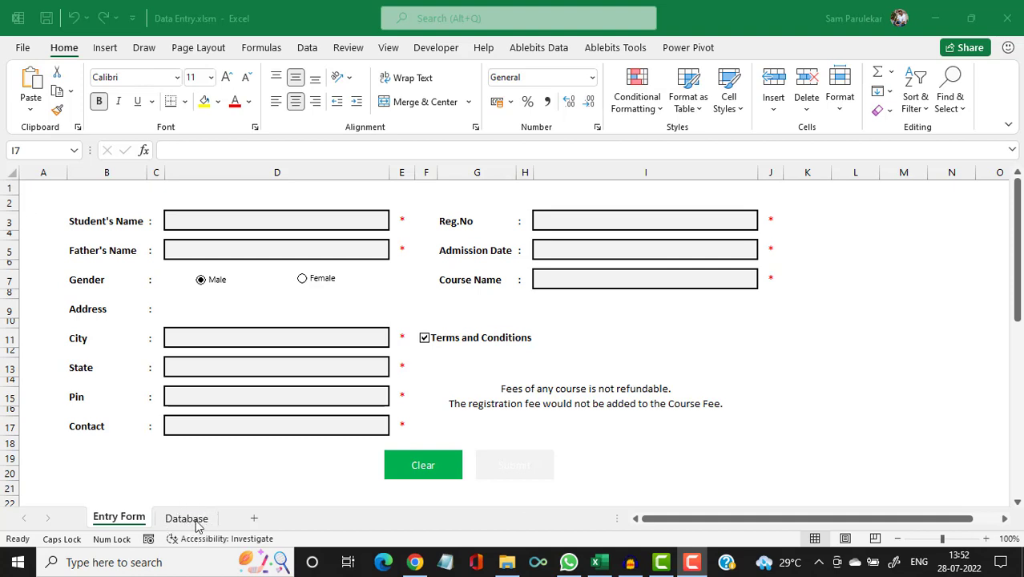
# Look over the Database sheet of student records, then go back to the Entry Form.
pyautogui.click(196, 525)
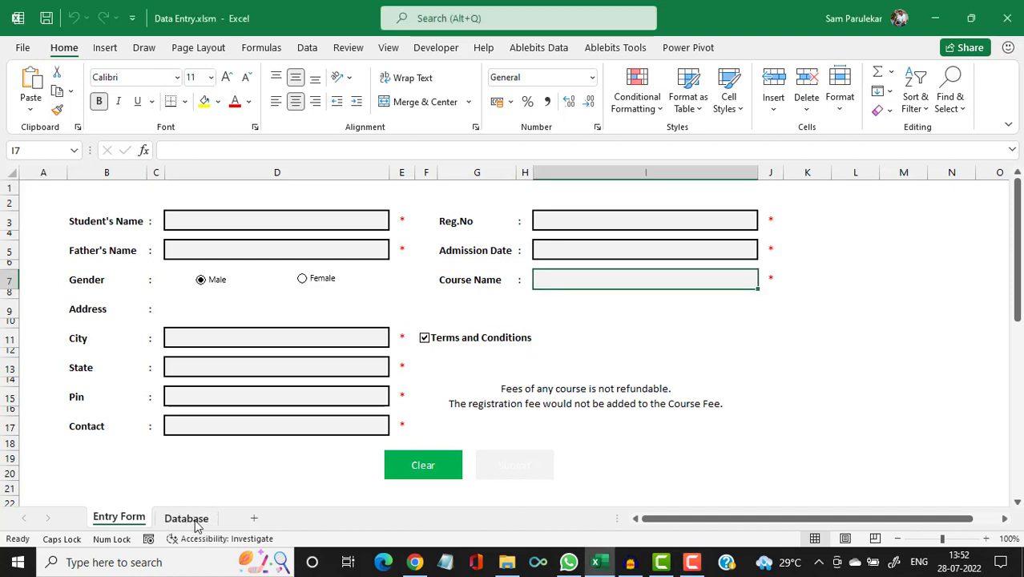
pyautogui.click(196, 525)
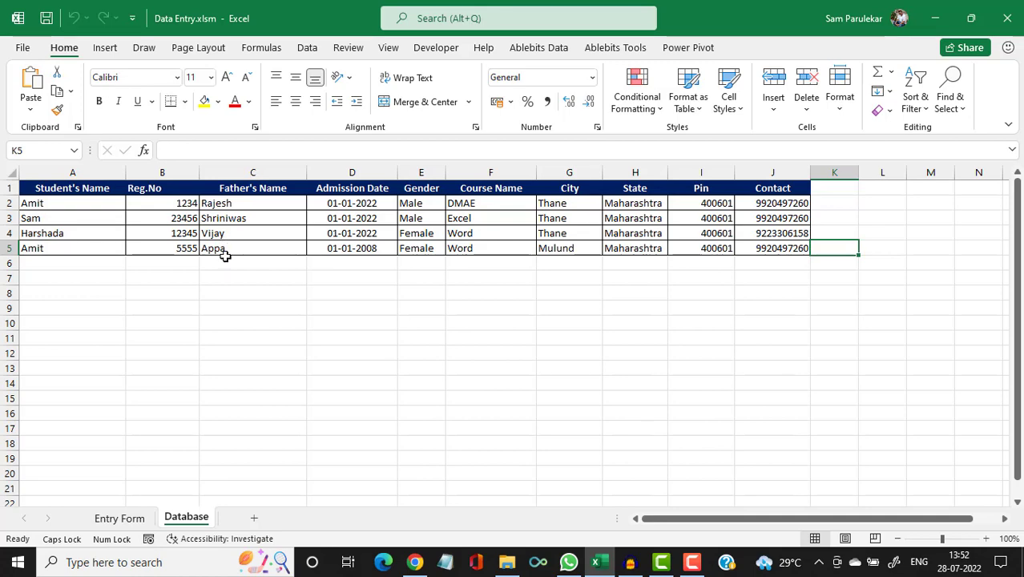
pyautogui.click(135, 522)
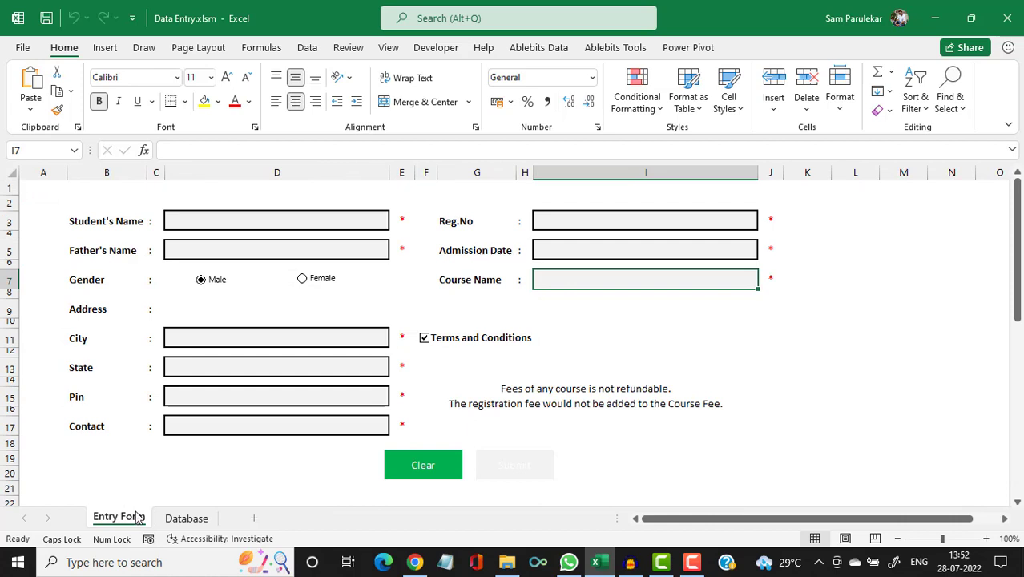
# Enter the student's name in D3, clear it to show the red asterisk, then re-enter it.
pyautogui.click(198, 223)
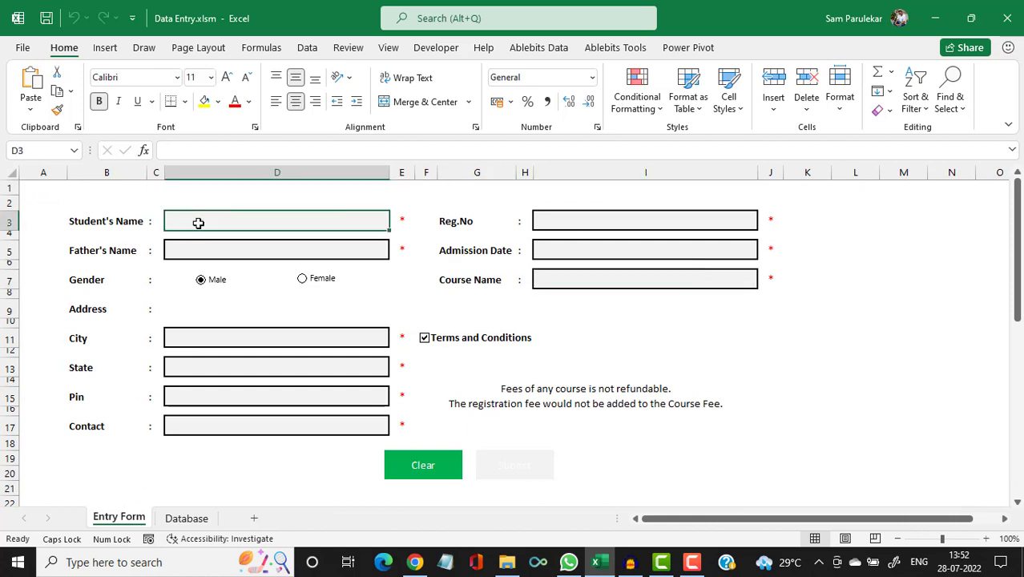
pyautogui.write('sAM')
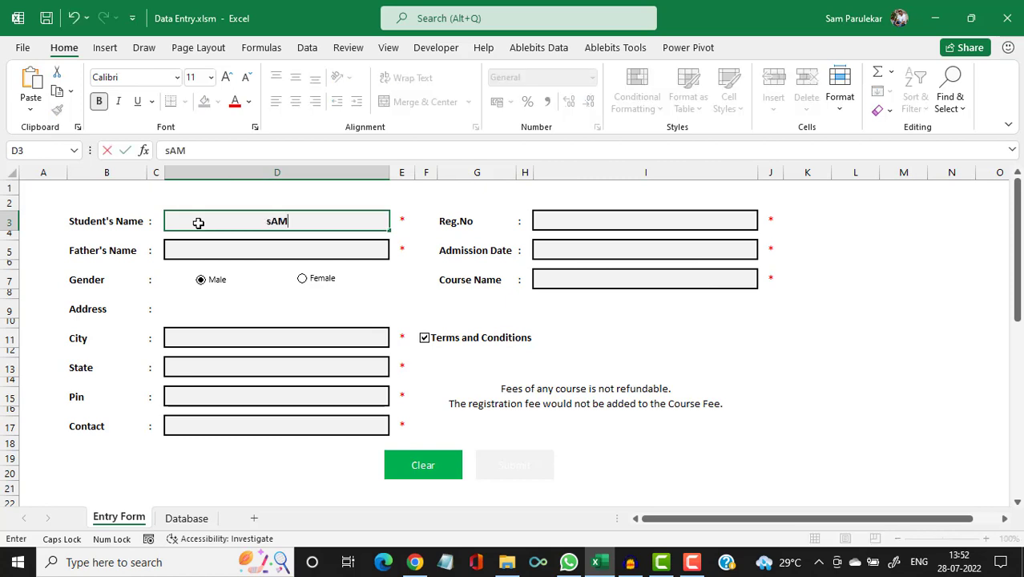
pyautogui.press('BackSpace')
pyautogui.press('BackSpace')
pyautogui.press('BackSpace')
pyautogui.press('capslock')
pyautogui.write('Sam')
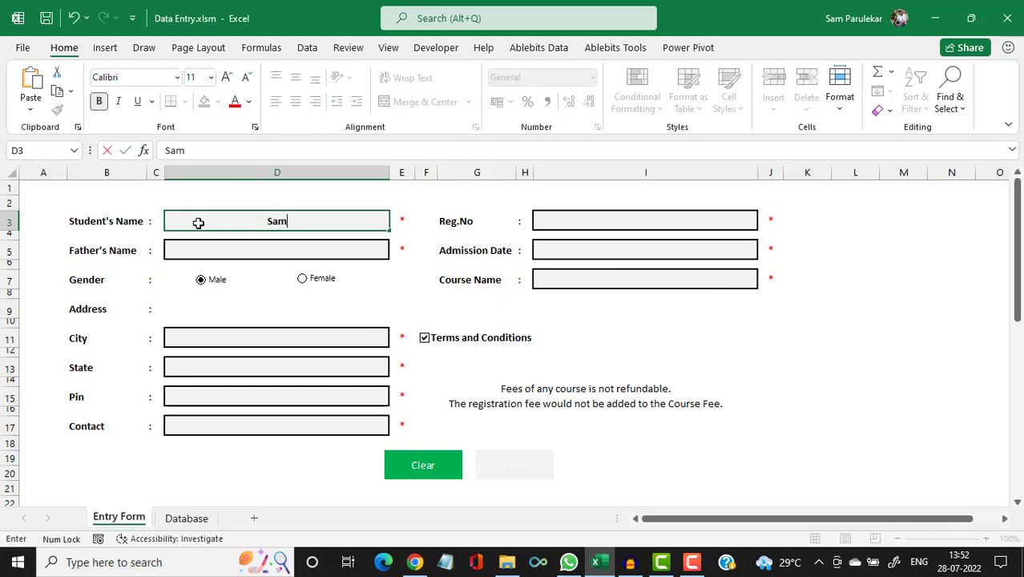
pyautogui.click(280, 242)
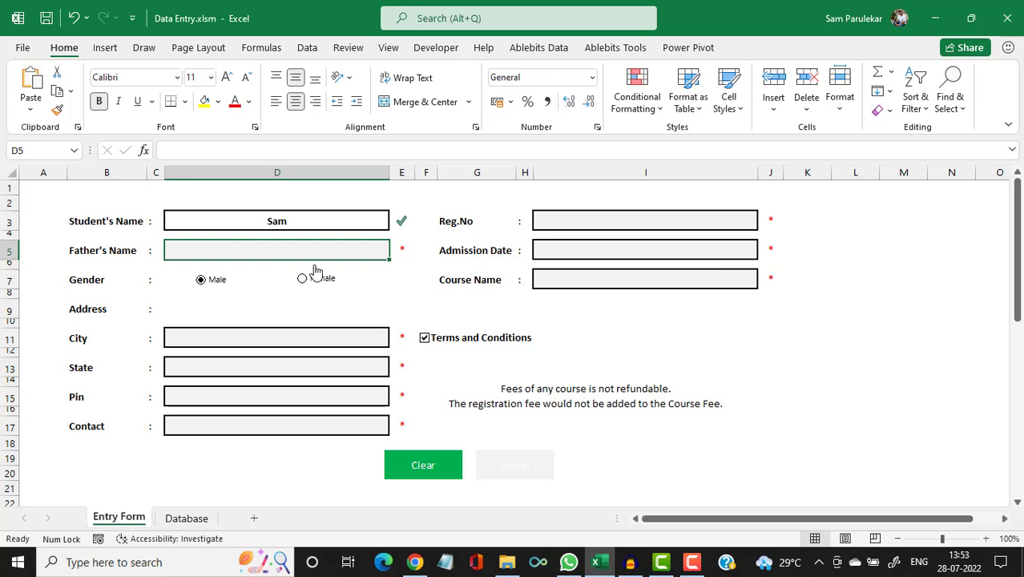
pyautogui.click(324, 221)
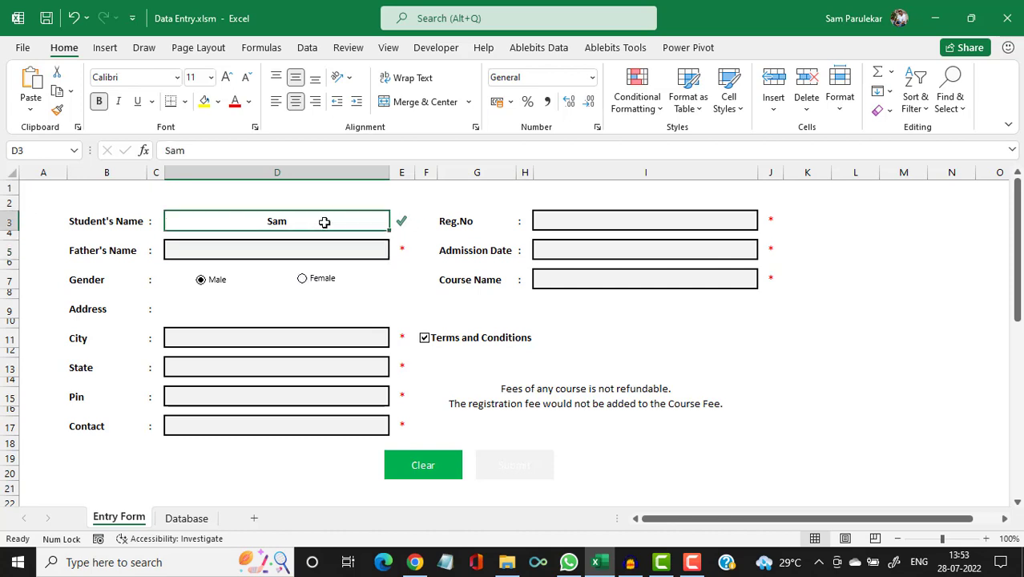
pyautogui.press('Delete')
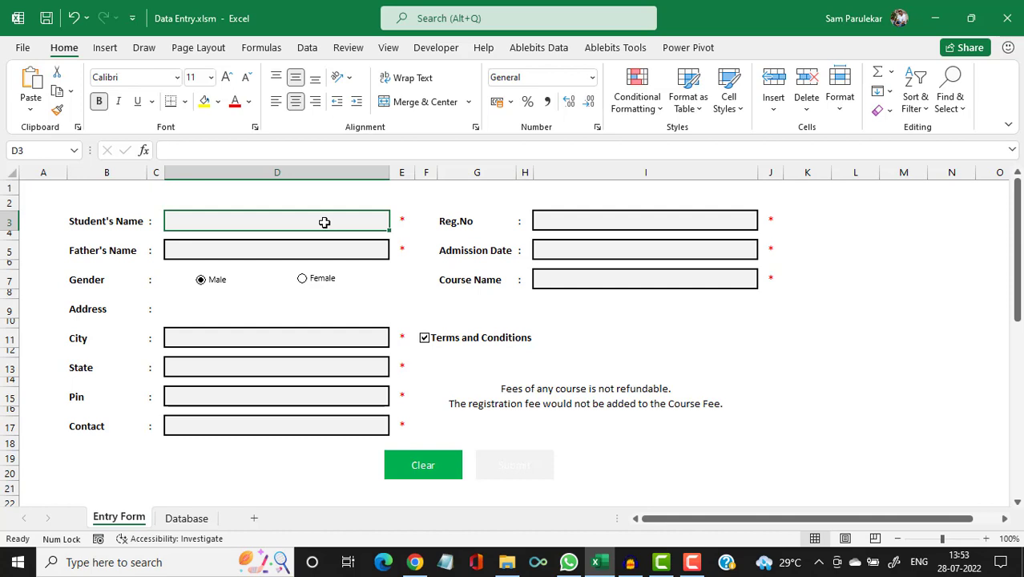
pyautogui.write('Sam')
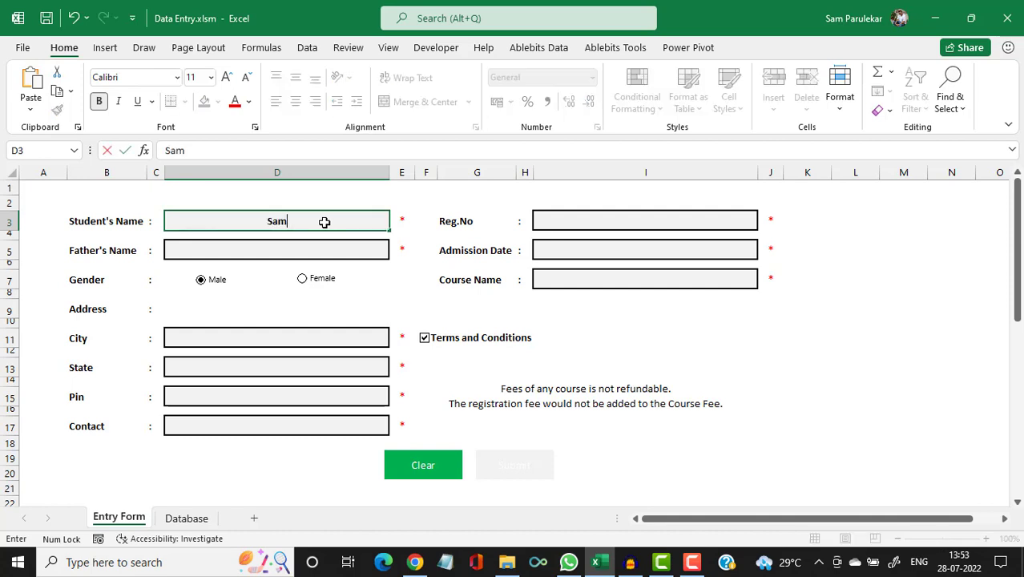
pyautogui.click(306, 248)
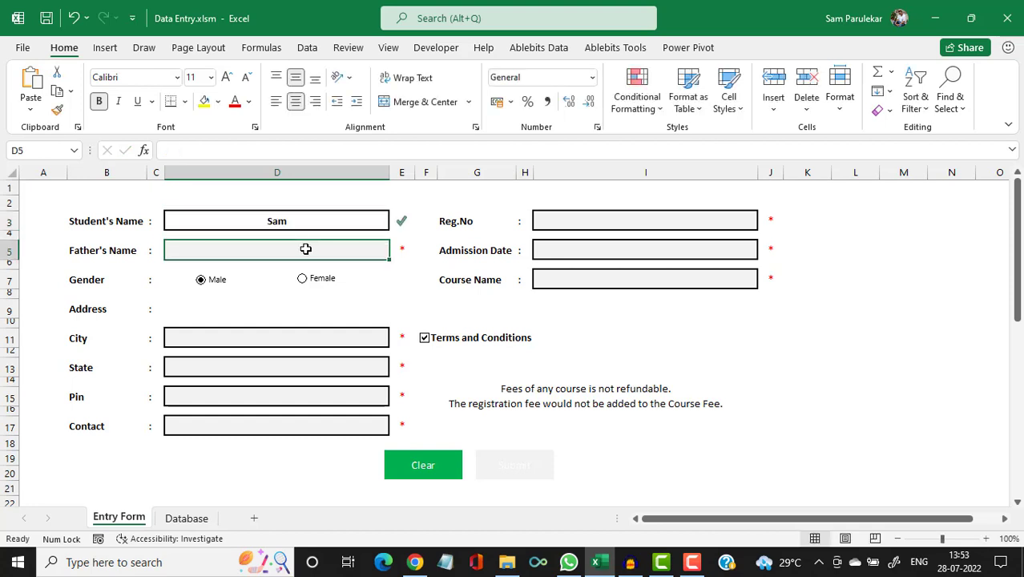
# Fill in the father's name, city Thane, state Maharashtra, the pin code and the contact number.
pyautogui.write('Shr')
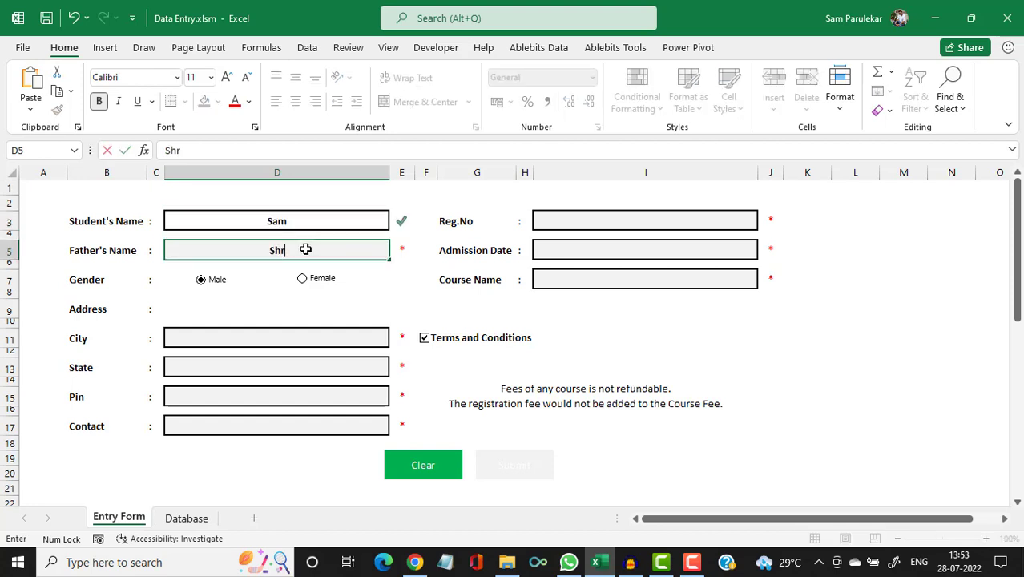
pyautogui.write('iniwas')
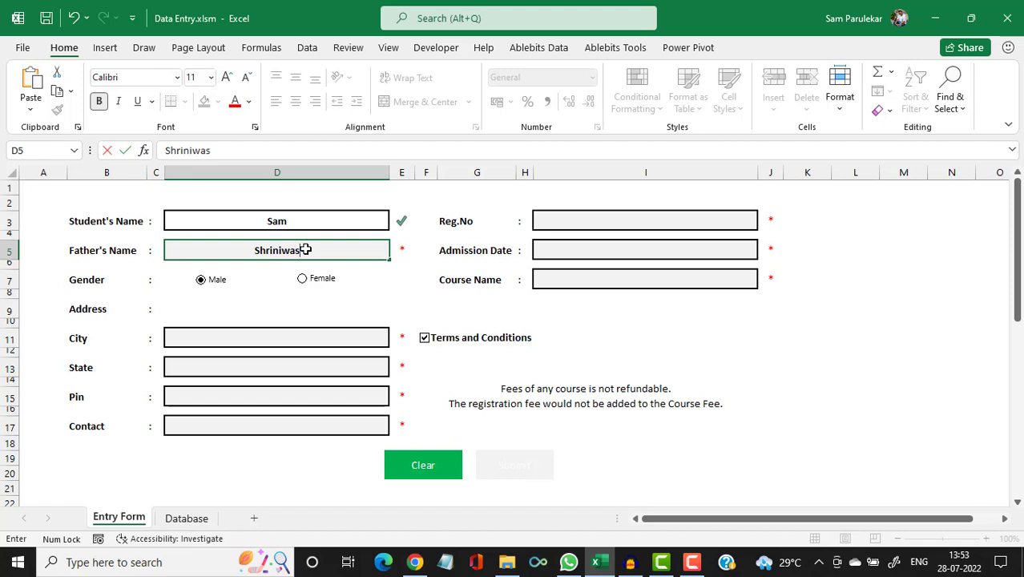
pyautogui.click(211, 284)
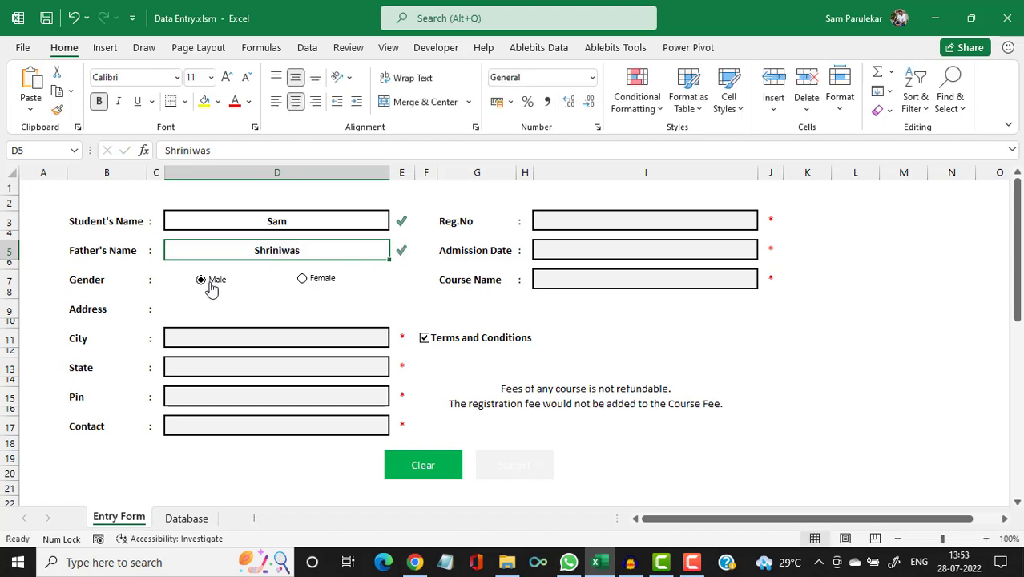
pyautogui.click(230, 335)
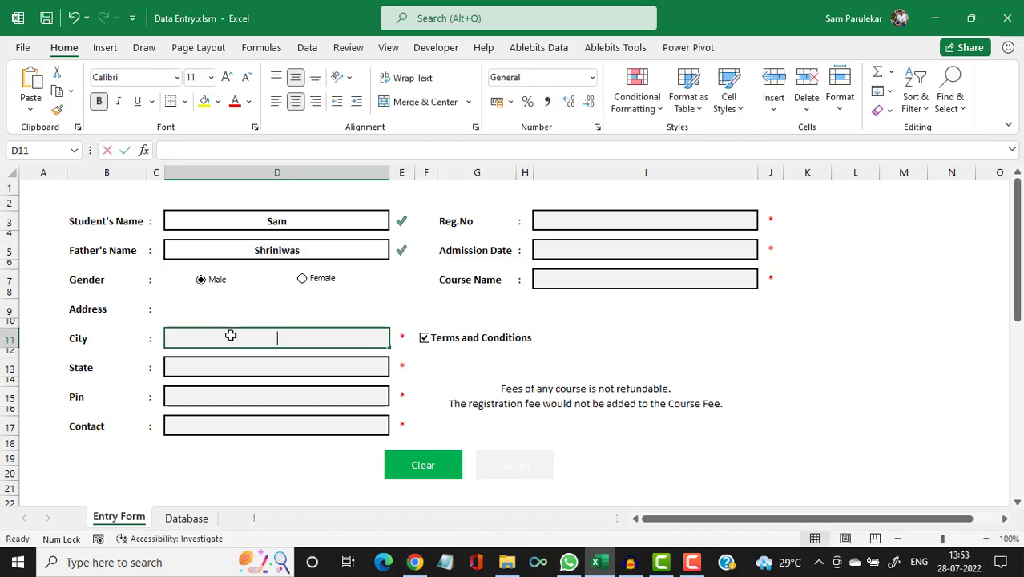
pyautogui.write('Thane')
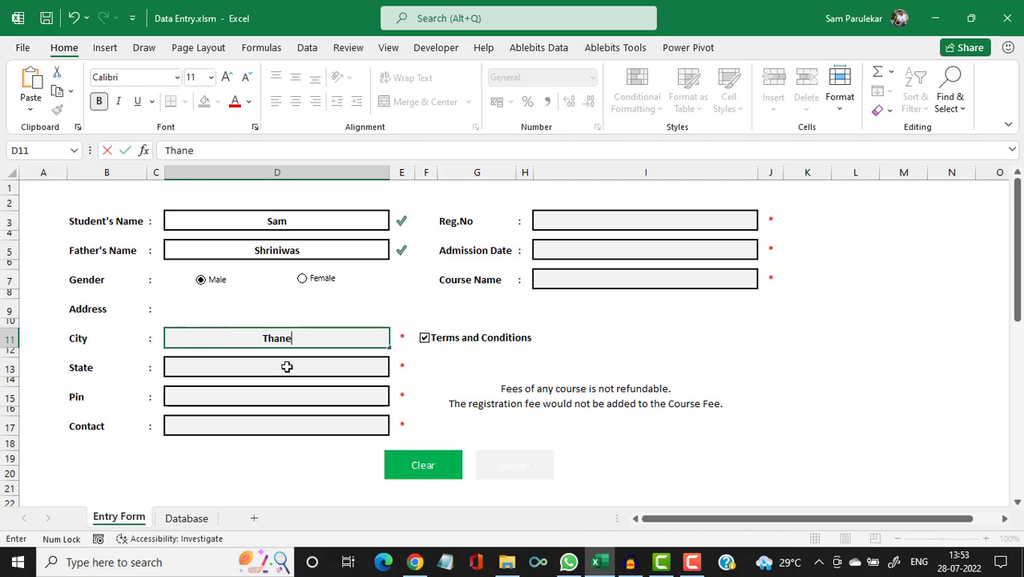
pyautogui.click(287, 366)
pyautogui.write('Ma')
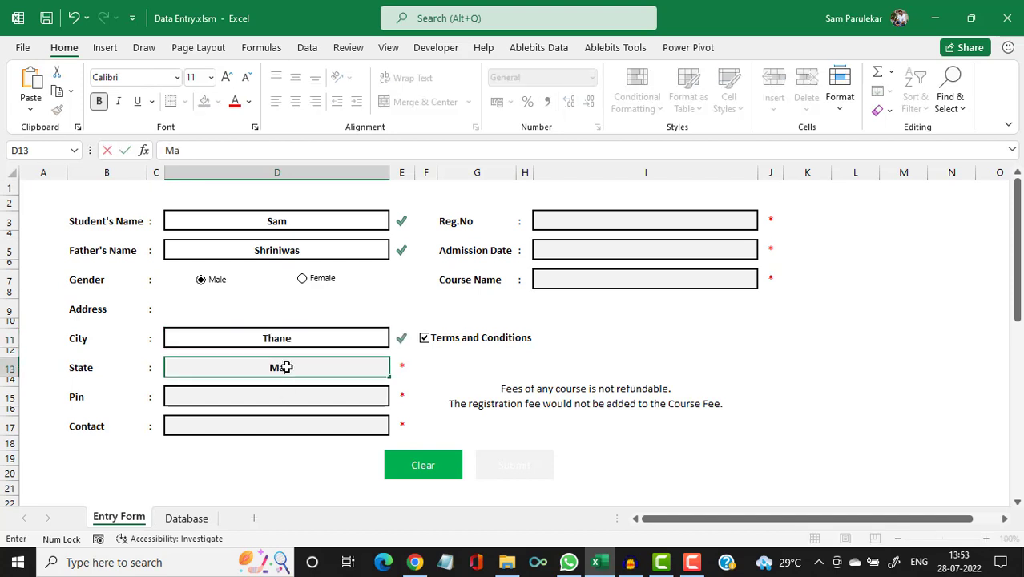
pyautogui.write('harashtra')
pyautogui.click(252, 395)
pyautogui.write('400601')
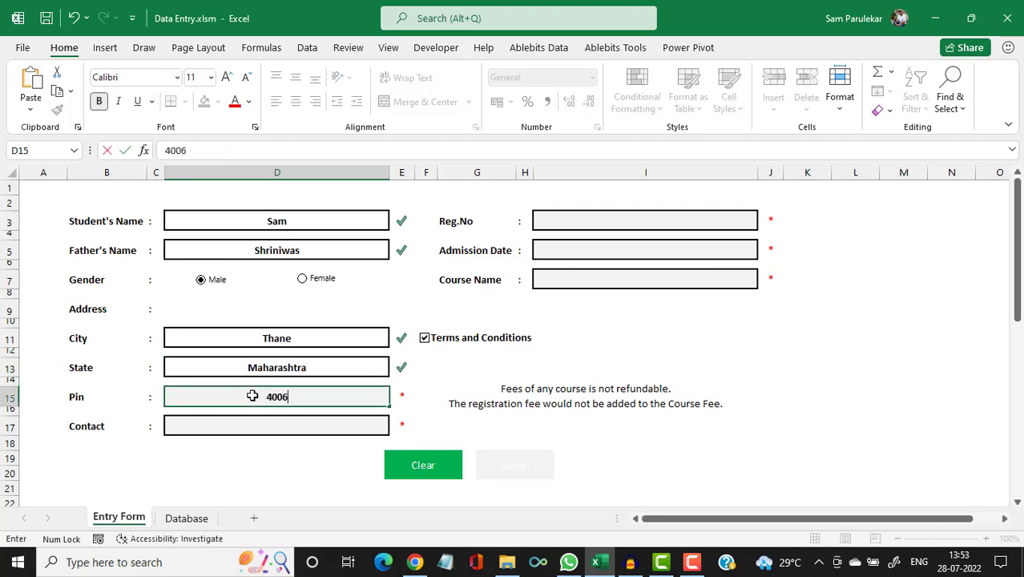
pyautogui.click(238, 425)
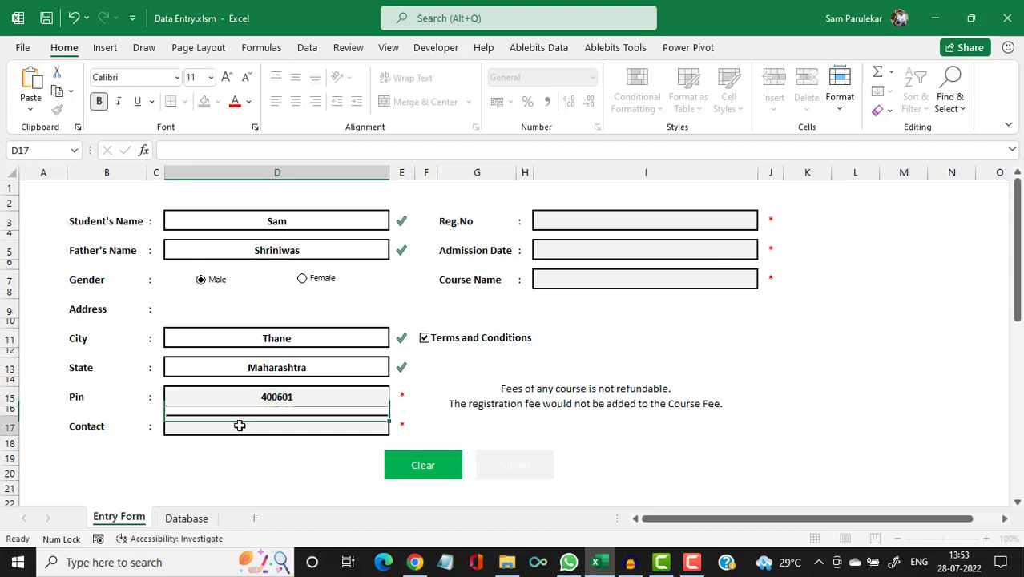
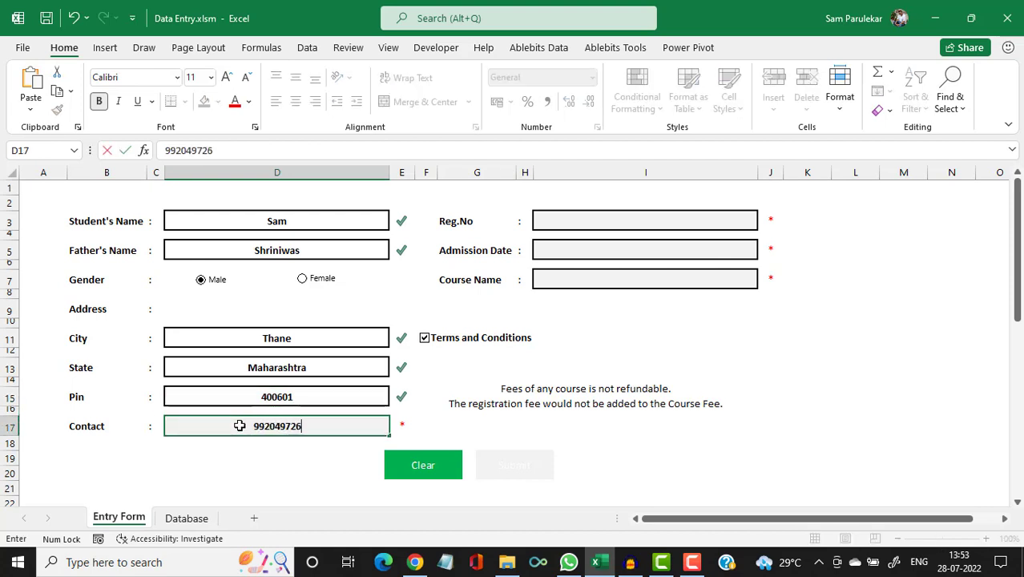
# Enter the registration number, admission date 28/07/2022 and course name Microsoft Excel.
pyautogui.click(590, 222)
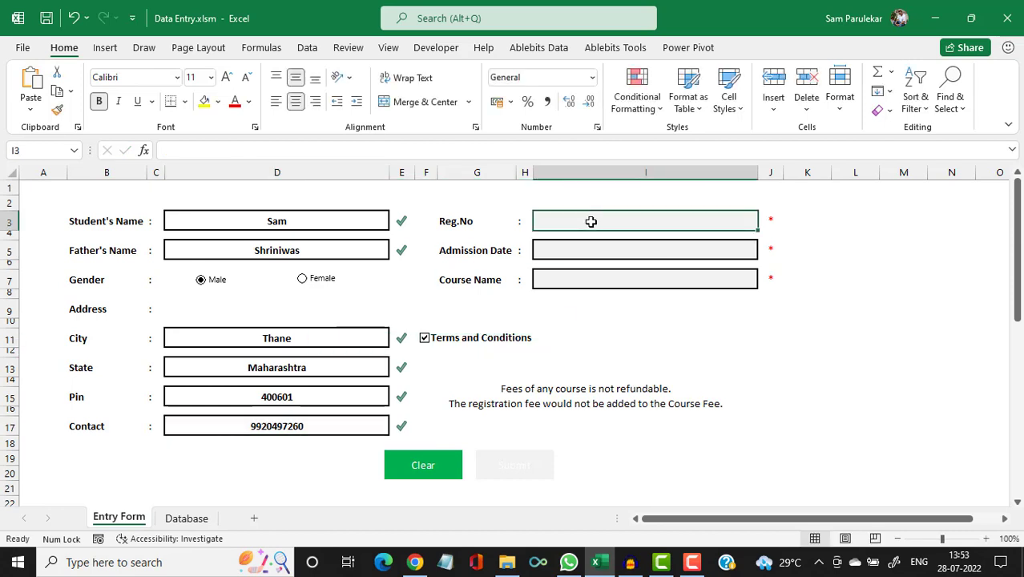
pyautogui.write('123')
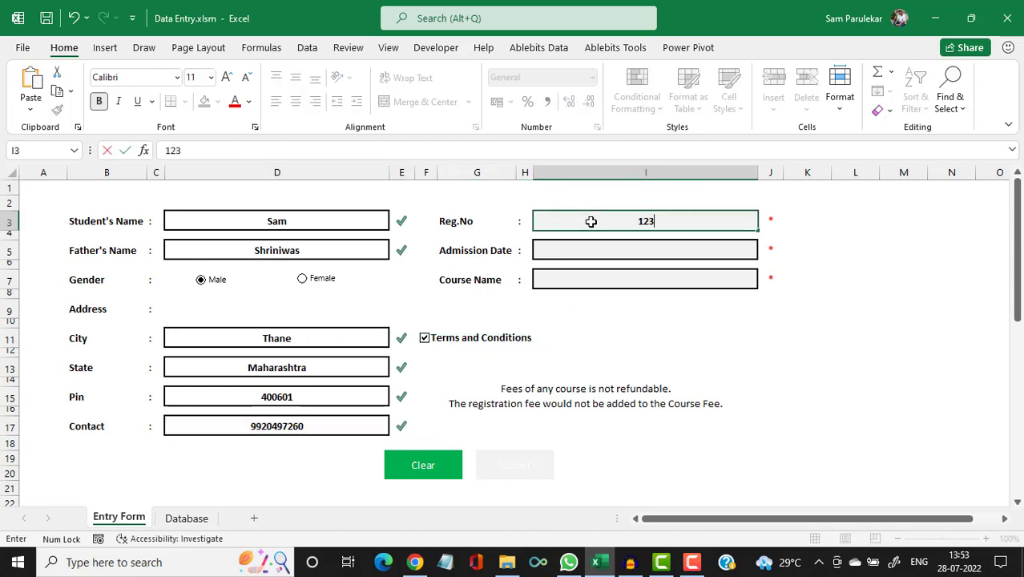
pyautogui.write('4')
pyautogui.click(594, 252)
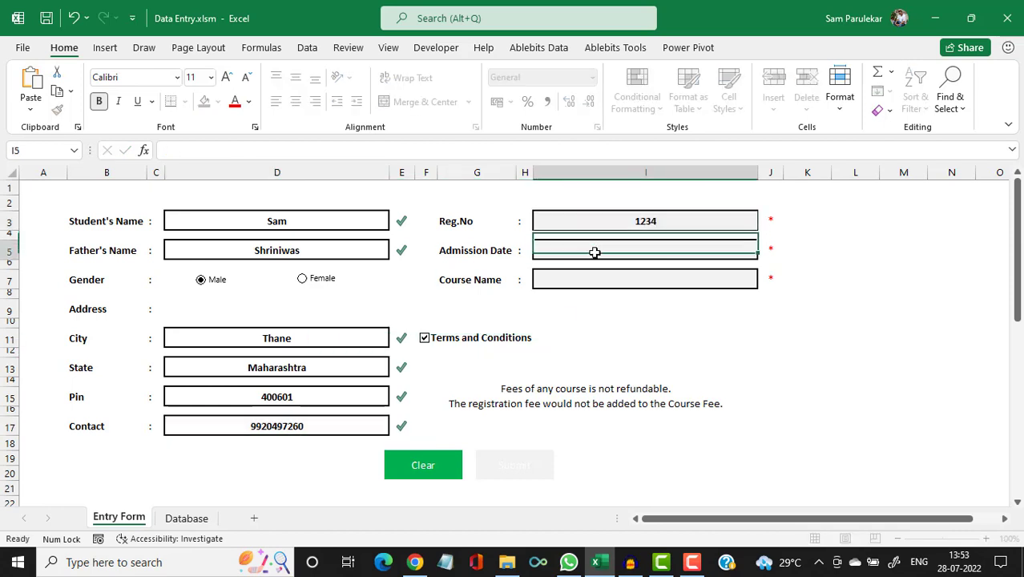
pyautogui.write('28/')
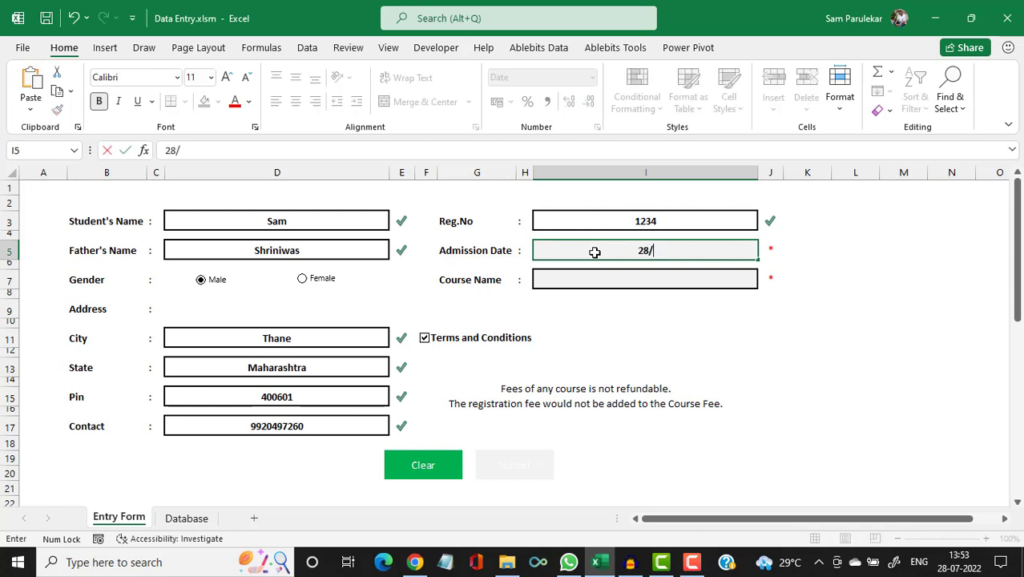
pyautogui.write('07/2022')
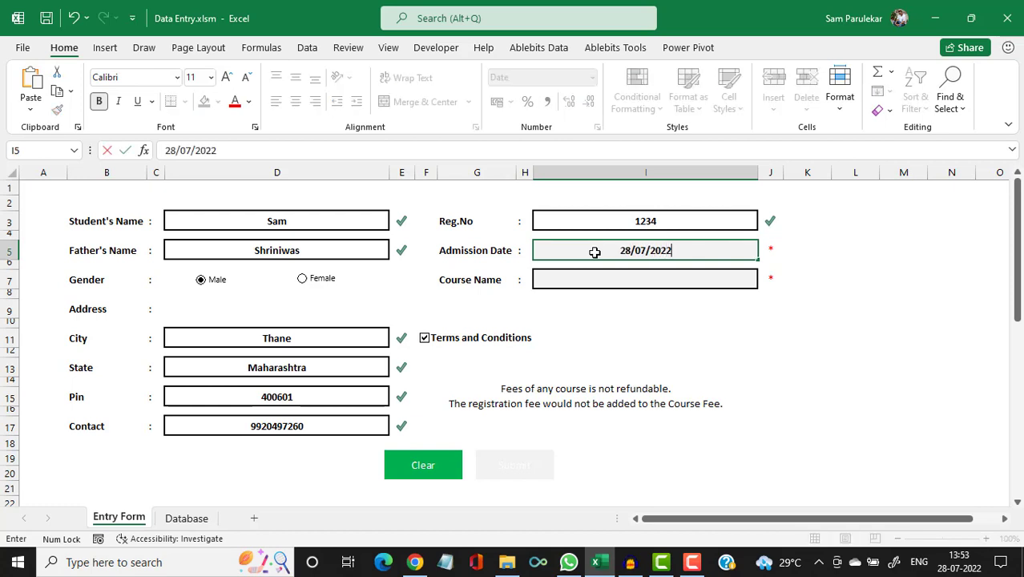
pyautogui.click(599, 283)
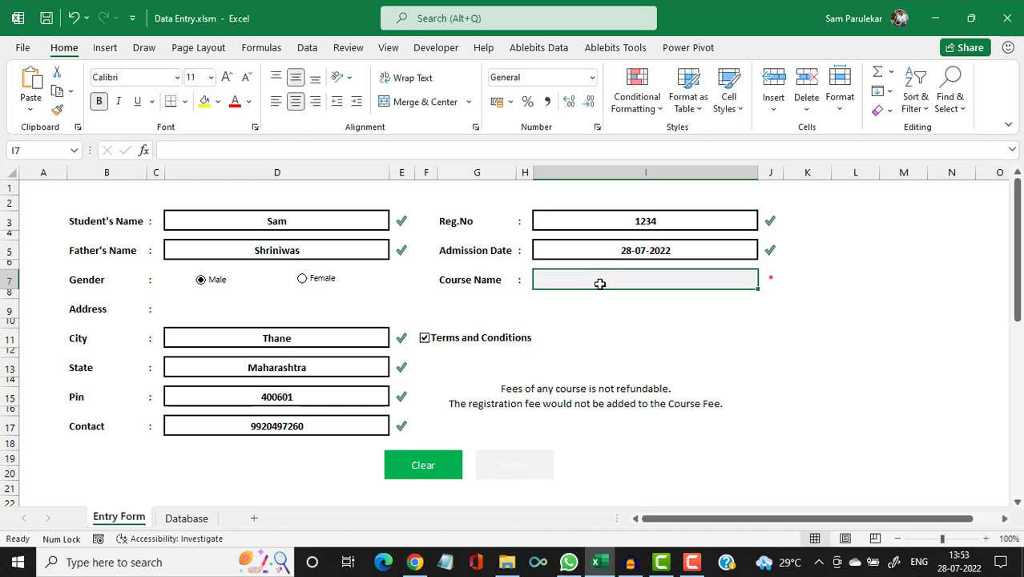
pyautogui.write('Microsoft')
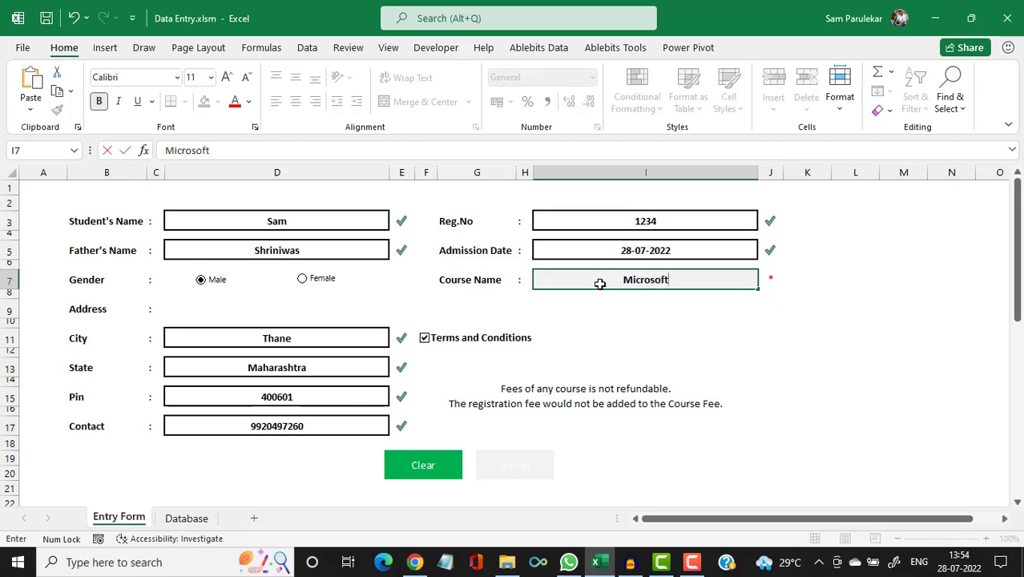
pyautogui.write(' Excel')
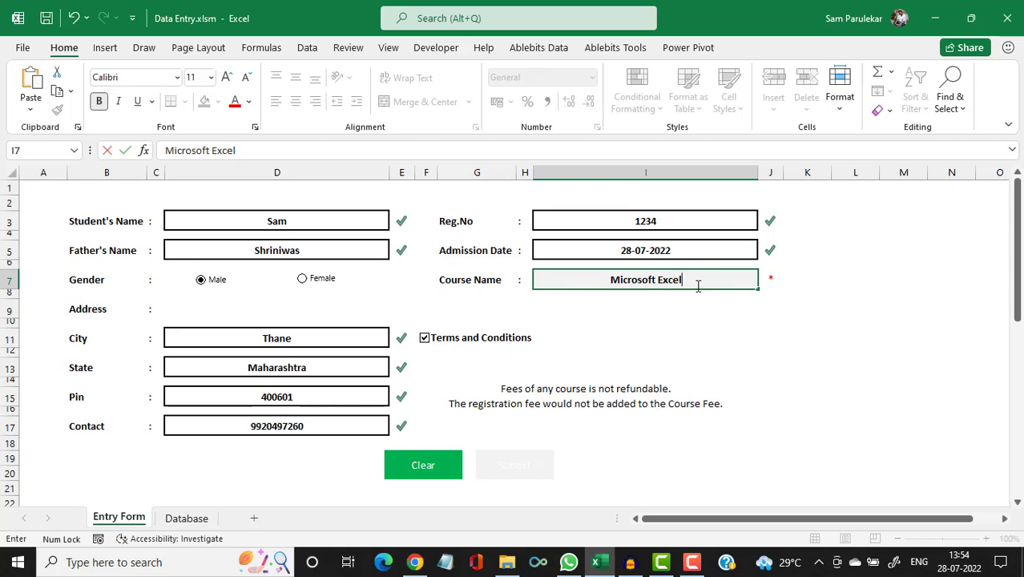
pyautogui.click(677, 248)
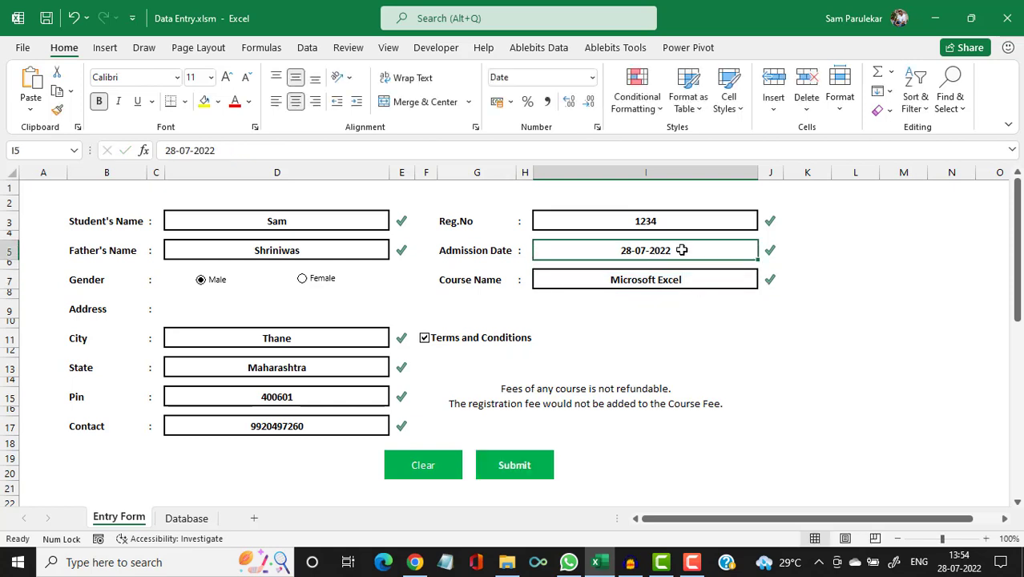
# Submit the form, verify the new record on the Database sheet, and return to the Entry Form.
pyautogui.click(515, 466)
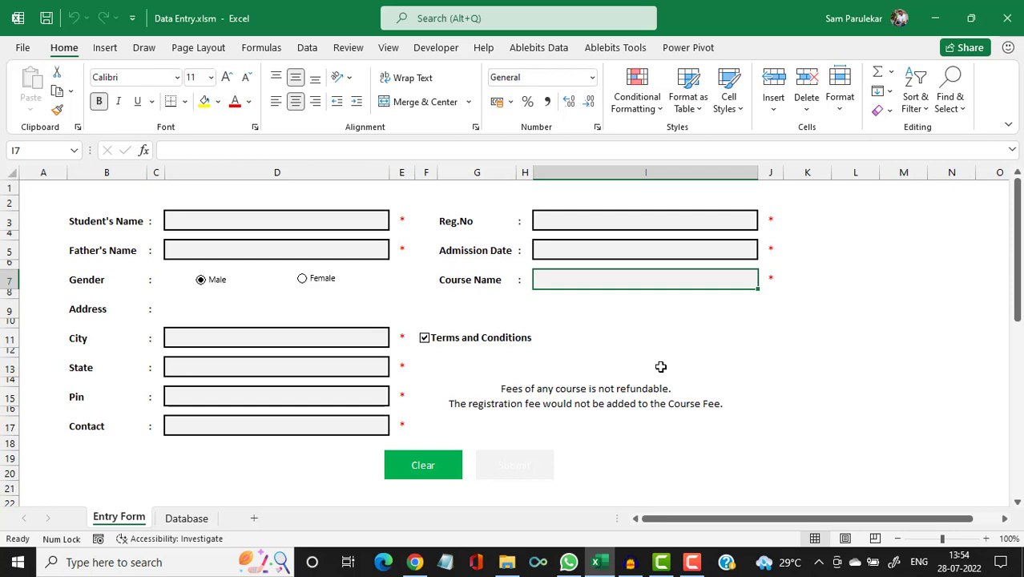
pyautogui.click(186, 518)
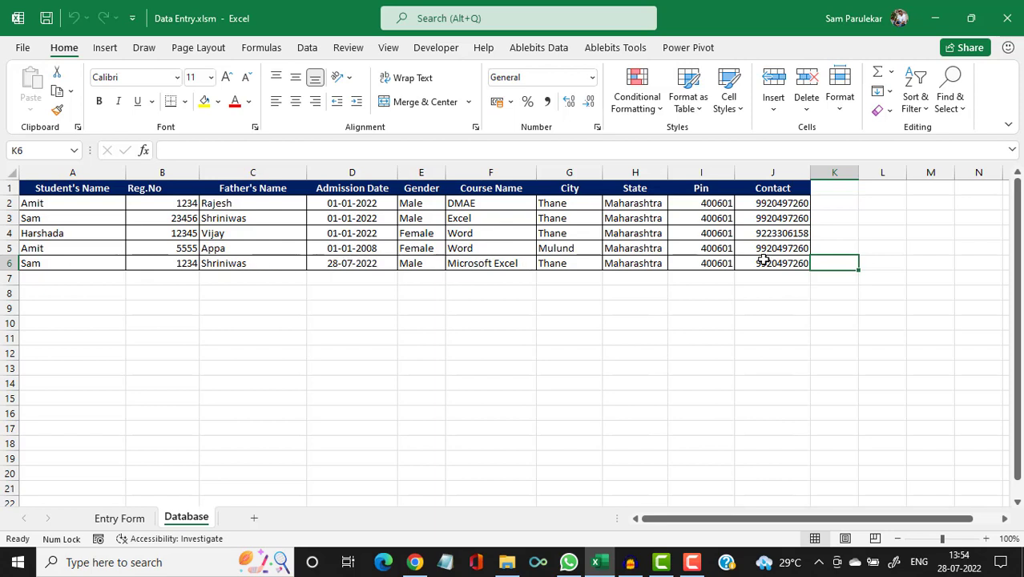
pyautogui.click(121, 518)
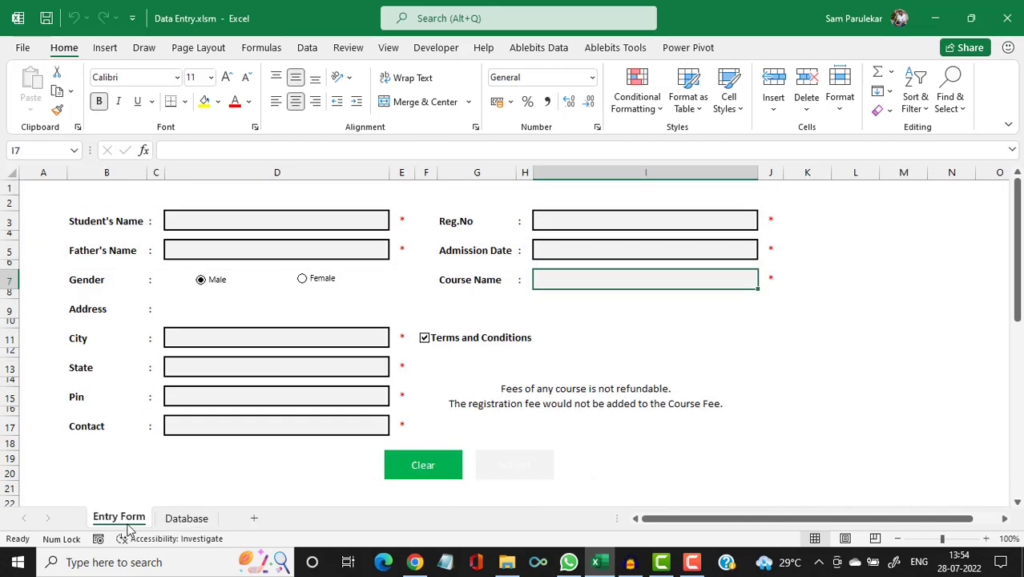
# Enter the student's and father's names, Female gender, city Andheri, state Maharashtra, pin code and contact number.
pyautogui.click(221, 227)
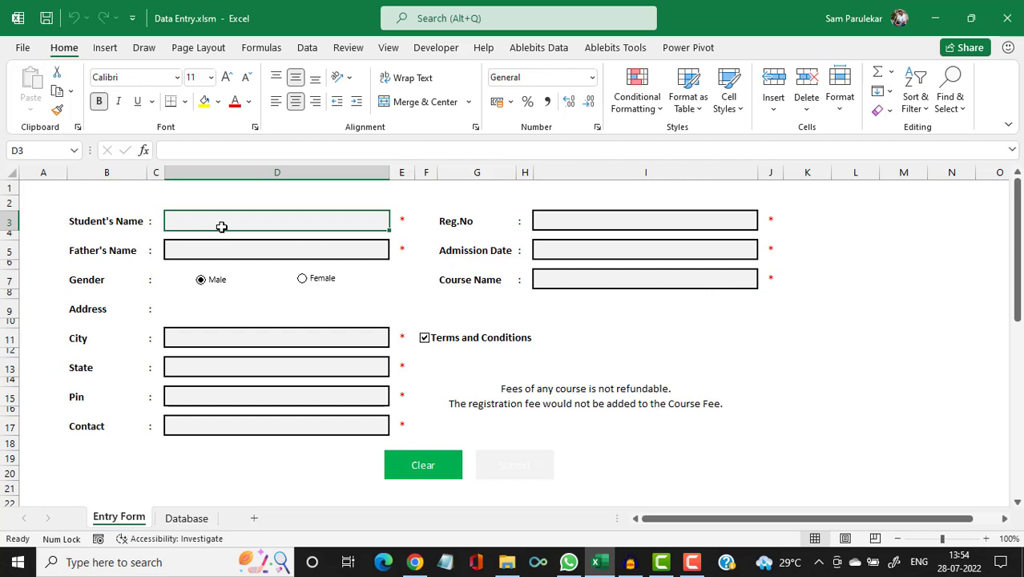
pyautogui.write('Roma')
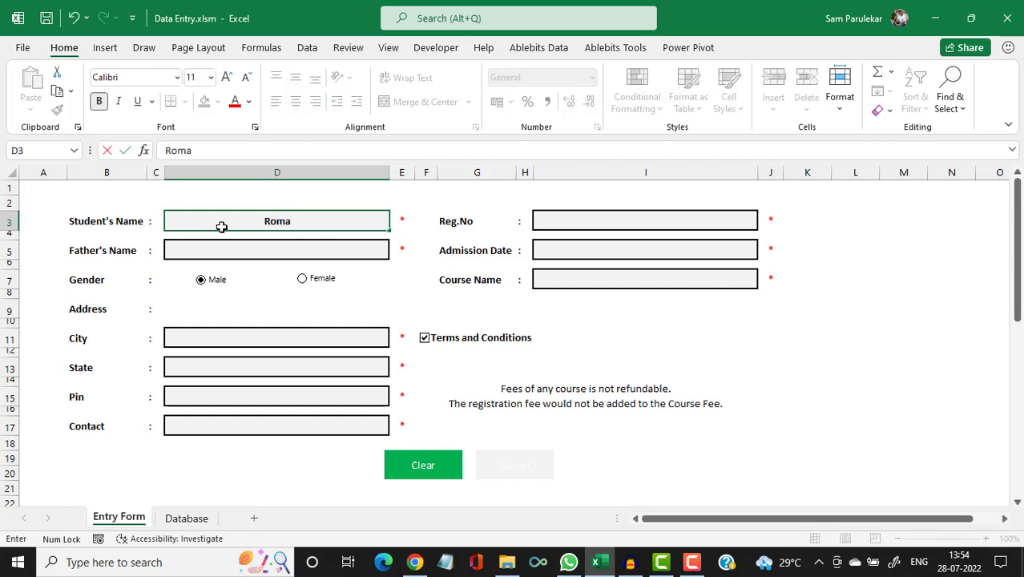
pyautogui.click(239, 249)
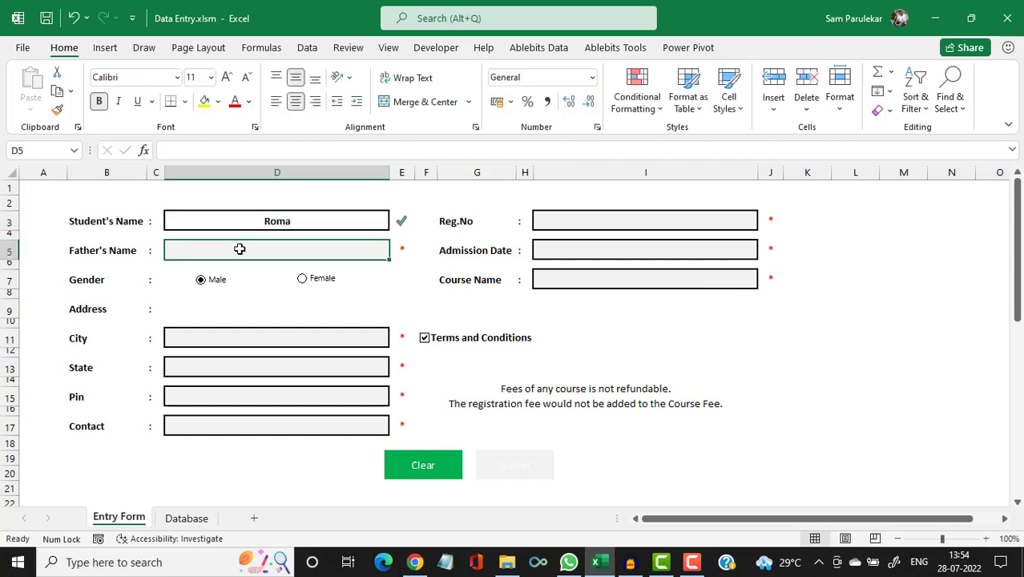
pyautogui.write('Shriniwas')
pyautogui.click(301, 278)
pyautogui.click(270, 338)
pyautogui.write('Andher')
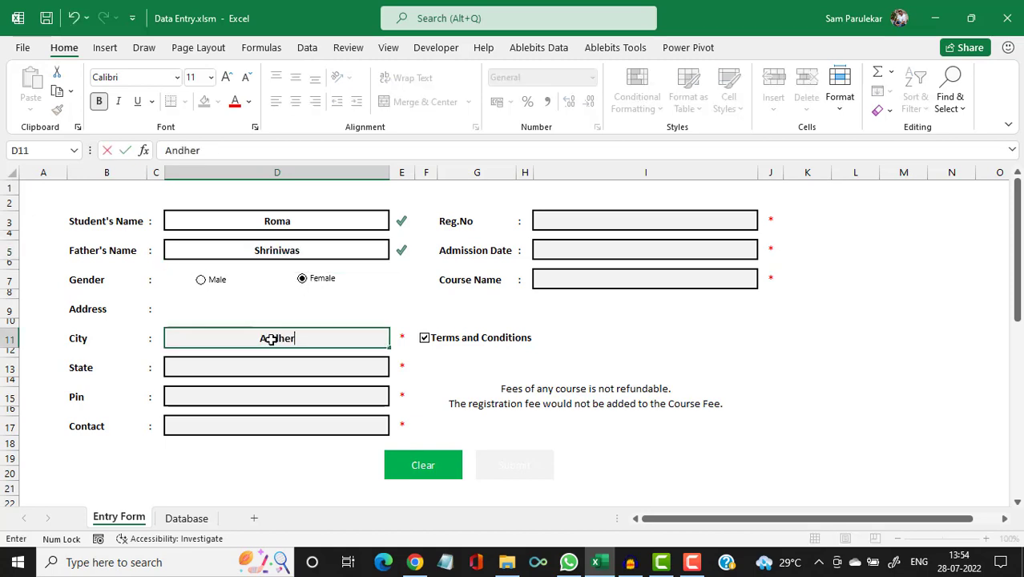
pyautogui.write('i')
pyautogui.click(265, 367)
pyautogui.write('Maharashtra')
pyautogui.click(269, 399)
pyautogui.write('400')
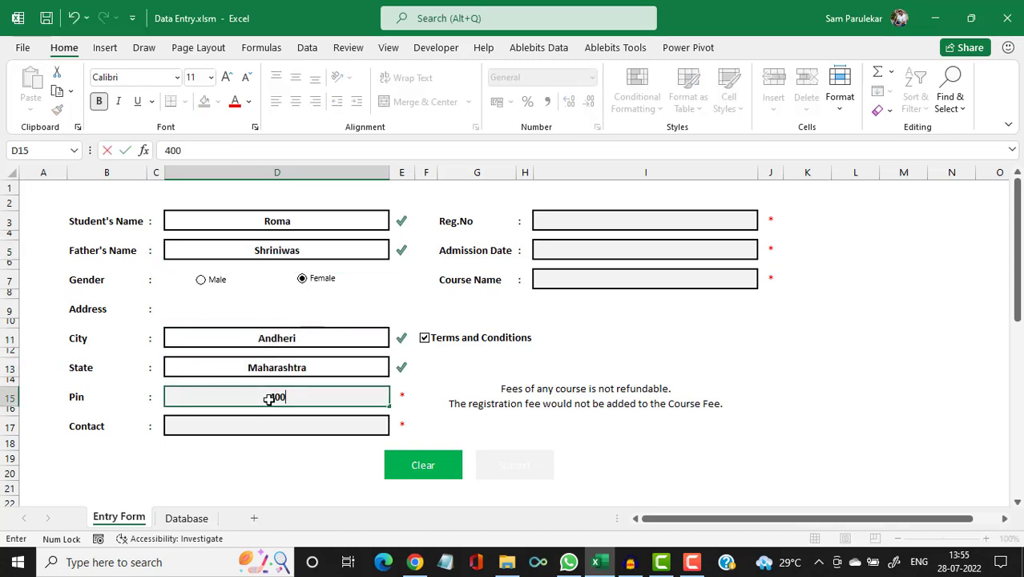
pyautogui.write('101')
pyautogui.click(218, 429)
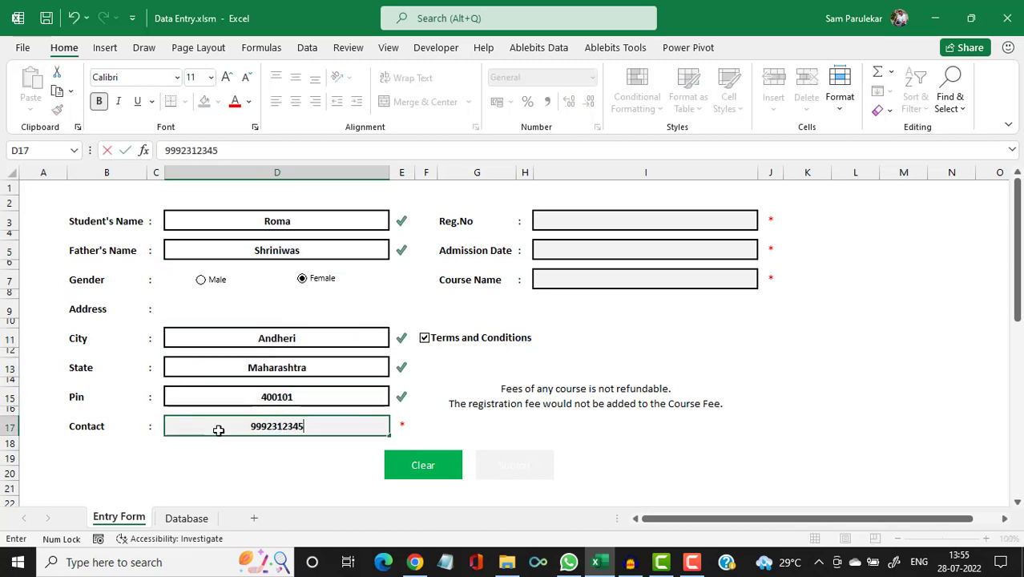
# Enter the registration number, admission date 28/07/2022 and course name Excel Macro.
pyautogui.click(588, 221)
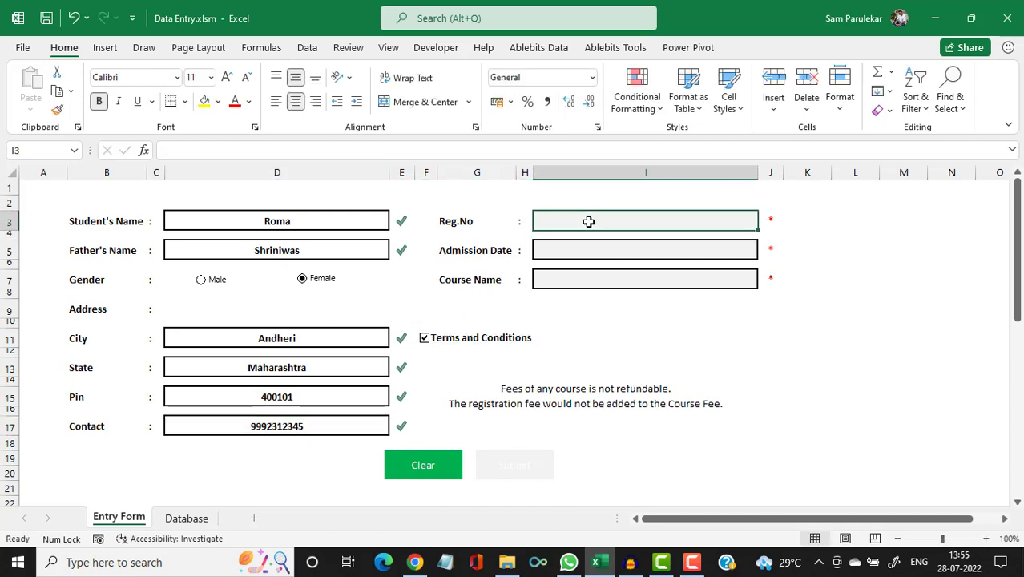
pyautogui.write('2345')
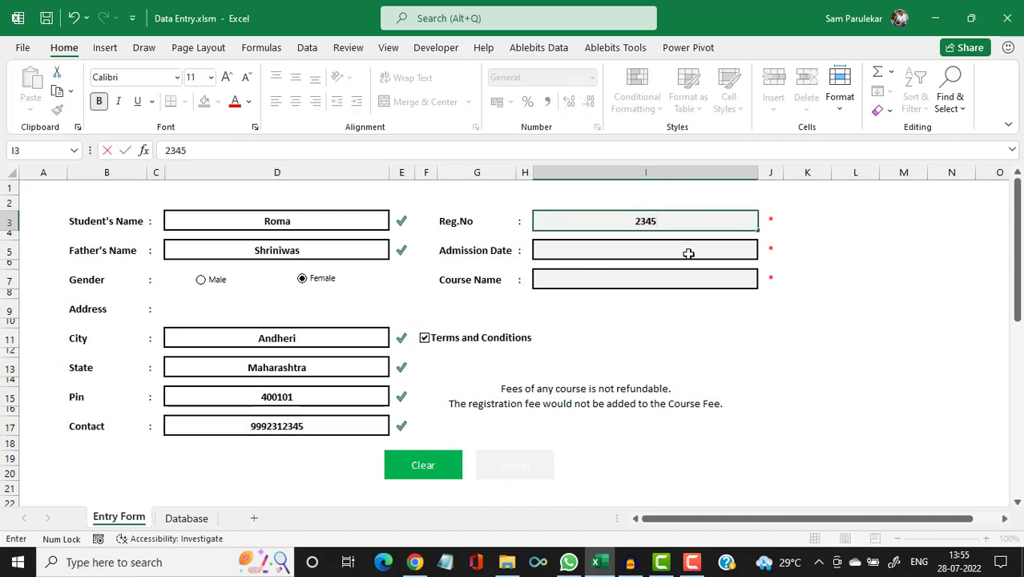
pyautogui.click(687, 249)
pyautogui.write('28/')
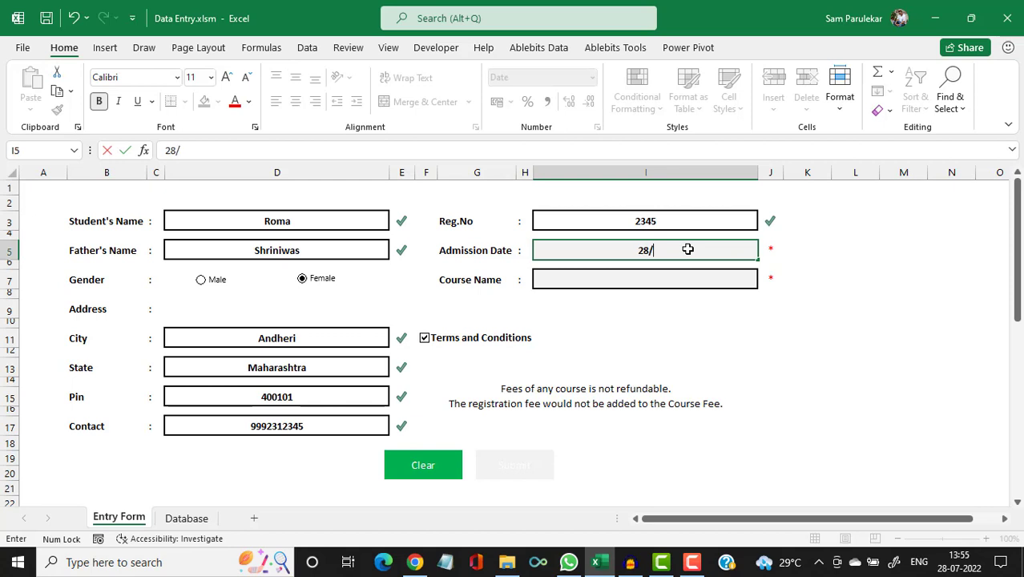
pyautogui.write('07/2022')
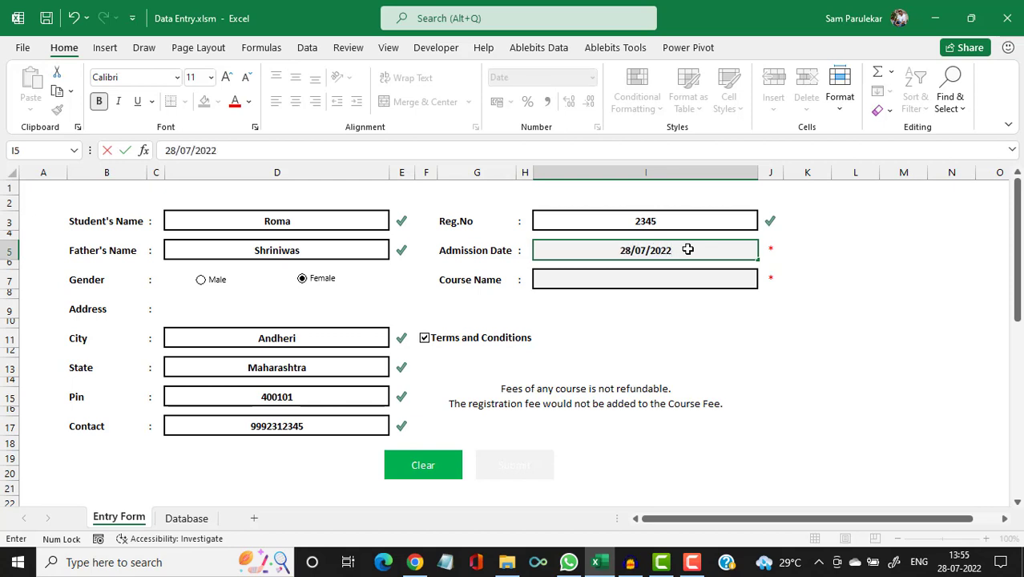
pyautogui.press('Return')
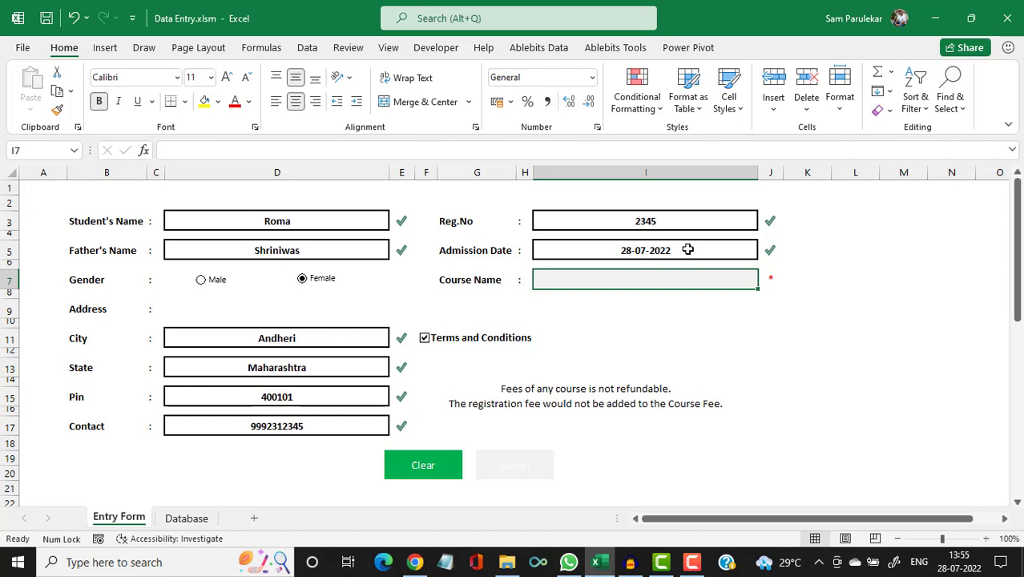
pyautogui.write('Excel')
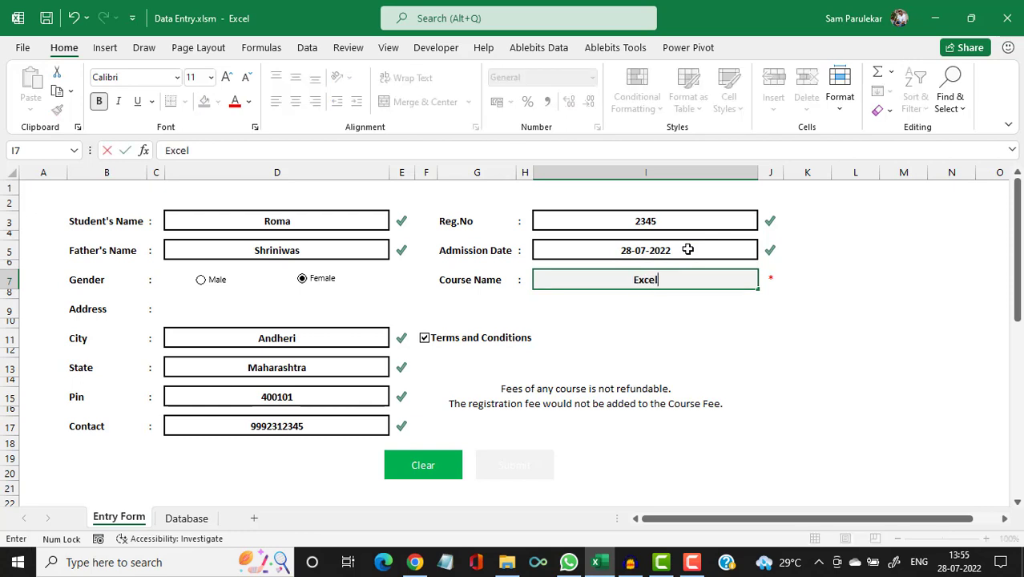
pyautogui.write(' Macro')
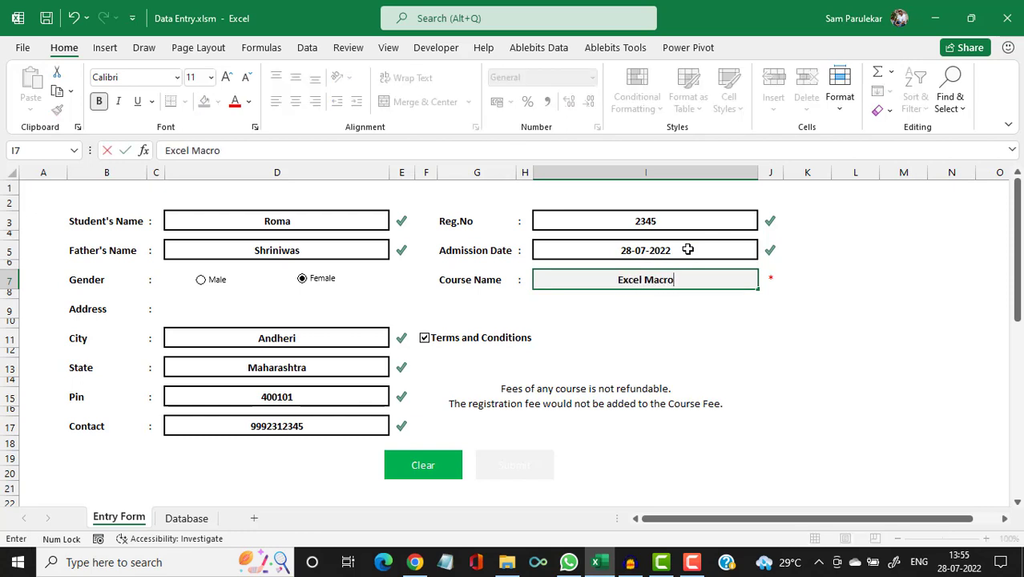
pyautogui.click(688, 249)
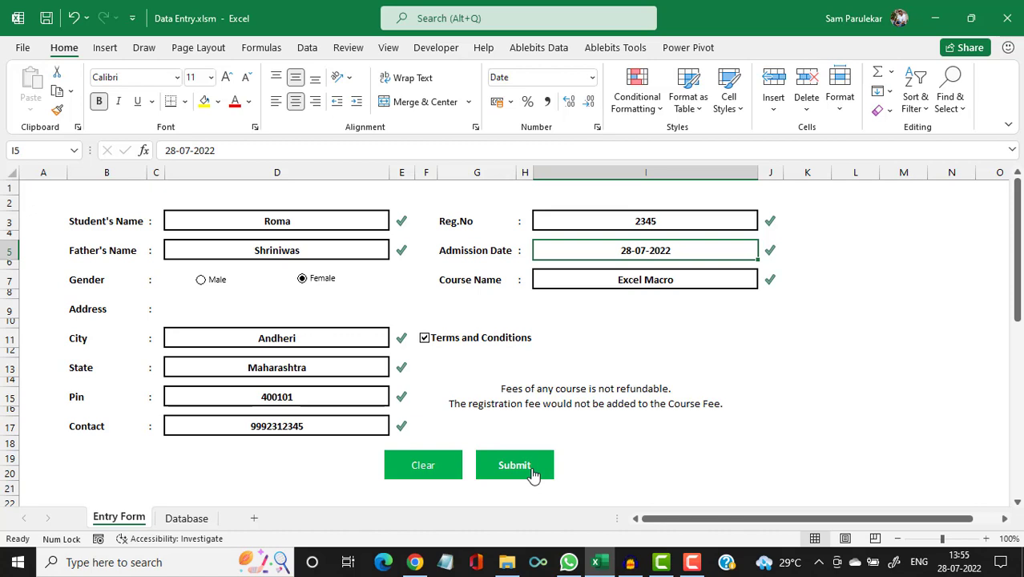
pyautogui.click(316, 340)
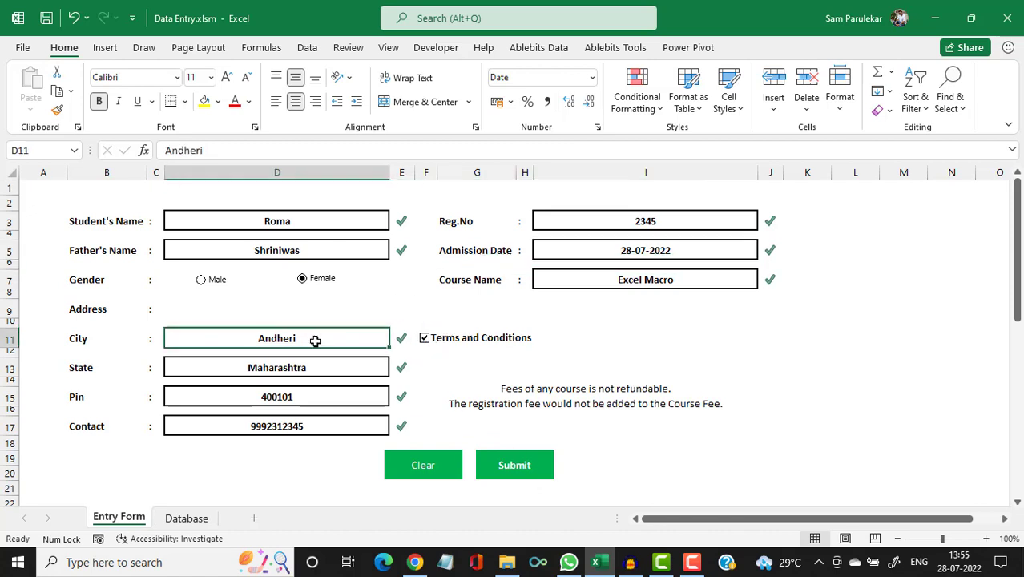
pyautogui.press('Delete')
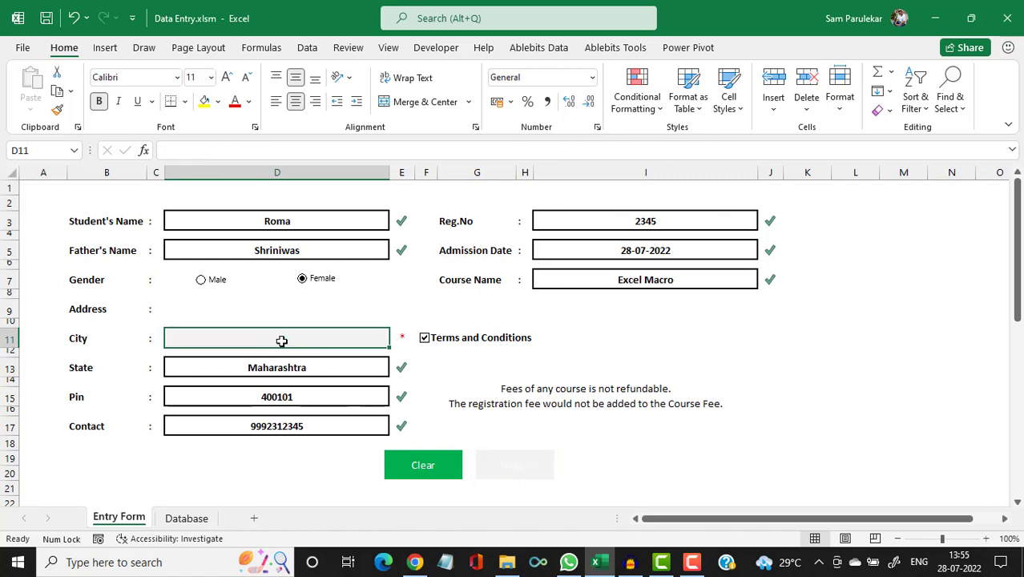
pyautogui.write('Andheri')
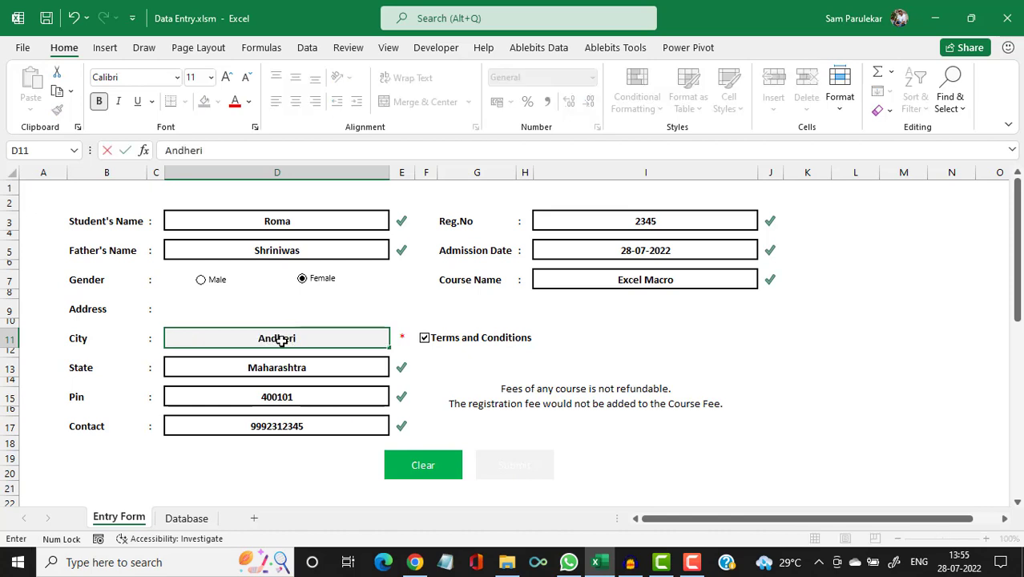
pyautogui.click(356, 374)
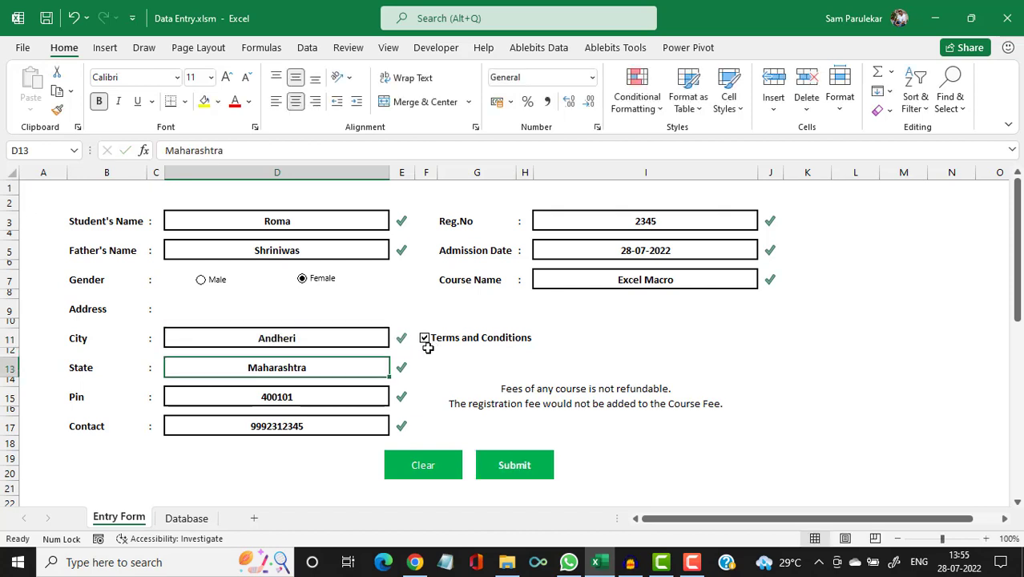
pyautogui.click(424, 339)
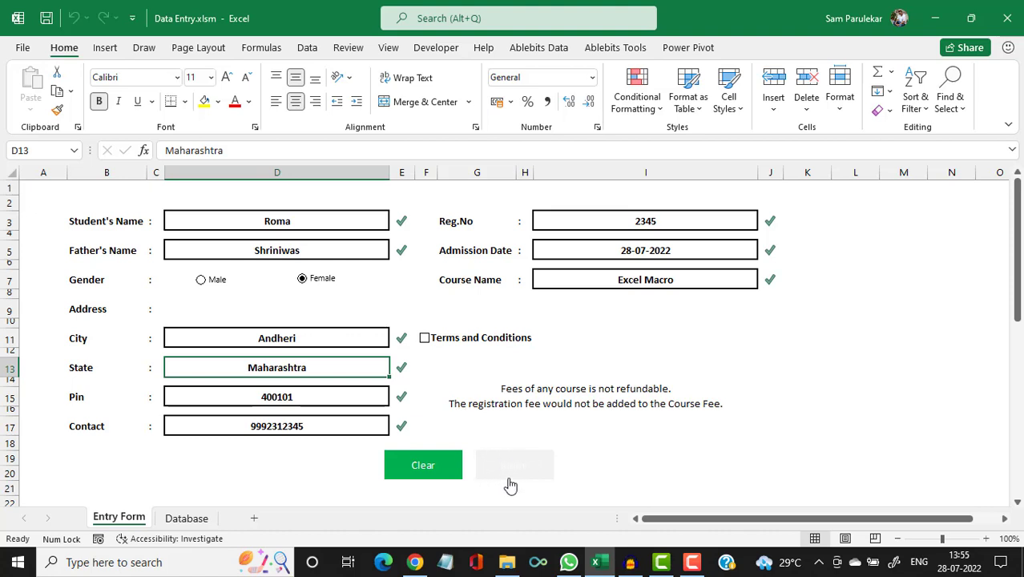
pyautogui.click(427, 343)
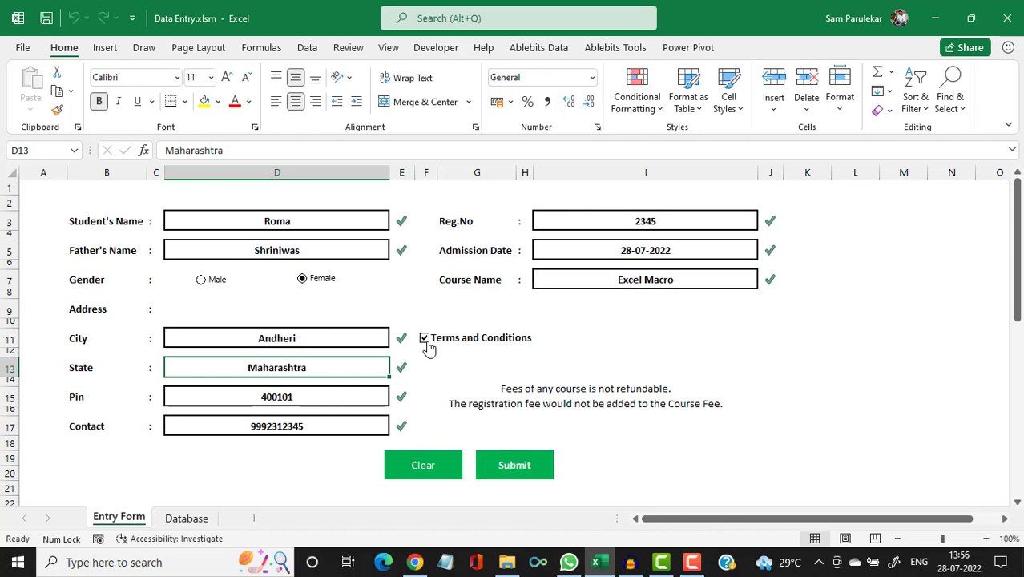
# Submit the Excel Macro entry, confirm it as row 7 on the Database sheet, then return to the Entry Form.
pyautogui.click(514, 466)
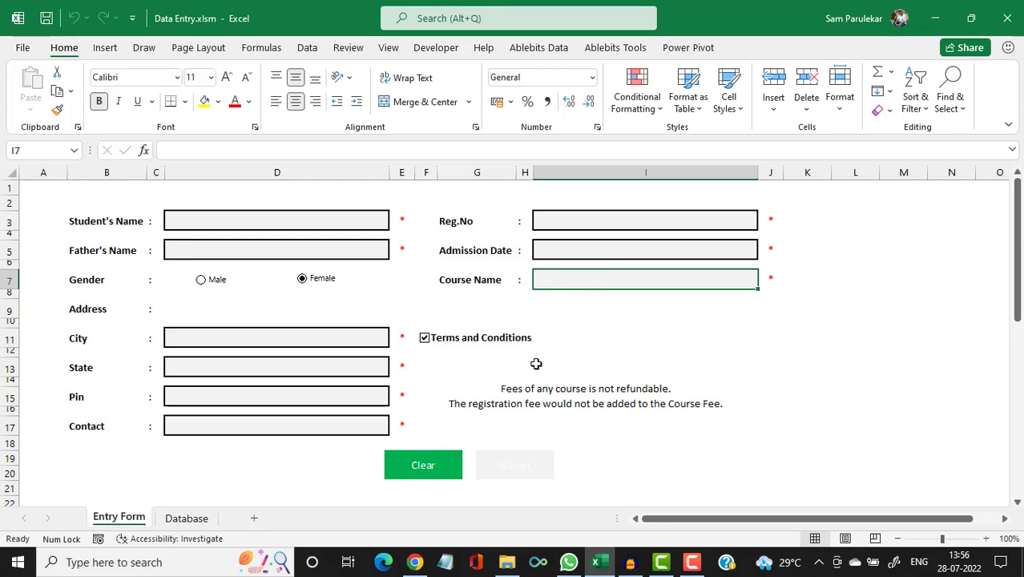
pyautogui.click(187, 521)
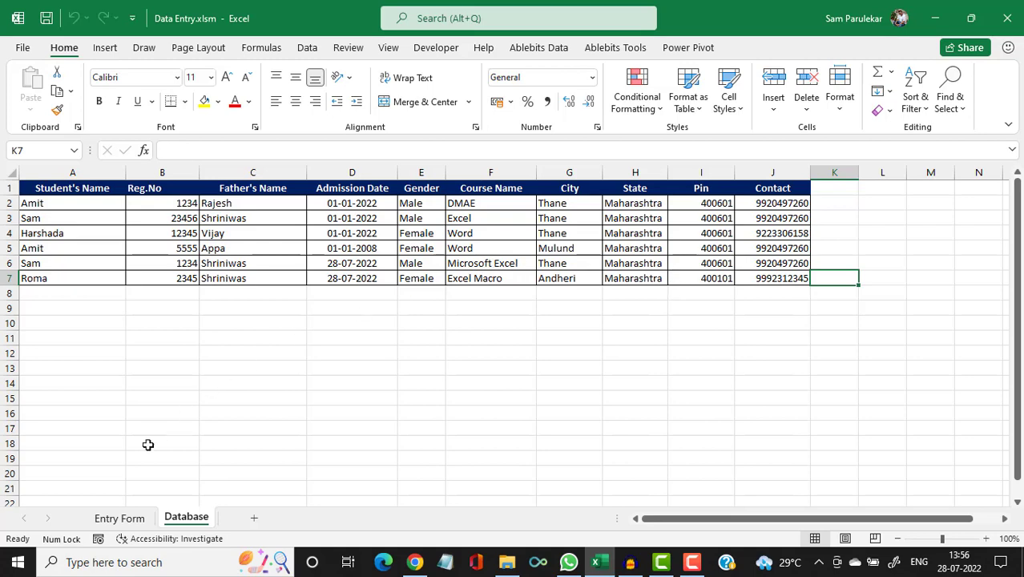
pyautogui.click(120, 518)
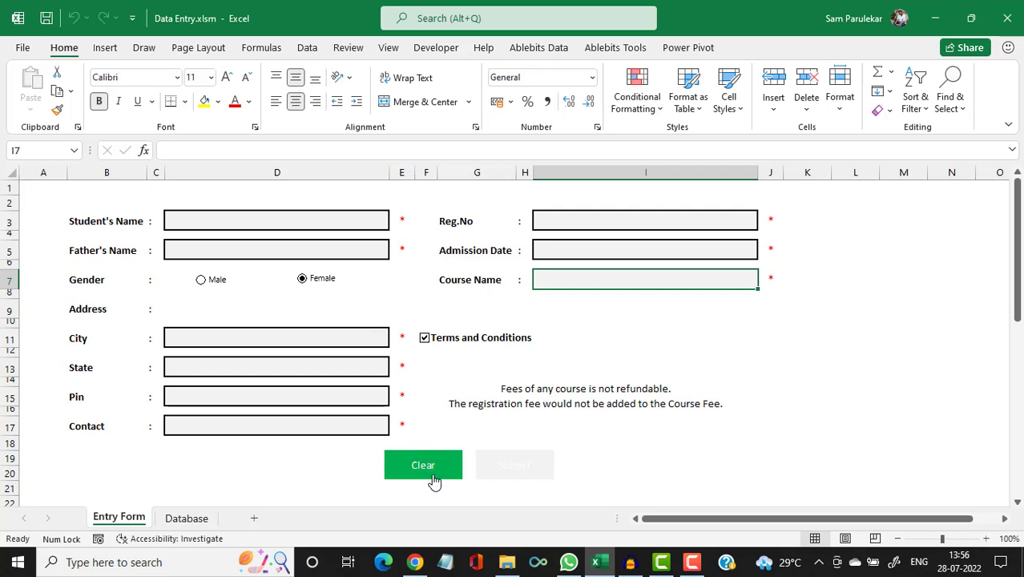
# Enter the student's name in D3, the father's name in D5 and city Thane in D11.
pyautogui.click(294, 225)
pyautogui.write('Carl')
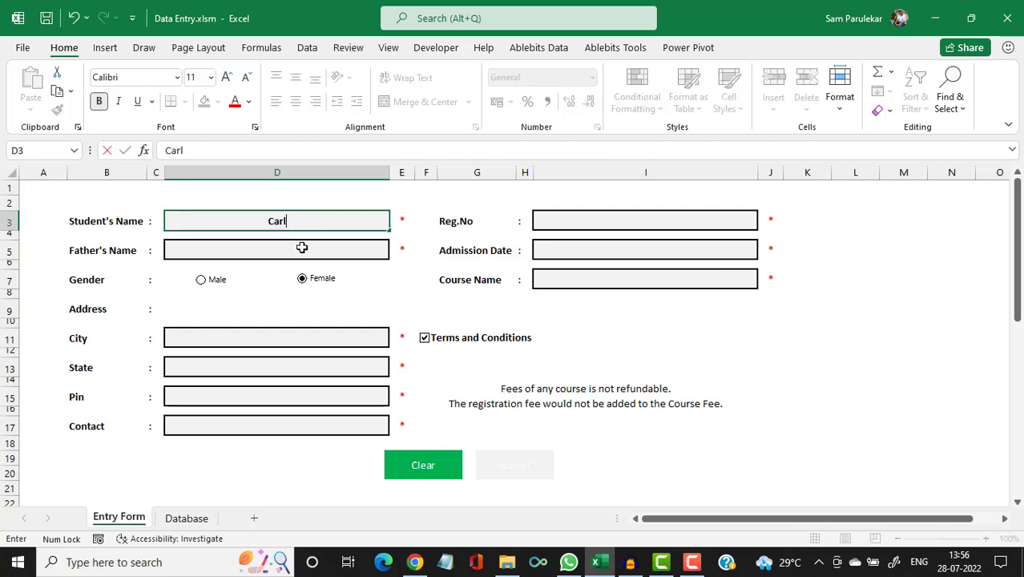
pyautogui.click(302, 245)
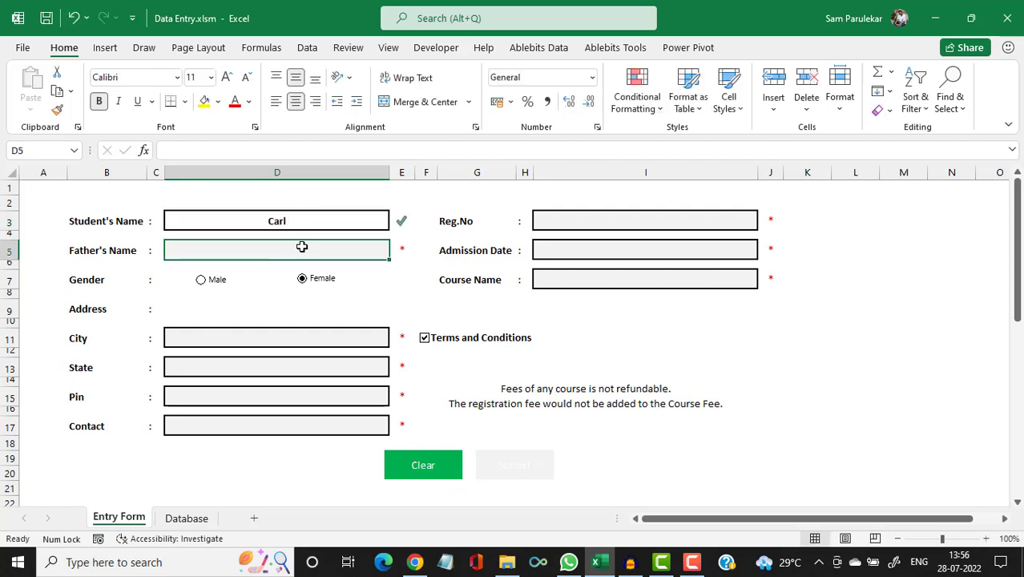
pyautogui.write('Fali')
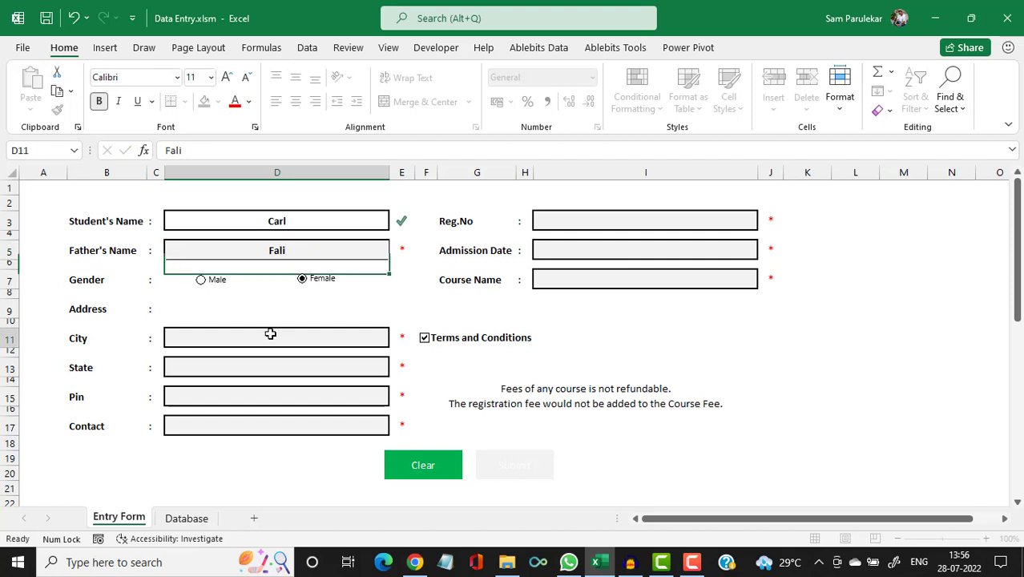
pyautogui.click(270, 334)
pyautogui.write('Thane')
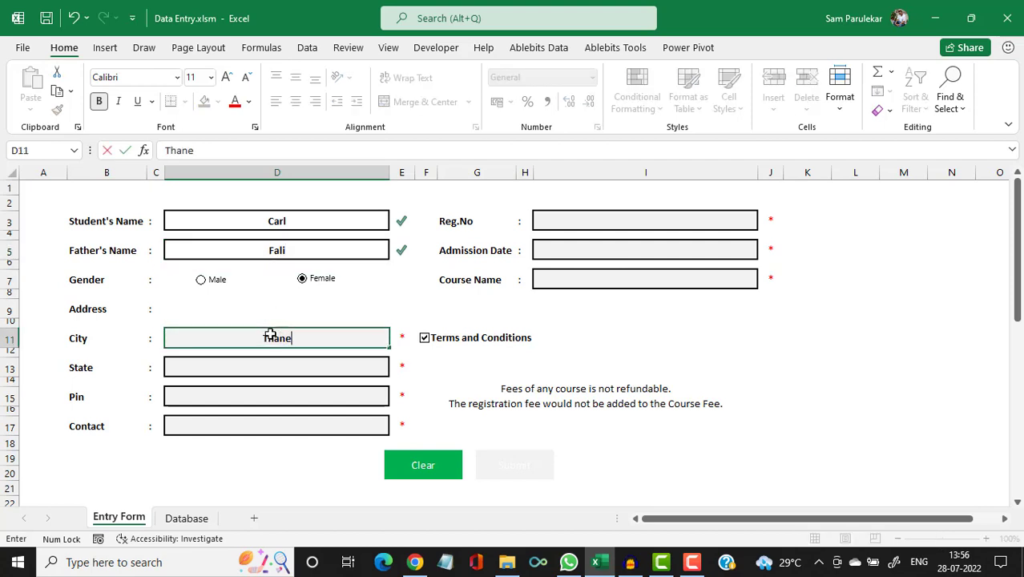
pyautogui.press('Return')
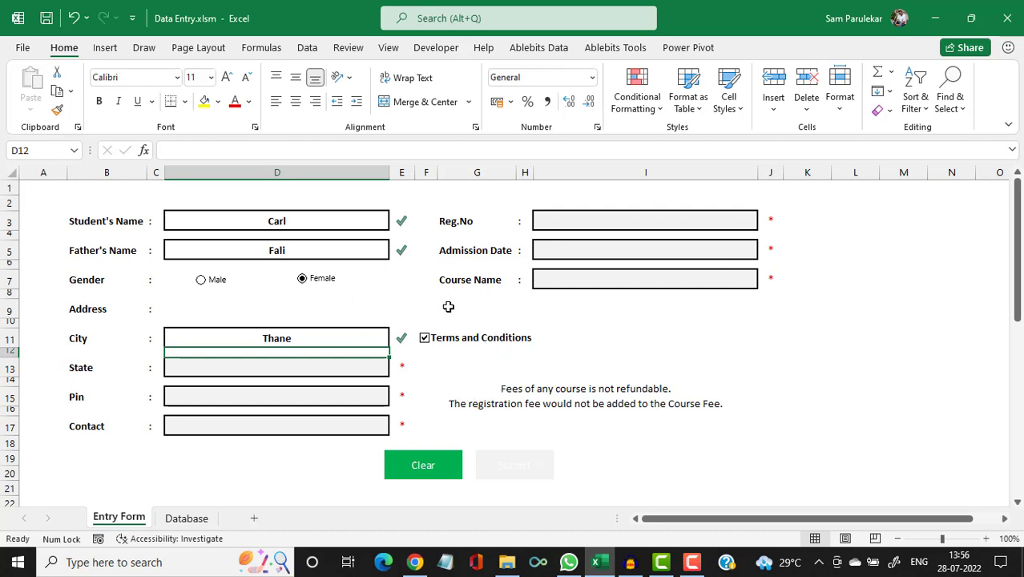
# Clear all form fields with the Clear button, review the Database sheet, and return to the Entry Form.
pyautogui.click(428, 471)
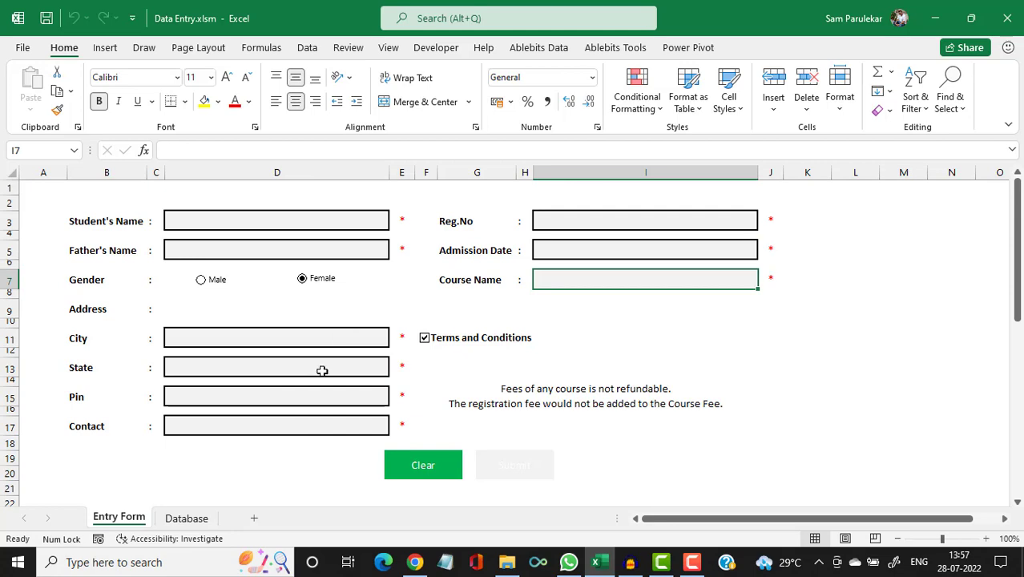
pyautogui.click(184, 520)
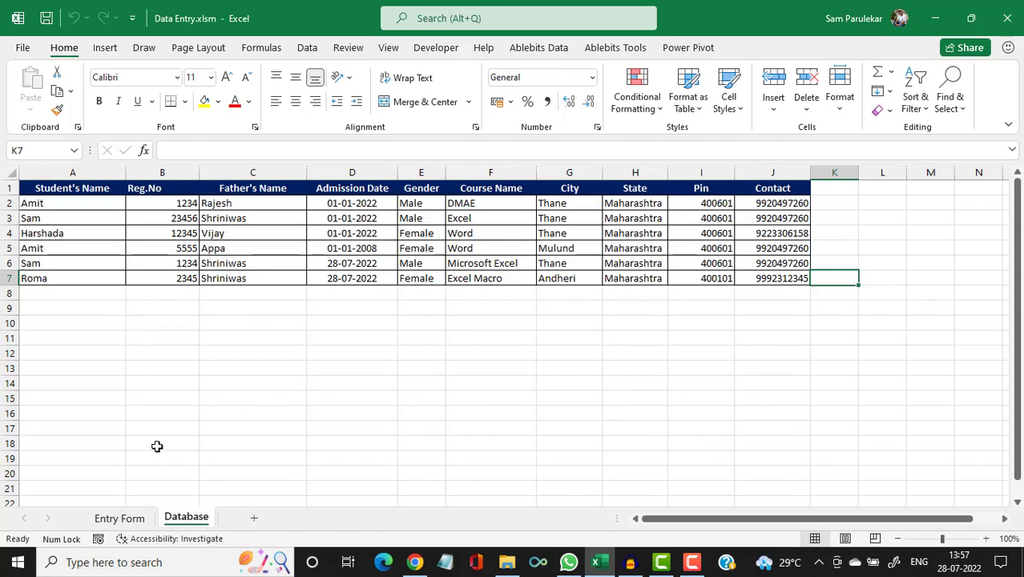
pyautogui.click(120, 518)
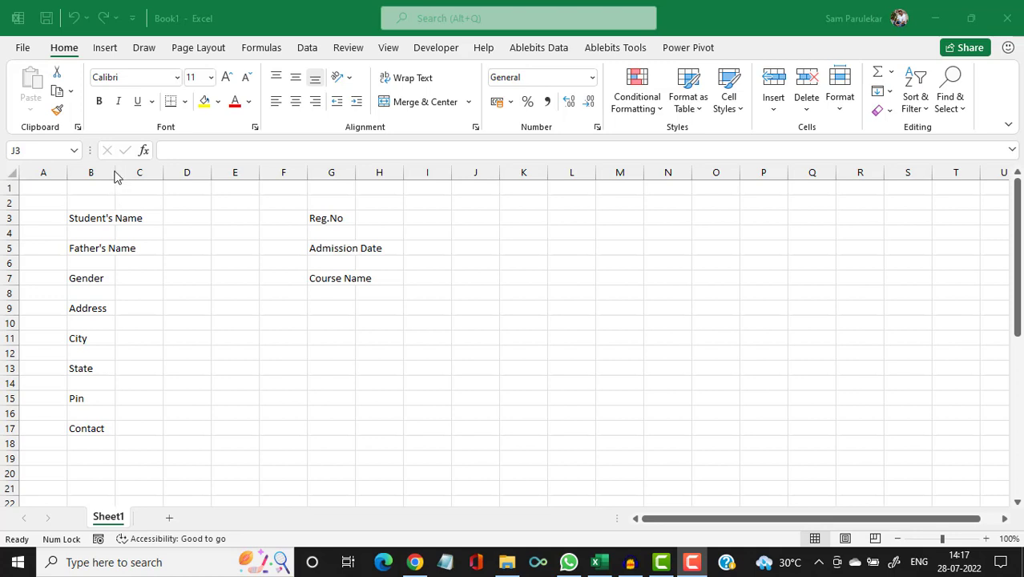
# Autofit column B to fit Student's Name and column G to fit Admission Date in Book1.
pyautogui.click(117, 173)
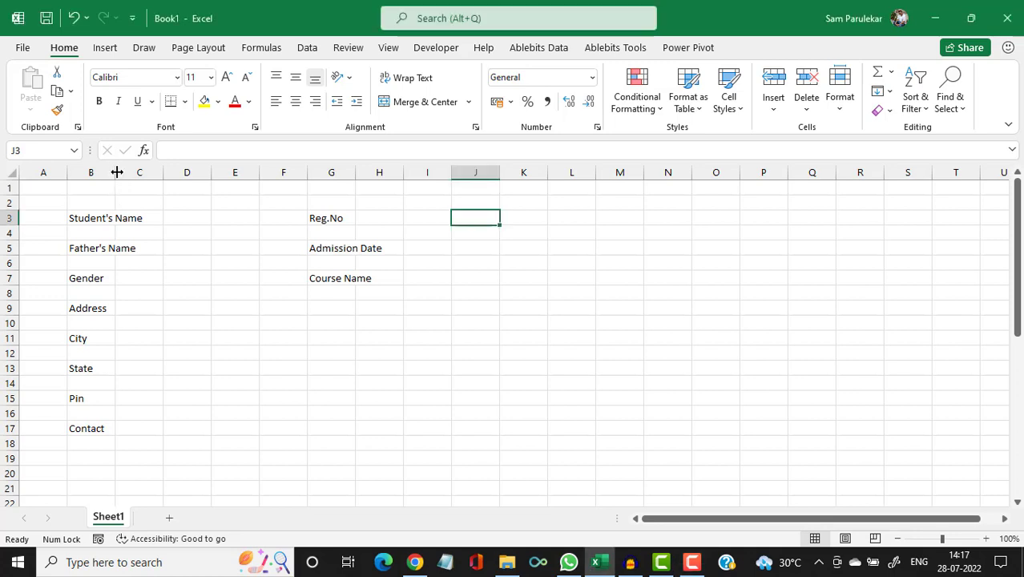
pyautogui.doubleClick(117, 172)
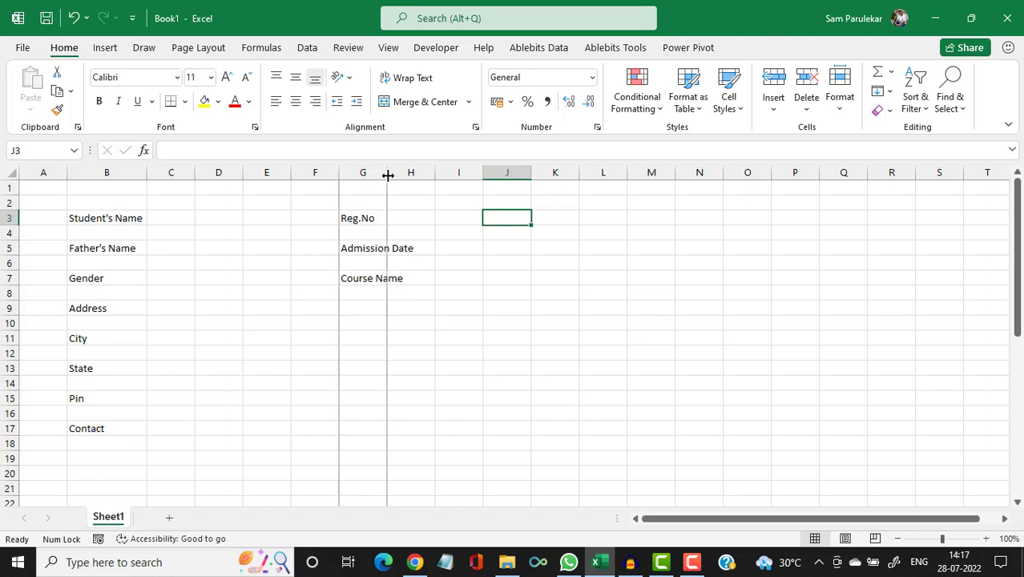
pyautogui.doubleClick(388, 175)
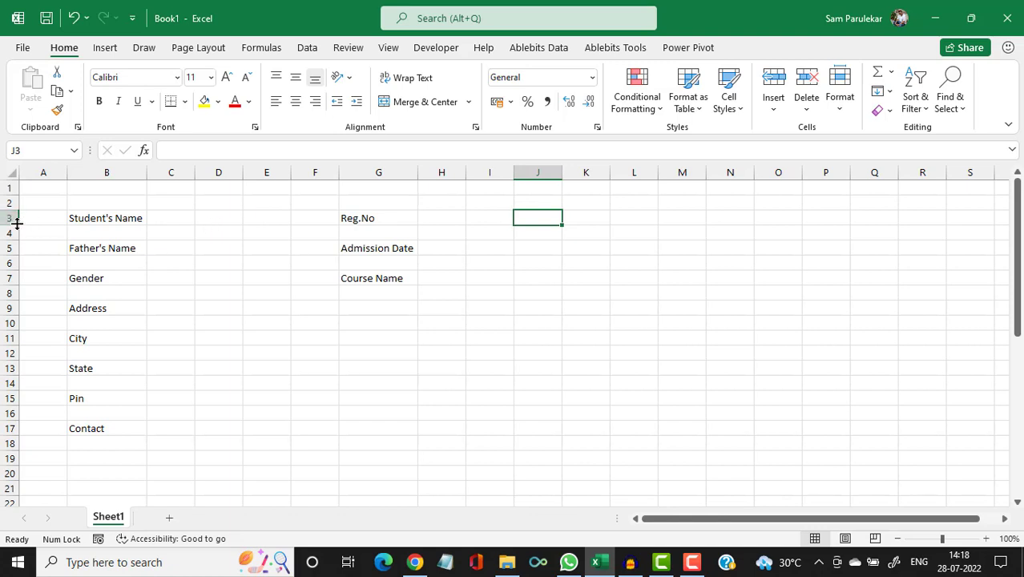
# Select label rows 3, 5, 7, 9, 11, 13, 15 and 17 and set their height to 20.25.
pyautogui.click(6, 217)
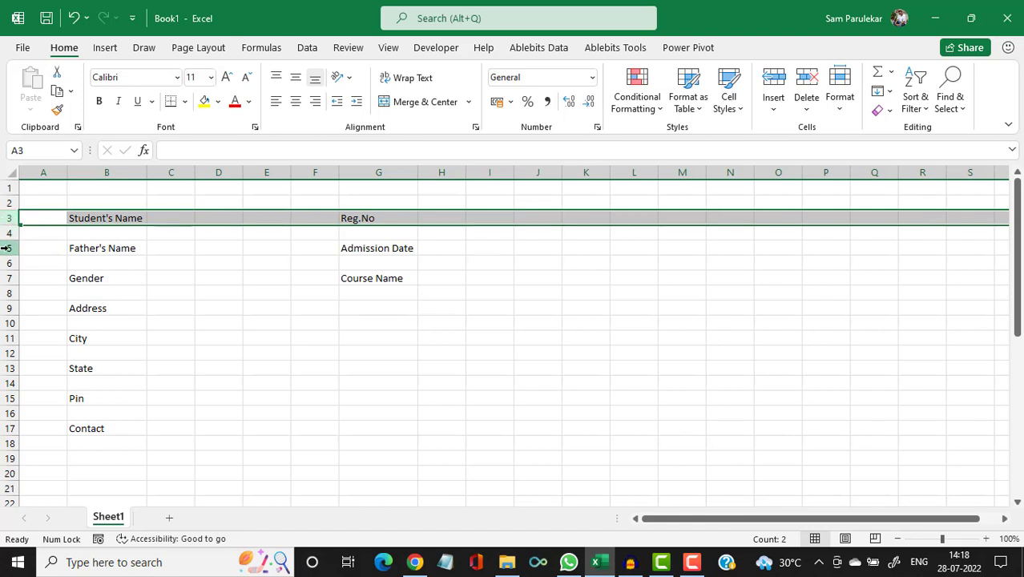
pyautogui.keyDown('ctrl'); pyautogui.click(6, 249); pyautogui.keyUp('ctrl')
pyautogui.keyDown('ctrl'); pyautogui.click(9, 278); pyautogui.keyUp('ctrl')
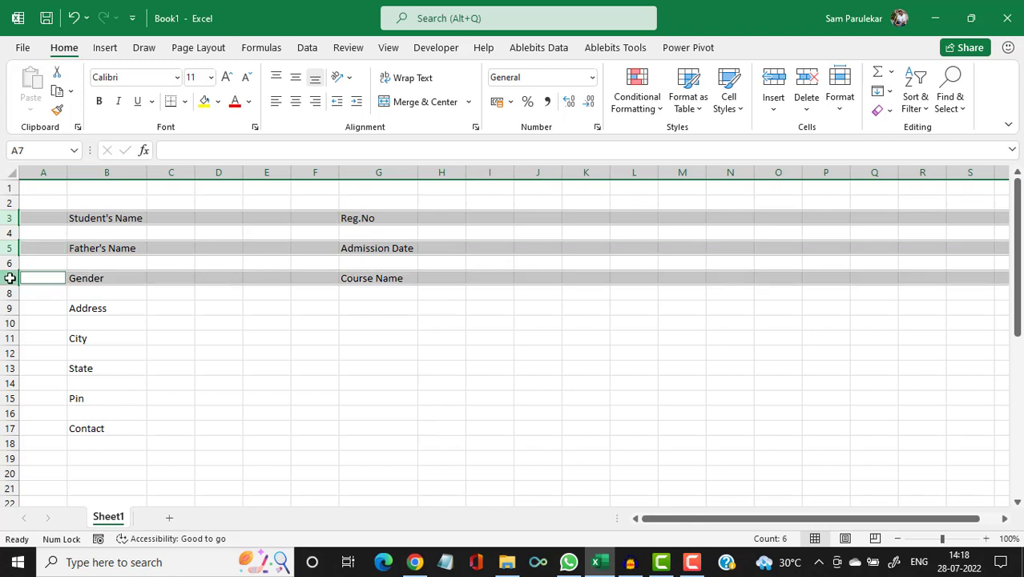
pyautogui.keyDown('ctrl'); pyautogui.click(8, 308); pyautogui.keyUp('ctrl')
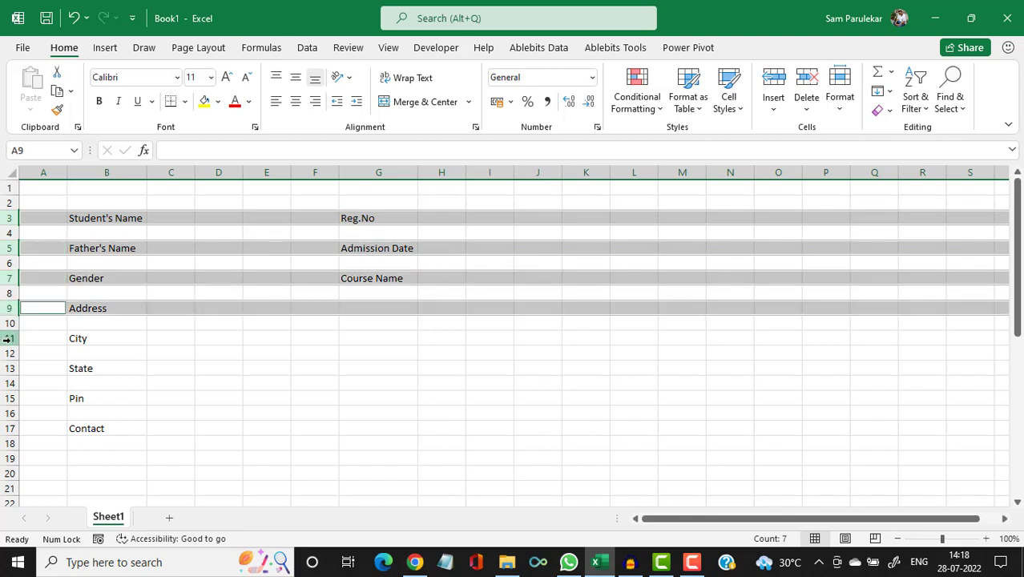
pyautogui.keyDown('ctrl'); pyautogui.click(6, 338); pyautogui.keyUp('ctrl')
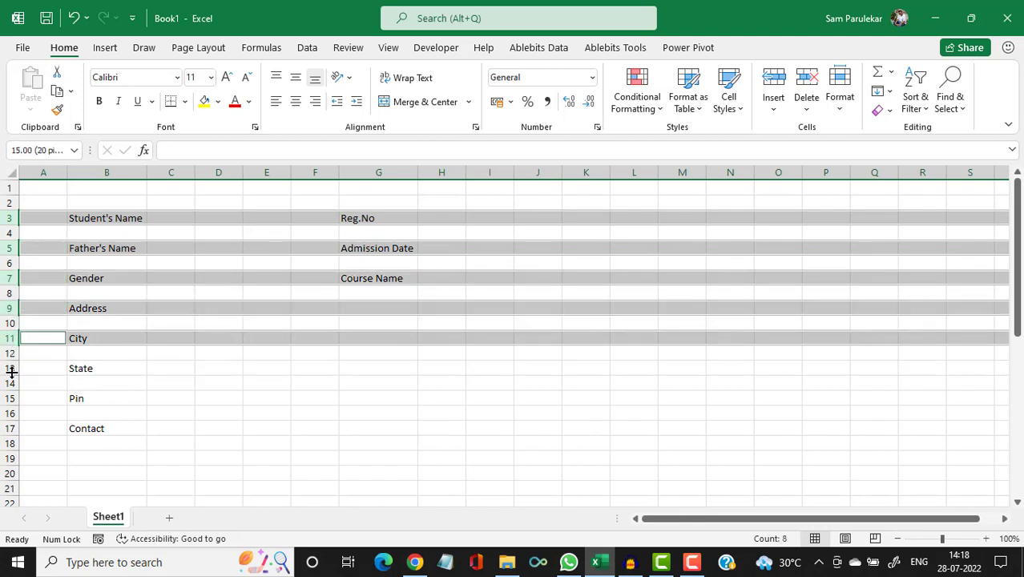
pyautogui.keyDown('ctrl'); pyautogui.click(8, 368); pyautogui.keyUp('ctrl')
pyautogui.keyDown('ctrl'); pyautogui.click(8, 398); pyautogui.keyUp('ctrl')
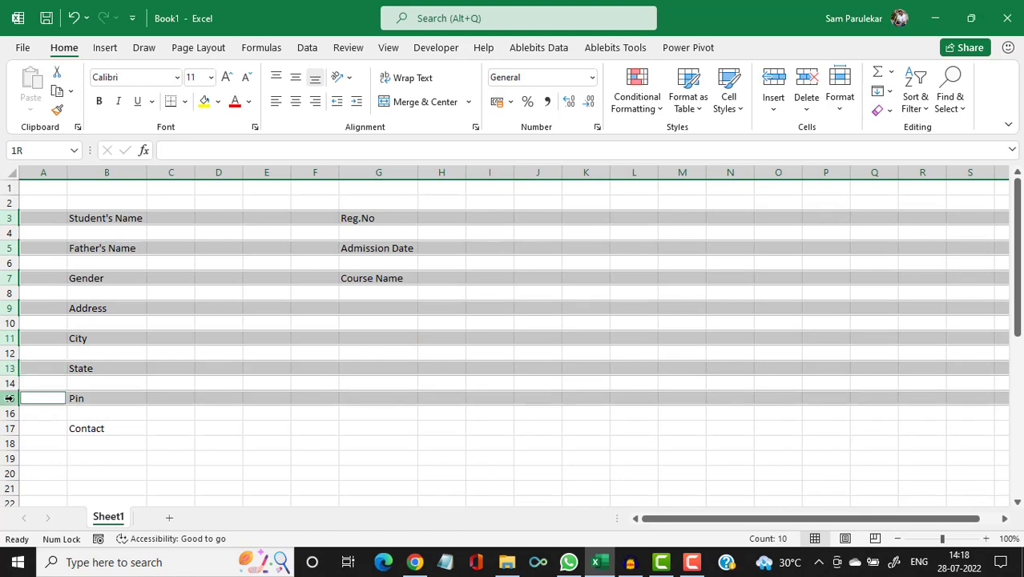
pyautogui.keyDown('ctrl'); pyautogui.click(8, 427); pyautogui.keyUp('ctrl')
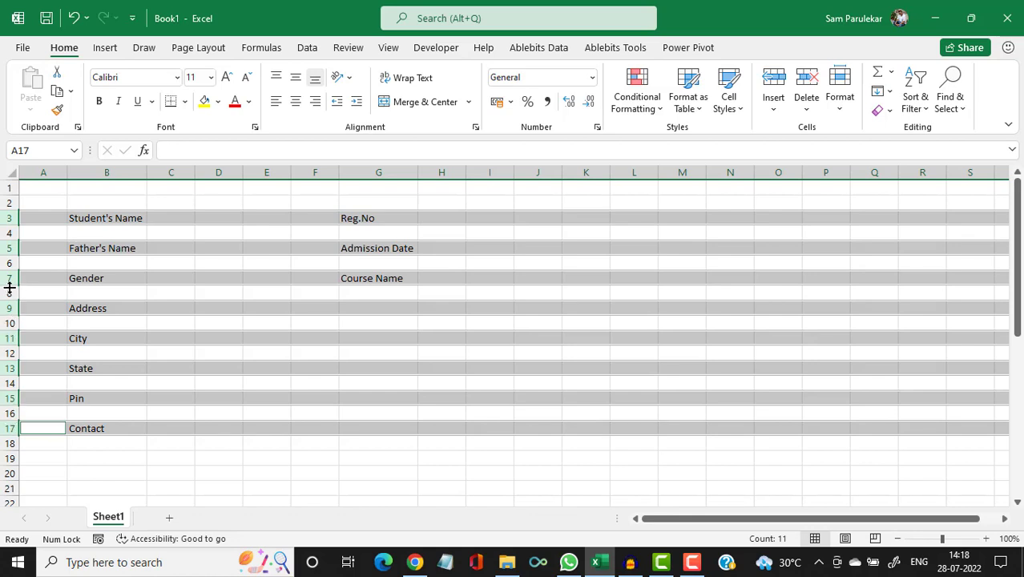
pyautogui.moveTo(10, 285); pyautogui.dragTo(10, 290)
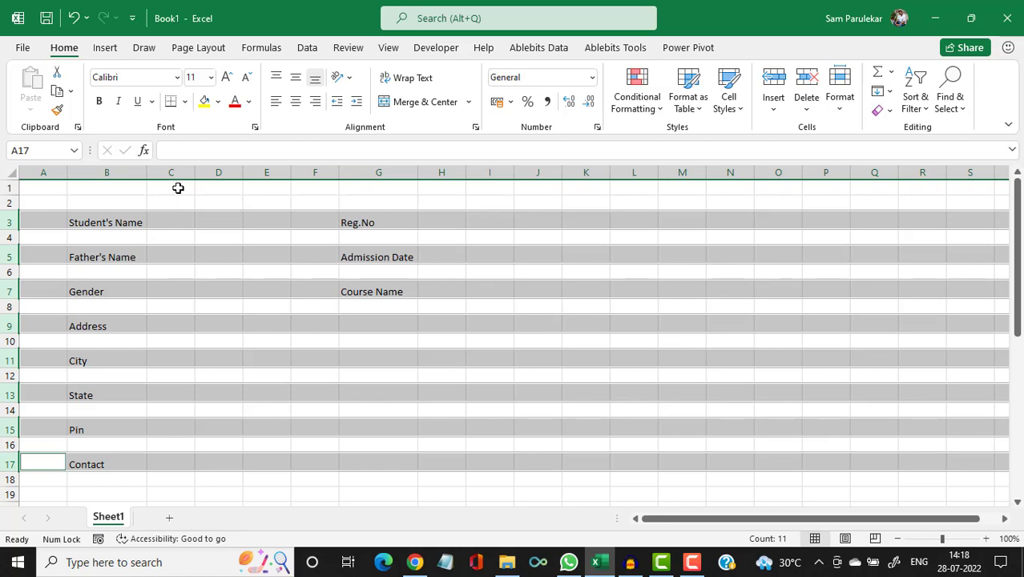
# Narrow columns C and H to about 25 pixels wide (H at width 4.43).
pyautogui.click(178, 188)
pyautogui.moveTo(195, 172); pyautogui.dragTo(167, 173)
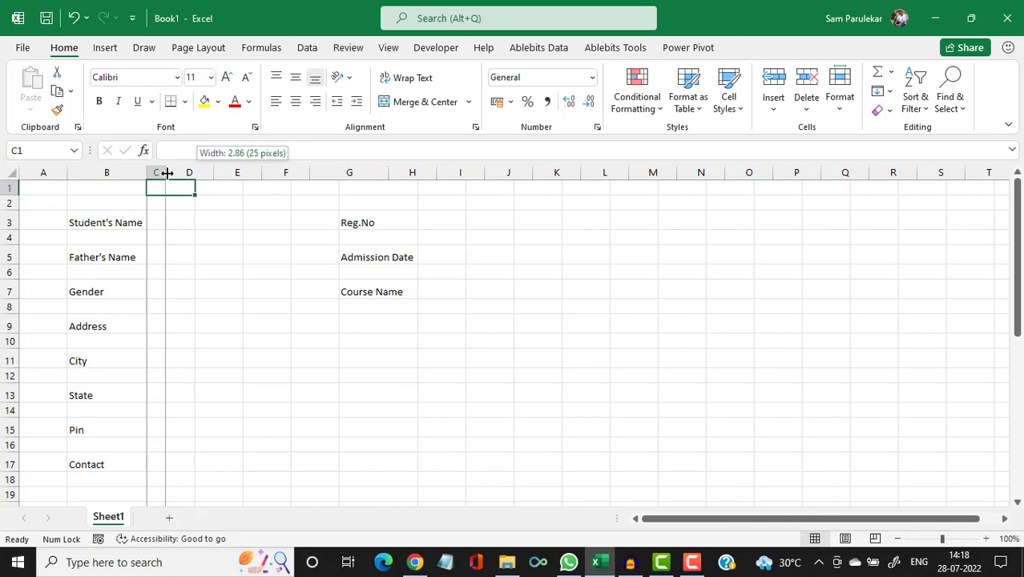
pyautogui.moveTo(166, 172); pyautogui.dragTo(166, 172)
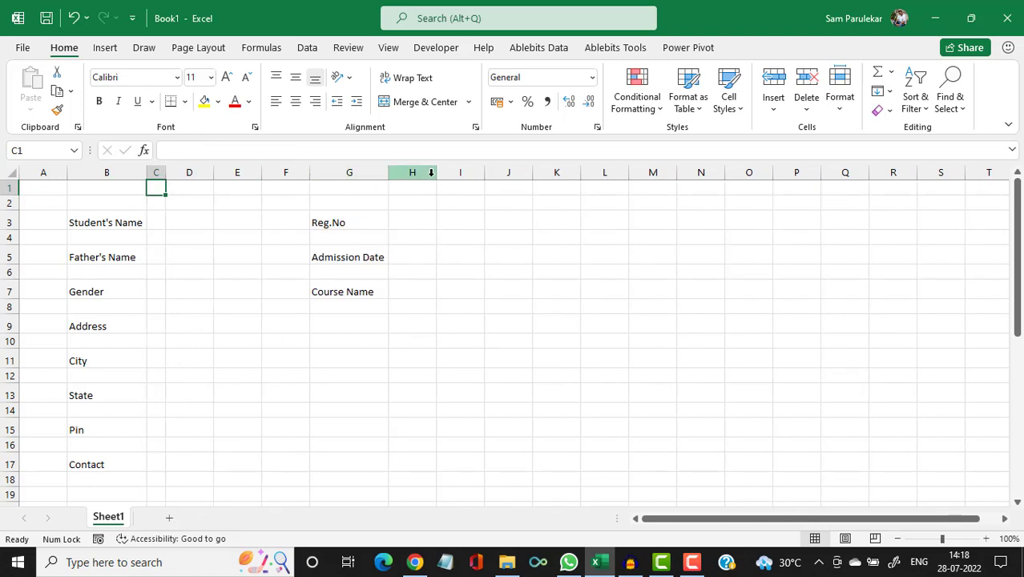
pyautogui.moveTo(434, 174); pyautogui.dragTo(406, 179)
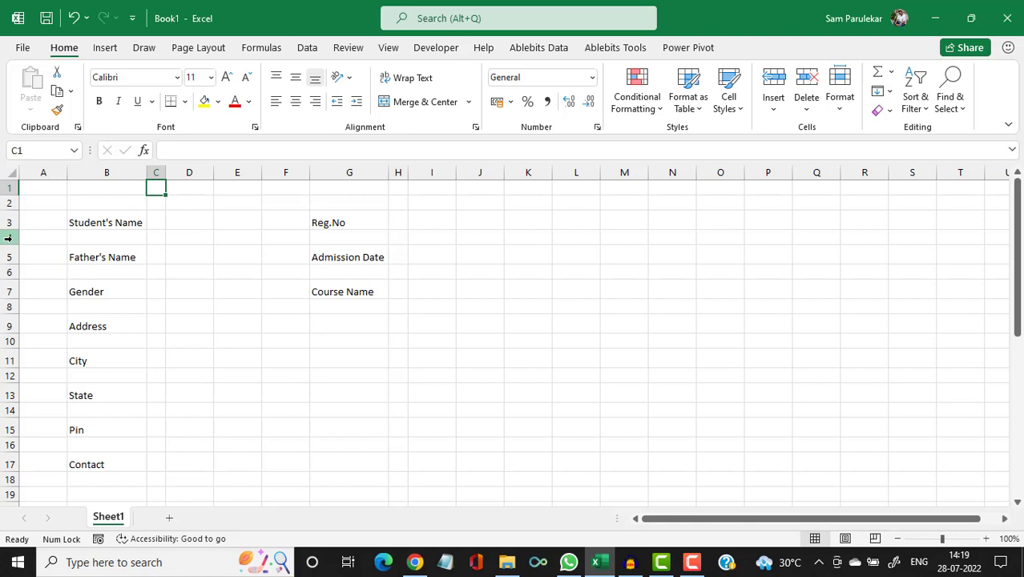
# Shrink the empty rows 4, 6, 8, 10, 12, 14 and 16 into thin spacer rows.
pyautogui.click(8, 238)
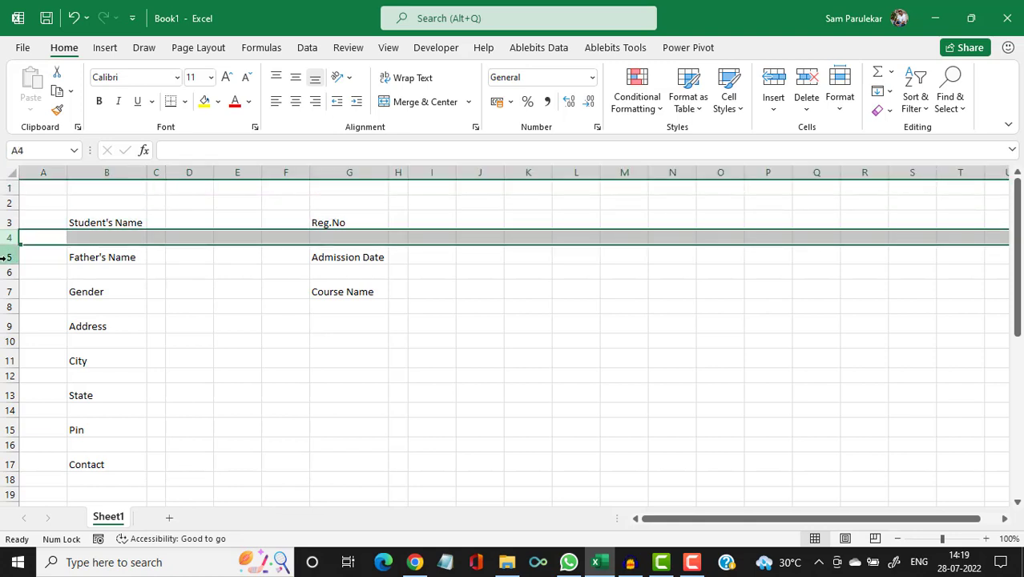
pyautogui.keyDown('ctrl'); pyautogui.click(8, 273); pyautogui.keyUp('ctrl')
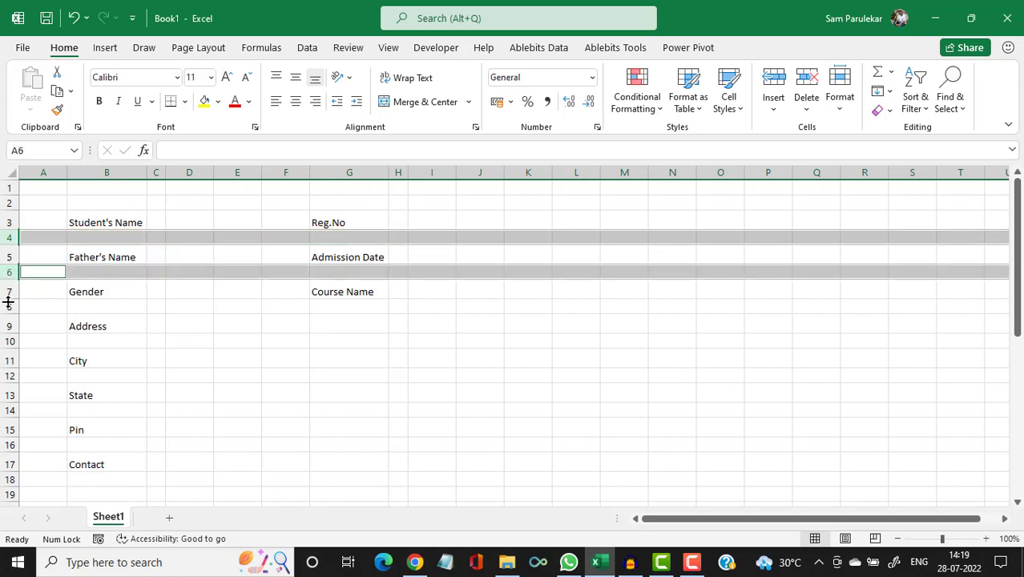
pyautogui.keyDown('ctrl'); pyautogui.click(7, 307); pyautogui.keyUp('ctrl')
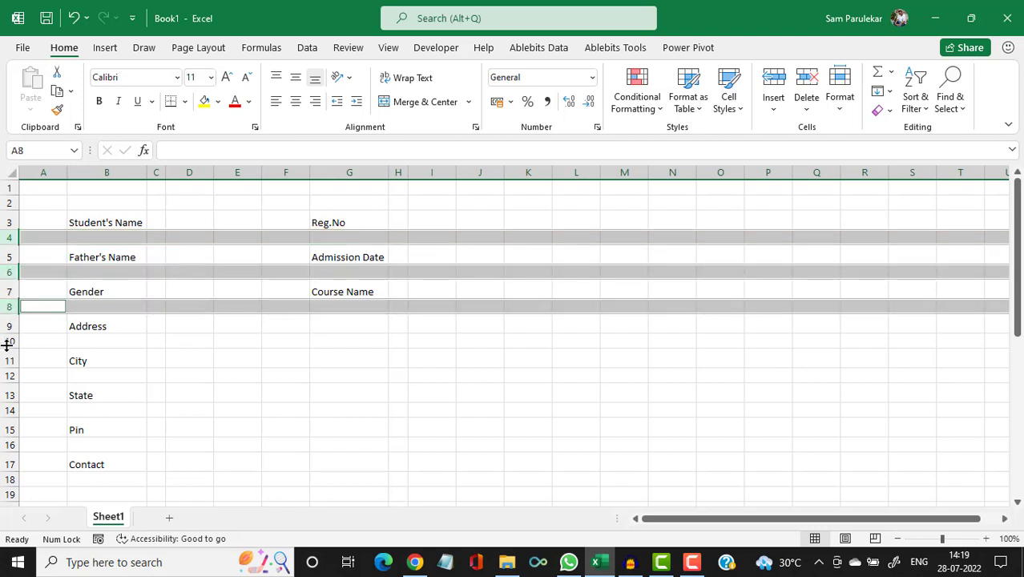
pyautogui.keyDown('ctrl'); pyautogui.click(8, 342); pyautogui.keyUp('ctrl')
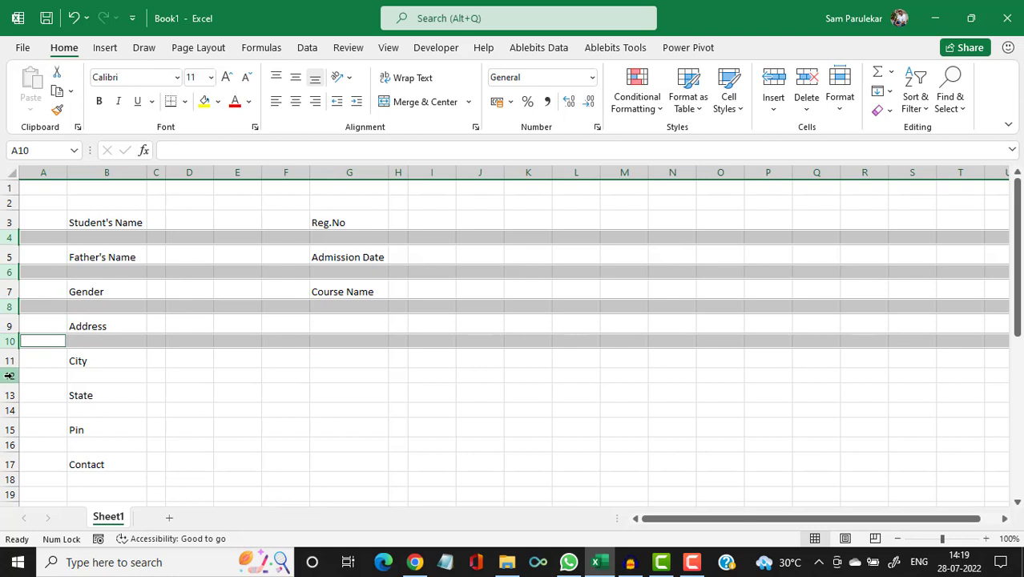
pyautogui.click(9, 375)
pyautogui.keyDown('ctrl'); pyautogui.click(9, 410); pyautogui.keyUp('ctrl')
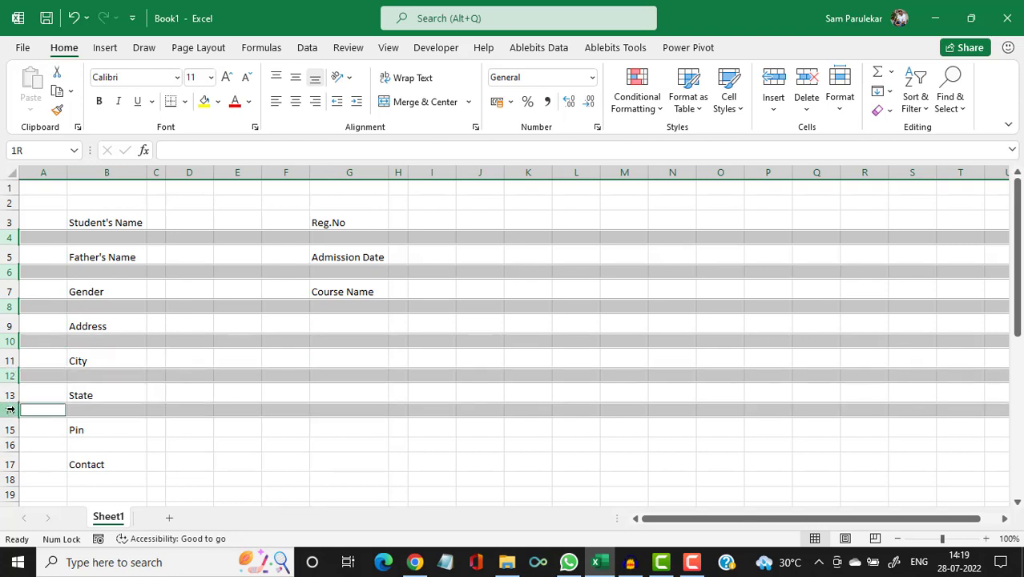
pyautogui.keyDown('ctrl'); pyautogui.click(11, 445); pyautogui.keyUp('ctrl')
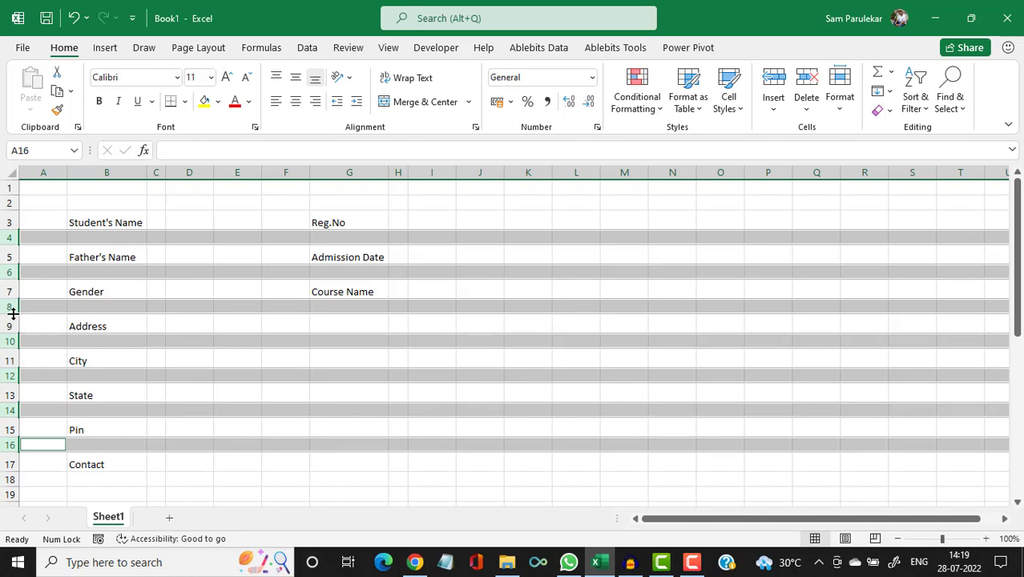
pyautogui.moveTo(15, 314); pyautogui.dragTo(13, 309)
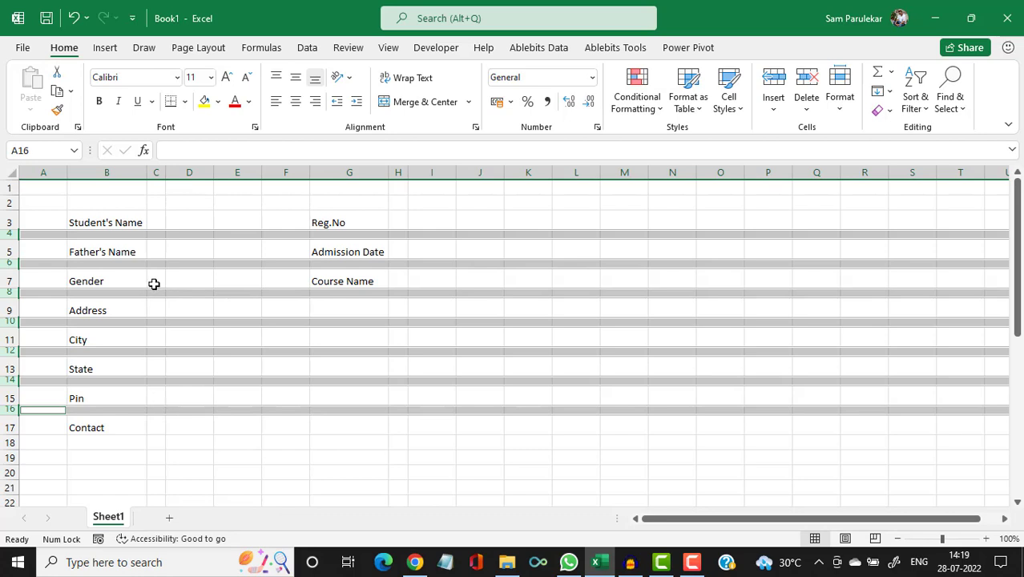
pyautogui.click(155, 223)
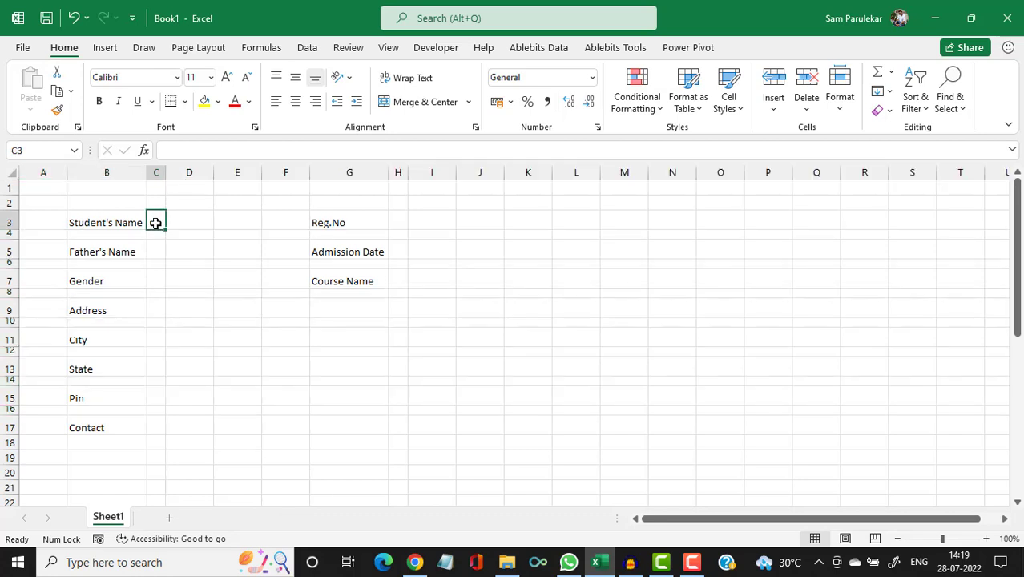
pyautogui.click(114, 225)
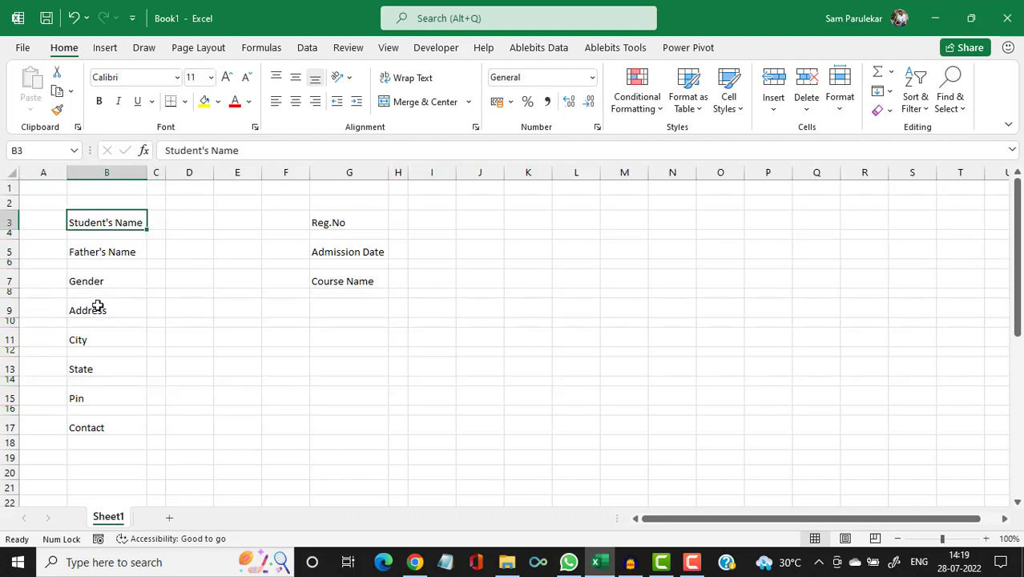
# Middle-align the labels Father's Name through Contact and Reg.No through Course Name.
pyautogui.keyDown('ctrl'); pyautogui.click(109, 253); pyautogui.keyUp('ctrl')
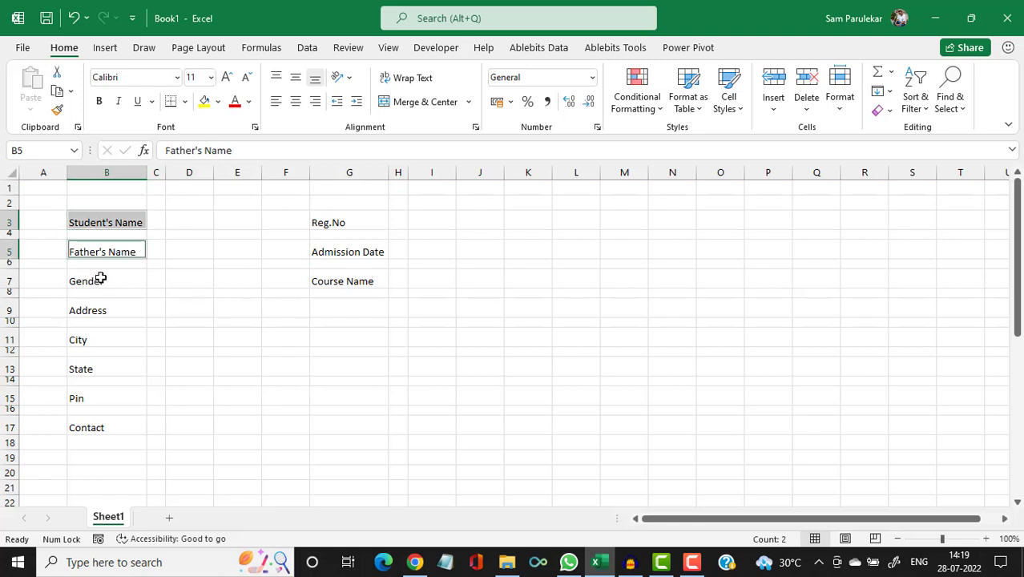
pyautogui.keyDown('ctrl'); pyautogui.click(100, 278); pyautogui.keyUp('ctrl')
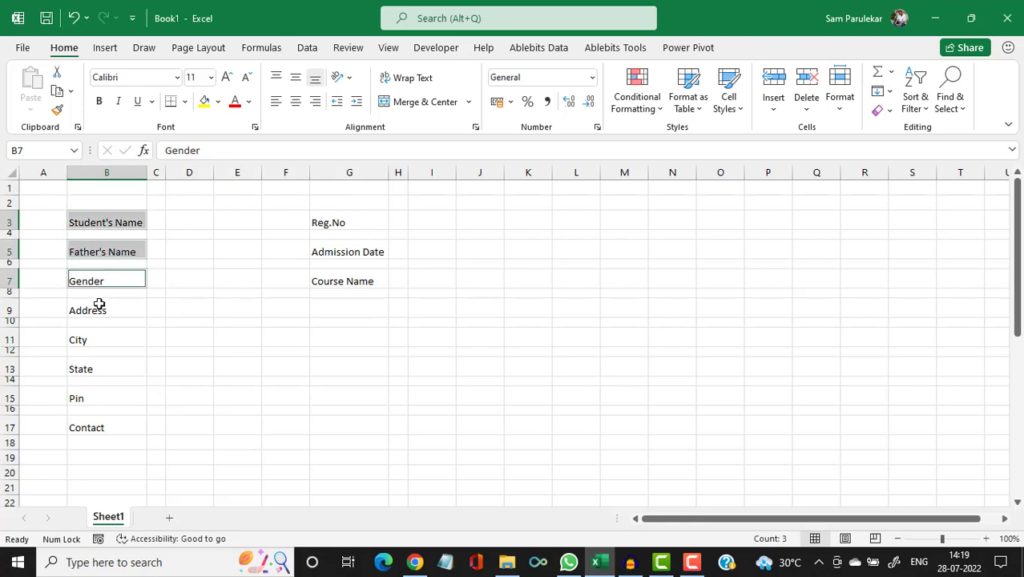
pyautogui.keyDown('ctrl'); pyautogui.click(99, 305); pyautogui.keyUp('ctrl')
pyautogui.keyDown('ctrl'); pyautogui.click(92, 338); pyautogui.keyUp('ctrl')
pyautogui.keyDown('ctrl'); pyautogui.click(87, 366); pyautogui.keyUp('ctrl')
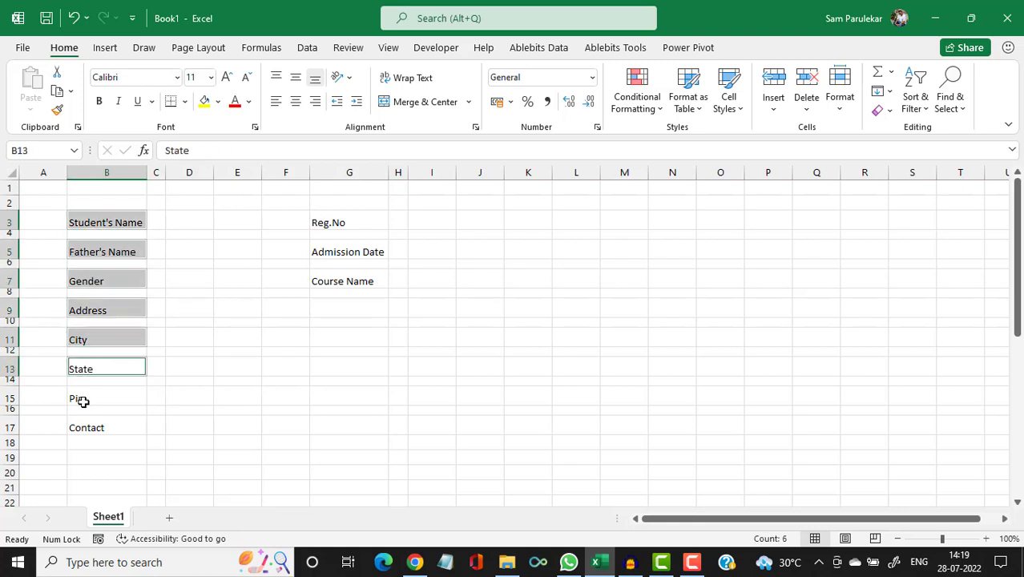
pyautogui.keyDown('ctrl'); pyautogui.click(80, 398); pyautogui.keyUp('ctrl')
pyautogui.keyDown('ctrl'); pyautogui.click(81, 422); pyautogui.keyUp('ctrl')
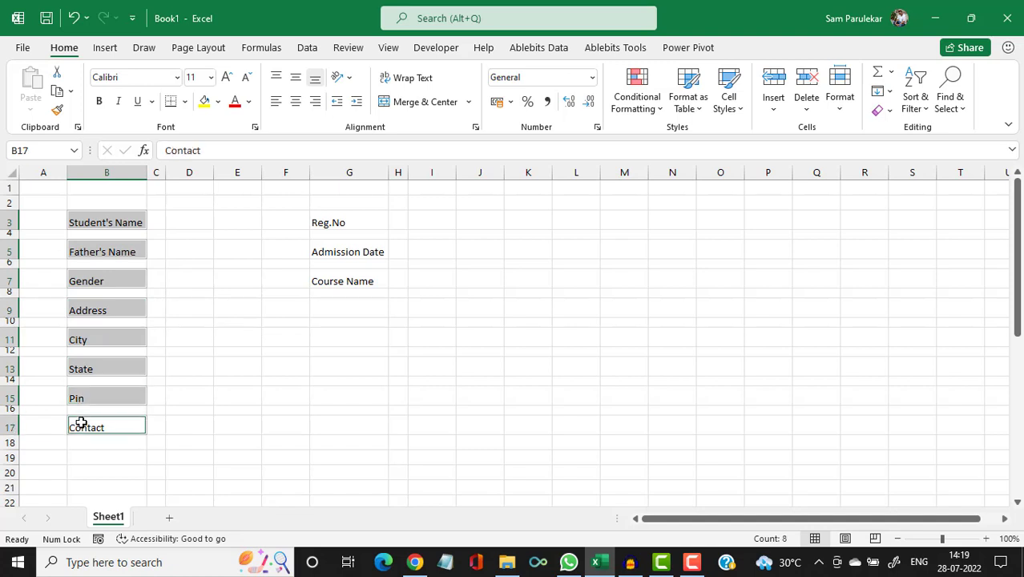
pyautogui.keyDown('ctrl'); pyautogui.click(336, 221); pyautogui.keyUp('ctrl')
pyautogui.keyDown('ctrl'); pyautogui.click(333, 251); pyautogui.keyUp('ctrl')
pyautogui.keyDown('ctrl'); pyautogui.click(322, 281); pyautogui.keyUp('ctrl')
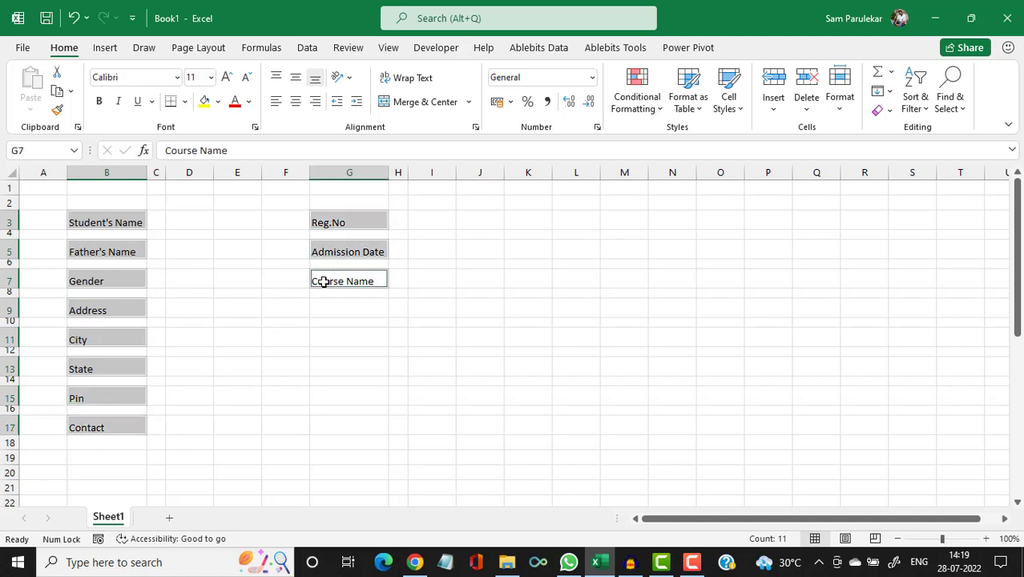
pyautogui.click(302, 86)
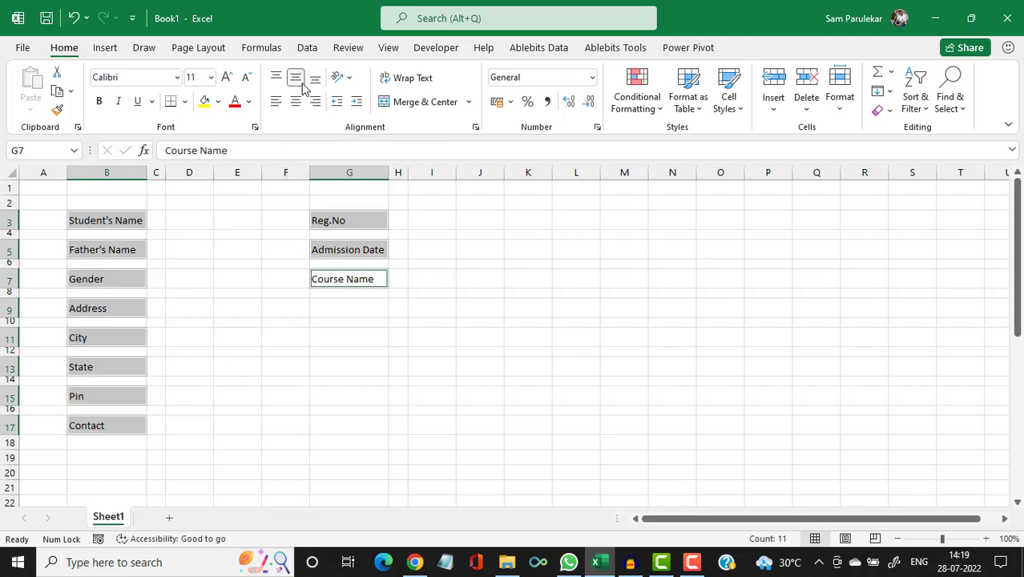
pyautogui.click(157, 219)
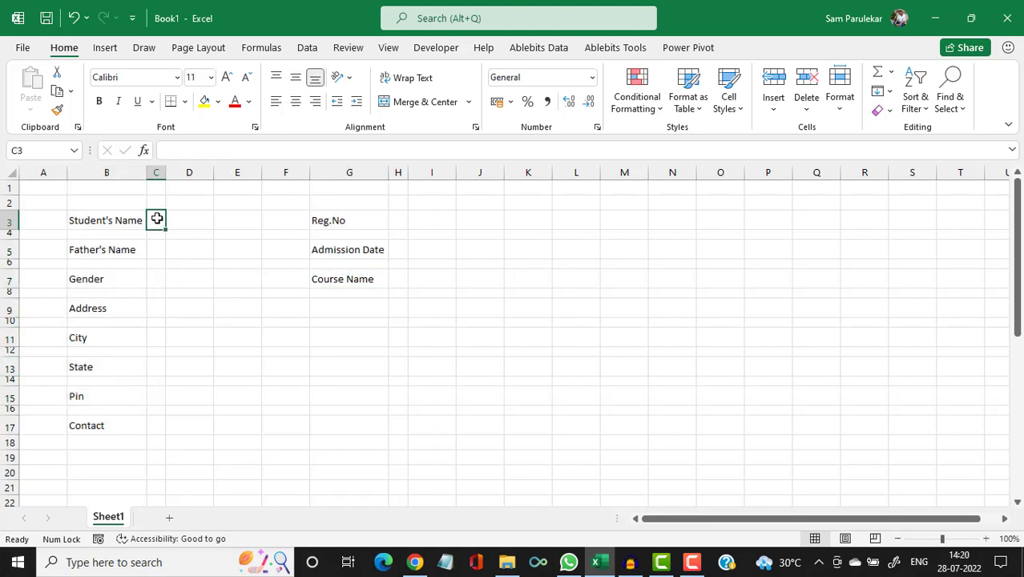
# Enter a colon in C3, centred horizontally and vertically and bold.
pyautogui.write(':')
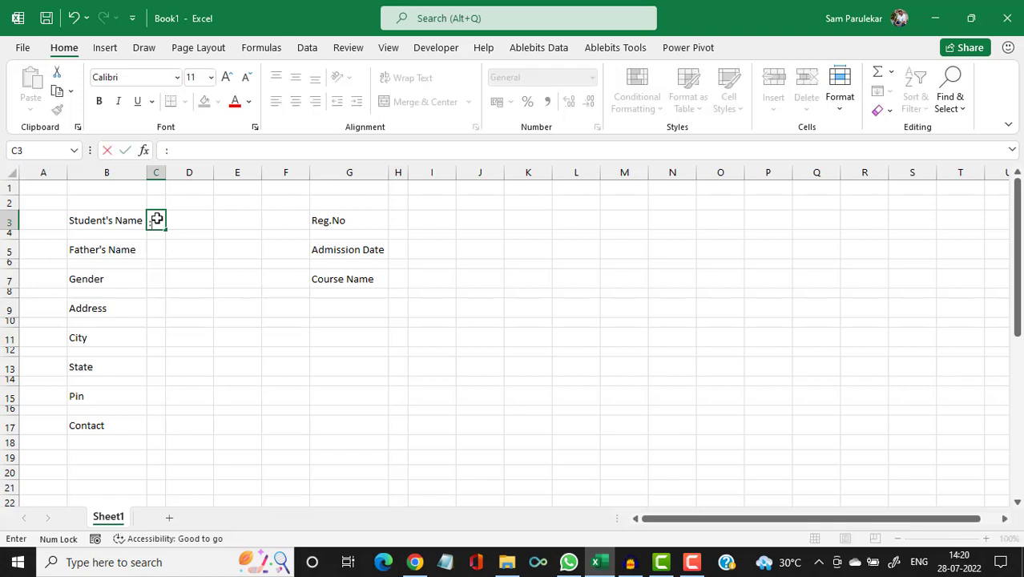
pyautogui.press('Return')
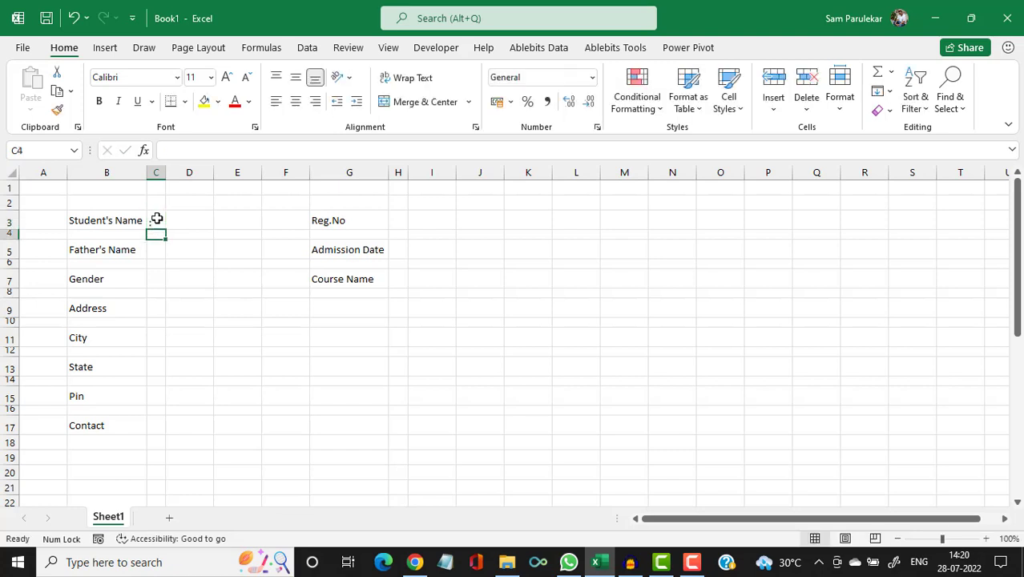
pyautogui.click(157, 219)
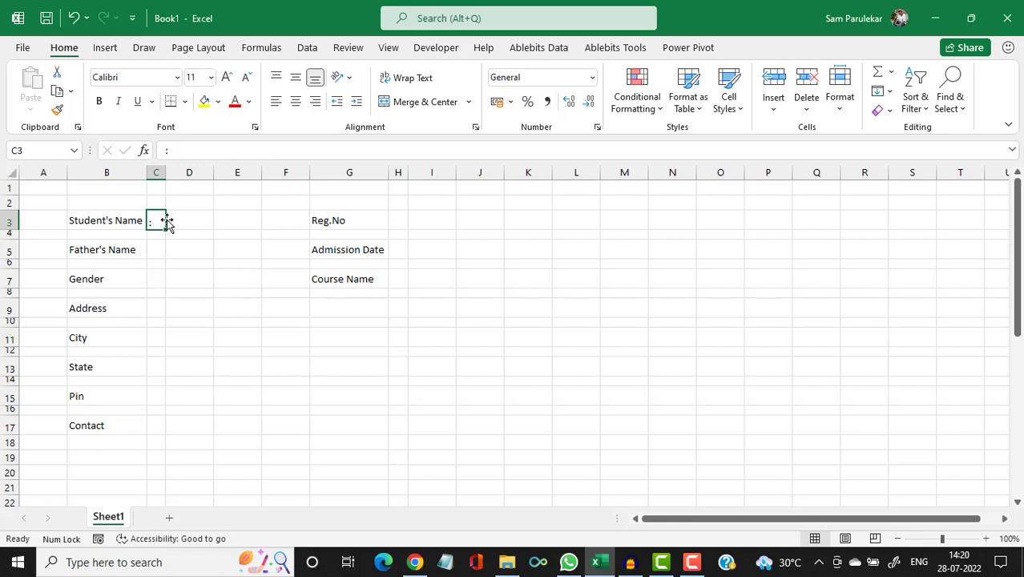
pyautogui.click(296, 80)
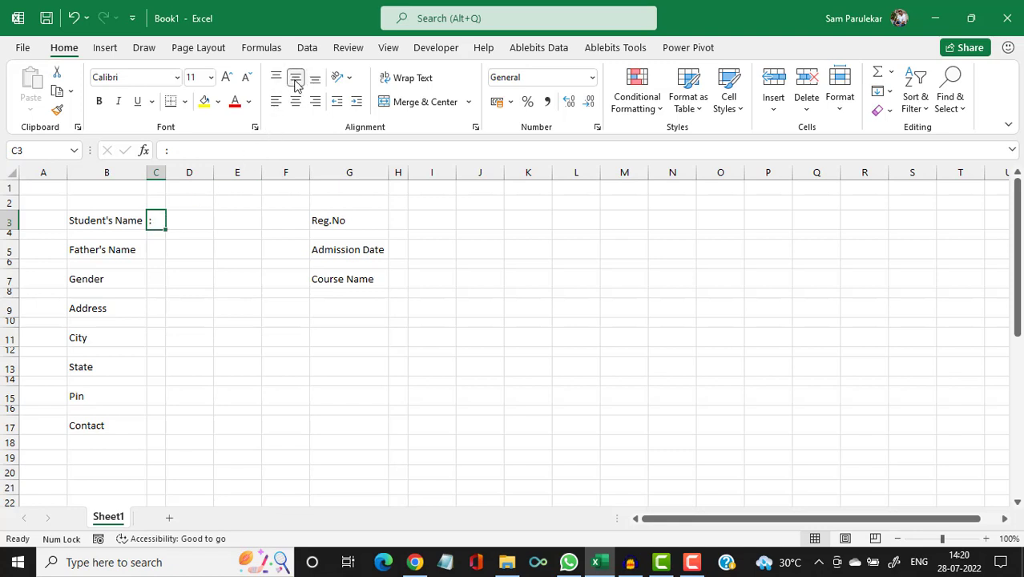
pyautogui.click(296, 101)
pyautogui.click(100, 102)
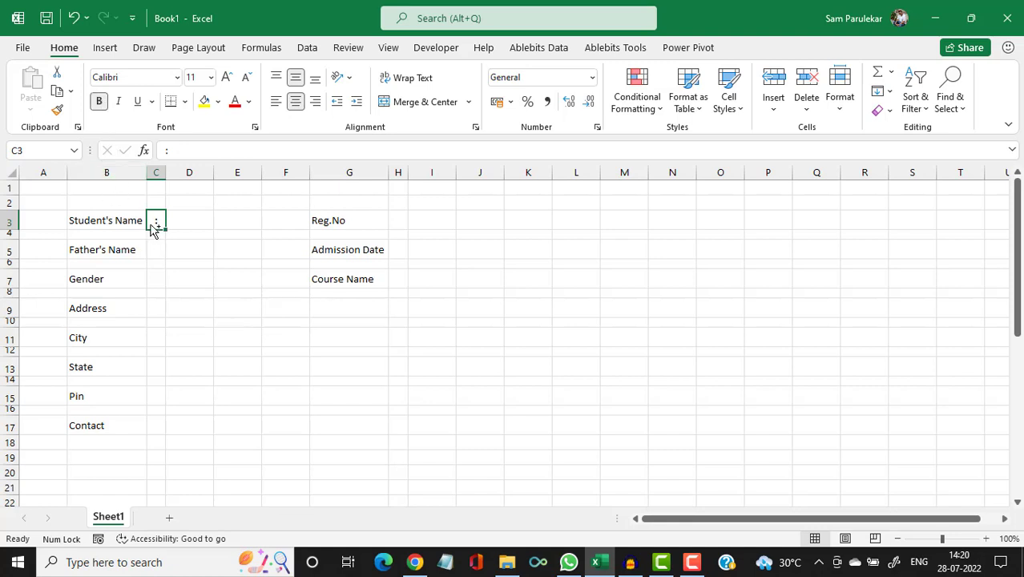
# Copy the formatted colon into C5, C7, C9, C11, C13, C15, C17 and H3, H5, H7.
pyautogui.hotkey('ctrl', 'c')
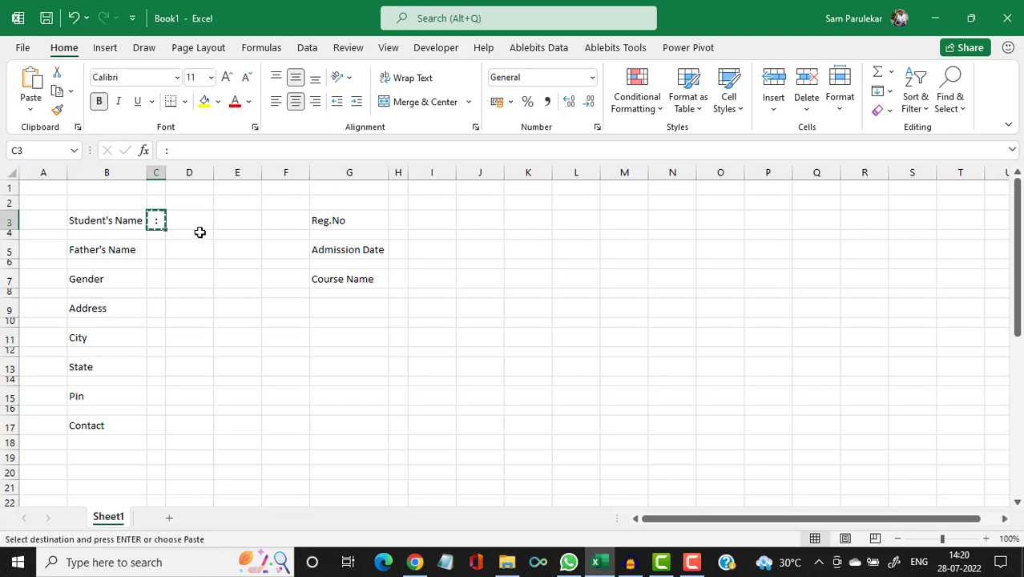
pyautogui.click(154, 250)
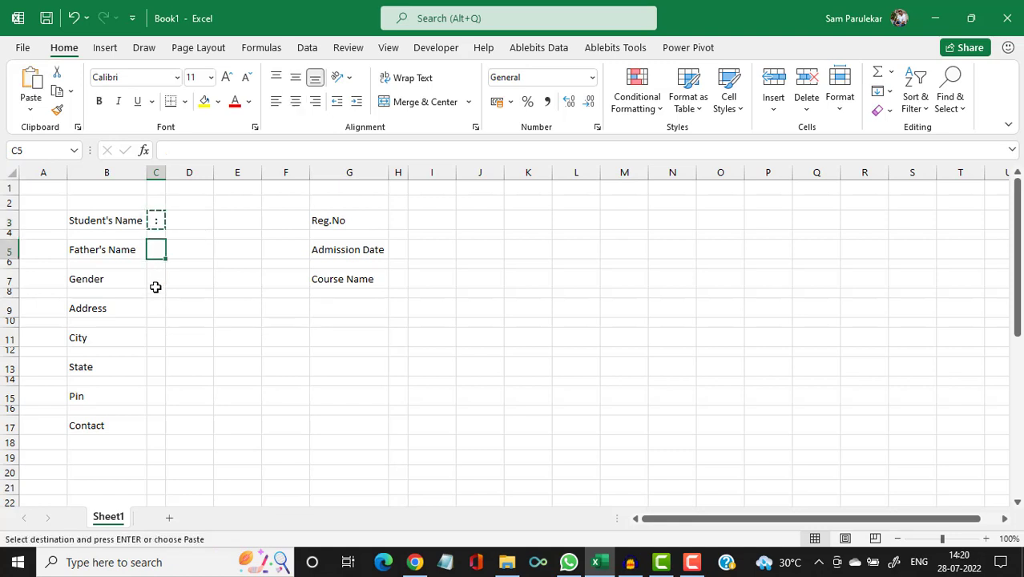
pyautogui.keyDown('ctrl'); pyautogui.click(156, 279); pyautogui.keyUp('ctrl')
pyautogui.keyDown('ctrl'); pyautogui.click(154, 309); pyautogui.keyUp('ctrl')
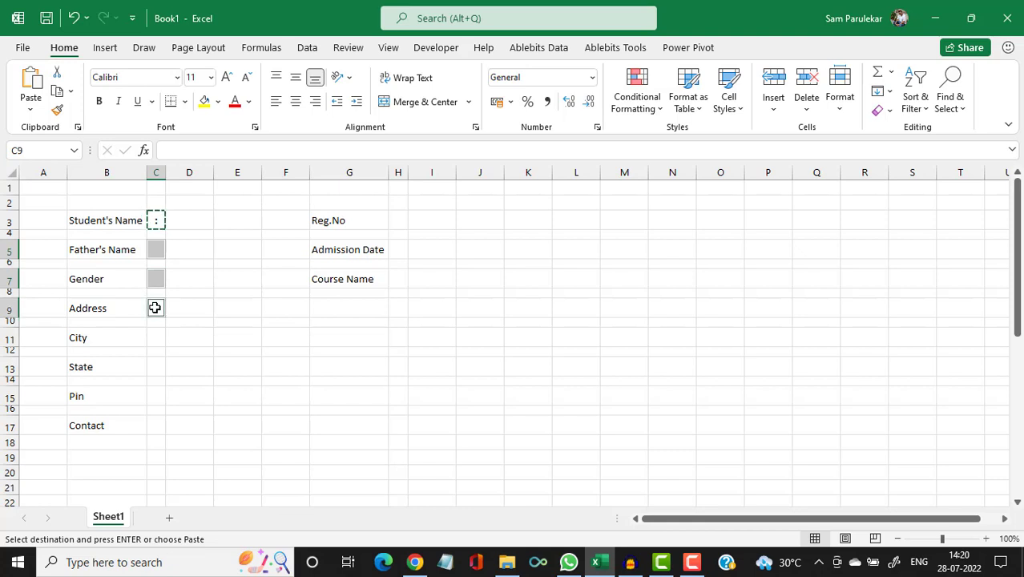
pyautogui.keyDown('ctrl'); pyautogui.click(154, 338); pyautogui.keyUp('ctrl')
pyautogui.keyDown('ctrl'); pyautogui.click(154, 366); pyautogui.keyUp('ctrl')
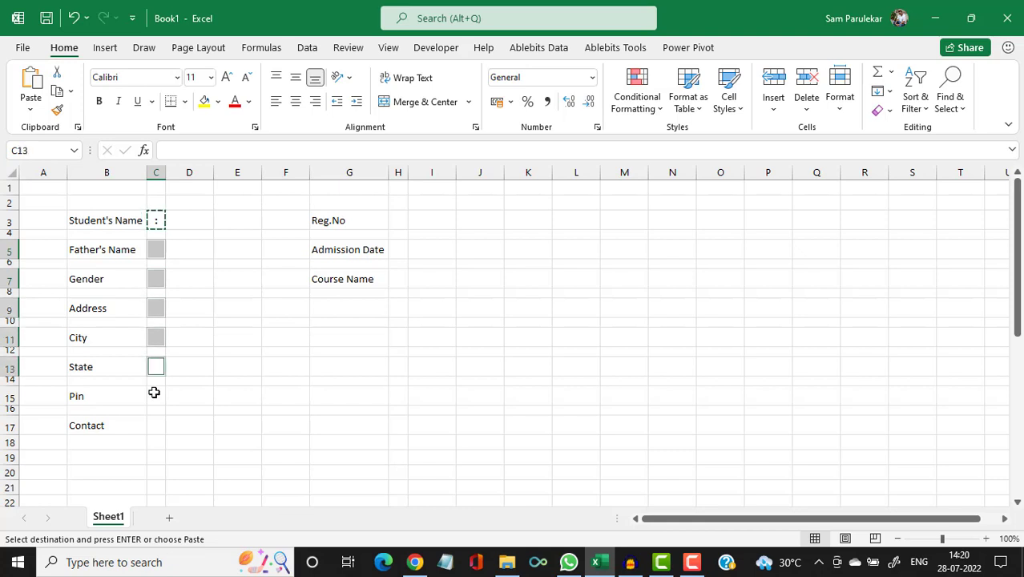
pyautogui.keyDown('ctrl'); pyautogui.click(154, 398); pyautogui.keyUp('ctrl')
pyautogui.keyDown('ctrl'); pyautogui.click(157, 428); pyautogui.keyUp('ctrl')
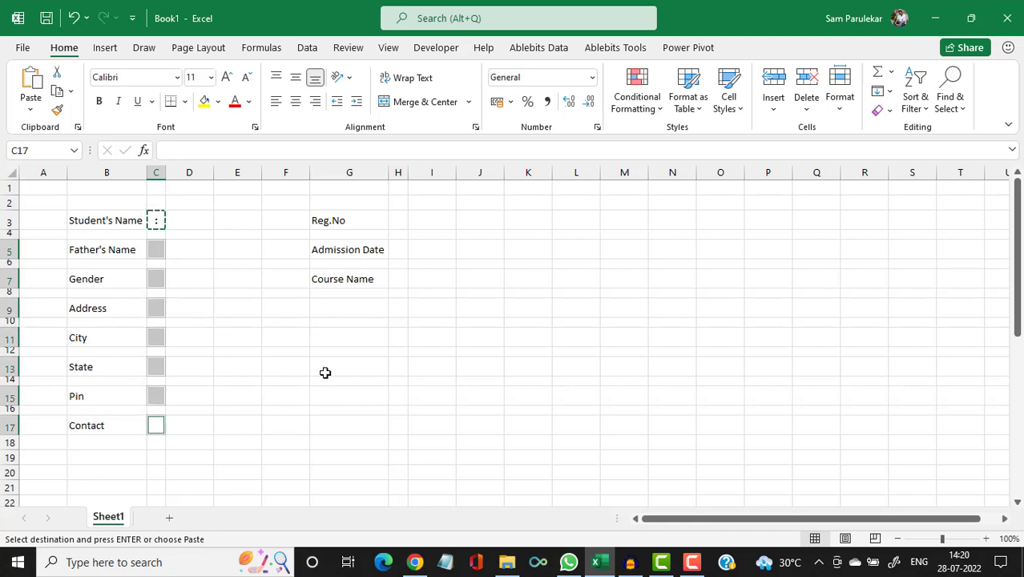
pyautogui.keyDown('ctrl'); pyautogui.click(398, 219); pyautogui.keyUp('ctrl')
pyautogui.keyDown('ctrl'); pyautogui.click(398, 255); pyautogui.keyUp('ctrl')
pyautogui.keyDown('ctrl'); pyautogui.click(396, 280); pyautogui.keyUp('ctrl')
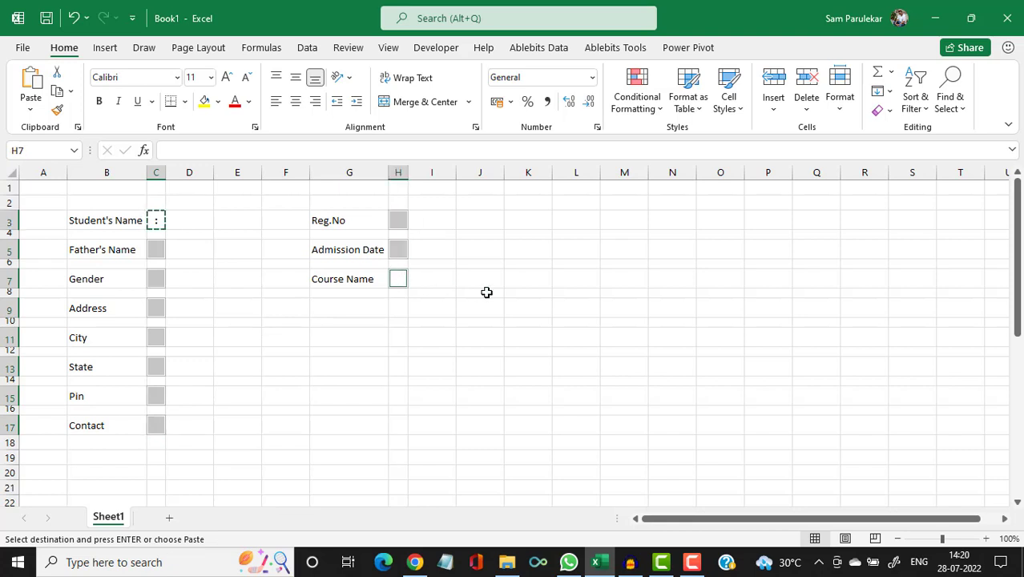
pyautogui.hotkey('ctrl', 'v')
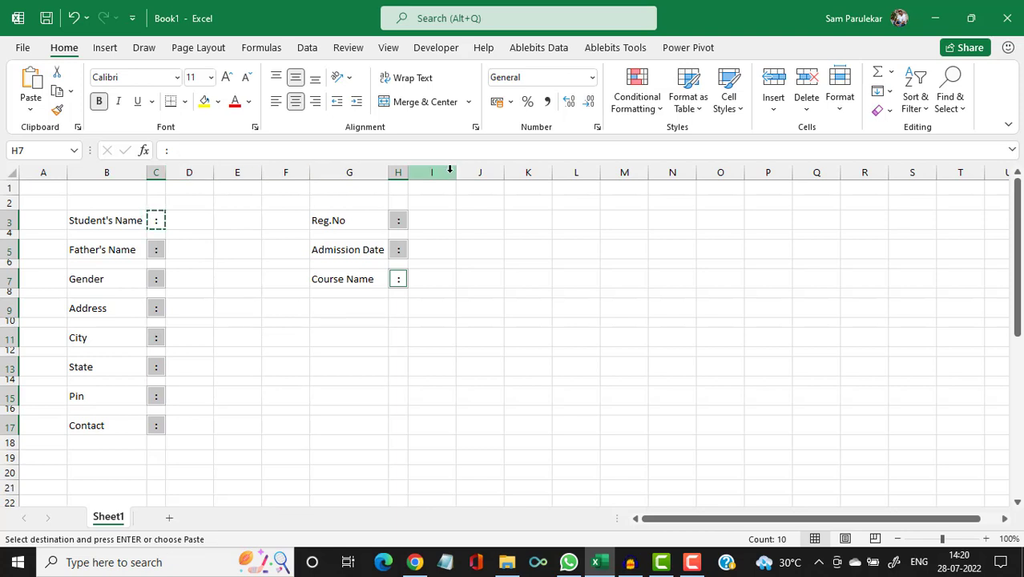
pyautogui.click(190, 172)
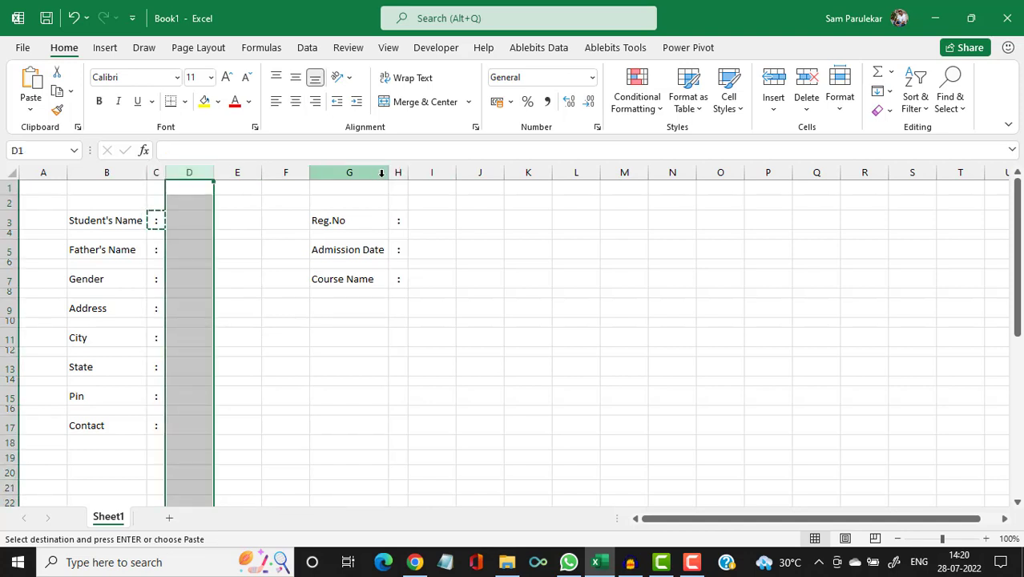
# Set columns D and I to a column width of 42.
pyautogui.keyDown('ctrl'); pyautogui.click(435, 171); pyautogui.keyUp('ctrl')
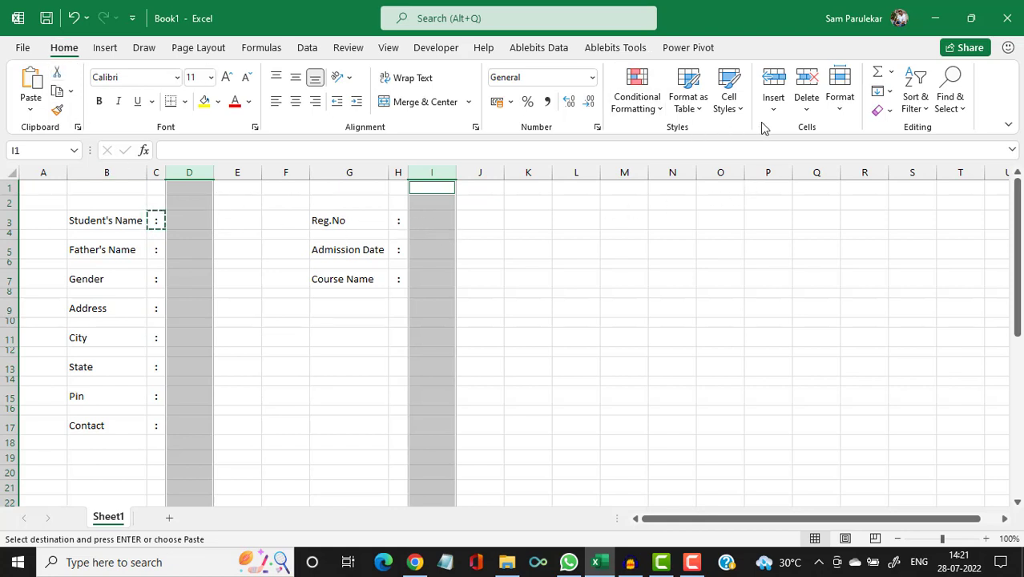
pyautogui.click(839, 112)
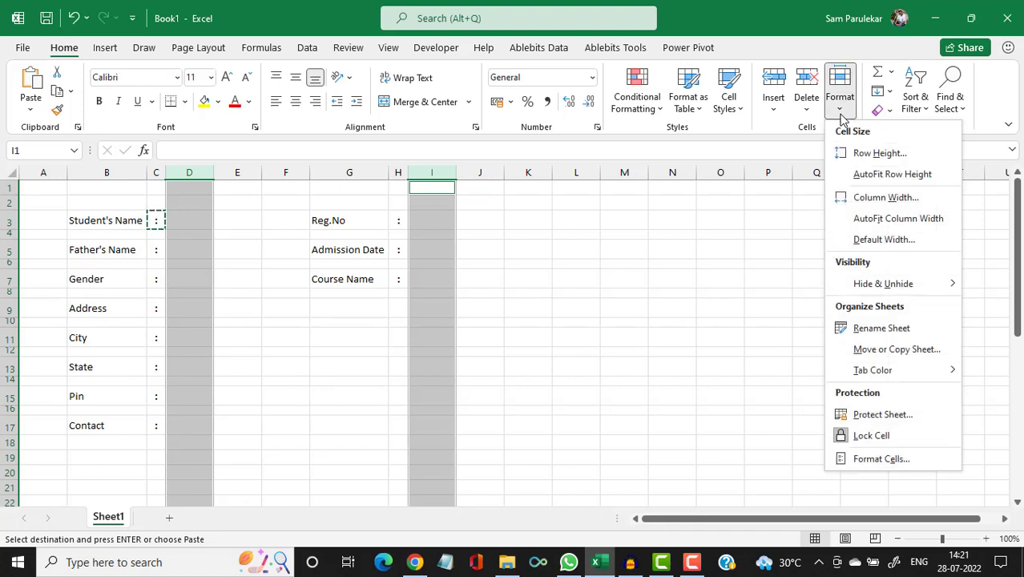
pyautogui.click(861, 198)
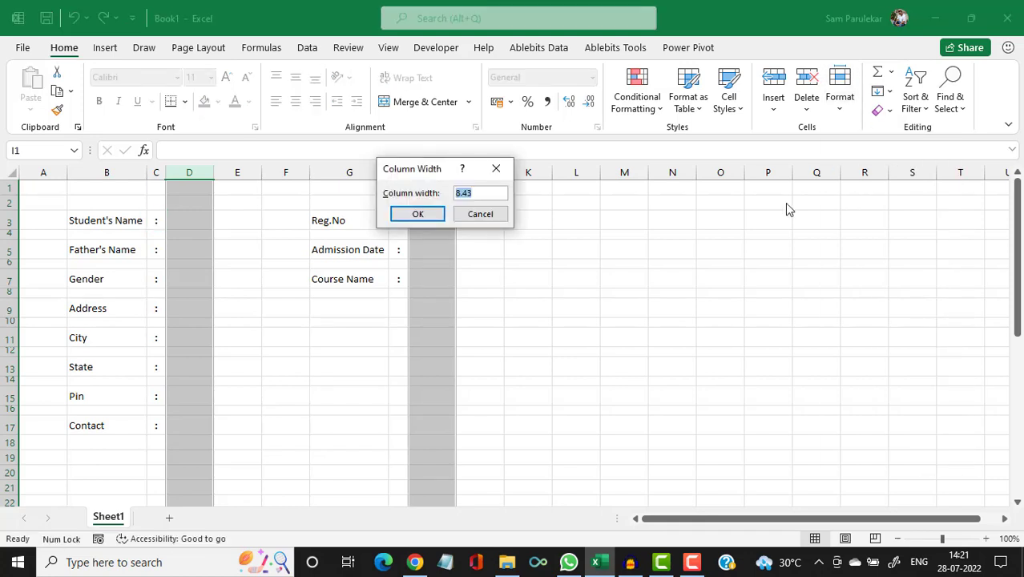
pyautogui.write('42')
pyautogui.click(434, 221)
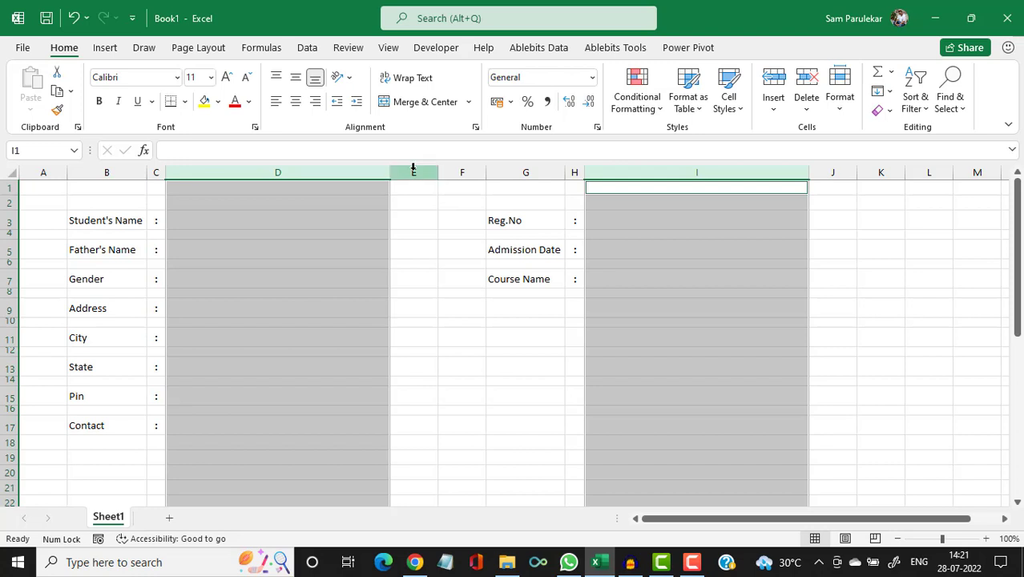
# Narrow columns E and F into thin spacer columns.
pyautogui.click(848, 271)
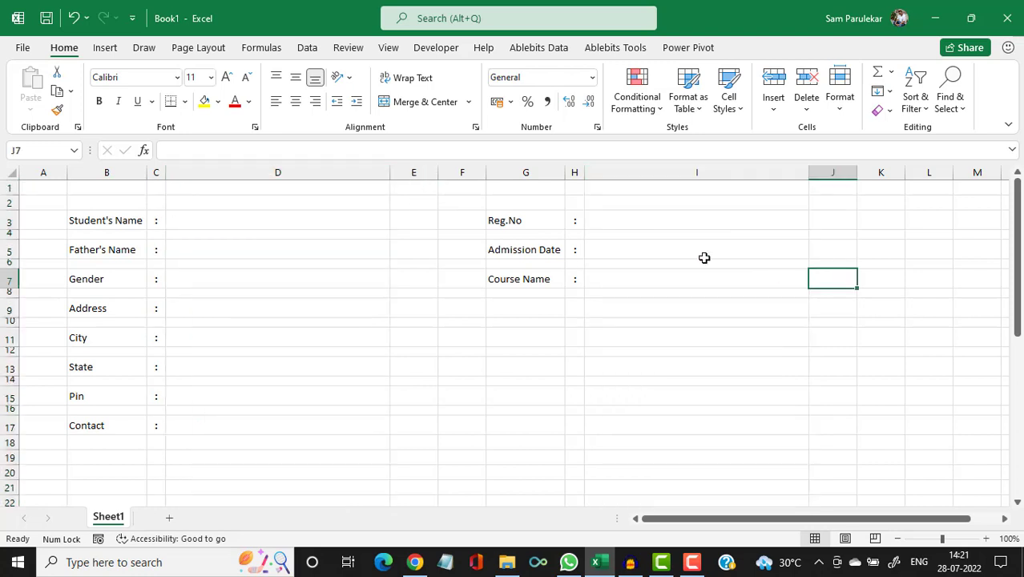
pyautogui.moveTo(439, 174); pyautogui.dragTo(406, 179)
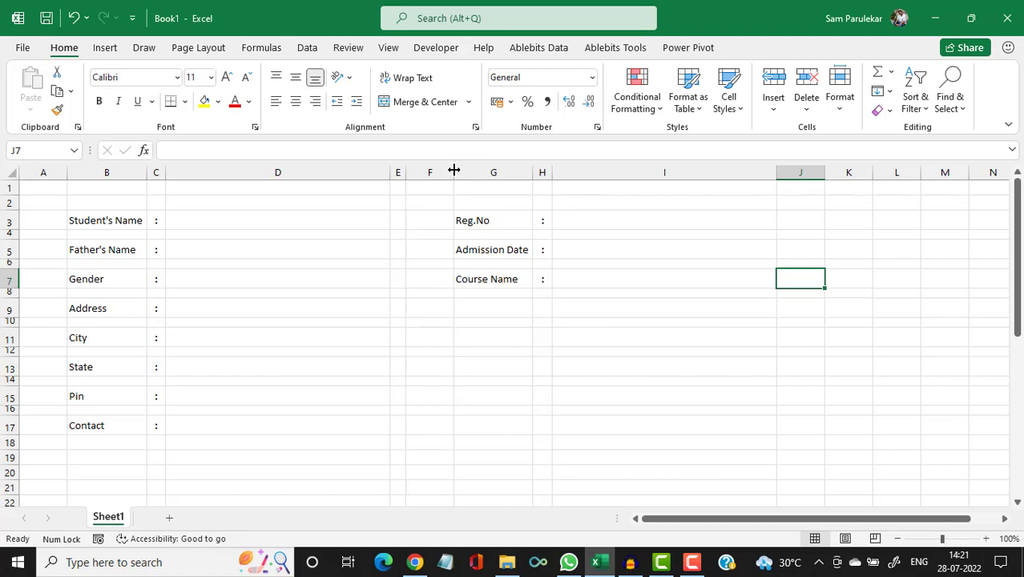
pyautogui.moveTo(454, 170); pyautogui.dragTo(423, 175)
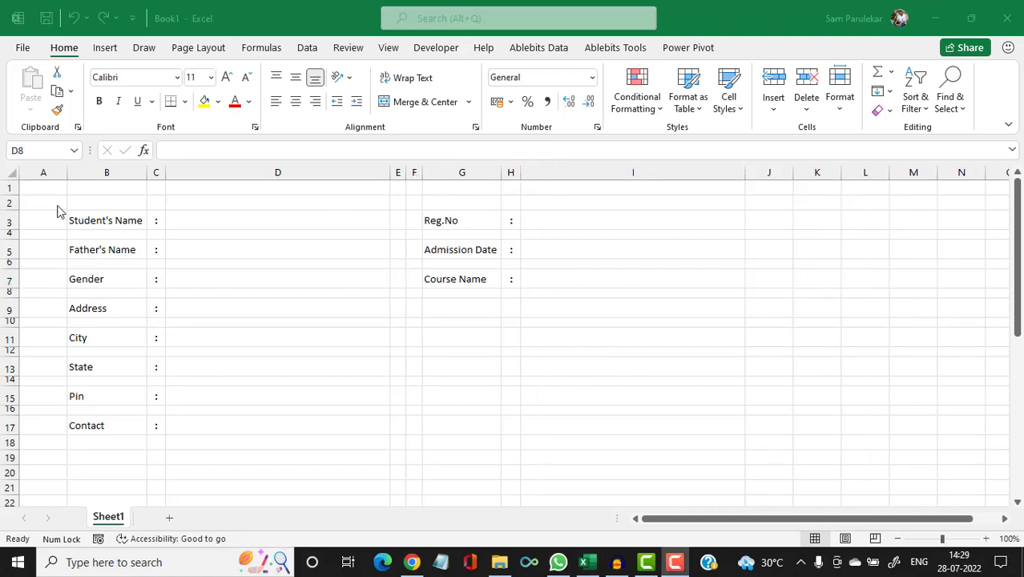
# Bold the labels in B3 through B17 and in G3, G5 and G7.
pyautogui.click(101, 222)
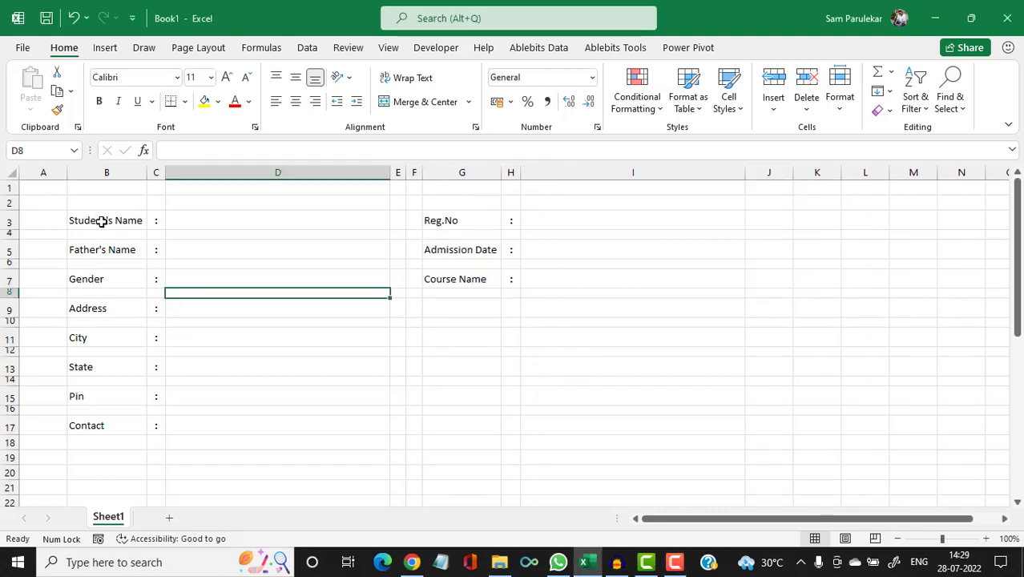
pyautogui.click(102, 221)
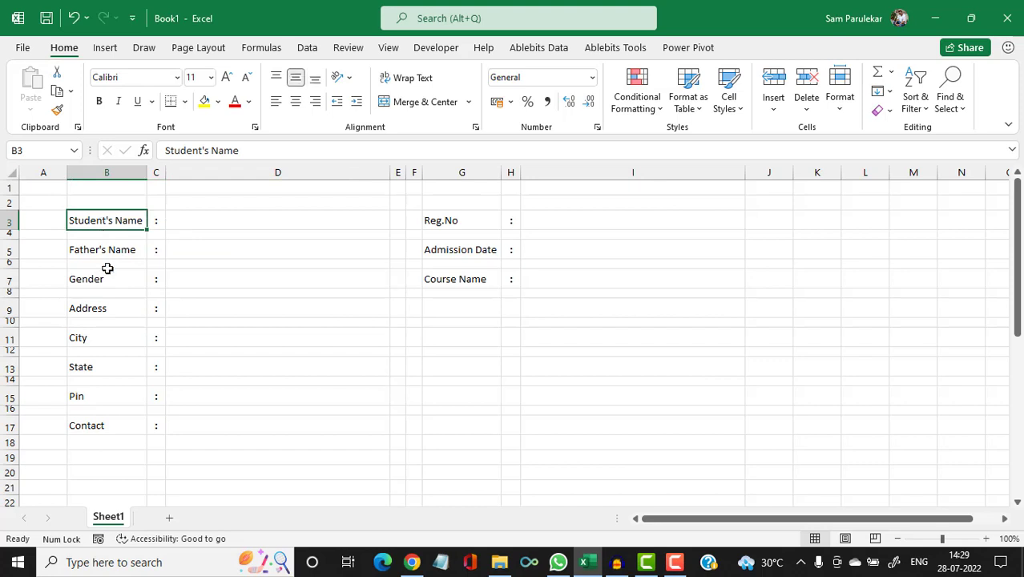
pyautogui.keyDown('ctrl'); pyautogui.click(107, 254); pyautogui.keyUp('ctrl')
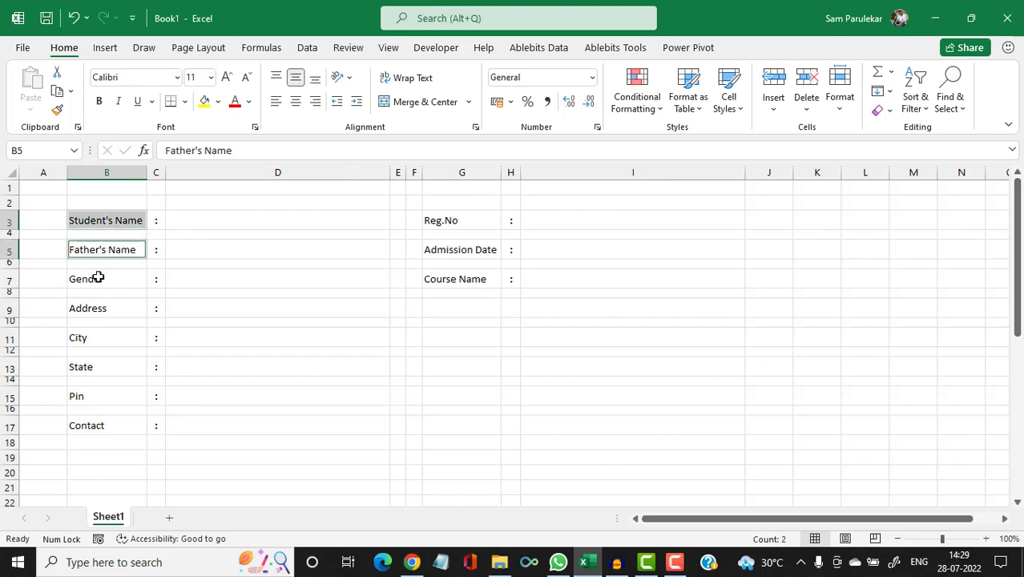
pyautogui.keyDown('ctrl'); pyautogui.click(97, 276); pyautogui.keyUp('ctrl')
pyautogui.keyDown('ctrl'); pyautogui.click(94, 306); pyautogui.keyUp('ctrl')
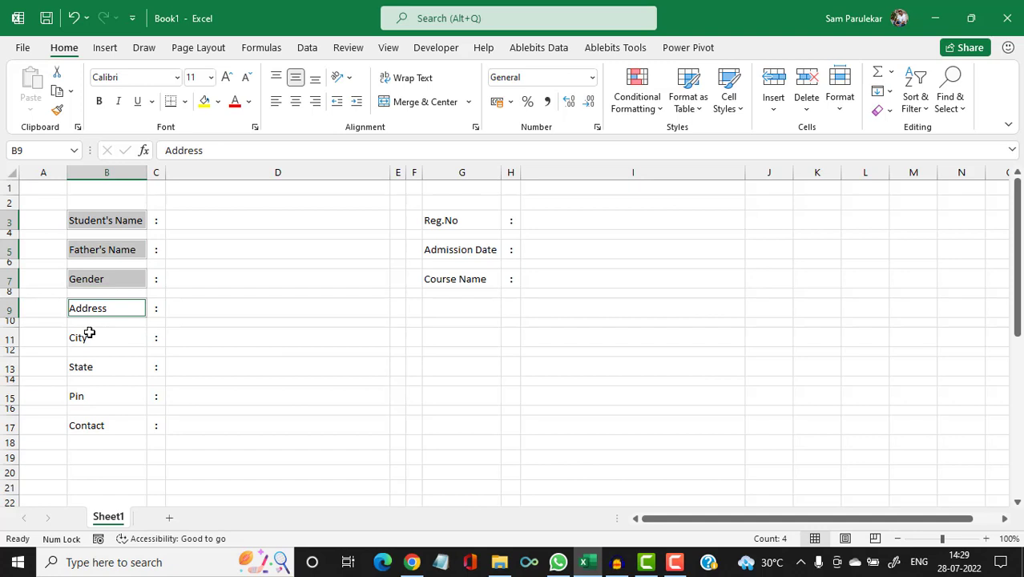
pyautogui.keyDown('ctrl'); pyautogui.click(90, 335); pyautogui.keyUp('ctrl')
pyautogui.keyDown('ctrl'); pyautogui.click(85, 366); pyautogui.keyUp('ctrl')
pyautogui.keyDown('ctrl'); pyautogui.click(83, 392); pyautogui.keyUp('ctrl')
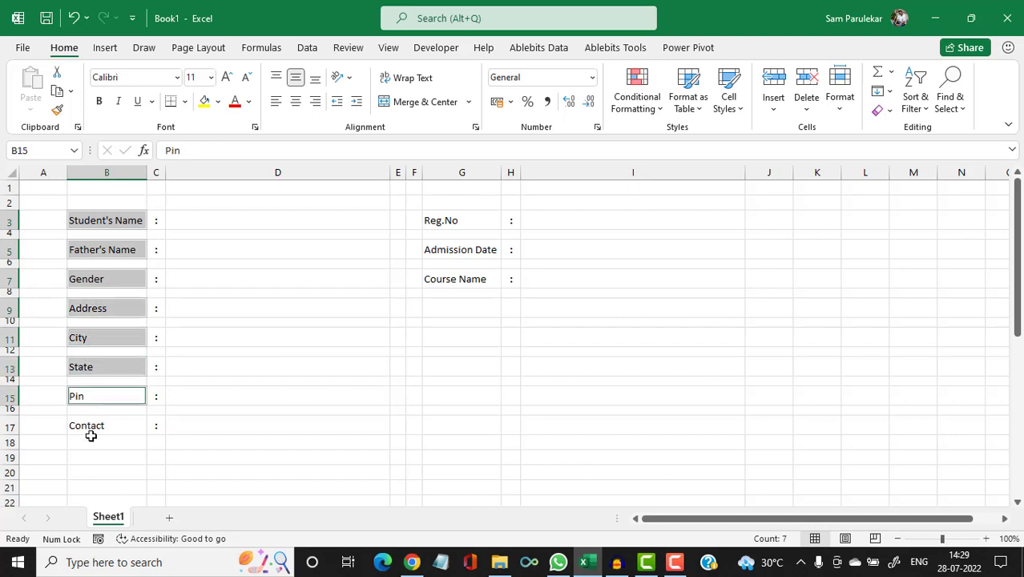
pyautogui.keyDown('ctrl'); pyautogui.click(92, 429); pyautogui.keyUp('ctrl')
pyautogui.keyDown('ctrl'); pyautogui.click(459, 219); pyautogui.keyUp('ctrl')
pyautogui.keyDown('ctrl'); pyautogui.click(453, 245); pyautogui.keyUp('ctrl')
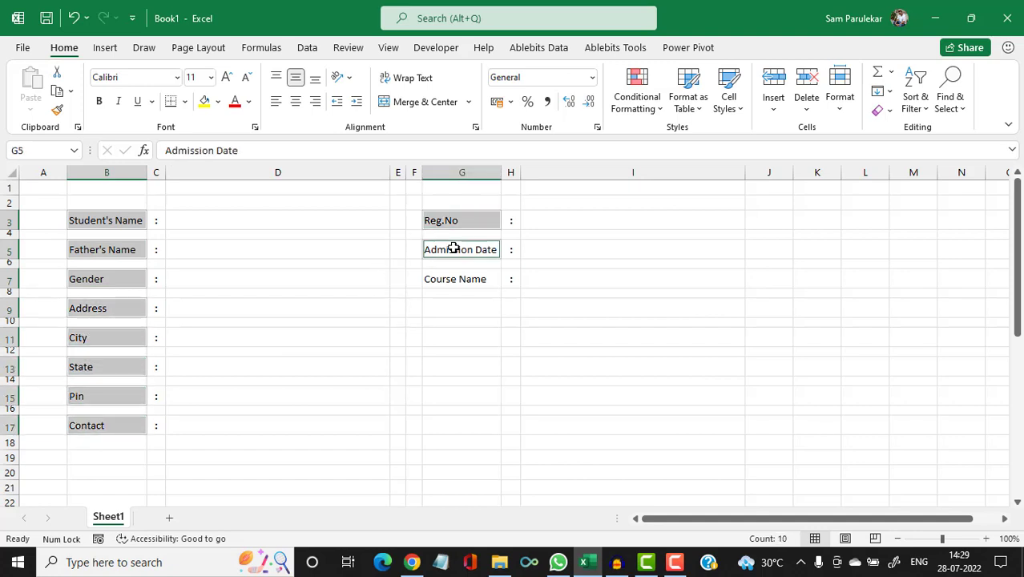
pyautogui.keyDown('ctrl'); pyautogui.click(448, 279); pyautogui.keyUp('ctrl')
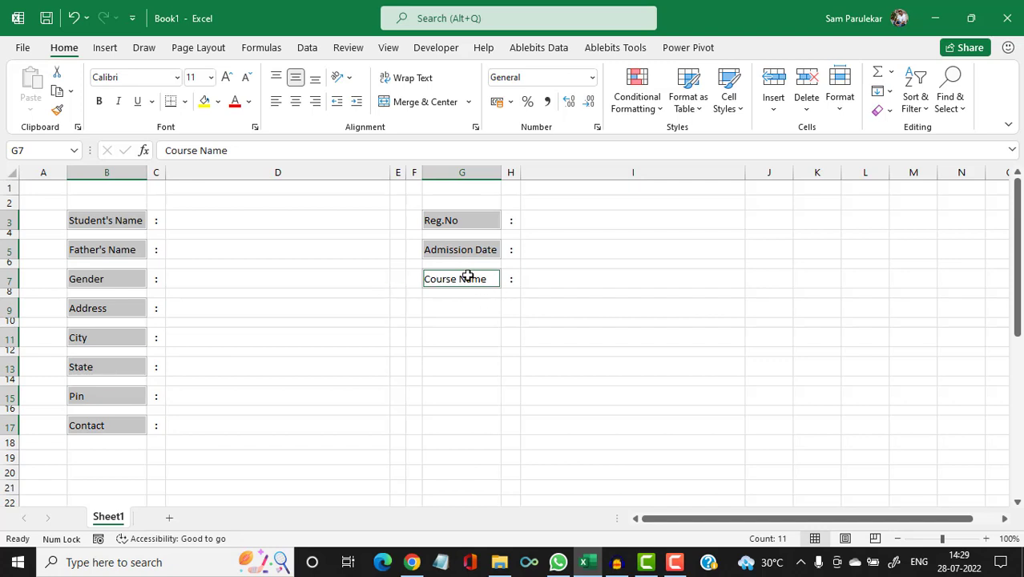
pyautogui.click(100, 110)
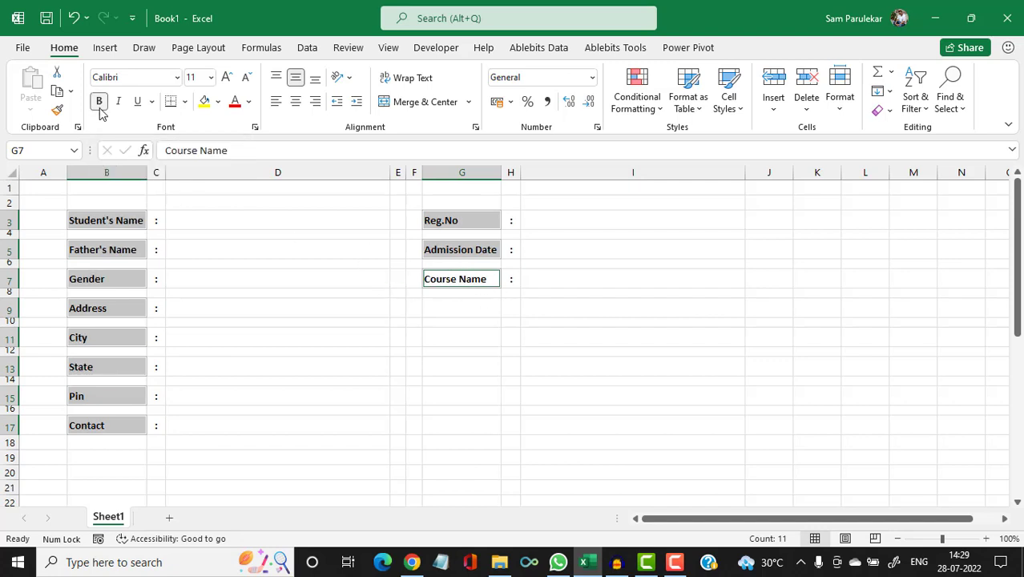
pyautogui.click(253, 224)
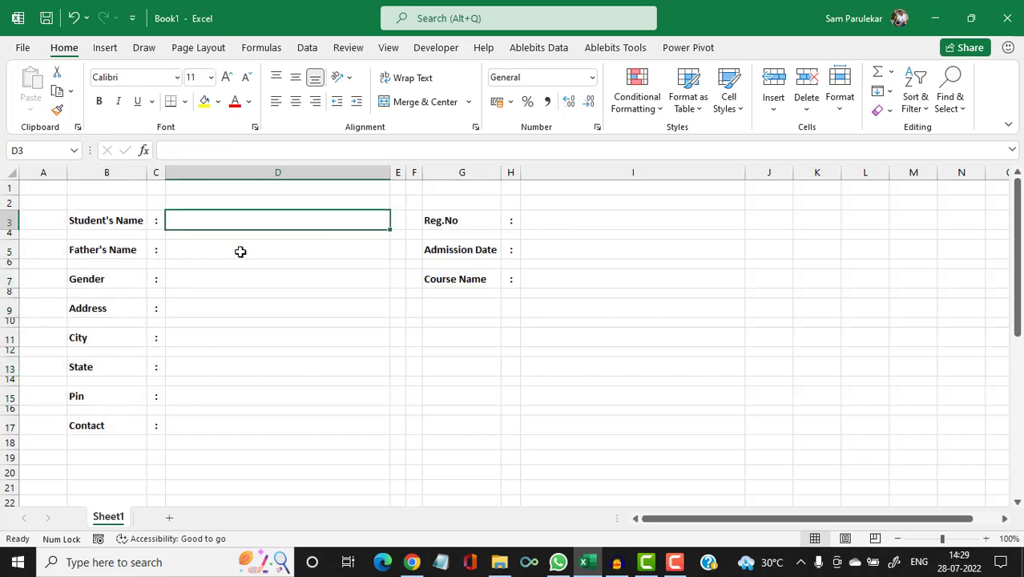
# Give entry cells D3, D5, D11–D17 and I3, I5, I7 thick outside borders, centred both ways.
pyautogui.keyDown('ctrl'); pyautogui.click(240, 251); pyautogui.keyUp('ctrl')
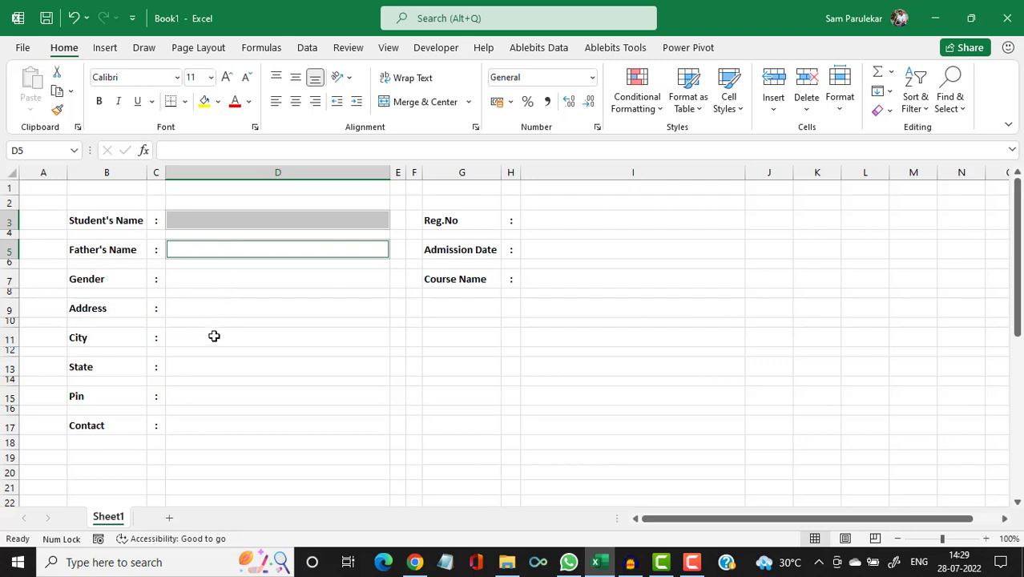
pyautogui.keyDown('ctrl'); pyautogui.click(213, 336); pyautogui.keyUp('ctrl')
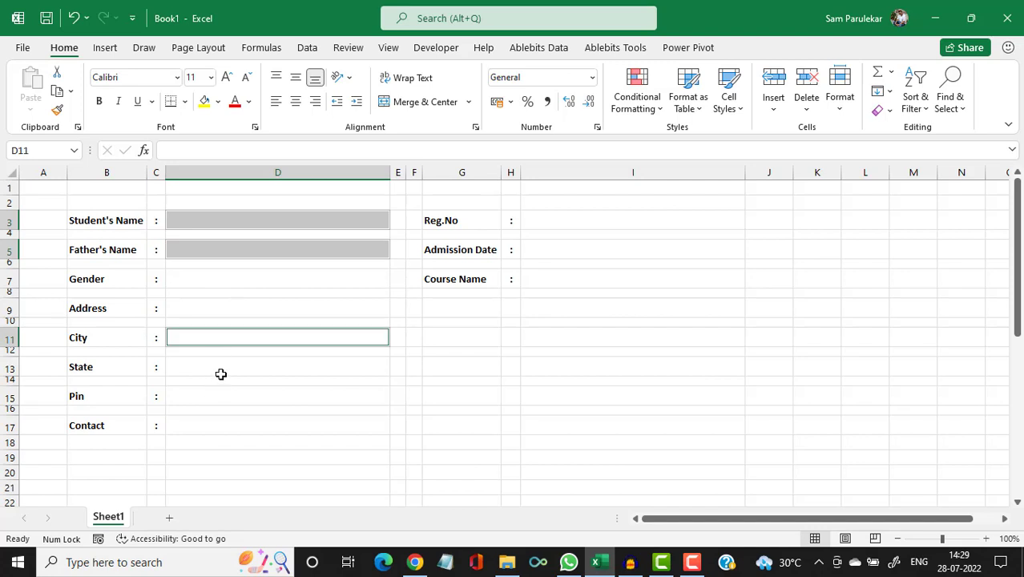
pyautogui.keyDown('ctrl'); pyautogui.click(220, 370); pyautogui.keyUp('ctrl')
pyautogui.keyDown('ctrl'); pyautogui.click(220, 400); pyautogui.keyUp('ctrl')
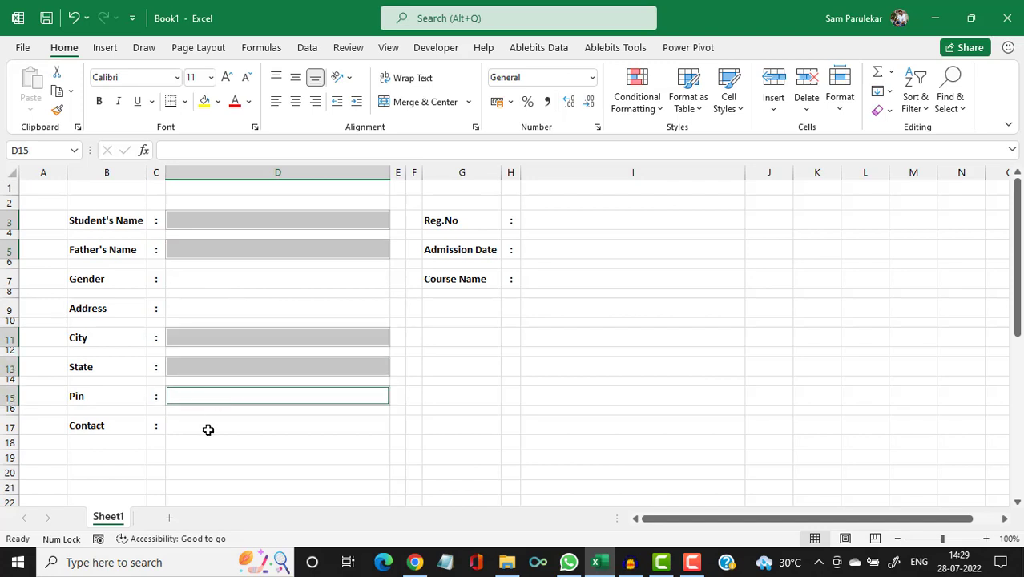
pyautogui.keyDown('ctrl'); pyautogui.click(208, 430); pyautogui.keyUp('ctrl')
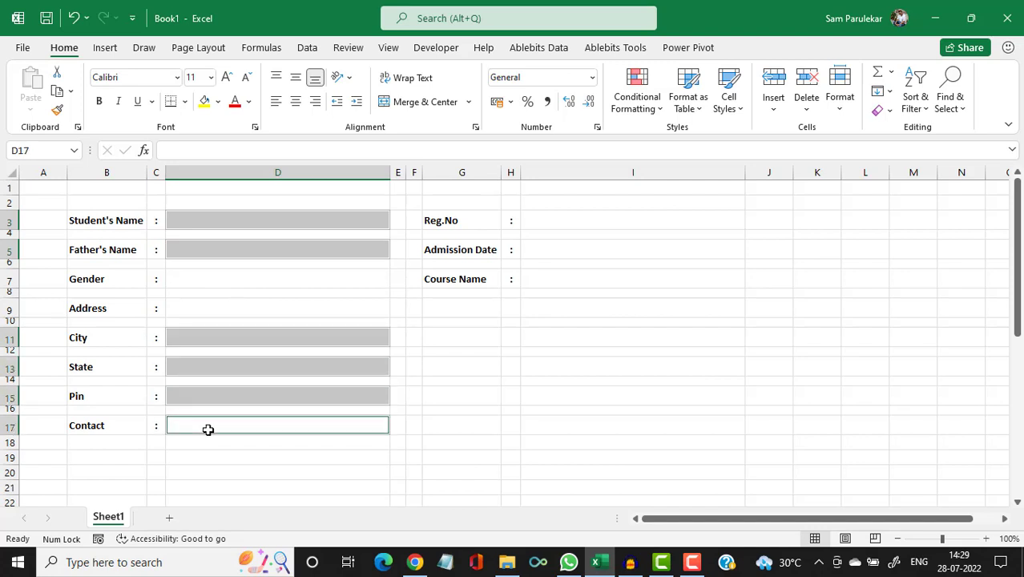
pyautogui.keyDown('ctrl'); pyautogui.click(572, 223); pyautogui.keyUp('ctrl')
pyautogui.keyDown('ctrl'); pyautogui.click(555, 254); pyautogui.keyUp('ctrl')
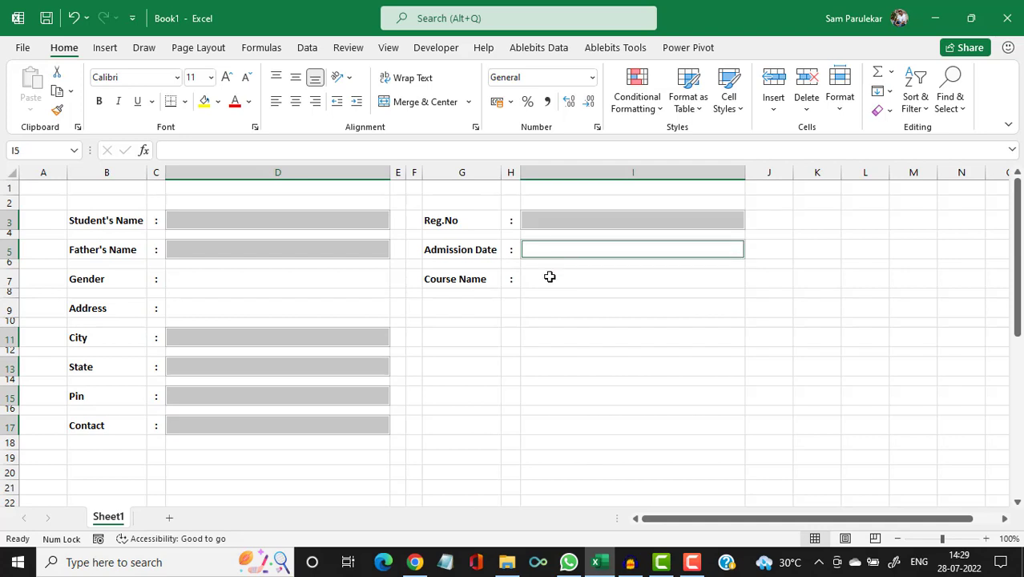
pyautogui.keyDown('ctrl'); pyautogui.click(550, 278); pyautogui.keyUp('ctrl')
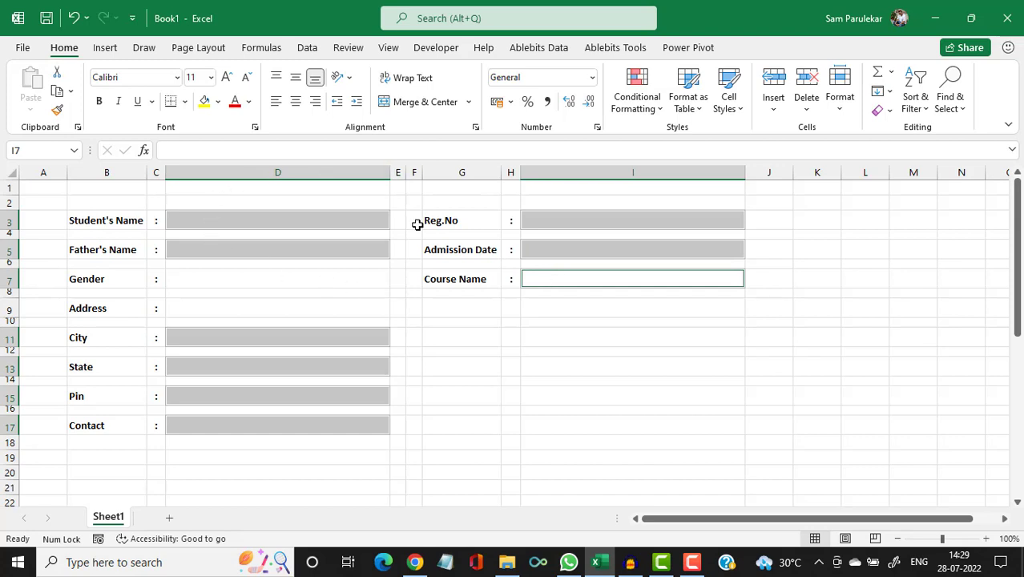
pyautogui.click(186, 103)
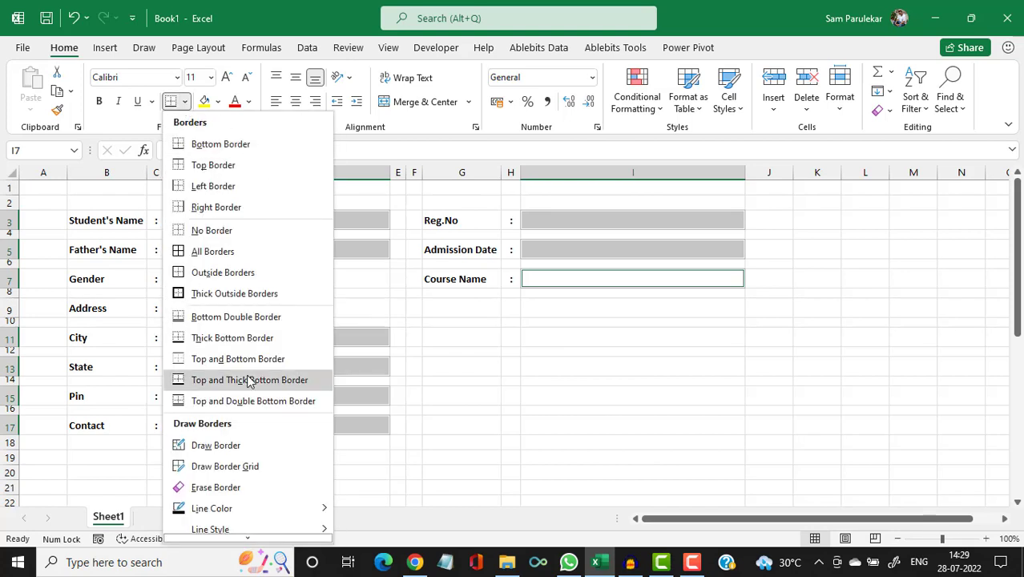
pyautogui.click(227, 295)
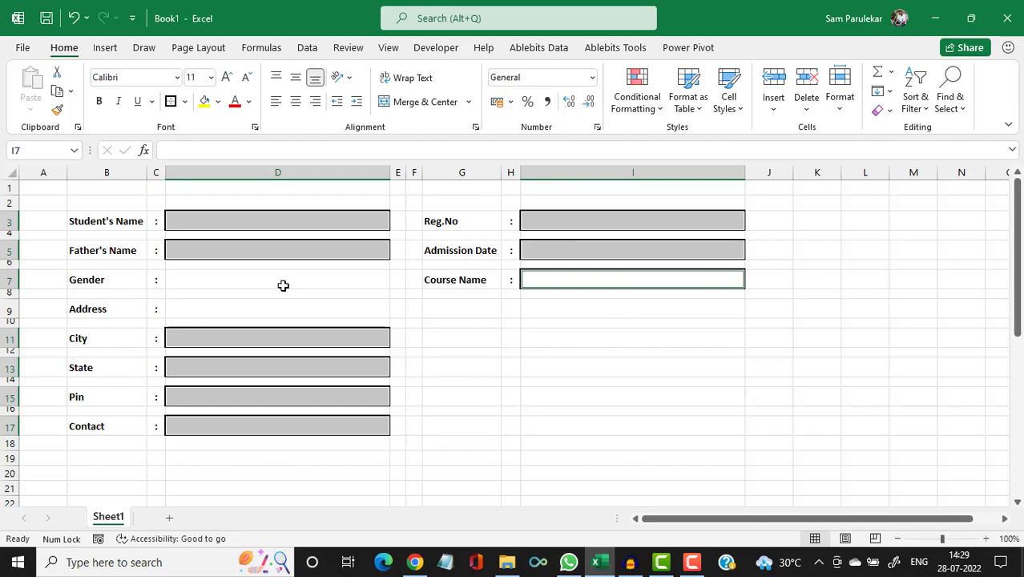
pyautogui.click(298, 105)
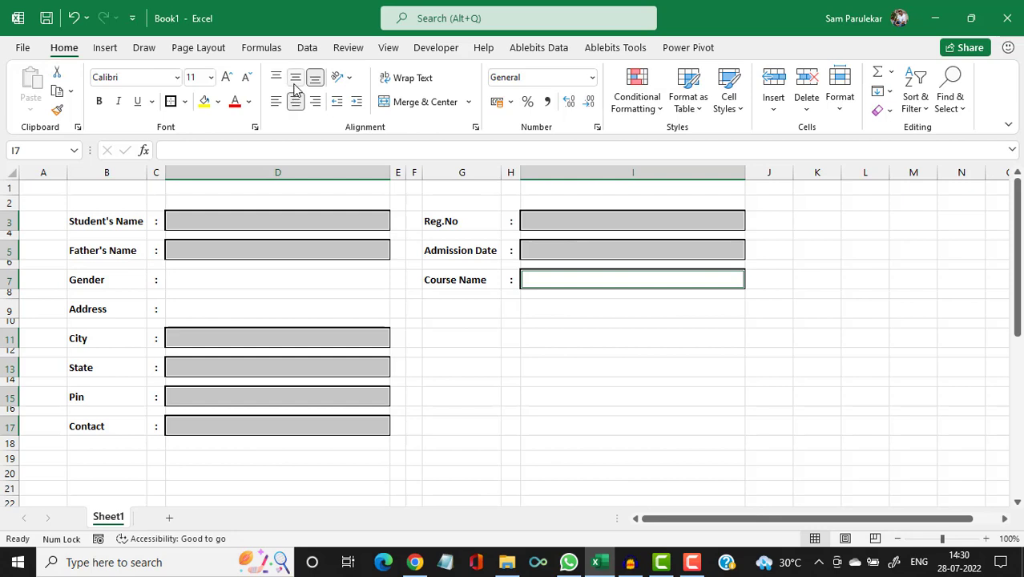
pyautogui.click(294, 81)
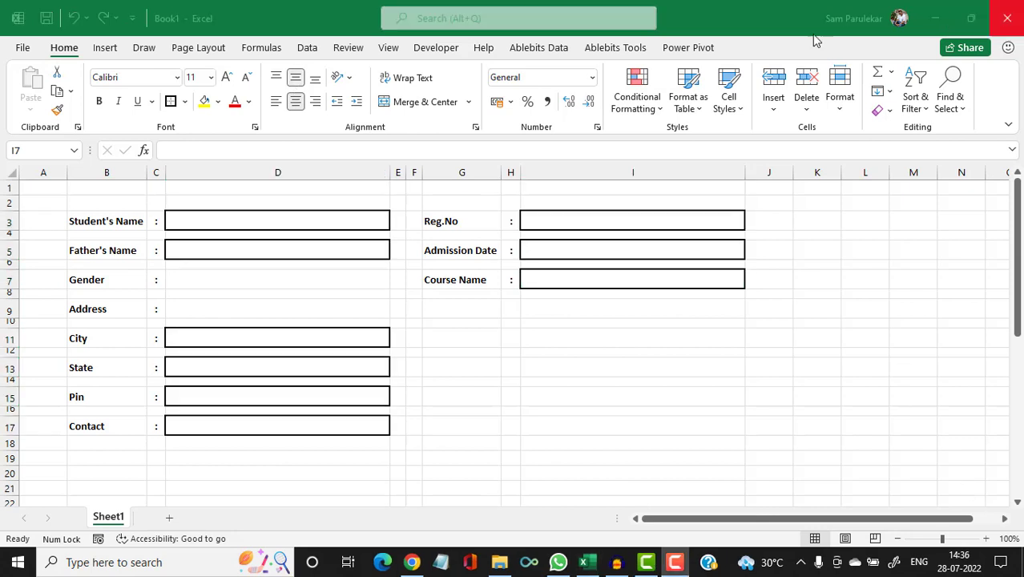
# Open the Conditional Formatting menu for the selected entry cells.
pyautogui.click(748, 17)
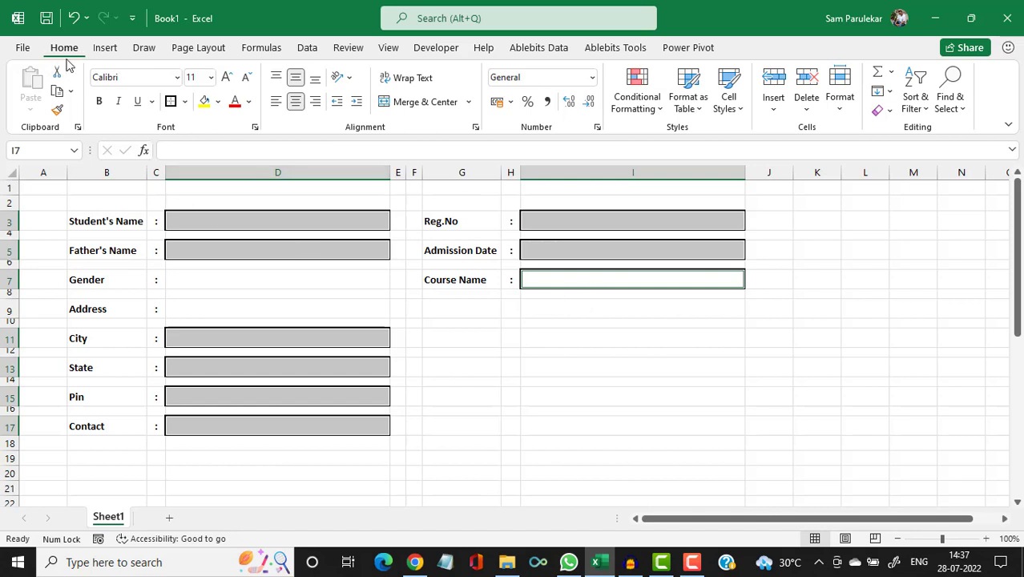
pyautogui.click(661, 112)
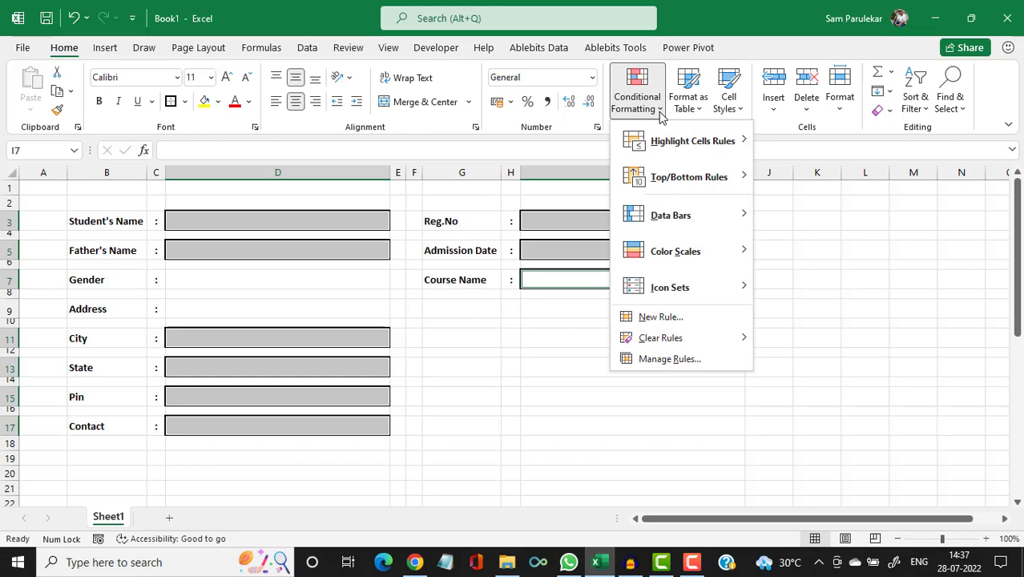
# Create a 'Format only cells that contain' Blanks rule with a light grey fill.
pyautogui.click(657, 319)
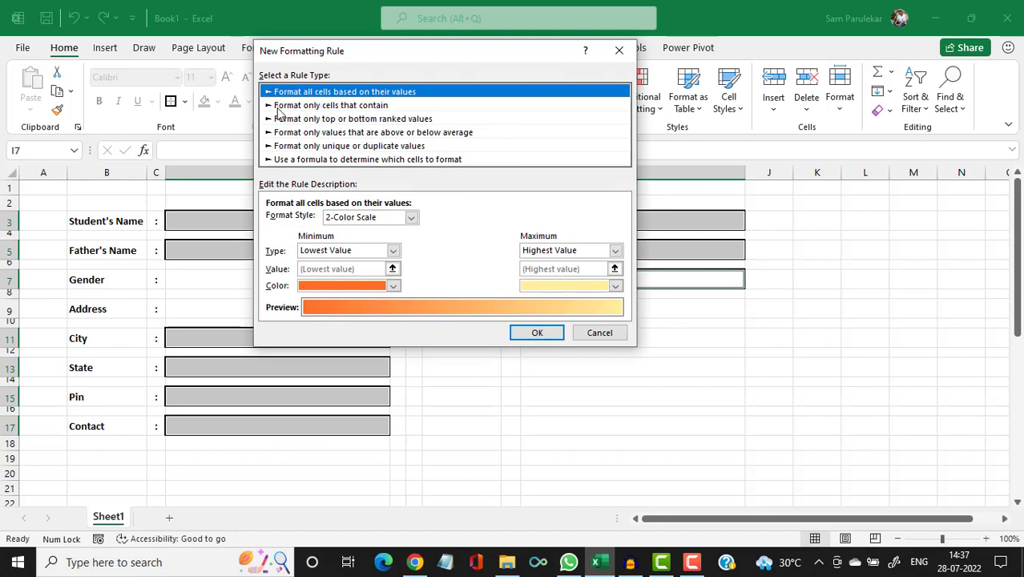
pyautogui.click(365, 119)
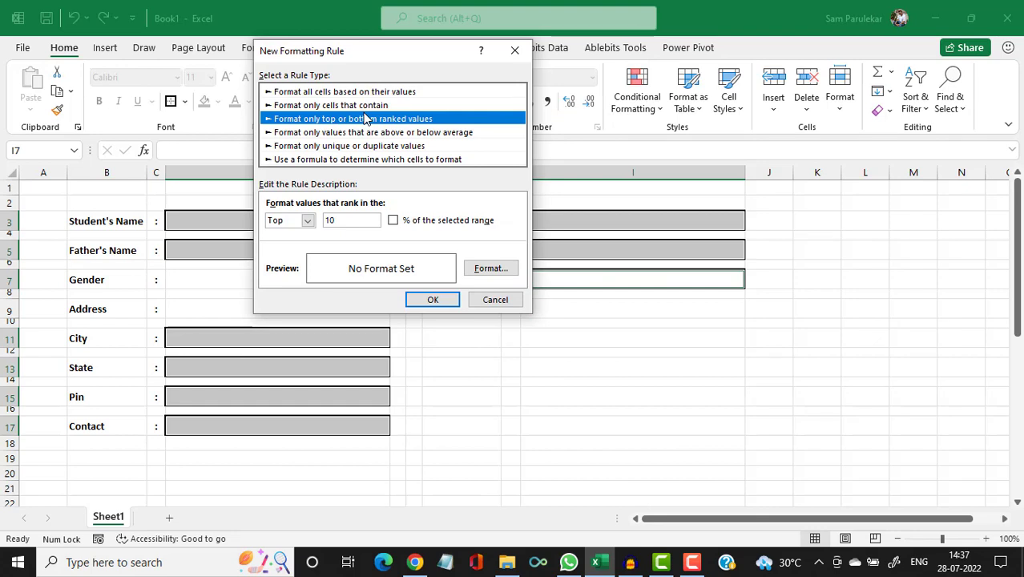
pyautogui.click(366, 105)
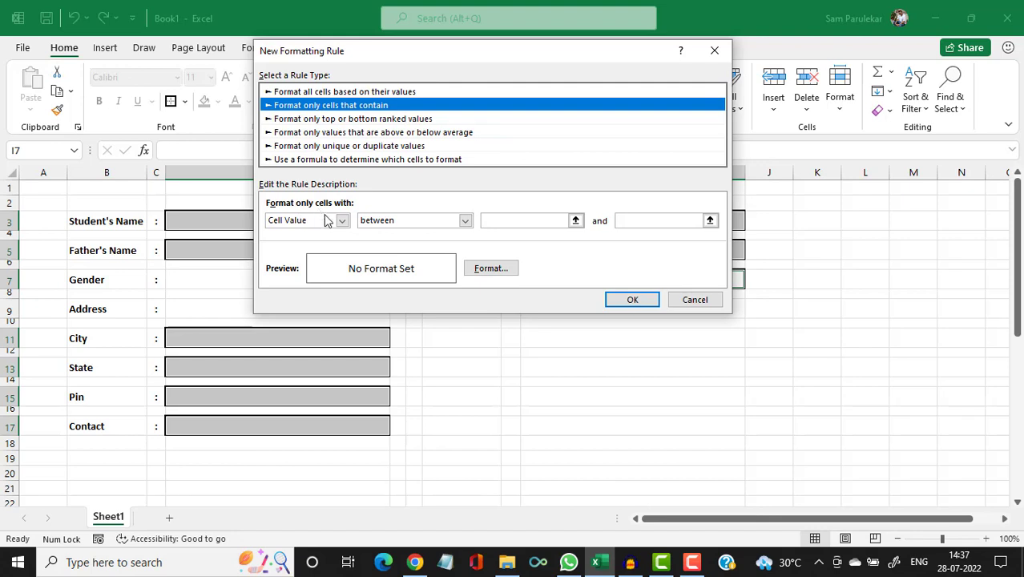
pyautogui.click(330, 223)
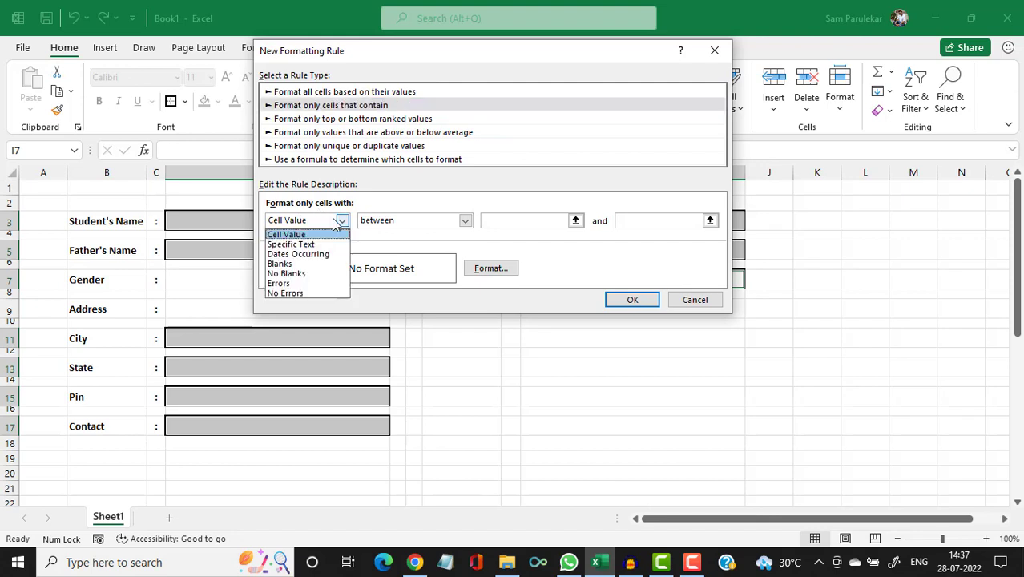
pyautogui.click(323, 264)
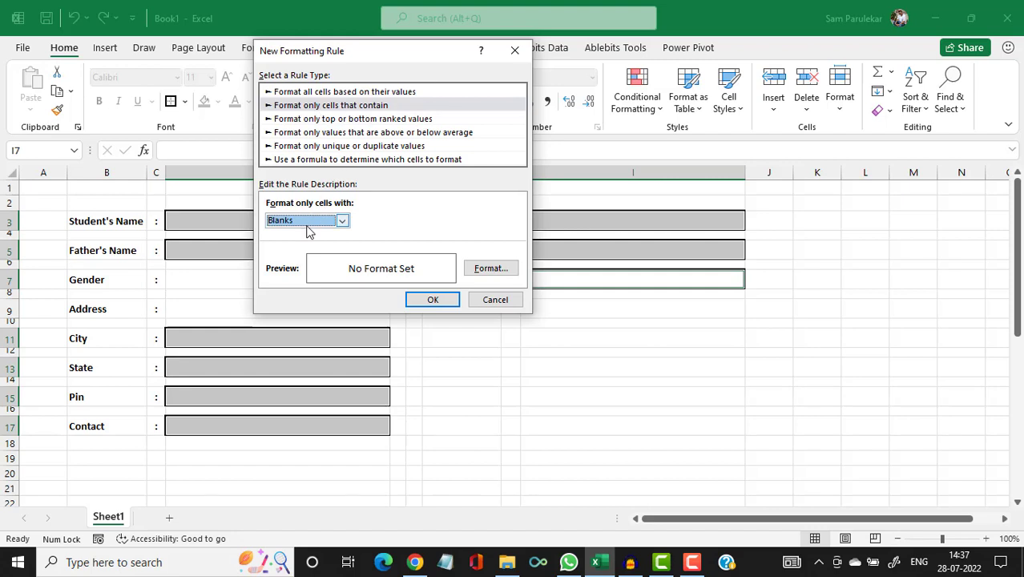
pyautogui.click(497, 271)
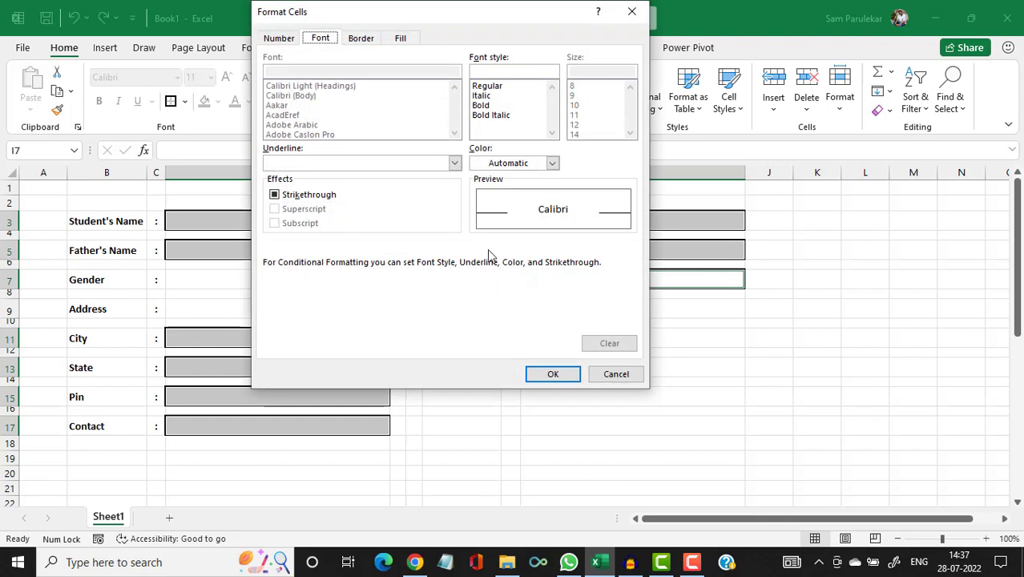
pyautogui.click(402, 38)
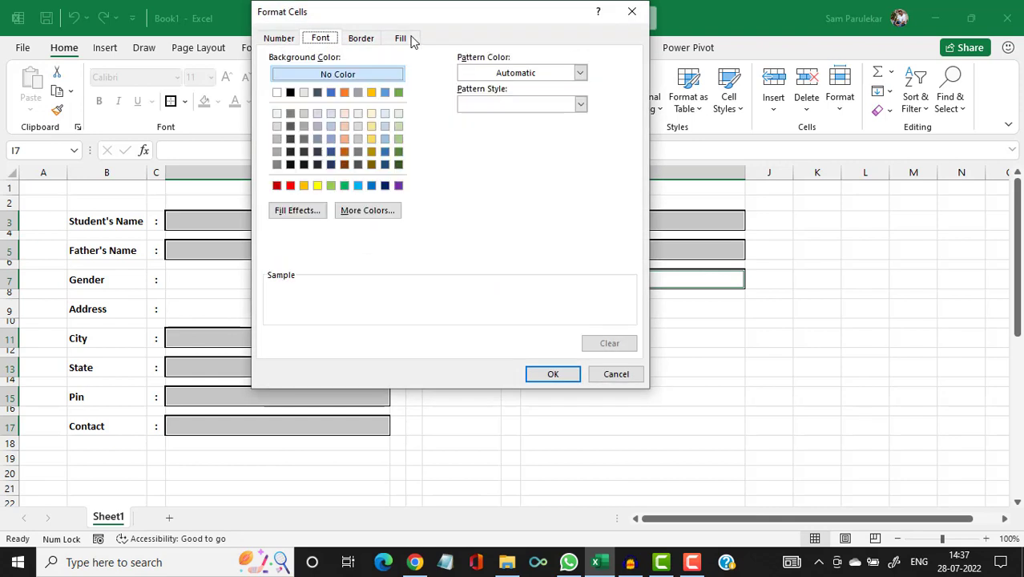
pyautogui.click(277, 115)
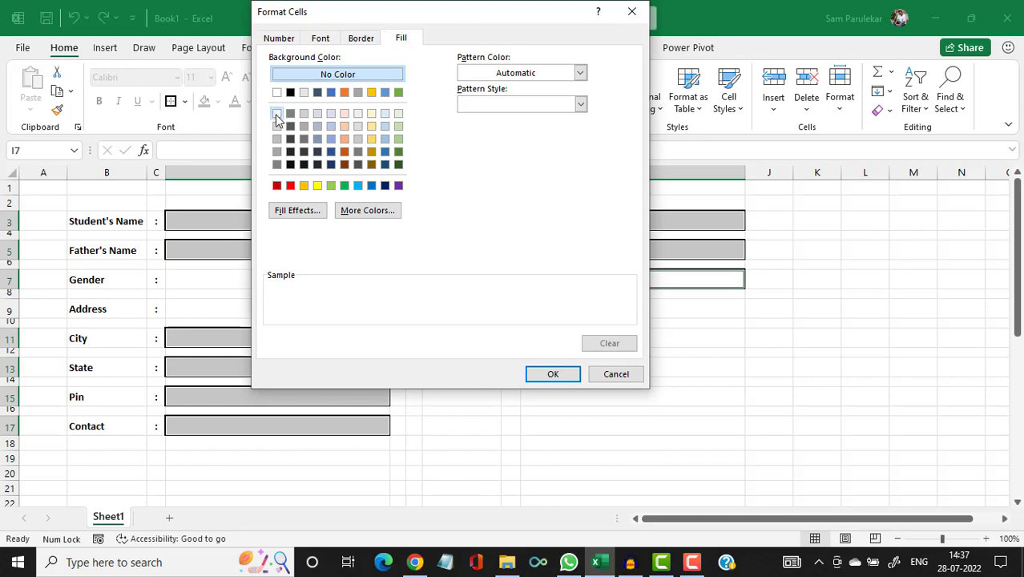
pyautogui.click(550, 374)
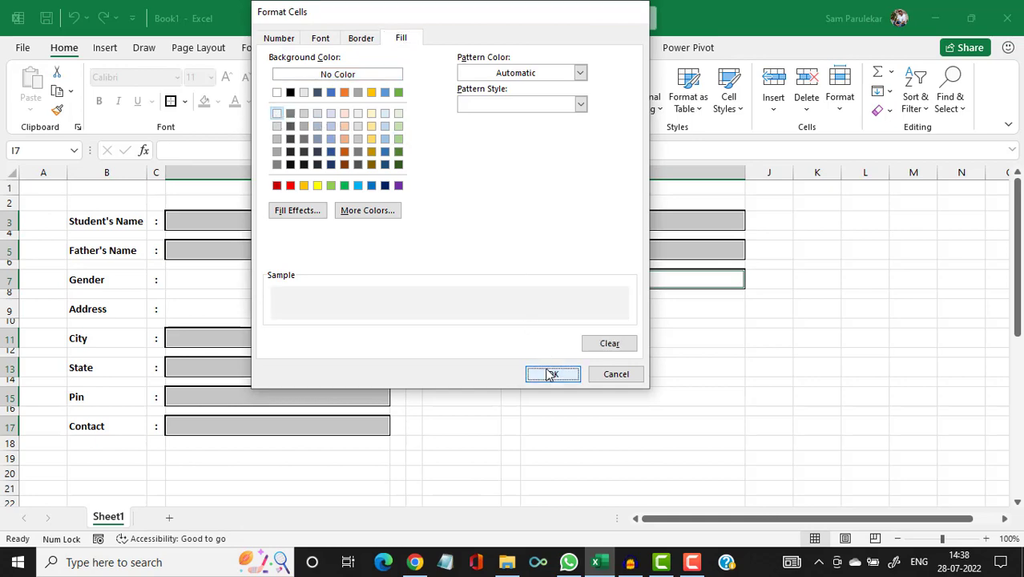
pyautogui.click(448, 304)
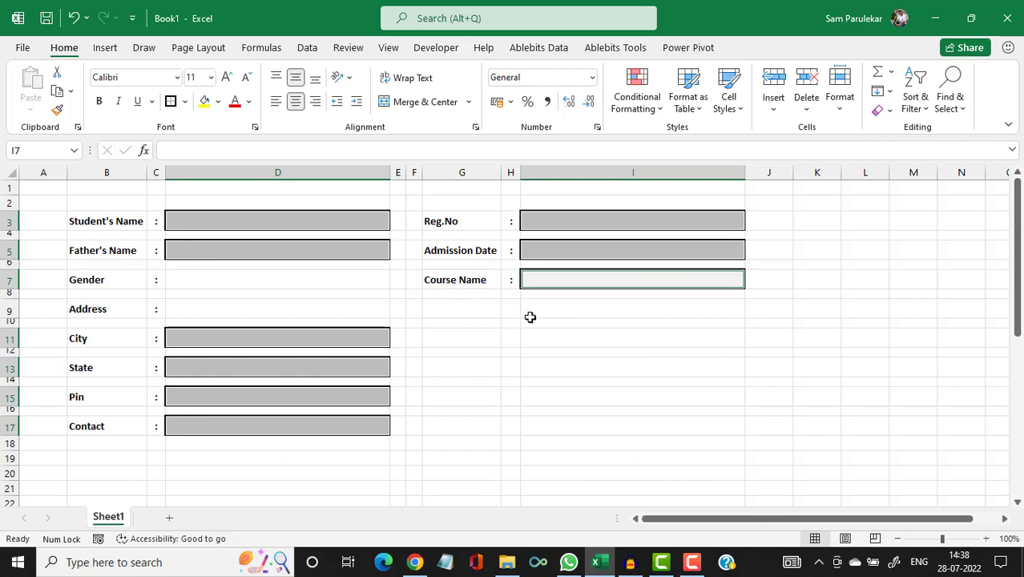
pyautogui.click(571, 336)
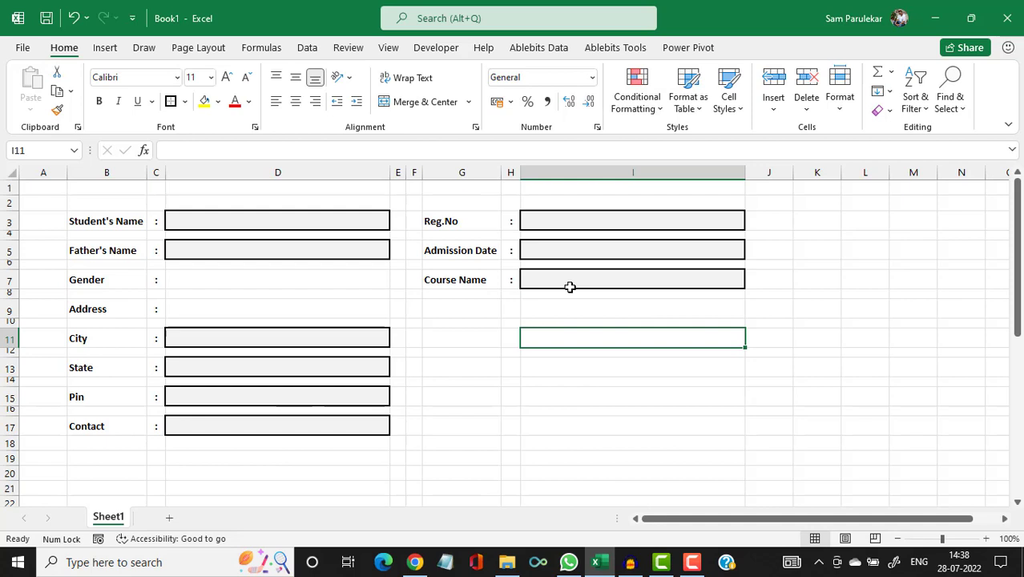
pyautogui.click(252, 222)
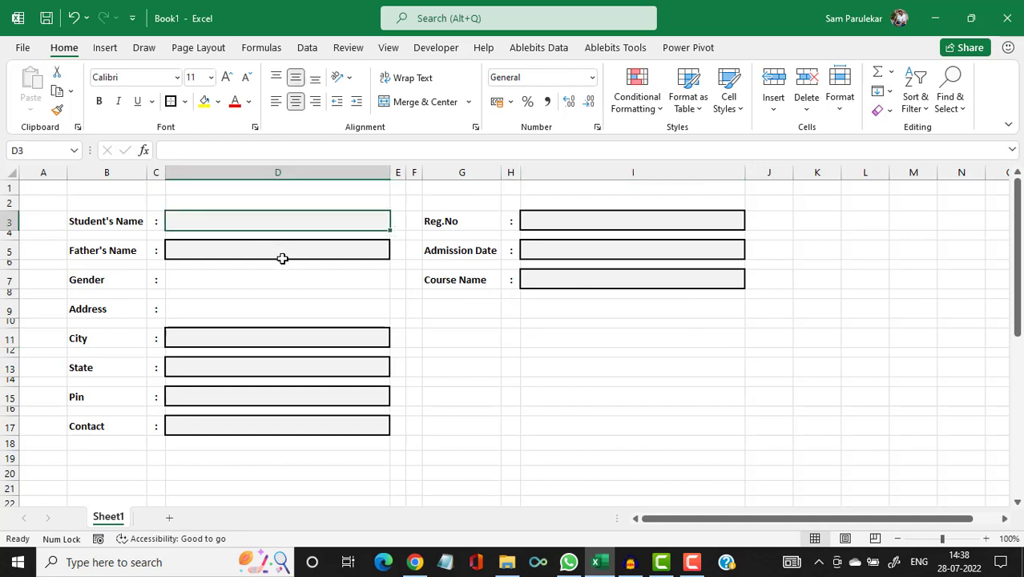
pyautogui.write('Sam')
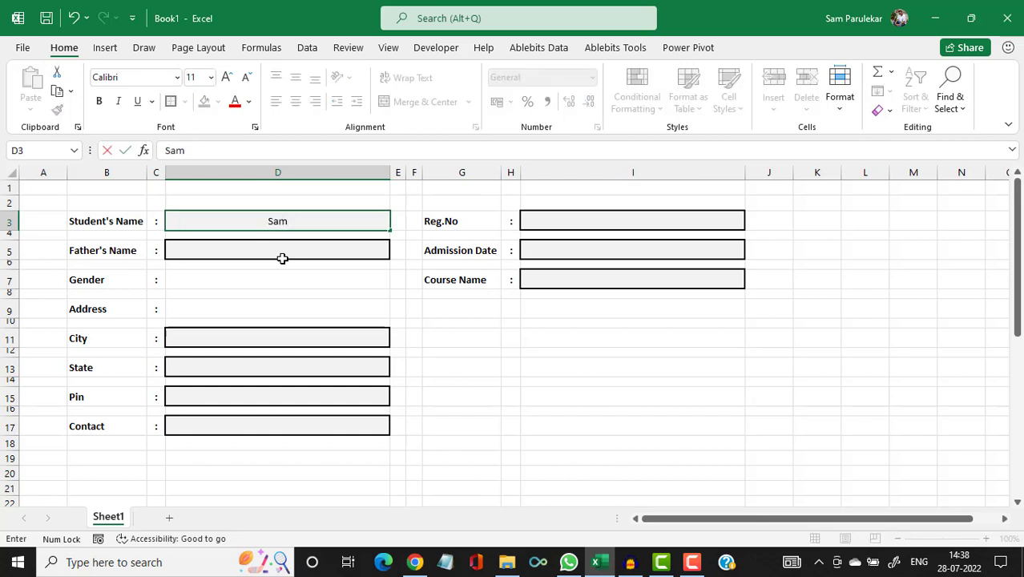
pyautogui.press('Return')
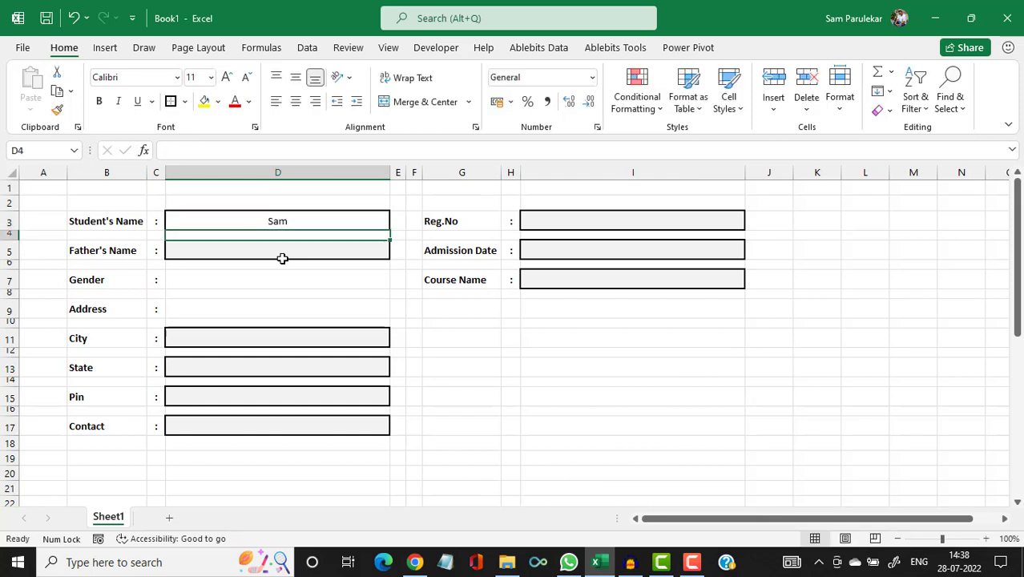
pyautogui.click(492, 324)
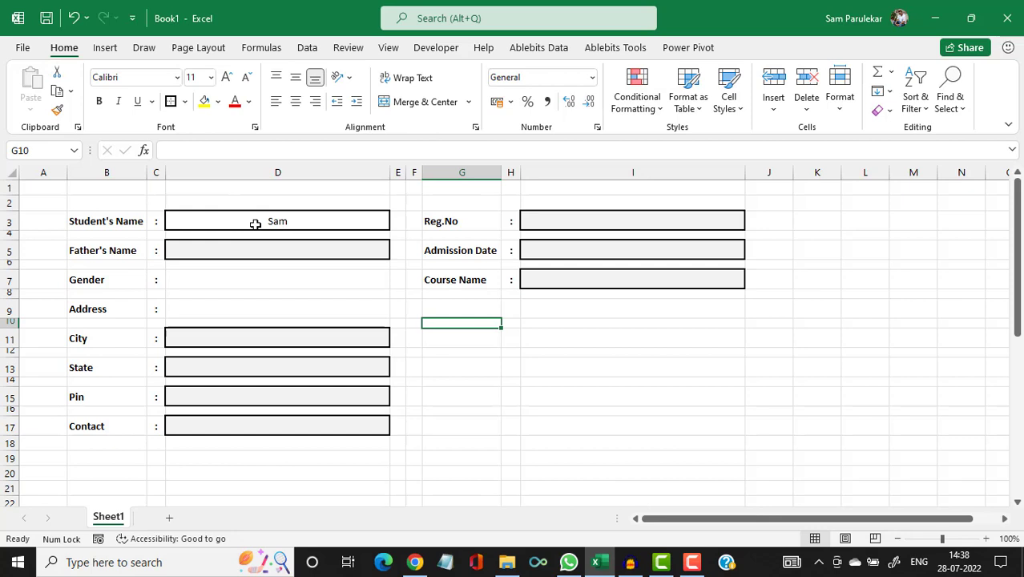
pyautogui.click(255, 224)
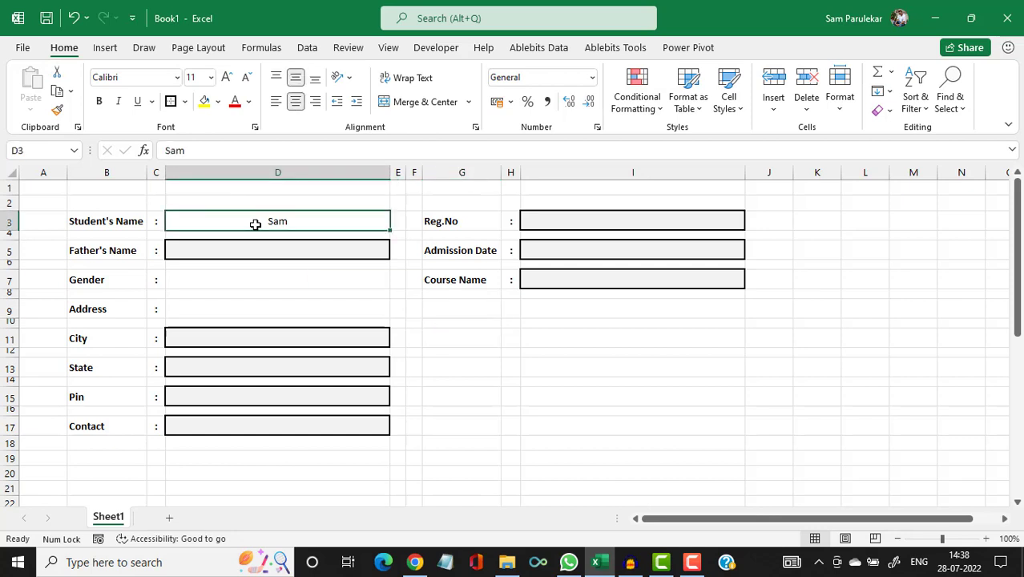
pyautogui.press('Delete')
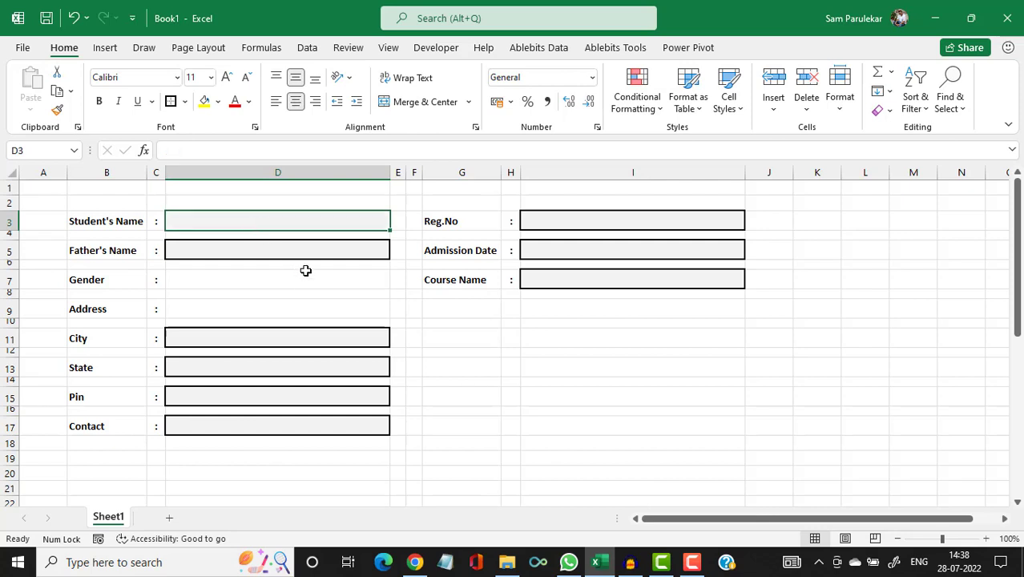
pyautogui.press('Down')
pyautogui.press('Down')
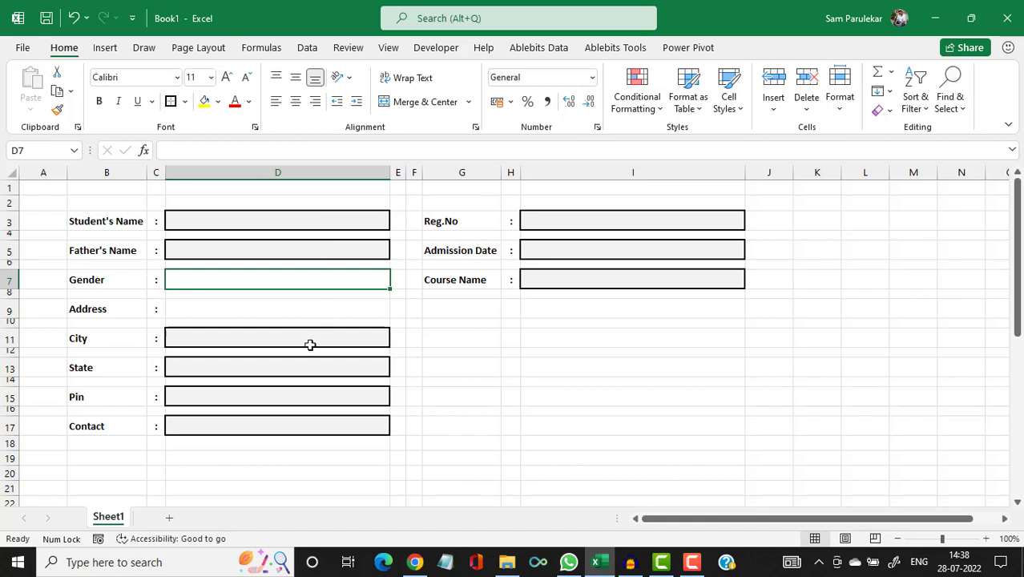
# Bold the entry boxes D3, D5, D11, D13, D15, D17, I3, I5 and I7.
pyautogui.click(253, 222)
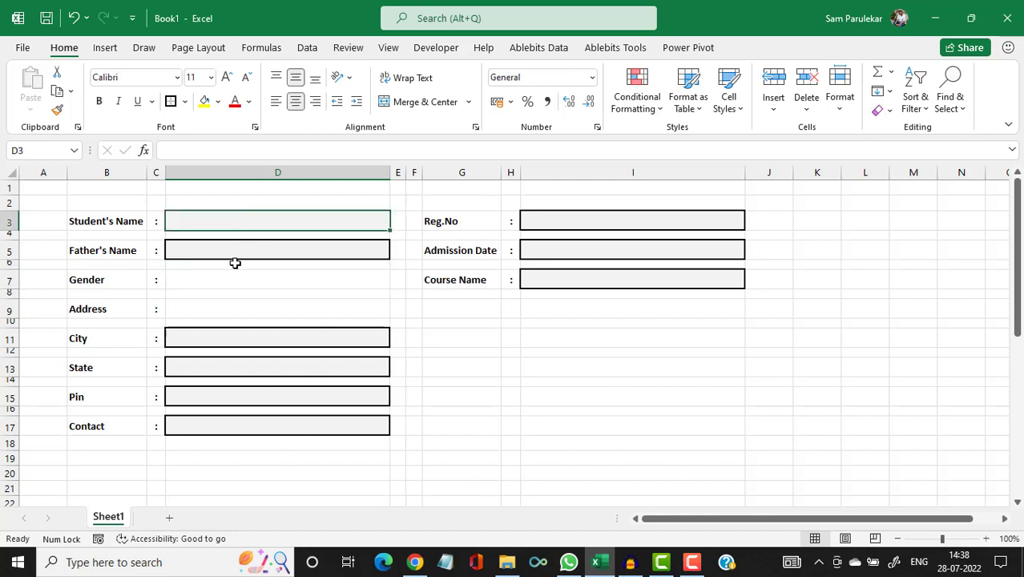
pyautogui.keyDown('ctrl'); pyautogui.click(245, 252); pyautogui.keyUp('ctrl')
pyautogui.keyDown('ctrl'); pyautogui.click(252, 336); pyautogui.keyUp('ctrl')
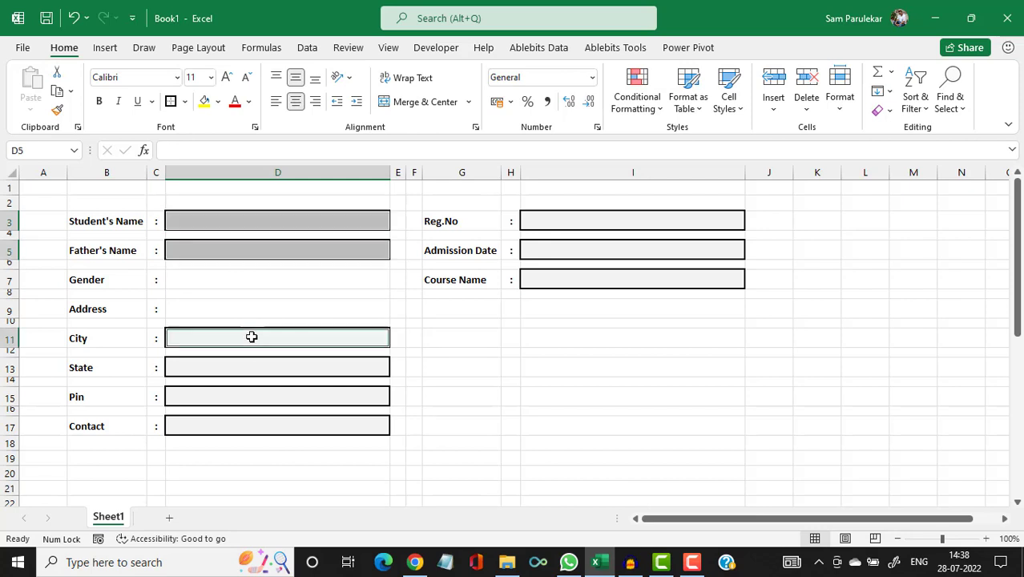
pyautogui.keyDown('ctrl'); pyautogui.click(252, 365); pyautogui.keyUp('ctrl')
pyautogui.keyDown('ctrl'); pyautogui.click(250, 391); pyautogui.keyUp('ctrl')
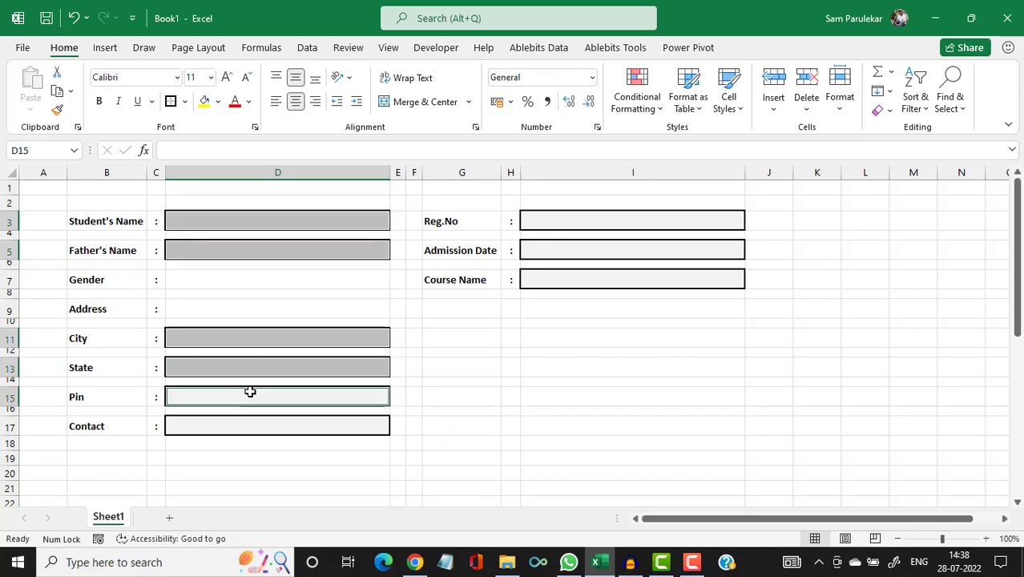
pyautogui.keyDown('ctrl'); pyautogui.click(263, 427); pyautogui.keyUp('ctrl')
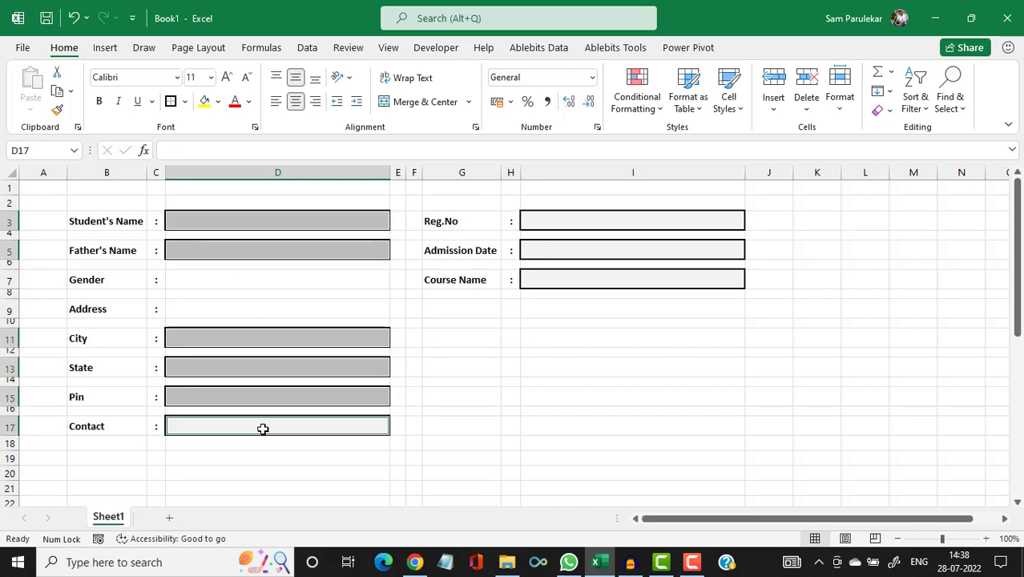
pyautogui.keyDown('ctrl'); pyautogui.click(595, 225); pyautogui.keyUp('ctrl')
pyautogui.keyDown('ctrl'); pyautogui.click(585, 257); pyautogui.keyUp('ctrl')
pyautogui.keyDown('ctrl'); pyautogui.click(579, 285); pyautogui.keyUp('ctrl')
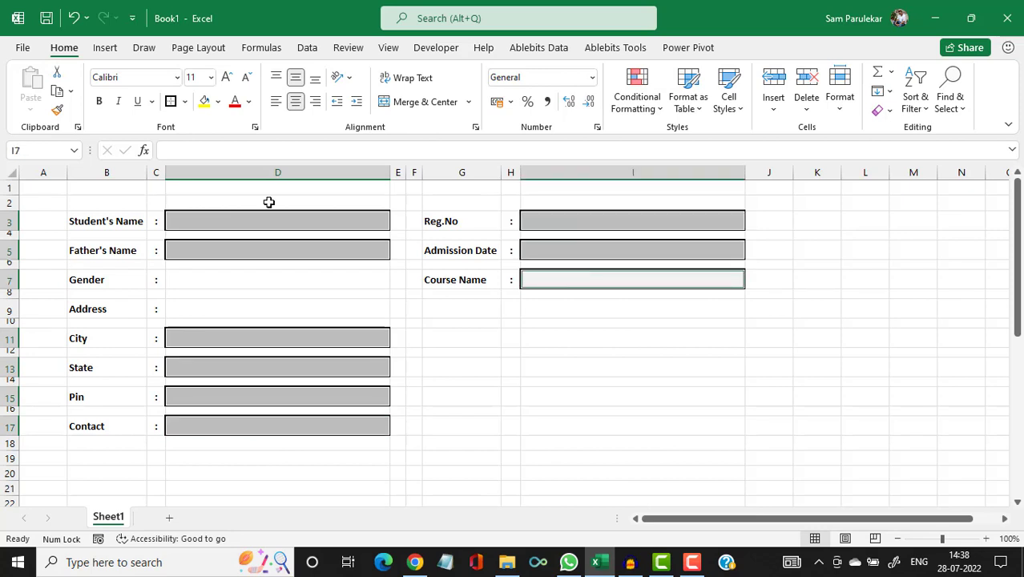
pyautogui.click(99, 104)
pyautogui.click(579, 341)
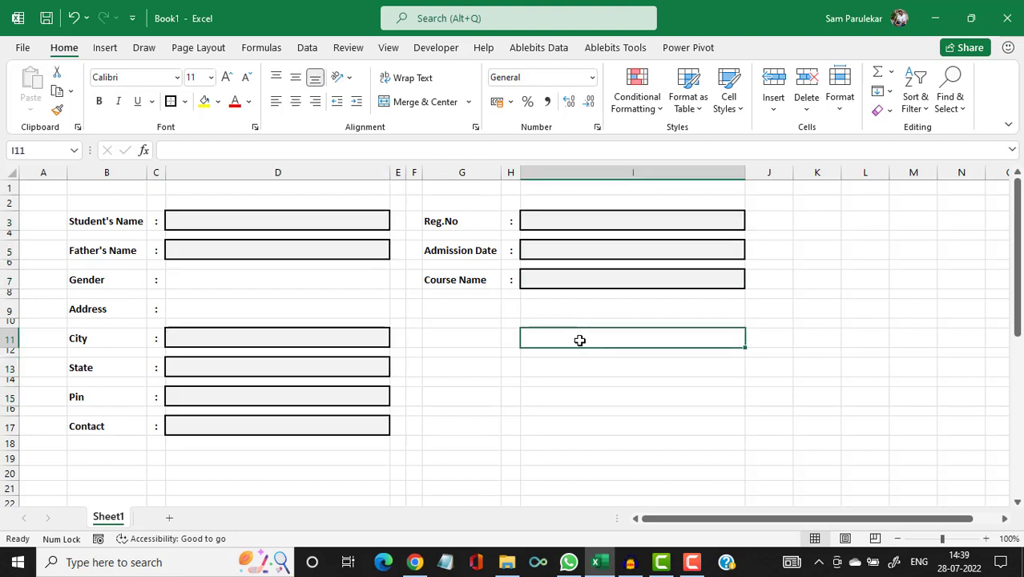
# Type a sample student name in D3 and clear the father's name misplaced in row 4.
pyautogui.click(214, 222)
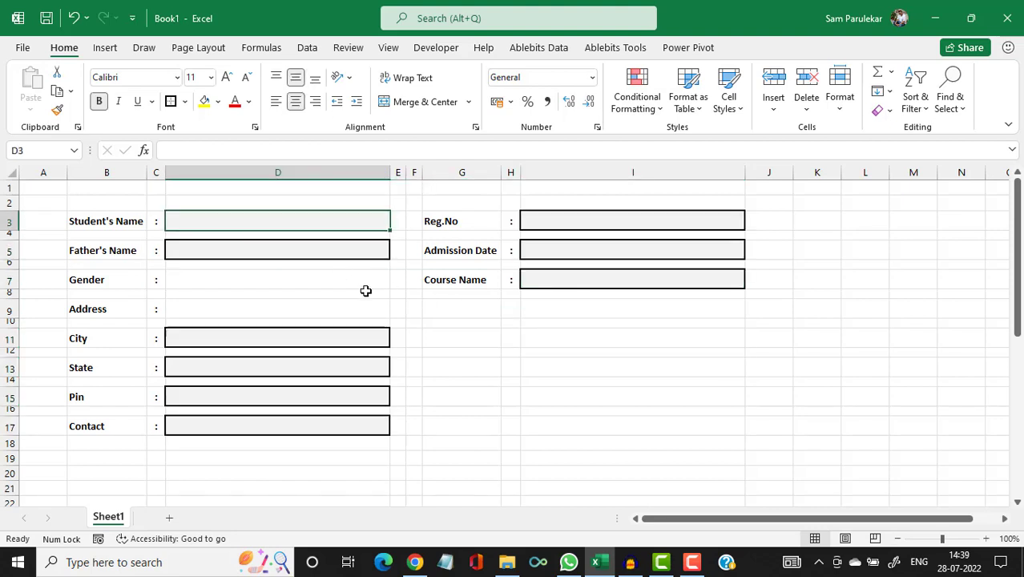
pyautogui.write('Am')
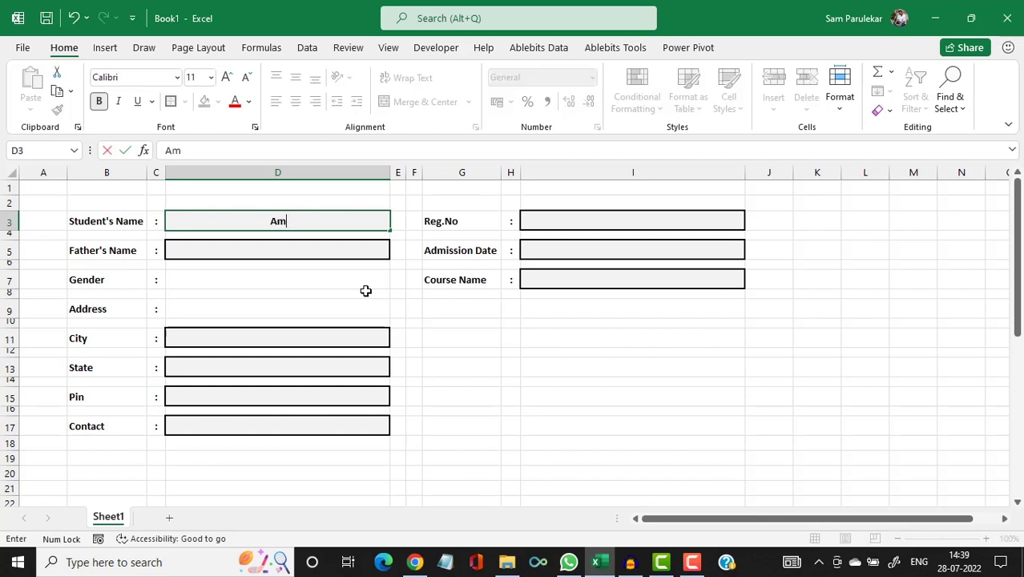
pyautogui.write('it')
pyautogui.press('Return')
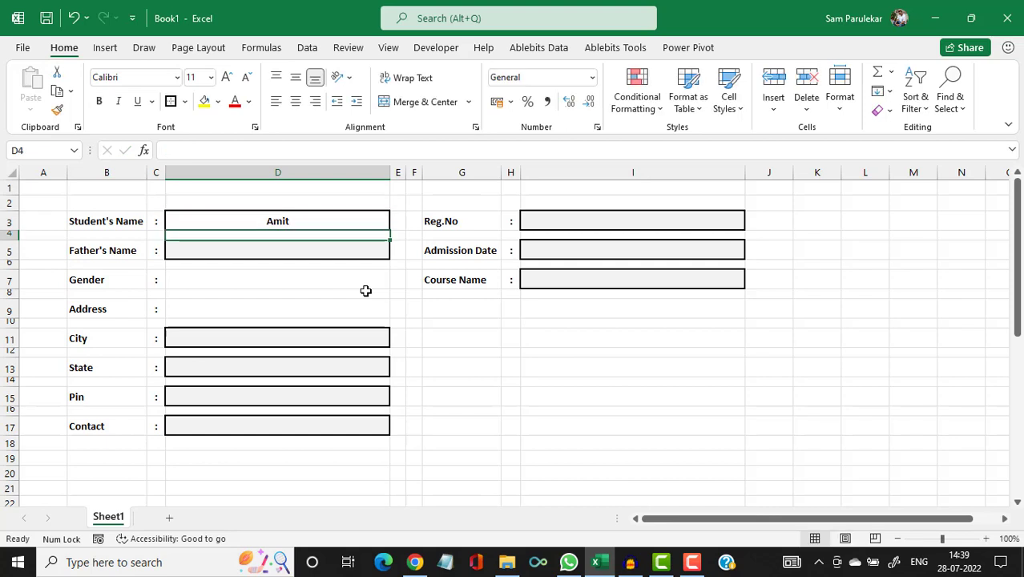
pyautogui.write('Shriniw')
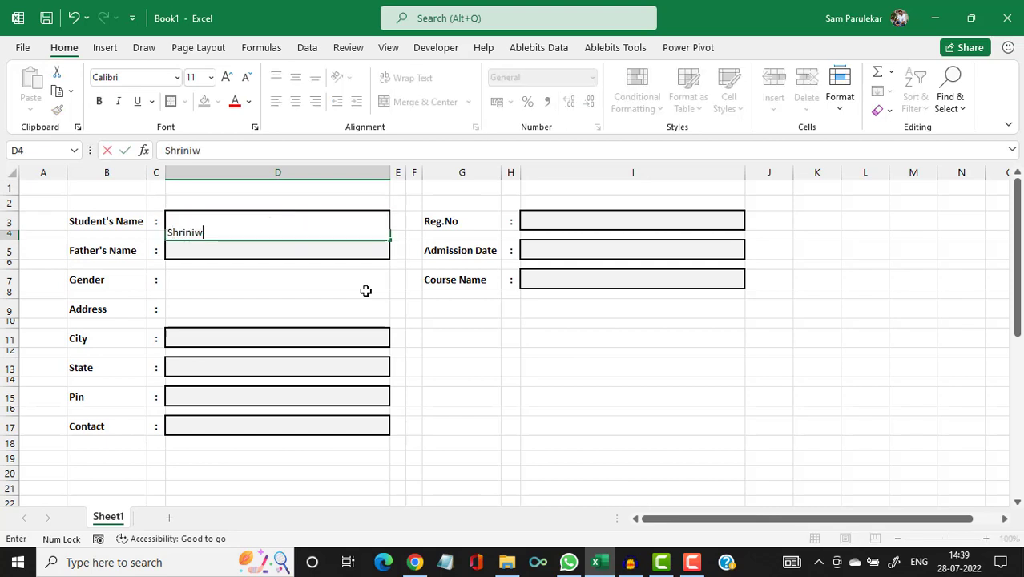
pyautogui.write('as')
pyautogui.press('Return')
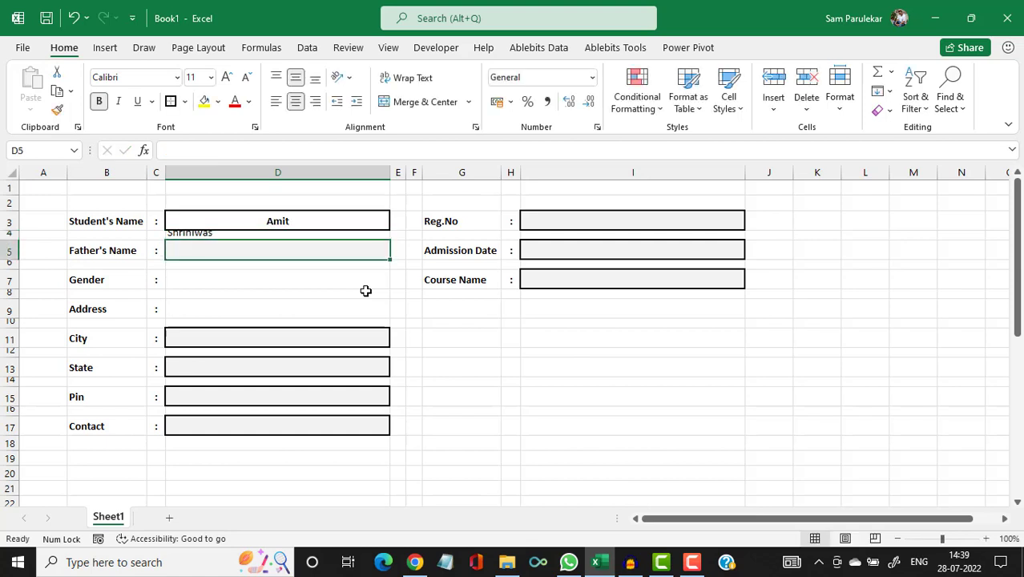
pyautogui.press('Up')
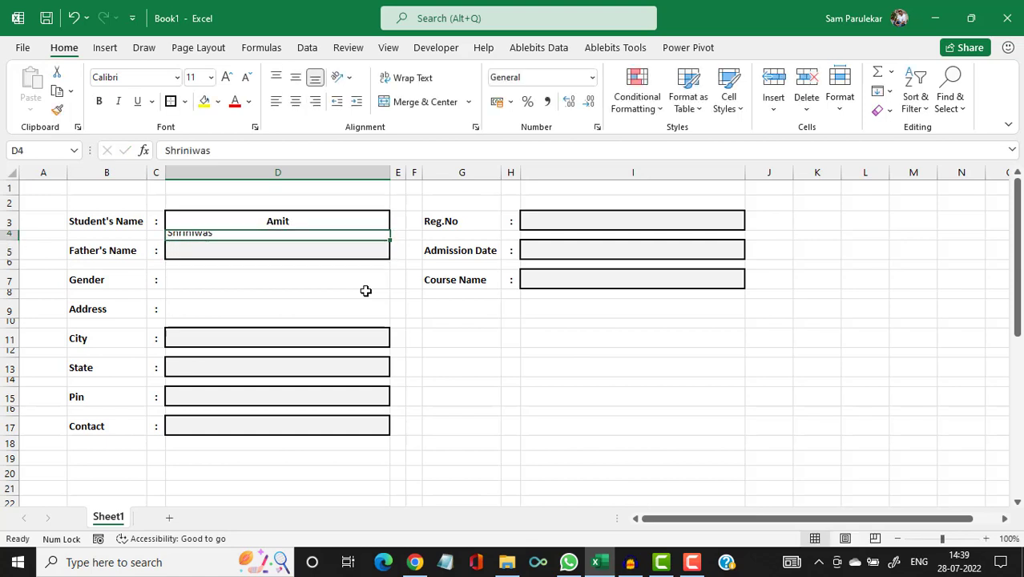
pyautogui.press('Delete')
pyautogui.write('Shriniwas')
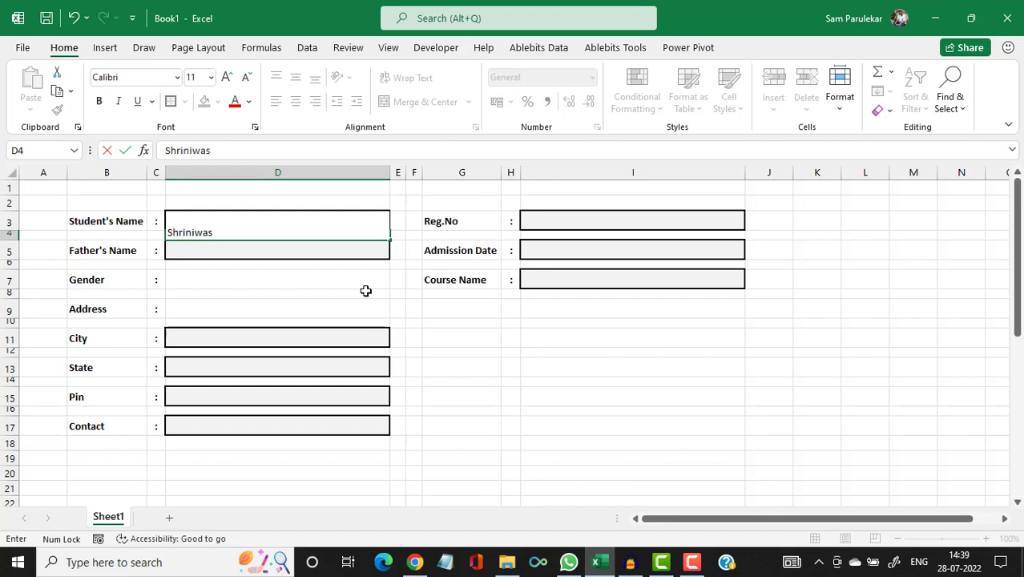
pyautogui.press('Return')
pyautogui.press('Up')
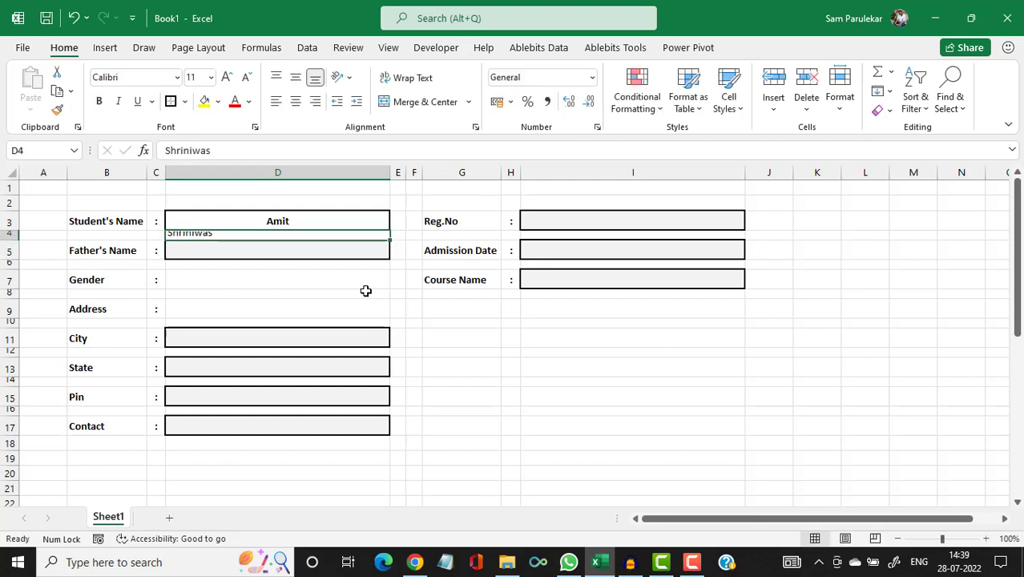
pyautogui.press('Delete')
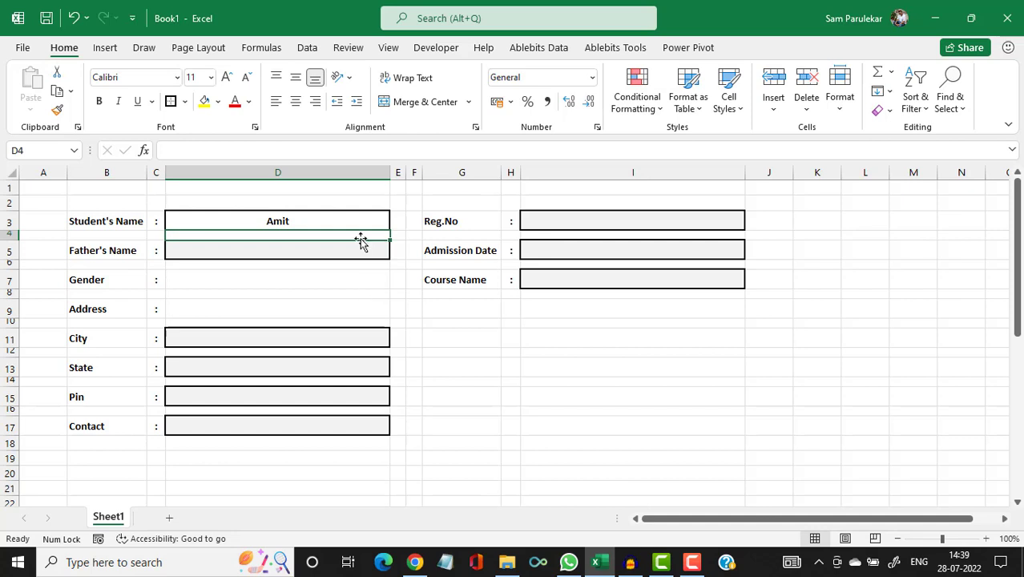
# Enter a test father's name in the Father's Name box, then clear both test entries.
pyautogui.click(357, 247)
pyautogui.write('Sh')
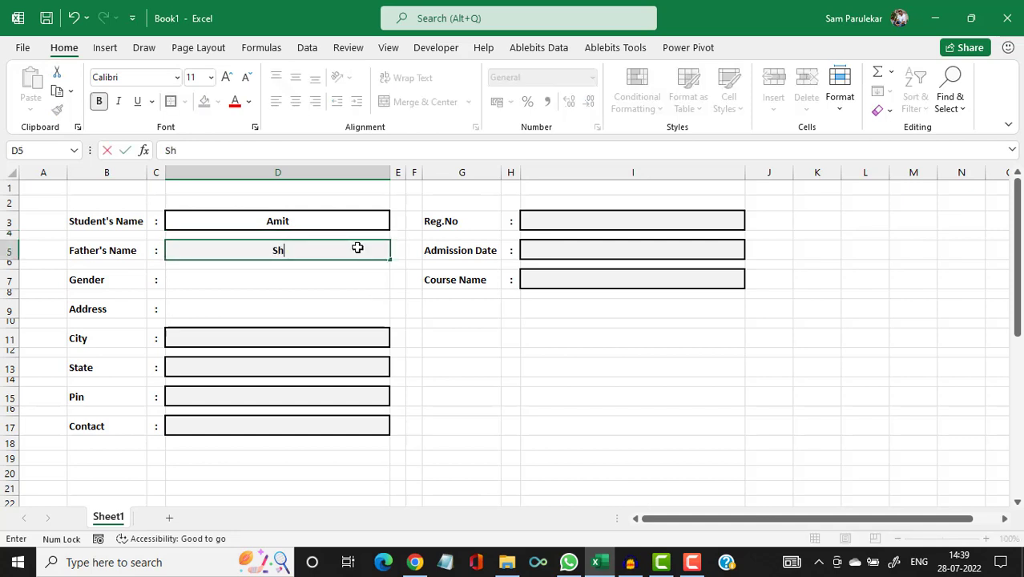
pyautogui.write('riniwas')
pyautogui.press('Return')
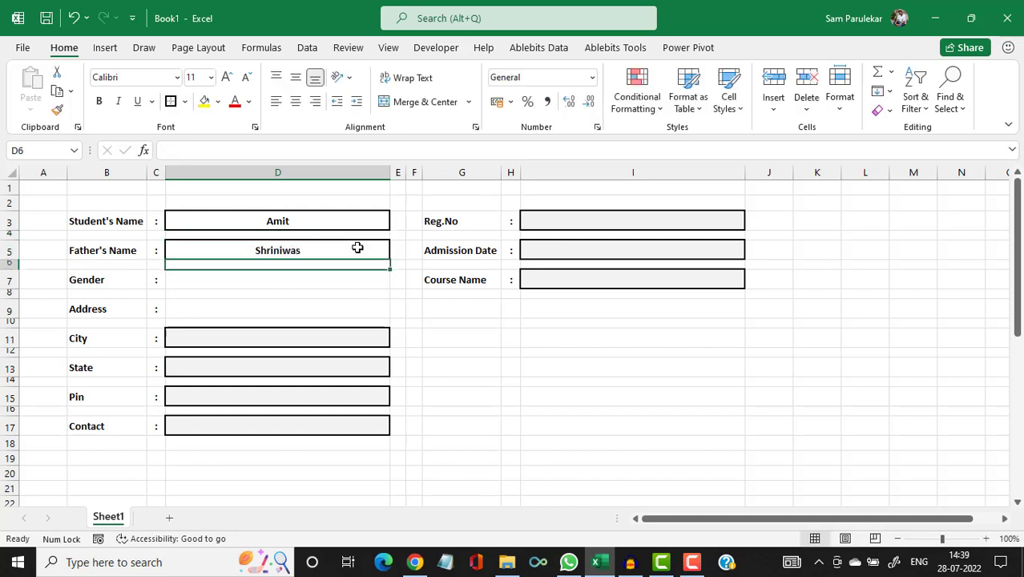
pyautogui.click(357, 248)
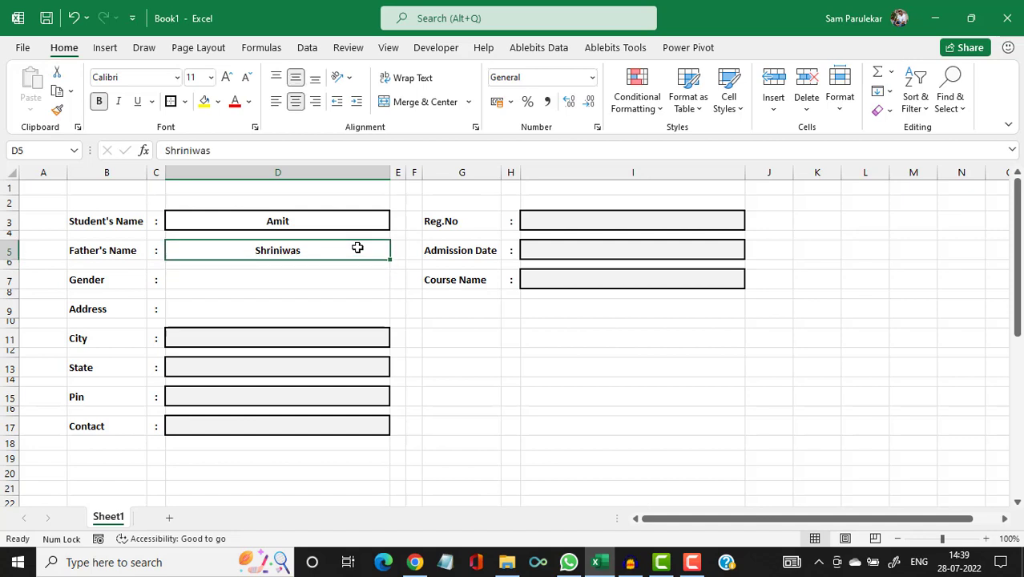
pyautogui.press('Delete')
pyautogui.click(338, 222)
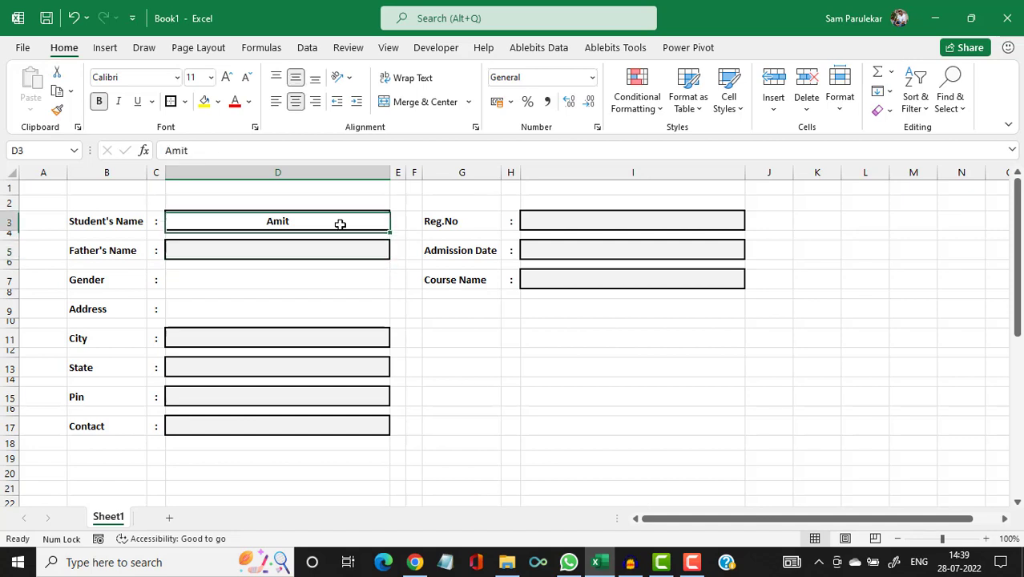
pyautogui.press('Delete')
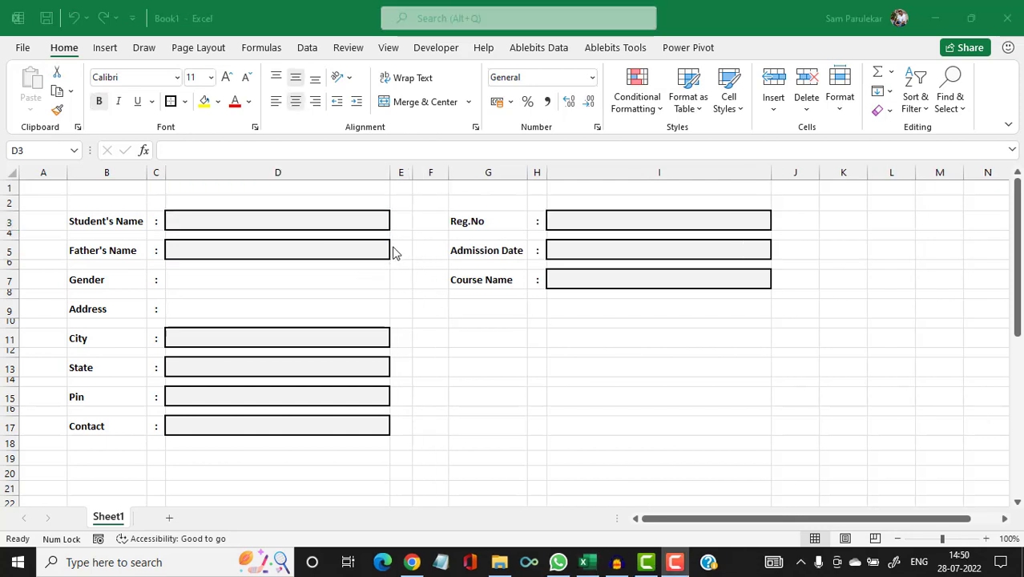
pyautogui.click(287, 229)
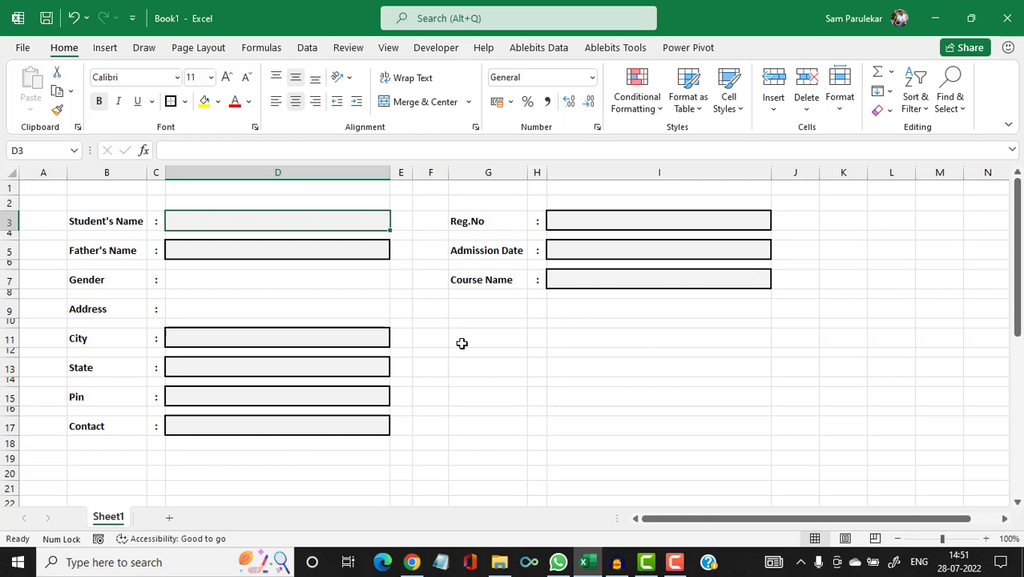
pyautogui.moveTo(402, 226); pyautogui.dragTo(401, 226)
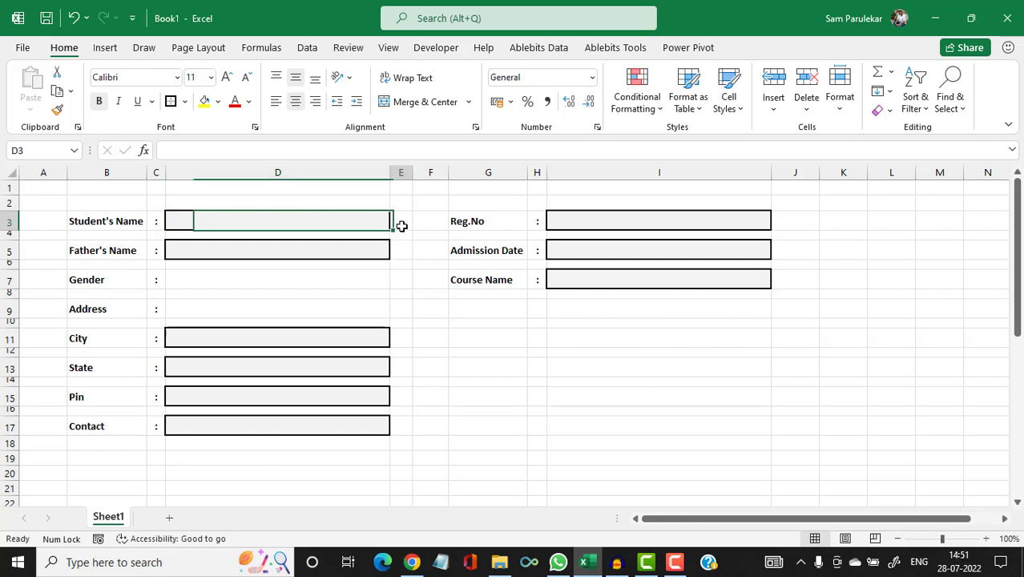
pyautogui.click(401, 225)
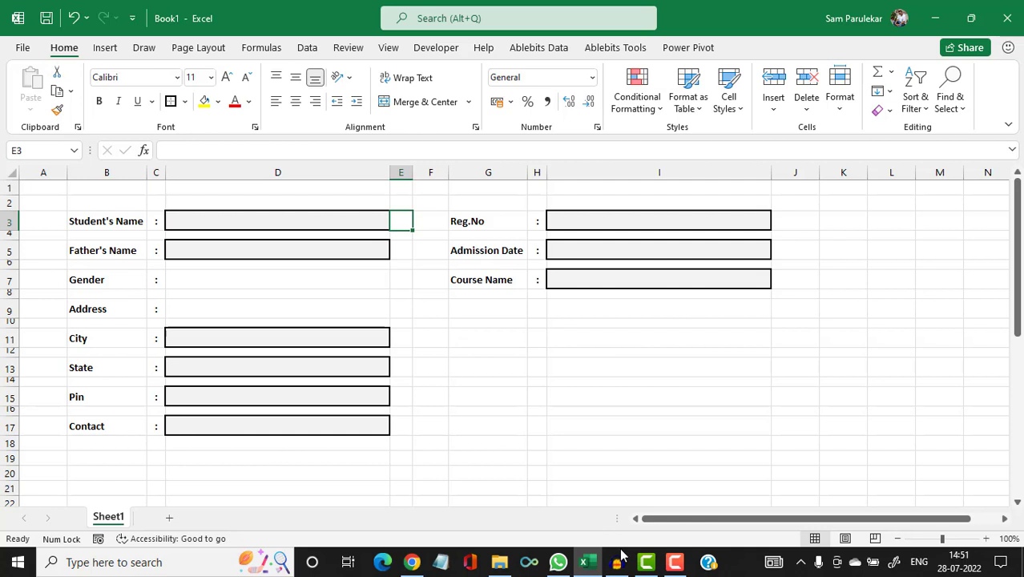
# Enter =IF(D3="","*",1) in E3 to flag the blank Student's Name box.
pyautogui.write('=')
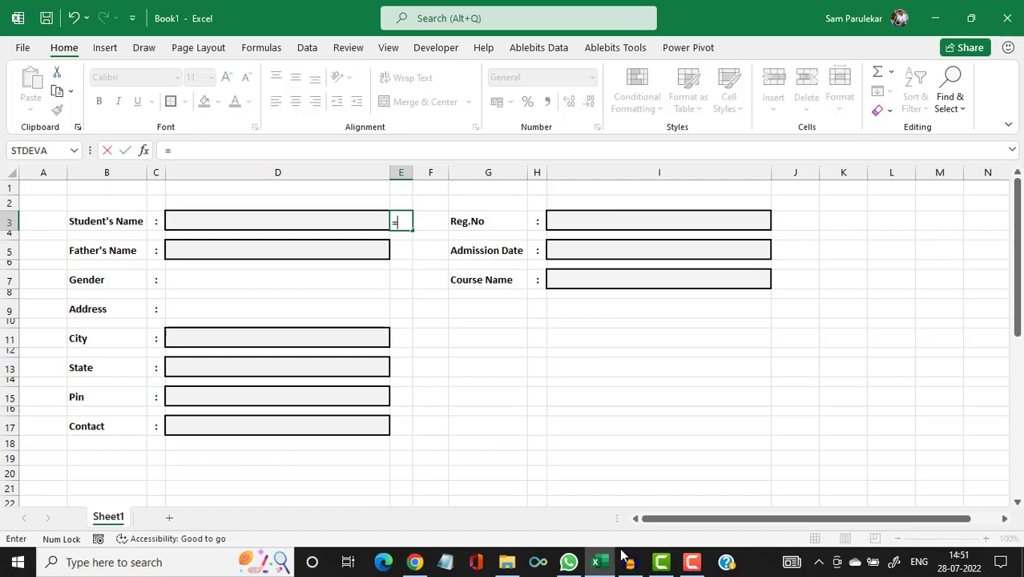
pyautogui.write('if')
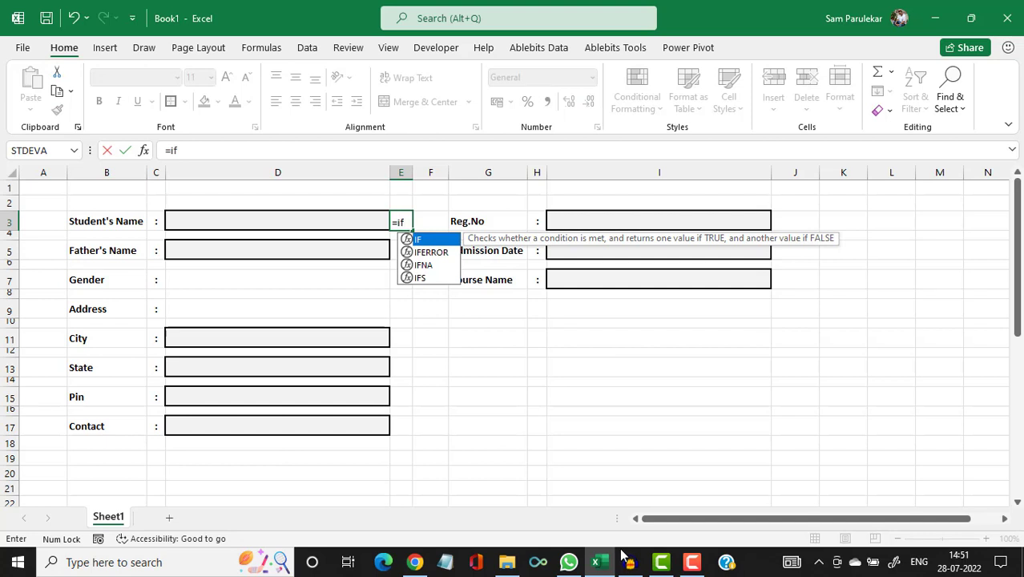
pyautogui.write('(')
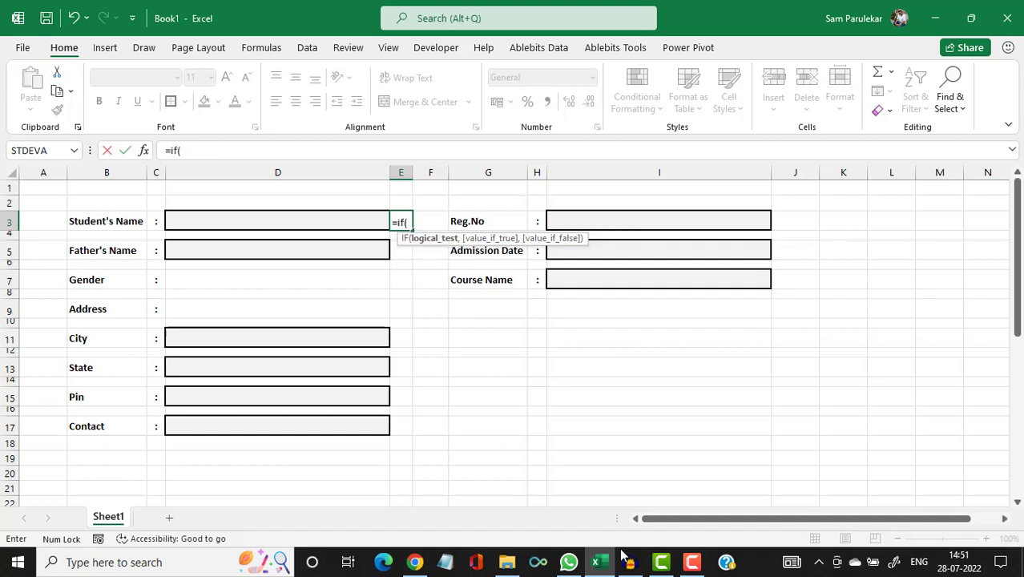
pyautogui.click(257, 224)
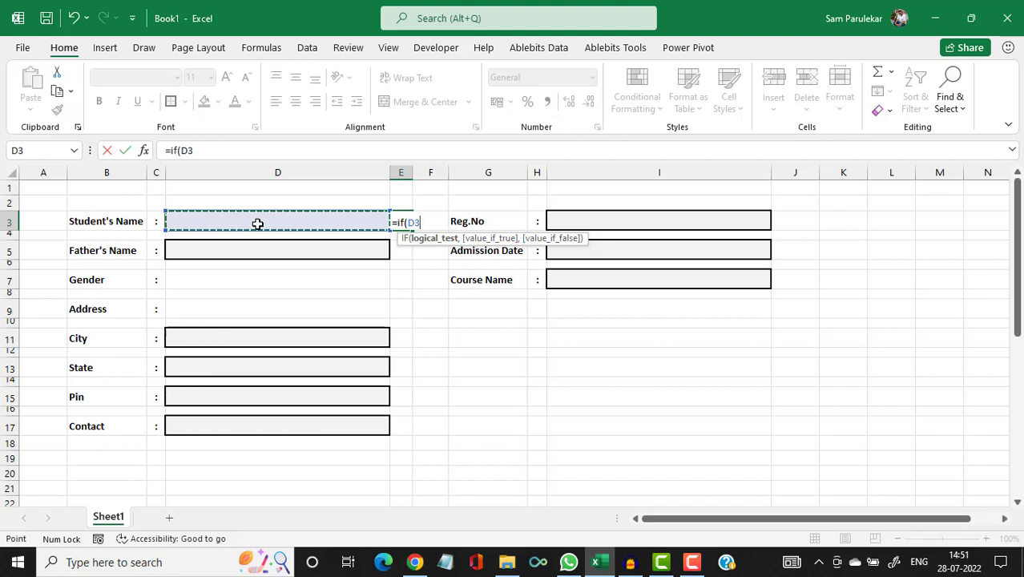
pyautogui.write('="')
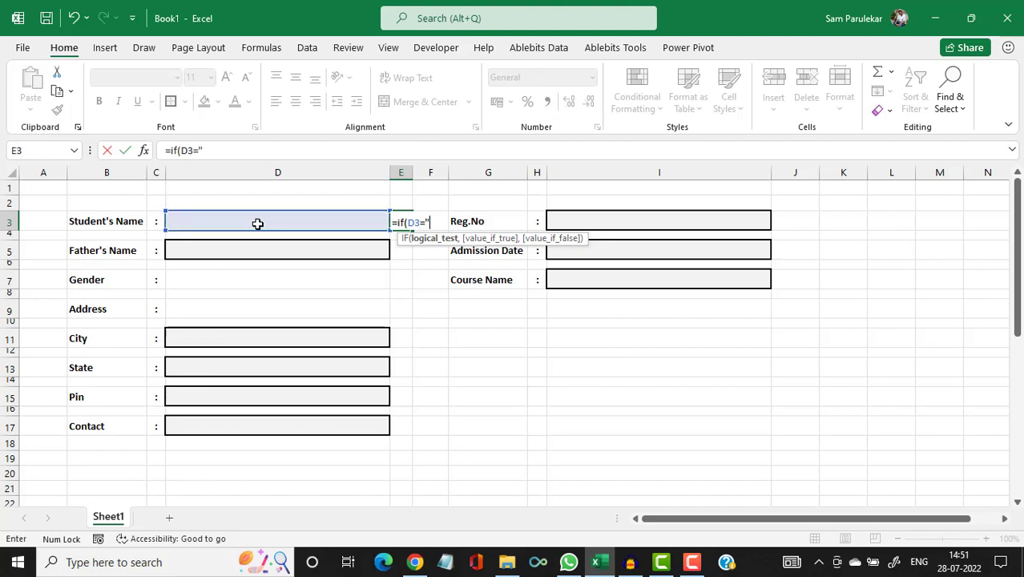
pyautogui.write('",')
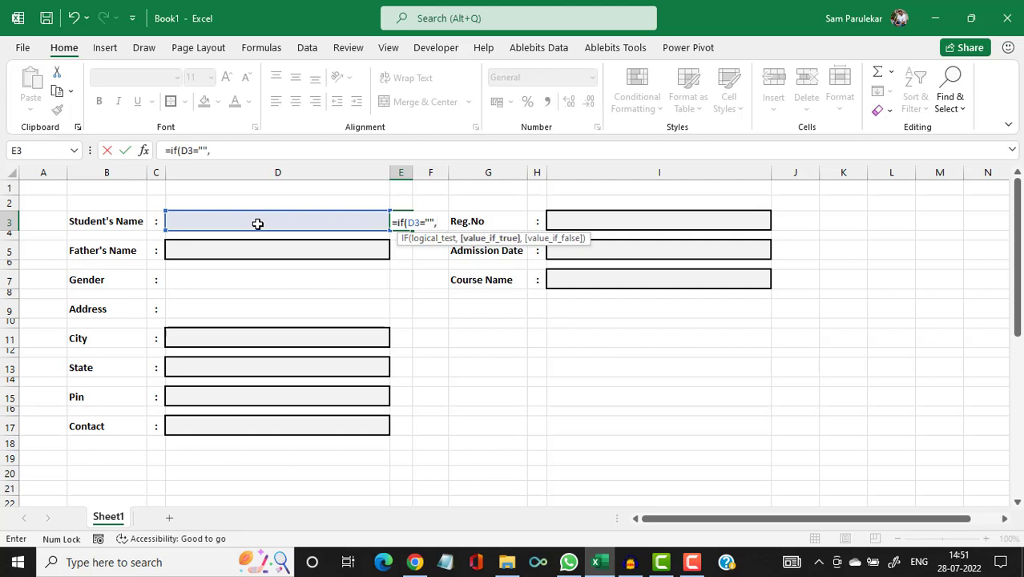
pyautogui.write('"*",')
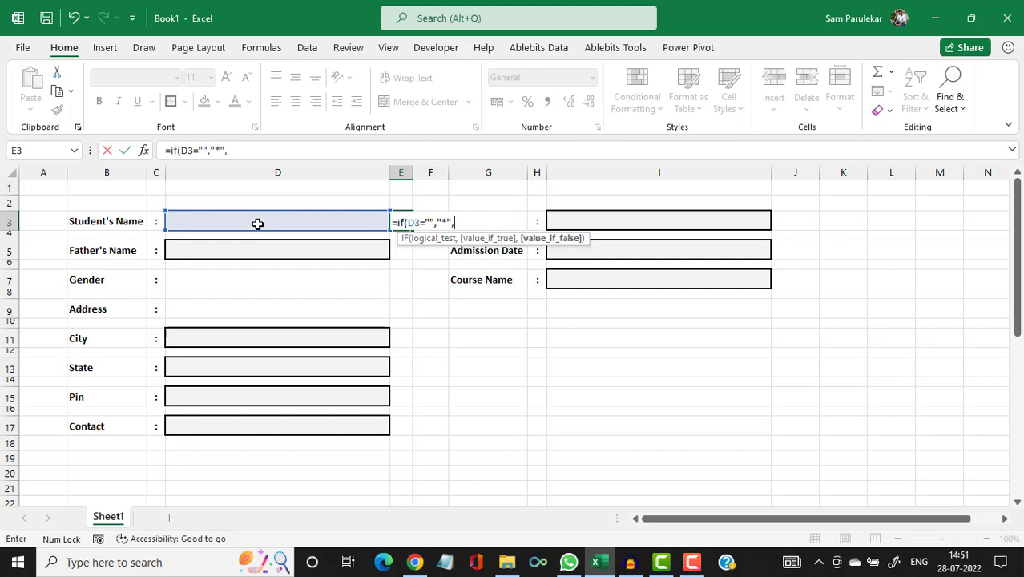
pyautogui.write('1)')
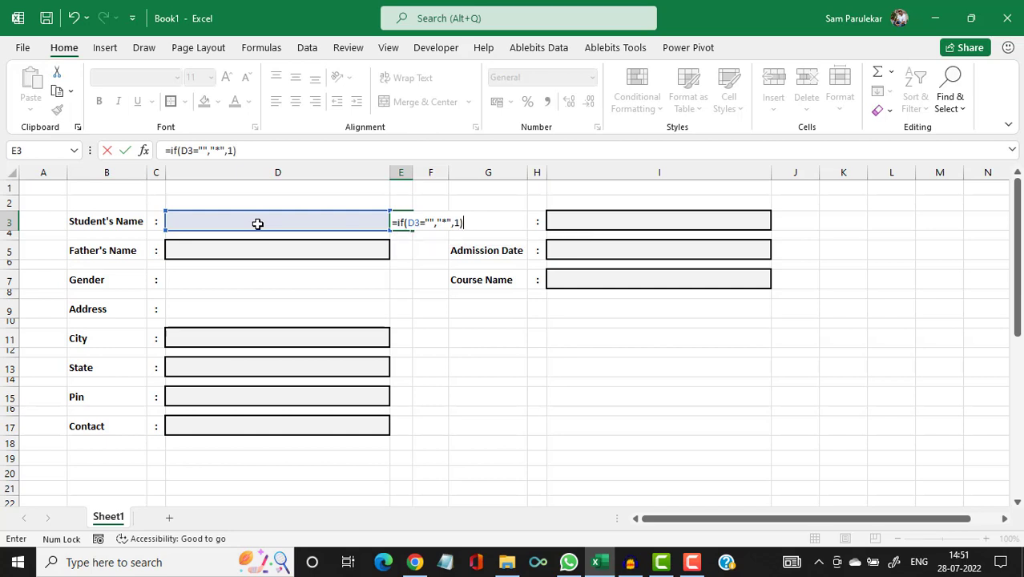
pyautogui.press('Return')
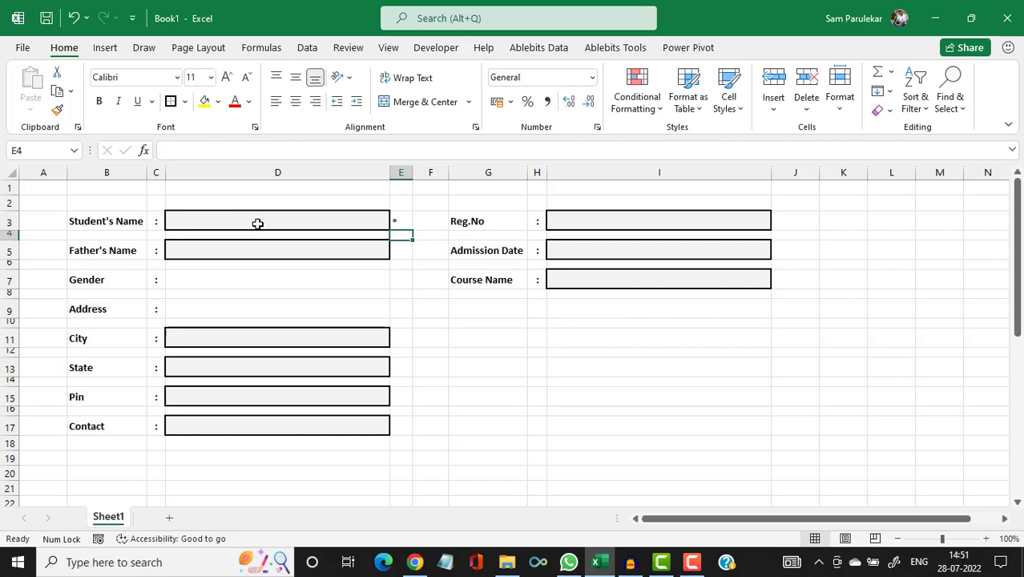
# Format the asterisk in E3 with red font colour, bold, and font size 12.
pyautogui.click(401, 226)
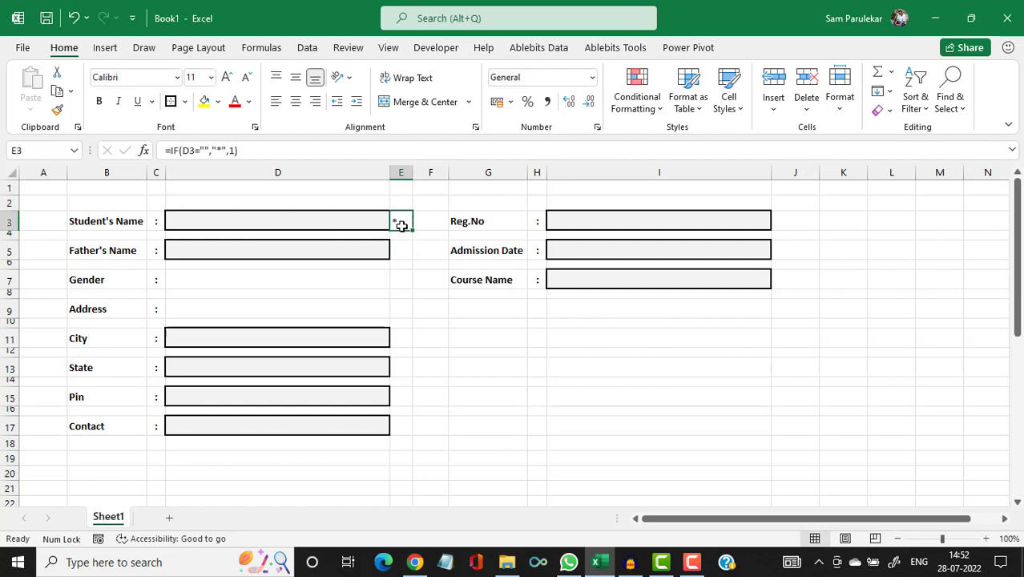
pyautogui.click(236, 105)
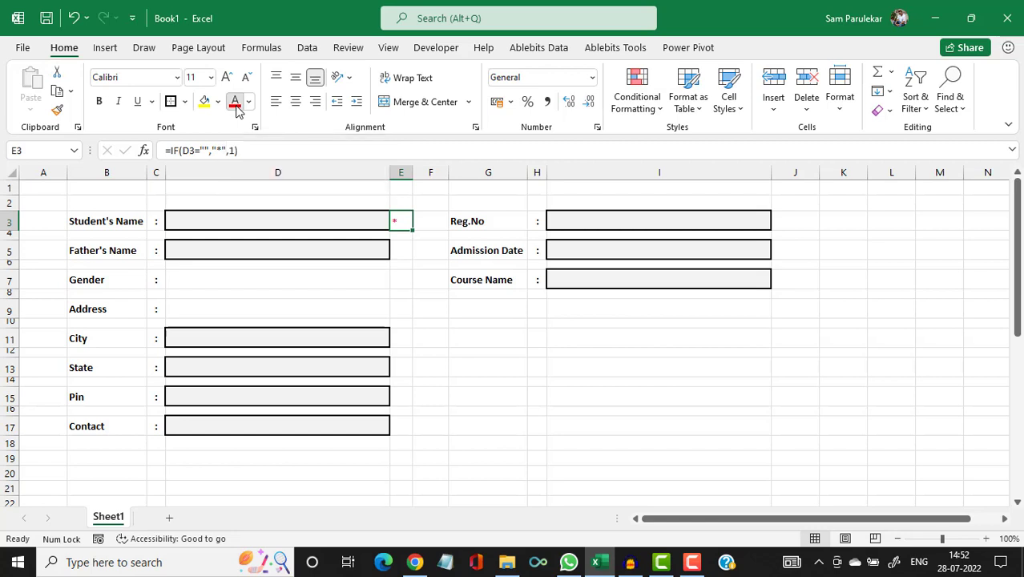
pyautogui.click(100, 102)
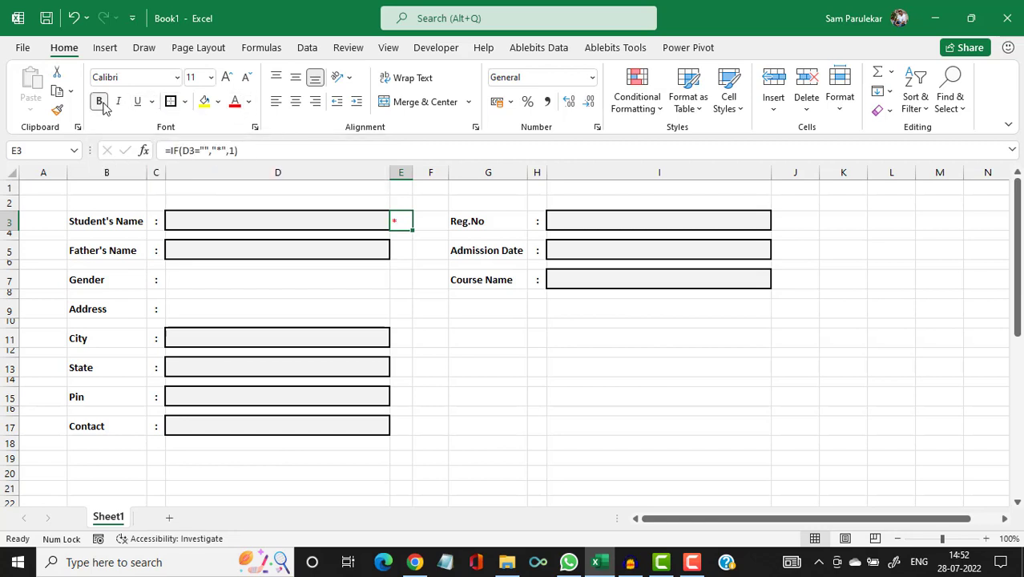
pyautogui.click(227, 77)
pyautogui.click(199, 220)
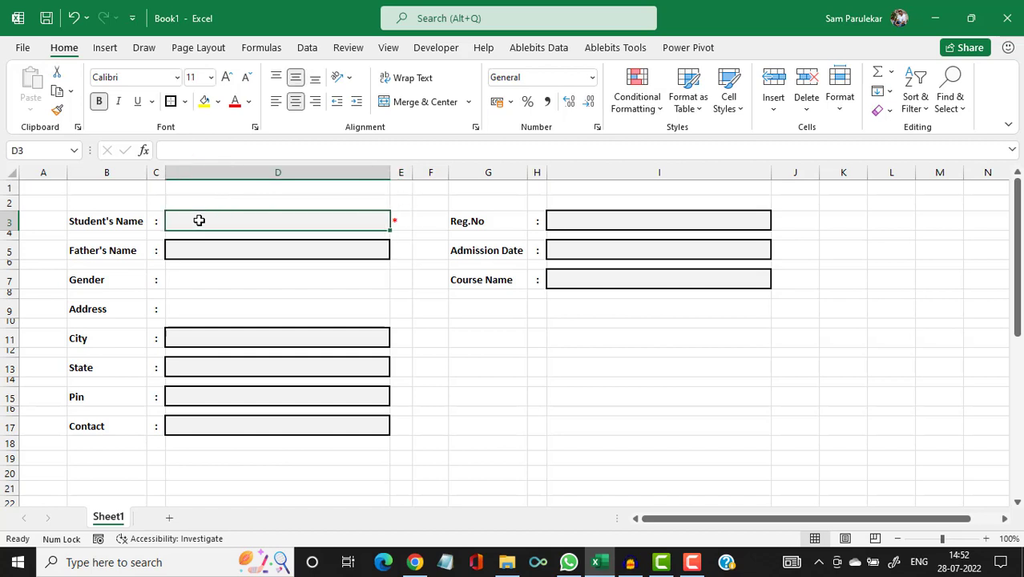
pyautogui.write('Amit')
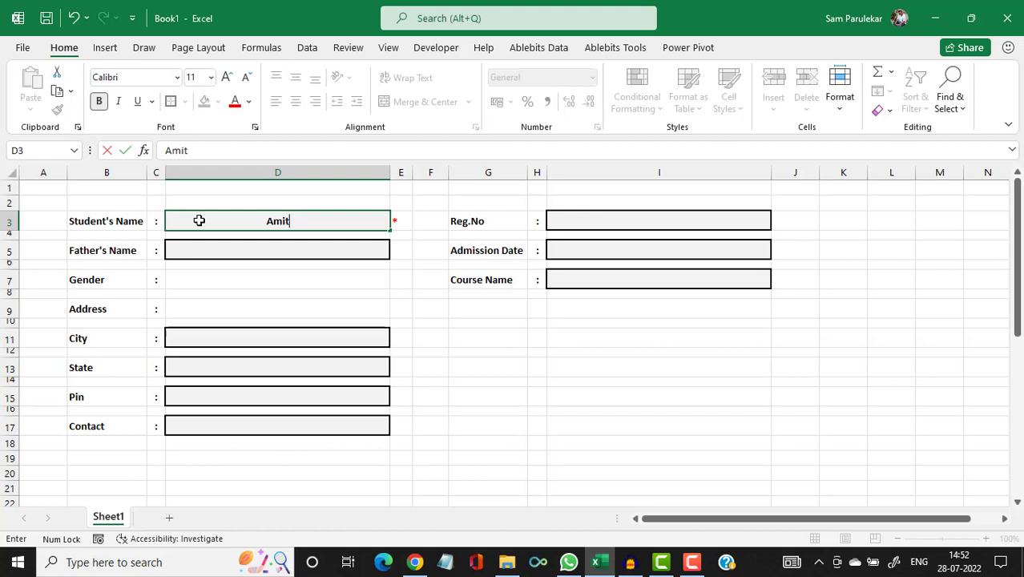
pyautogui.press('Return')
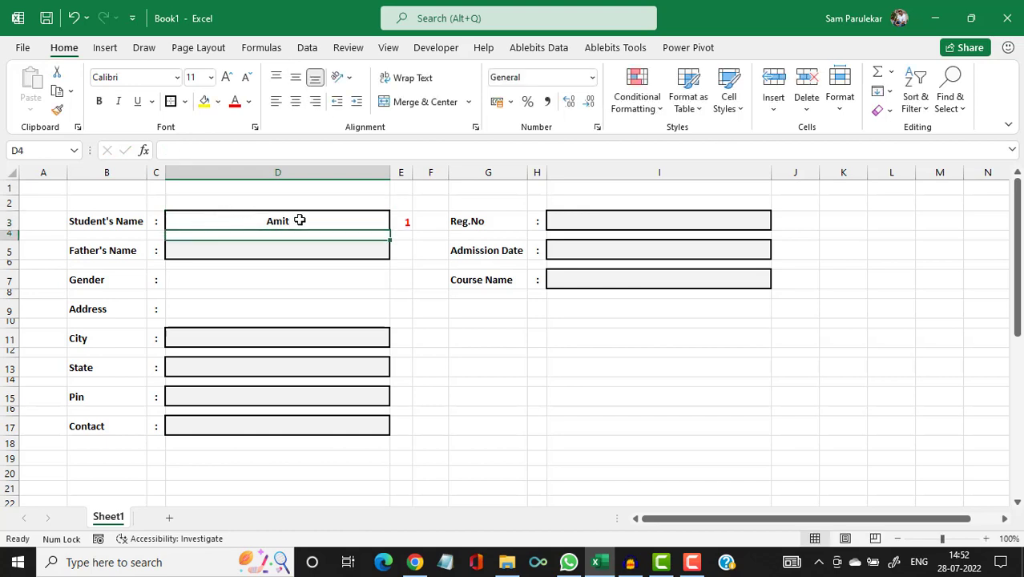
pyautogui.click(350, 225)
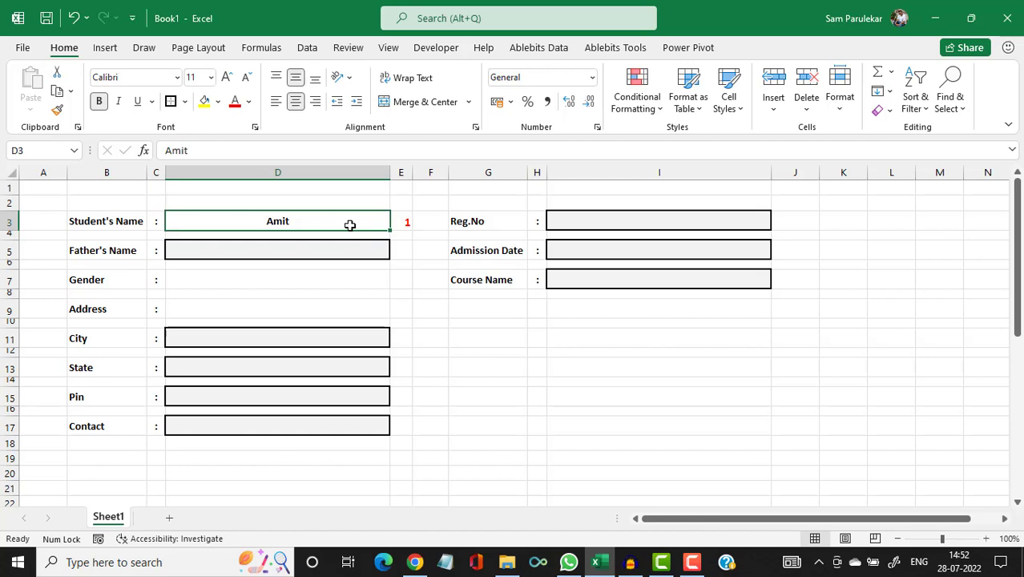
pyautogui.press('Delete')
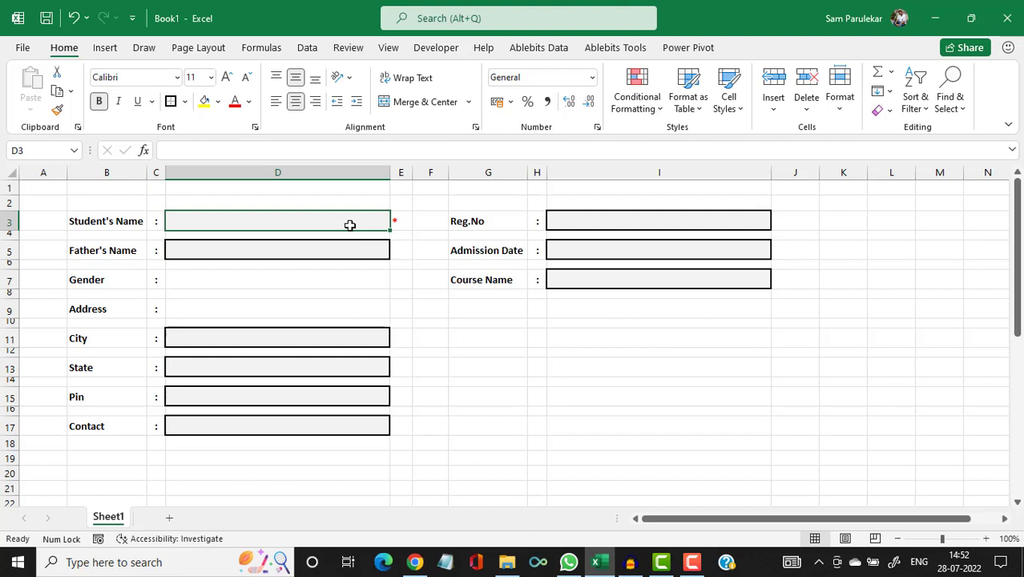
# Copy the E3 asterisk into E5, E11, E13, E15, E17, J3, J5 and J7.
pyautogui.click(399, 220)
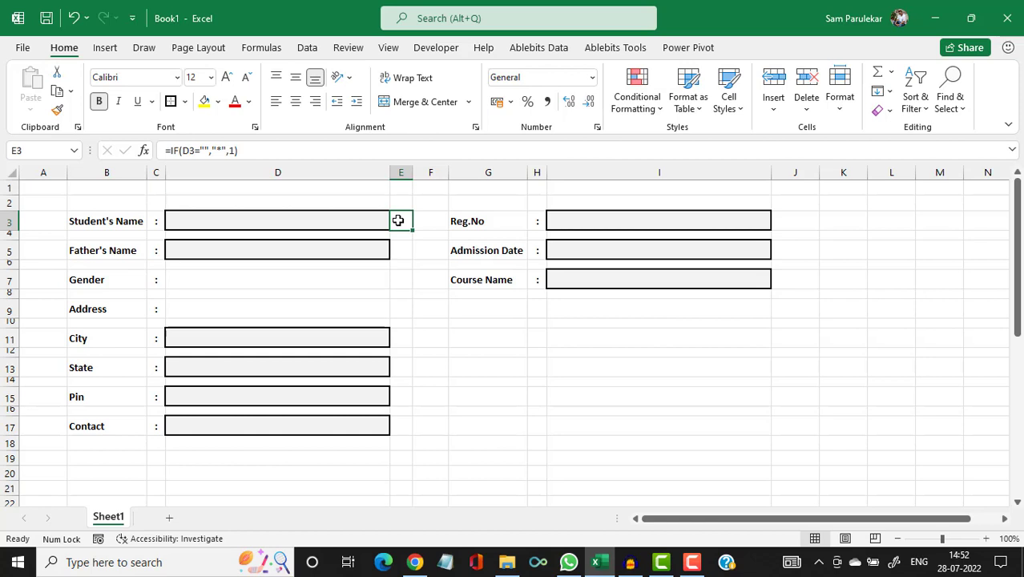
pyautogui.hotkey('ctrl', 'c')
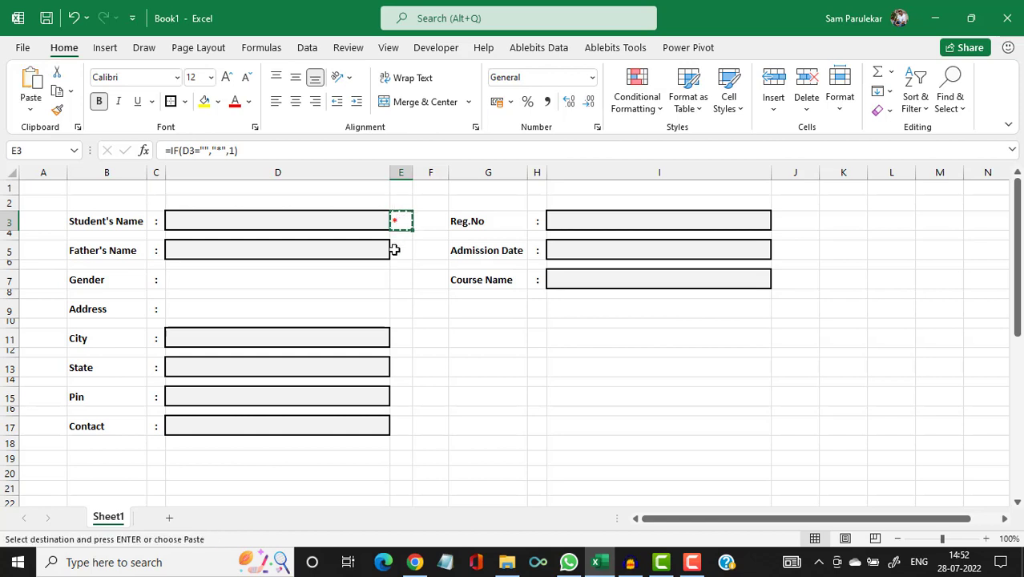
pyautogui.click(399, 250)
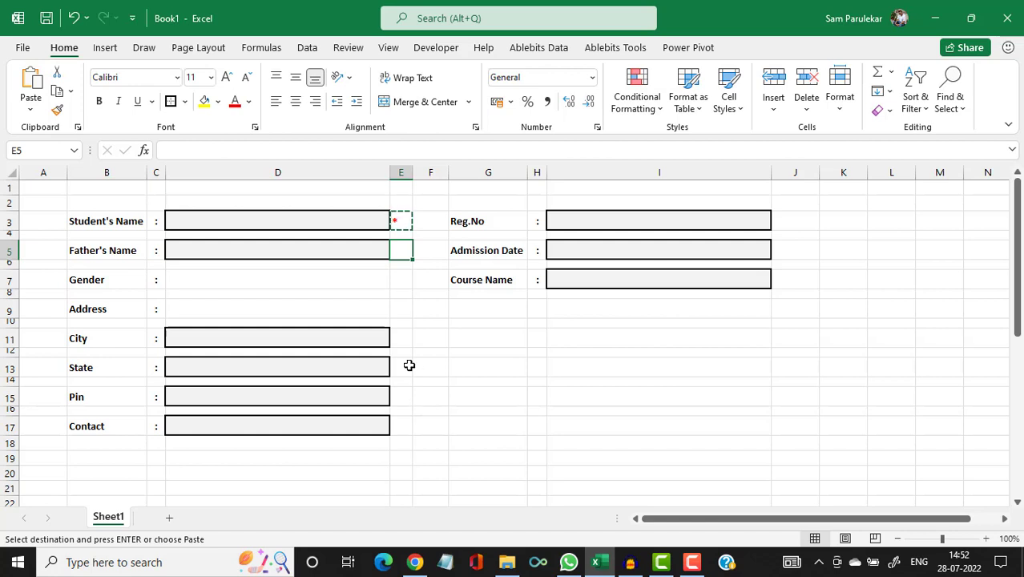
pyautogui.keyDown('ctrl'); pyautogui.click(408, 342); pyautogui.keyUp('ctrl')
pyautogui.keyDown('ctrl'); pyautogui.click(402, 369); pyautogui.keyUp('ctrl')
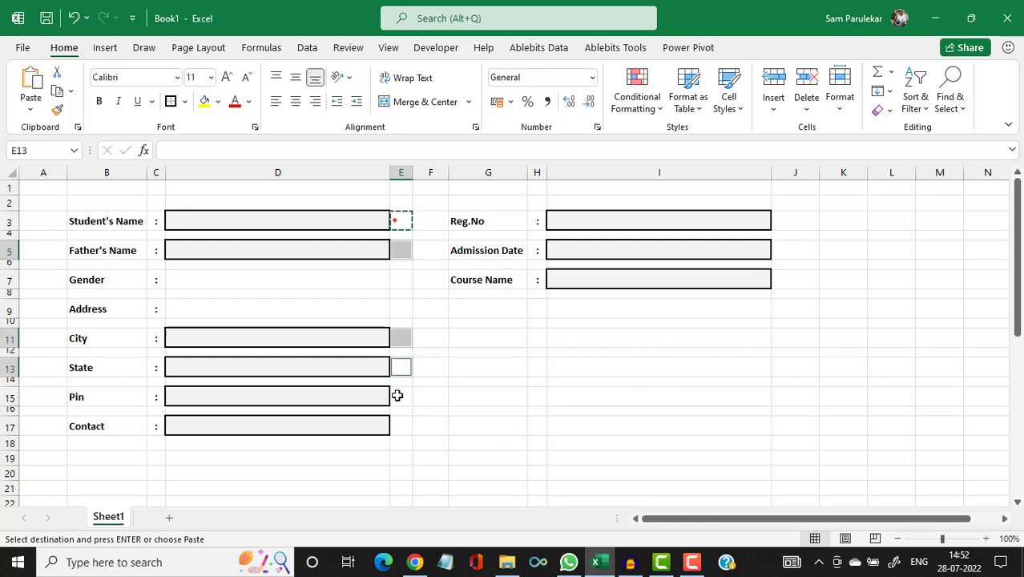
pyautogui.keyDown('ctrl'); pyautogui.click(399, 395); pyautogui.keyUp('ctrl')
pyautogui.keyDown('ctrl'); pyautogui.click(398, 425); pyautogui.keyUp('ctrl')
pyautogui.keyDown('ctrl'); pyautogui.click(795, 221); pyautogui.keyUp('ctrl')
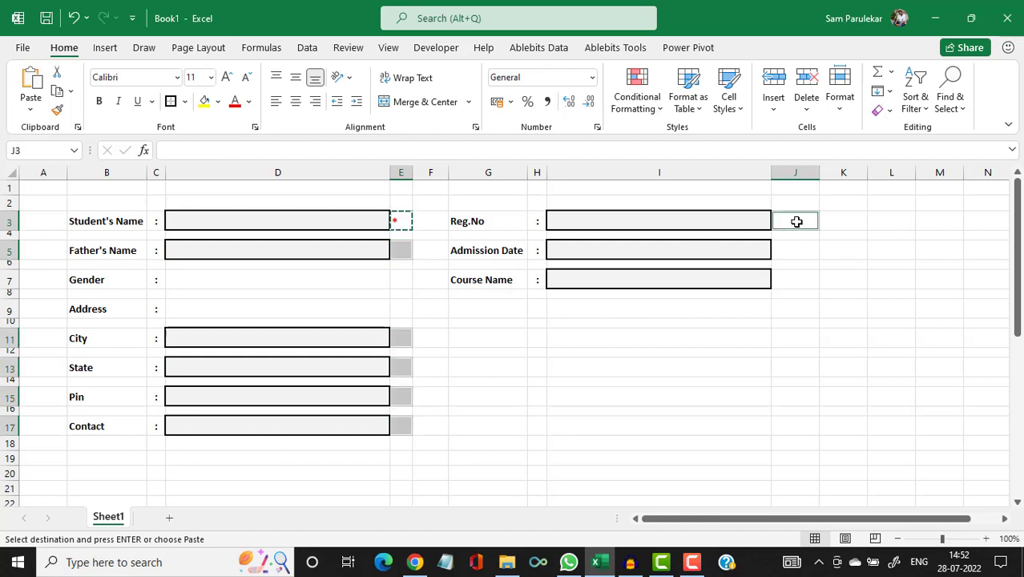
pyautogui.keyDown('ctrl'); pyautogui.click(789, 250); pyautogui.keyUp('ctrl')
pyautogui.keyDown('ctrl'); pyautogui.click(782, 281); pyautogui.keyUp('ctrl')
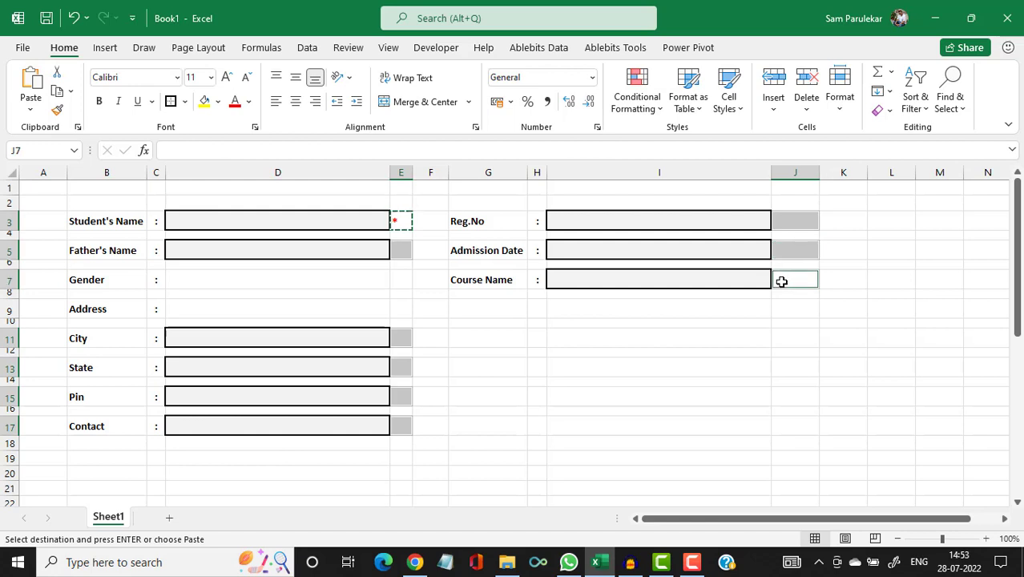
pyautogui.hotkey('ctrl', 'v')
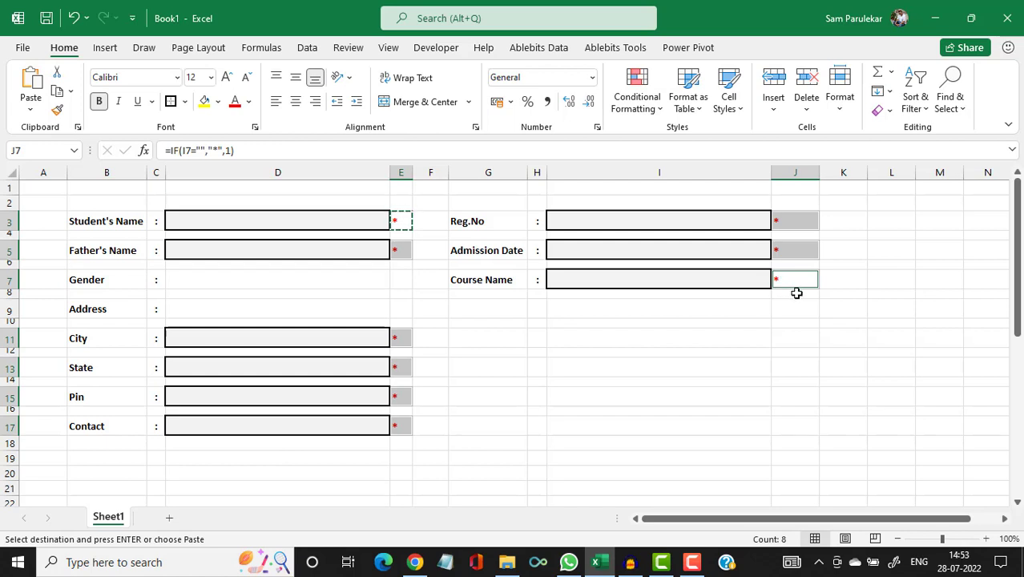
pyautogui.click(843, 238)
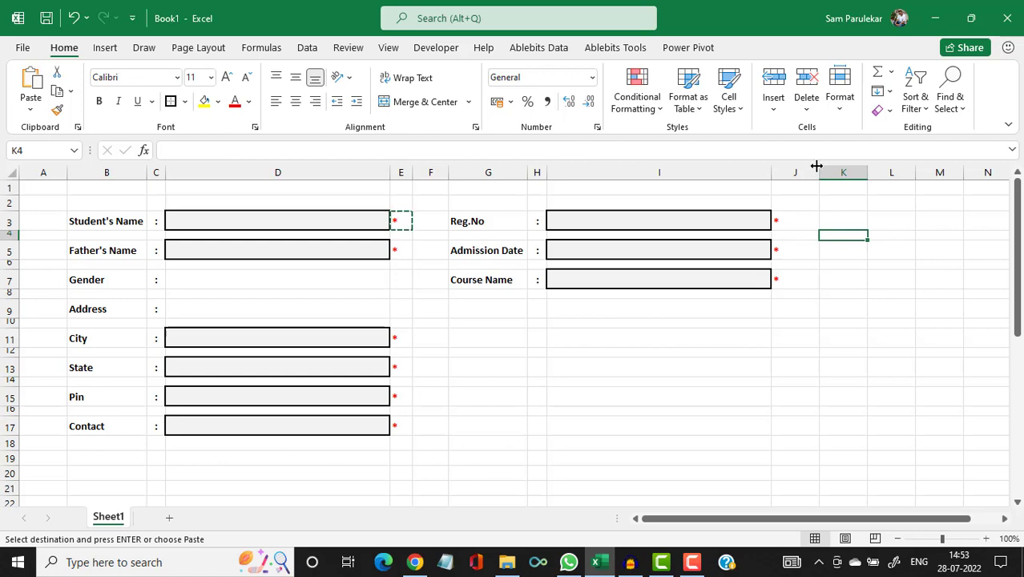
# Narrow column J, then multi-select asterisk cells E3, E5, E11, E13, E15, E17, J3, J5, J7 for conditional formatting.
pyautogui.moveTo(819, 172); pyautogui.dragTo(792, 171)
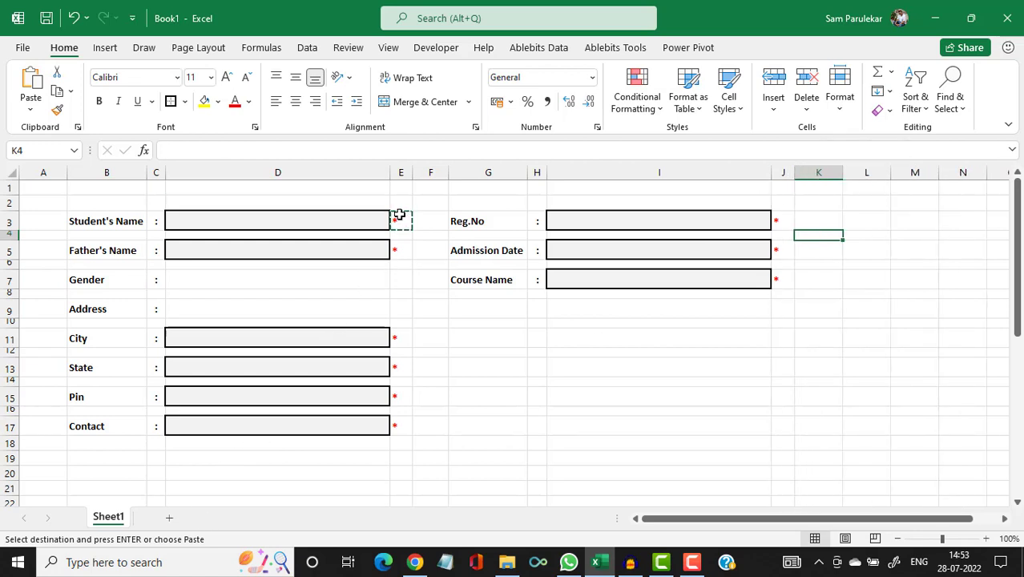
pyautogui.click(399, 221)
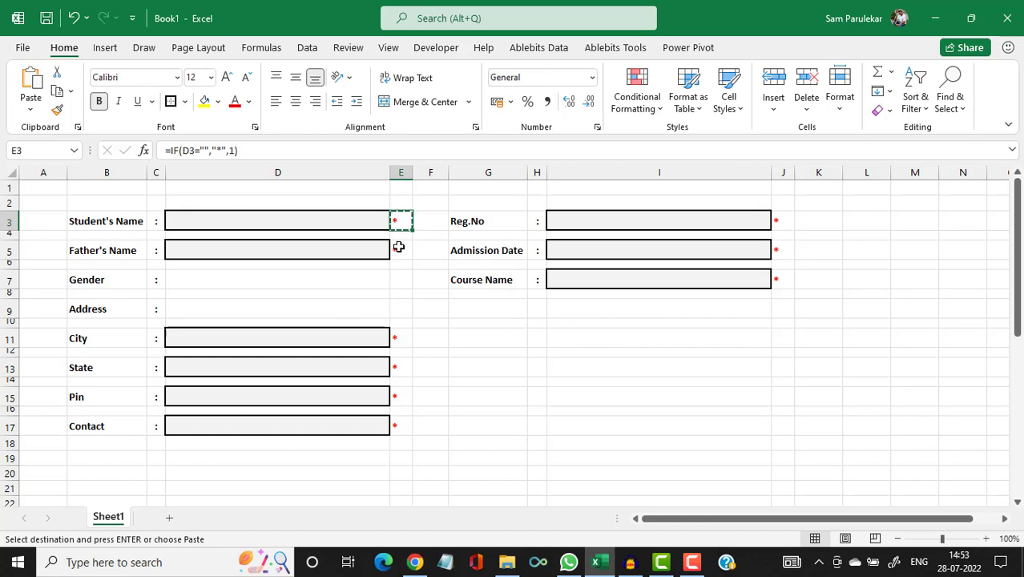
pyautogui.keyDown('ctrl'); pyautogui.click(398, 248); pyautogui.keyUp('ctrl')
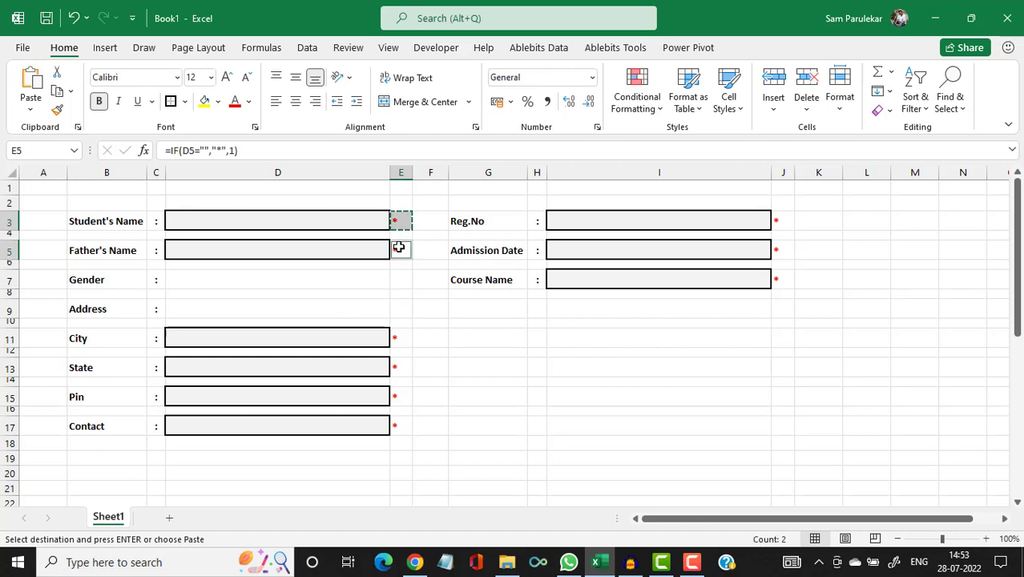
pyautogui.keyDown('ctrl'); pyautogui.click(397, 338); pyautogui.keyUp('ctrl')
pyautogui.keyDown('ctrl'); pyautogui.click(396, 367); pyautogui.keyUp('ctrl')
pyautogui.keyDown('ctrl'); pyautogui.click(397, 397); pyautogui.keyUp('ctrl')
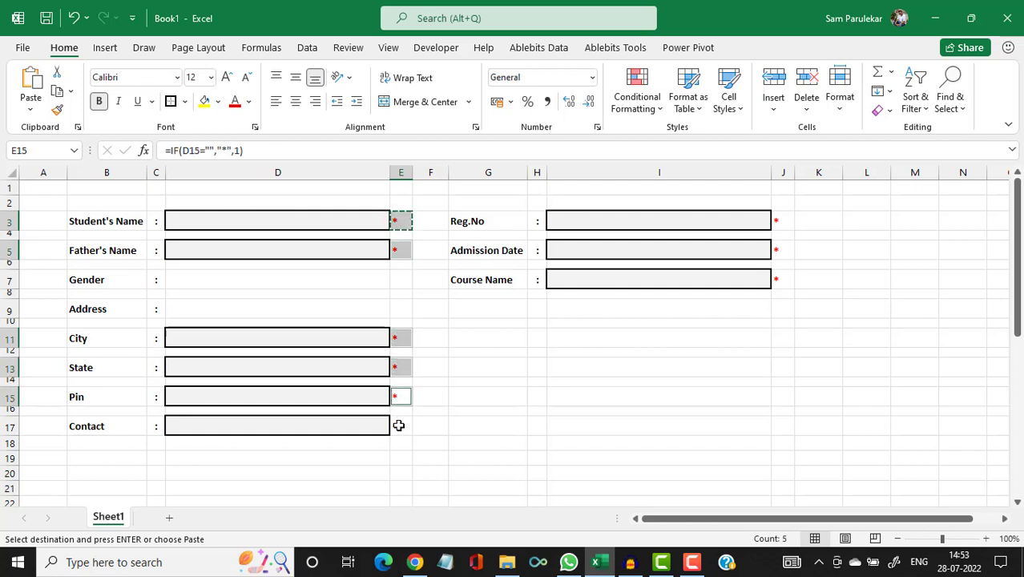
pyautogui.keyDown('ctrl'); pyautogui.click(398, 425); pyautogui.keyUp('ctrl')
pyautogui.keyDown('ctrl'); pyautogui.click(789, 222); pyautogui.keyUp('ctrl')
pyautogui.keyDown('ctrl'); pyautogui.click(777, 251); pyautogui.keyUp('ctrl')
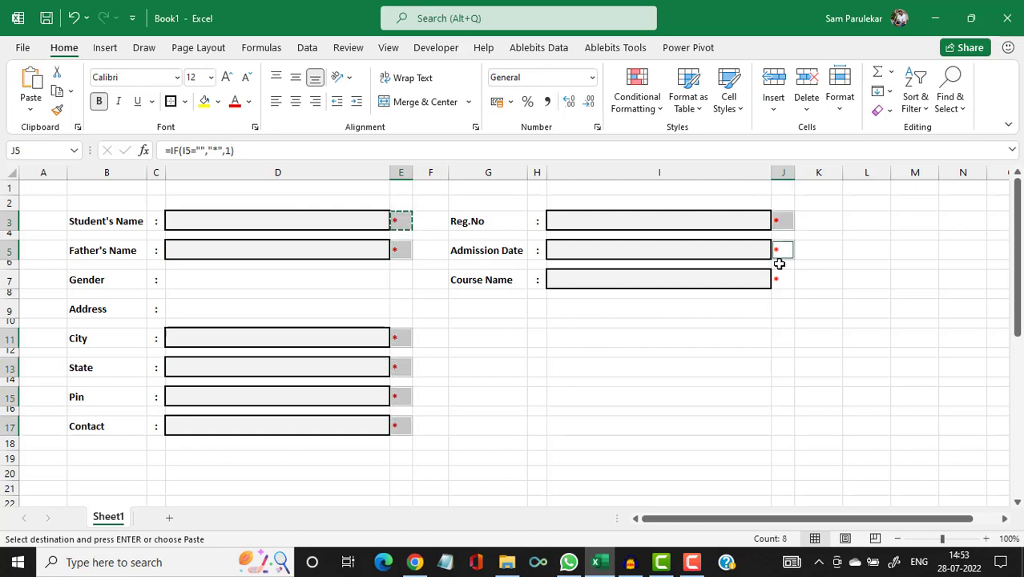
pyautogui.keyDown('ctrl'); pyautogui.click(780, 278); pyautogui.keyUp('ctrl')
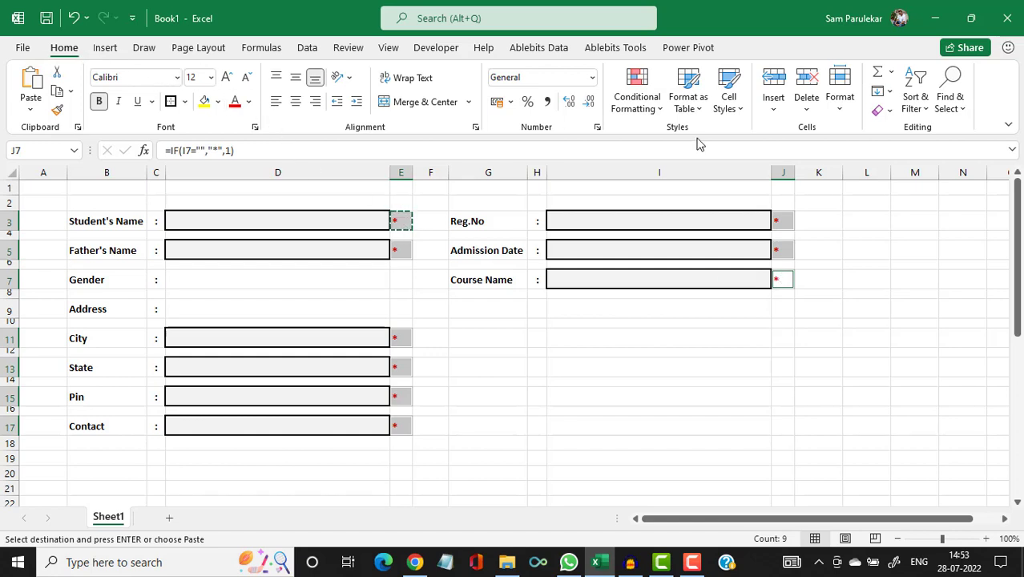
pyautogui.click(662, 110)
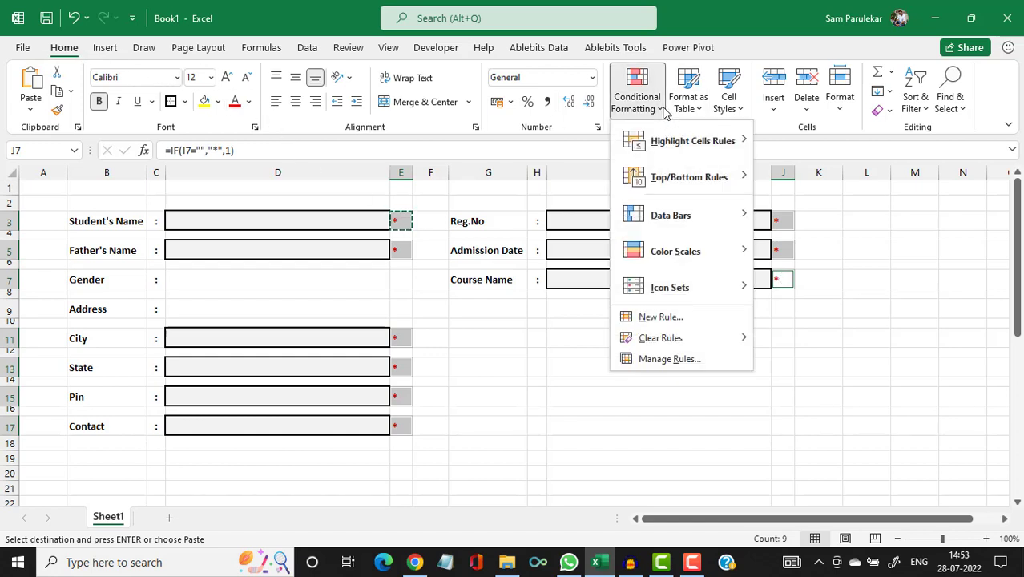
# Create a new conditional formatting rule using the Icon Sets format style.
pyautogui.click(679, 317)
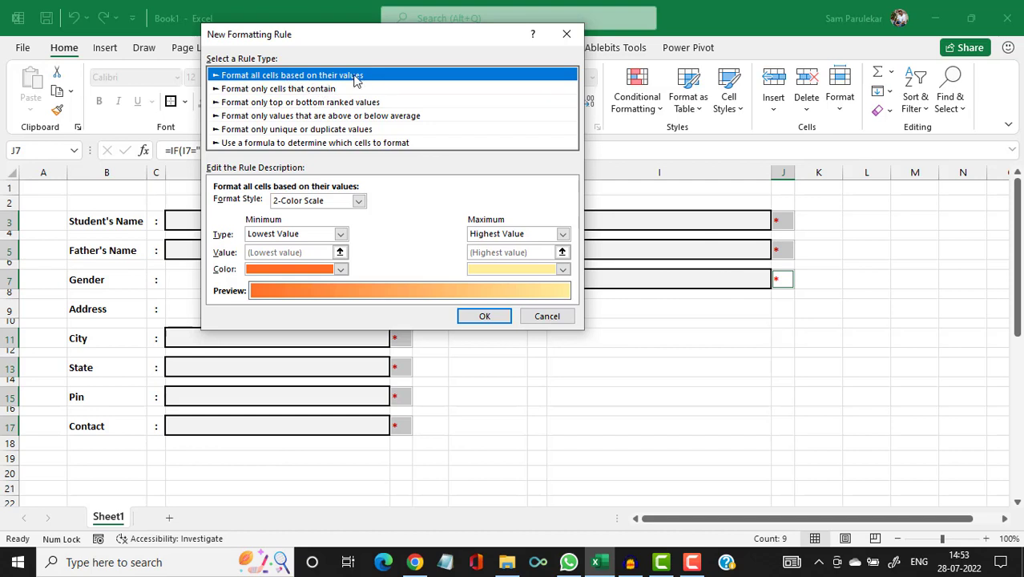
pyautogui.click(359, 201)
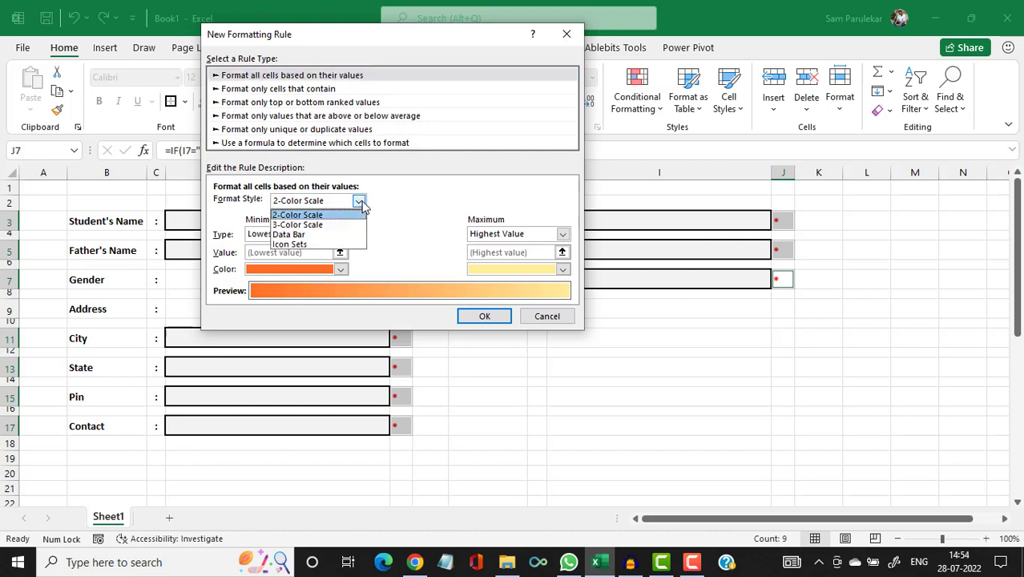
pyautogui.click(337, 245)
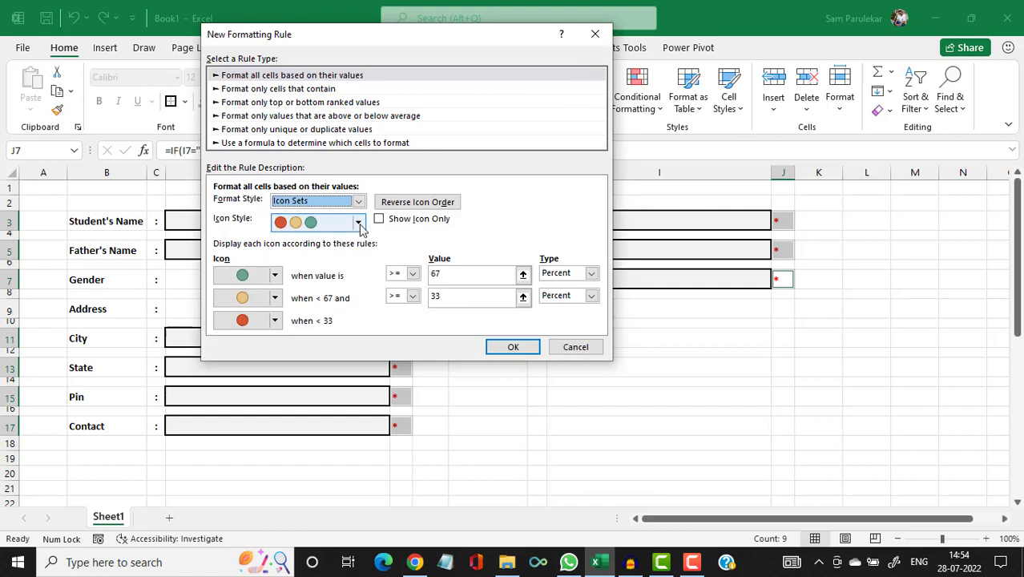
# Set the first icon to a green check mark and the other two to No Cell Icon.
pyautogui.click(359, 224)
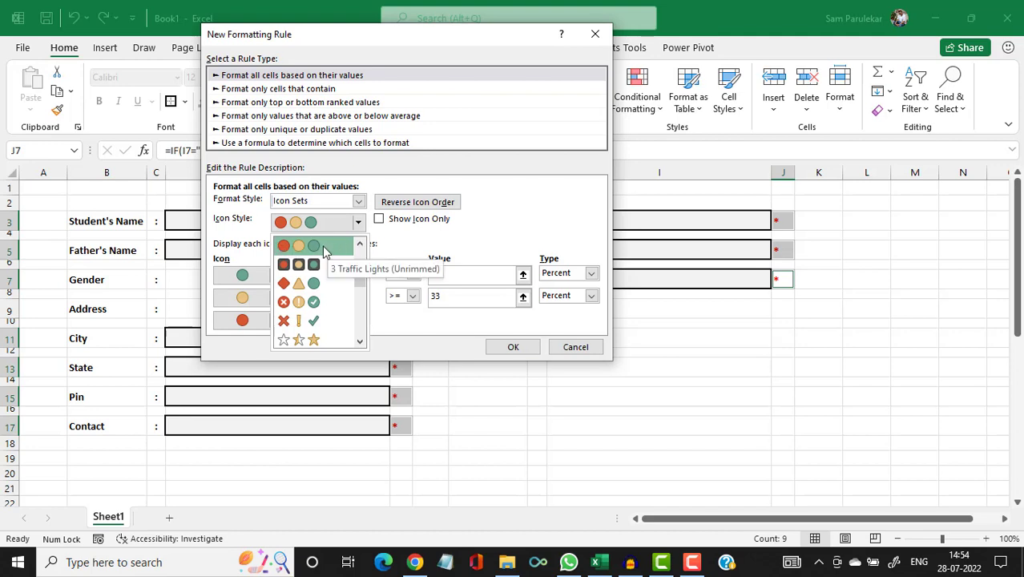
pyautogui.click(403, 251)
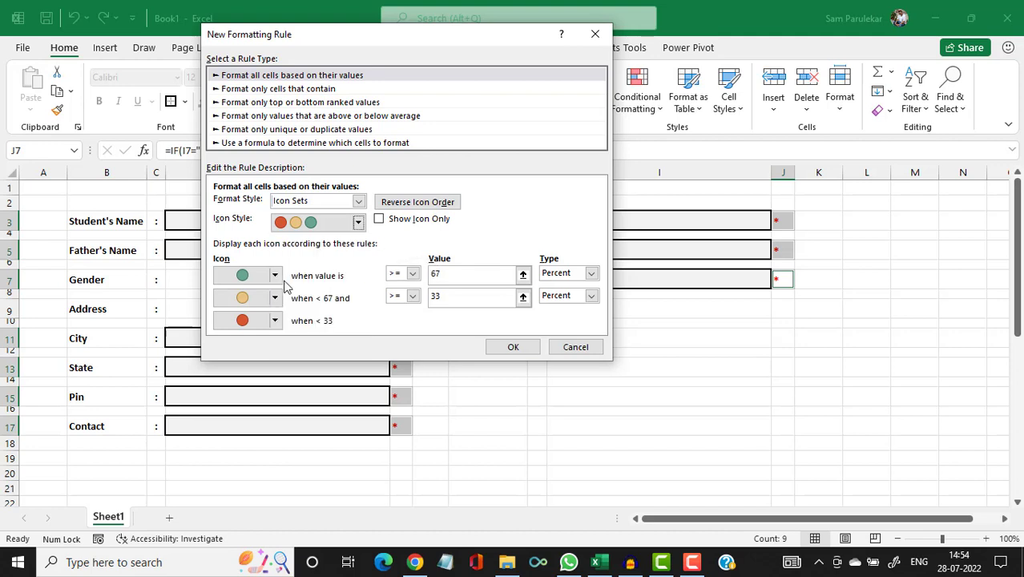
pyautogui.click(275, 275)
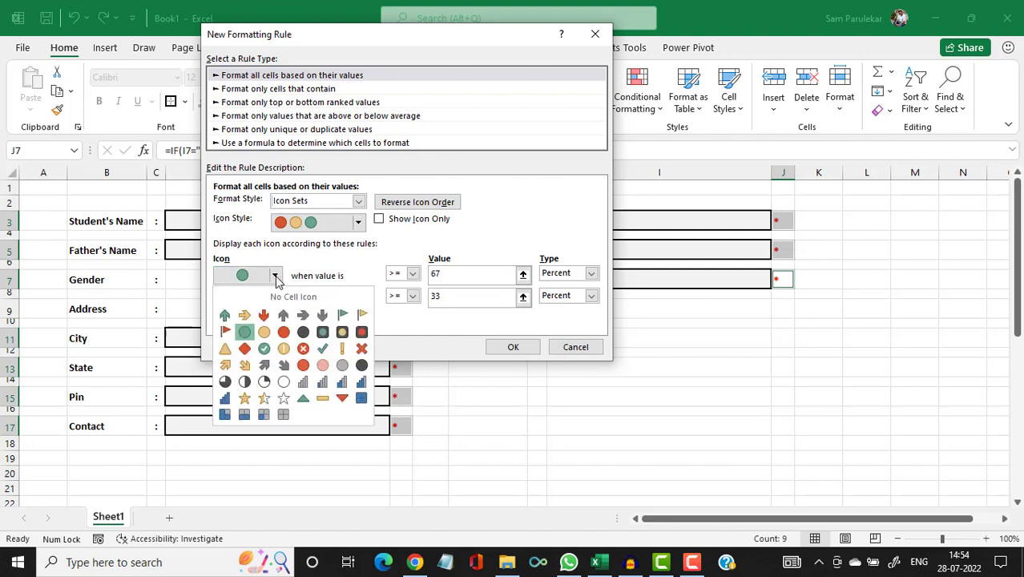
pyautogui.click(322, 349)
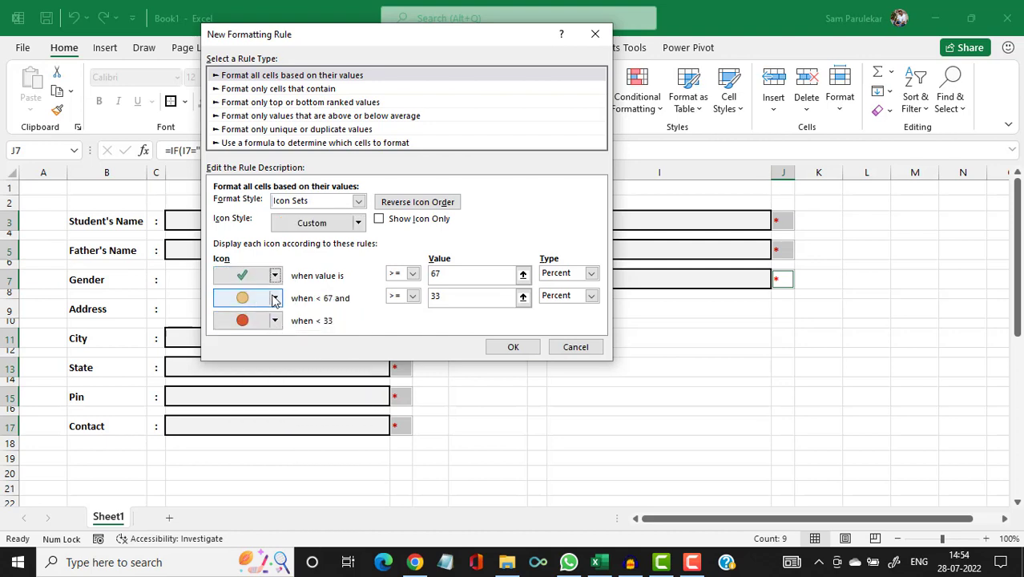
pyautogui.click(275, 298)
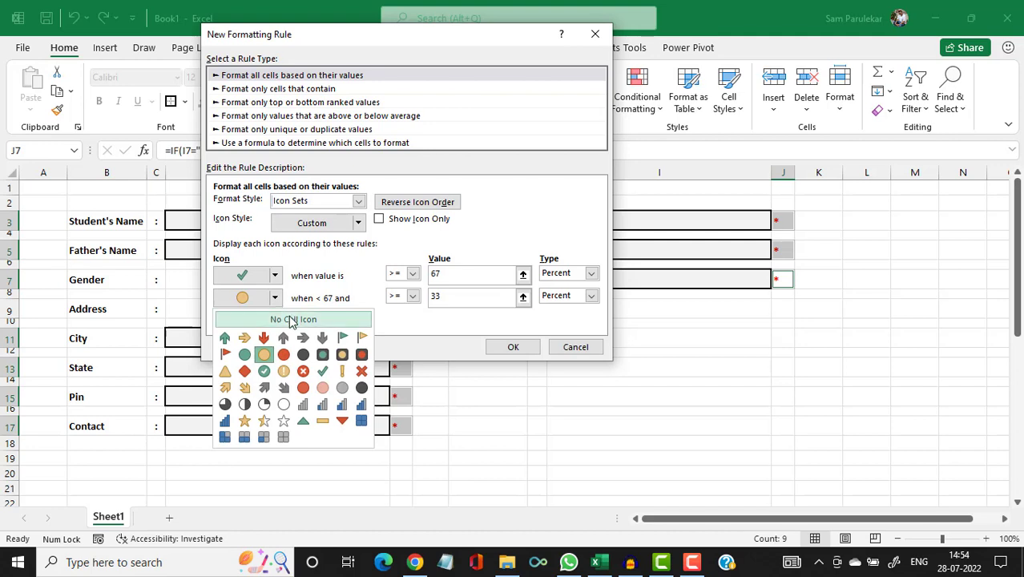
pyautogui.click(291, 319)
pyautogui.click(275, 321)
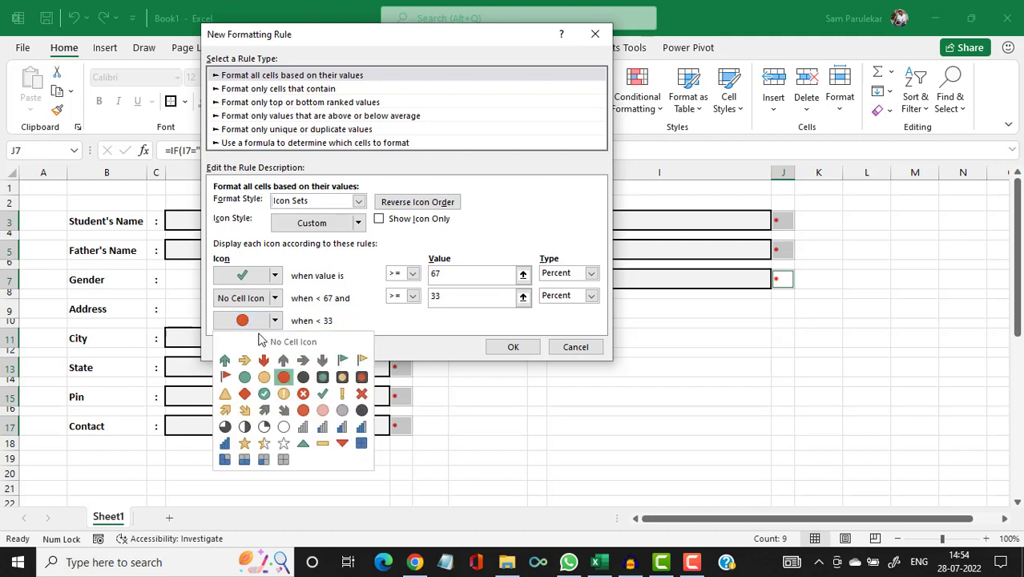
pyautogui.click(287, 341)
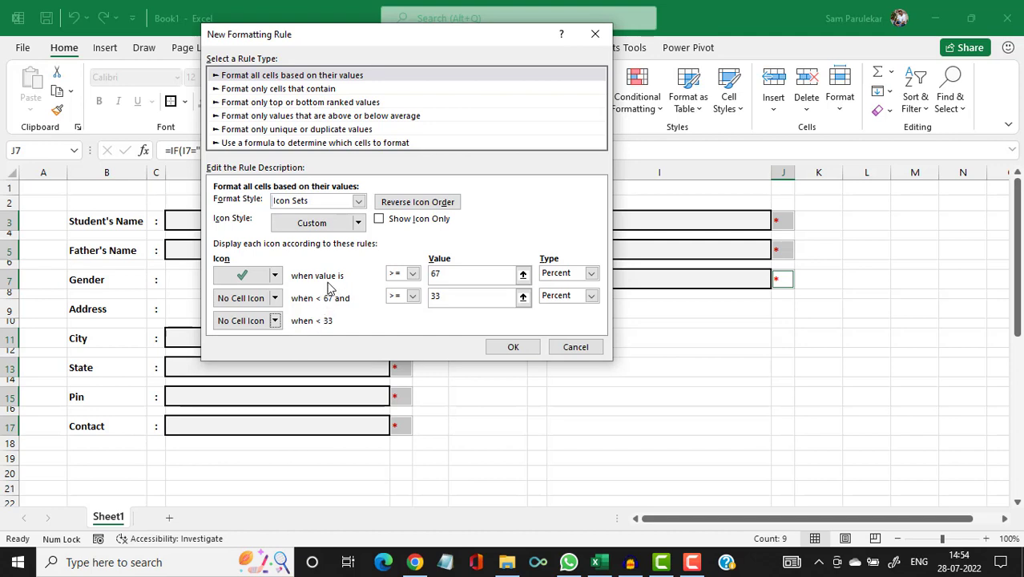
# Set the icon thresholds to 1 and 0 and apply the rule.
pyautogui.click(456, 272)
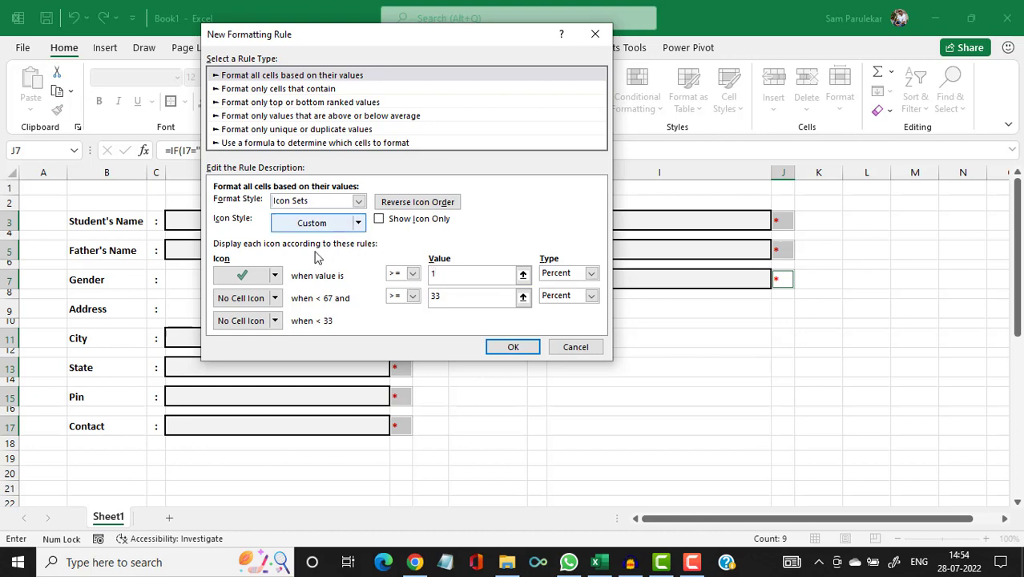
pyautogui.click(470, 297)
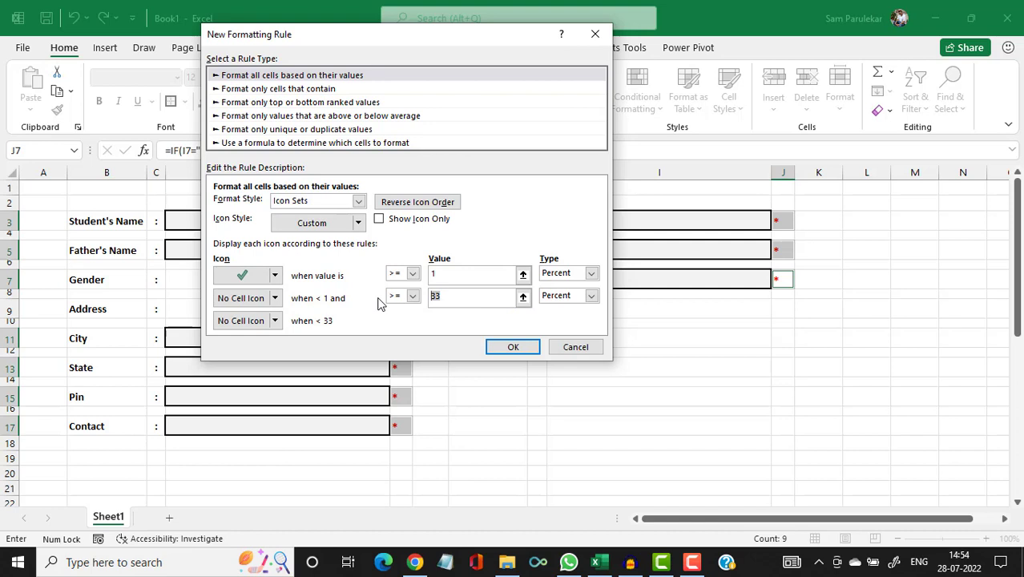
pyautogui.press('BackSpace')
pyautogui.click(510, 350)
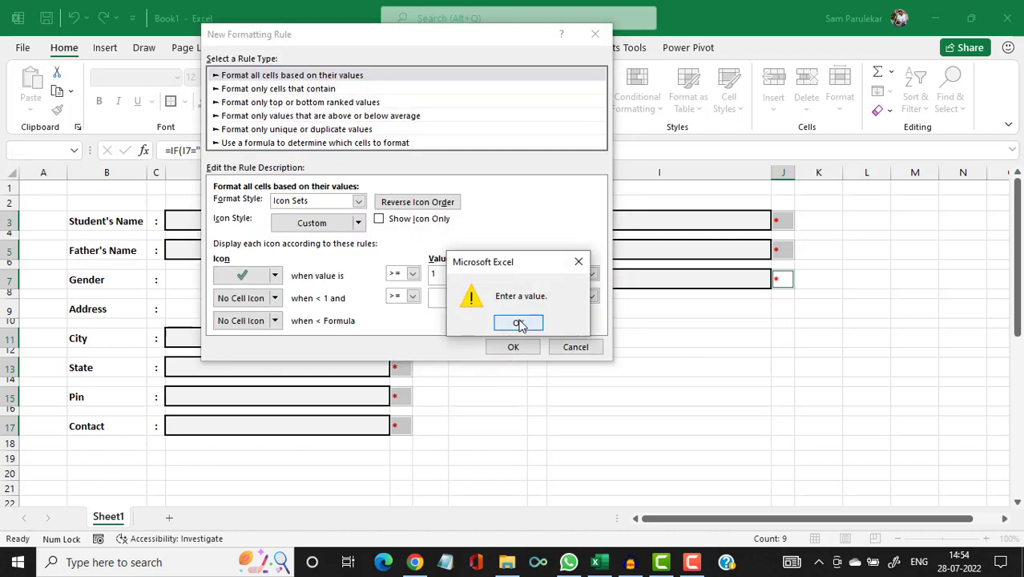
pyautogui.click(519, 321)
pyautogui.click(453, 298)
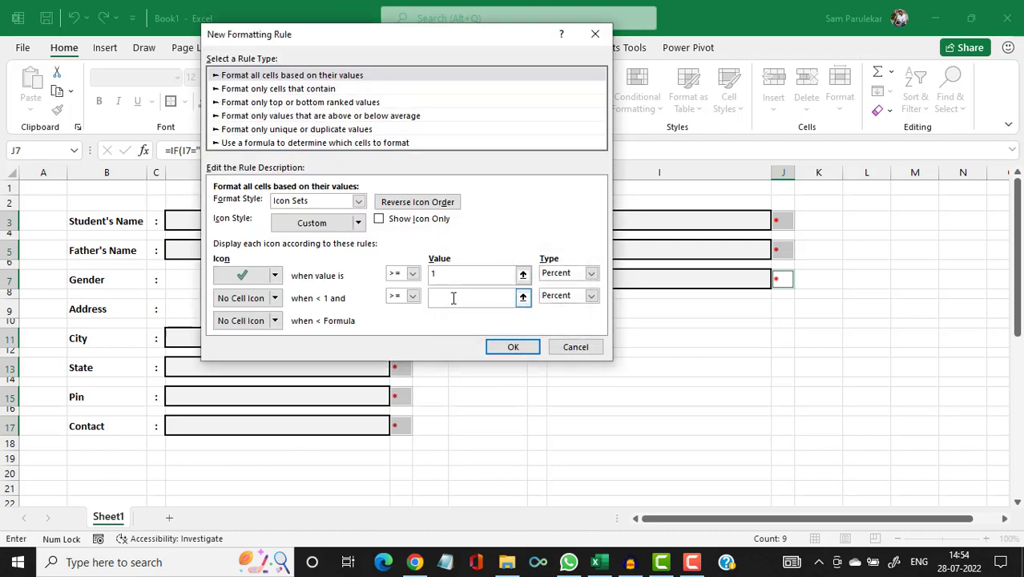
pyautogui.click(498, 353)
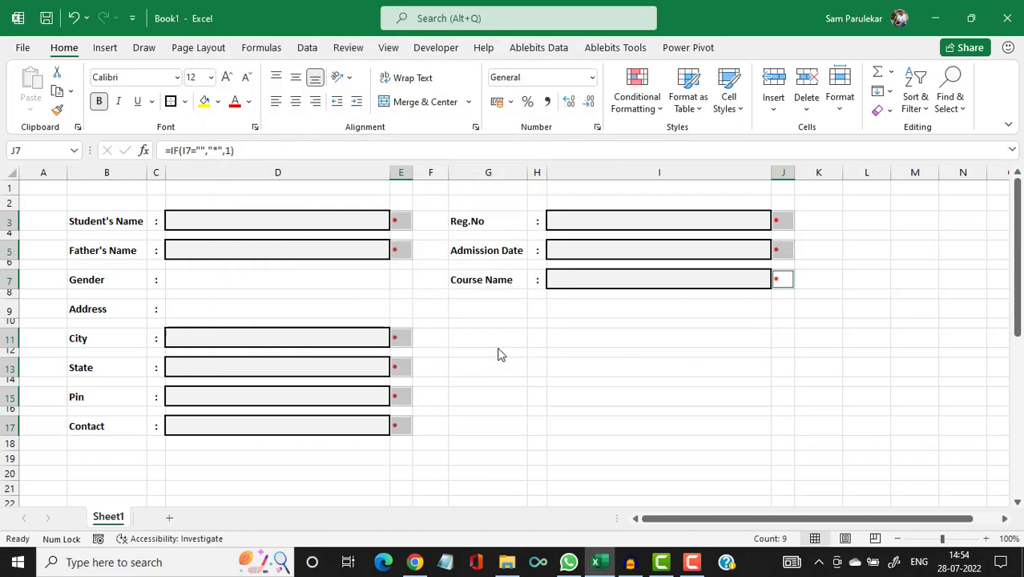
# Enter a test student's name in D3 and a test father's name in D5.
pyautogui.click(225, 219)
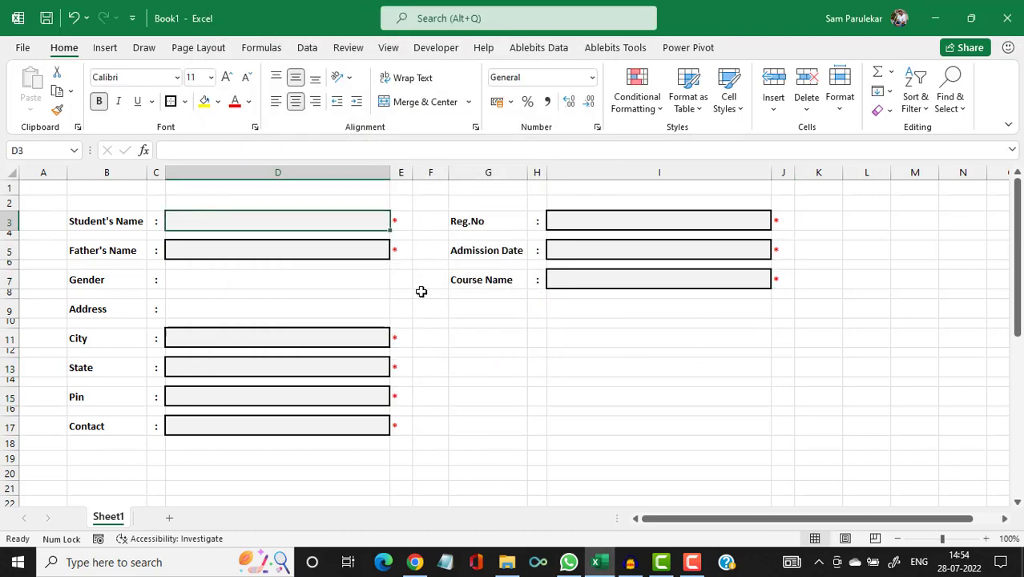
pyautogui.write('Amit')
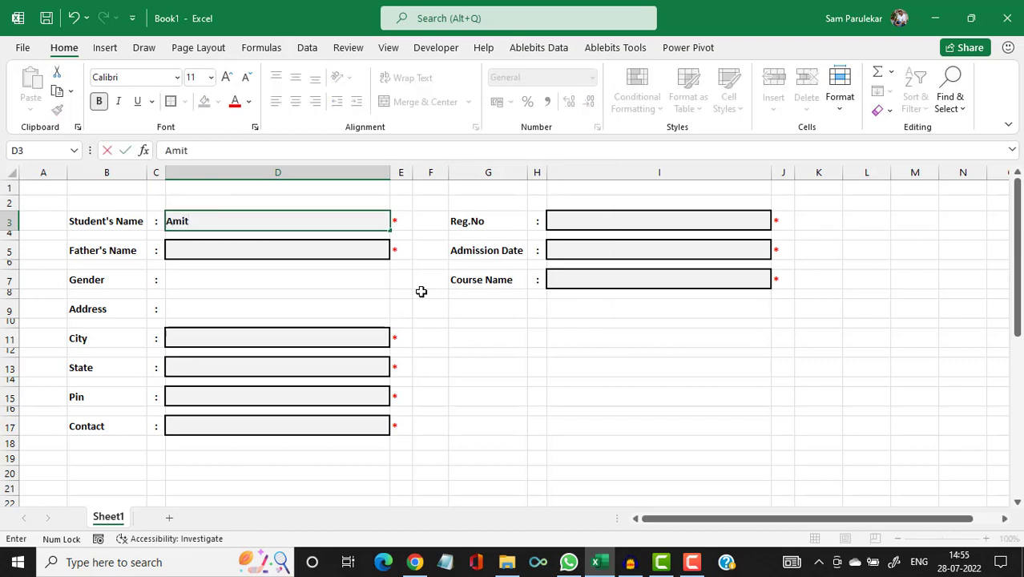
pyautogui.press('Return')
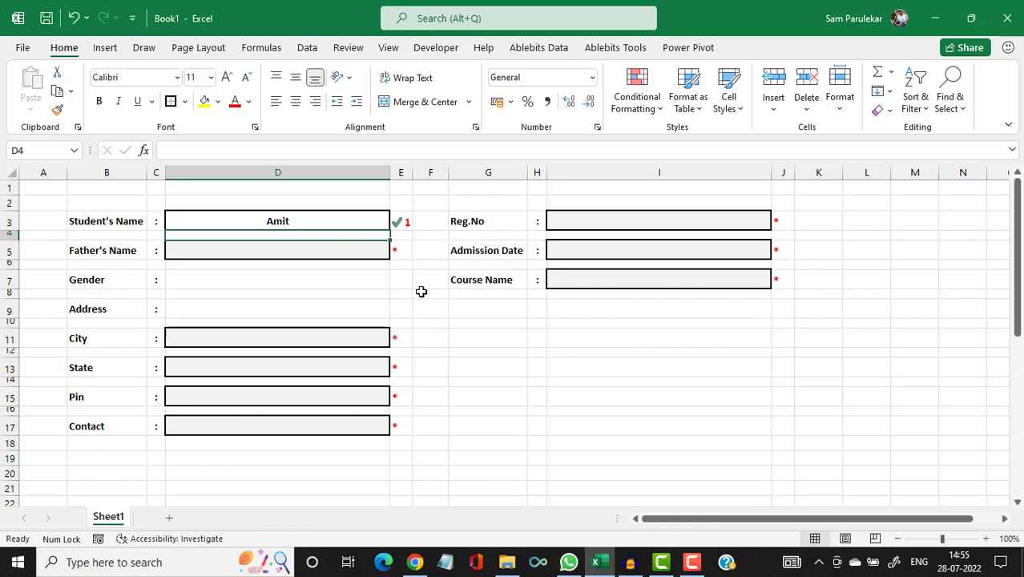
pyautogui.click(183, 243)
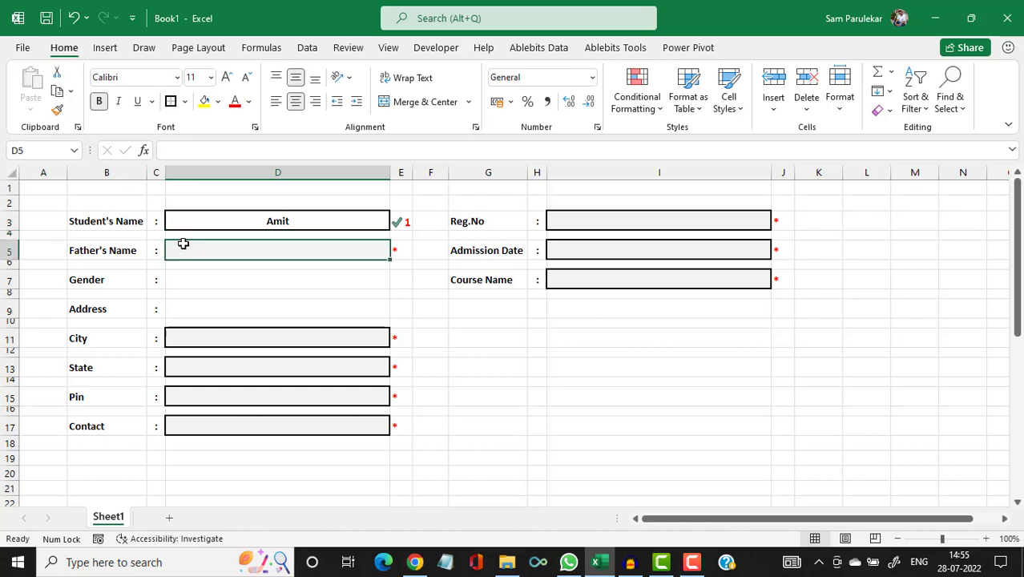
pyautogui.write('Sh')
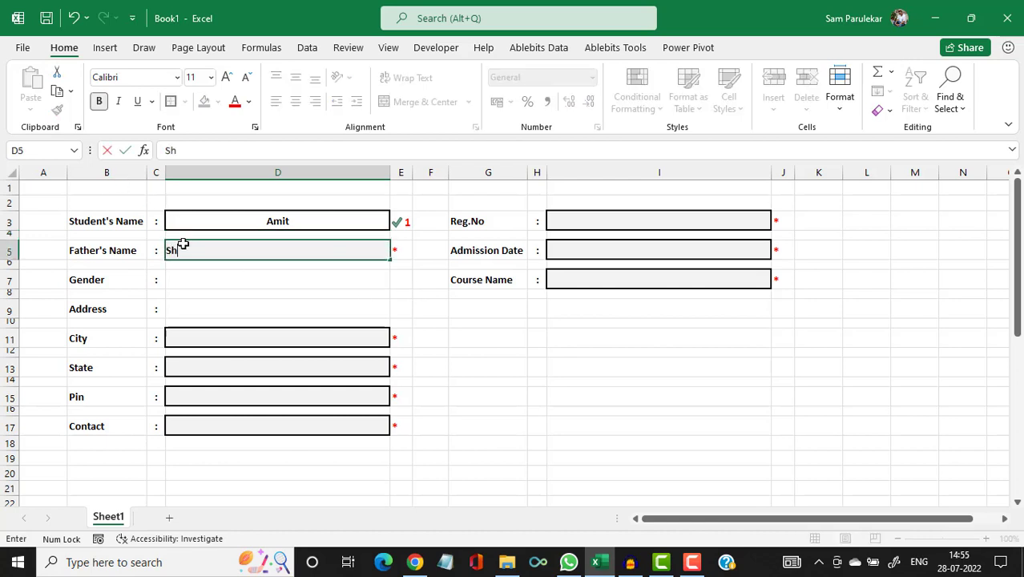
pyautogui.write('riniwas')
pyautogui.press('Return')
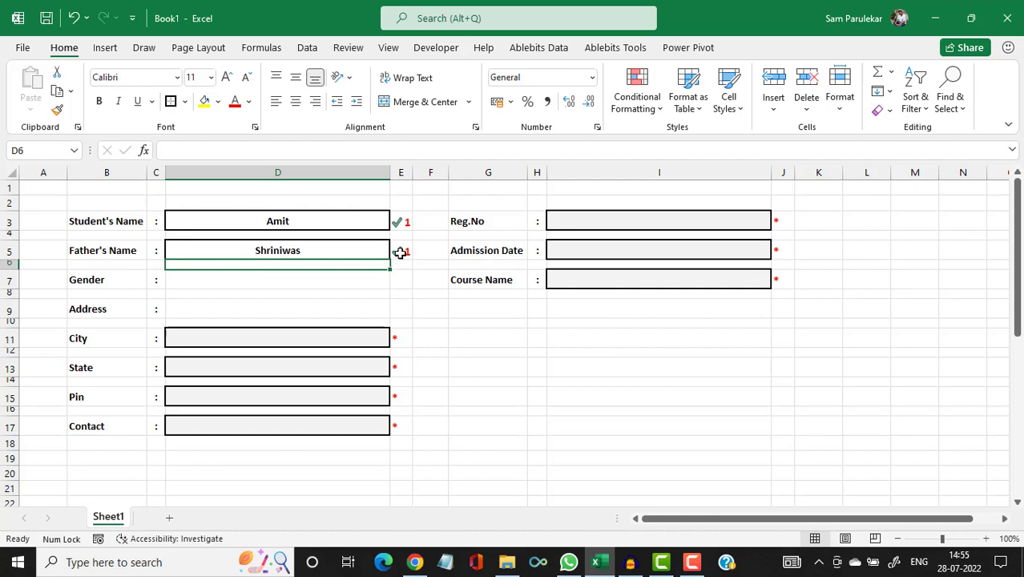
# Delete the test names from D3 and D5.
pyautogui.click(316, 230)
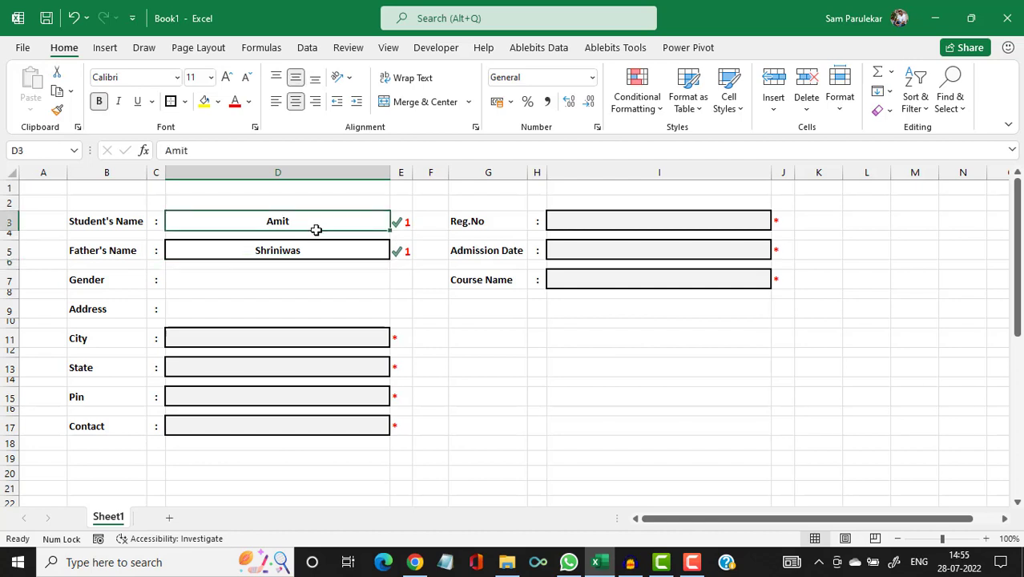
pyautogui.press('Delete')
pyautogui.click(298, 249)
pyautogui.press('Delete')
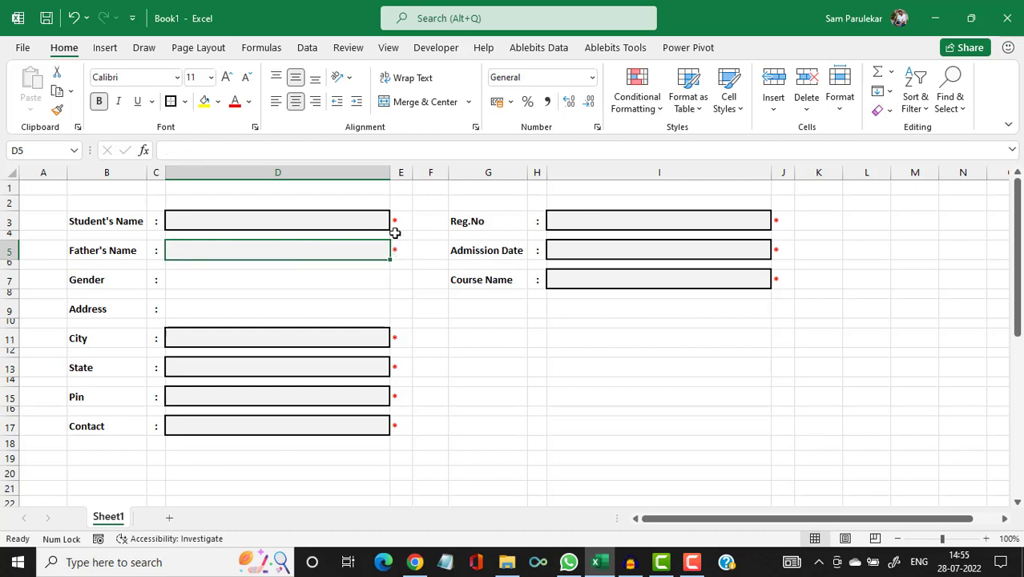
# Multi-select marker cells E3, E5, E11, E13, E15, E17, J3, J5 and J7.
pyautogui.click(398, 222)
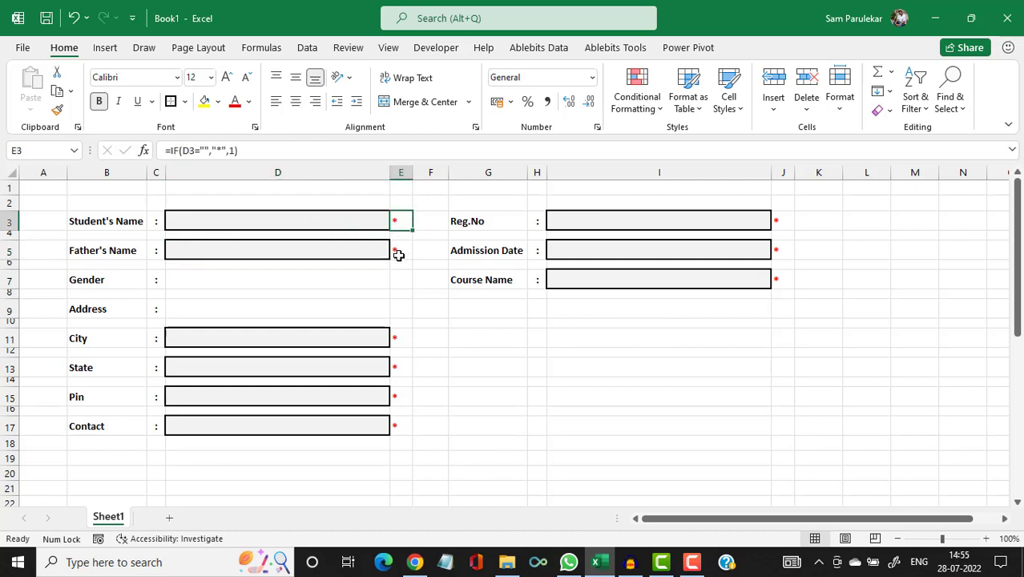
pyautogui.keyDown('ctrl'); pyautogui.click(395, 250); pyautogui.keyUp('ctrl')
pyautogui.keyDown('ctrl'); pyautogui.click(397, 340); pyautogui.keyUp('ctrl')
pyautogui.keyDown('ctrl'); pyautogui.click(395, 367); pyautogui.keyUp('ctrl')
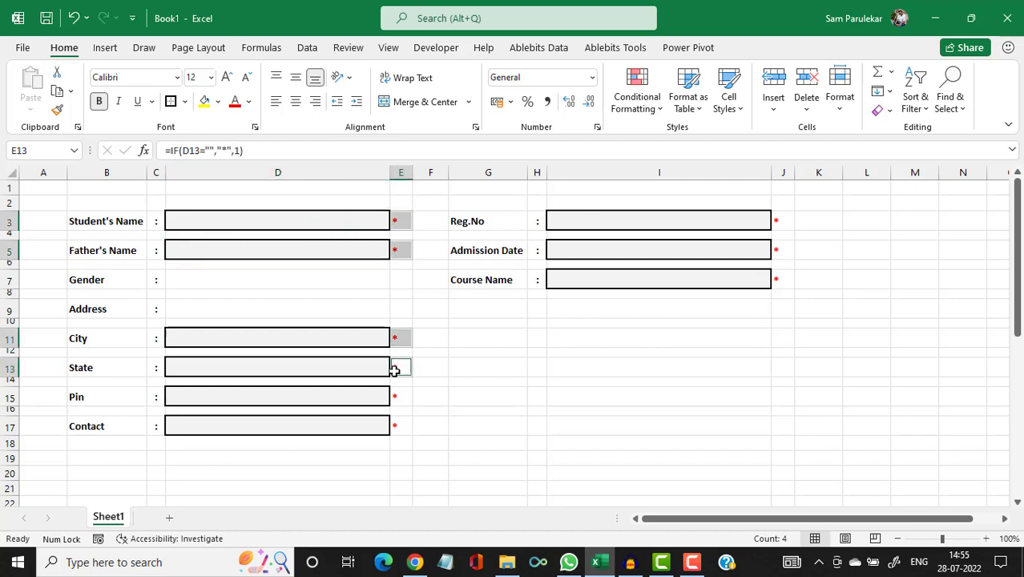
pyautogui.keyDown('ctrl'); pyautogui.click(397, 398); pyautogui.keyUp('ctrl')
pyautogui.keyDown('ctrl'); pyautogui.click(397, 425); pyautogui.keyUp('ctrl')
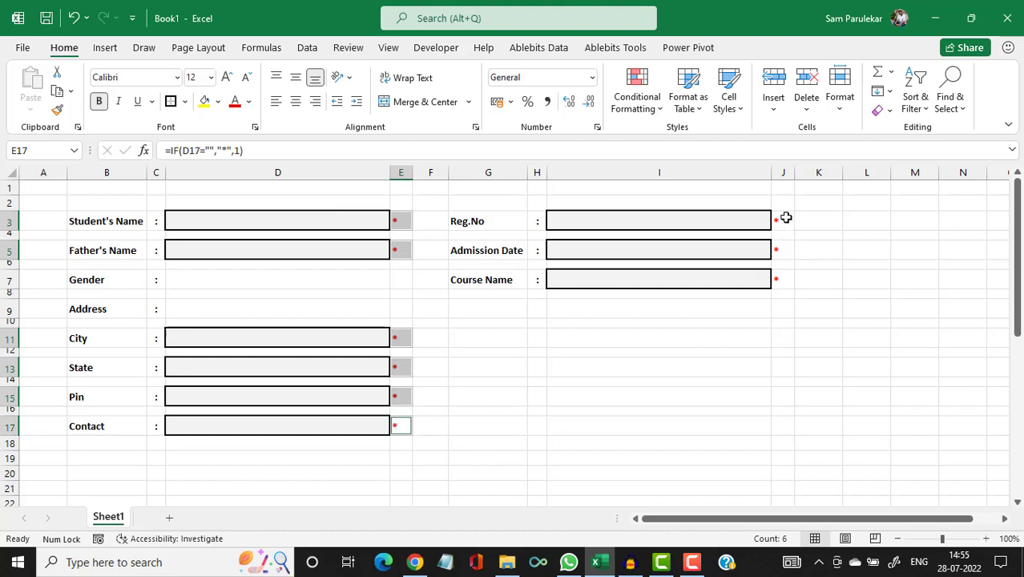
pyautogui.keyDown('ctrl'); pyautogui.click(782, 221); pyautogui.keyUp('ctrl')
pyautogui.keyDown('ctrl'); pyautogui.click(781, 253); pyautogui.keyUp('ctrl')
pyautogui.keyDown('ctrl'); pyautogui.click(781, 282); pyautogui.keyUp('ctrl')
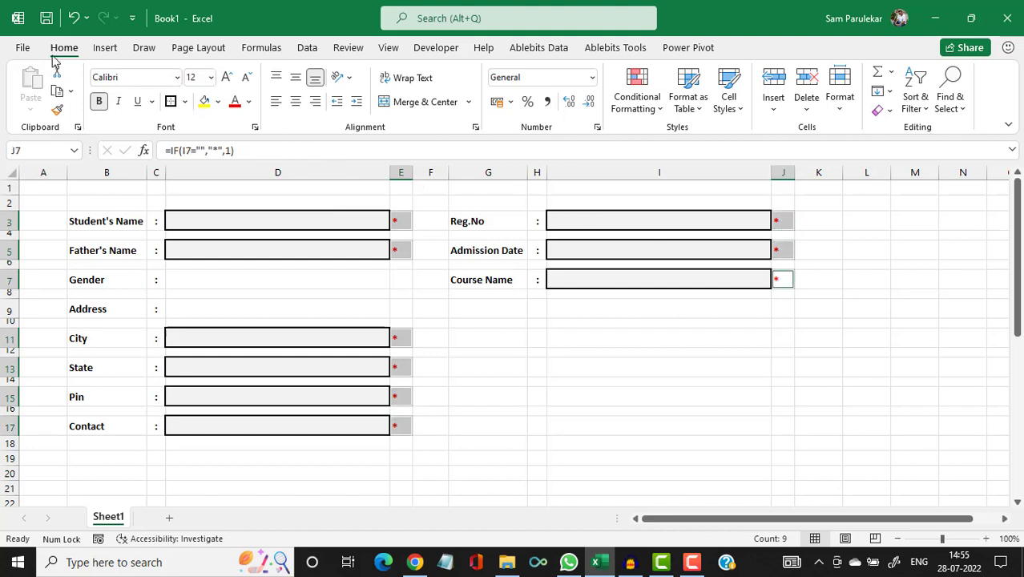
# Edit the Icon Set rule in Manage Rules to turn on Show Icon Only.
pyautogui.click(660, 112)
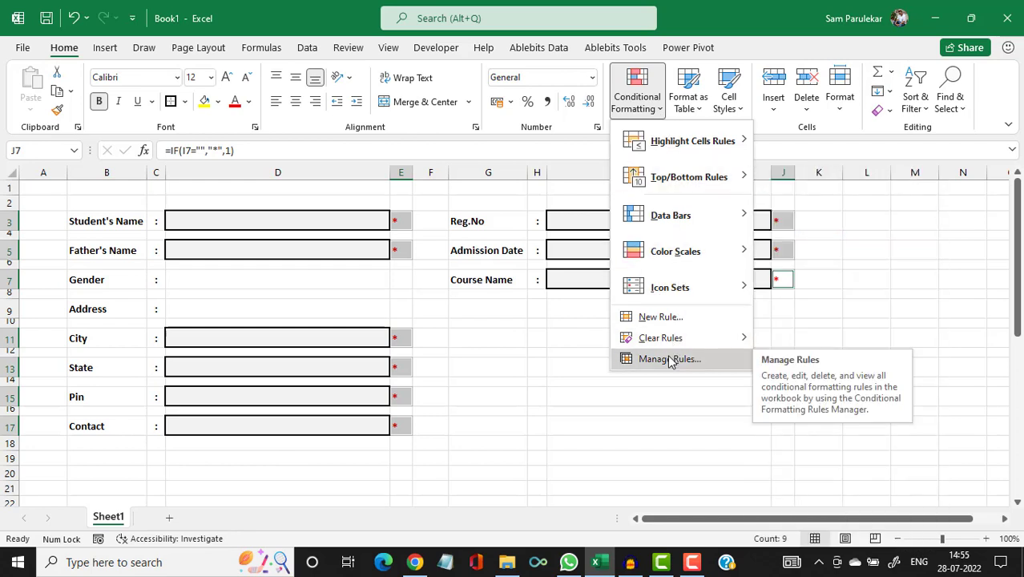
pyautogui.click(670, 360)
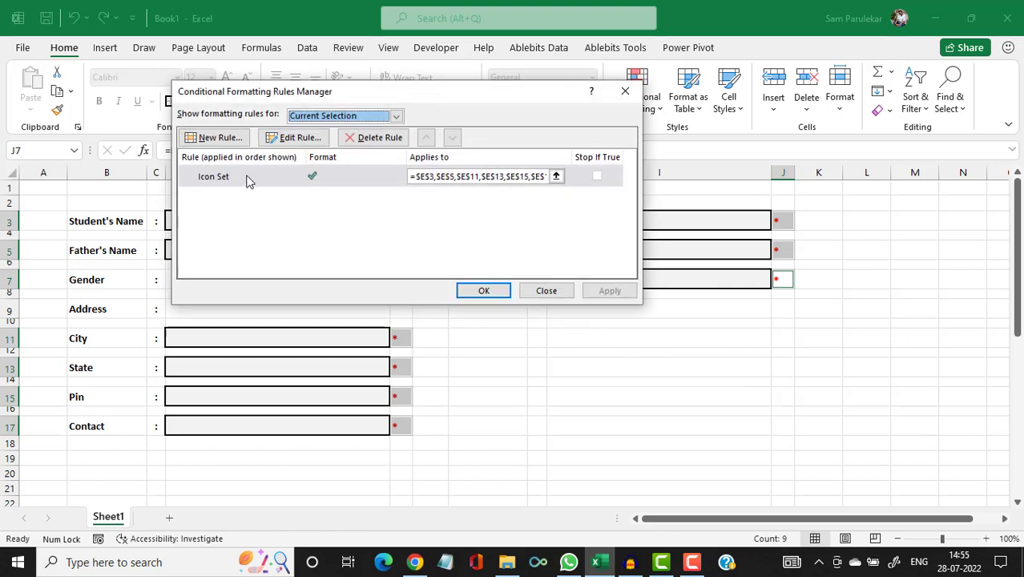
pyautogui.doubleClick(241, 180)
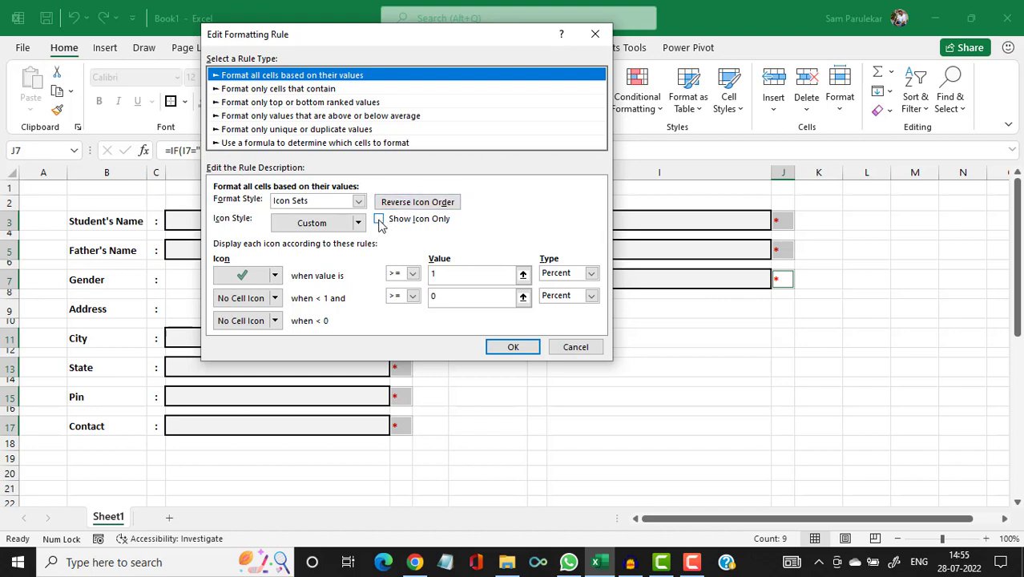
pyautogui.click(380, 221)
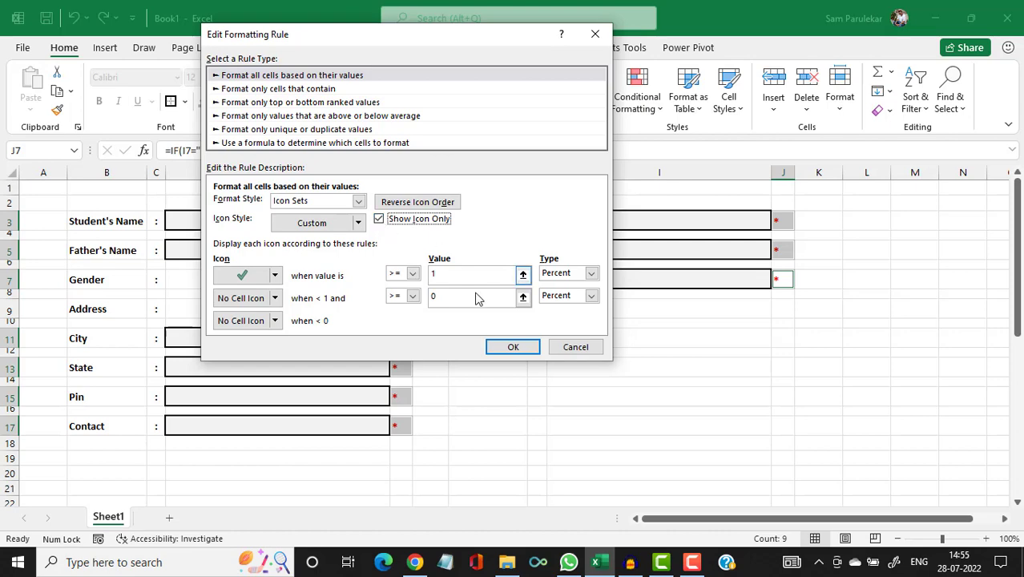
pyautogui.click(517, 347)
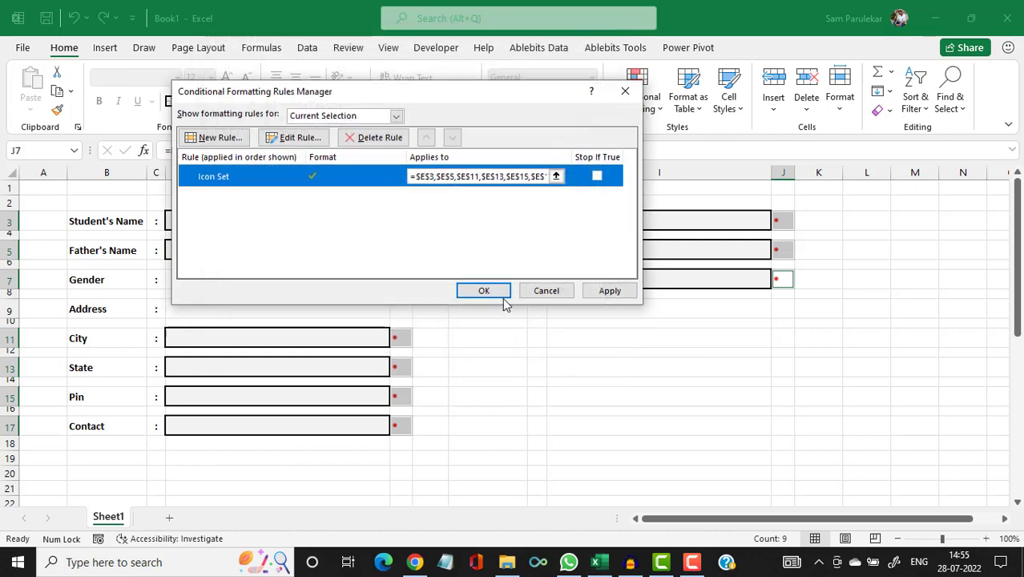
pyautogui.click(500, 293)
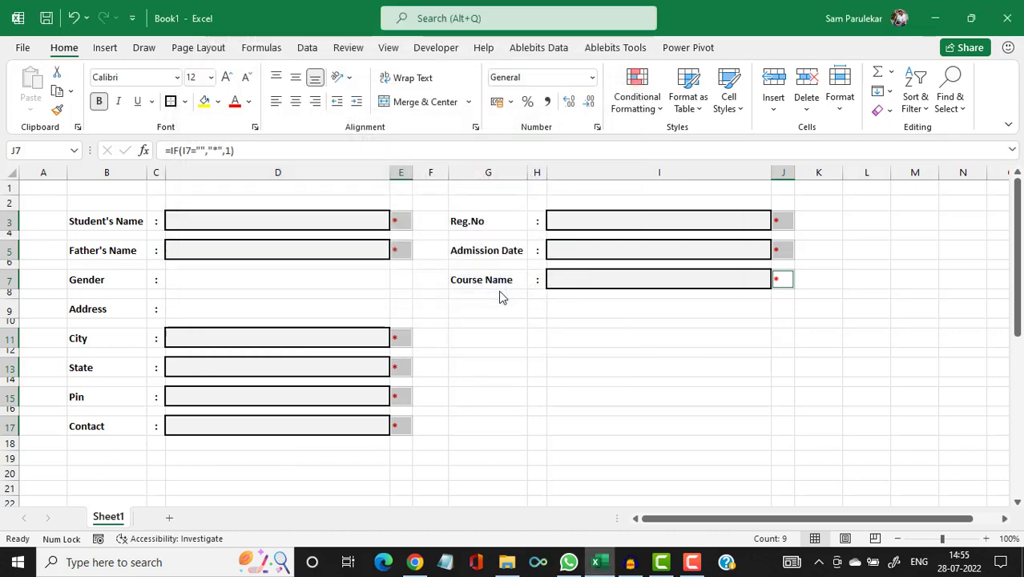
# Enter a sample student's name in D3 and a sample father's name in D5.
pyautogui.click(486, 334)
pyautogui.click(278, 220)
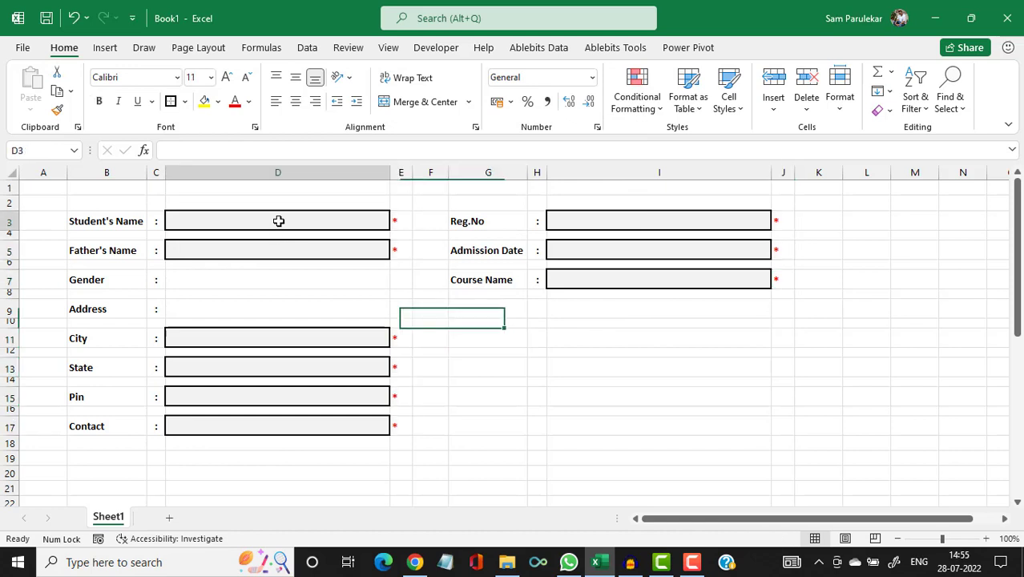
pyautogui.write('Am')
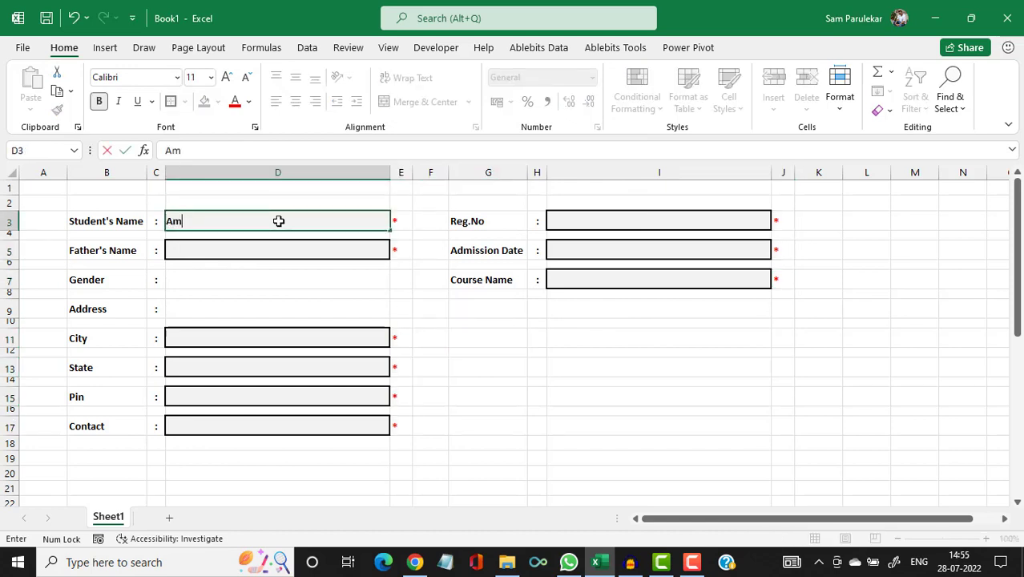
pyautogui.write('it')
pyautogui.press('Return')
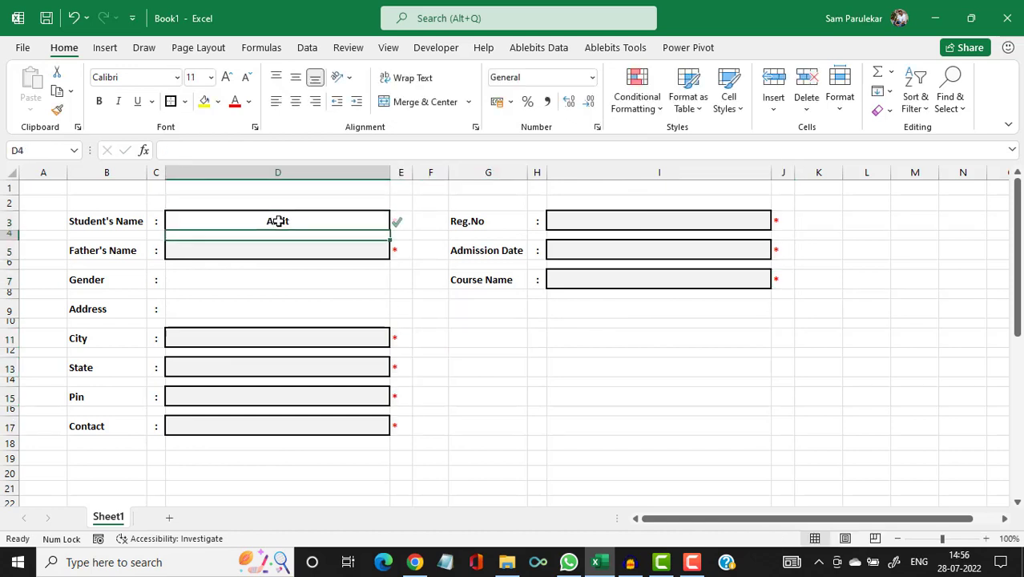
pyautogui.click(234, 253)
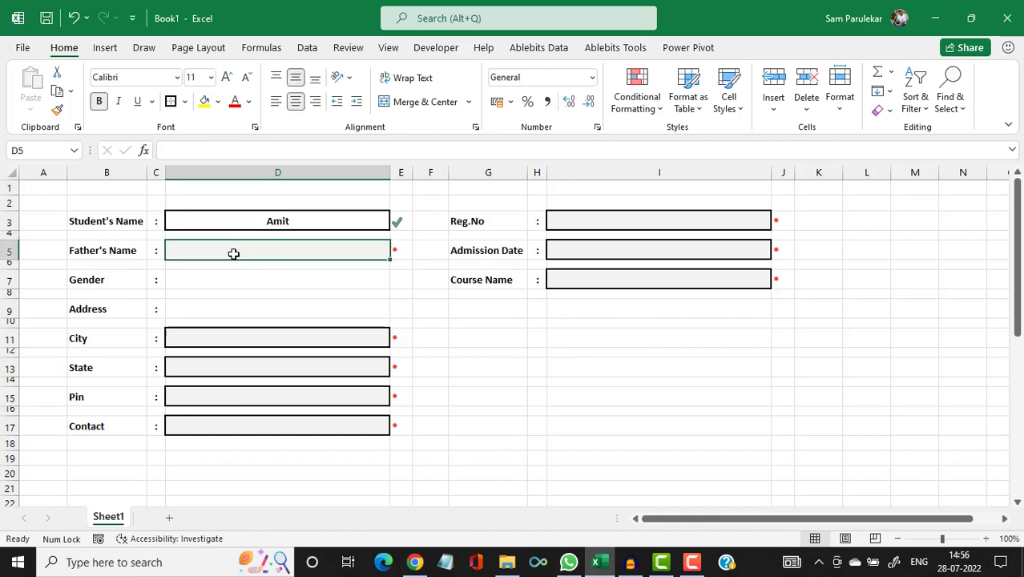
pyautogui.write('Shr')
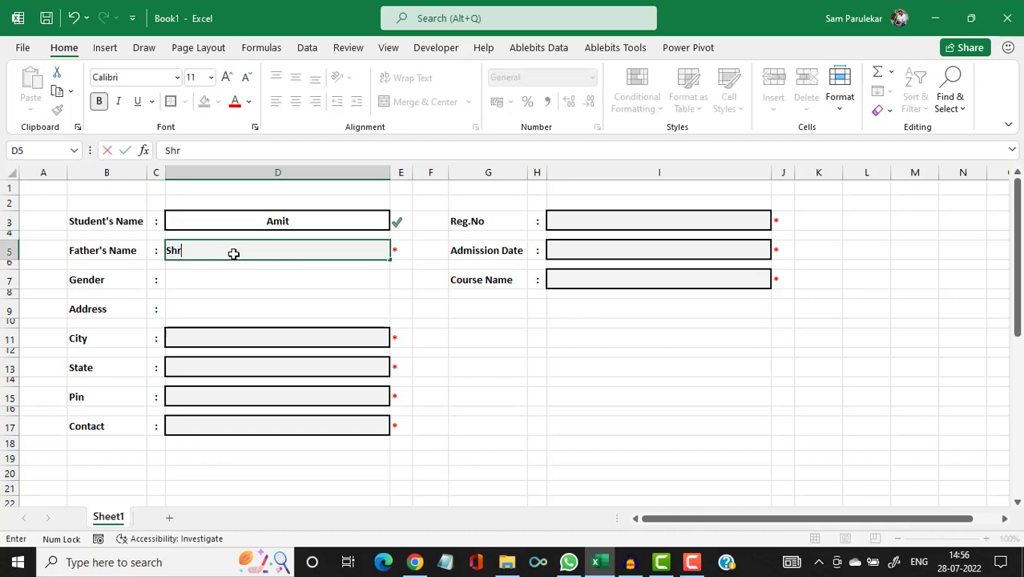
pyautogui.write('iniwas')
pyautogui.press('Return')
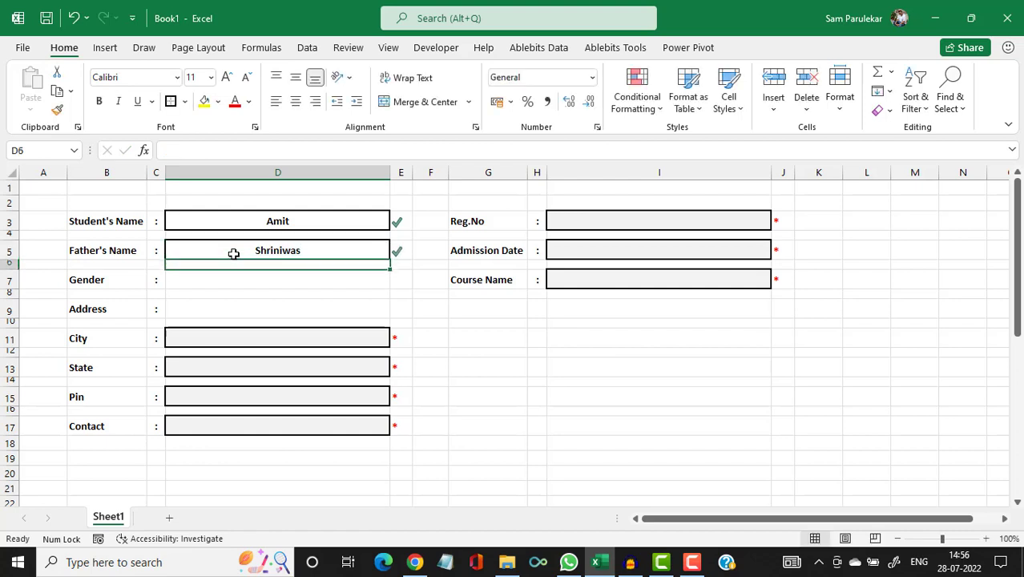
pyautogui.click(339, 218)
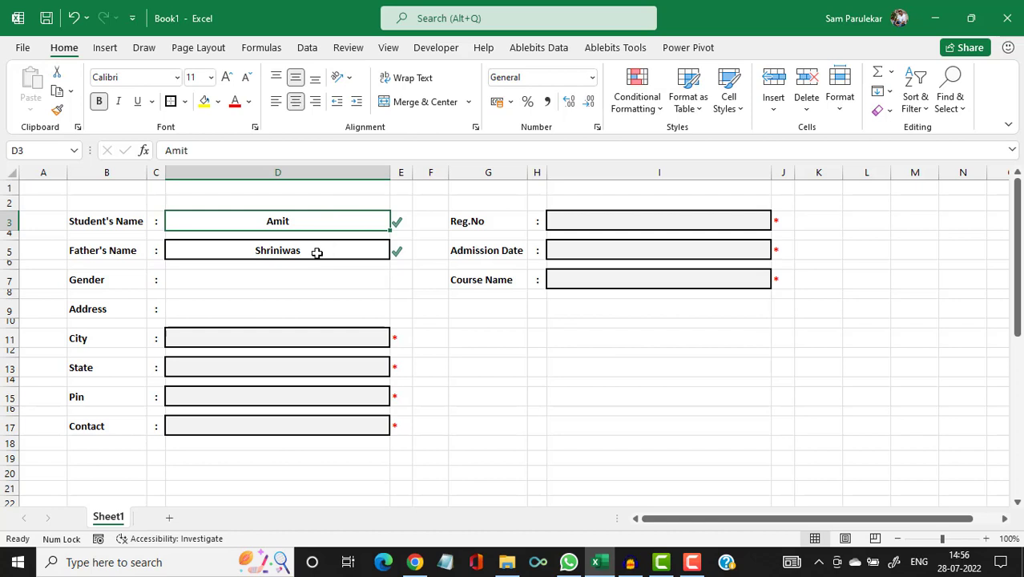
# Multi-select all nine marker cells E3, E5, E11, E13, E15, E17, J3, J5, J7.
pyautogui.click(400, 220)
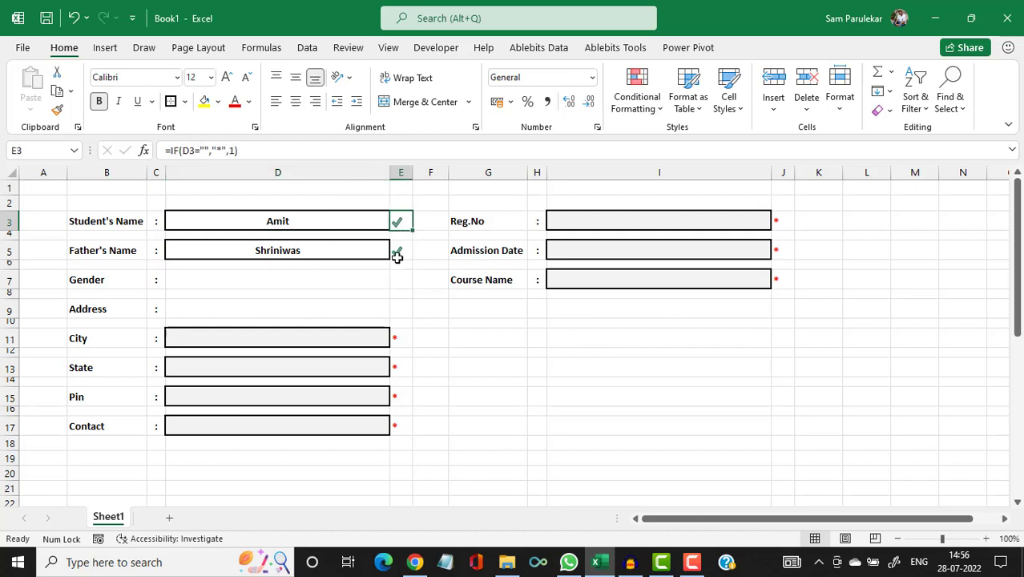
pyautogui.keyDown('ctrl'); pyautogui.click(401, 250); pyautogui.keyUp('ctrl')
pyautogui.keyDown('ctrl'); pyautogui.click(401, 337); pyautogui.keyUp('ctrl')
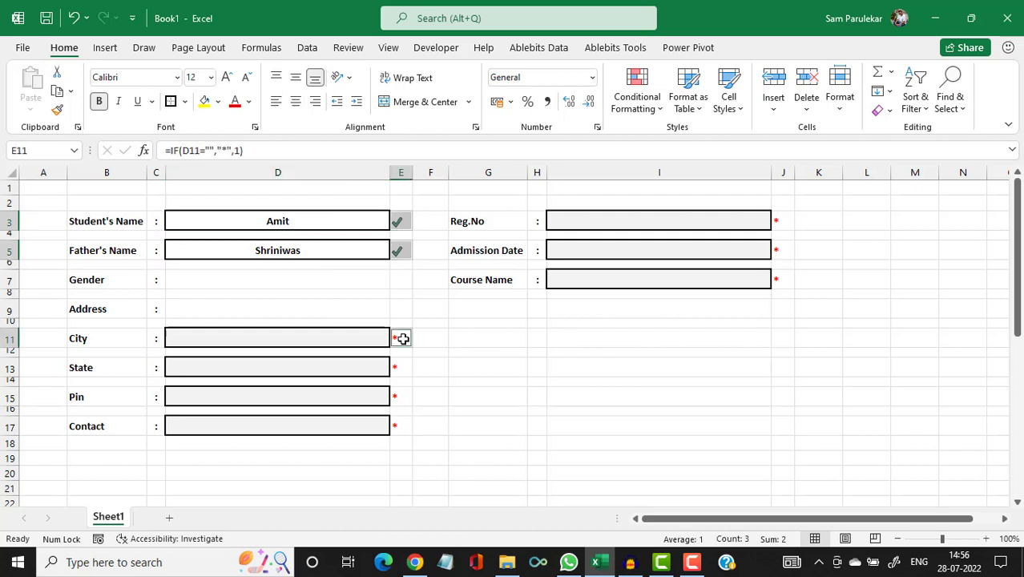
pyautogui.keyDown('ctrl'); pyautogui.click(400, 367); pyautogui.keyUp('ctrl')
pyautogui.keyDown('ctrl'); pyautogui.click(401, 395); pyautogui.keyUp('ctrl')
pyautogui.keyDown('ctrl'); pyautogui.click(399, 426); pyautogui.keyUp('ctrl')
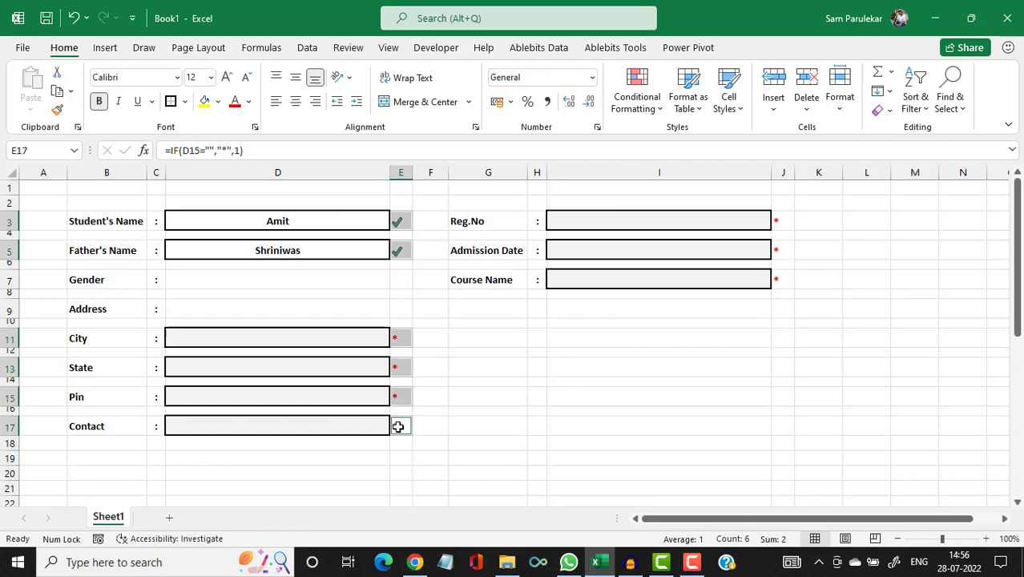
pyautogui.keyDown('ctrl'); pyautogui.click(776, 221); pyautogui.keyUp('ctrl')
pyautogui.keyDown('ctrl'); pyautogui.click(777, 250); pyautogui.keyUp('ctrl')
pyautogui.keyDown('ctrl'); pyautogui.click(777, 277); pyautogui.keyUp('ctrl')
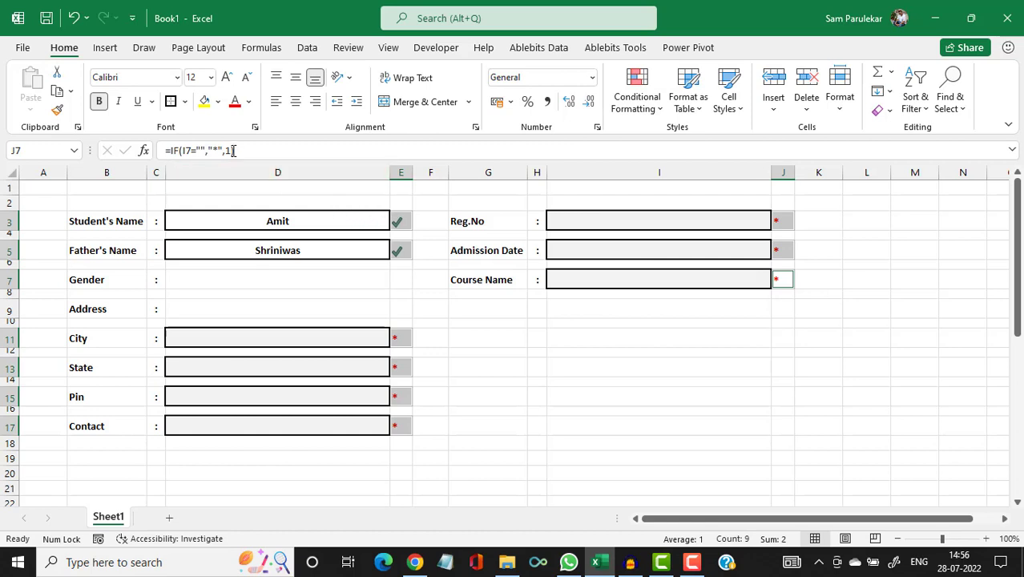
# Set the marker cells to font size 14, middle-aligned and centred.
pyautogui.click(228, 78)
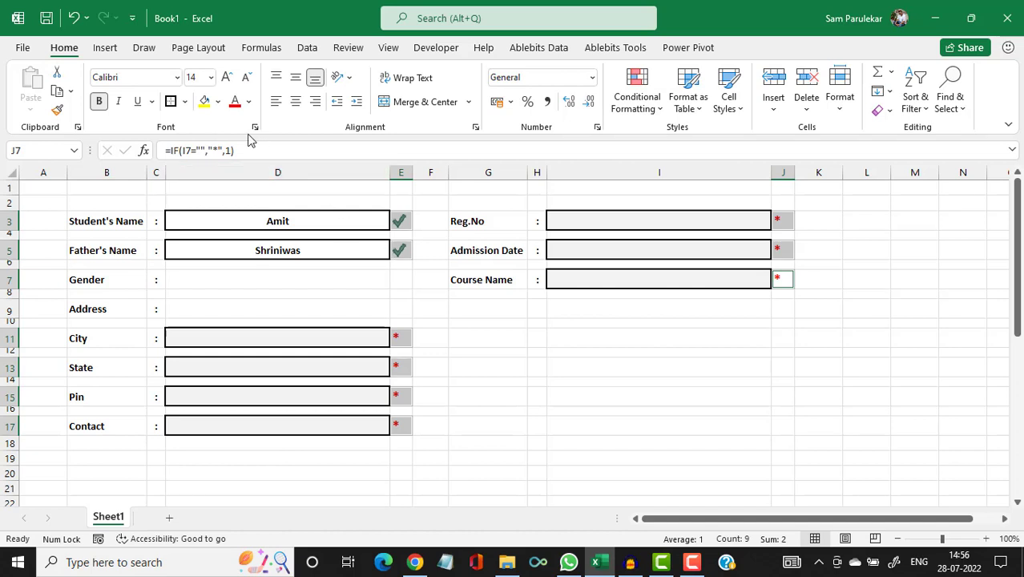
pyautogui.click(296, 82)
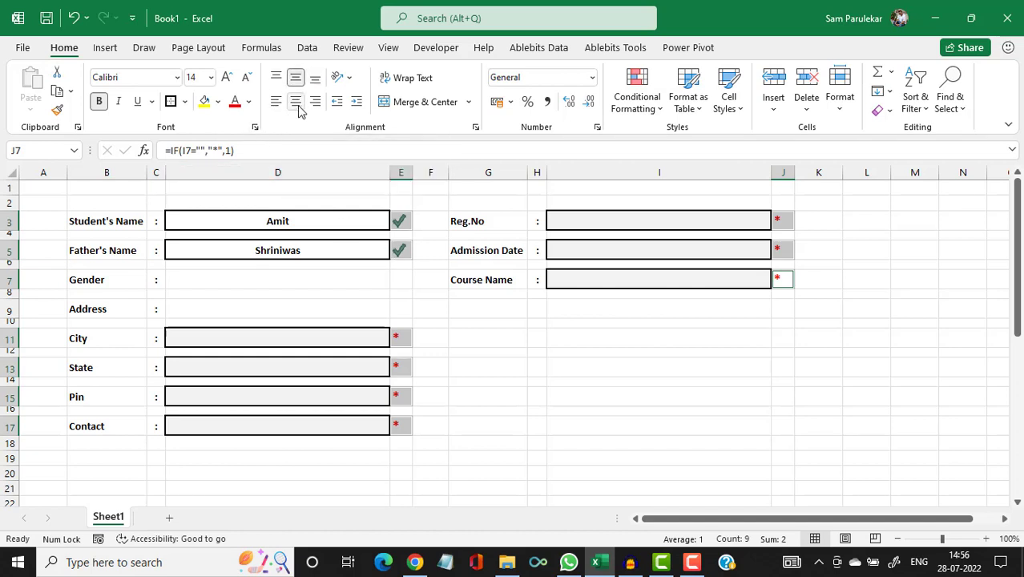
pyautogui.click(298, 108)
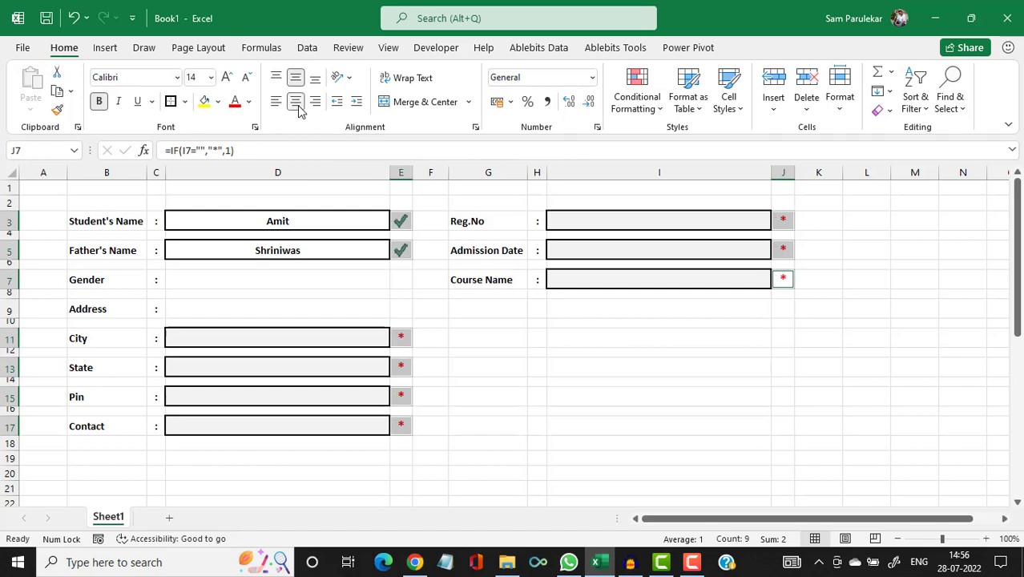
# Clear the sample names from D3 and D5.
pyautogui.click(472, 340)
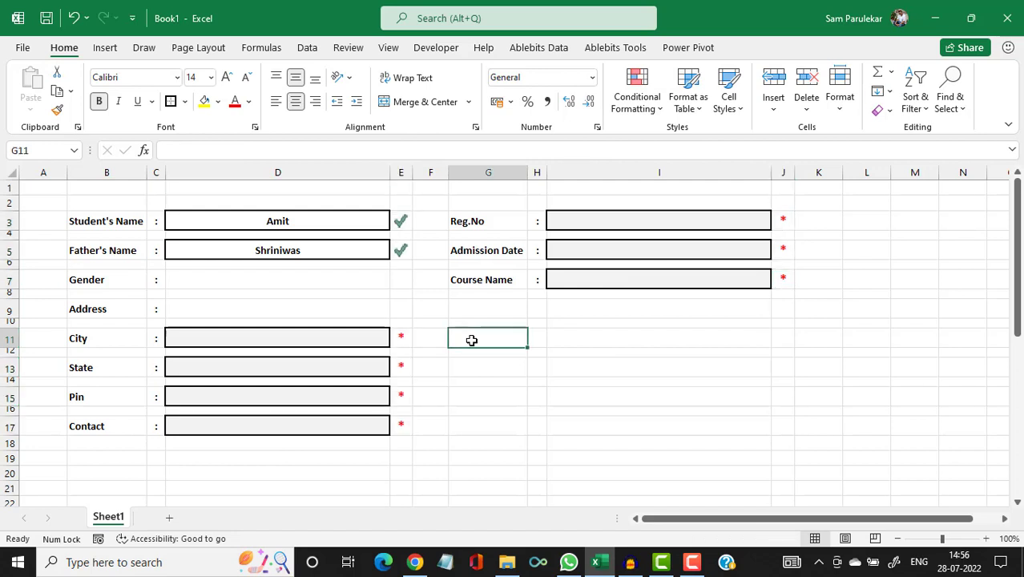
pyautogui.click(326, 222)
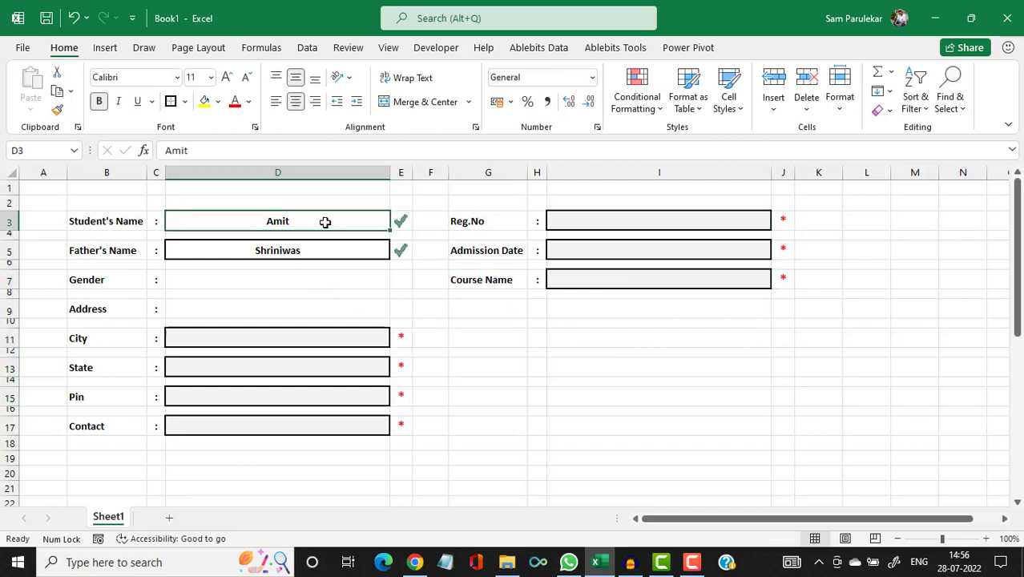
pyautogui.press('Delete')
pyautogui.click(317, 251)
pyautogui.press('Delete')
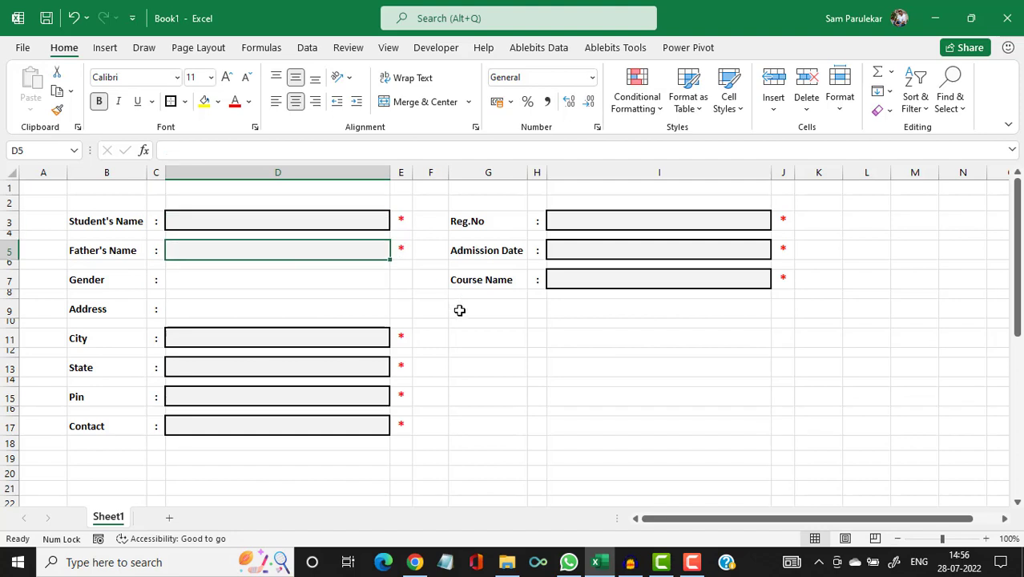
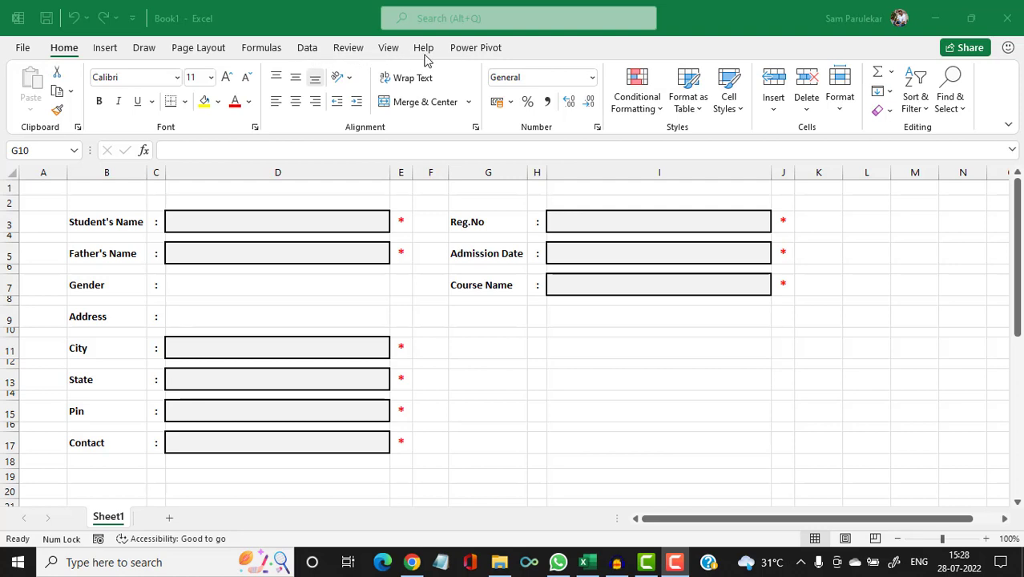
# Enable the Developer tab in Excel Options' Customize Ribbon and switch to it.
pyautogui.click(23, 49)
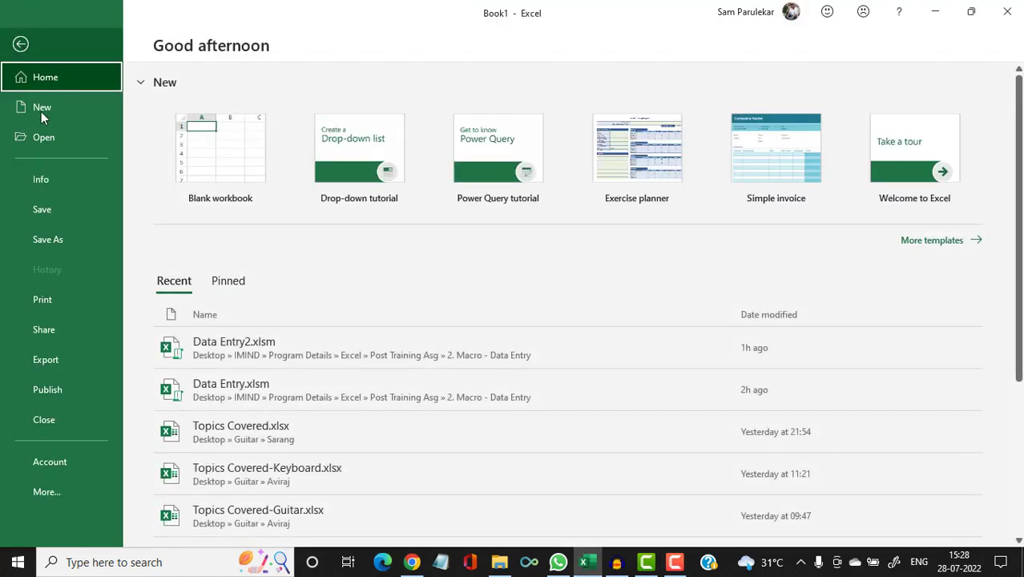
pyautogui.click(47, 494)
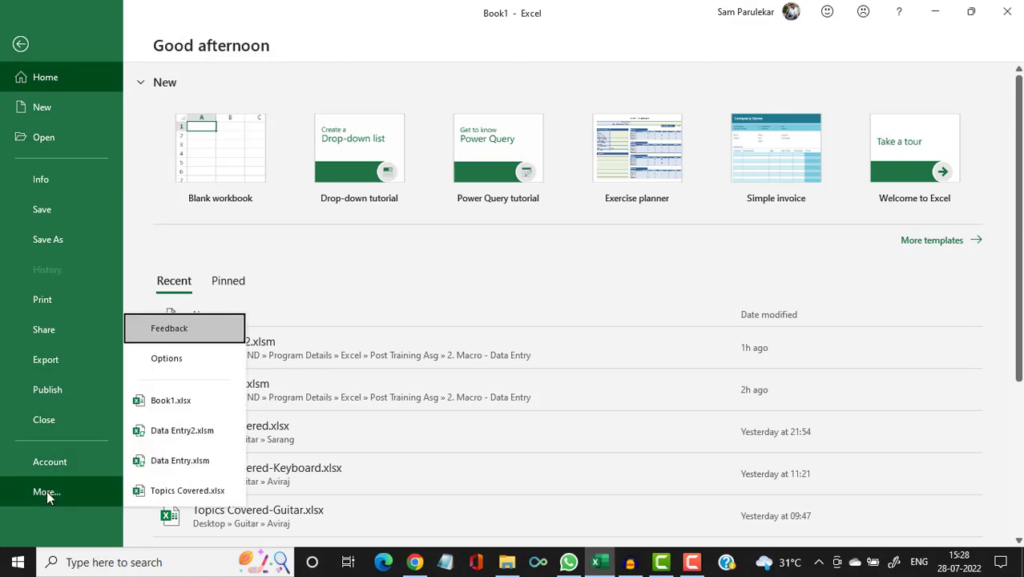
pyautogui.click(179, 366)
pyautogui.hotkey('alt', 'f')
pyautogui.press('t')
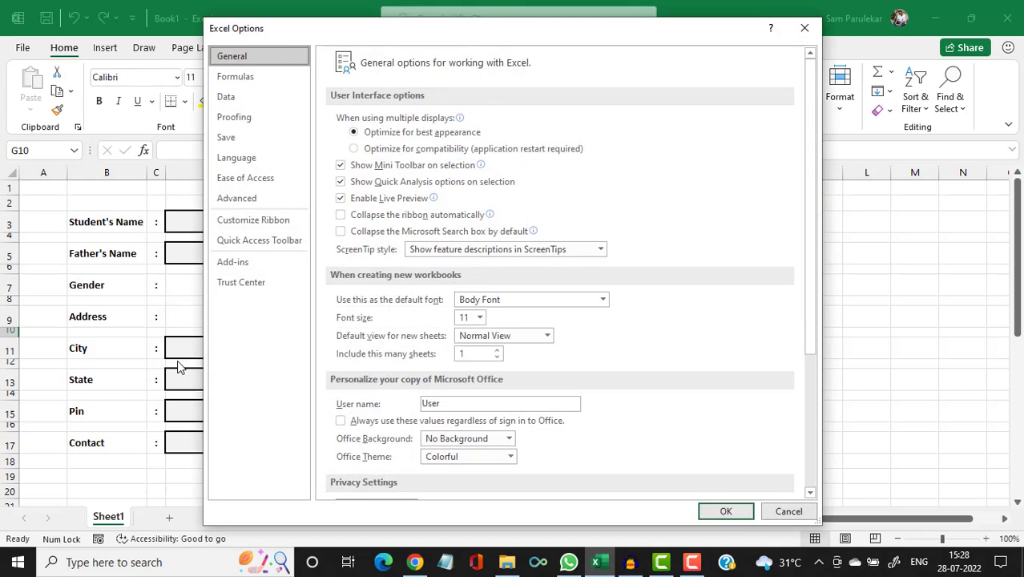
pyautogui.click(259, 228)
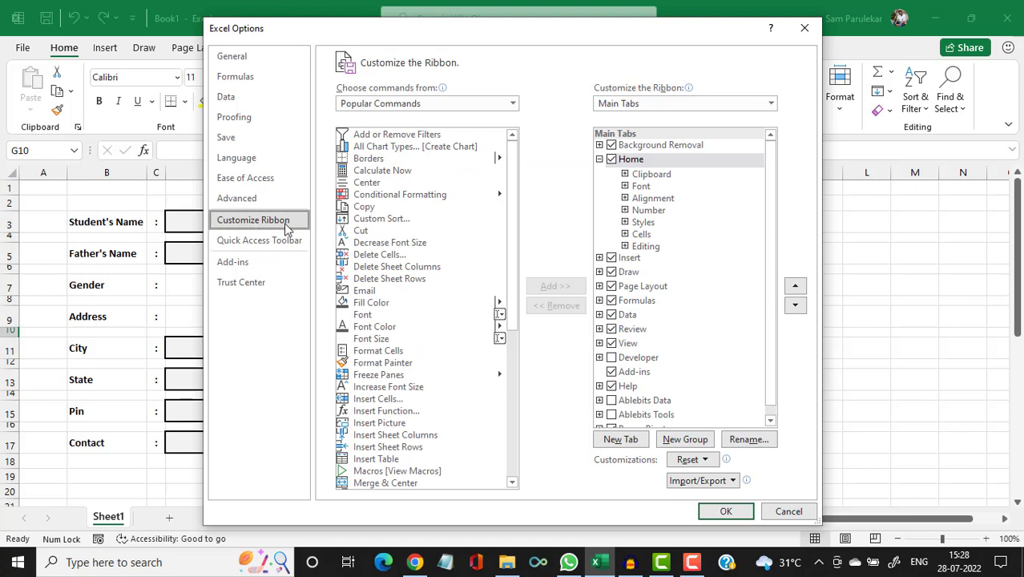
pyautogui.click(612, 358)
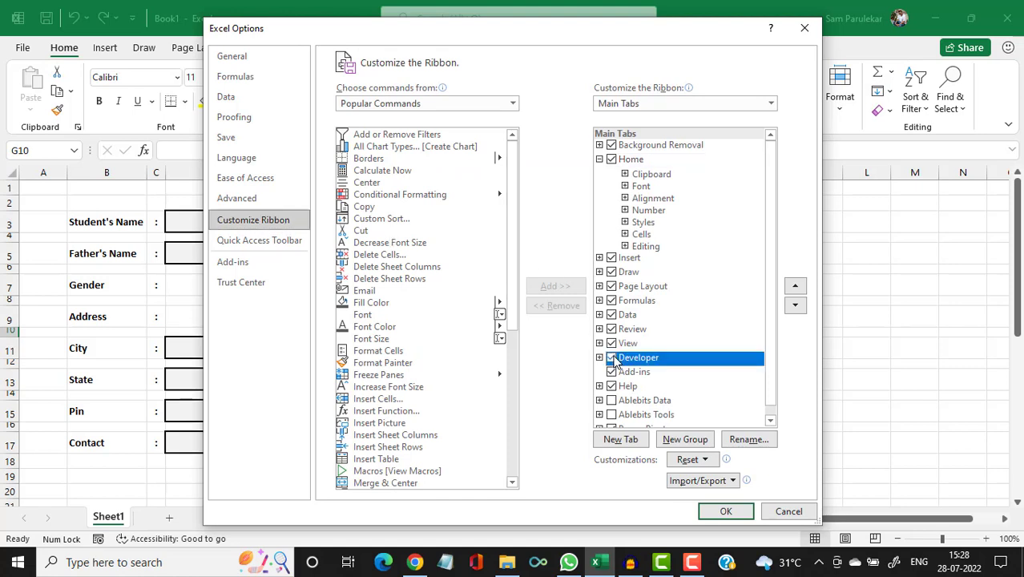
pyautogui.click(727, 511)
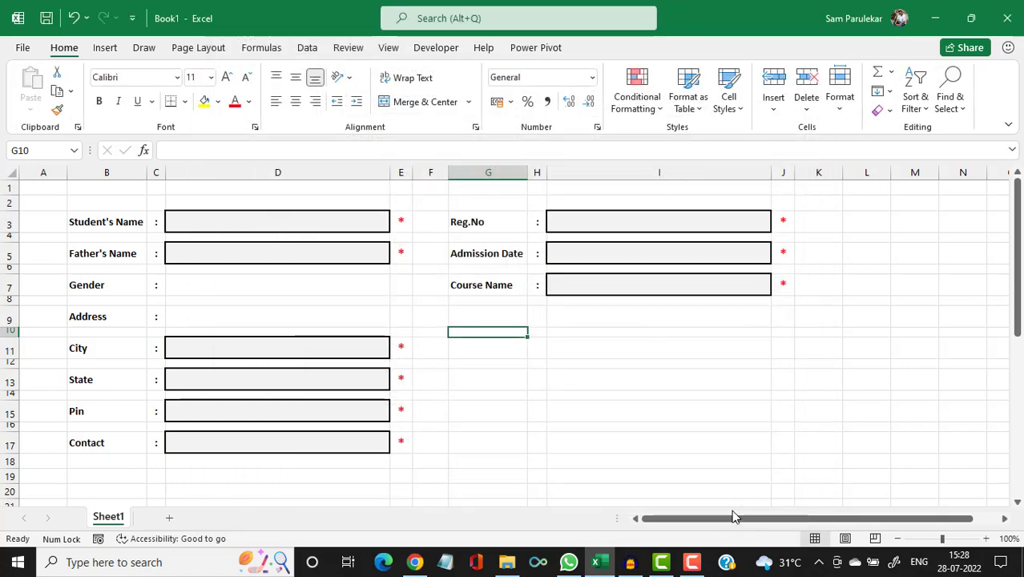
pyautogui.click(438, 49)
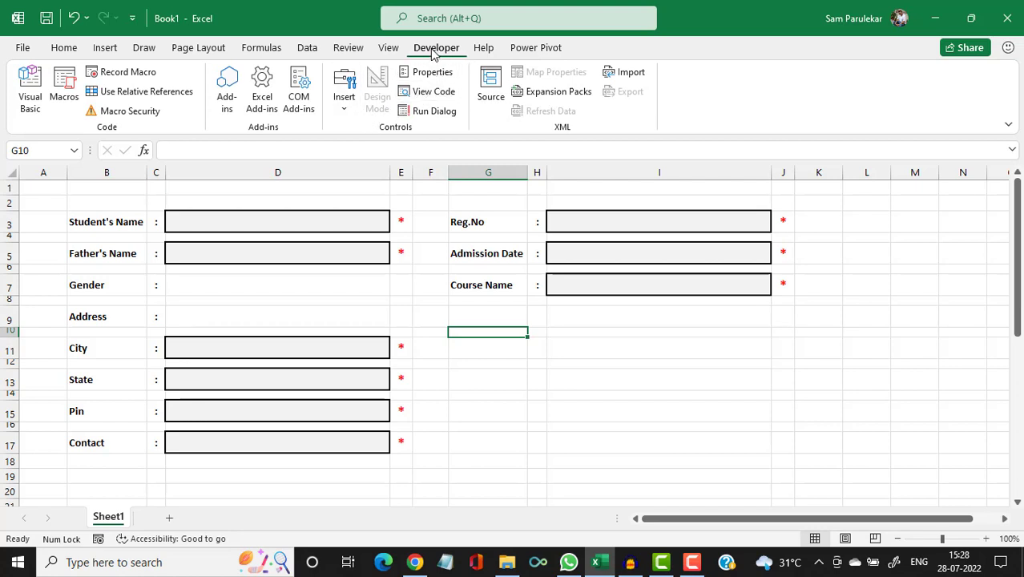
# Draw a Form Controls option button beside Gender and duplicate it to its right.
pyautogui.click(345, 109)
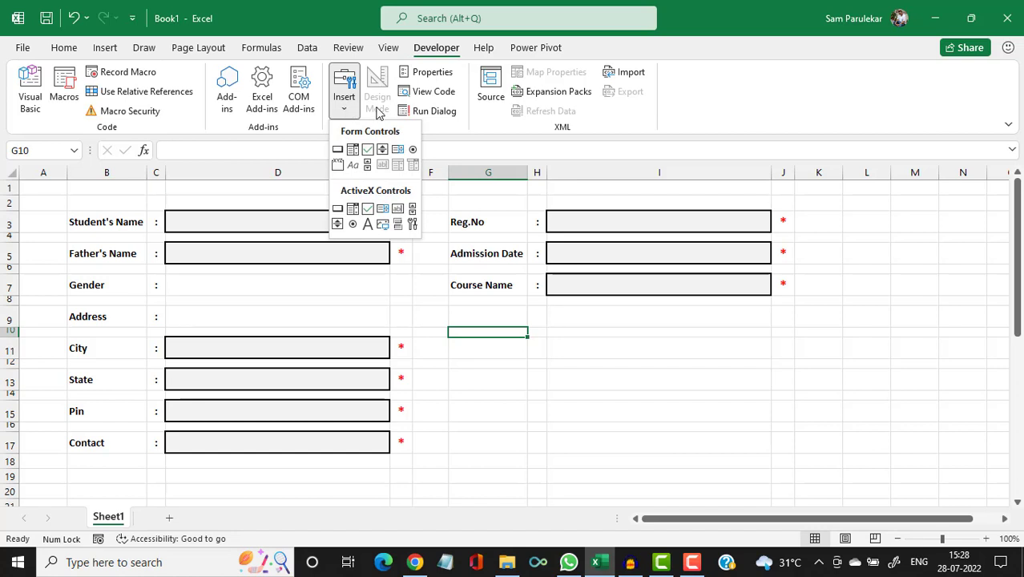
pyautogui.click(413, 152)
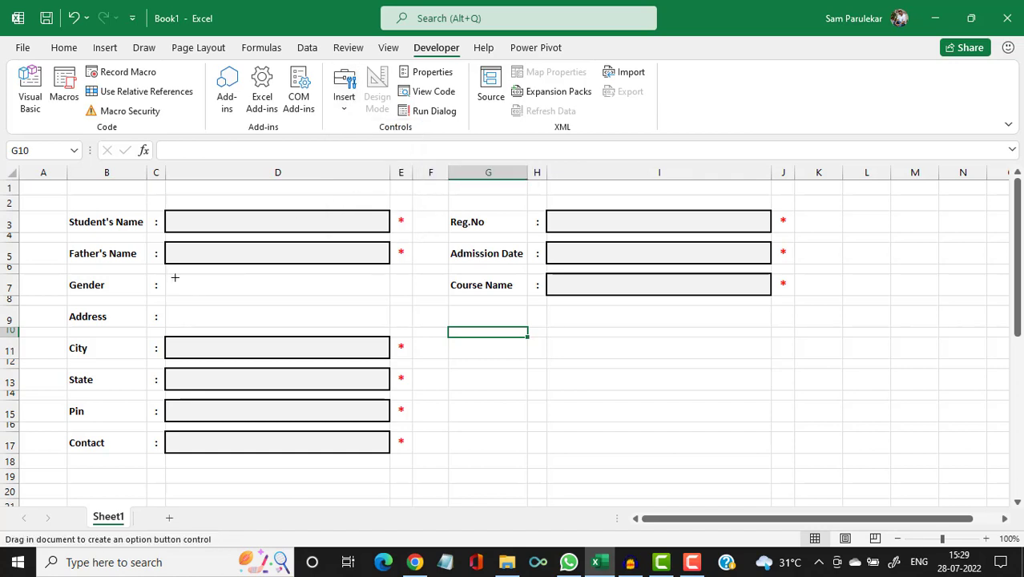
pyautogui.moveTo(175, 278); pyautogui.dragTo(236, 288)
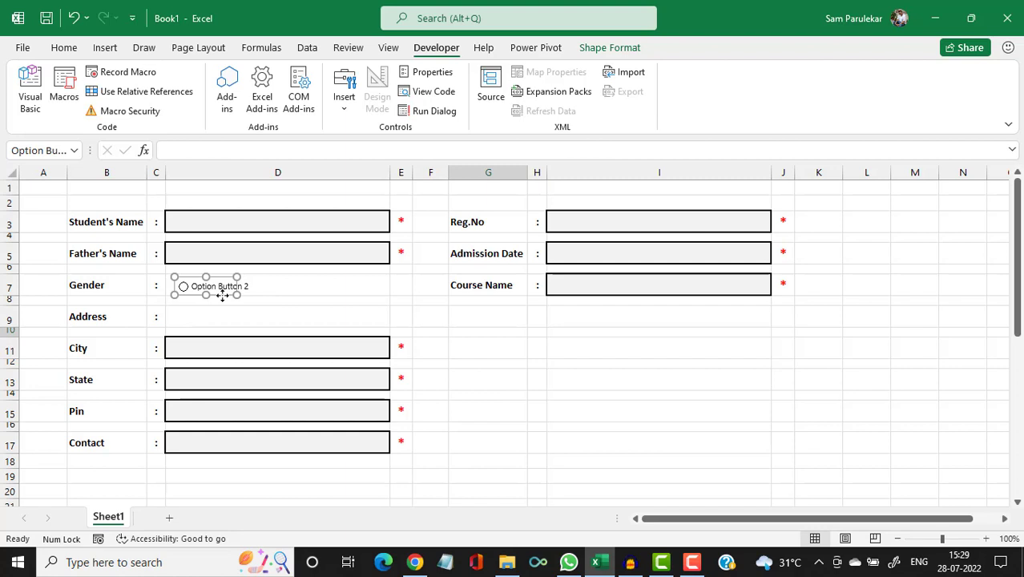
pyautogui.keyDown('ctrl'); pyautogui.moveTo(223, 295); pyautogui.dragTo(235, 307); pyautogui.keyUp('ctrl')
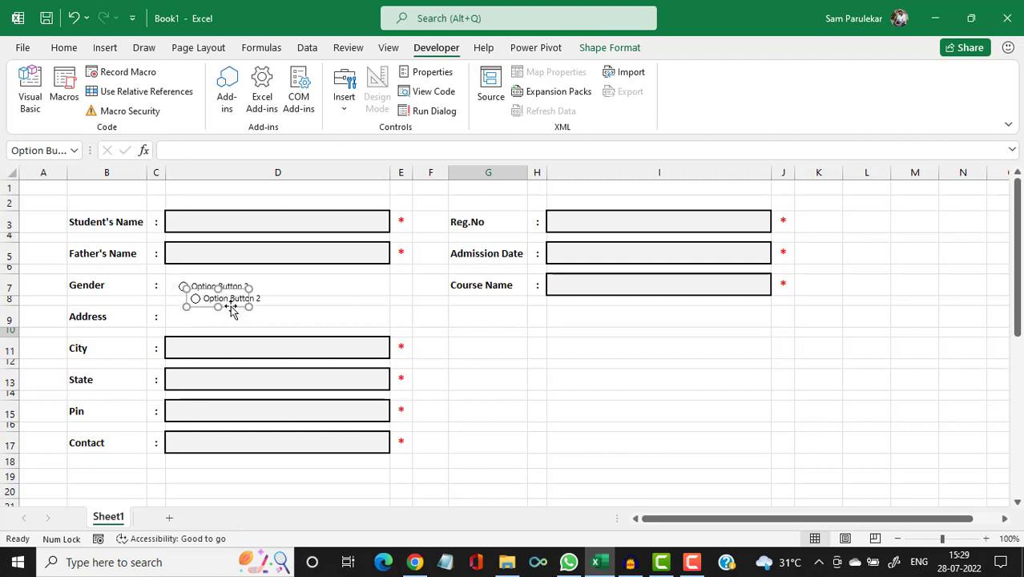
pyautogui.moveTo(232, 312); pyautogui.dragTo(315, 293)
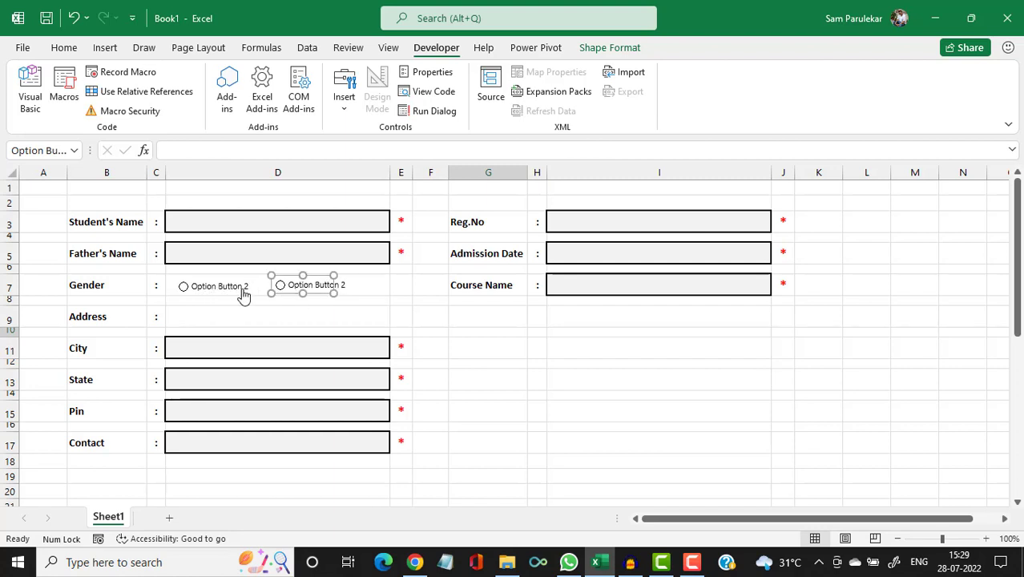
# Line up the two option buttons side by side on the Gender row.
pyautogui.keyDown('ctrl'); pyautogui.click(243, 294); pyautogui.keyUp('ctrl')
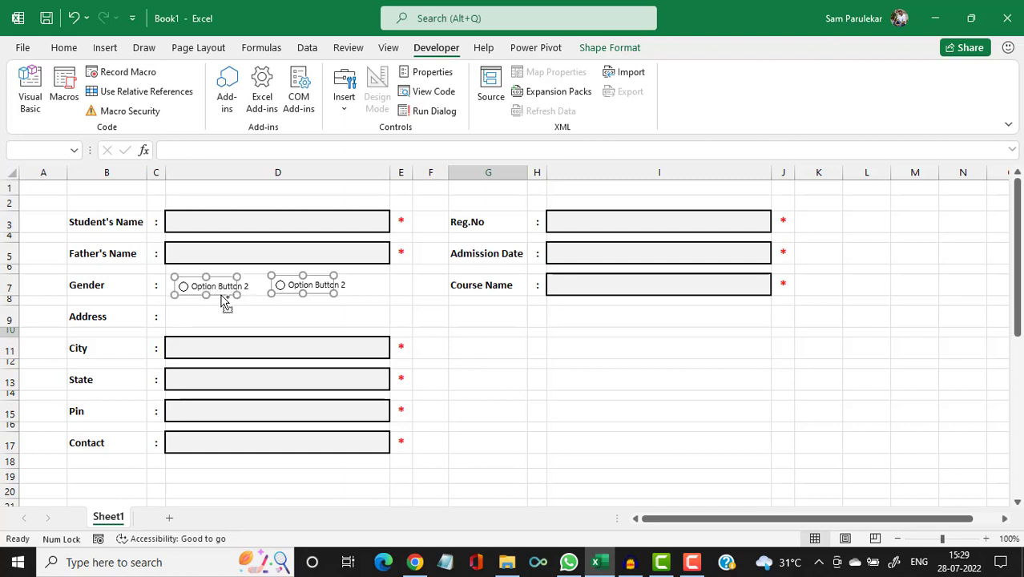
pyautogui.click(223, 293)
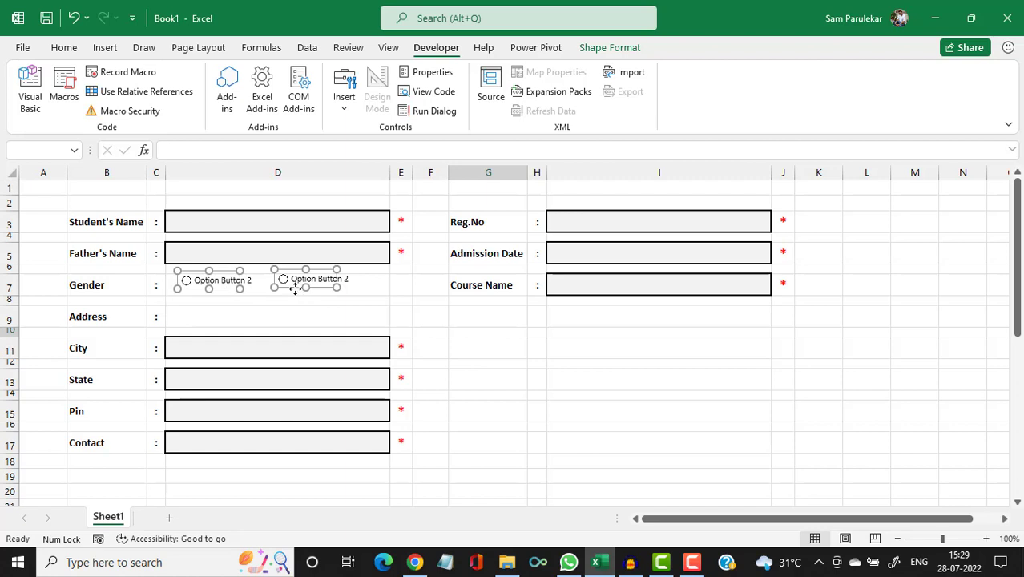
pyautogui.moveTo(294, 291); pyautogui.dragTo(294, 293)
pyautogui.click(290, 316)
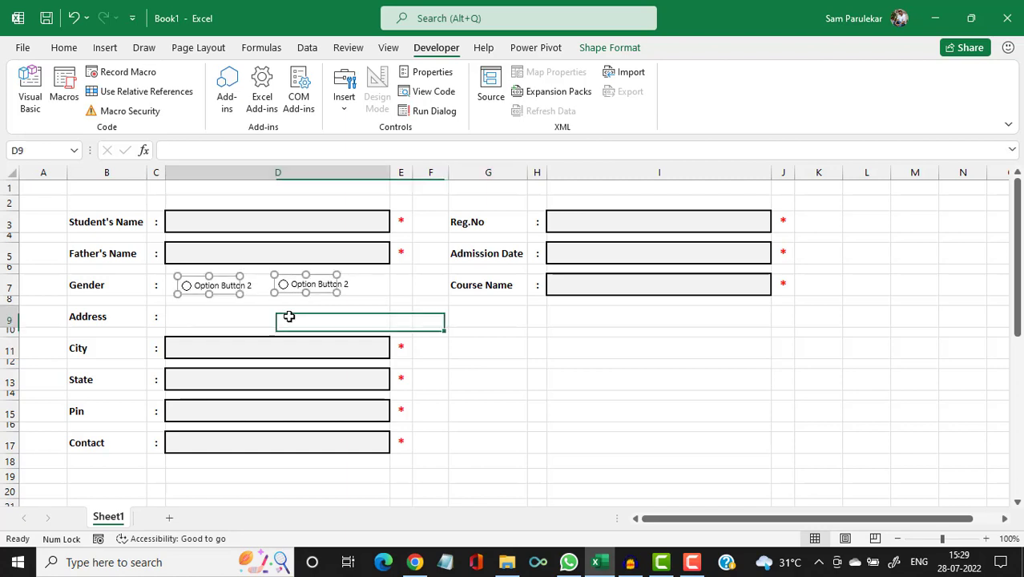
pyautogui.click(236, 294)
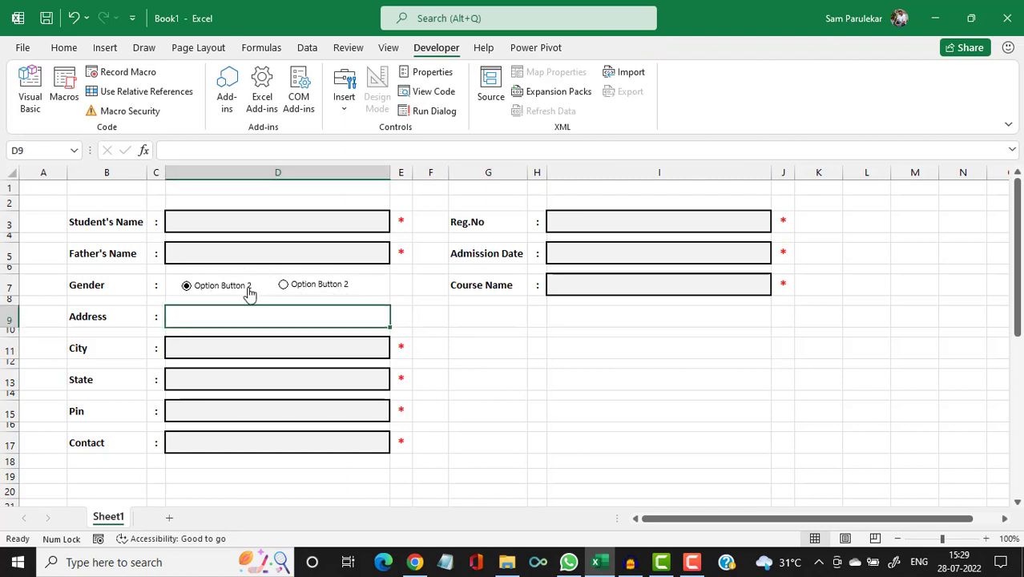
pyautogui.keyDown('ctrl'); pyautogui.click(244, 295); pyautogui.keyUp('ctrl')
pyautogui.moveTo(224, 297); pyautogui.dragTo(230, 293)
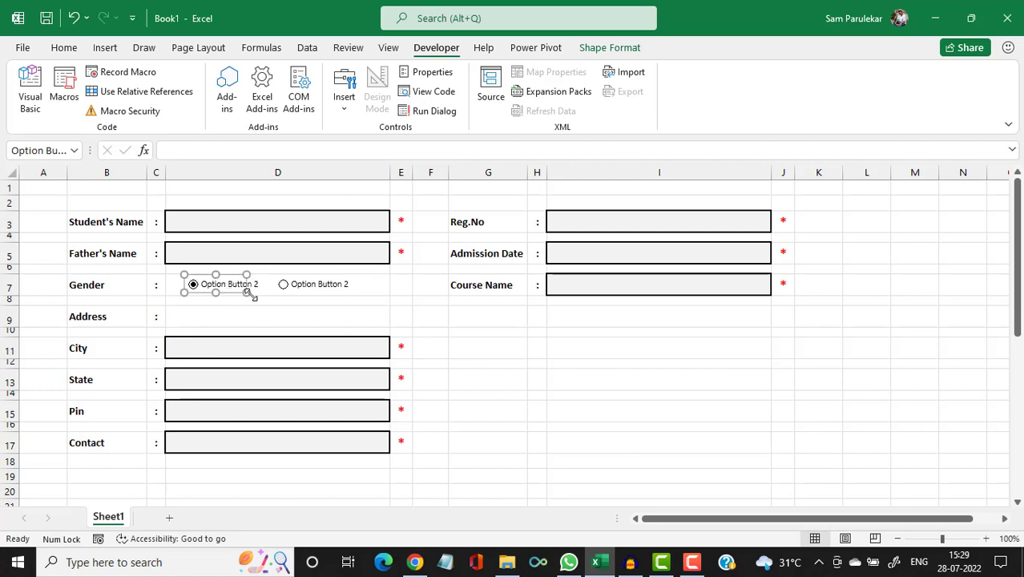
# Replace both 'Option Button 2' labels with 'Male' and 'Female', then try switching between them.
pyautogui.click(206, 282)
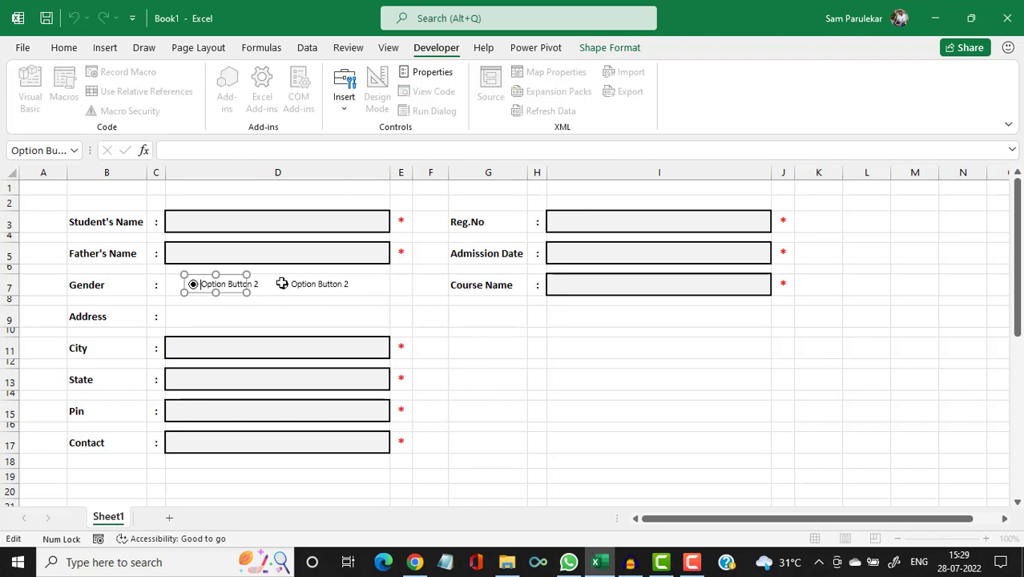
pyautogui.press('Delete')
pyautogui.press('Delete')
pyautogui.press('Delete')
pyautogui.press('Delete')
pyautogui.press('Delete')
pyautogui.press('Delete')
pyautogui.press('Delete')
pyautogui.press('Delete')
pyautogui.press('Delete')
pyautogui.press('Delete')
pyautogui.press('Delete')
pyautogui.press('Delete')
pyautogui.press('Delete')
pyautogui.press('Delete')
pyautogui.press('Delete')
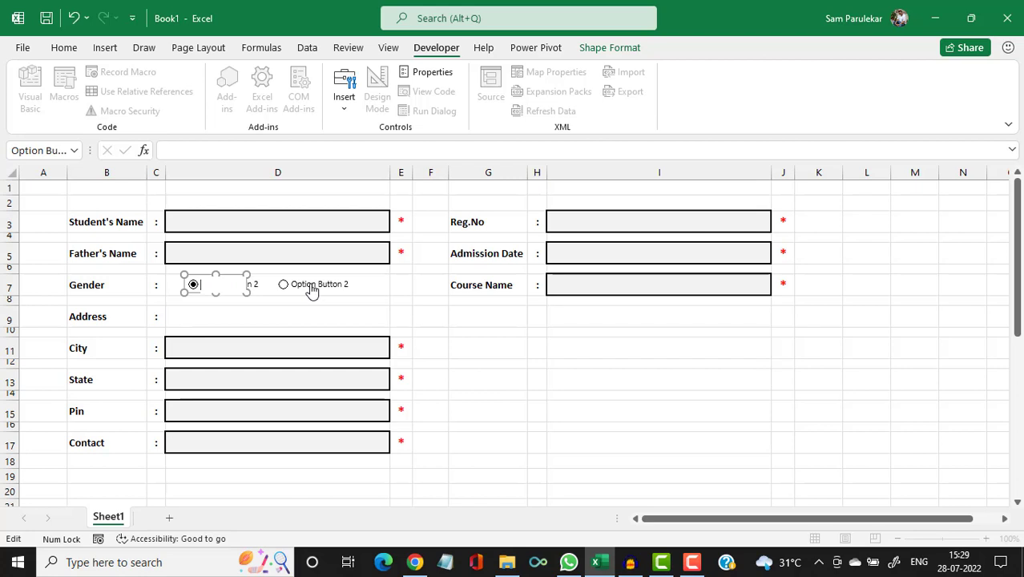
pyautogui.write('Male')
pyautogui.click(312, 290)
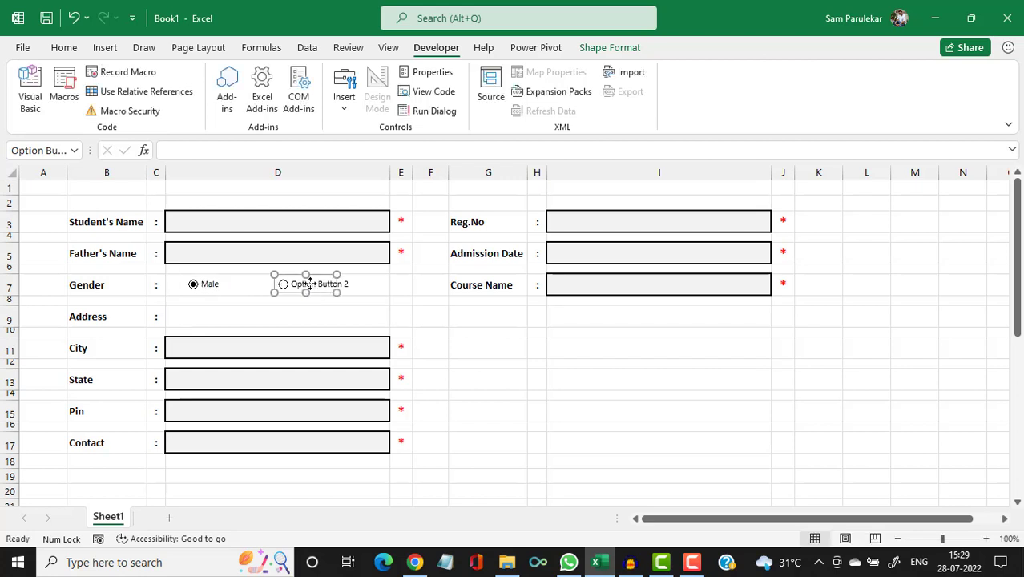
pyautogui.click(293, 283)
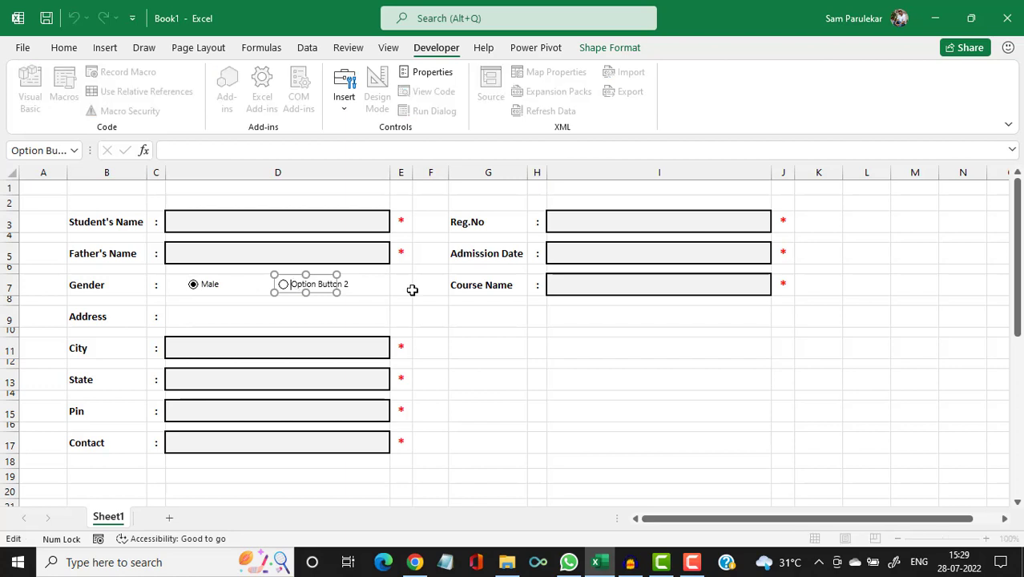
pyautogui.press('Delete')
pyautogui.press('Delete')
pyautogui.press('Delete')
pyautogui.press('Delete')
pyautogui.press('Delete')
pyautogui.press('Delete')
pyautogui.press('Delete')
pyautogui.press('Delete')
pyautogui.press('Delete')
pyautogui.press('Delete')
pyautogui.press('Delete')
pyautogui.press('Delete')
pyautogui.press('Delete')
pyautogui.press('Delete')
pyautogui.press('Delete')
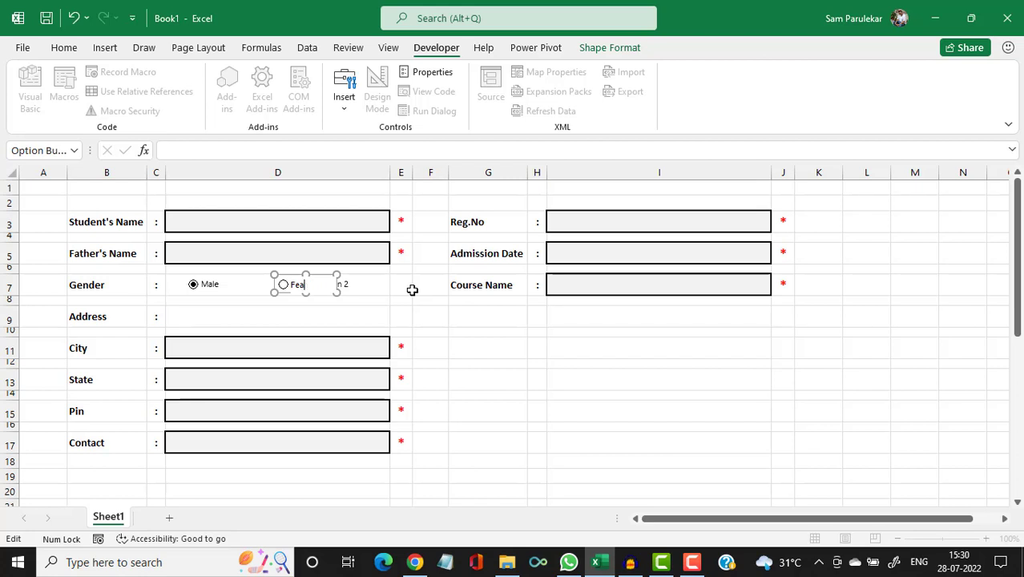
pyautogui.write('Female')
pyautogui.click(416, 310)
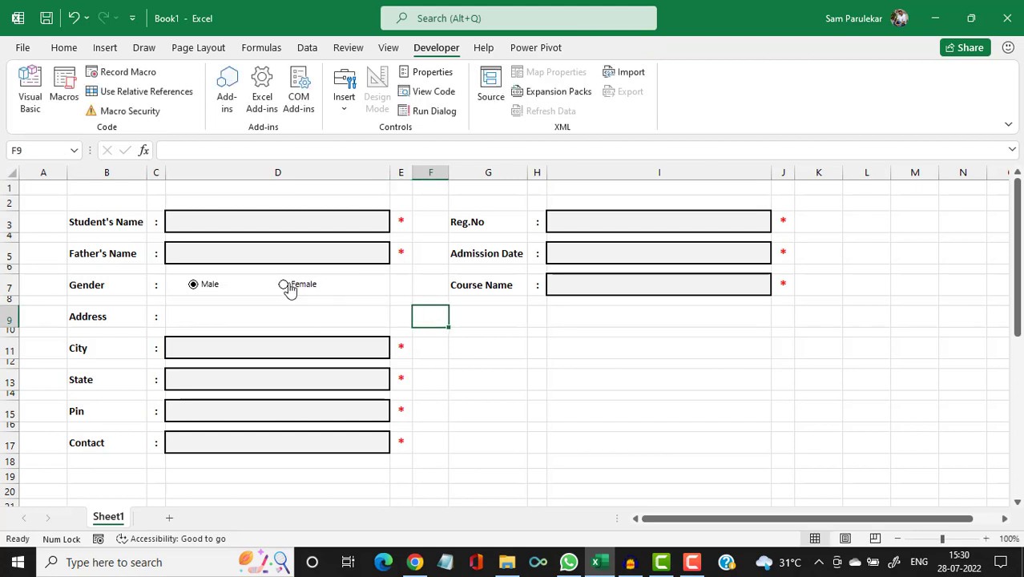
pyautogui.click(197, 287)
# Merge F11:H11 and enter the heading 'Terms and Conditions'.
pyautogui.click(285, 286)
pyautogui.moveTo(438, 350); pyautogui.dragTo(538, 354)
pyautogui.click(71, 47)
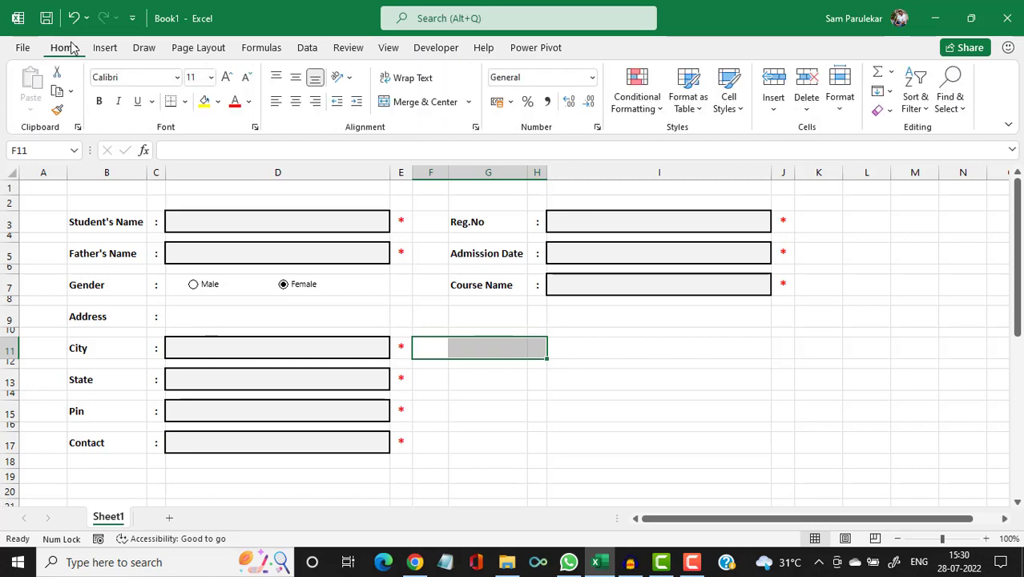
pyautogui.click(403, 103)
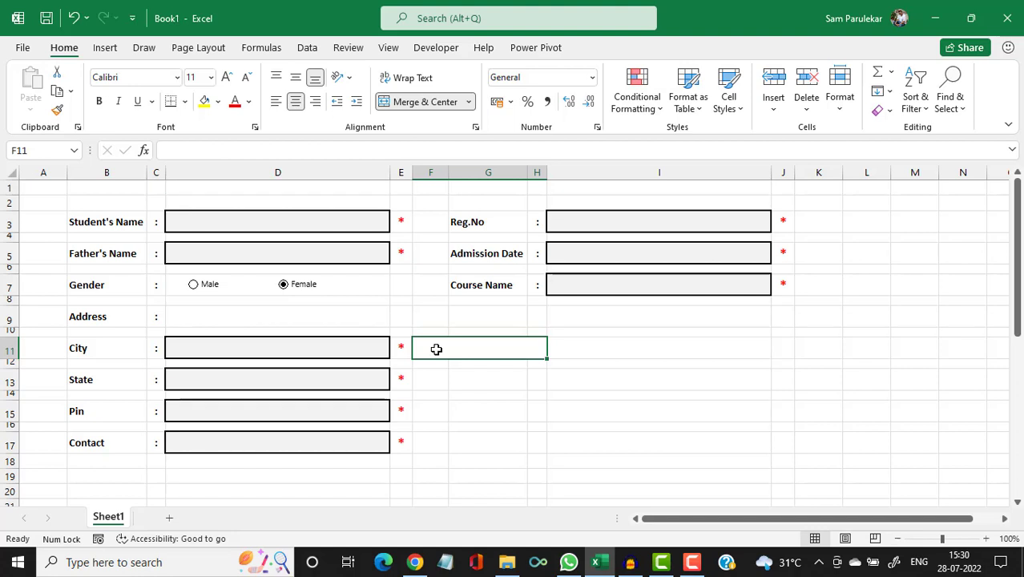
pyautogui.write('Terms')
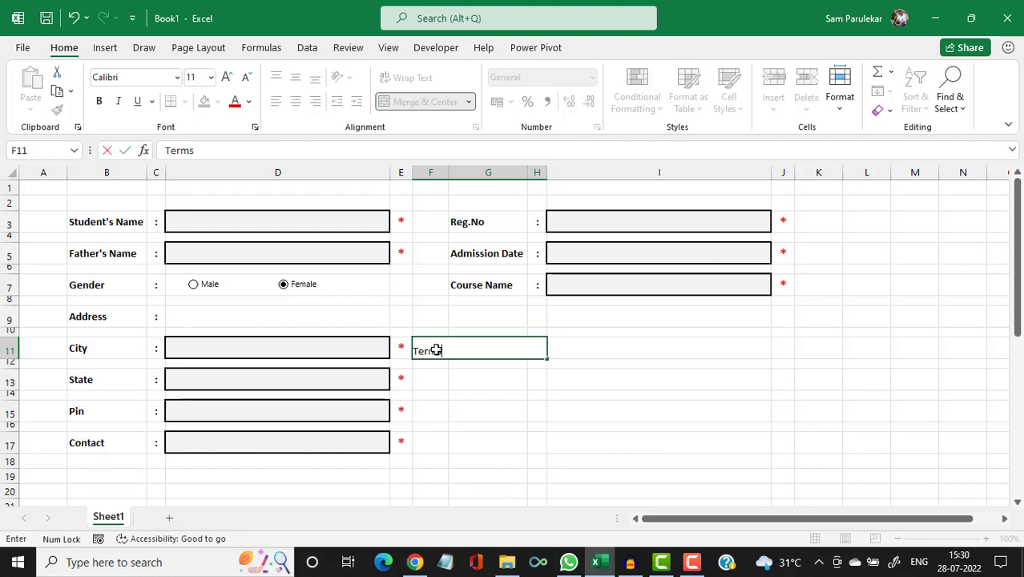
pyautogui.write(' and Conditions')
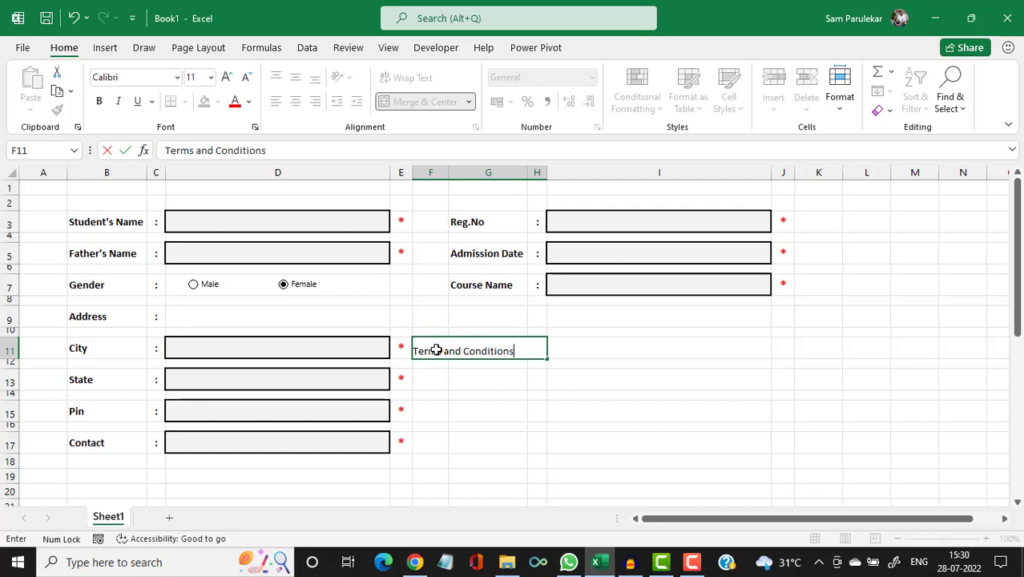
pyautogui.press('Return')
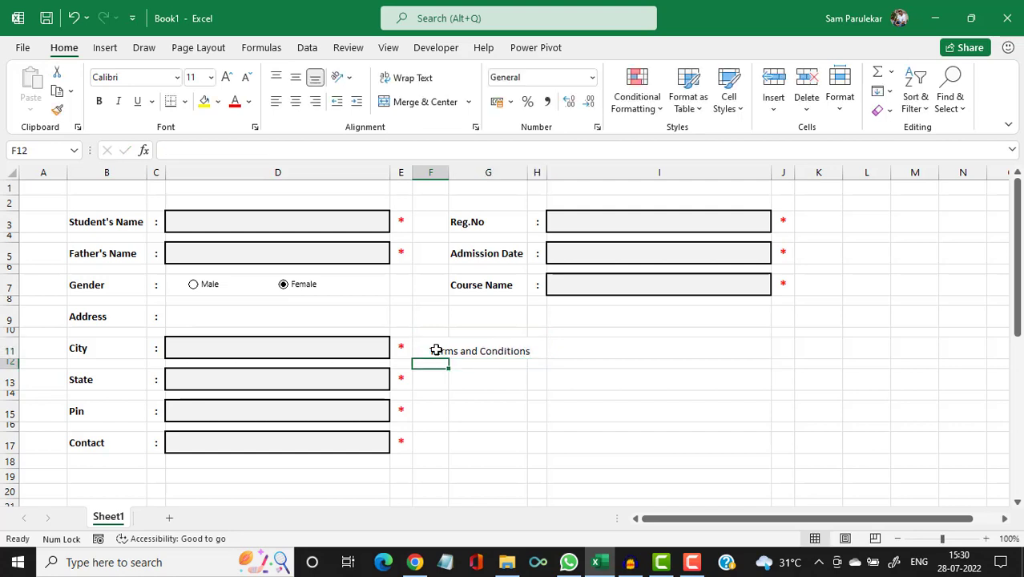
# Make the Terms and Conditions cell right-aligned, middle-aligned and bold.
pyautogui.click(436, 350)
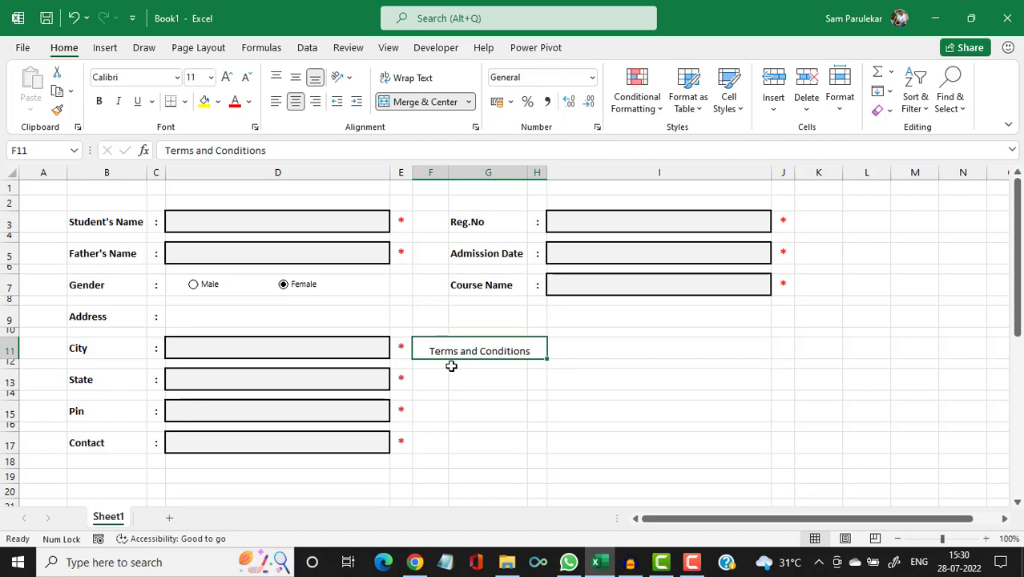
pyautogui.click(315, 103)
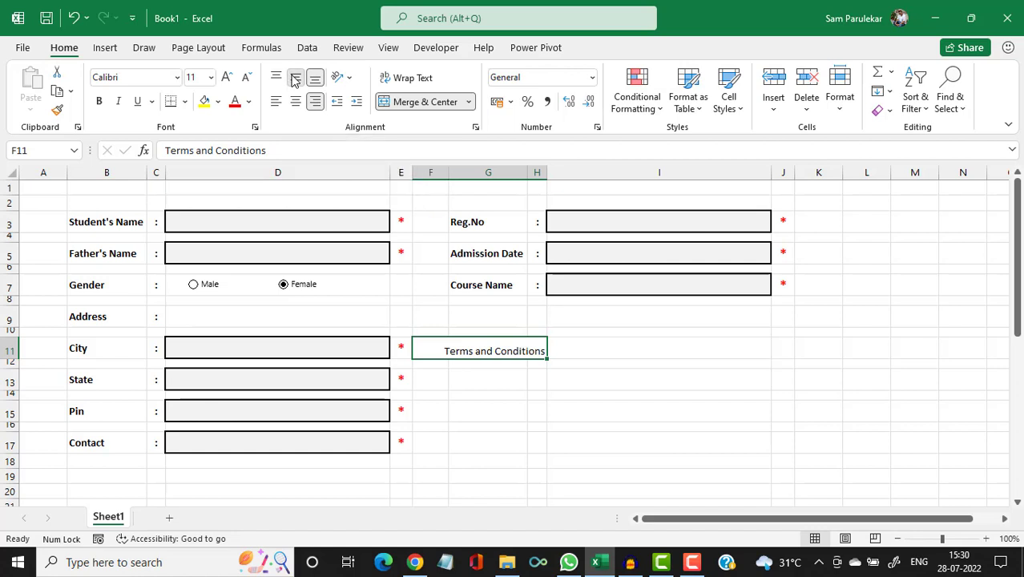
pyautogui.click(294, 79)
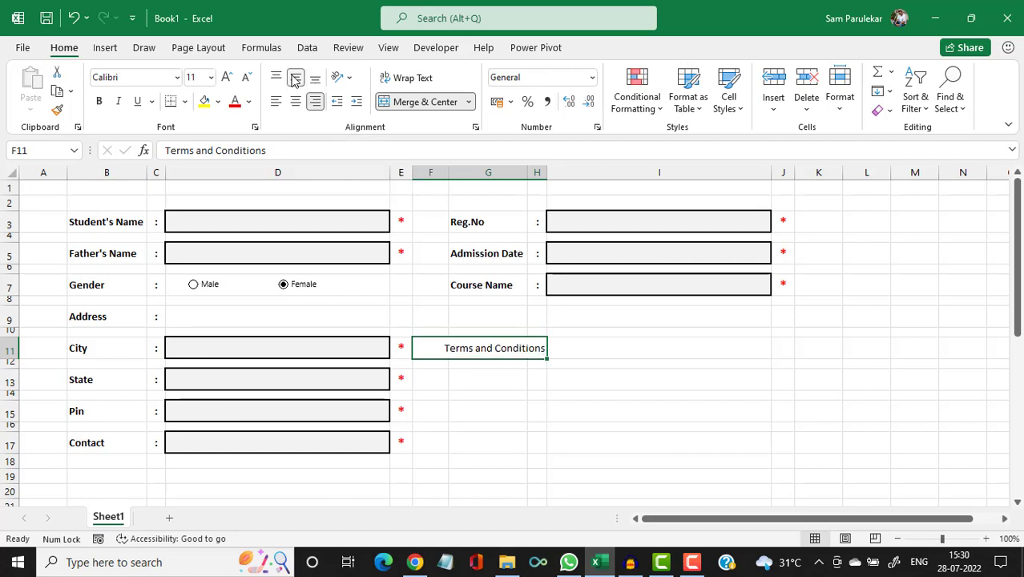
pyautogui.click(100, 102)
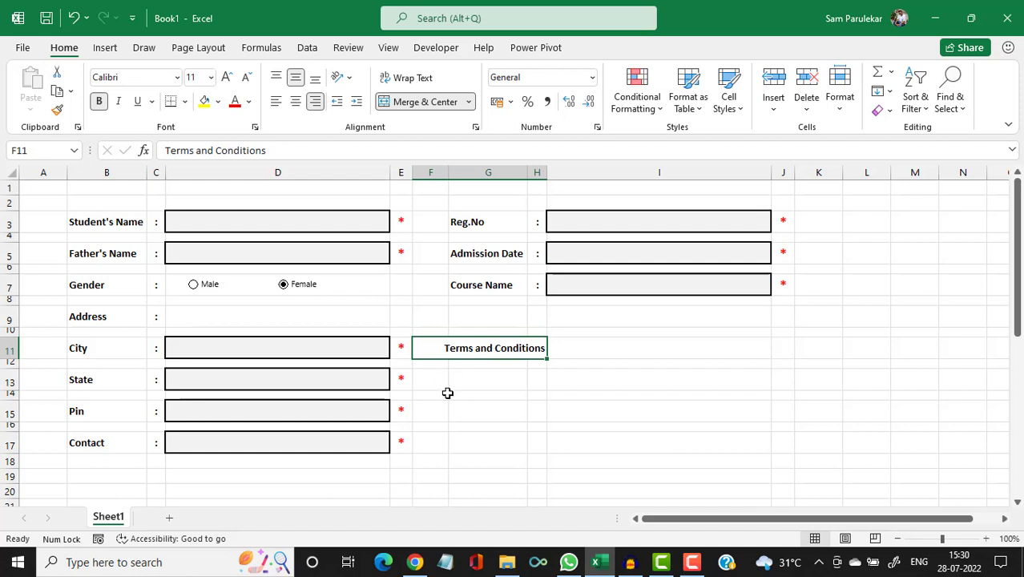
# Draw a Form Controls check box at the left of F11, beside the Terms text.
pyautogui.click(433, 50)
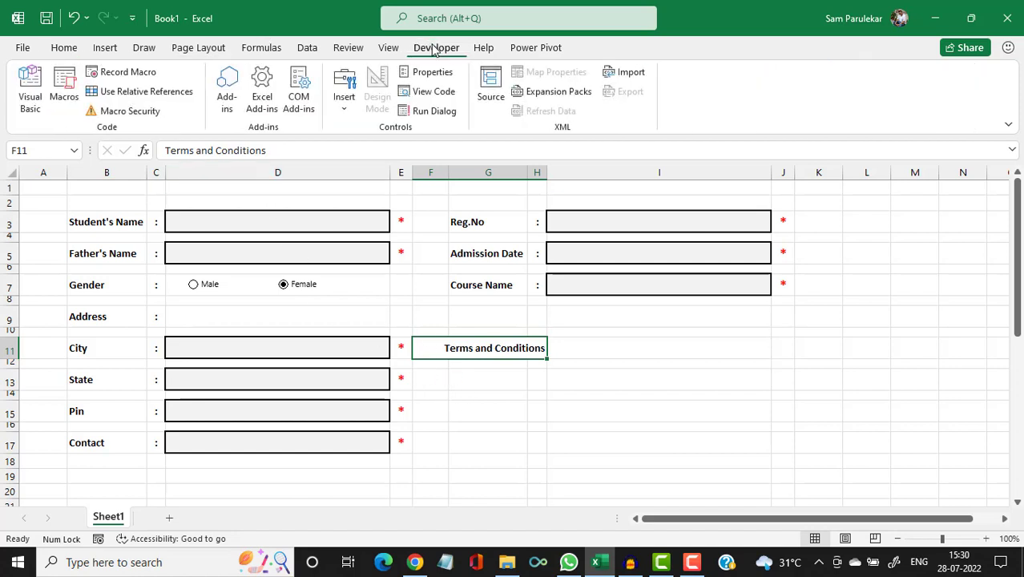
pyautogui.click(345, 108)
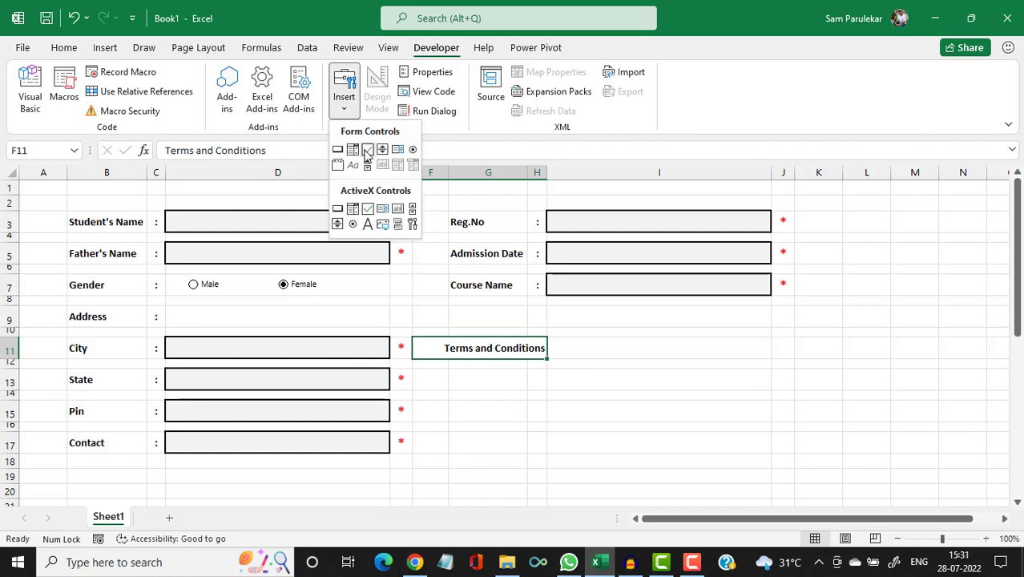
pyautogui.click(367, 151)
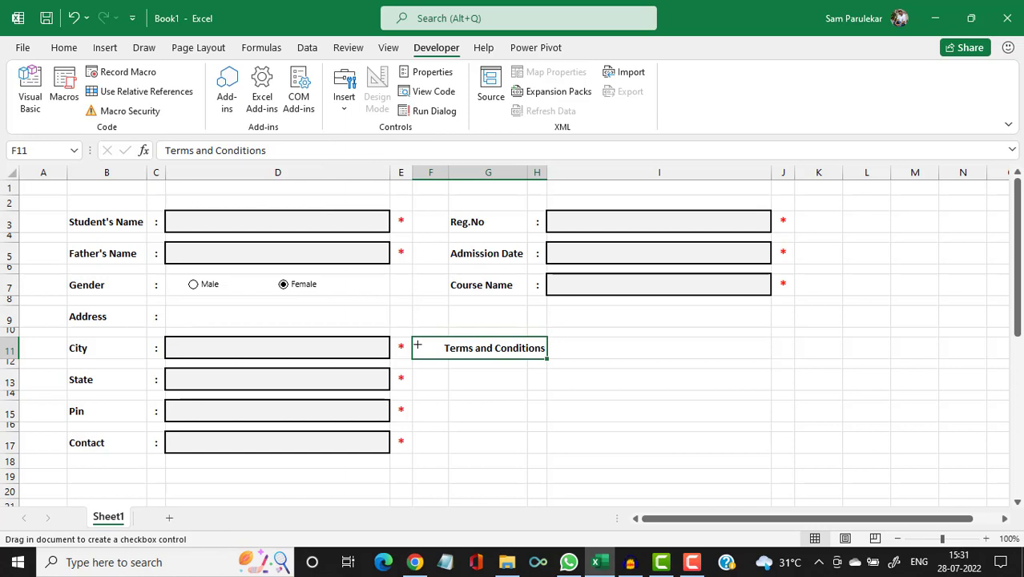
pyautogui.moveTo(416, 343)
pyautogui.mouseDown()
pyautogui.moveTo(444, 362)
pyautogui.moveTo(518, 361)
pyautogui.mouseUp()
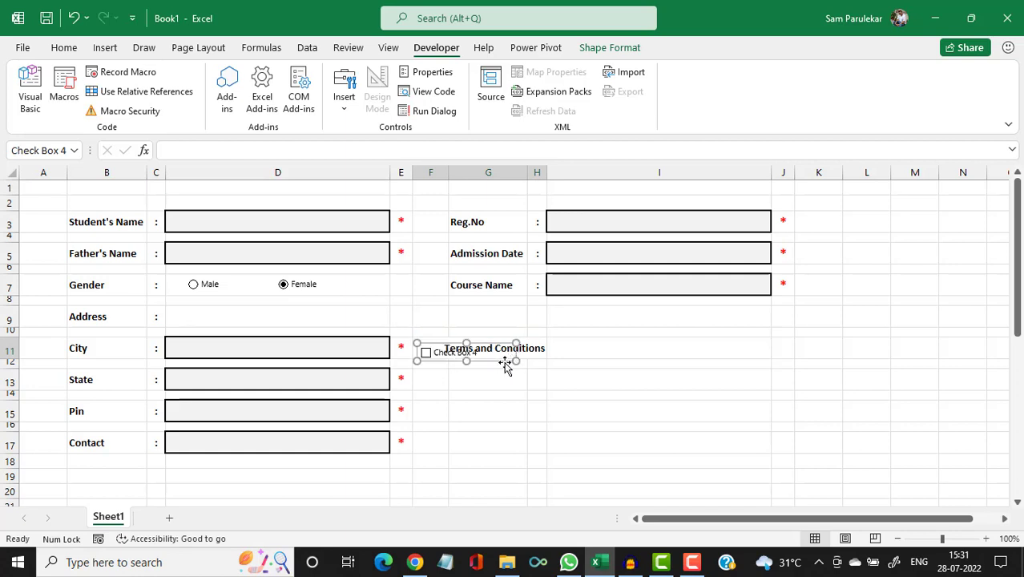
pyautogui.moveTo(453, 344); pyautogui.dragTo(454, 344)
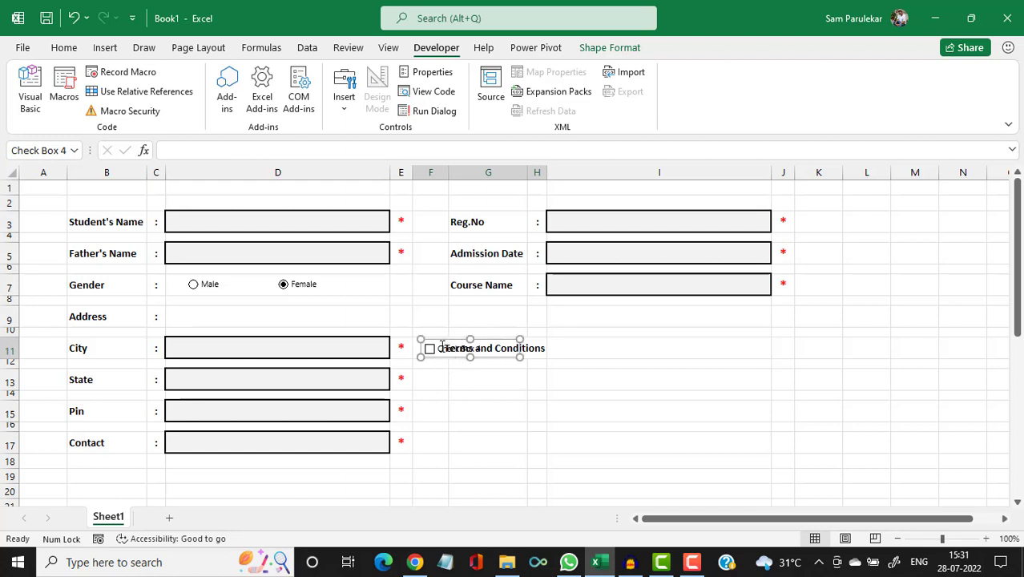
# Delete the check box's 'Check Box 4' label and tick it.
pyautogui.click(439, 347)
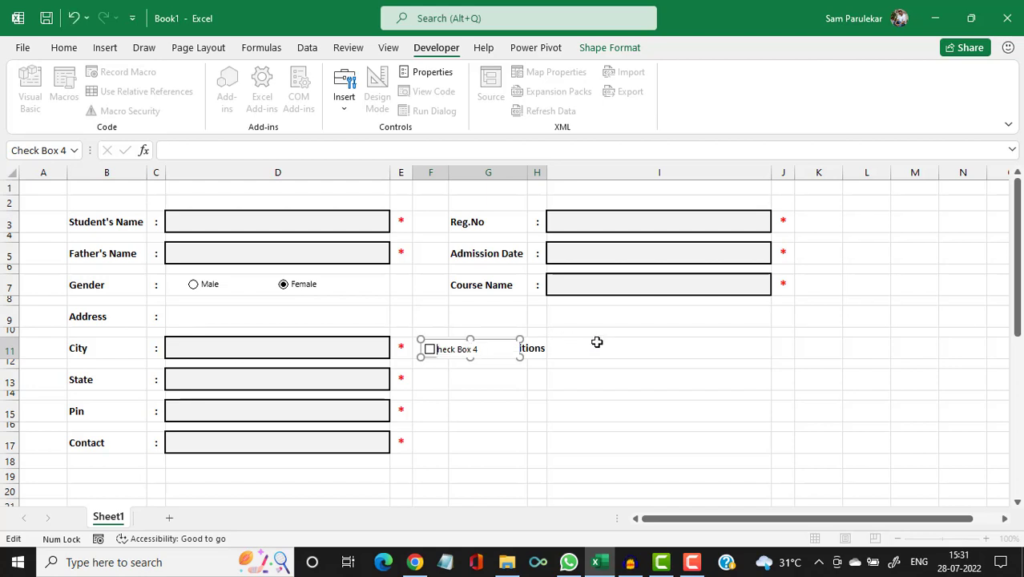
pyautogui.press('Delete')
pyautogui.press('Delete')
pyautogui.press('Delete')
pyautogui.press('Delete')
pyautogui.press('Delete')
pyautogui.press('Delete')
pyautogui.press('Delete')
pyautogui.press('Delete')
pyautogui.press('Delete')
pyautogui.press('Delete')
pyautogui.press('Delete')
pyautogui.click(468, 397)
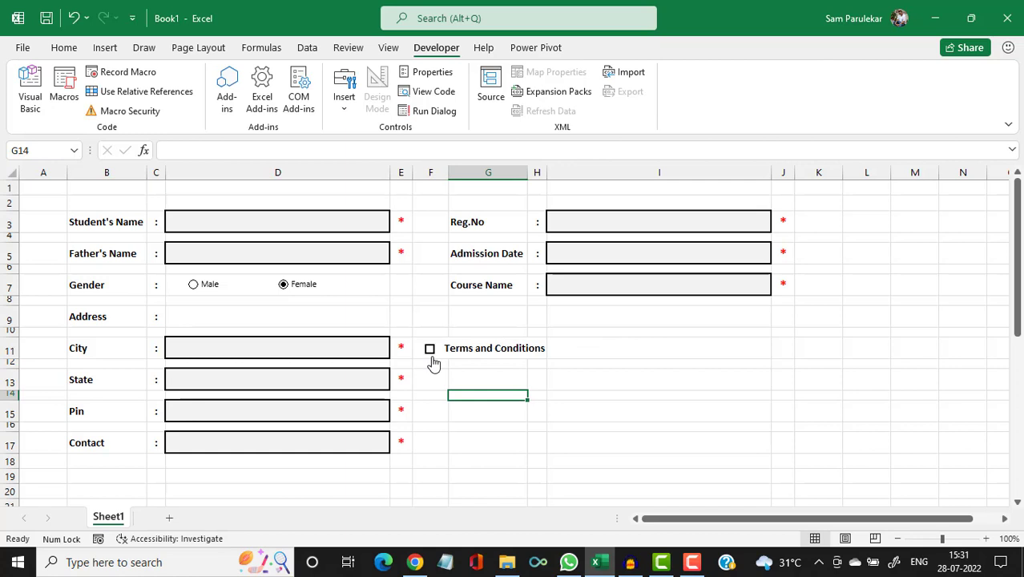
pyautogui.click(430, 352)
# Nudge the check box right and down with arrow keys to sit beside the heading.
pyautogui.rightClick(430, 351)
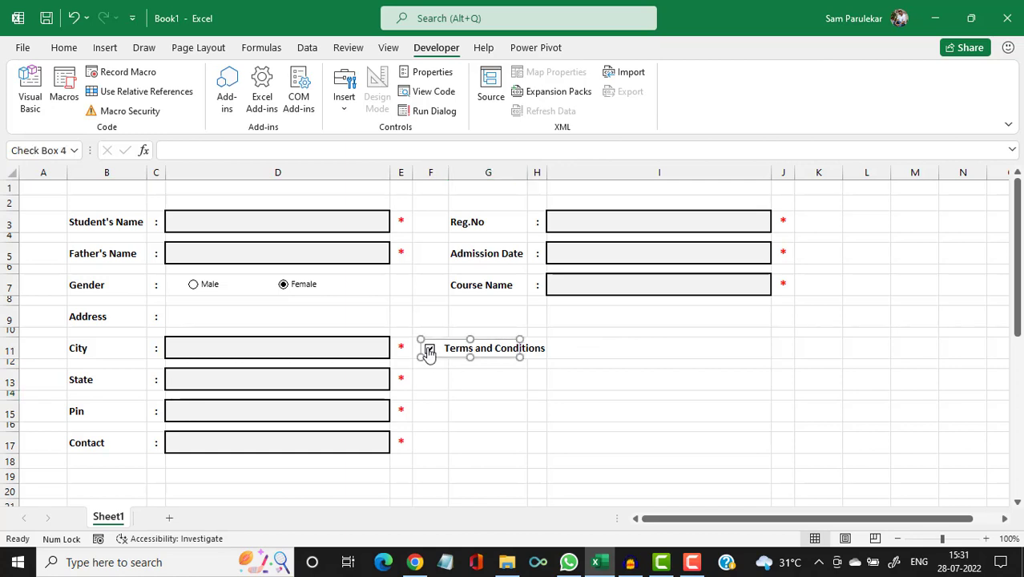
pyautogui.press('Up')
pyautogui.press('Up')
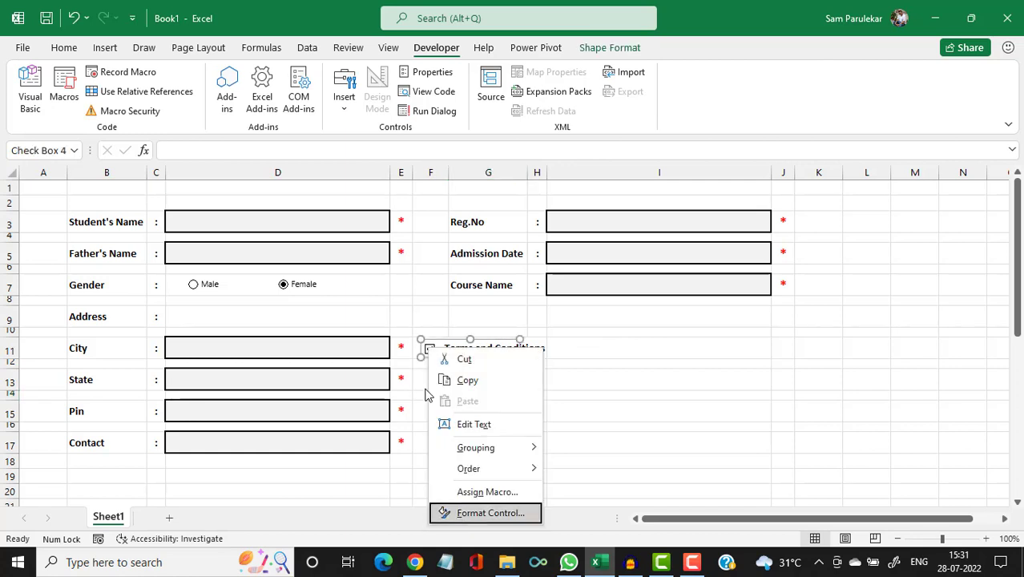
pyautogui.press('Escape')
pyautogui.press('Escape')
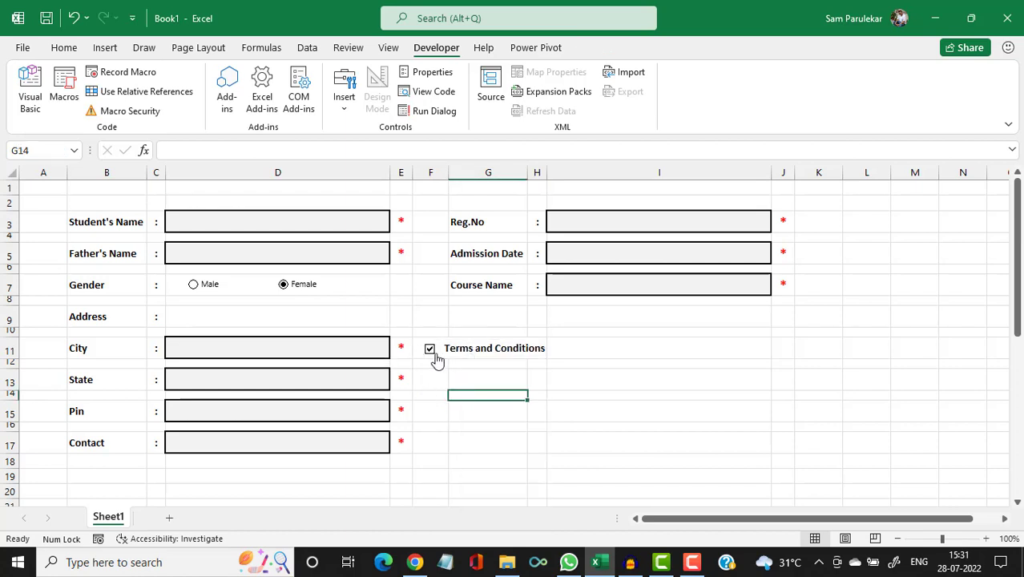
pyautogui.rightClick(432, 351)
pyautogui.click(487, 347)
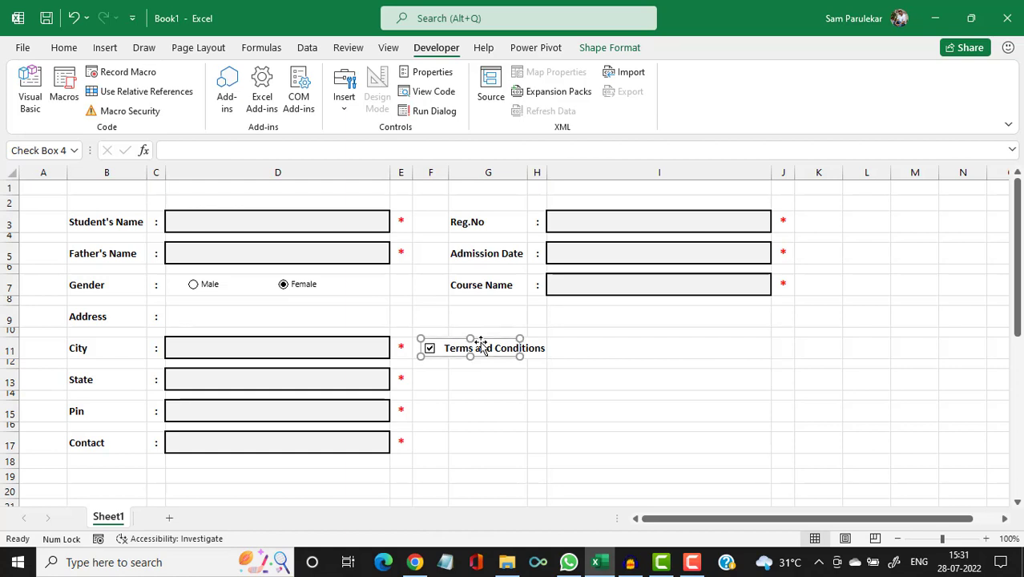
pyautogui.press('Right')
pyautogui.press('Right')
pyautogui.press('Right')
pyautogui.press('Right')
pyautogui.press('Right')
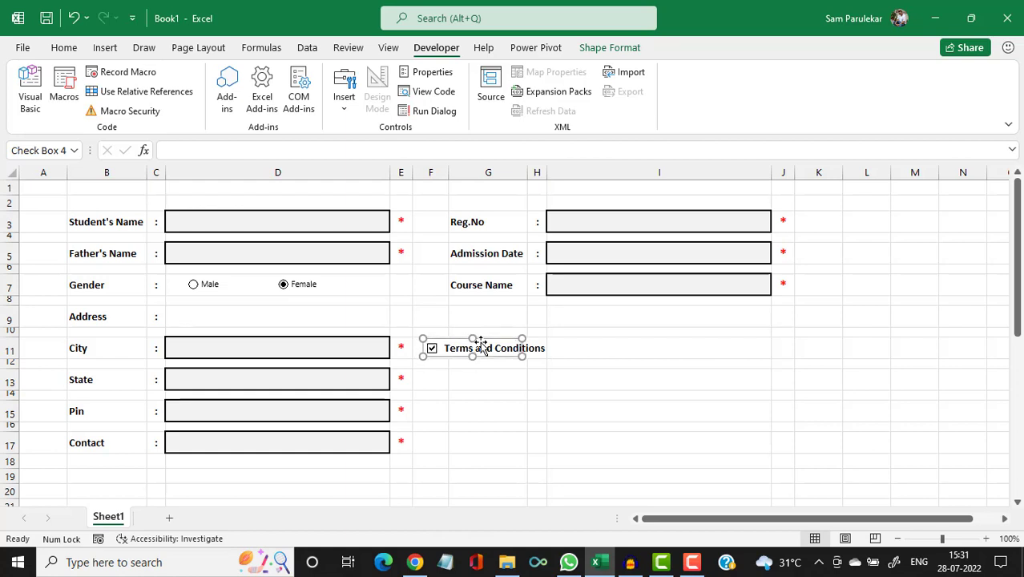
pyautogui.press('Down')
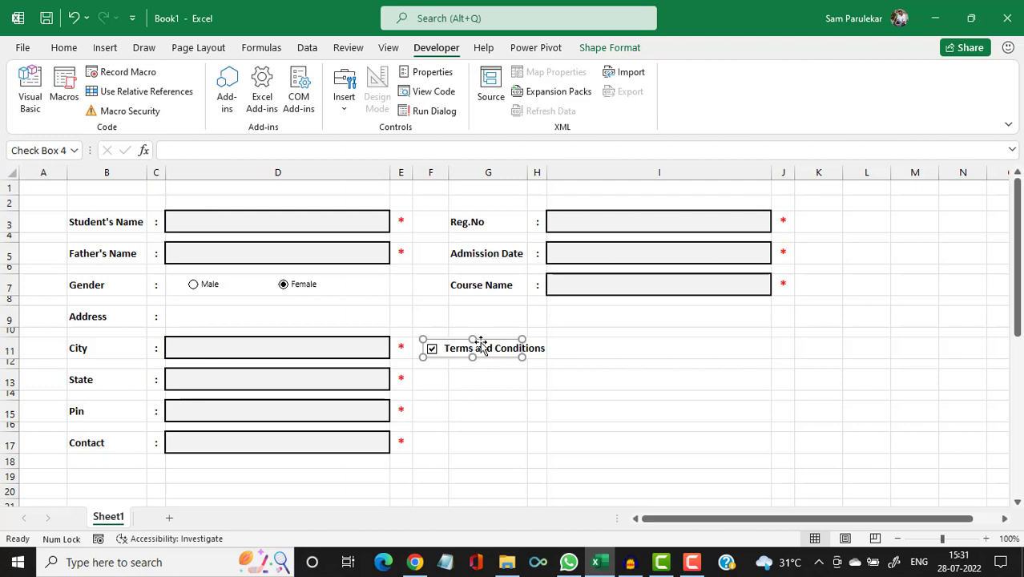
# Merge F12:I17 into one block below the Terms and Conditions heading.
pyautogui.click(464, 394)
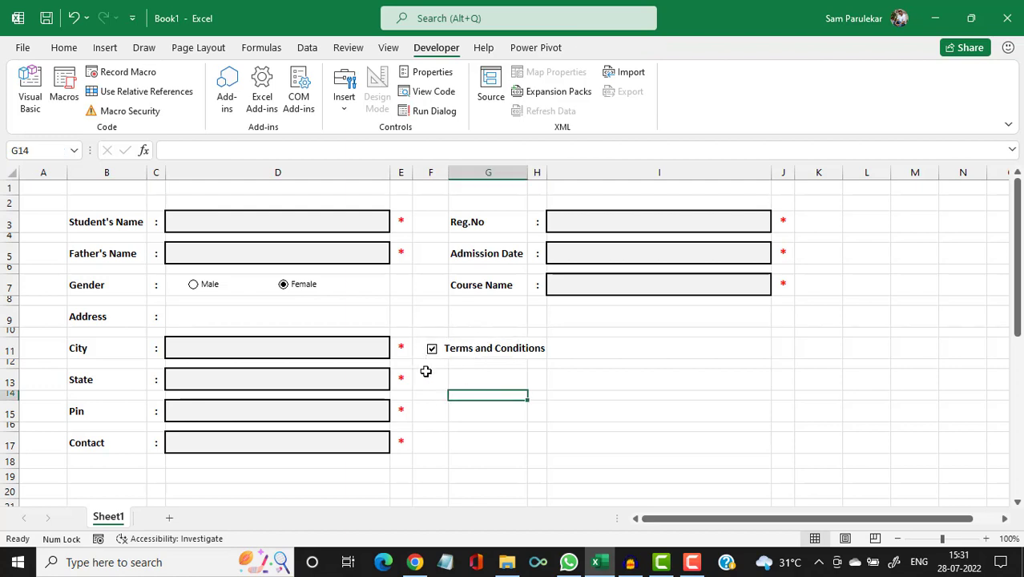
pyautogui.moveTo(427, 361); pyautogui.dragTo(720, 439)
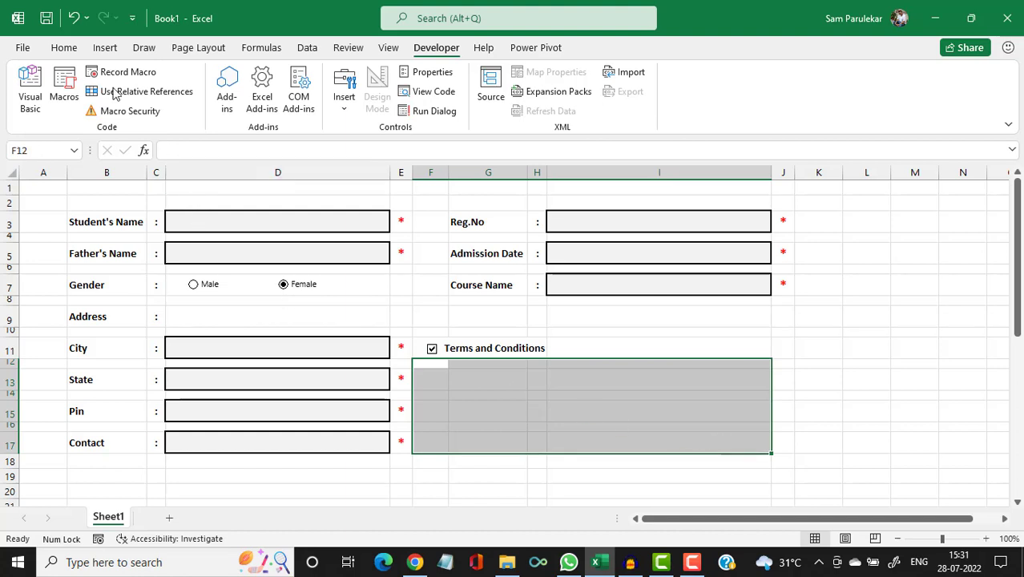
pyautogui.click(63, 48)
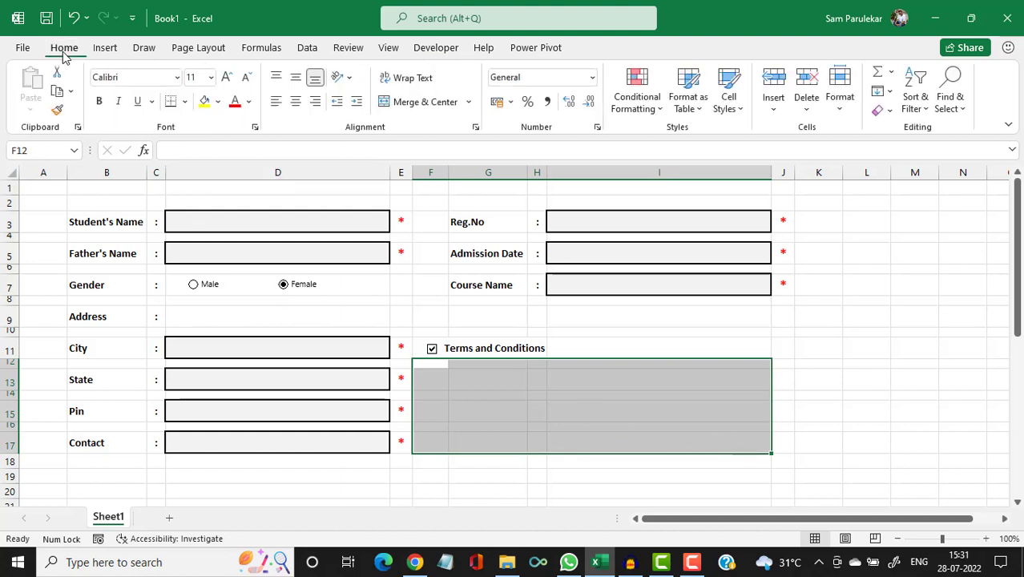
pyautogui.click(407, 101)
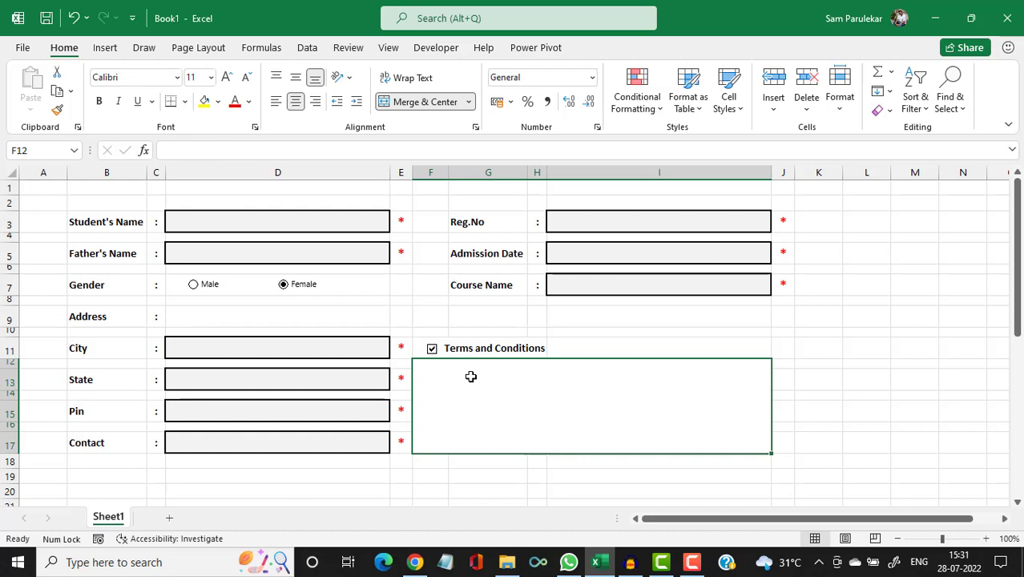
# Enter two lines: 'Fees once paid would not be refunded' and 'Admission Fees would not be included in the final fees.'.
pyautogui.click(193, 152)
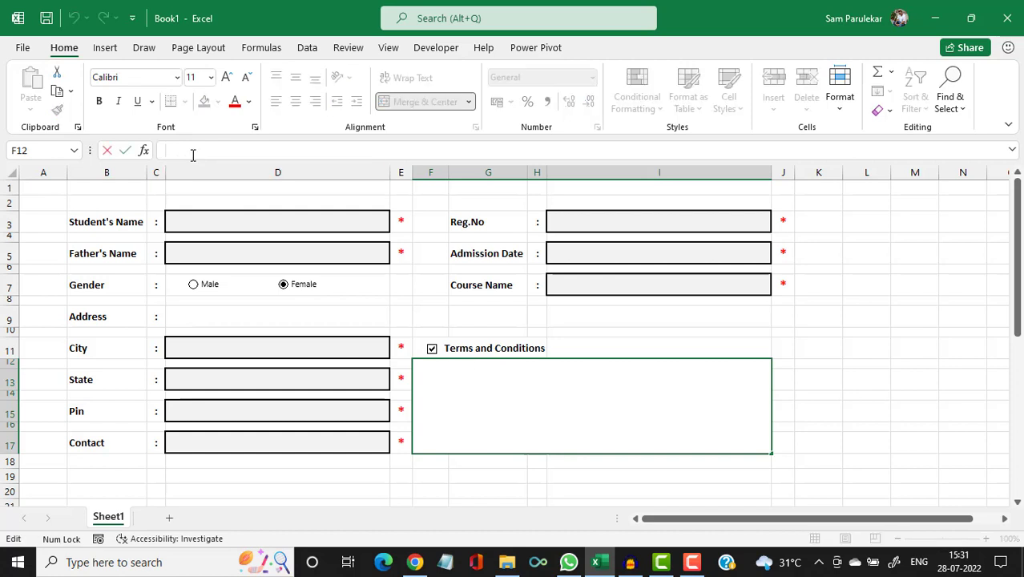
pyautogui.write('Fees onv')
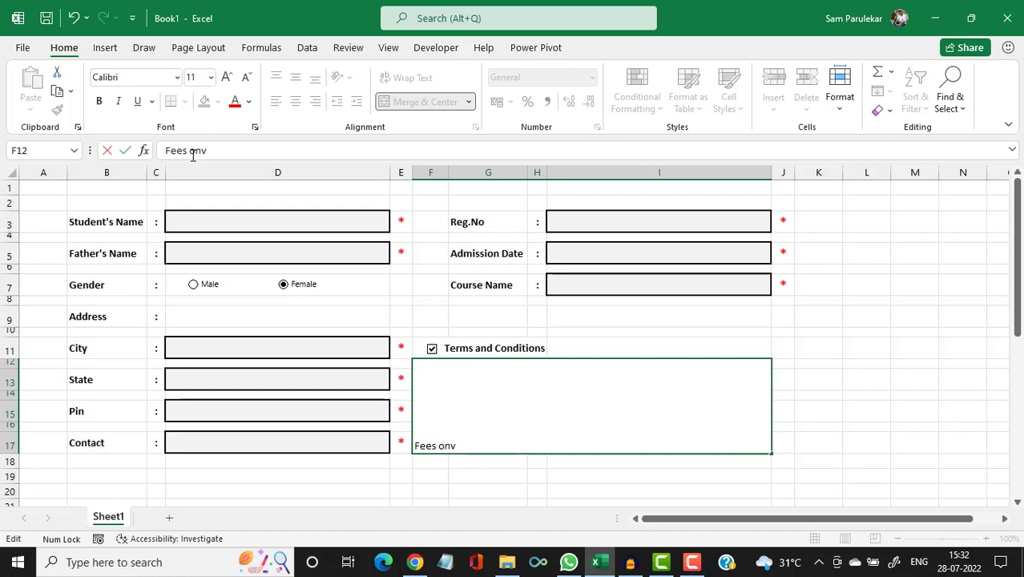
pyautogui.press('BackSpace')
pyautogui.write('ce paid w')
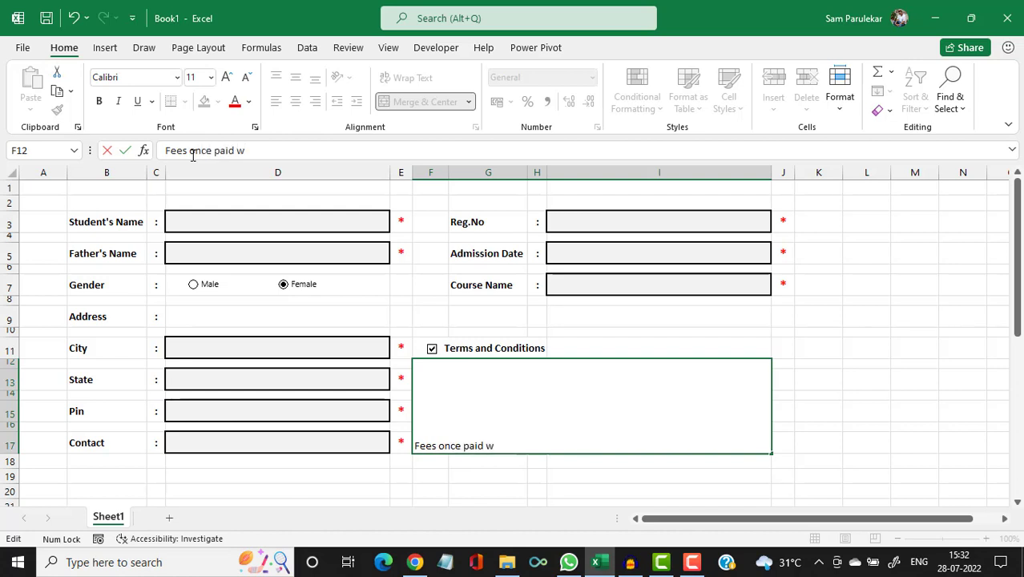
pyautogui.write('ould not be re')
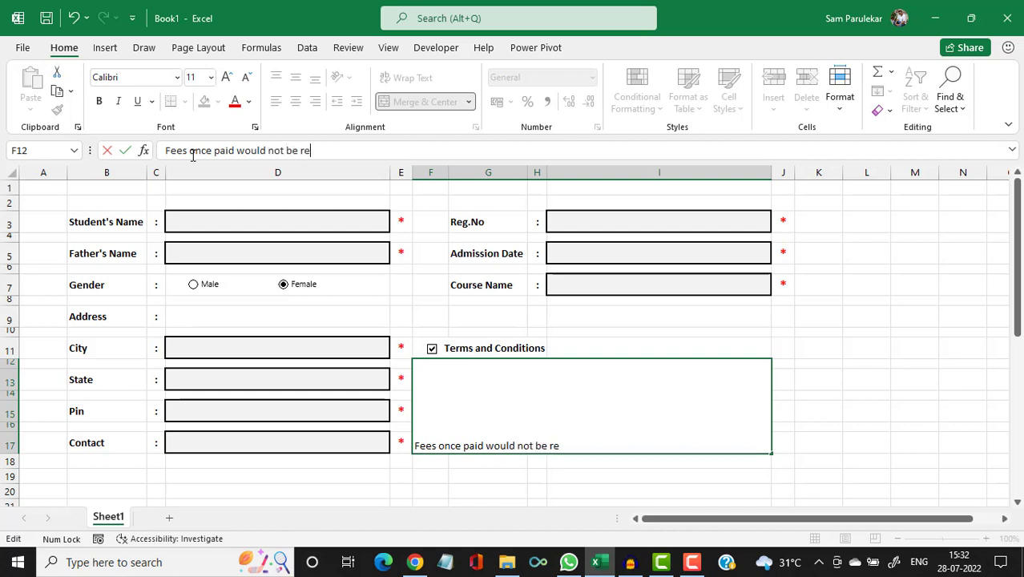
pyautogui.write('funded')
pyautogui.hotkey('alt', 'Return')
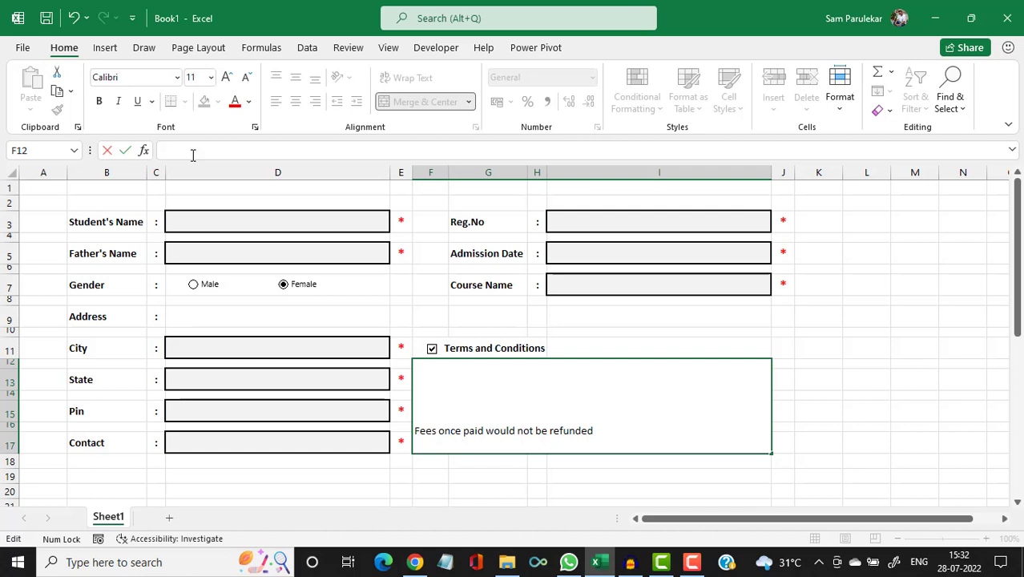
pyautogui.write('Admission')
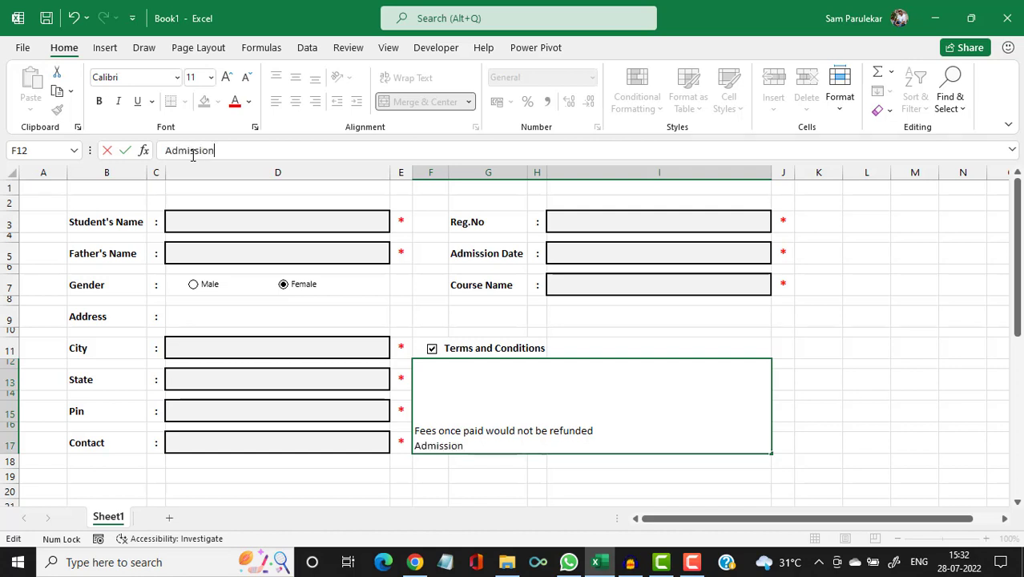
pyautogui.write(' Fees would n')
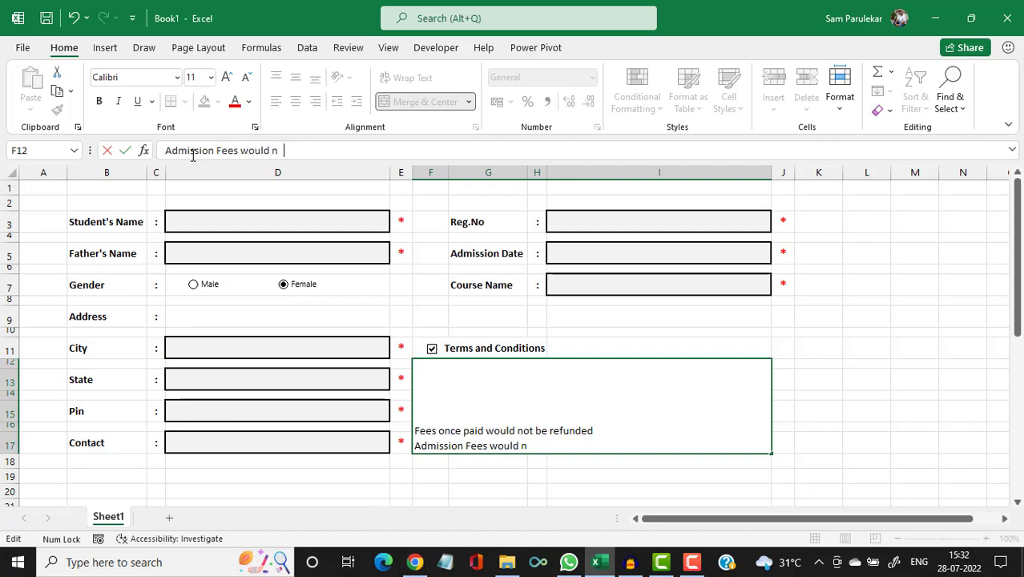
pyautogui.write('ot be included')
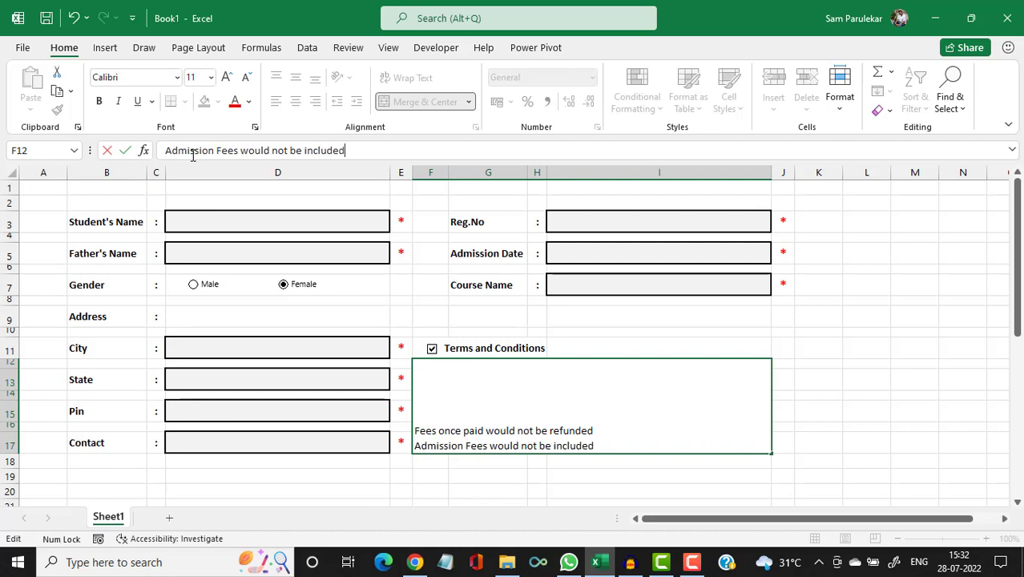
pyautogui.write(' in the final fee')
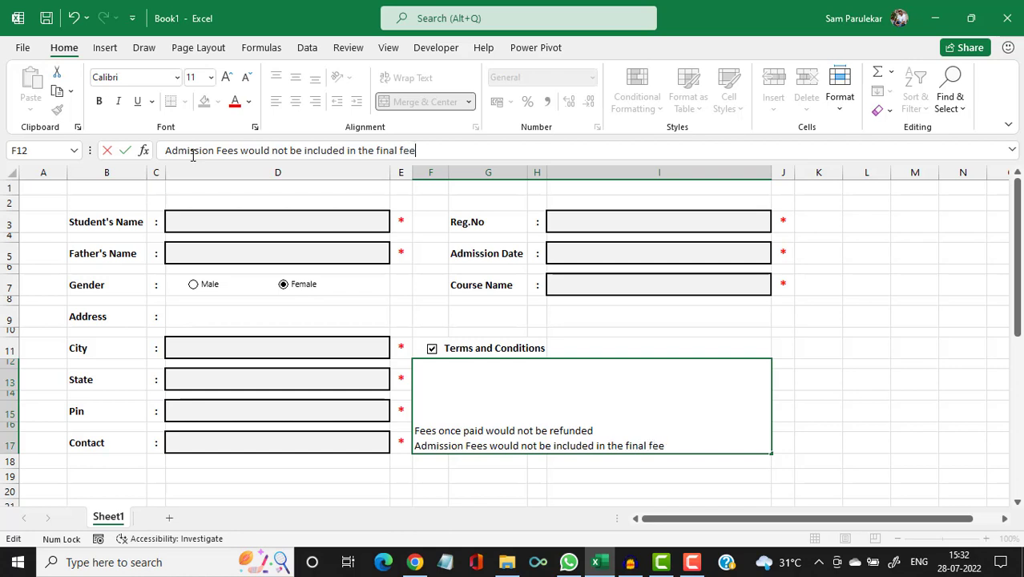
pyautogui.write('s.')
pyautogui.press('Return')
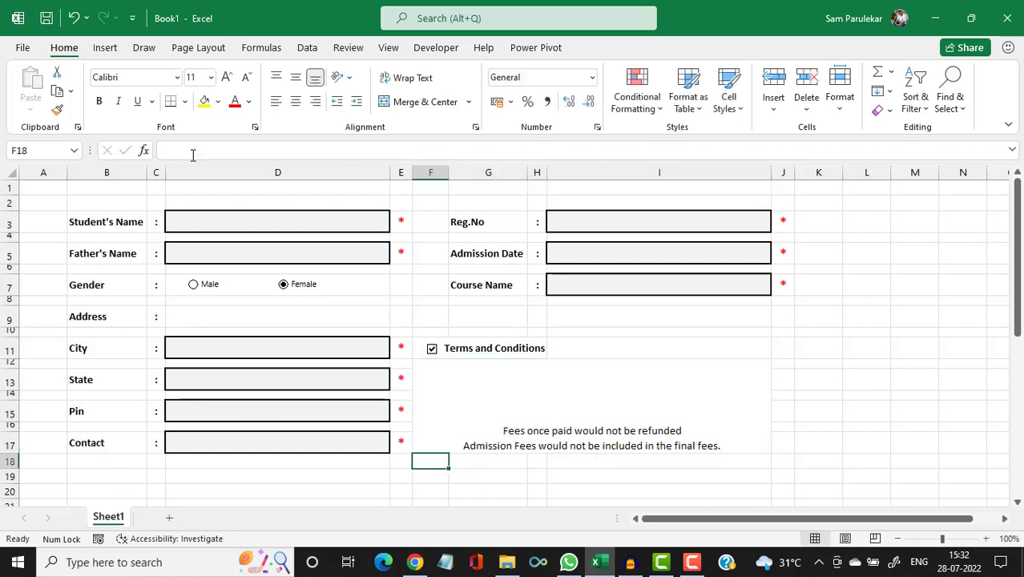
pyautogui.click(538, 425)
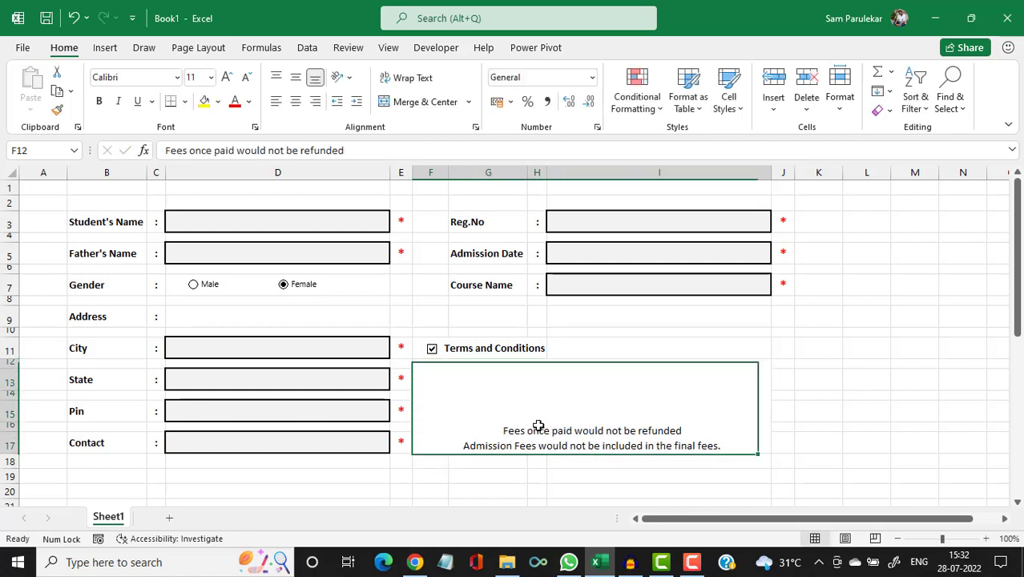
# Apply Middle Align to the merged F12:I17 terms box.
pyautogui.click(296, 83)
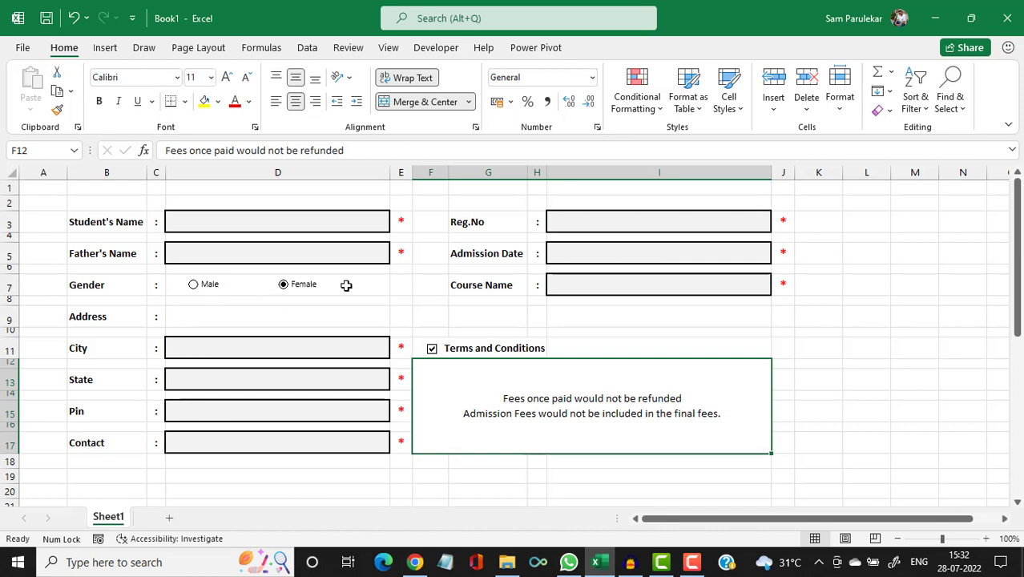
# Set the Male option button's Format Control cell link to $L$11, then pick Female to test.
pyautogui.rightClick(219, 294)
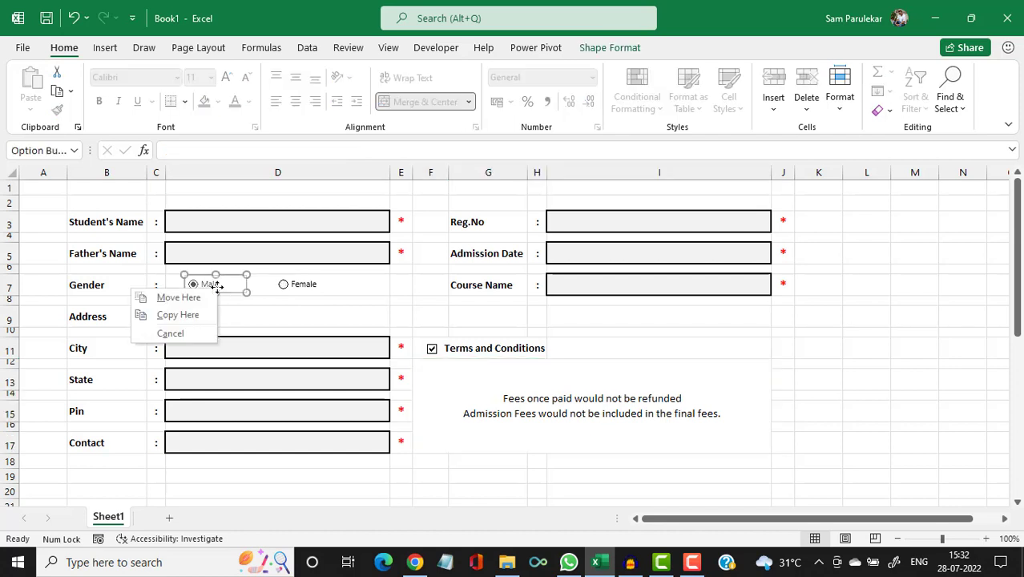
pyautogui.click(229, 277)
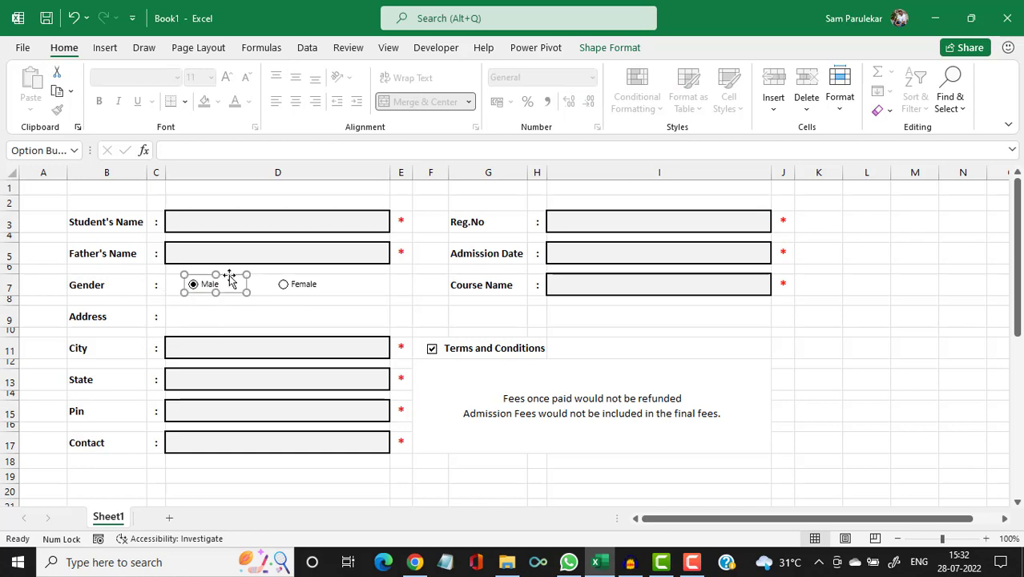
pyautogui.click(271, 287)
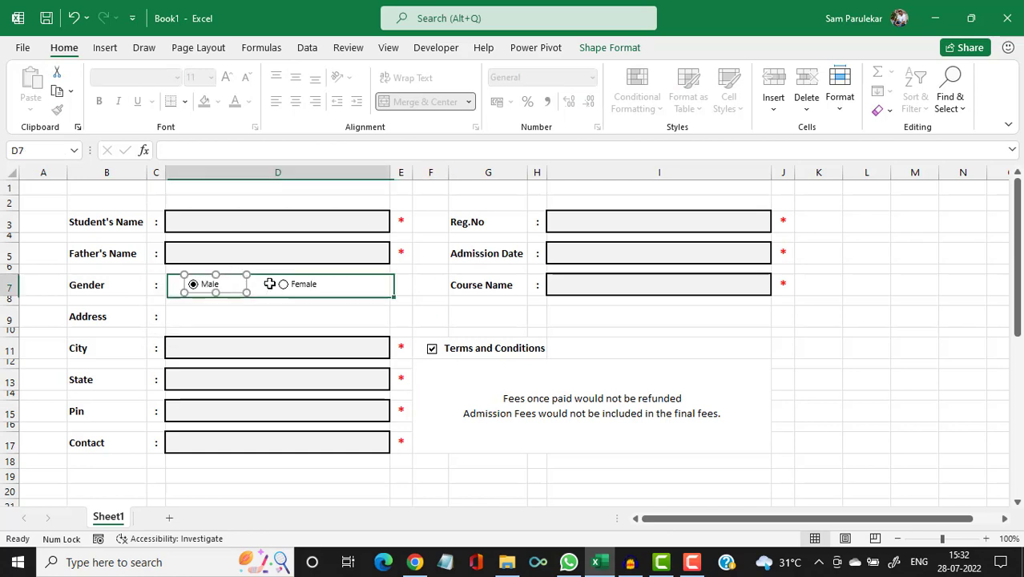
pyautogui.rightClick(208, 276)
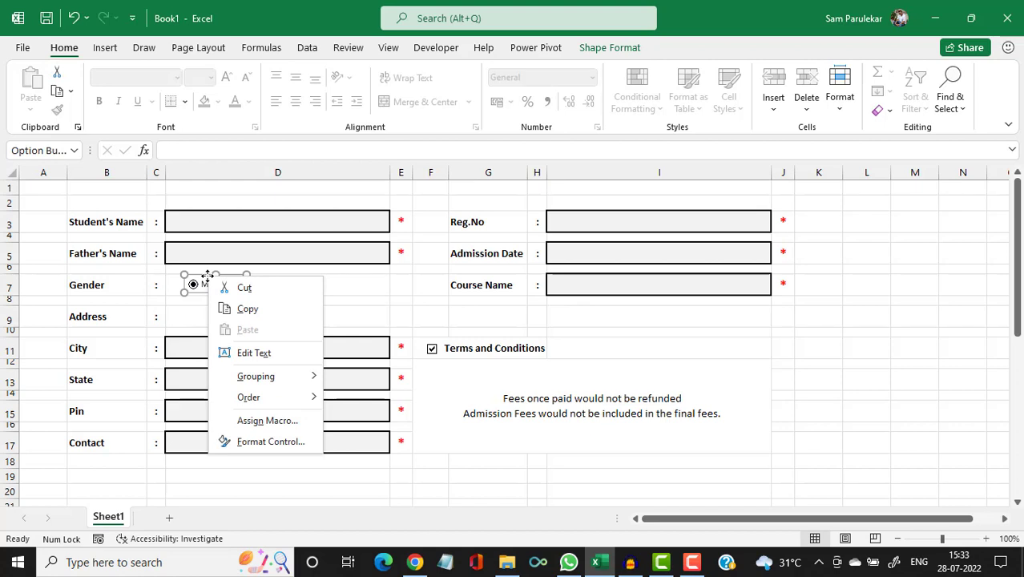
pyautogui.click(271, 441)
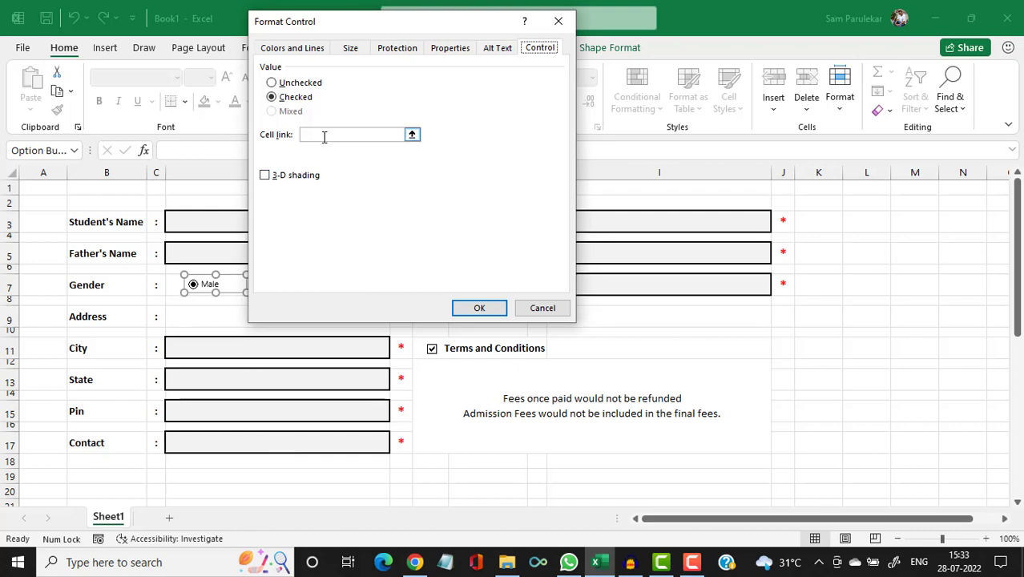
pyautogui.click(324, 135)
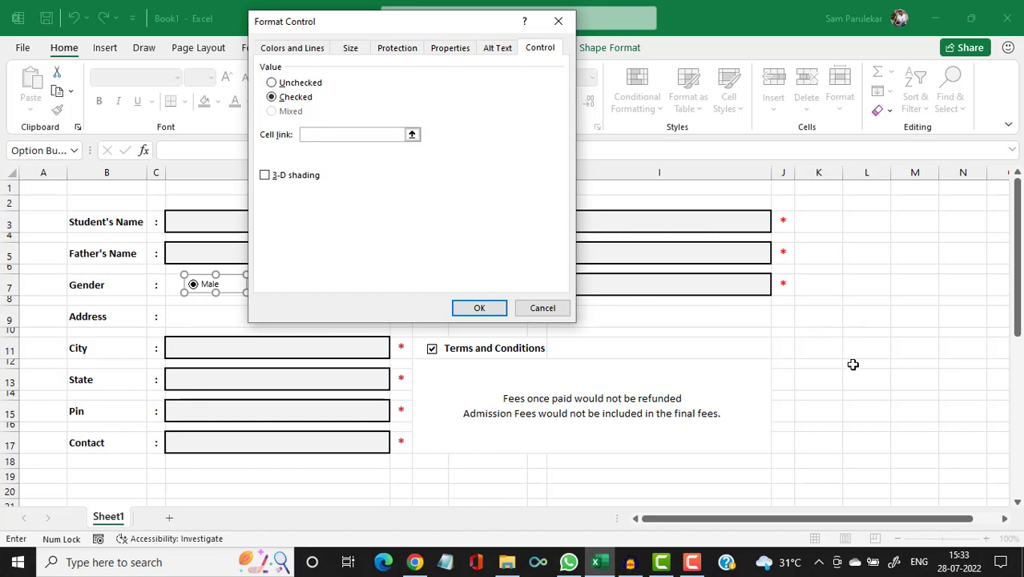
pyautogui.click(859, 353)
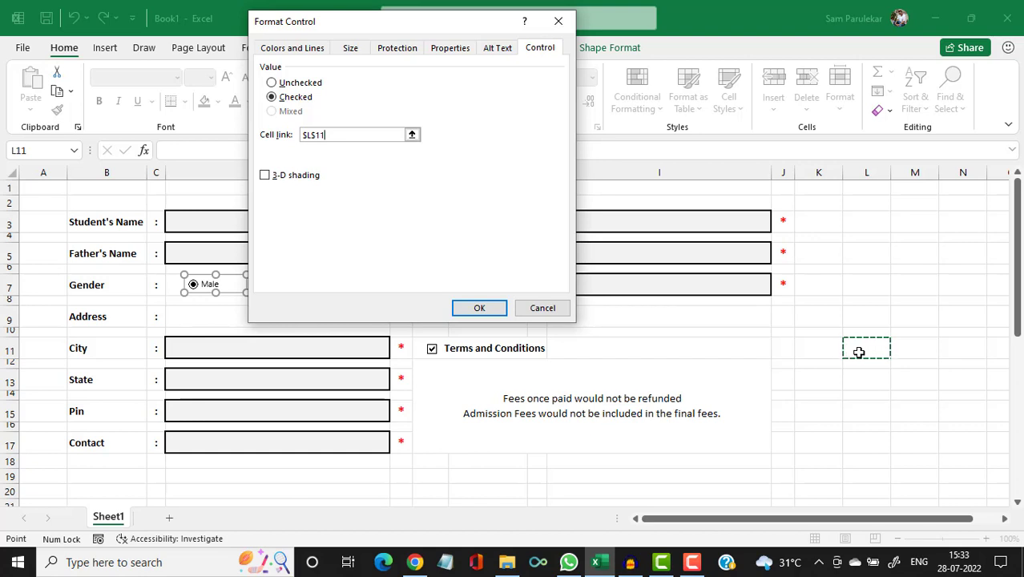
pyautogui.click(490, 316)
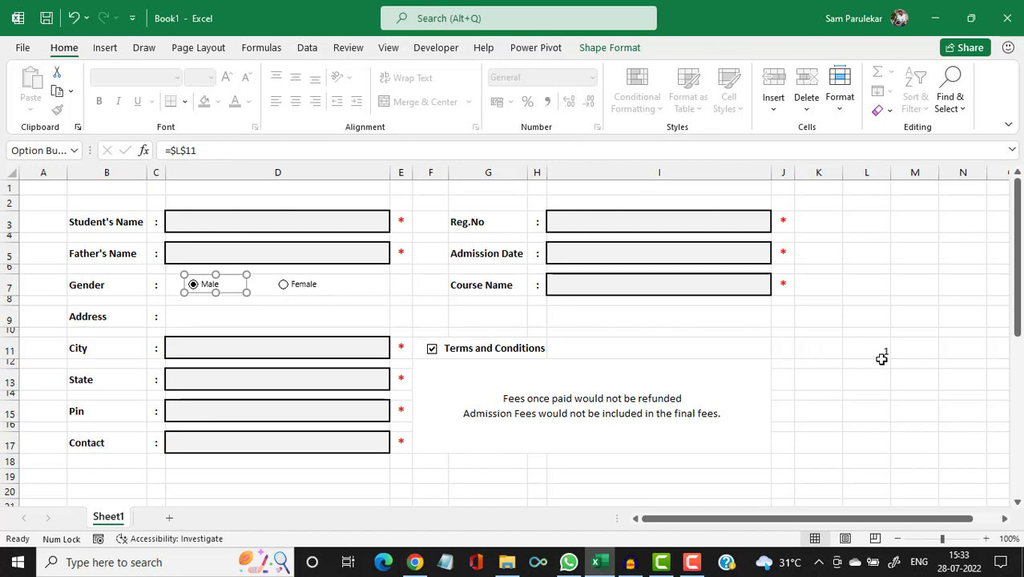
pyautogui.click(285, 290)
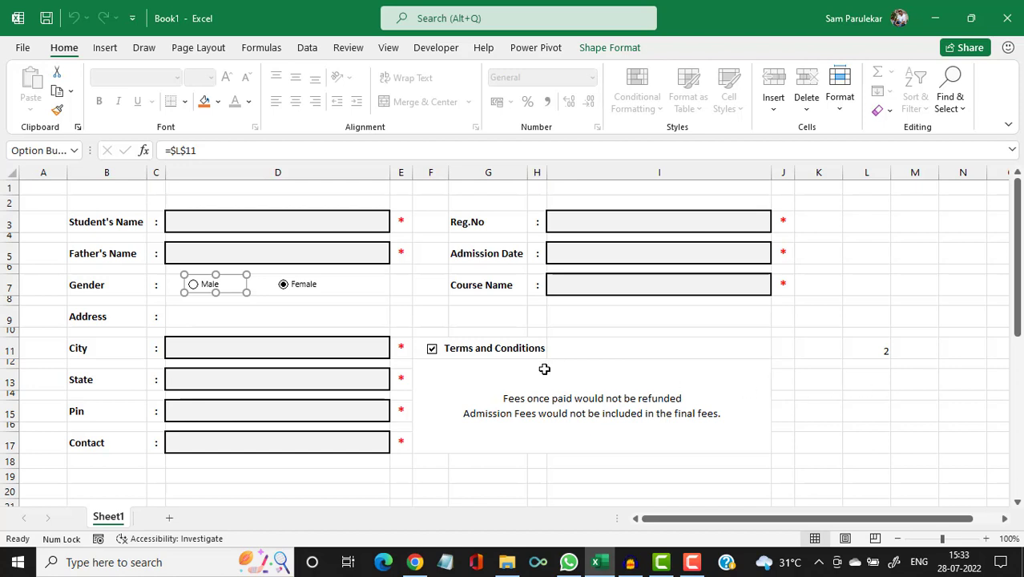
# Set the Terms and Conditions check box's Format Control cell link to $L$13.
pyautogui.rightClick(435, 359)
pyautogui.click(467, 321)
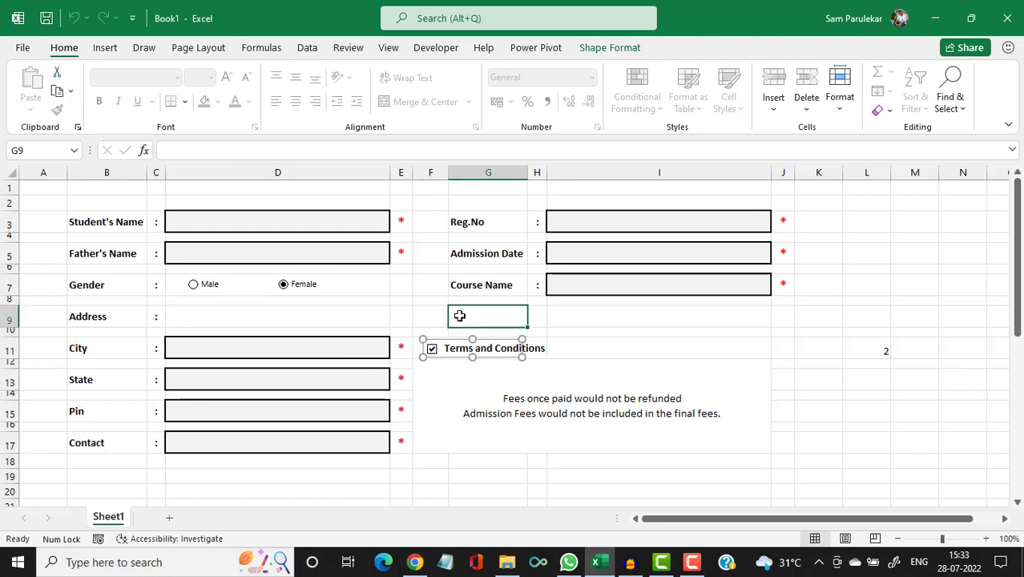
pyautogui.rightClick(441, 350)
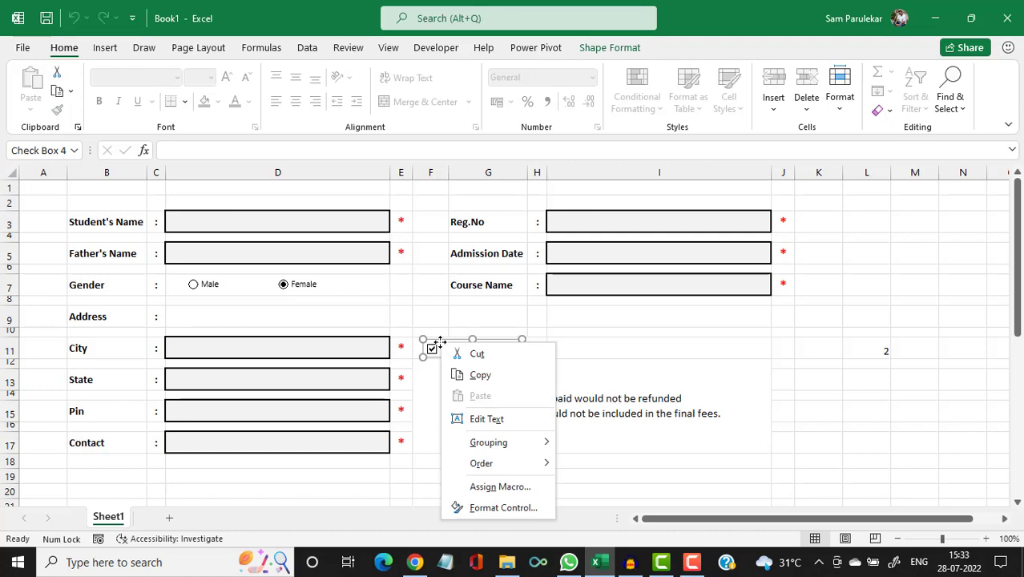
pyautogui.click(504, 507)
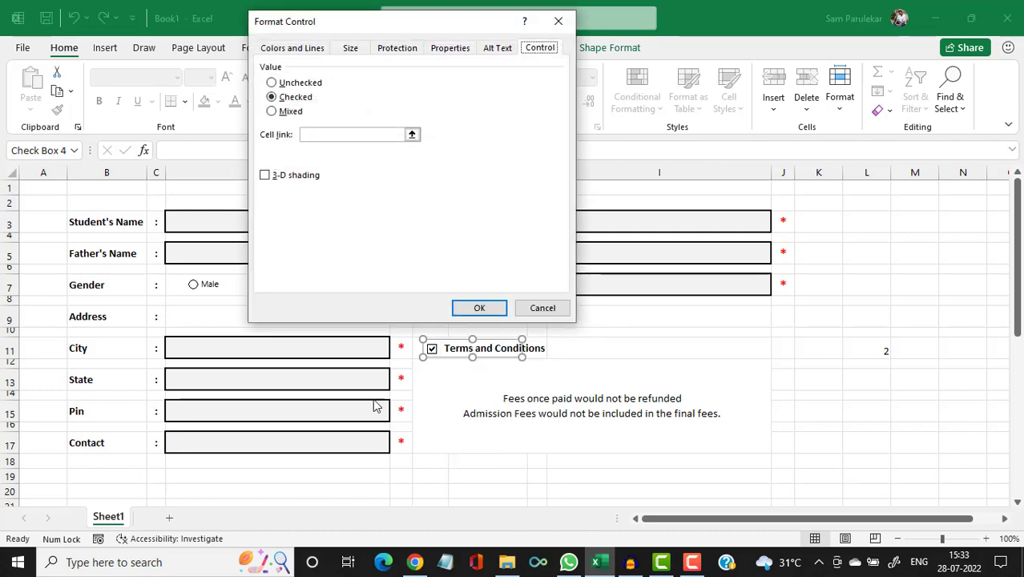
pyautogui.click(323, 134)
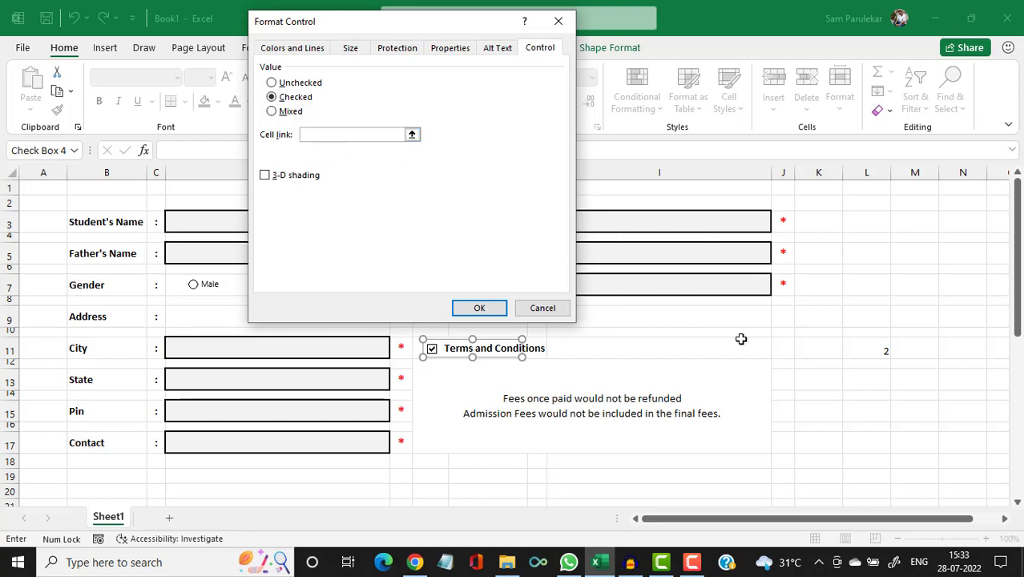
pyautogui.click(878, 380)
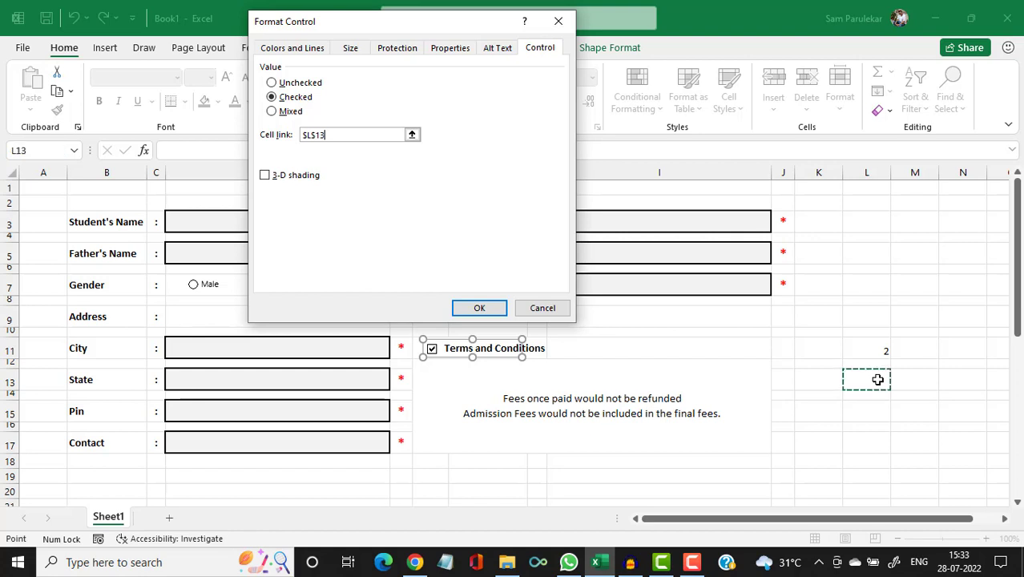
pyautogui.click(479, 308)
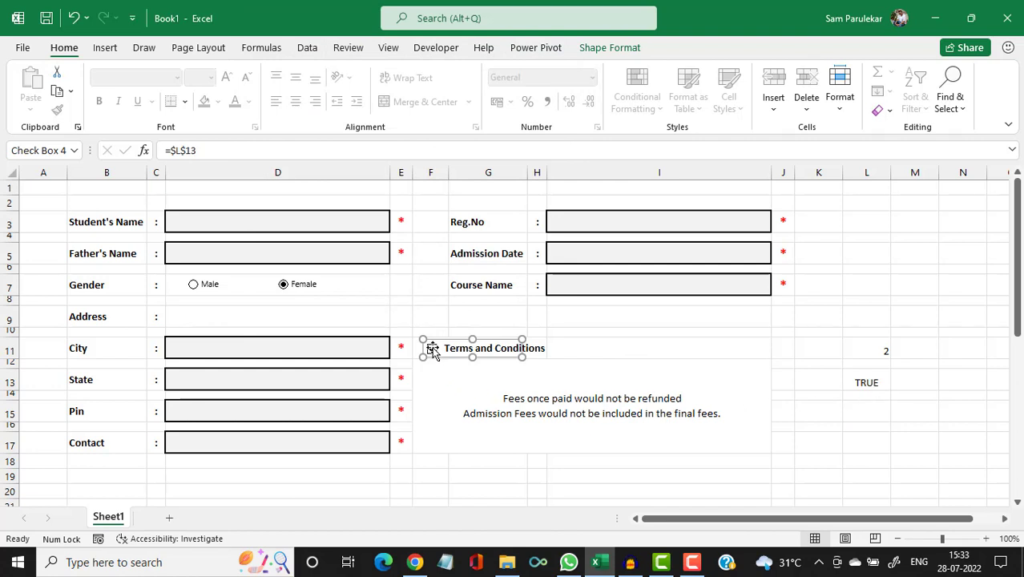
# Untick and re-tick the check box to confirm L13 switches between FALSE and TRUE.
pyautogui.click(455, 308)
pyautogui.click(433, 353)
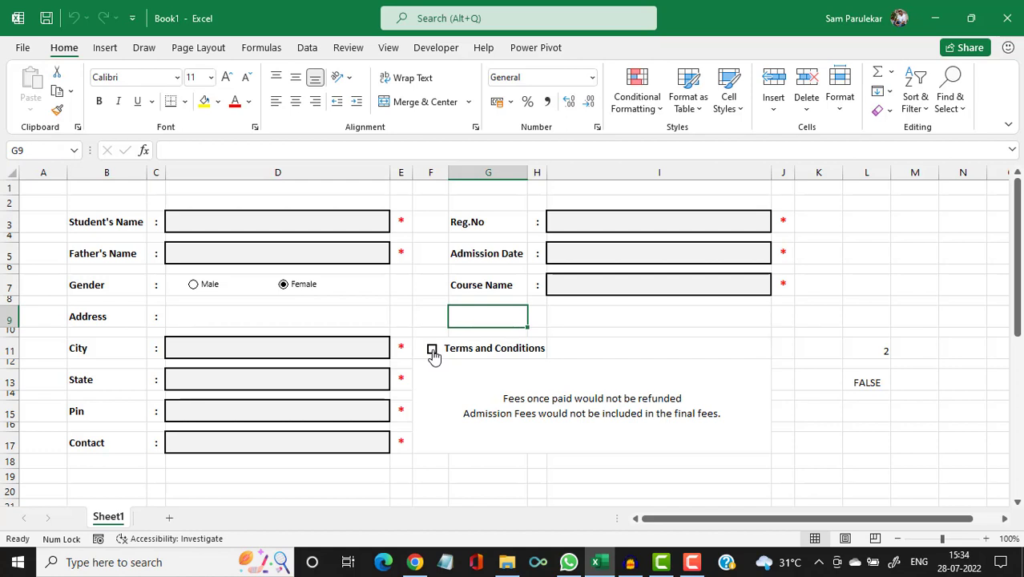
pyautogui.click(432, 352)
pyautogui.click(869, 321)
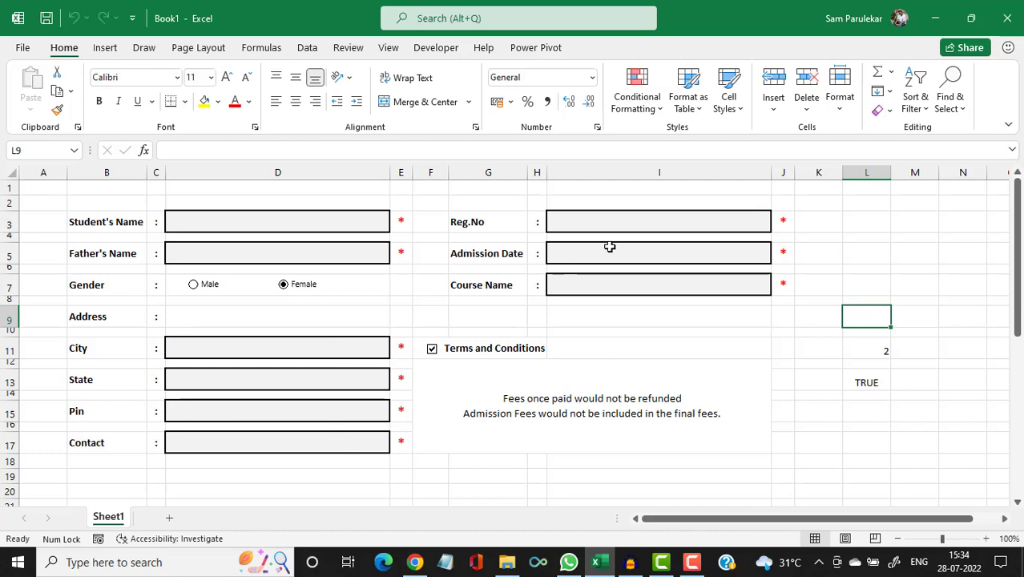
# Review the nine required entry cells D3, D5, D11–D17 and I3, I5, I7.
pyautogui.click(286, 225)
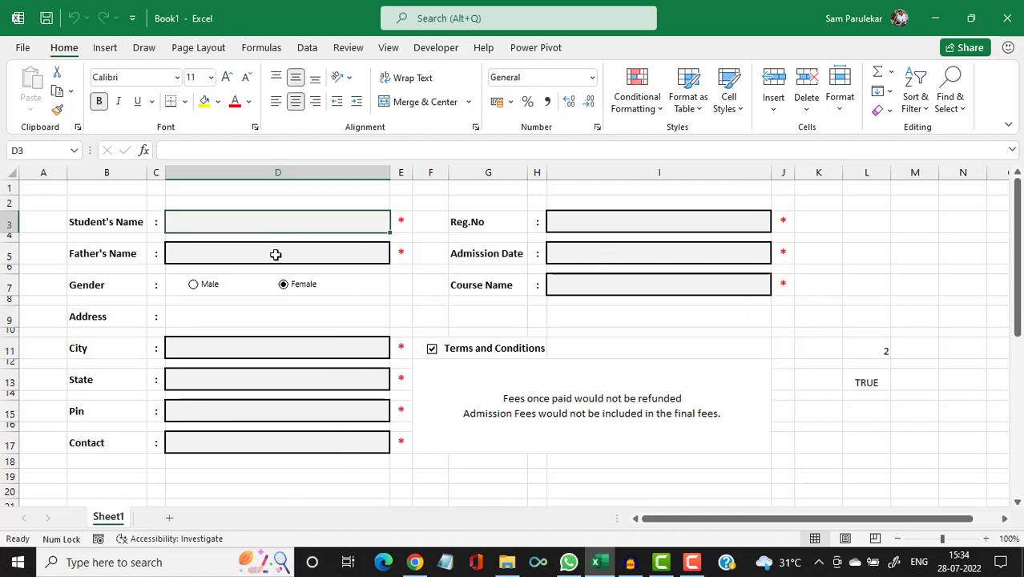
pyautogui.click(275, 255)
pyautogui.click(284, 346)
pyautogui.click(299, 380)
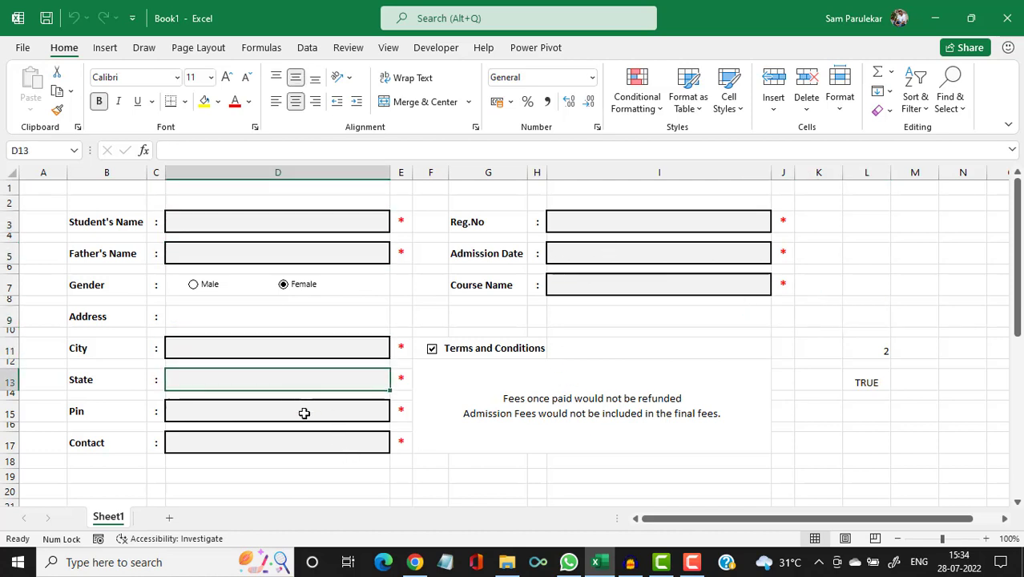
pyautogui.click(305, 412)
pyautogui.click(318, 441)
pyautogui.click(617, 219)
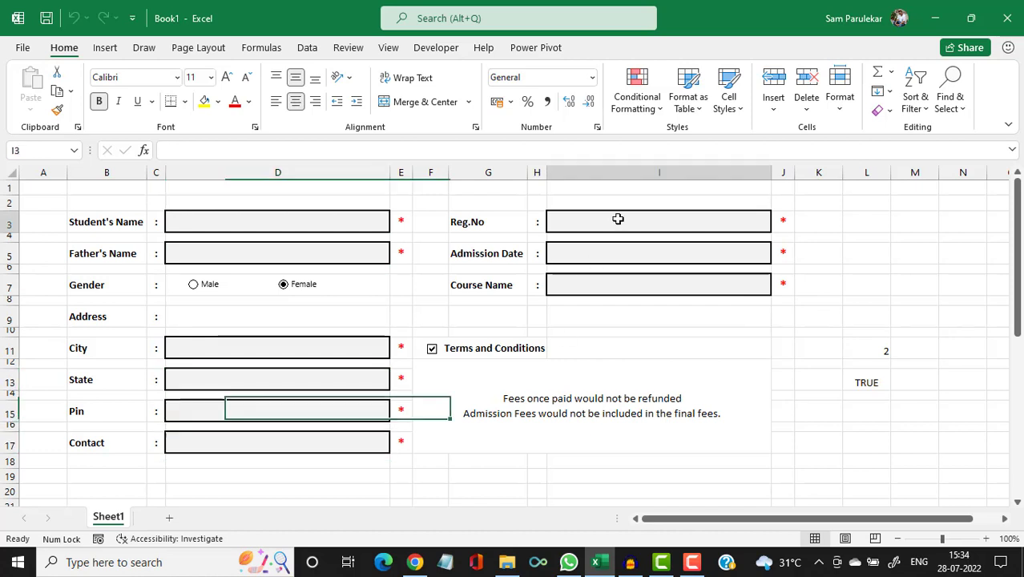
pyautogui.click(609, 248)
pyautogui.click(599, 283)
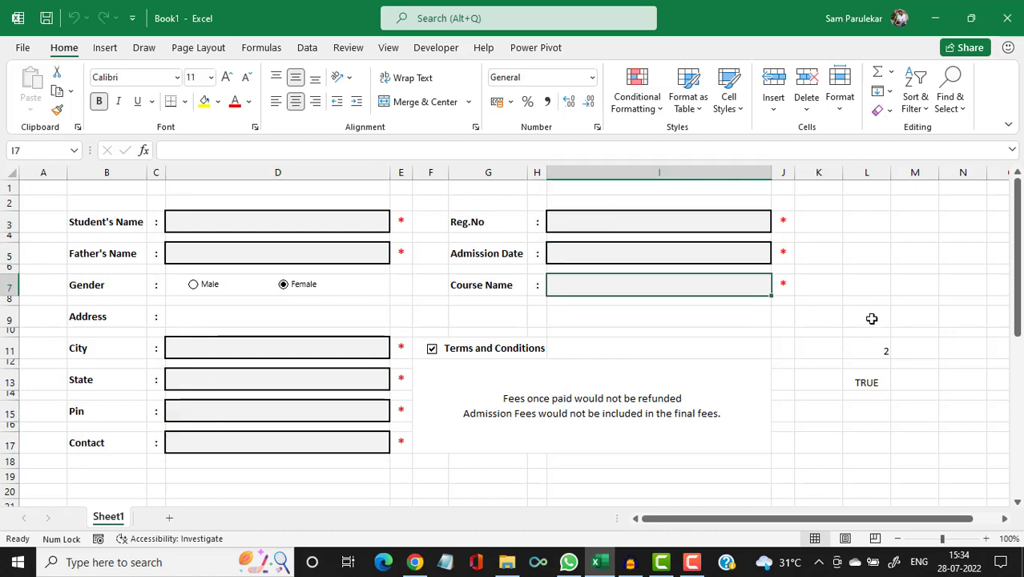
# Enter =COUNTA(D3,D5,D11,D13,D15,D17,I3,I5,I7) in L9.
pyautogui.click(872, 318)
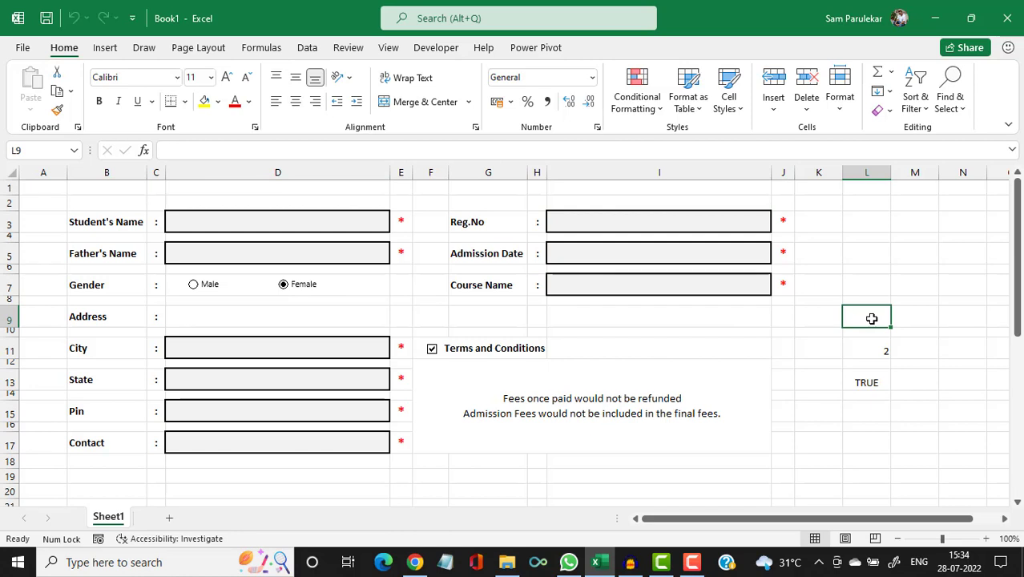
pyautogui.write('=c')
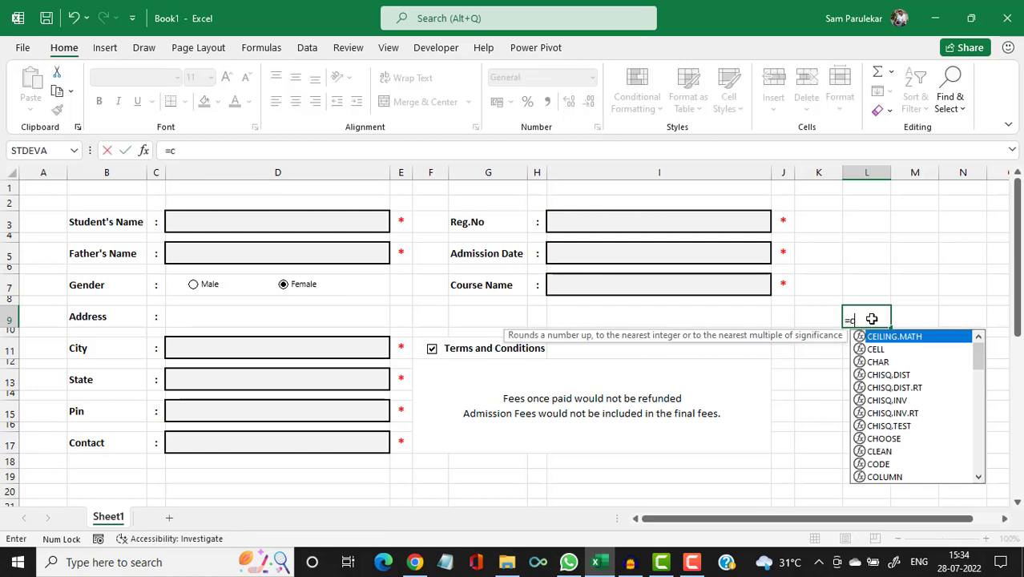
pyautogui.write('oun')
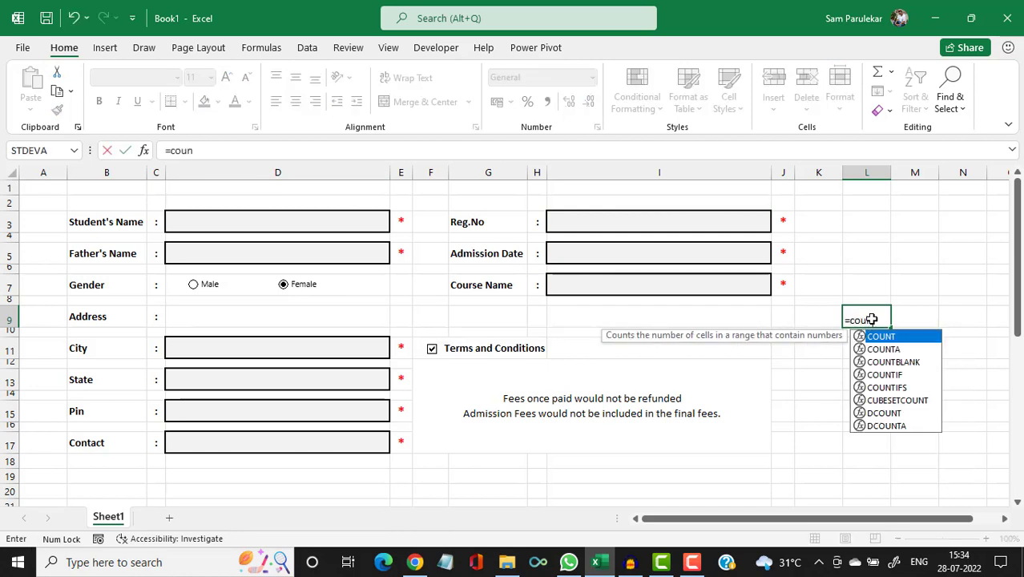
pyautogui.write('ta(')
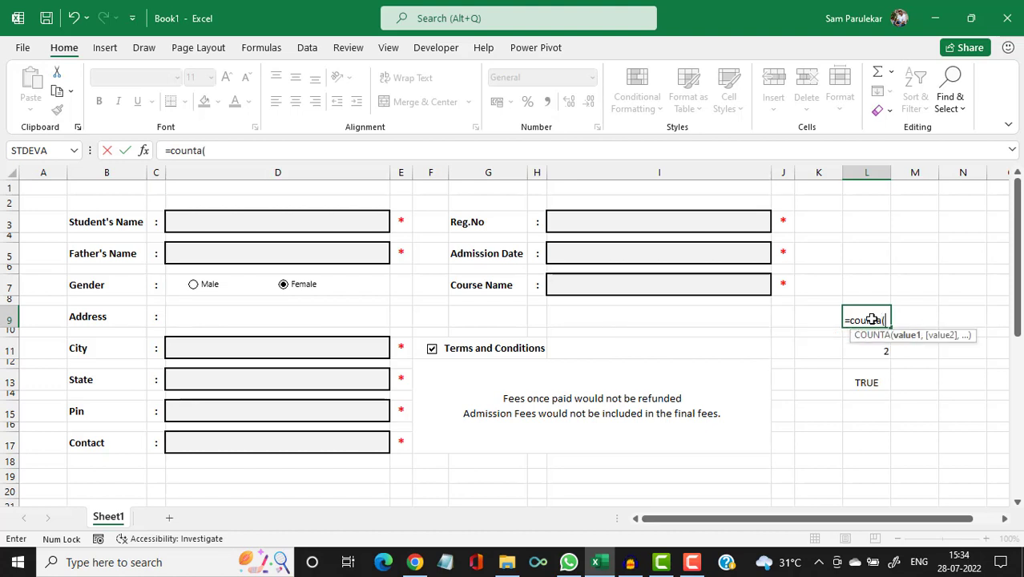
pyautogui.click(307, 225)
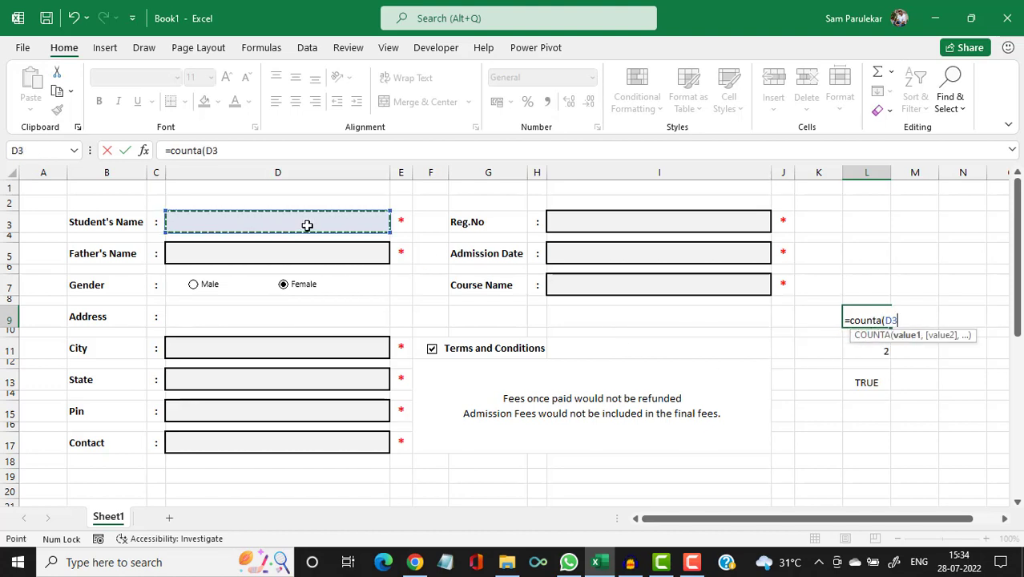
pyautogui.write(',')
pyautogui.click(282, 253)
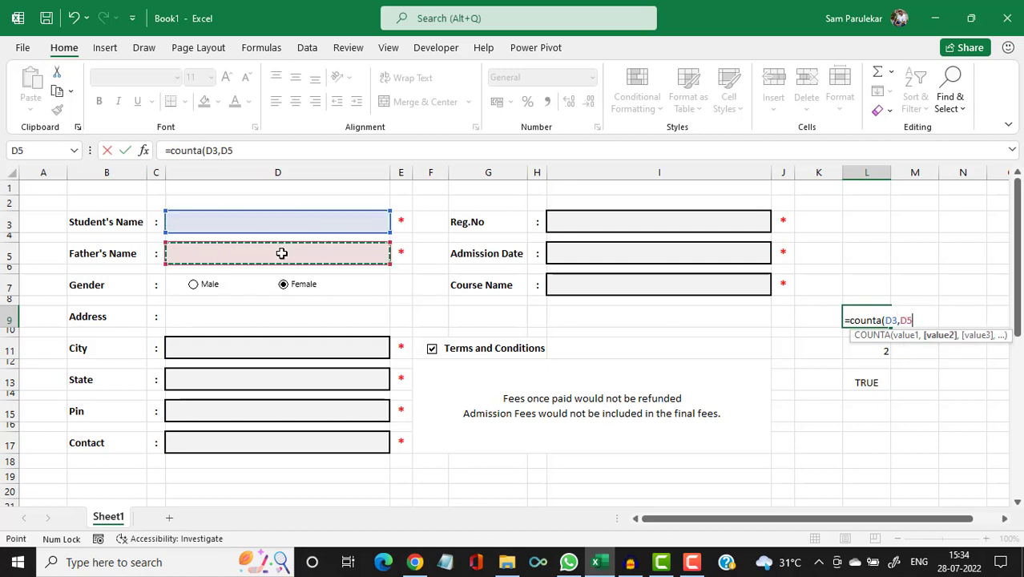
pyautogui.write(',')
pyautogui.click(265, 351)
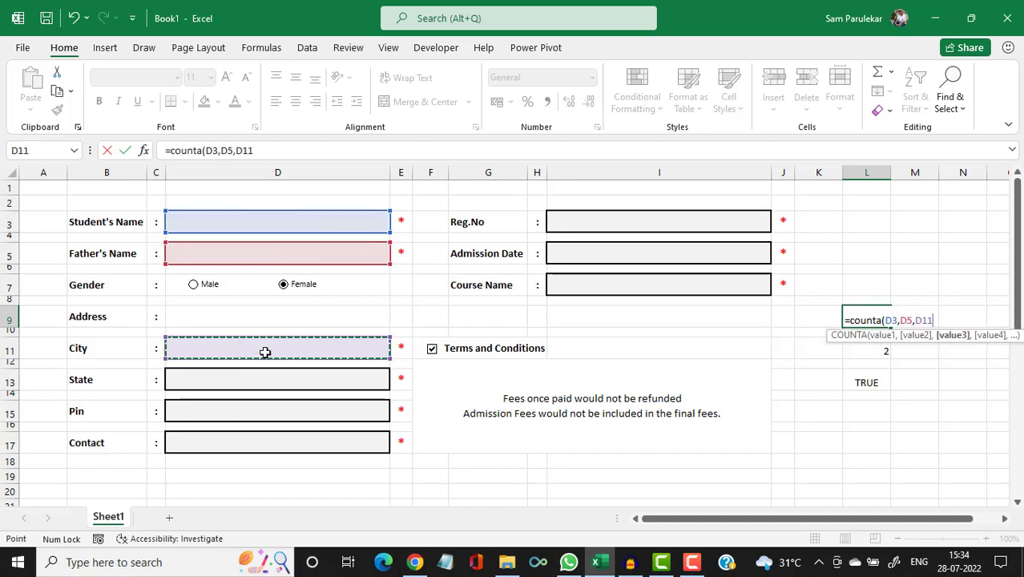
pyautogui.write(',')
pyautogui.click(245, 378)
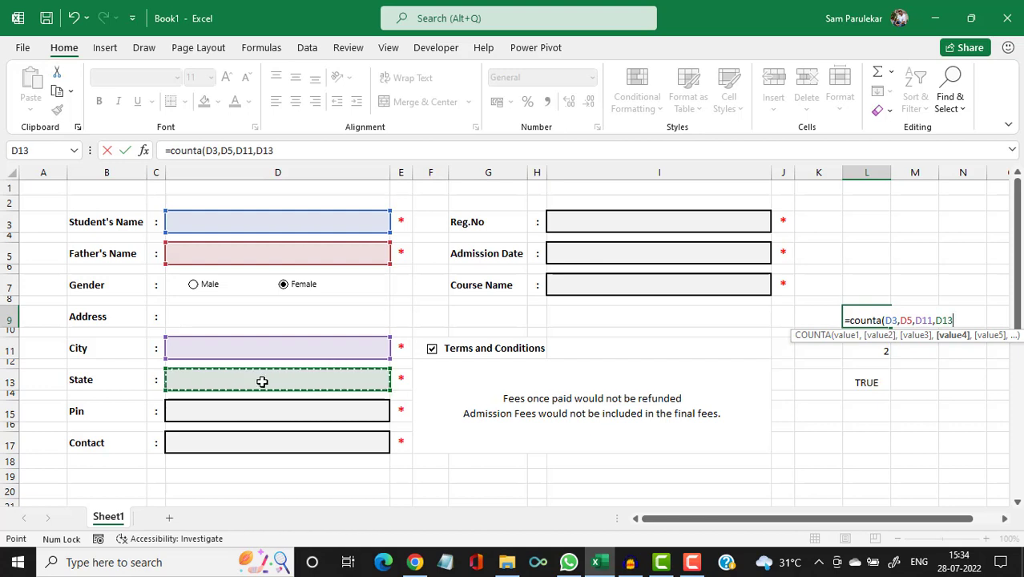
pyautogui.write(',')
pyautogui.click(255, 408)
pyautogui.write(',')
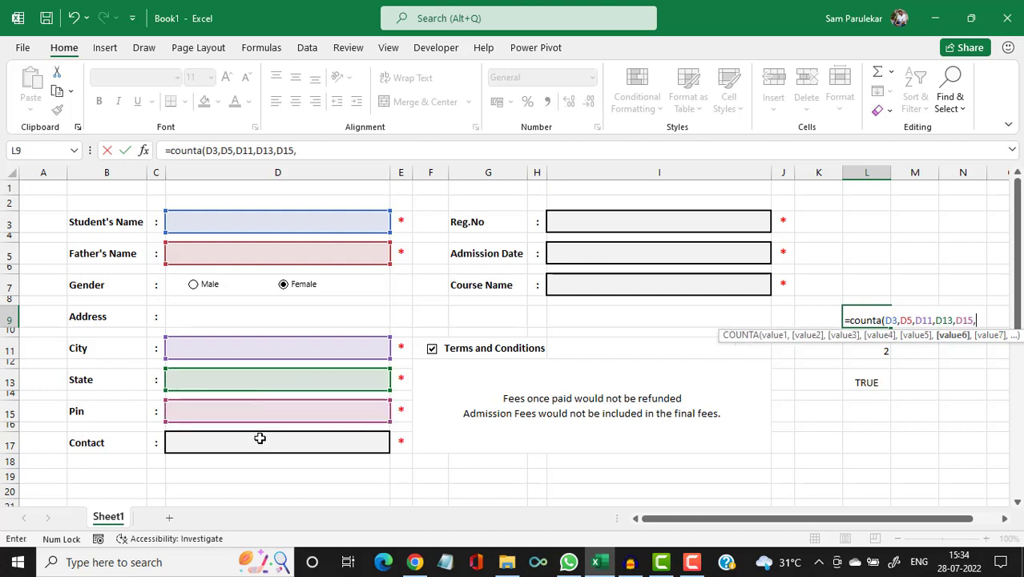
pyautogui.click(258, 443)
pyautogui.write(',')
pyautogui.click(644, 222)
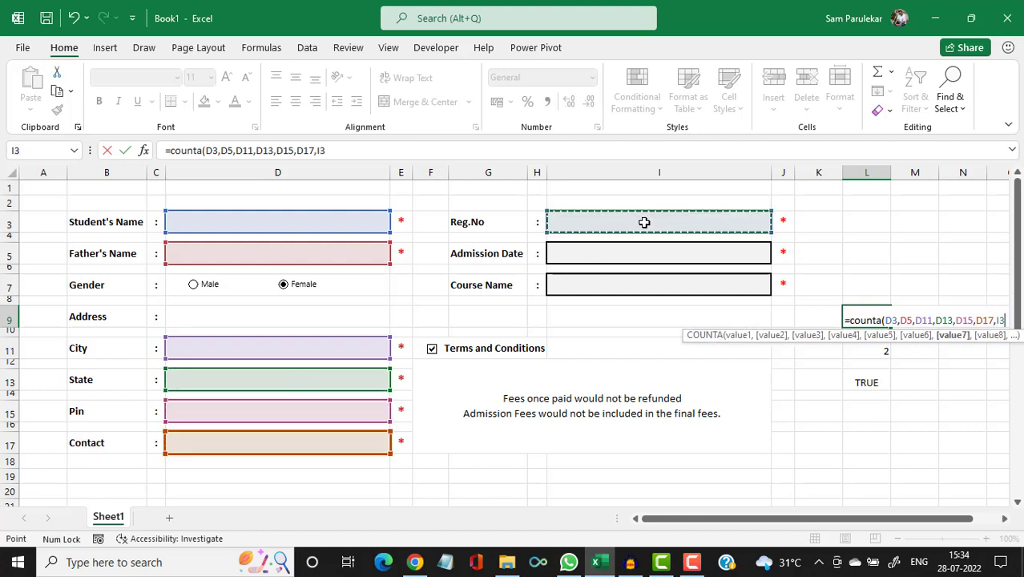
pyautogui.write(',')
pyautogui.click(622, 251)
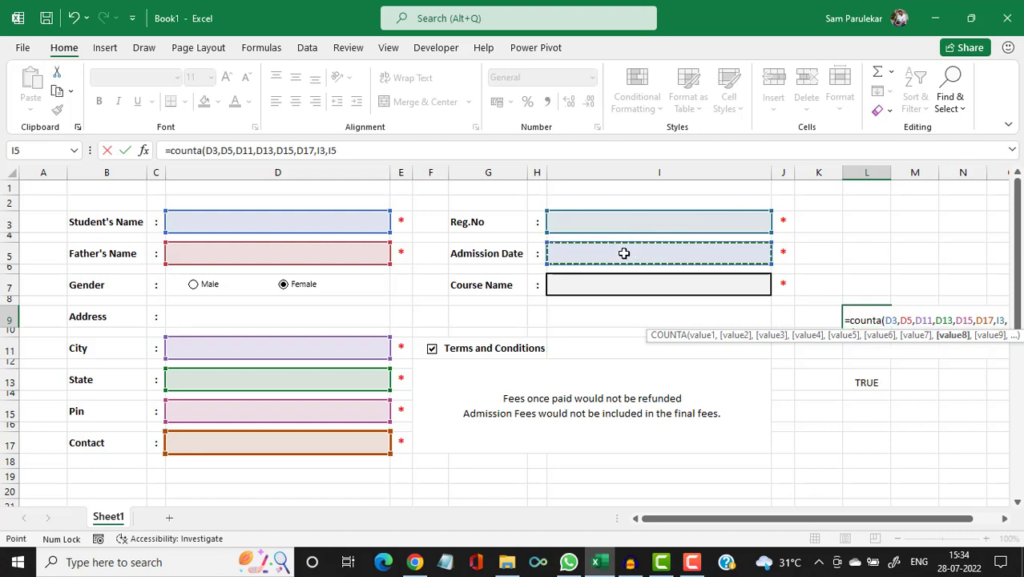
pyautogui.write(',')
pyautogui.click(618, 287)
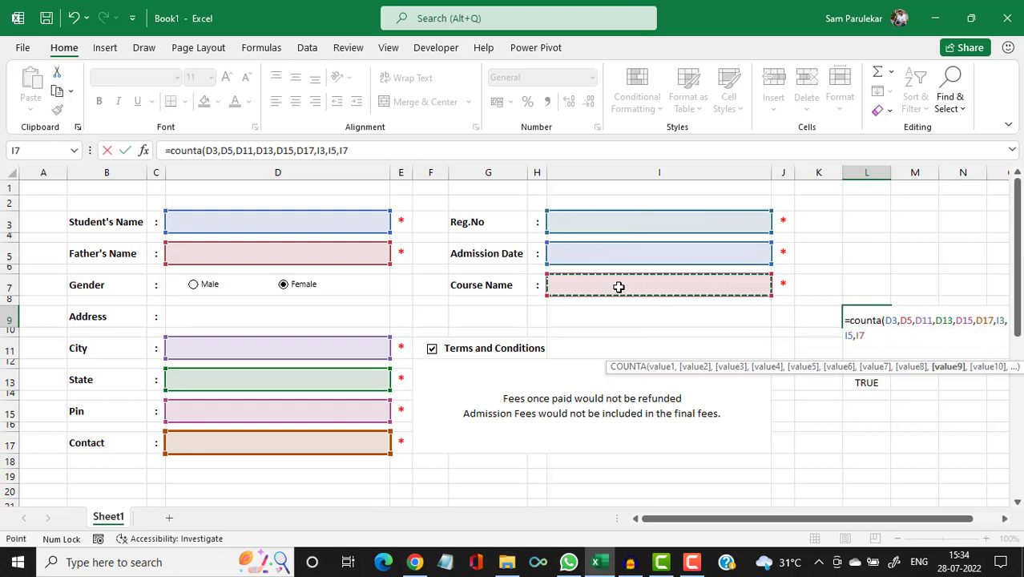
pyautogui.write(')')
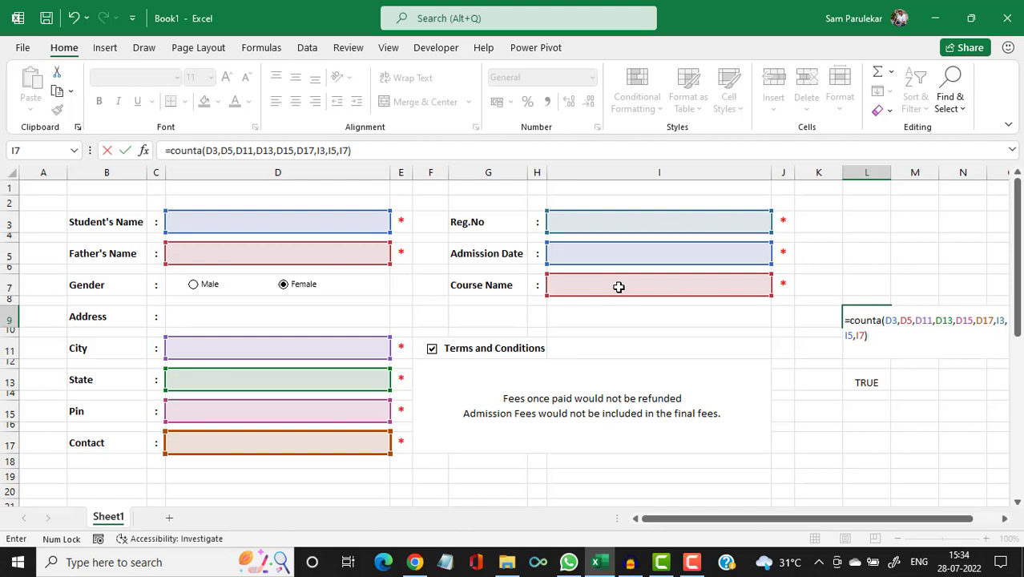
pyautogui.press('Return')
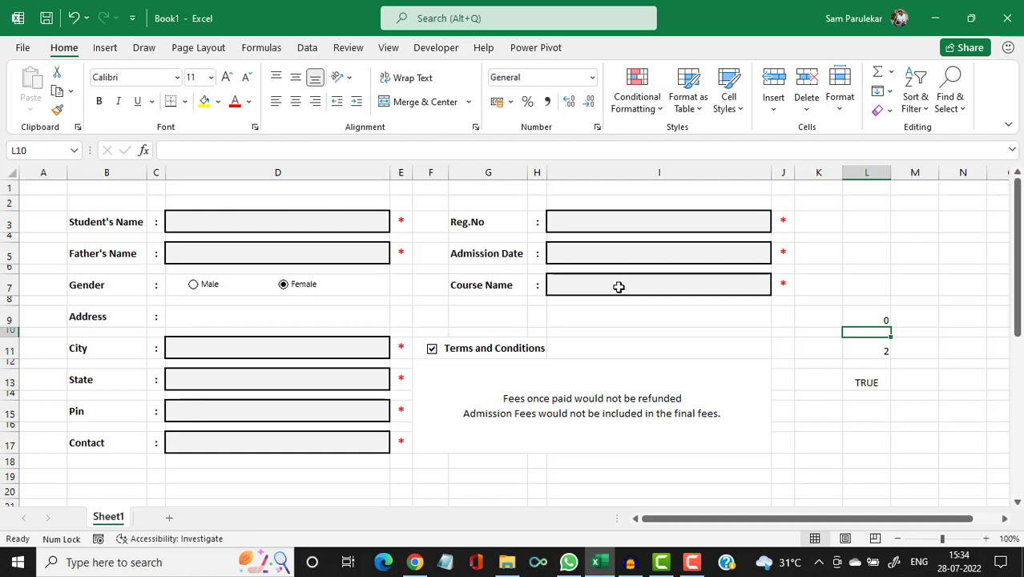
# Enter the student's name and the father's name, and set gender to Male.
pyautogui.click(335, 221)
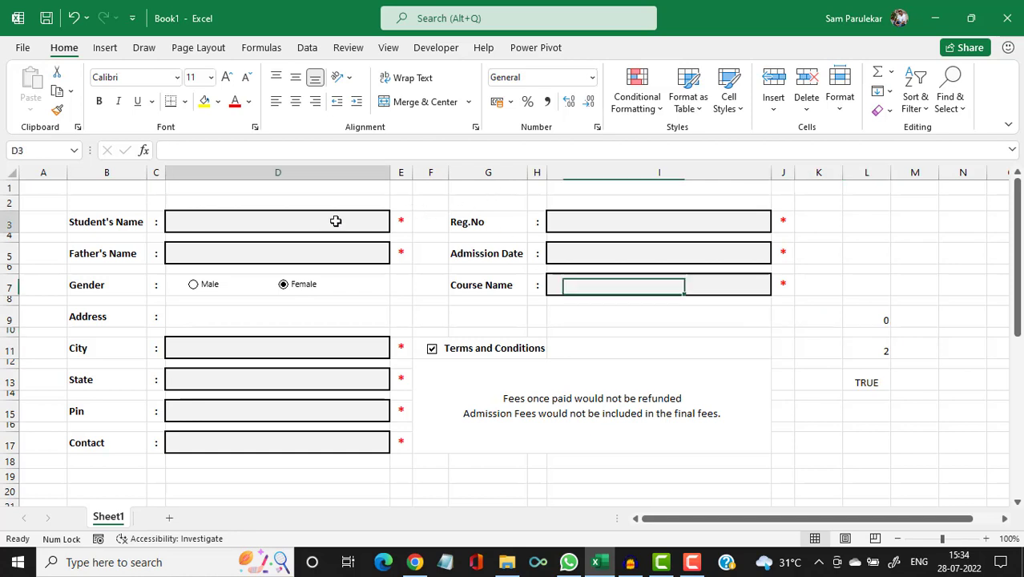
pyautogui.write('Sam')
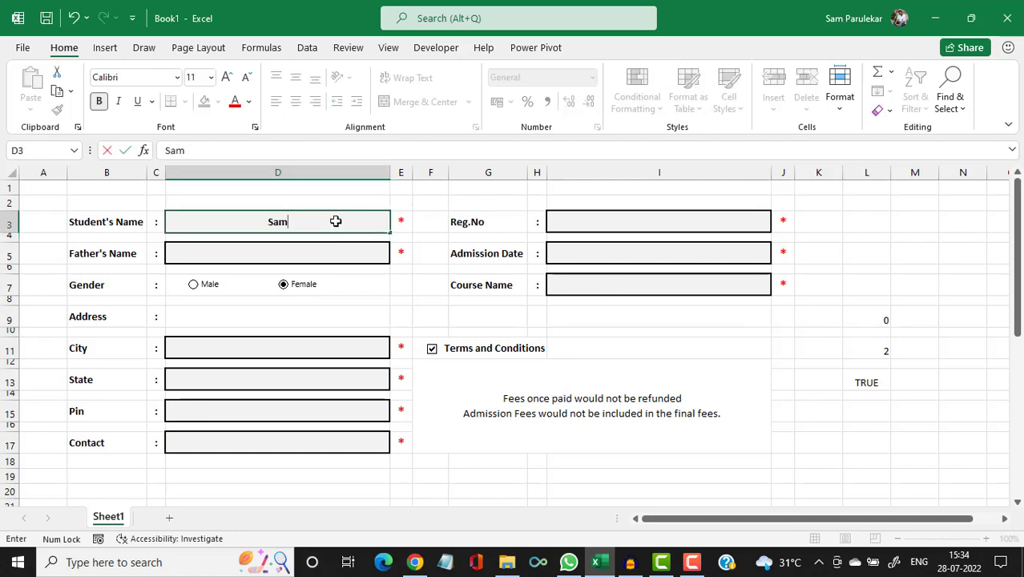
pyautogui.press('Return')
pyautogui.press('Return')
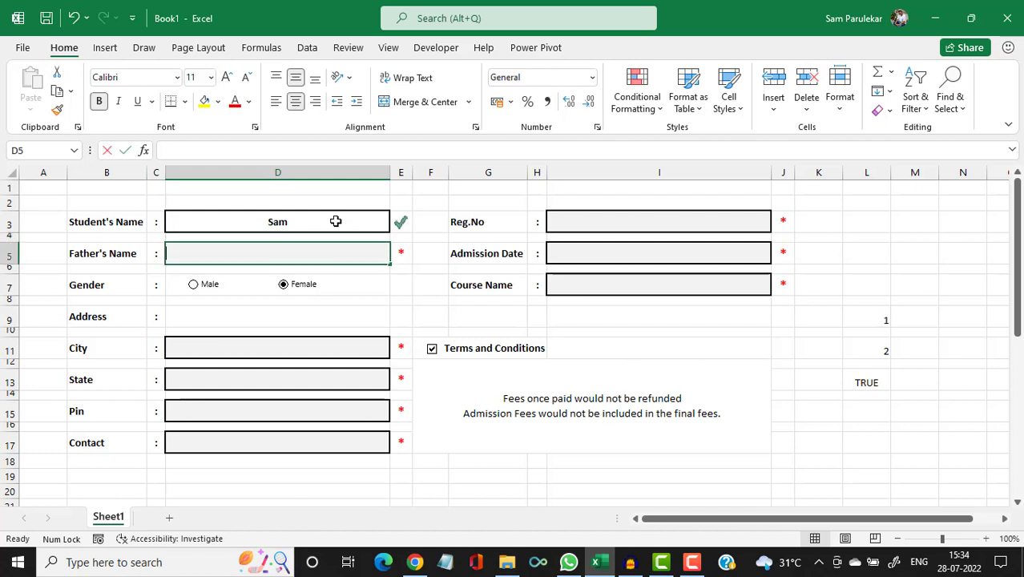
pyautogui.write('Sh riniwa')
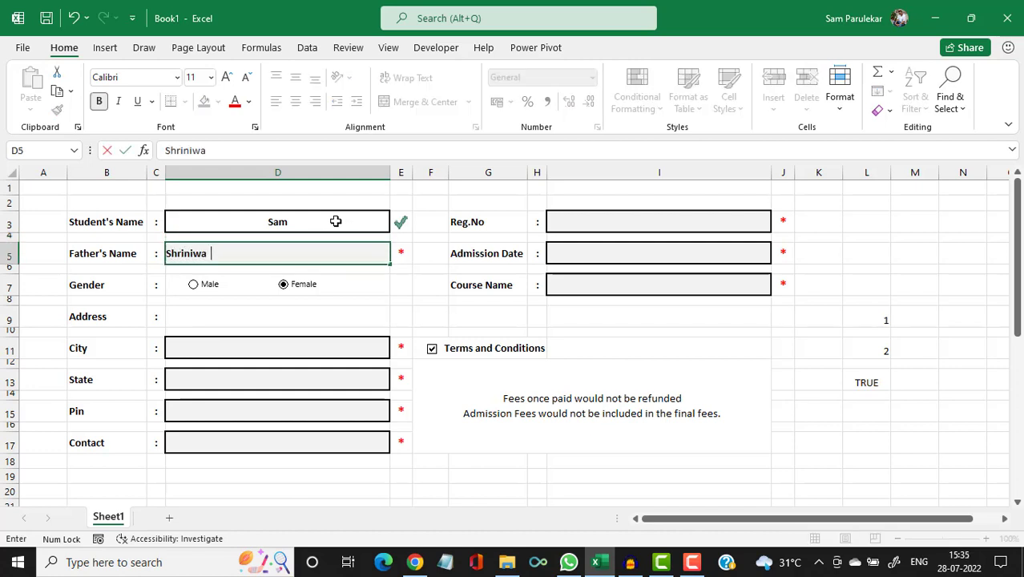
pyautogui.press('Return')
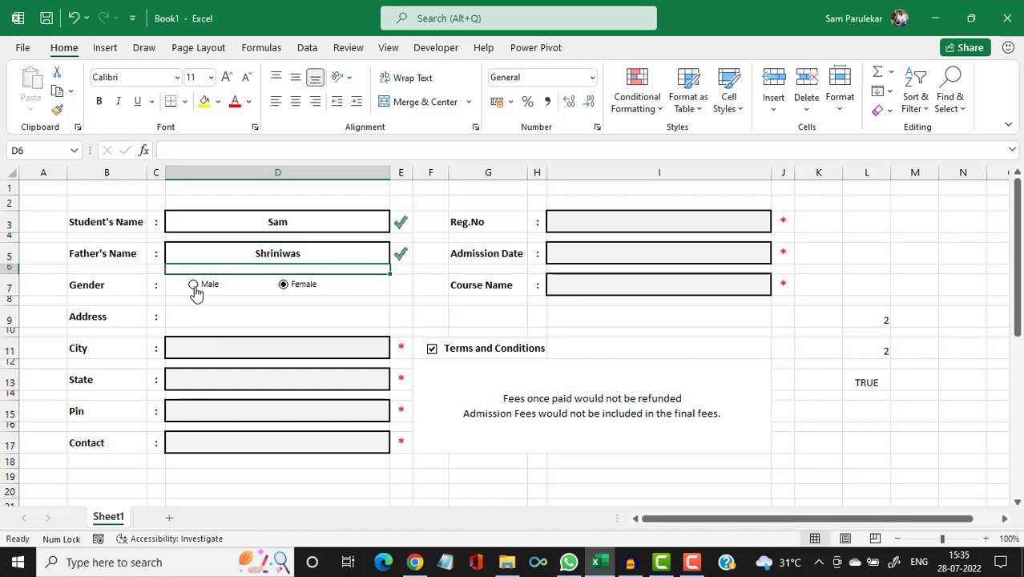
pyautogui.click(196, 286)
# Fill in the city, state, pin code and contact number fields.
pyautogui.click(219, 345)
pyautogui.write('T')
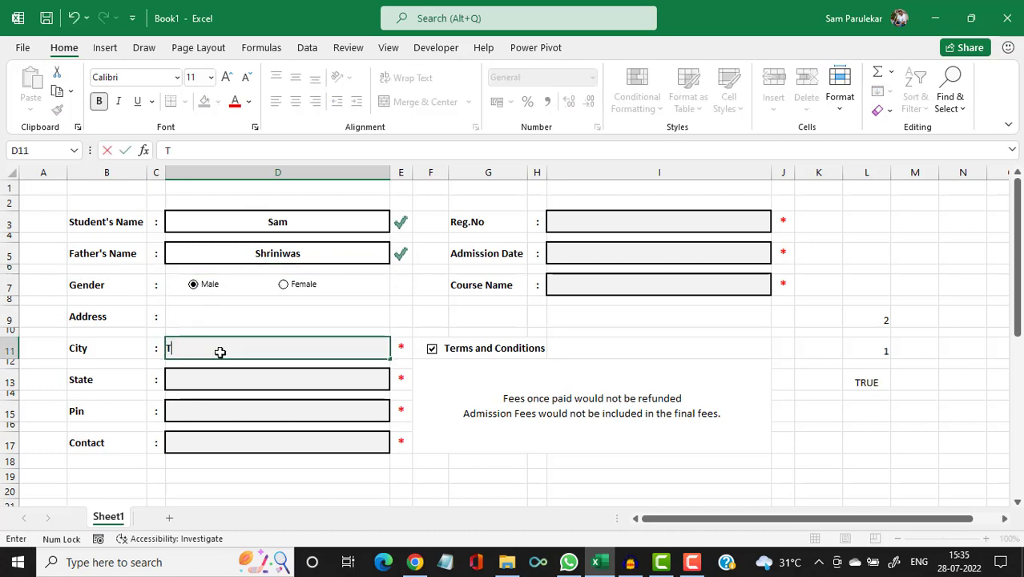
pyautogui.write('hane')
pyautogui.press('Return')
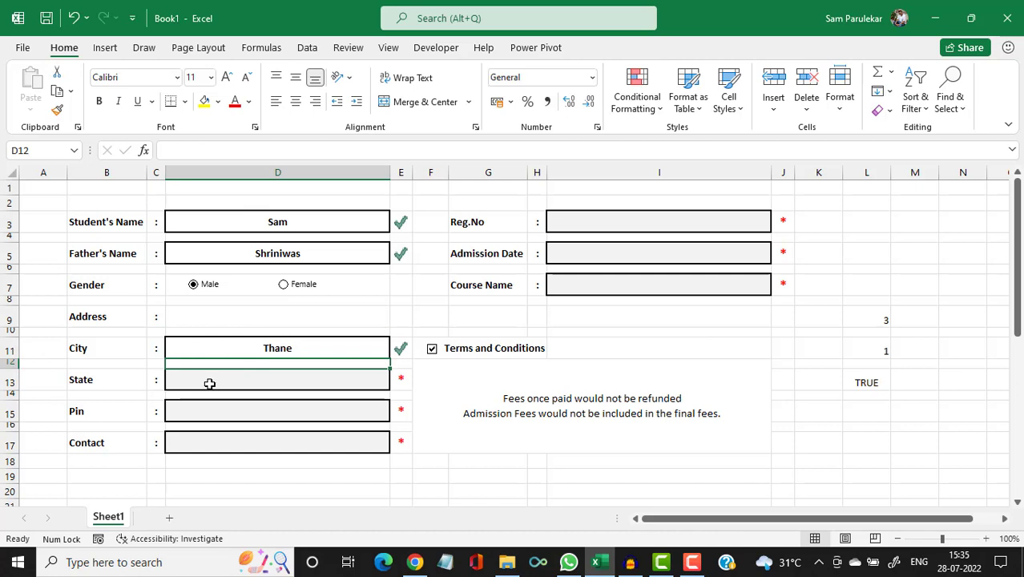
pyautogui.click(209, 383)
pyautogui.write('Maha')
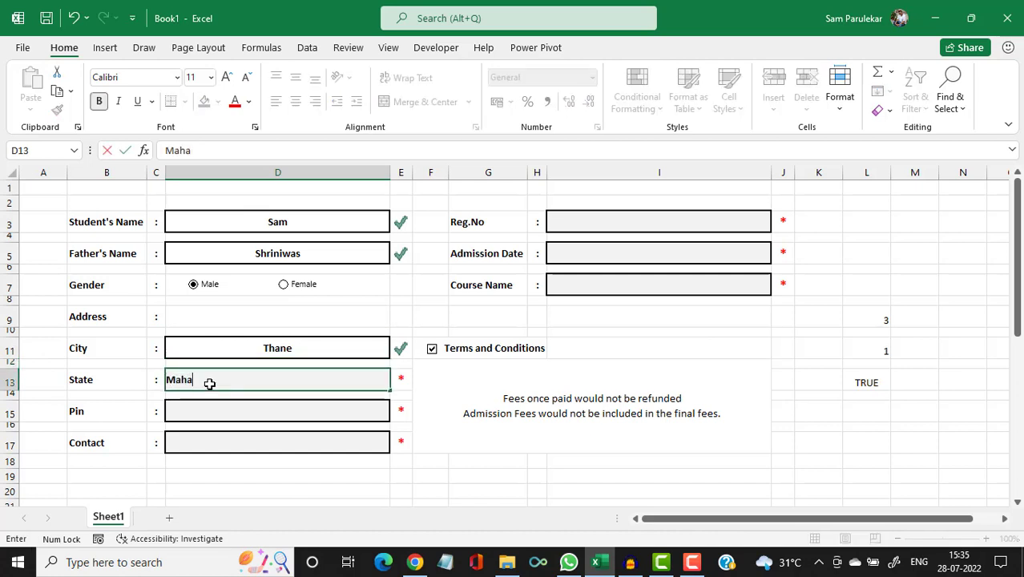
pyautogui.write('rashtra')
pyautogui.press('Return')
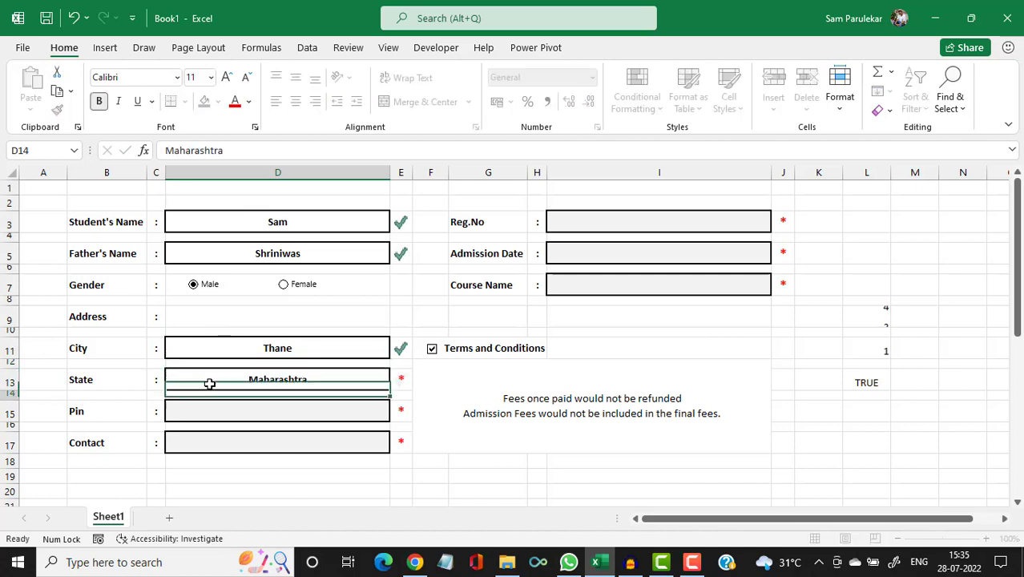
pyautogui.write('400601')
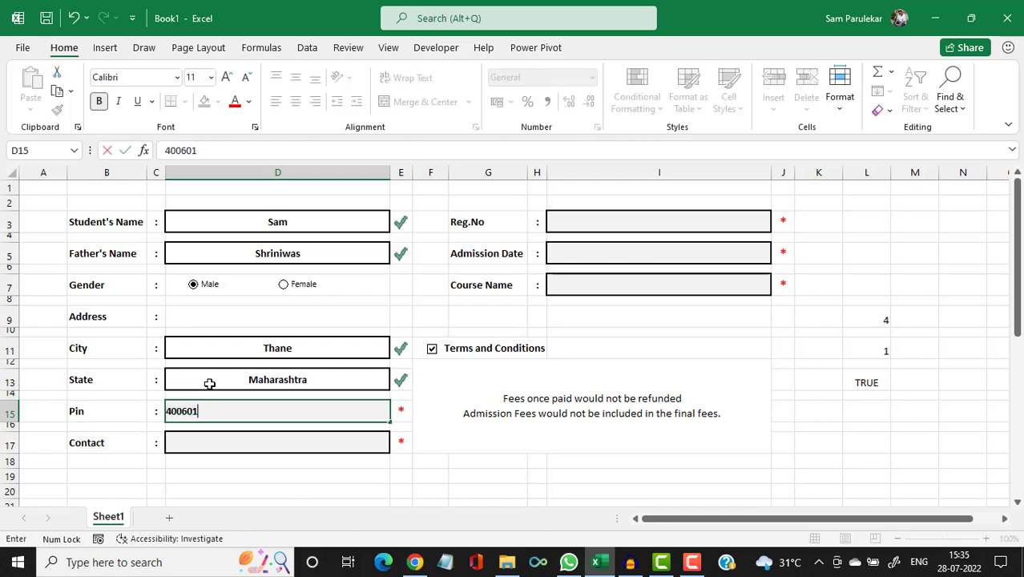
pyautogui.press('Return')
pyautogui.press('Return')
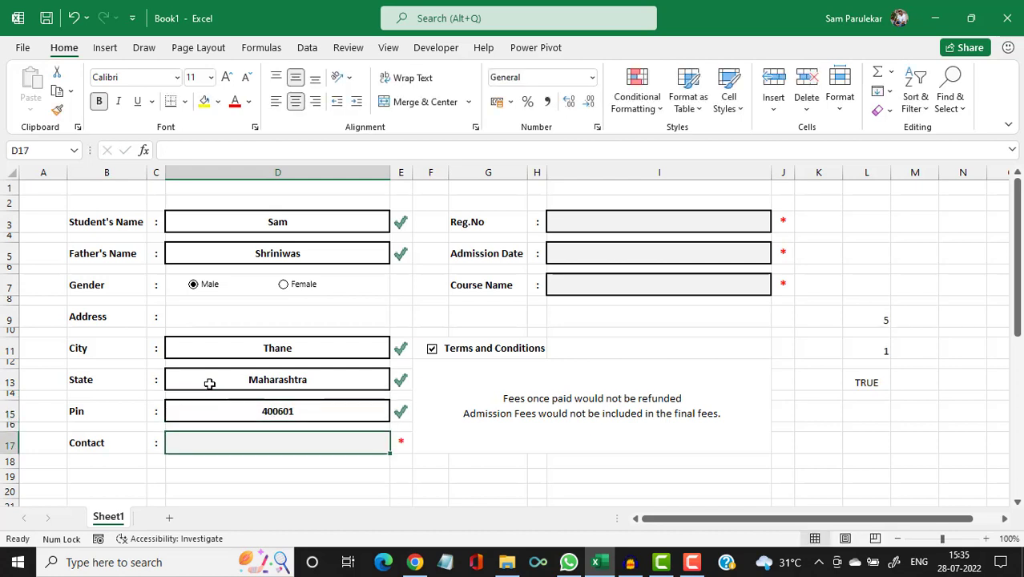
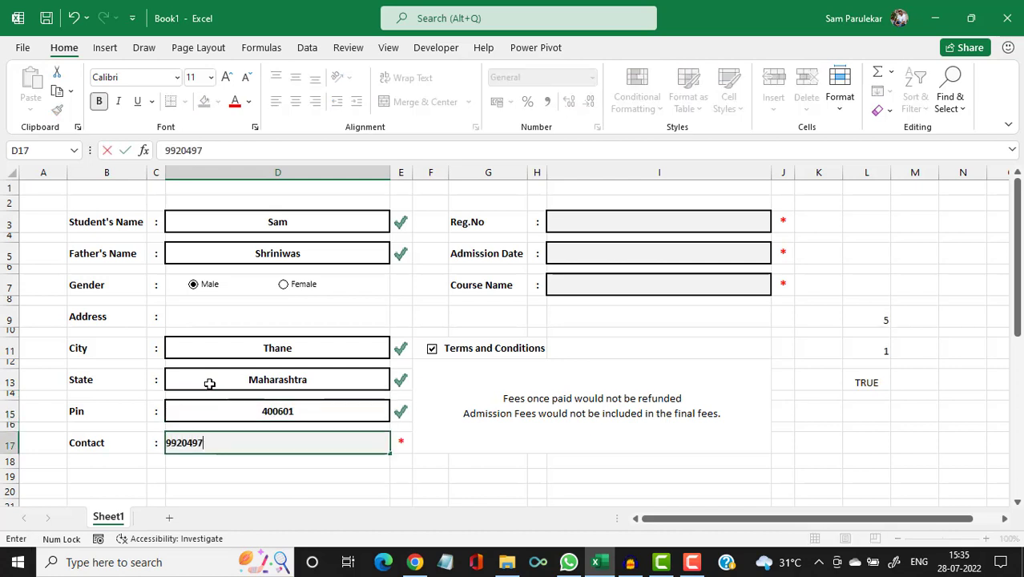
pyautogui.press('Return')
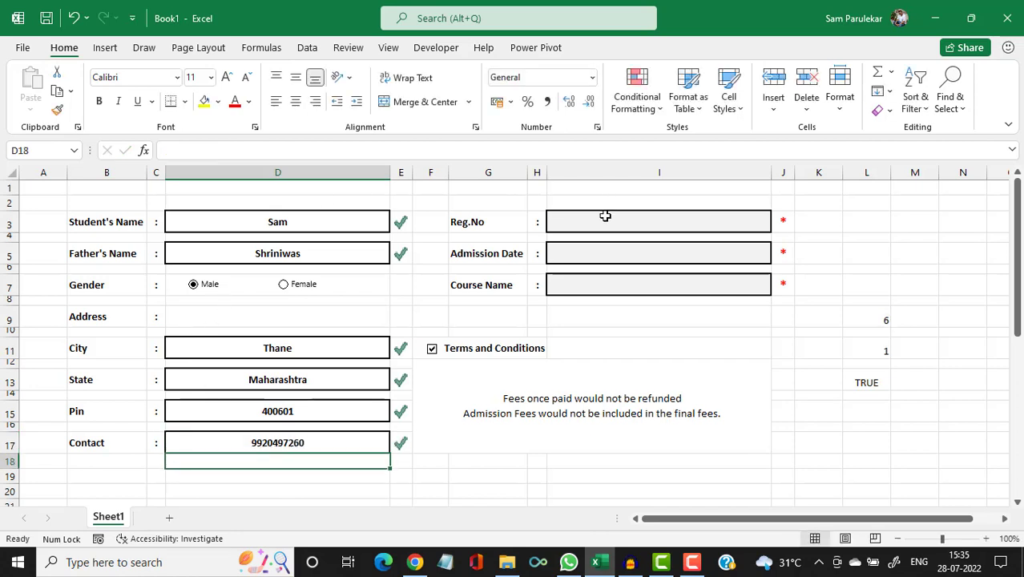
# Enter a registration number, admission date 22/07/2022 and course Excel, then untick Terms and Conditions.
pyautogui.click(605, 221)
pyautogui.write('123')
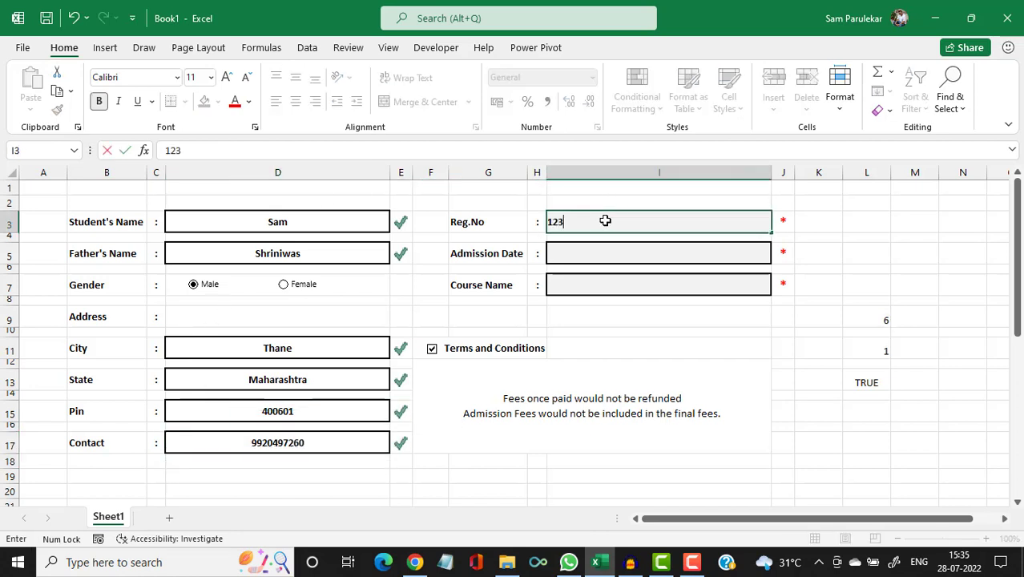
pyautogui.press('Return')
pyautogui.click(594, 254)
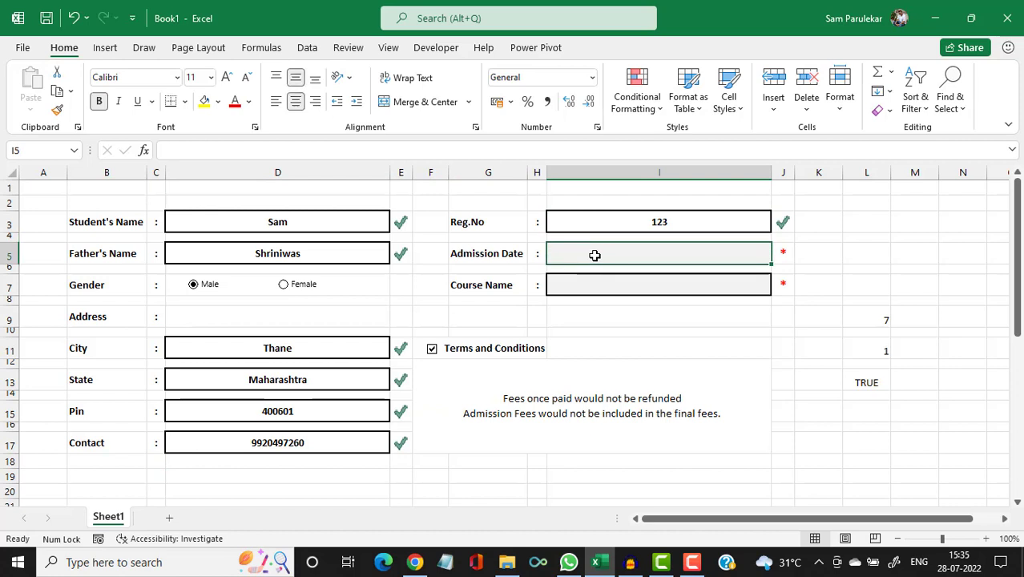
pyautogui.write('22/07')
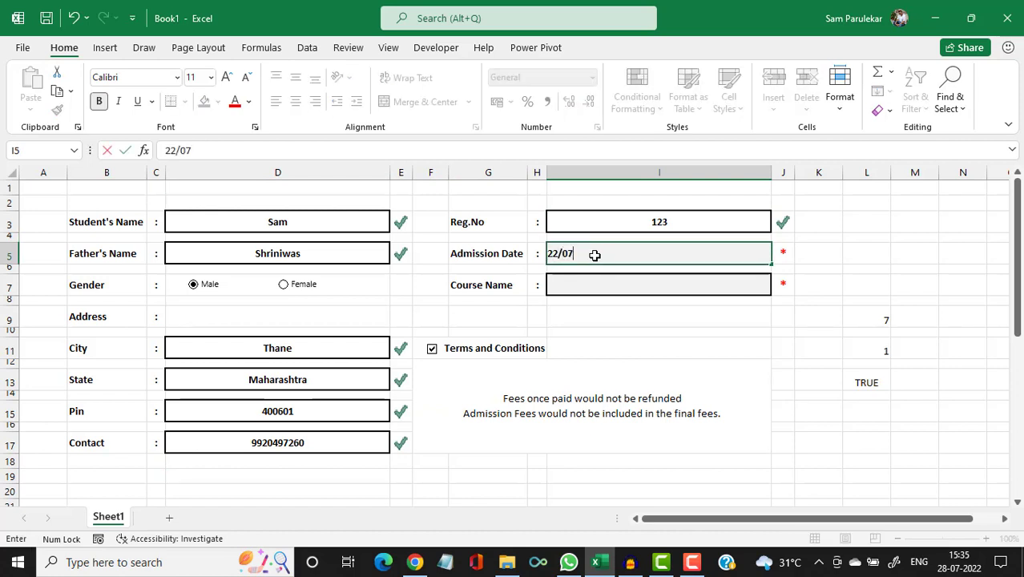
pyautogui.write('/2022')
pyautogui.press('Return')
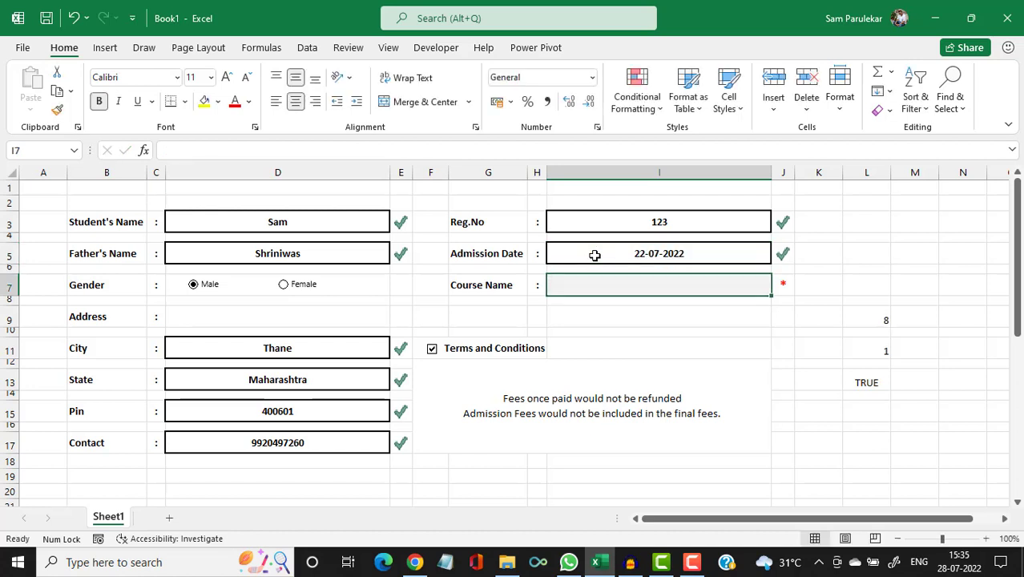
pyautogui.write('Excel')
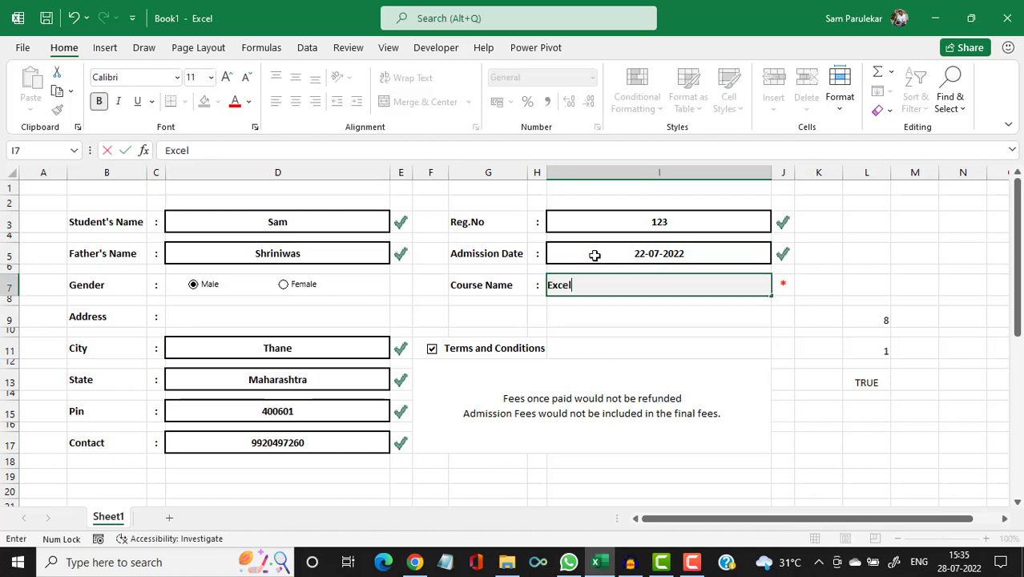
pyautogui.press('Return')
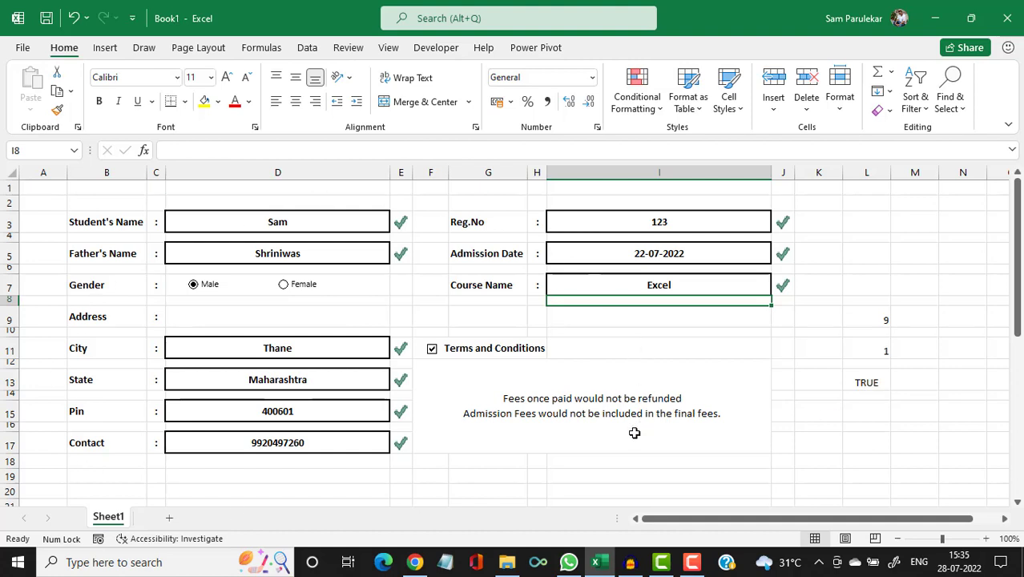
pyautogui.click(431, 359)
# Clear the Course Name, Admission Date and Reg.No fields.
pyautogui.click(644, 291)
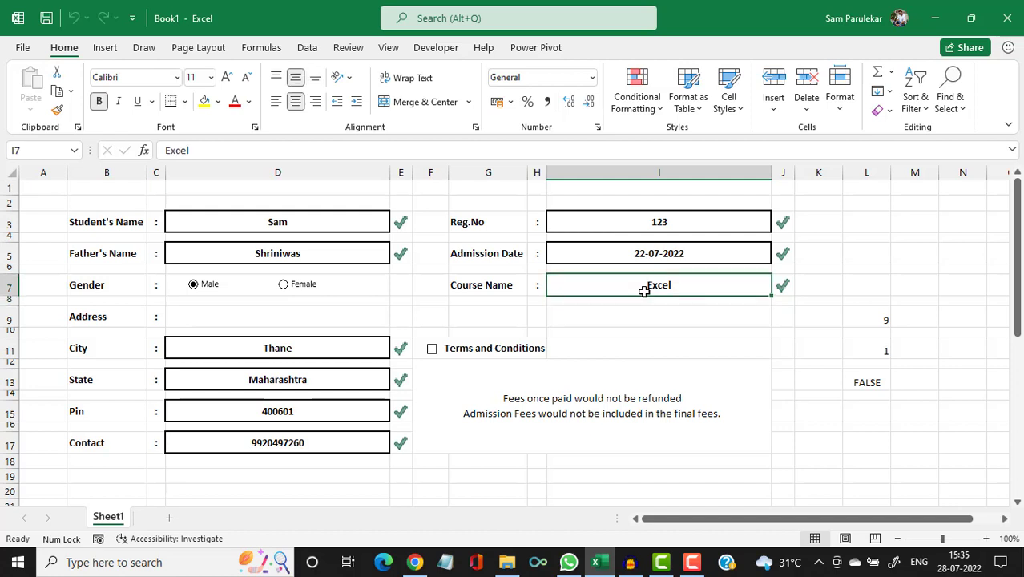
pyautogui.press('Delete')
pyautogui.click(671, 252)
pyautogui.press('Delete')
pyautogui.click(678, 222)
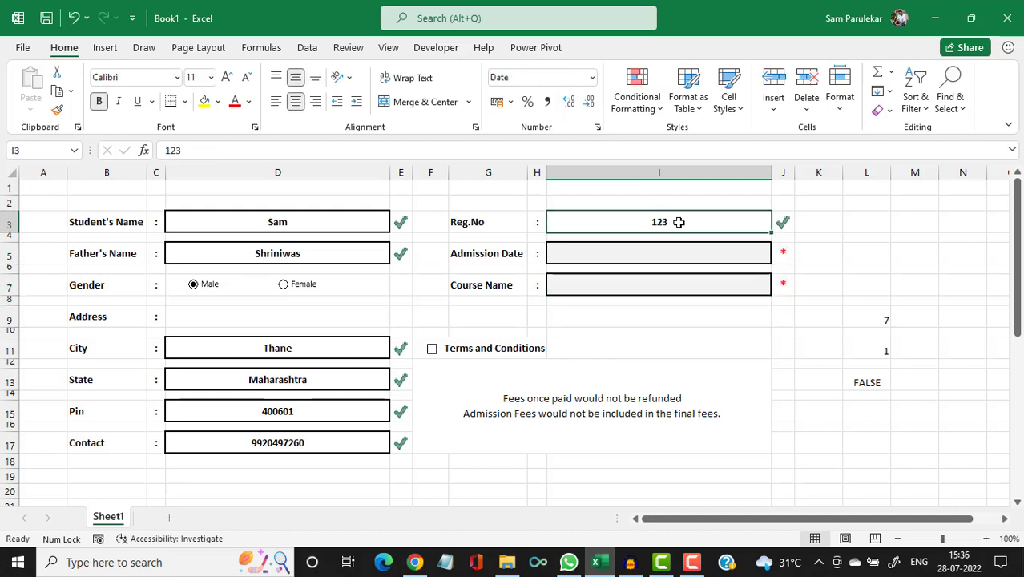
pyautogui.press('Delete')
# Clear the Student's Name, Father's Name, City, State, Pin and Contact fields.
pyautogui.click(345, 226)
pyautogui.press('Delete')
pyautogui.click(313, 259)
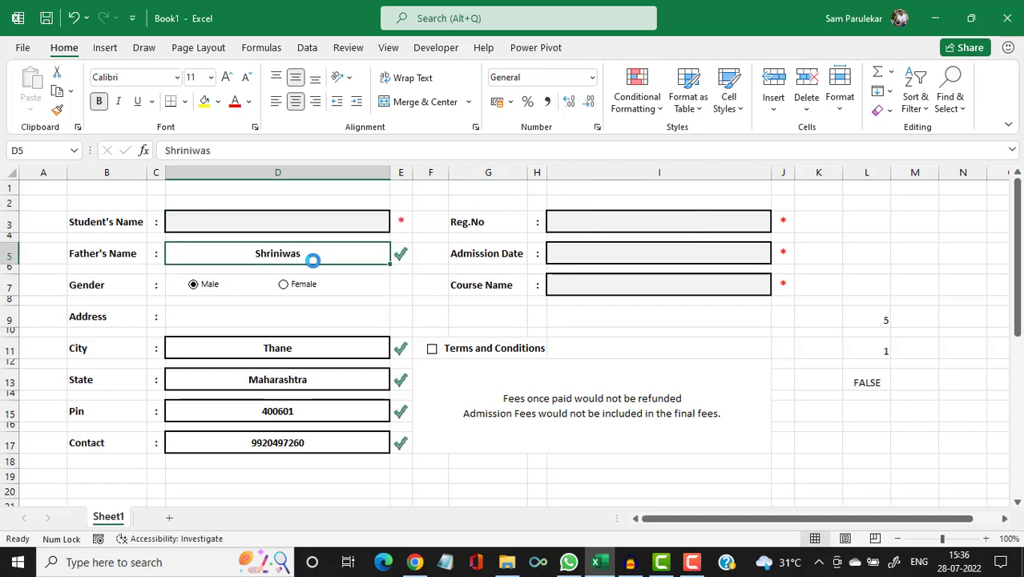
pyautogui.press('Delete')
pyautogui.click(274, 343)
pyautogui.press('Delete')
pyautogui.click(296, 379)
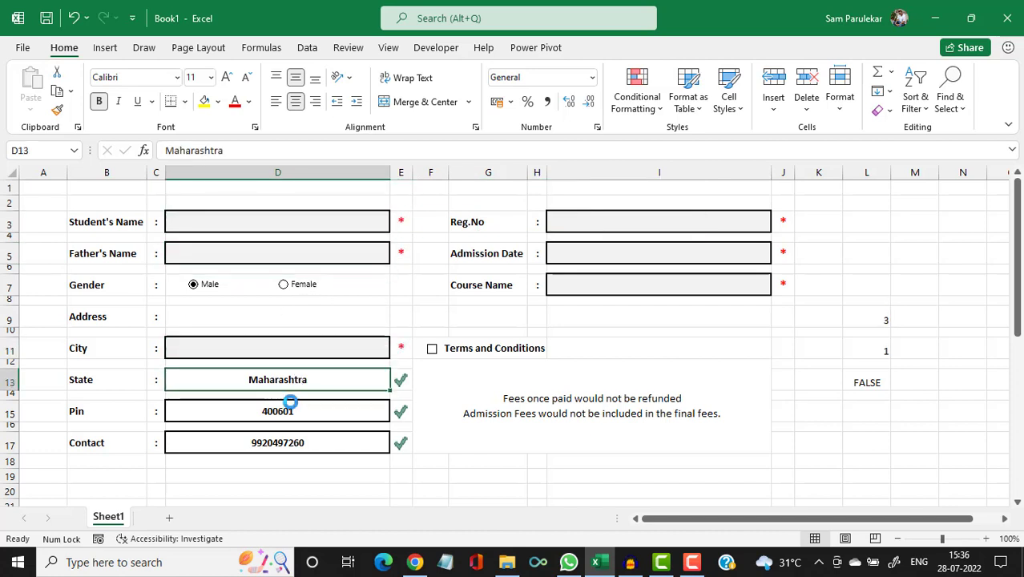
pyautogui.press('Delete')
pyautogui.click(288, 410)
pyautogui.press('Delete')
pyautogui.click(286, 435)
pyautogui.press('Delete')
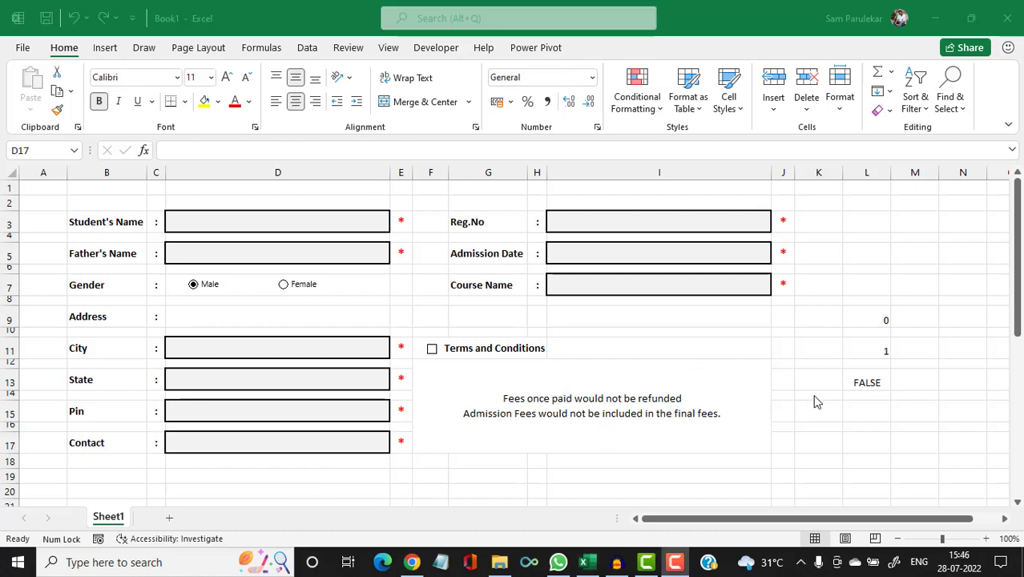
# Enter =AND(L13=TRUE,L9=9) in cell L15.
pyautogui.click(861, 411)
pyautogui.click(861, 412)
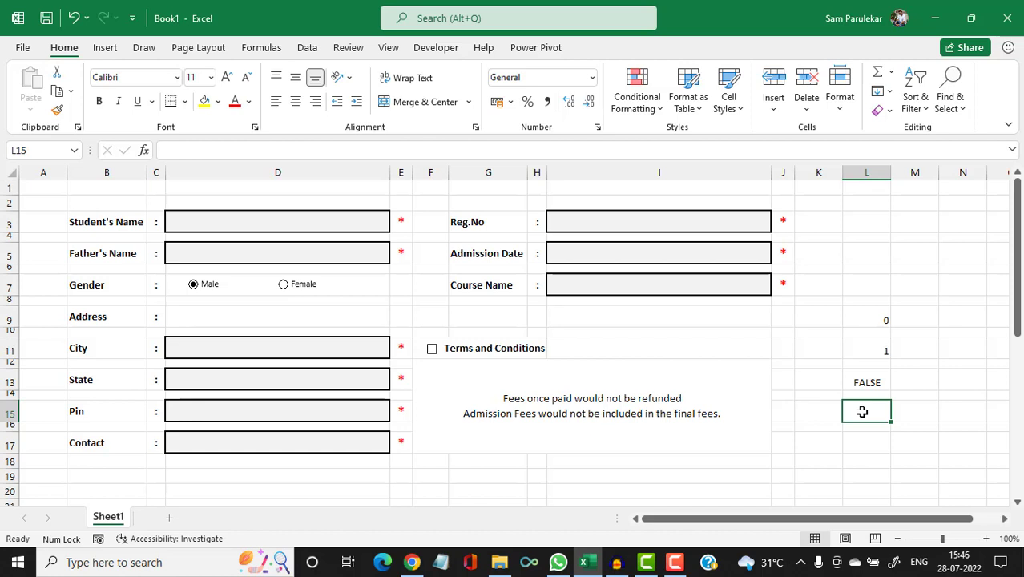
pyautogui.write('=a')
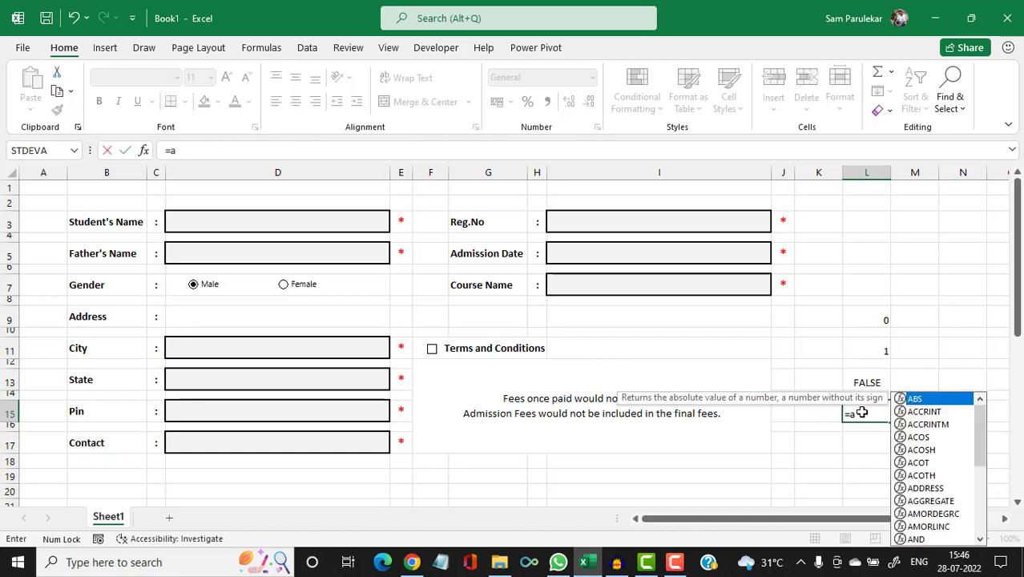
pyautogui.write('nd')
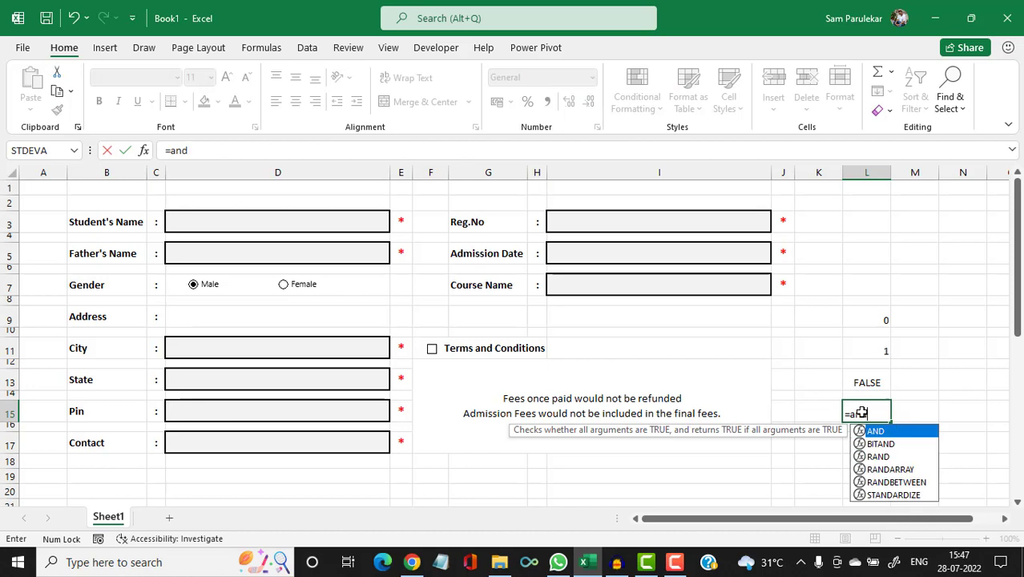
pyautogui.write('(')
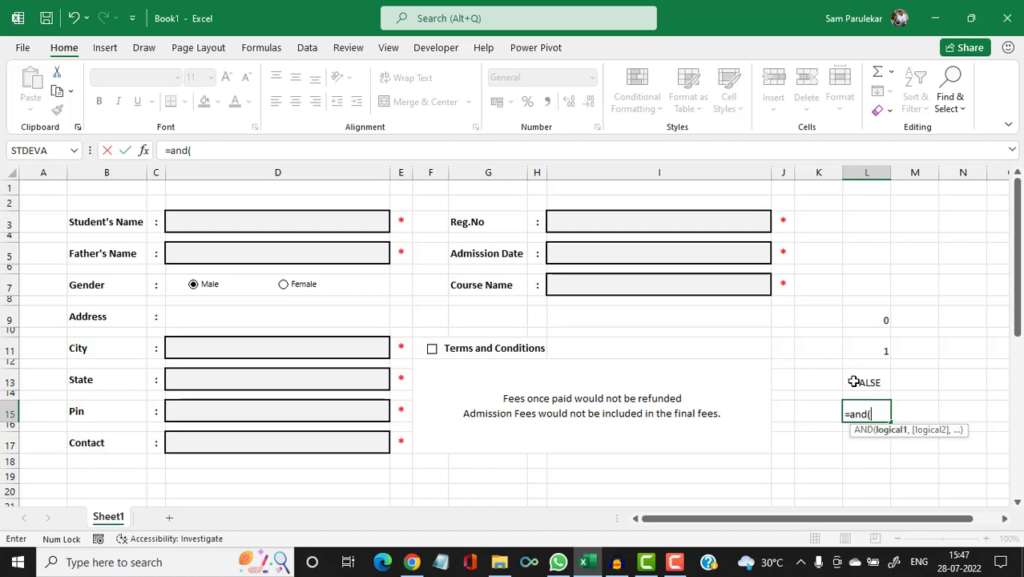
pyautogui.click(854, 382)
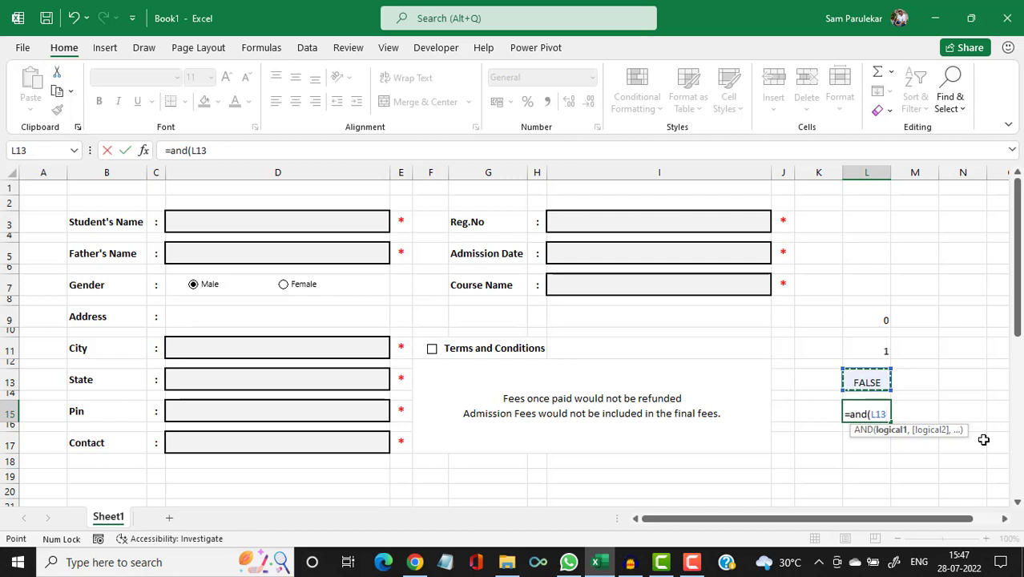
pyautogui.write('=true')
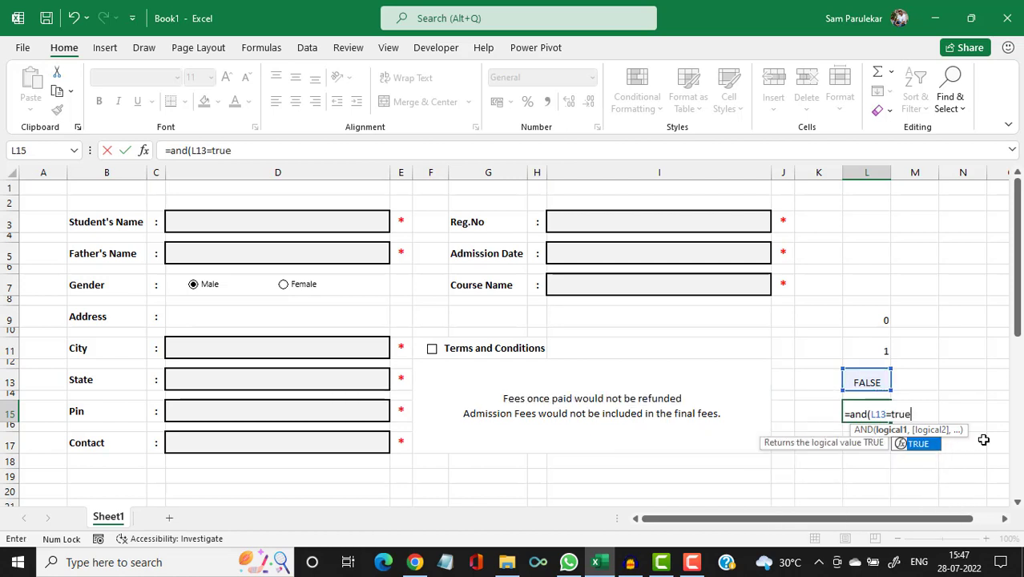
pyautogui.write(',')
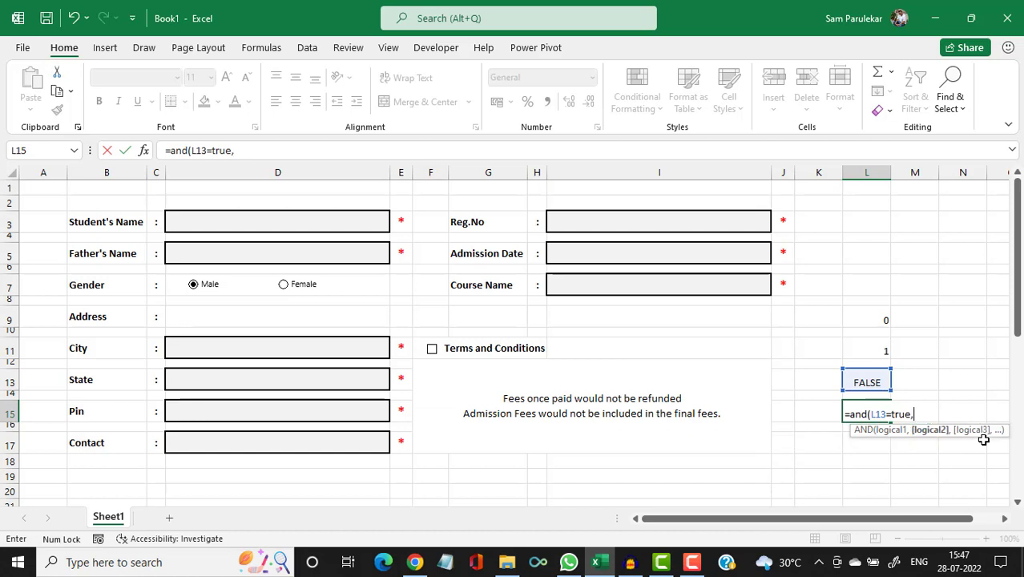
pyautogui.click(870, 321)
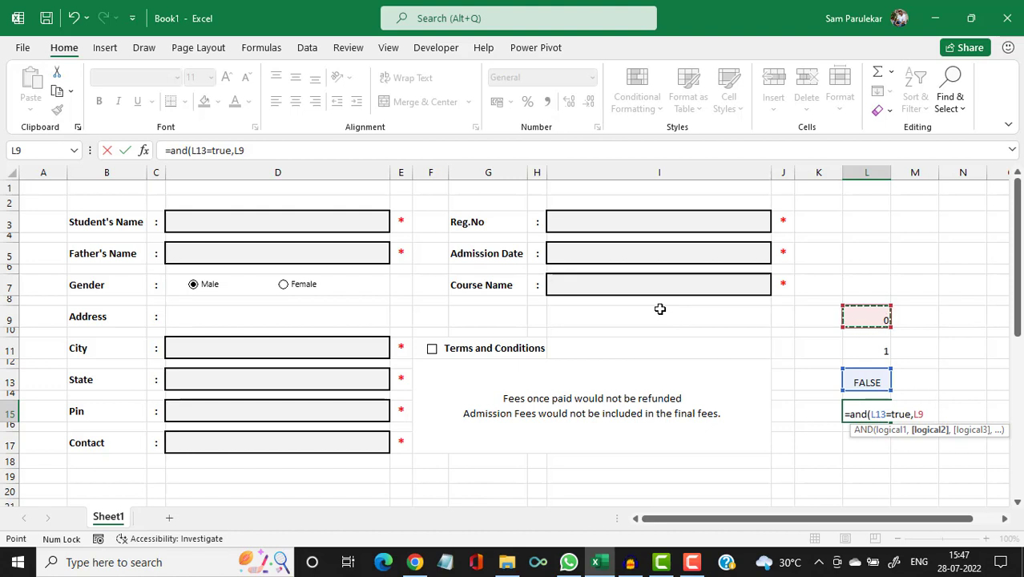
pyautogui.write('=9)')
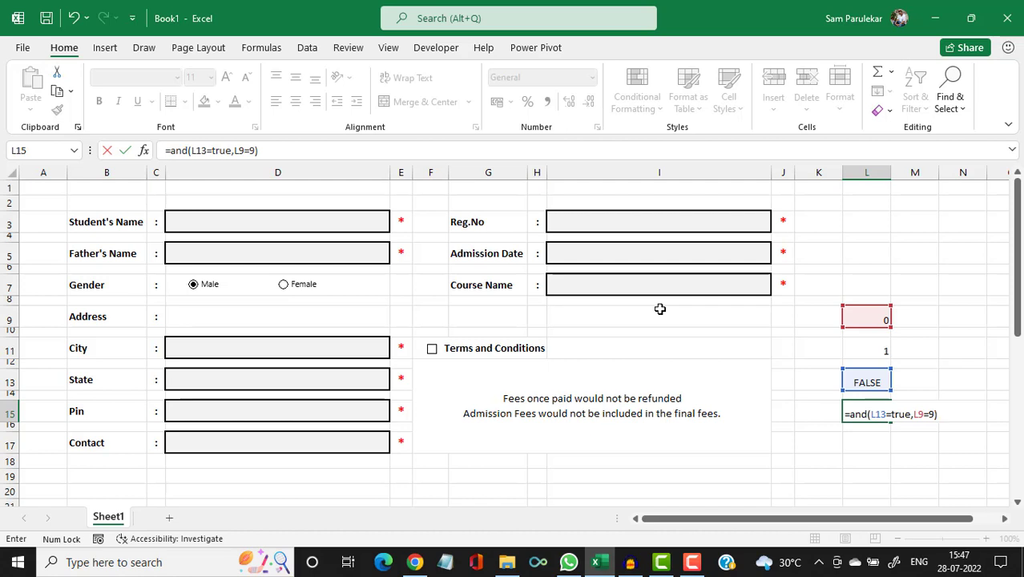
pyautogui.press('Return')
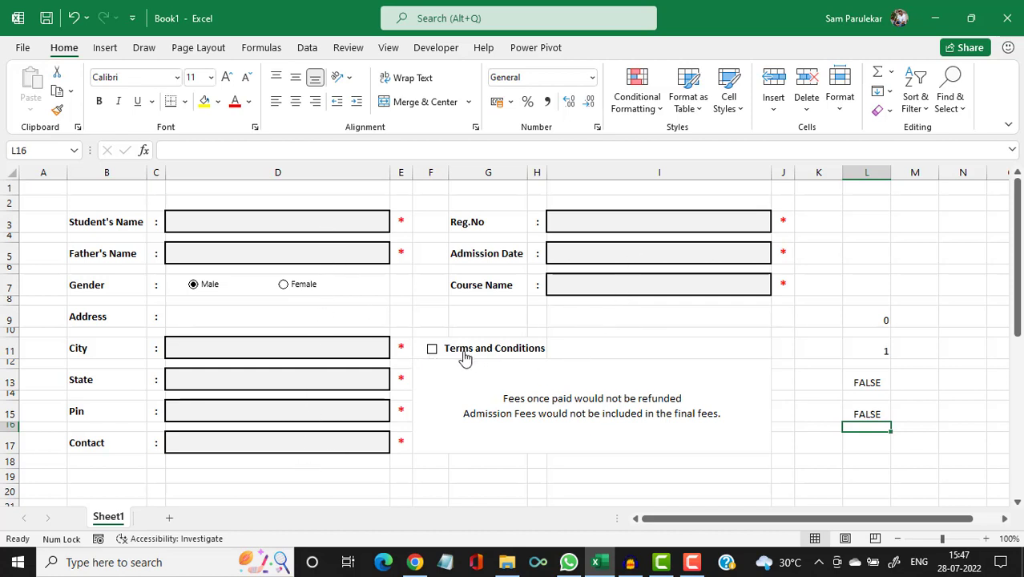
# Type ss into Student's Name, Father's Name, City, State, Pin and Contact.
pyautogui.click(318, 225)
pyautogui.write('ss')
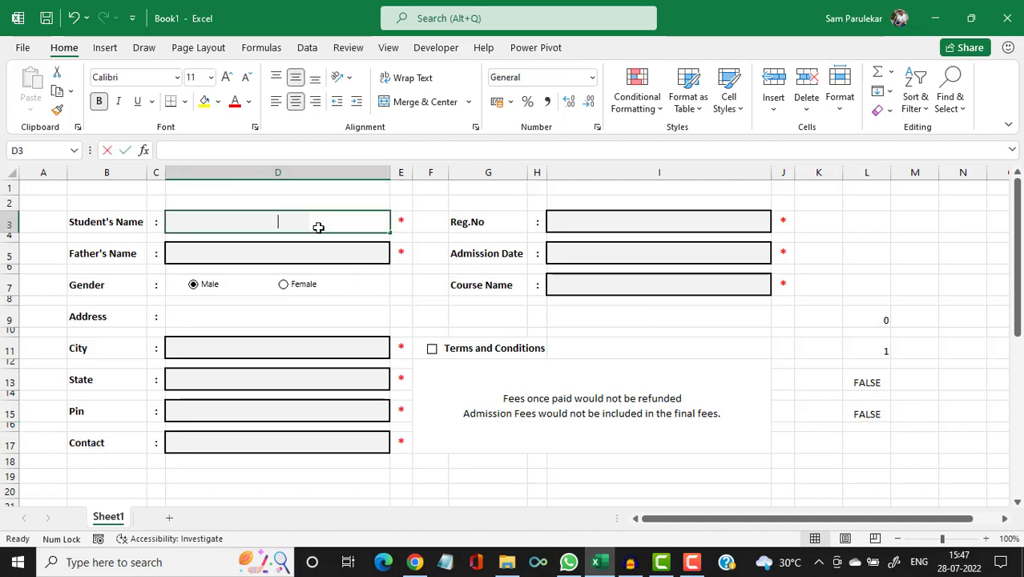
pyautogui.click(282, 251)
pyautogui.write('ss')
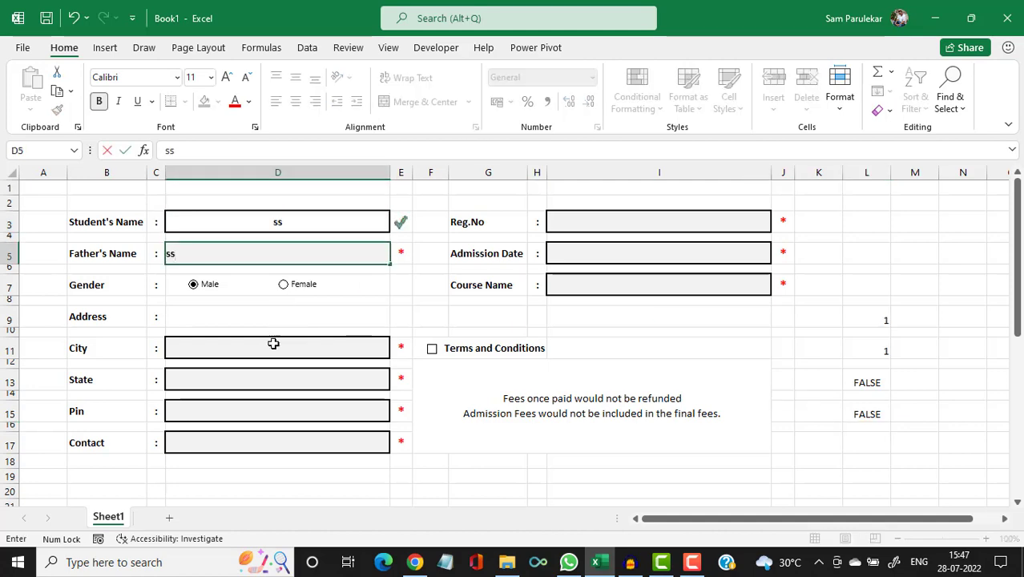
pyautogui.click(272, 351)
pyautogui.write('ss')
pyautogui.click(264, 381)
pyautogui.write('ss')
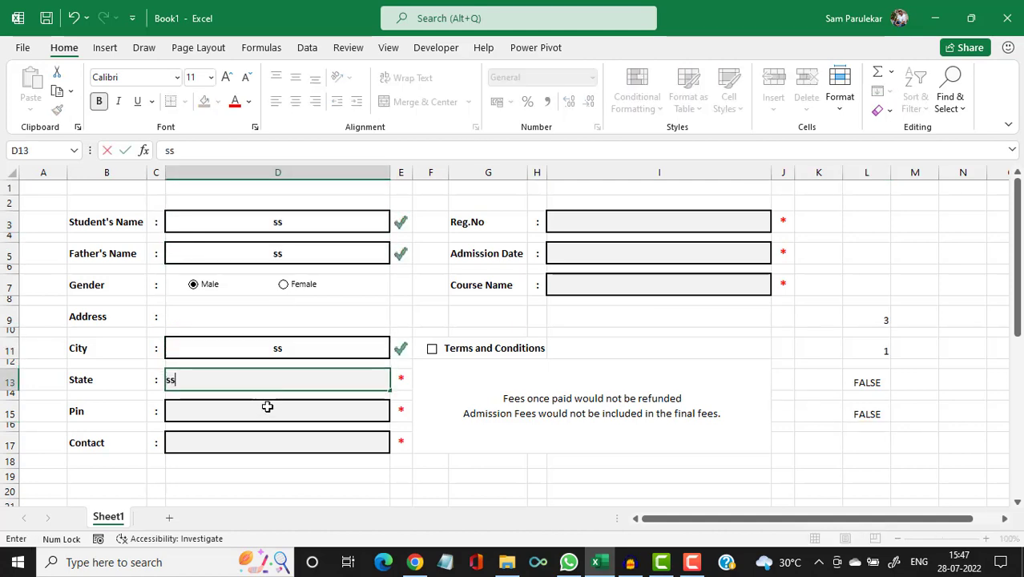
pyautogui.click(269, 407)
pyautogui.write('ss')
pyautogui.click(283, 442)
pyautogui.write('ss')
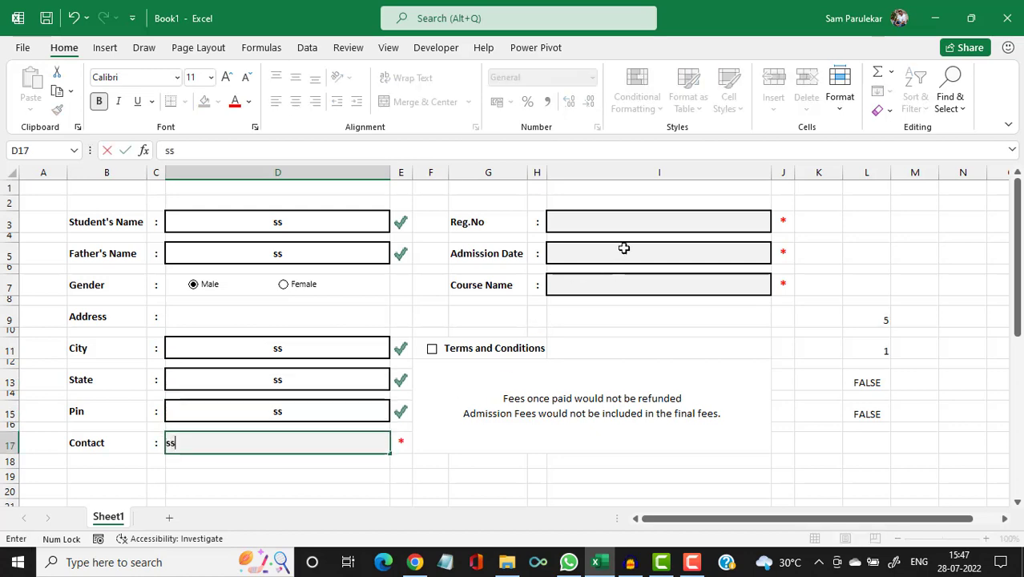
# Fill Reg.No, Admission Date and Course Name with ss, tick Terms and Conditions, and check L15.
pyautogui.click(664, 212)
pyautogui.write('ss')
pyautogui.click(625, 258)
pyautogui.write('ss')
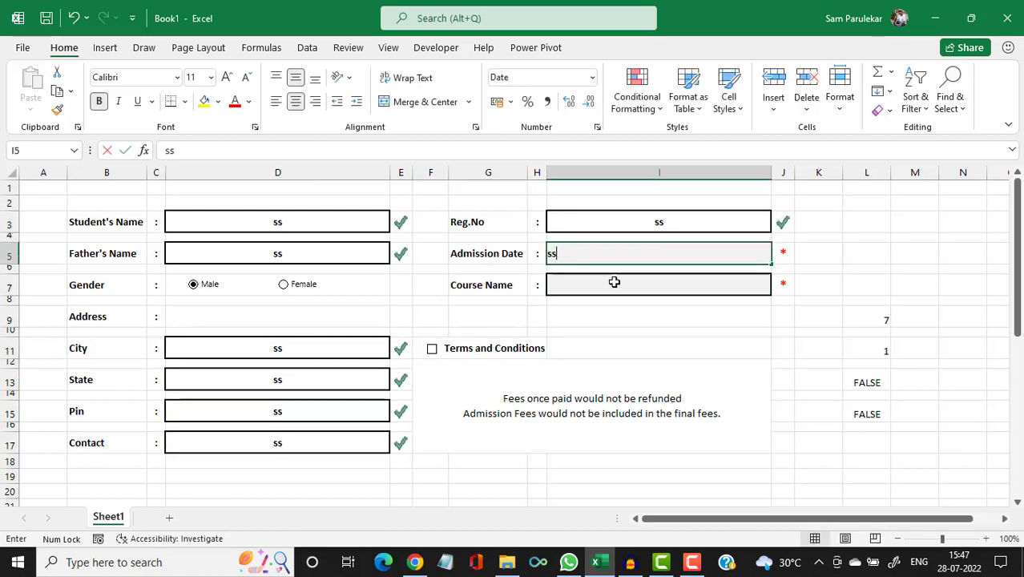
pyautogui.click(613, 284)
pyautogui.write('ss')
pyautogui.click(599, 332)
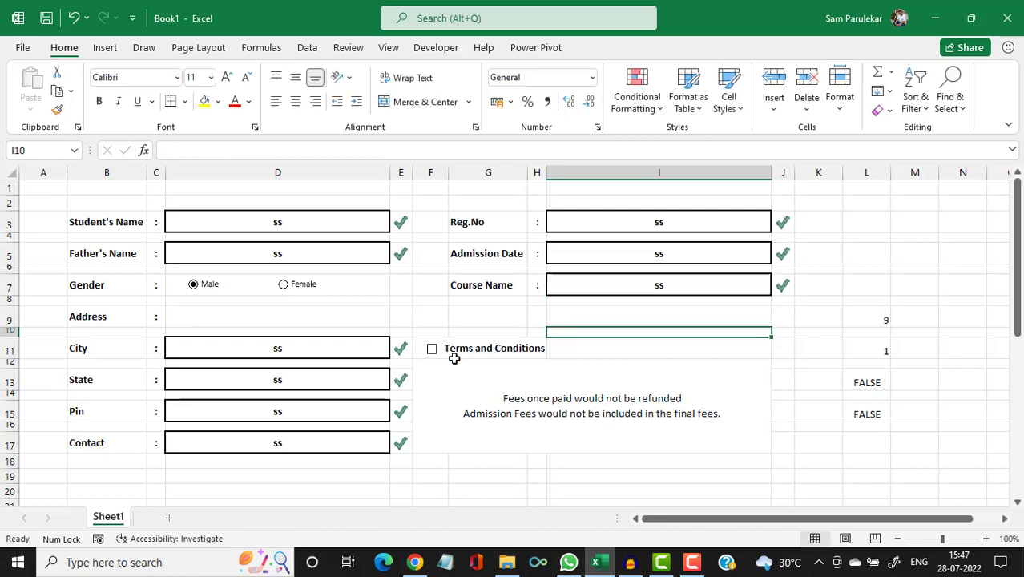
pyautogui.click(433, 354)
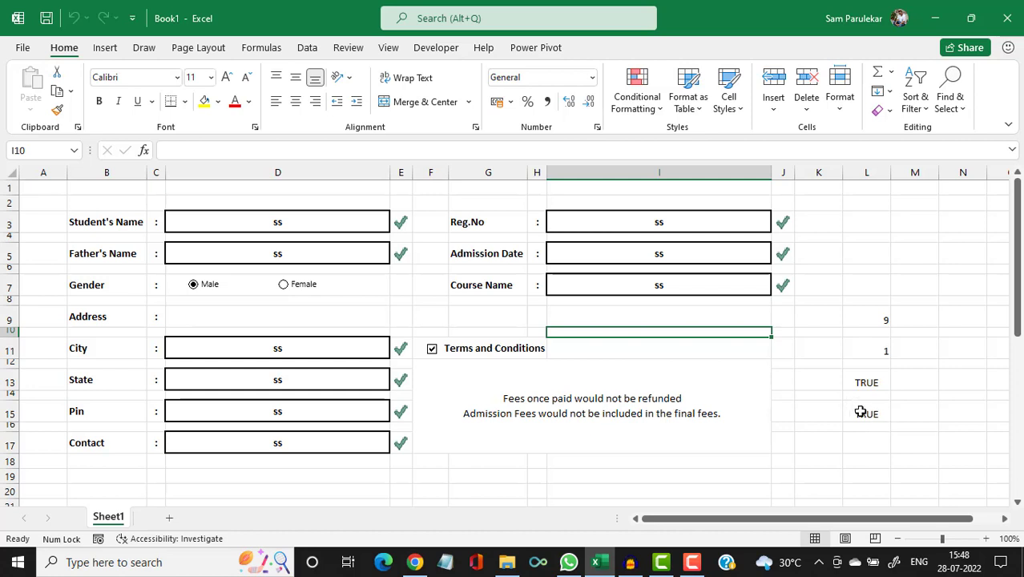
pyautogui.click(859, 420)
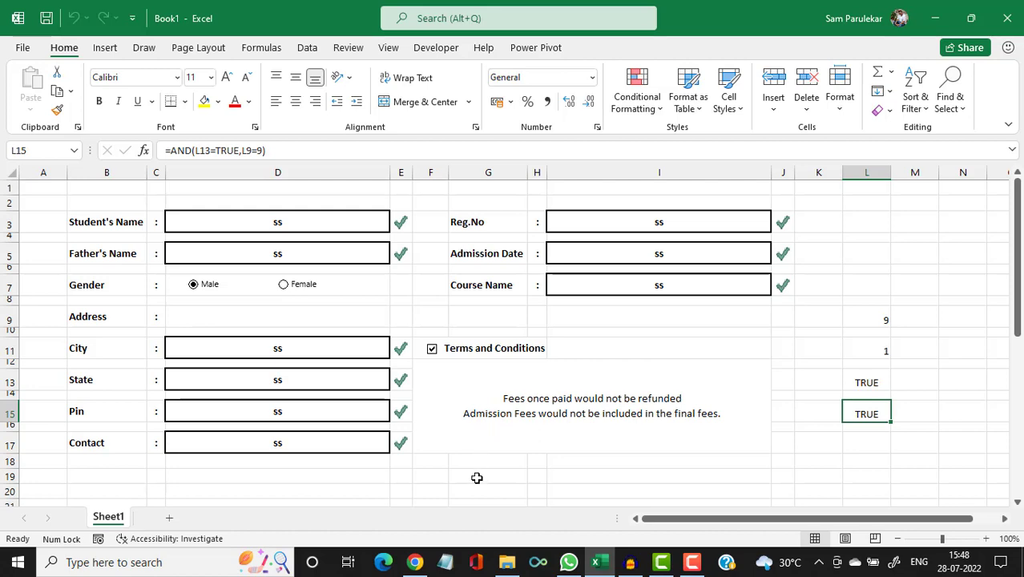
# Make row 42 about 26.25 high and give cell G42 a light grey fill.
pyautogui.scroll(-6, 477, 478)
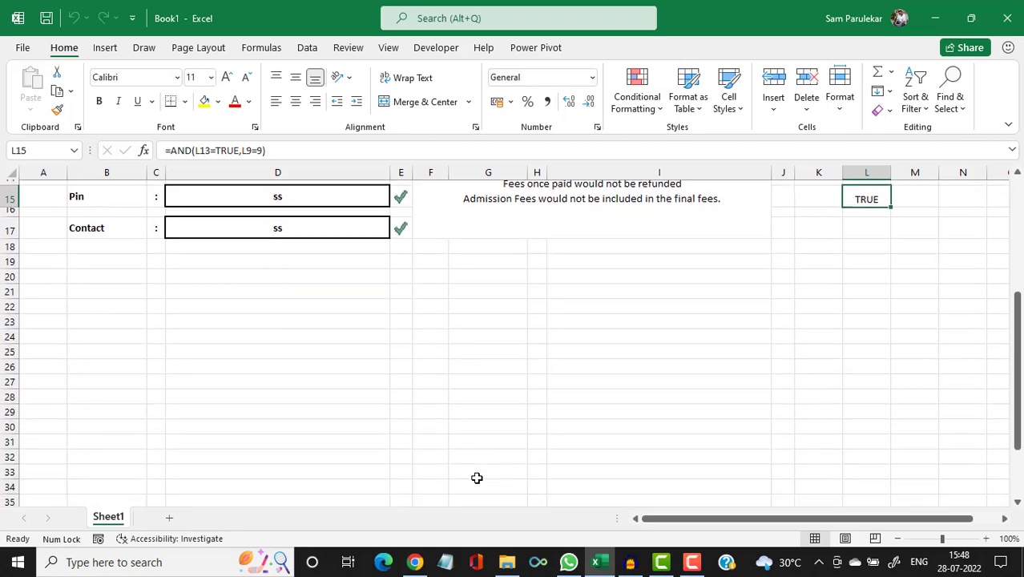
pyautogui.scroll(-3, 476, 478)
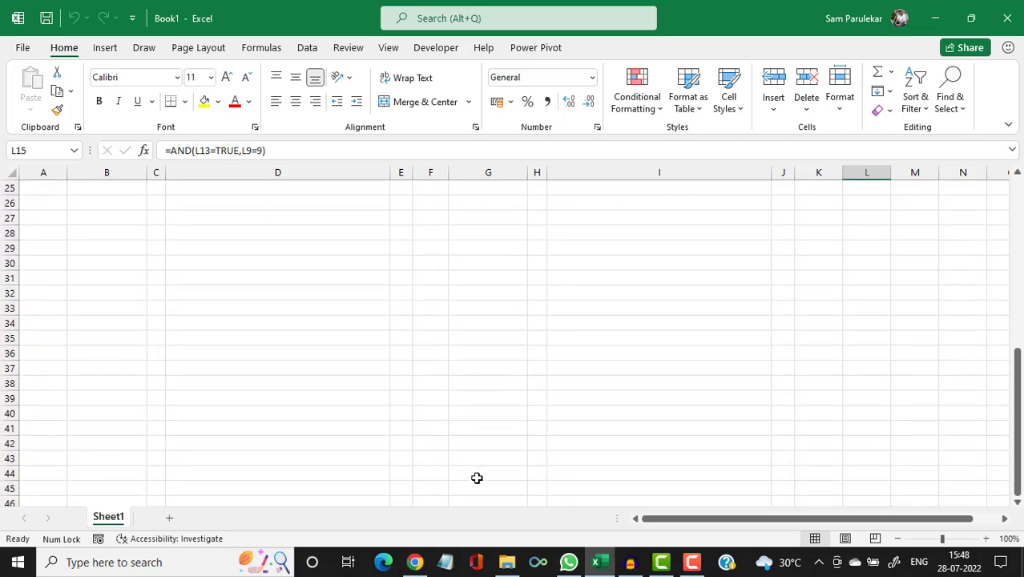
pyautogui.click(477, 396)
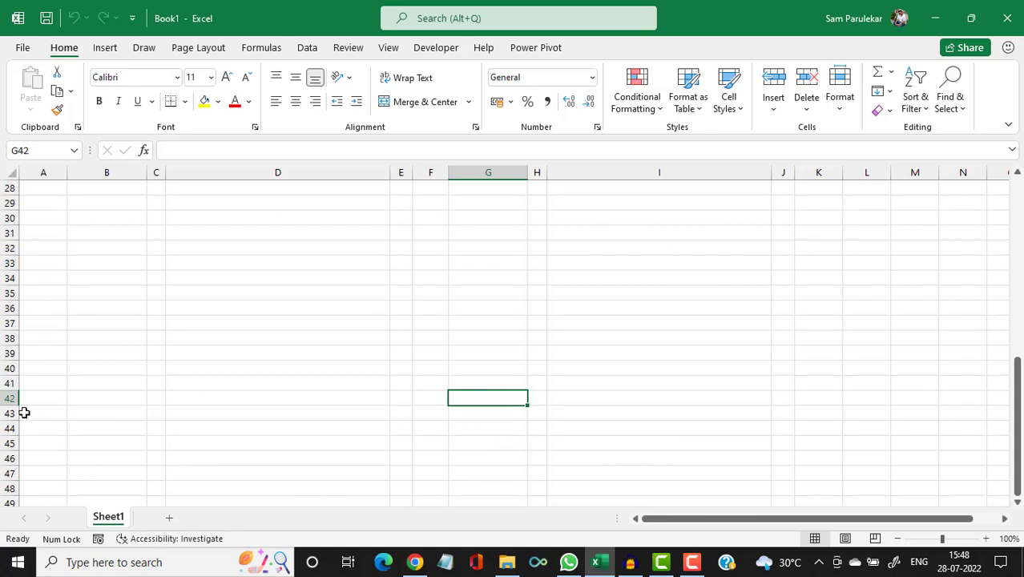
pyautogui.moveTo(13, 405); pyautogui.dragTo(11, 423)
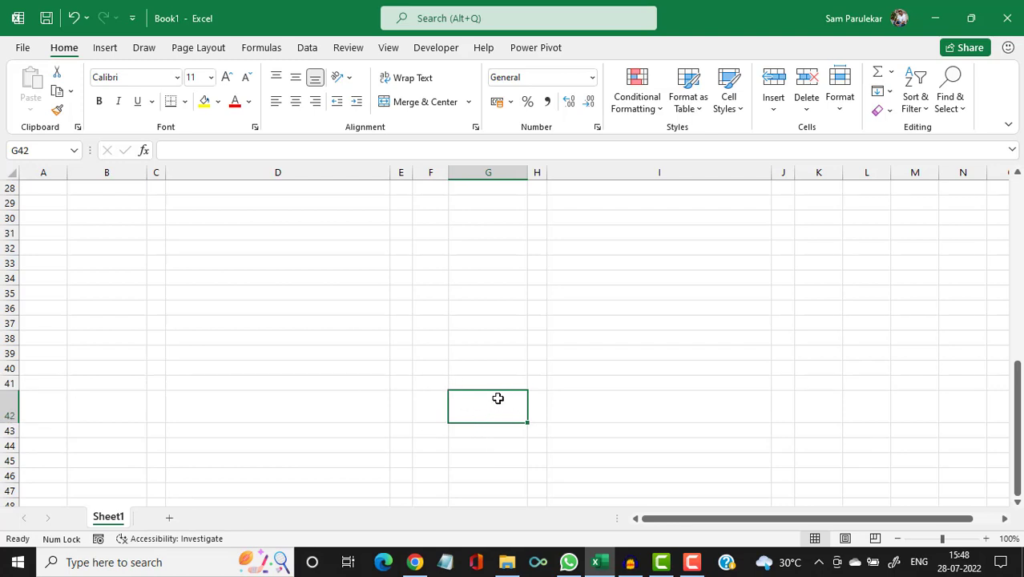
pyautogui.click(218, 105)
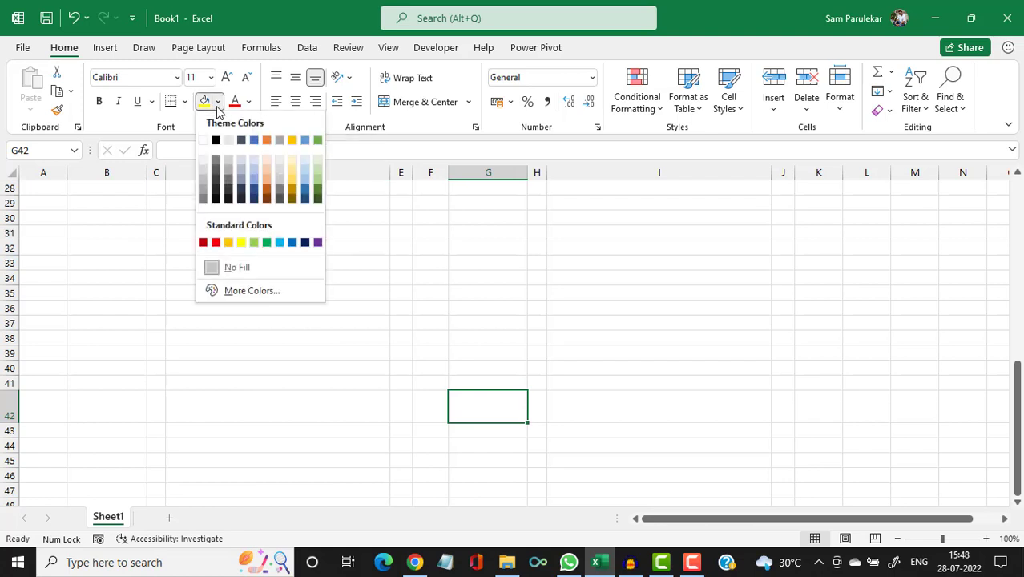
pyautogui.click(203, 159)
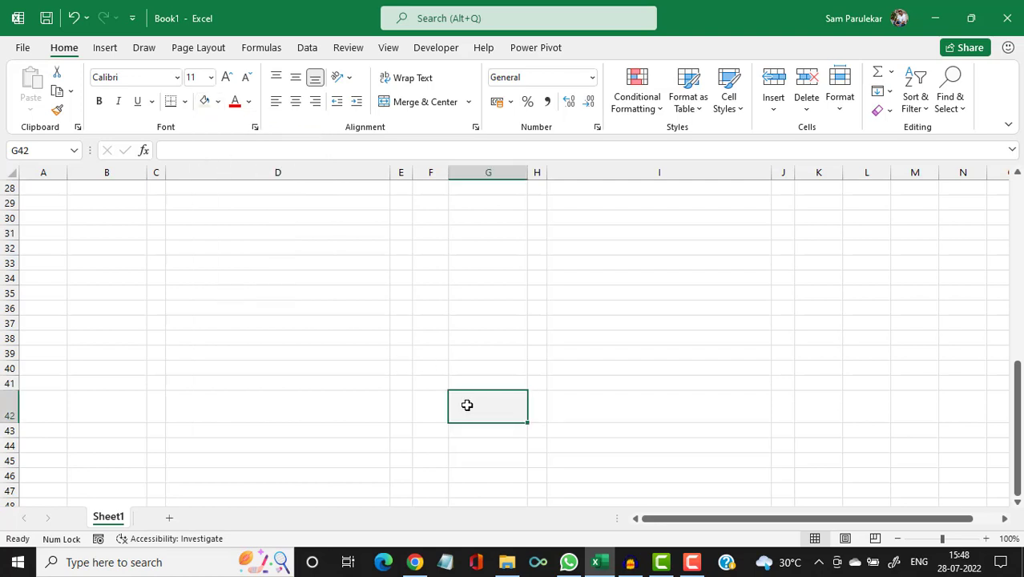
# Enter Submit in G42, centred horizontally and vertically, in bold white text.
pyautogui.write('S')
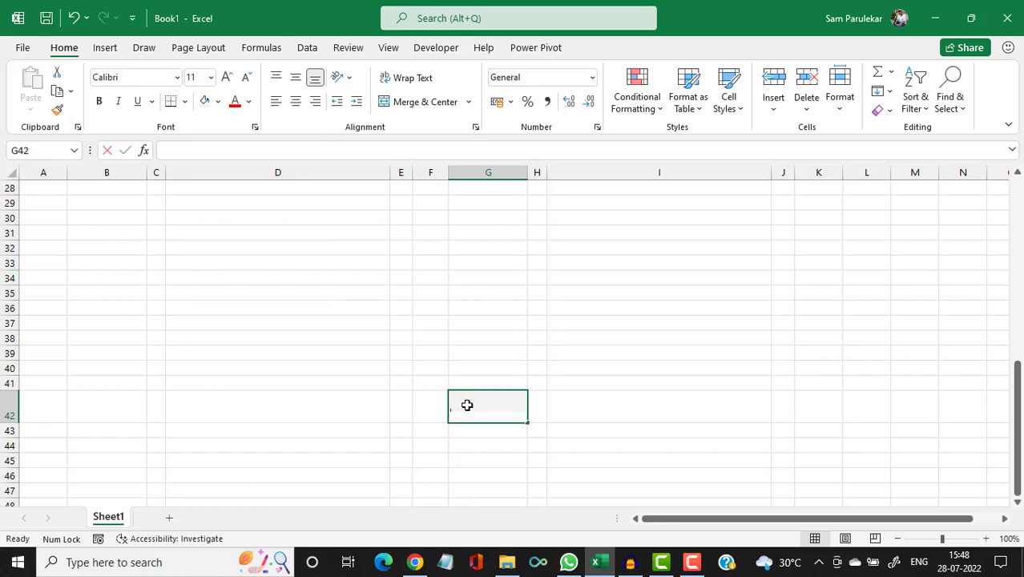
pyautogui.write('ubmit')
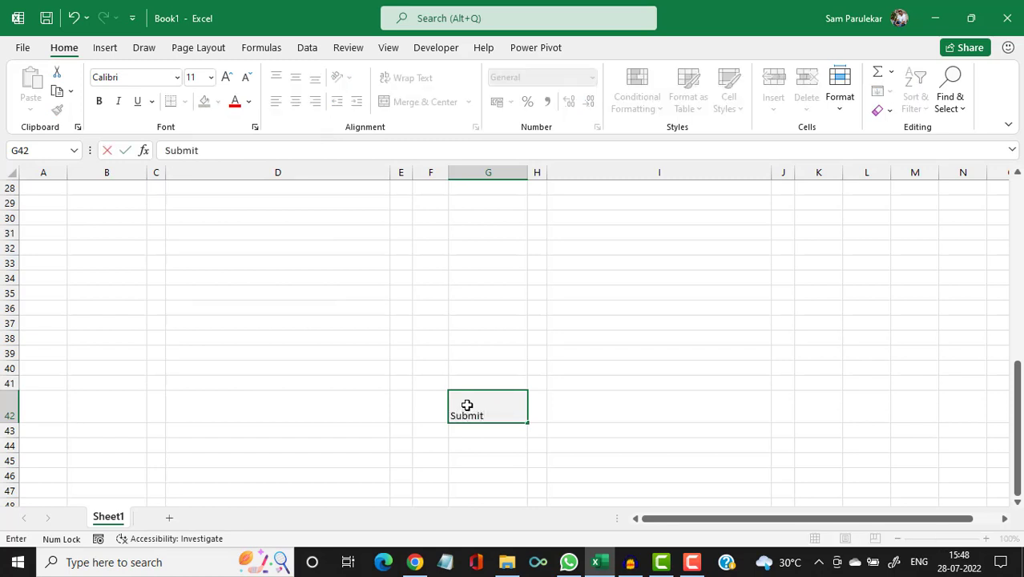
pyautogui.press('Return')
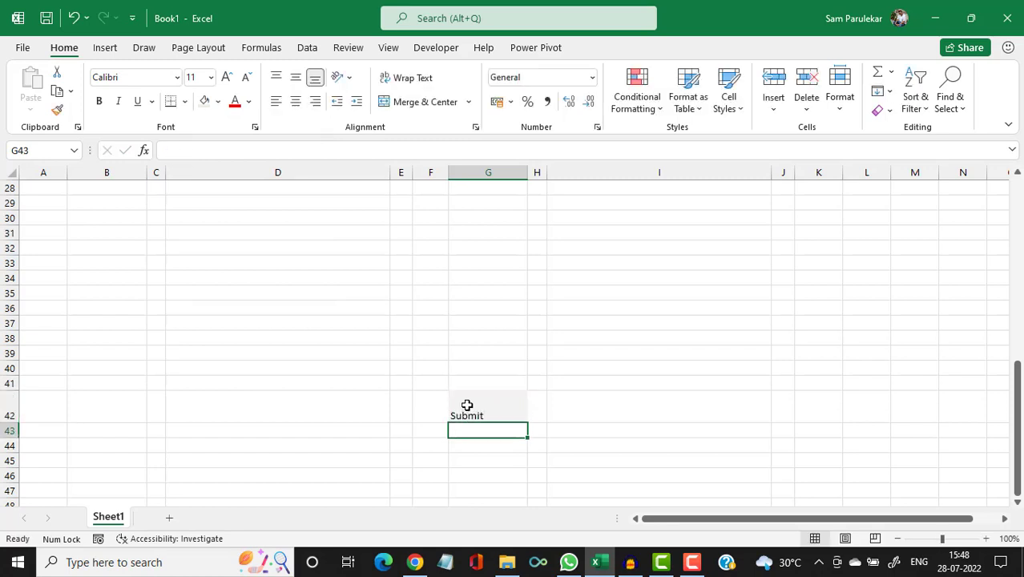
pyautogui.click(467, 405)
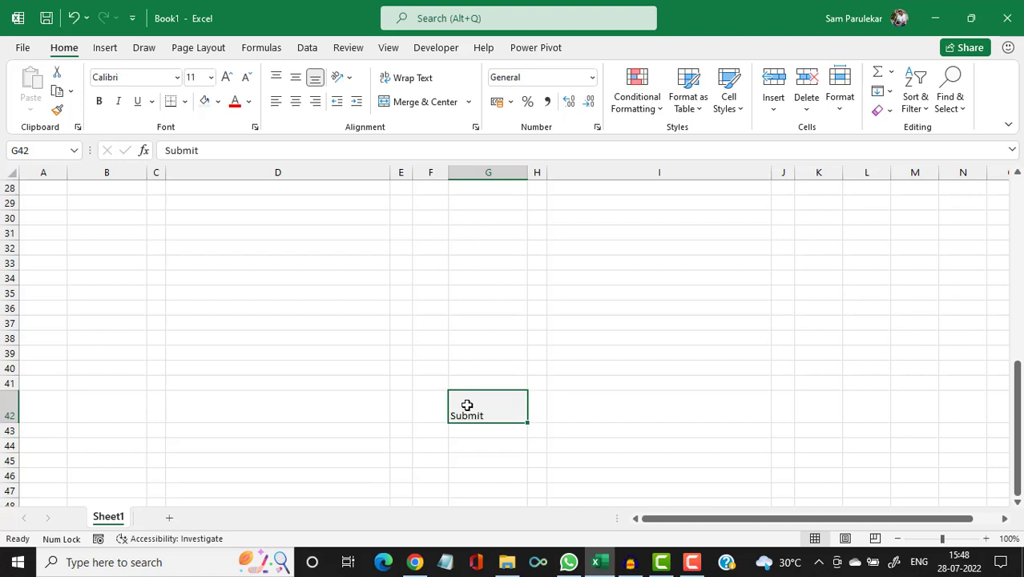
pyautogui.click(296, 103)
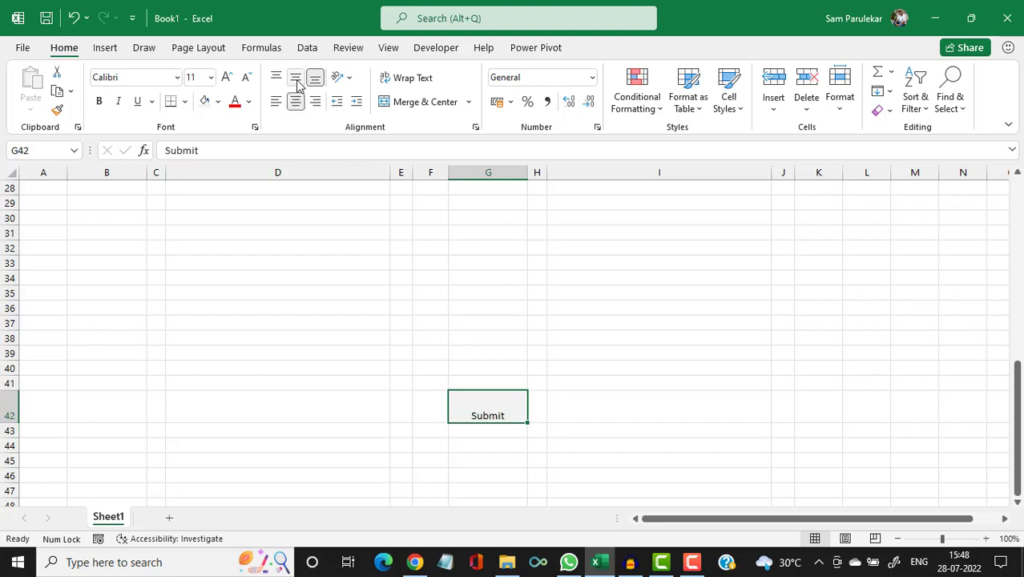
pyautogui.click(296, 79)
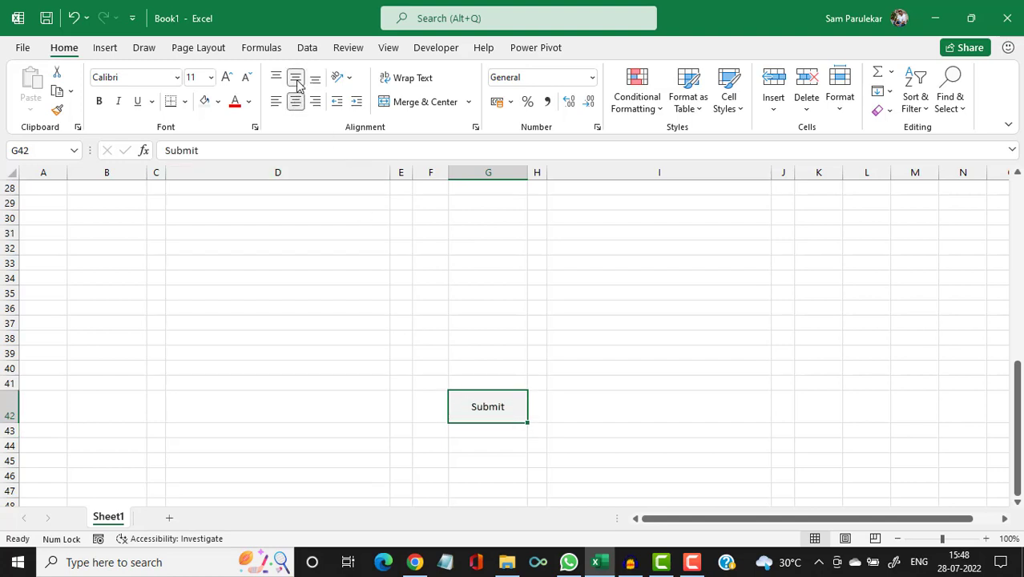
pyautogui.click(100, 102)
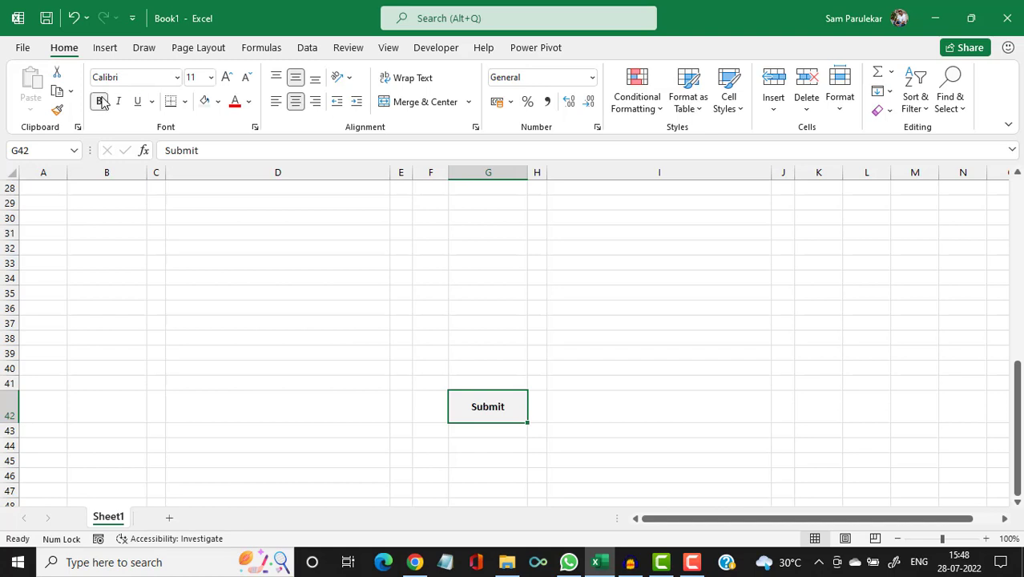
pyautogui.click(249, 104)
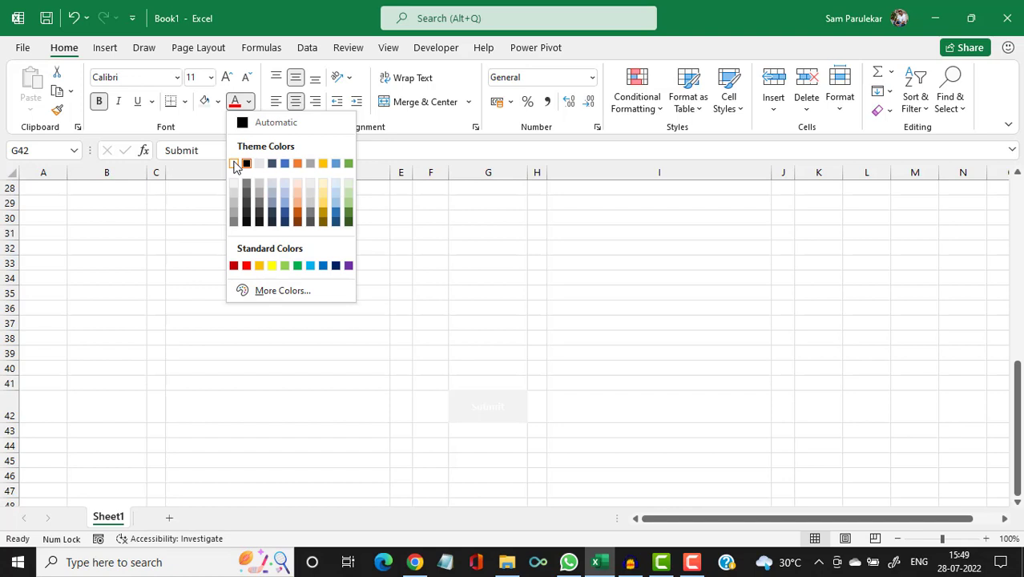
pyautogui.click(234, 165)
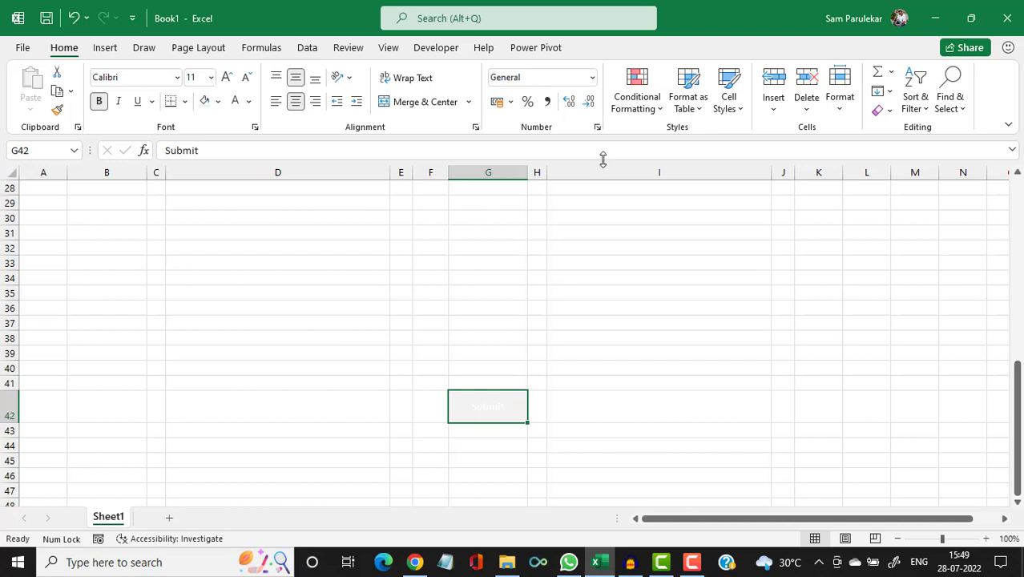
# Start a new formula-based conditional formatting rule =$L$15=true for G42.
pyautogui.click(659, 114)
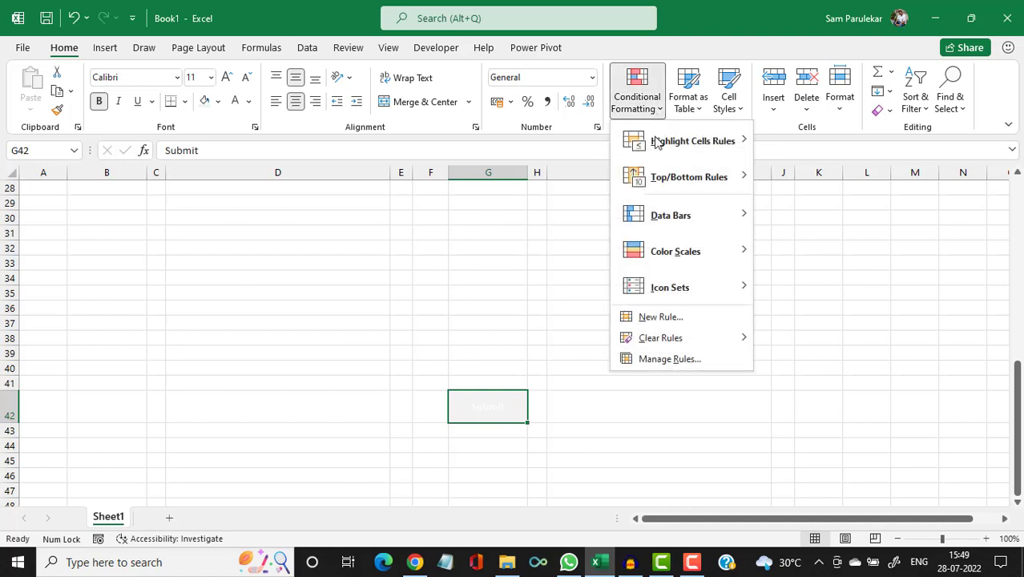
pyautogui.click(654, 321)
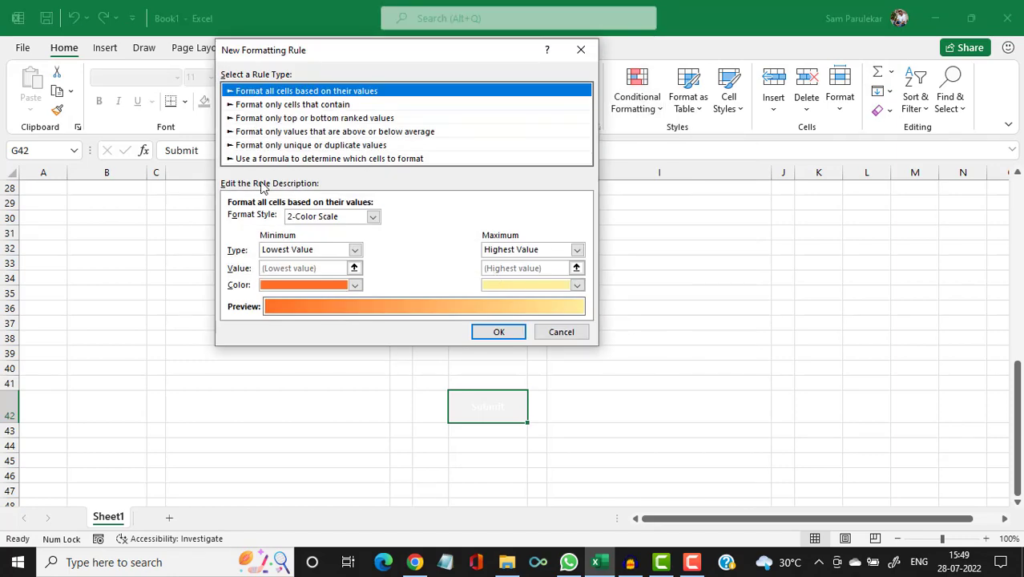
pyautogui.click(253, 160)
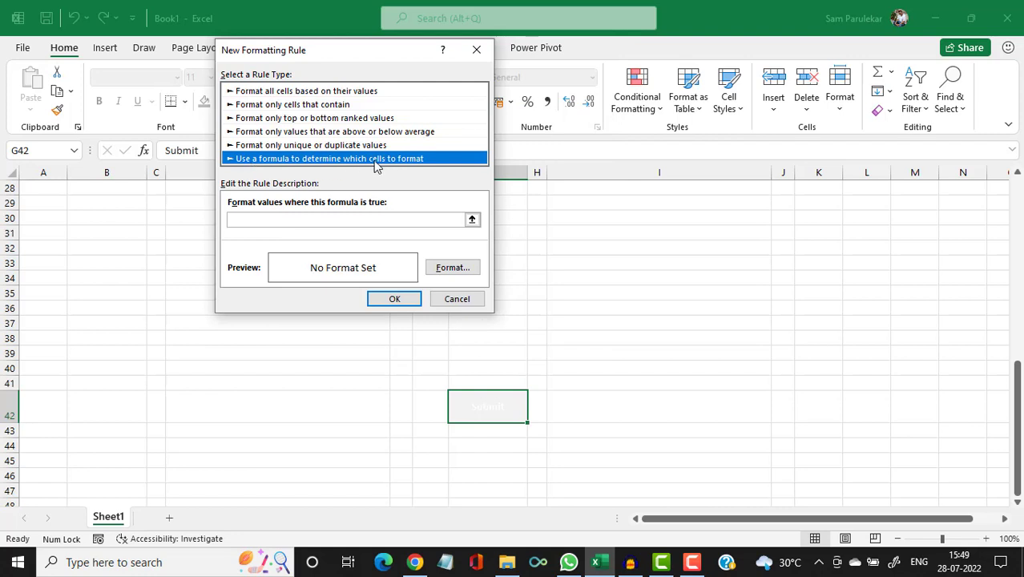
pyautogui.click(258, 222)
pyautogui.scroll(6, 654, 298)
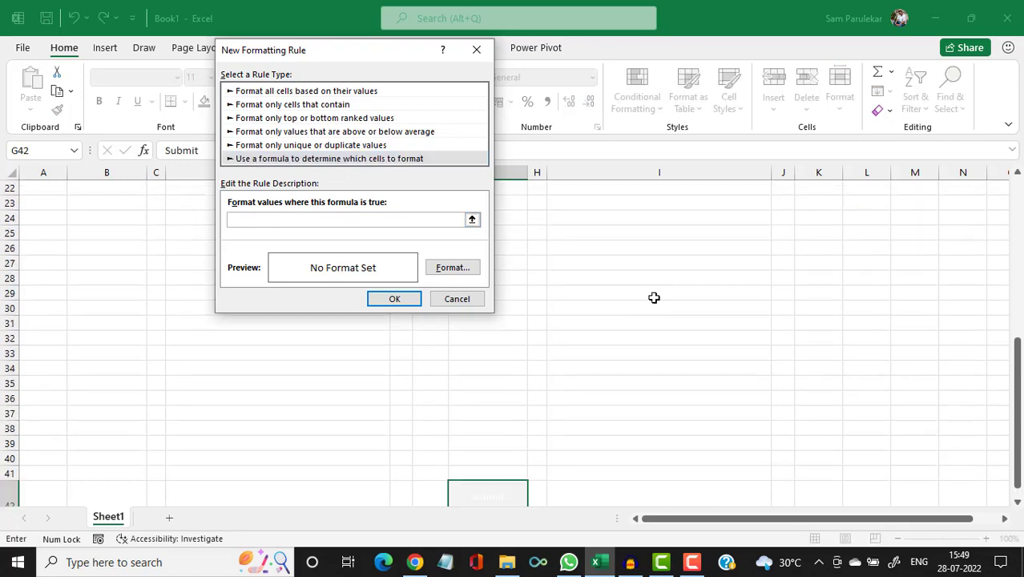
pyautogui.click(869, 267)
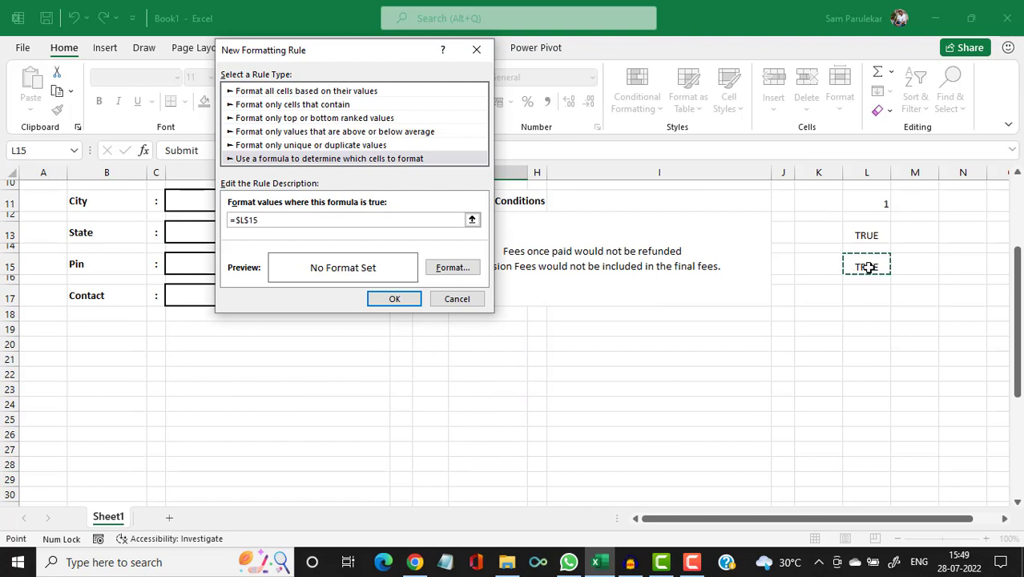
pyautogui.write('=true')
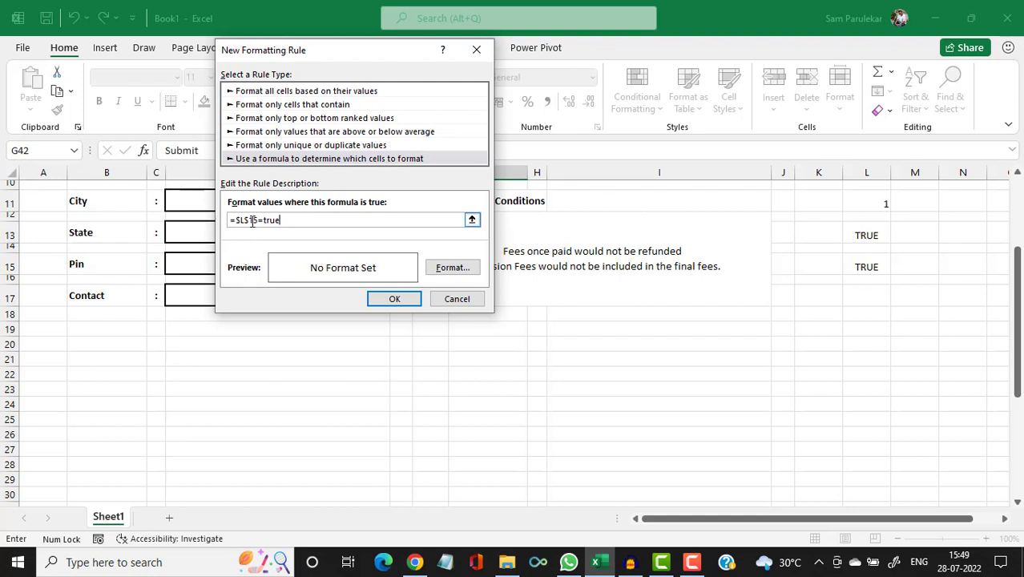
# Format the rule with a green fill and bold white text, and confirm it.
pyautogui.click(451, 270)
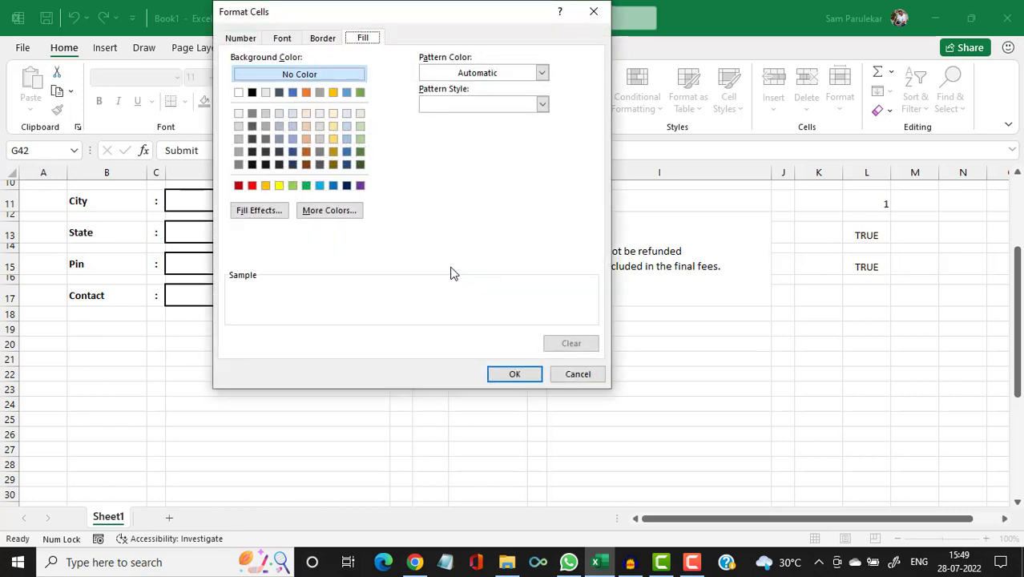
pyautogui.click(306, 188)
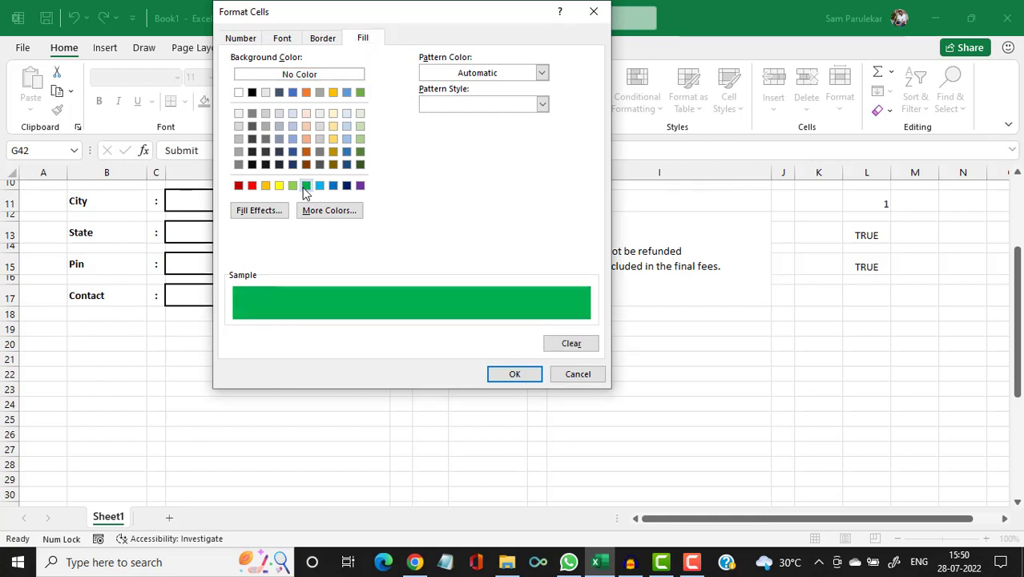
pyautogui.click(285, 39)
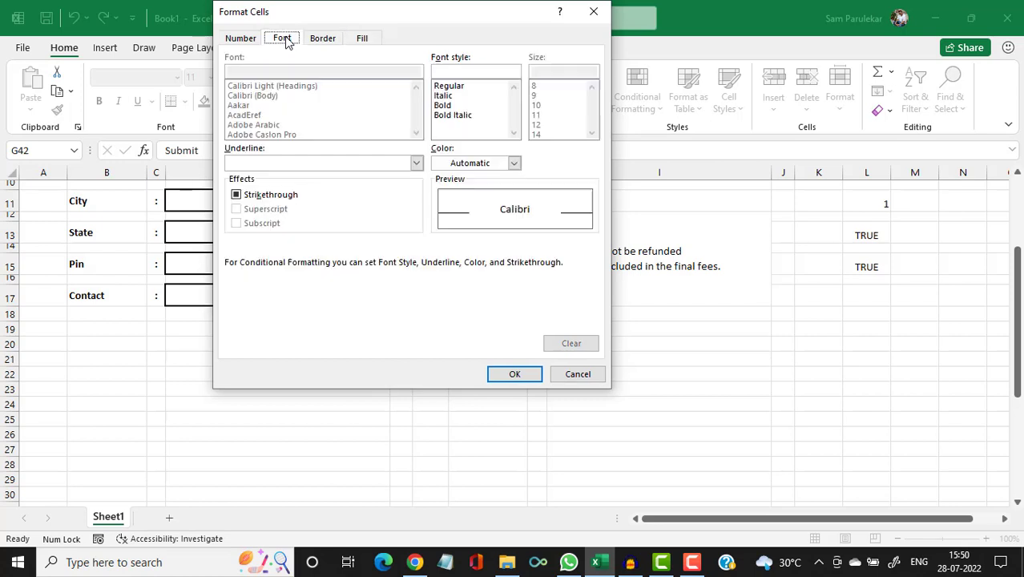
pyautogui.click(487, 165)
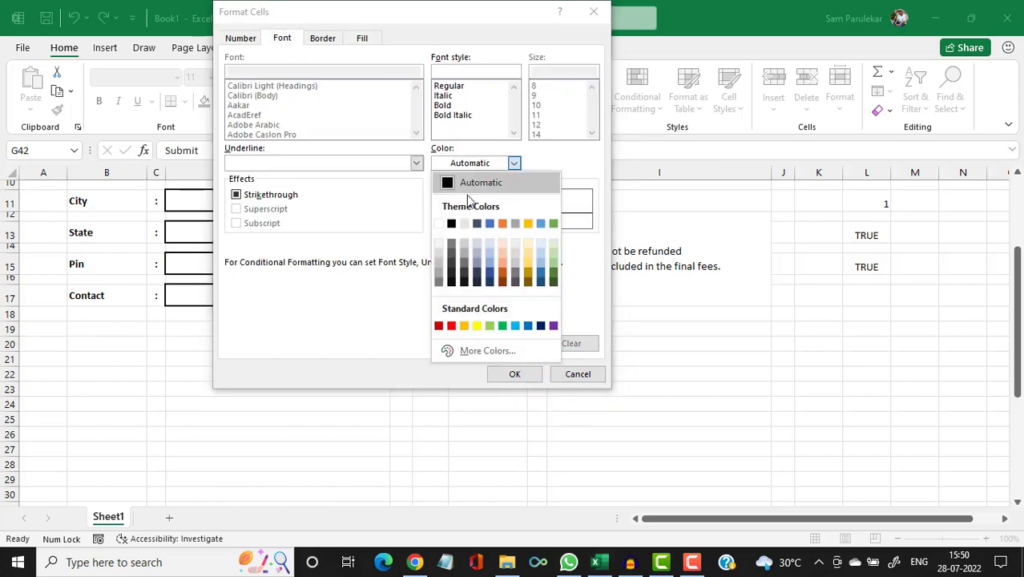
pyautogui.click(440, 225)
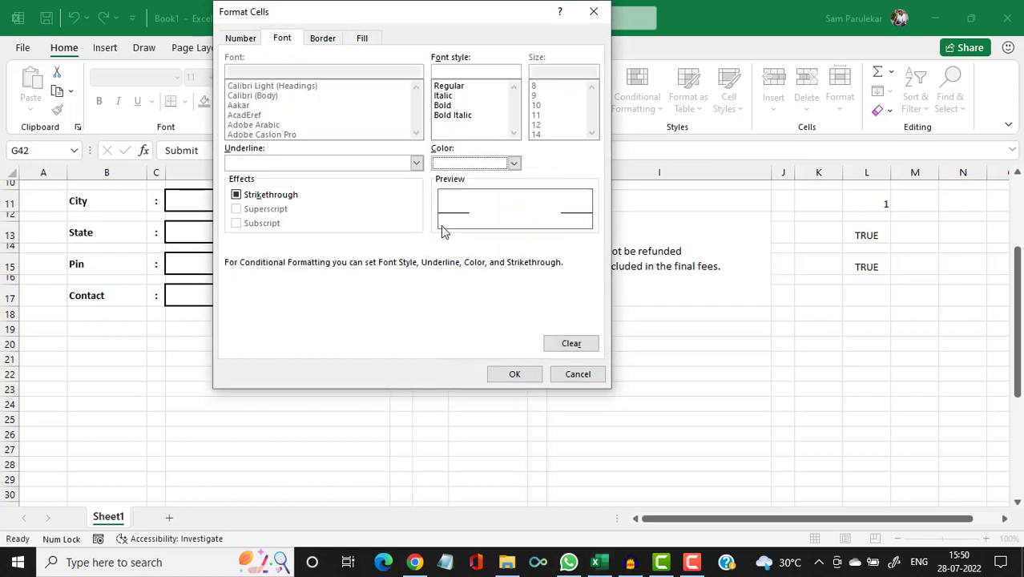
pyautogui.click(452, 108)
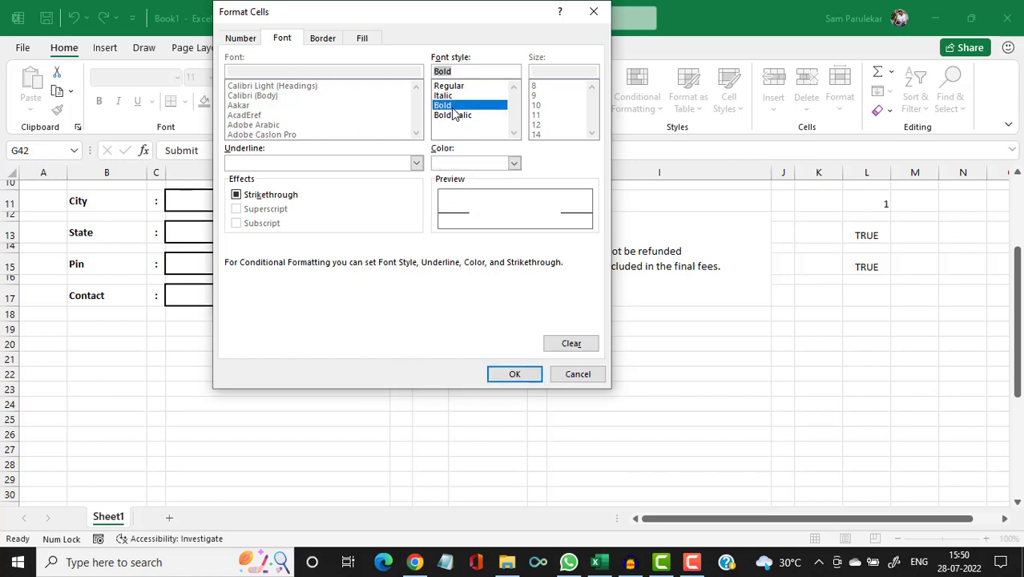
pyautogui.click(514, 375)
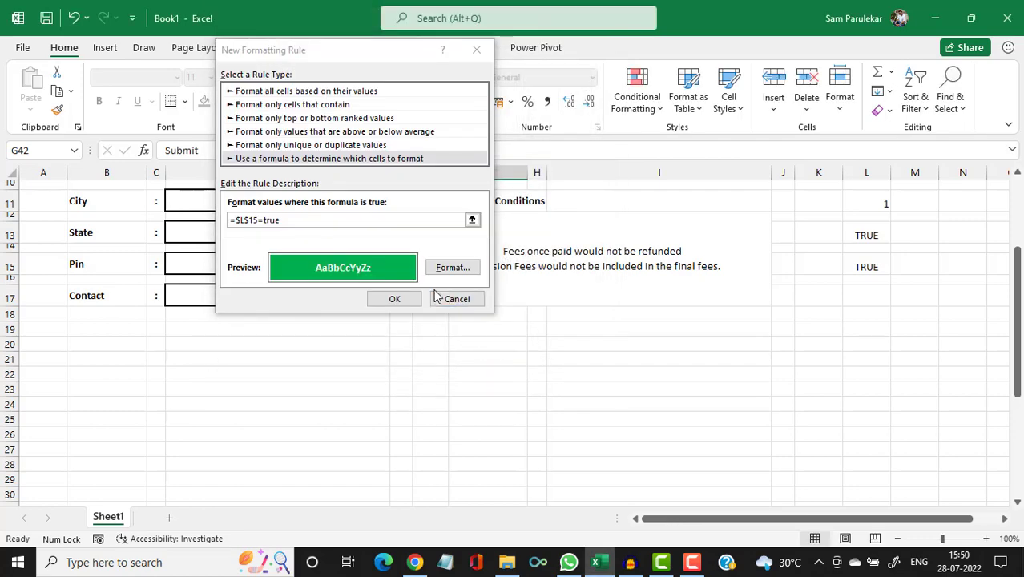
pyautogui.click(416, 299)
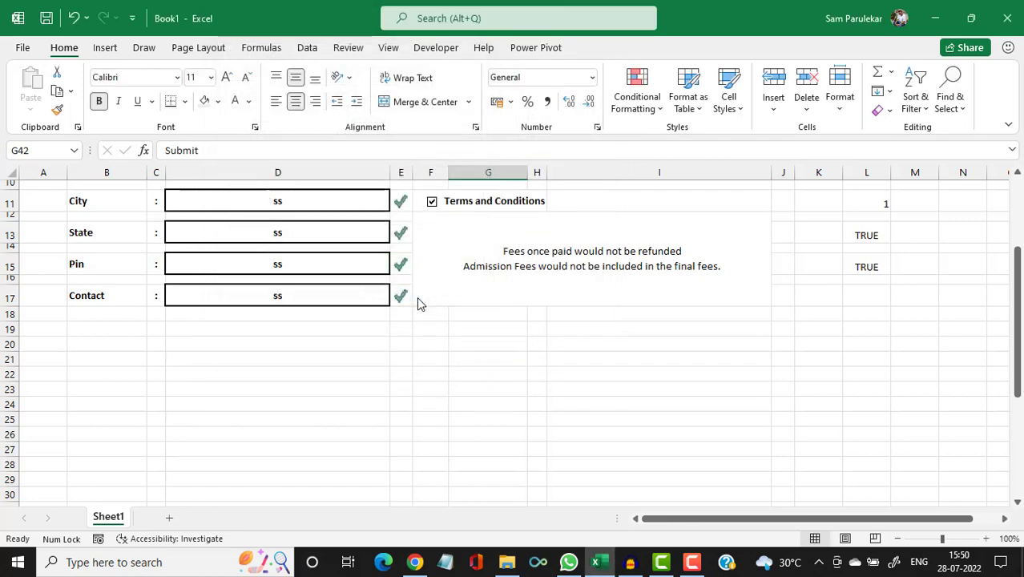
# Untick and re-tick Terms and Conditions to confirm the Submit cell turns green.
pyautogui.scroll(-2, 417, 298)
pyautogui.scroll(-3, 417, 298)
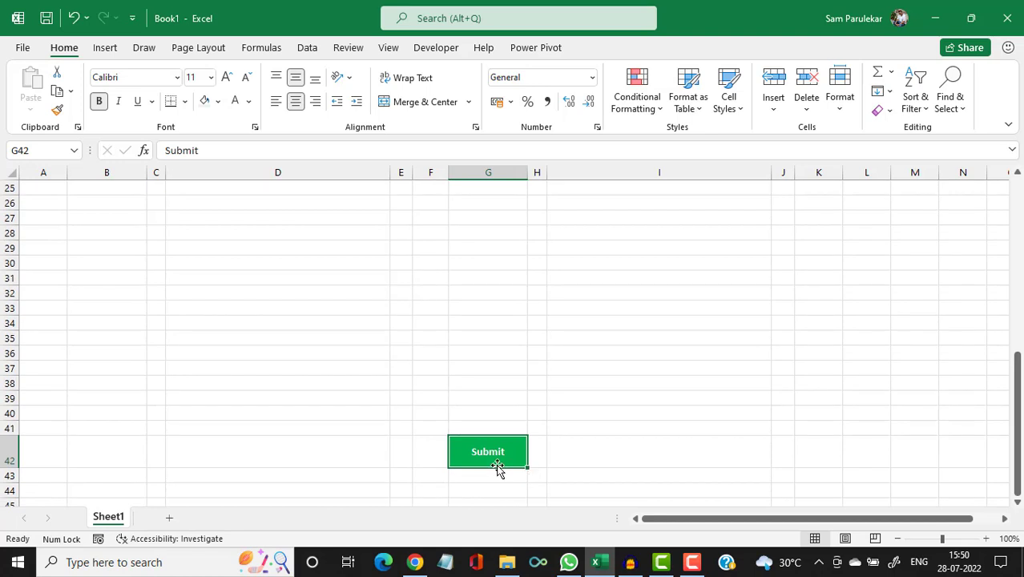
pyautogui.scroll(7, 497, 469)
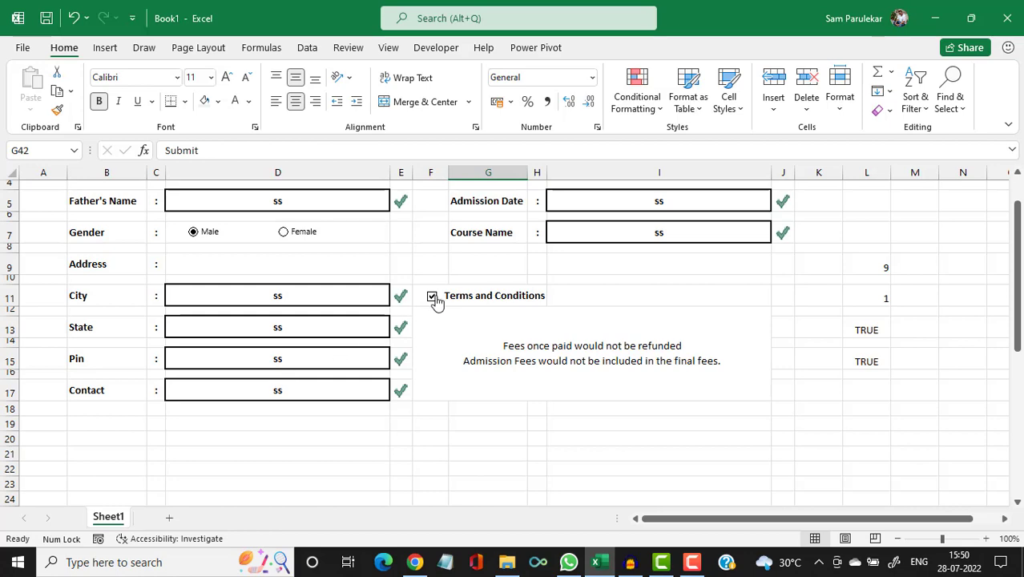
pyautogui.click(433, 298)
pyautogui.scroll(-8, 469, 345)
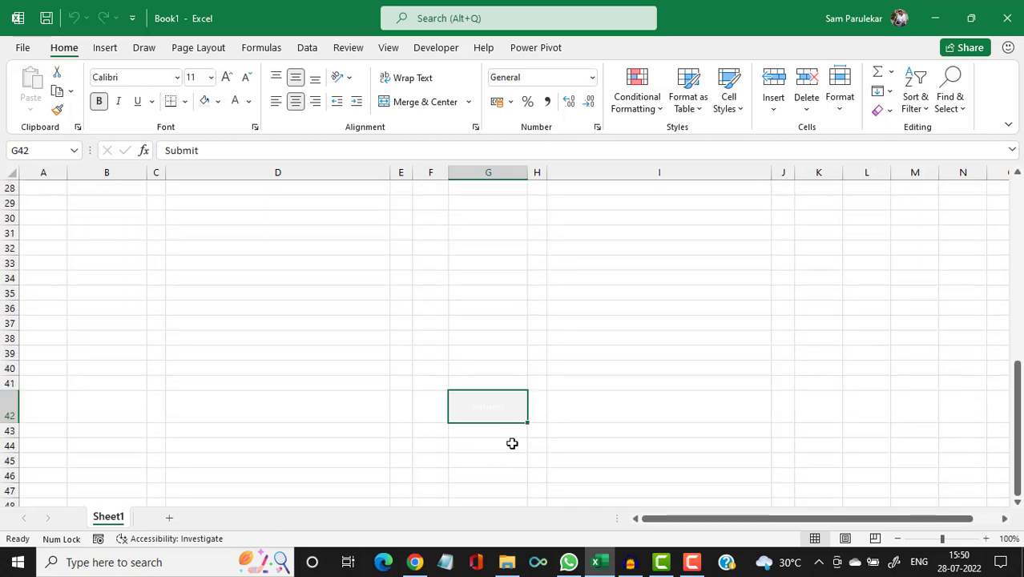
pyautogui.scroll(6, 499, 458)
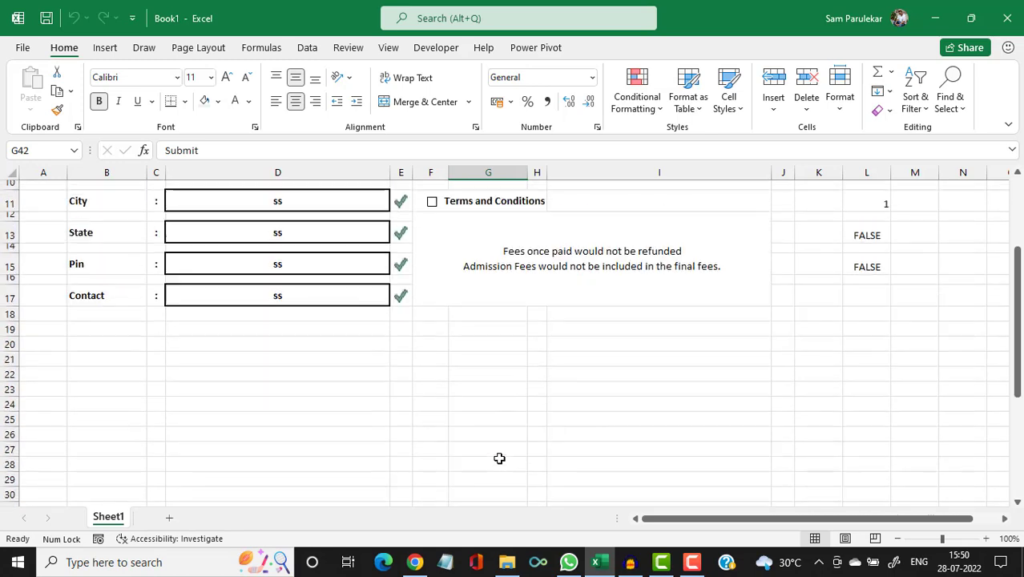
pyautogui.click(432, 209)
# Copy the Submit cell G42 with Ctrl+C.
pyautogui.scroll(-6, 496, 301)
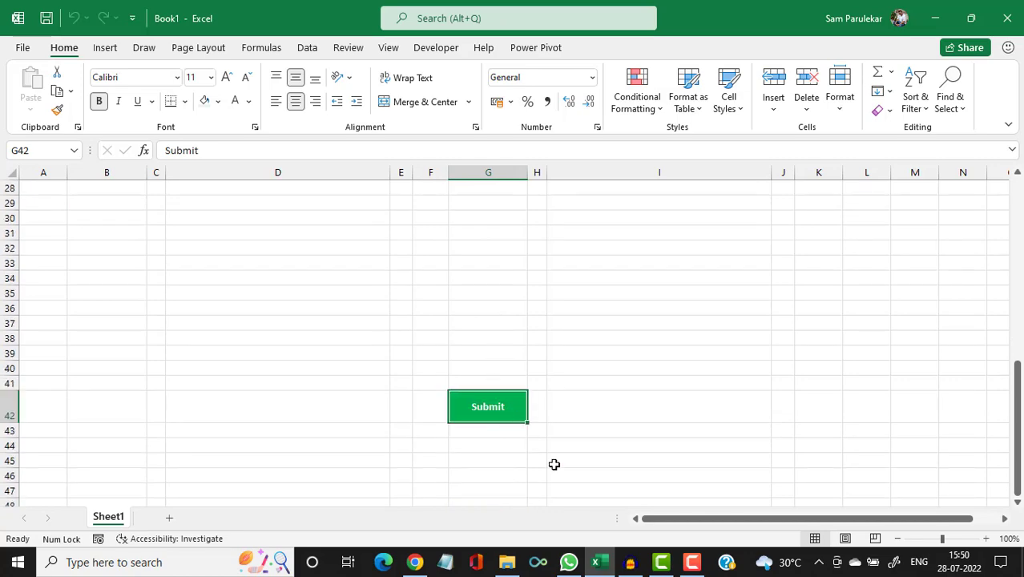
pyautogui.scroll(7, 553, 464)
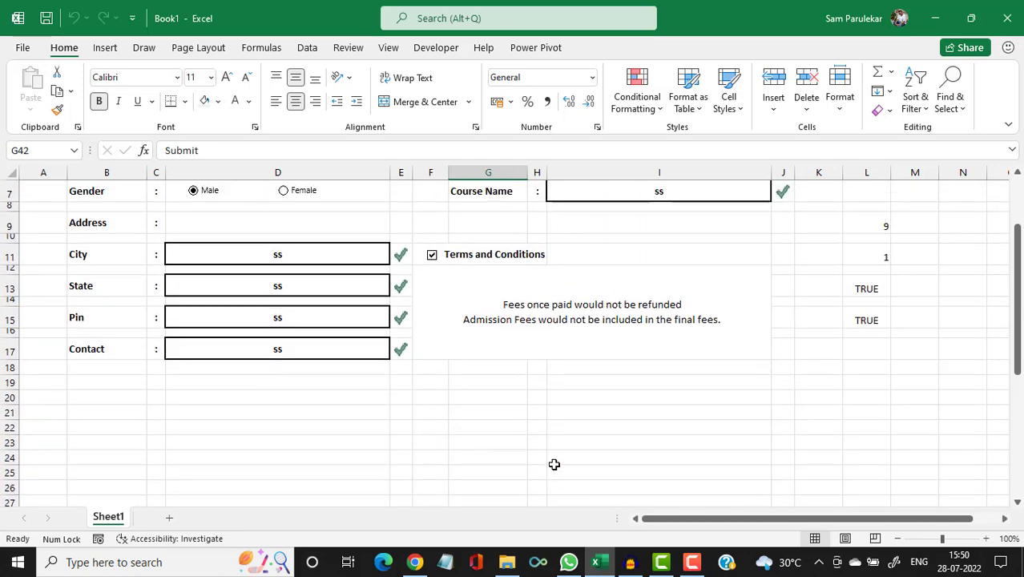
pyautogui.scroll(-6, 554, 464)
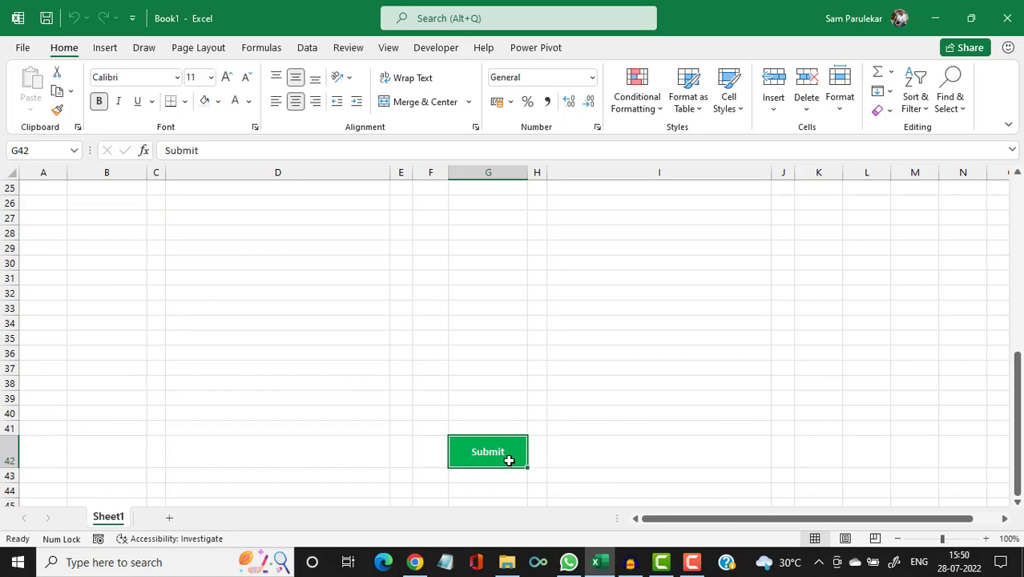
pyautogui.hotkey('ctrl', 'c')
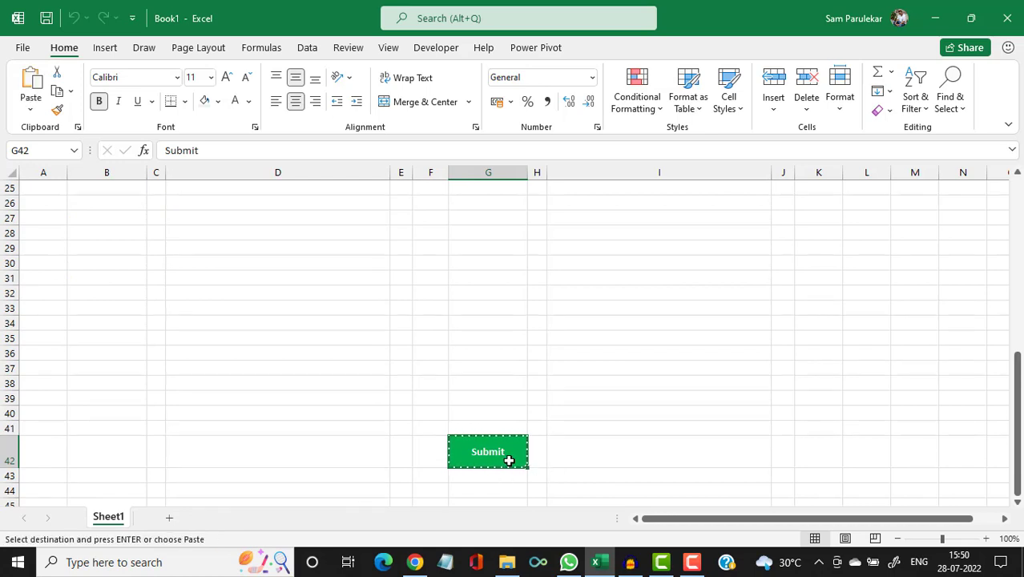
# Paste G42 as a linked picture and position it just below the Terms and Conditions text.
pyautogui.click(32, 111)
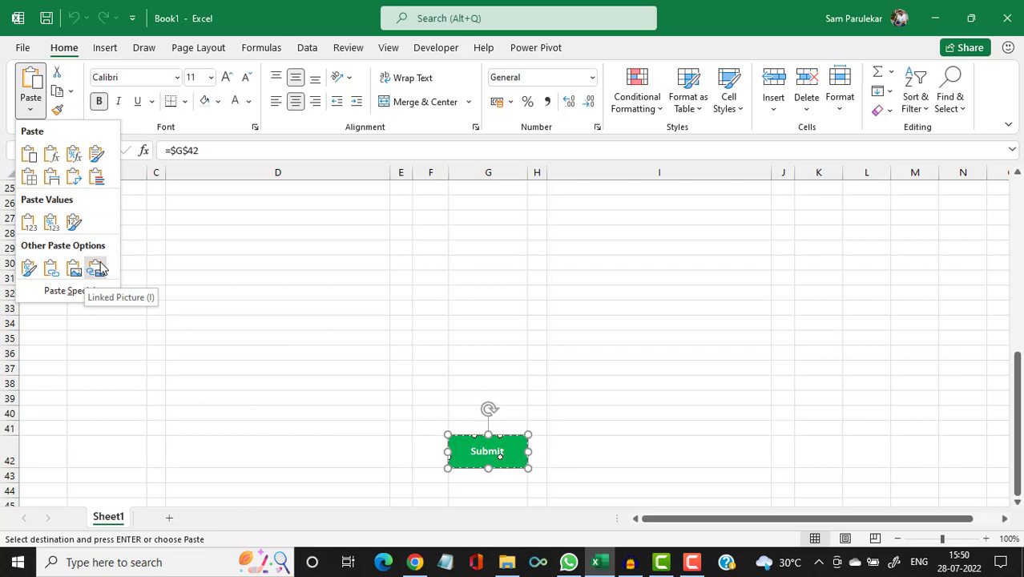
pyautogui.click(97, 268)
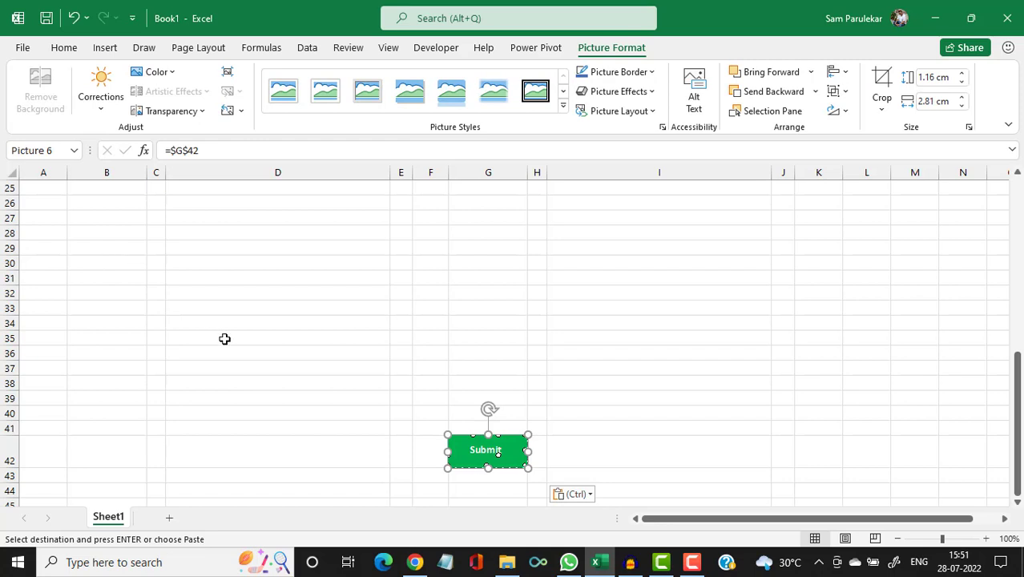
pyautogui.scroll(-3, 359, 389)
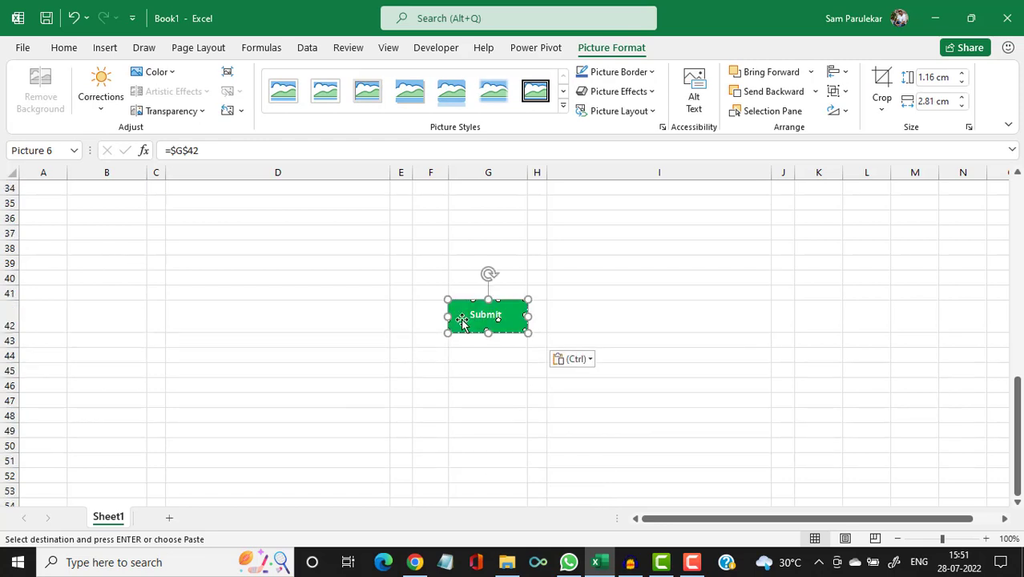
pyautogui.moveTo(461, 316); pyautogui.dragTo(427, 250)
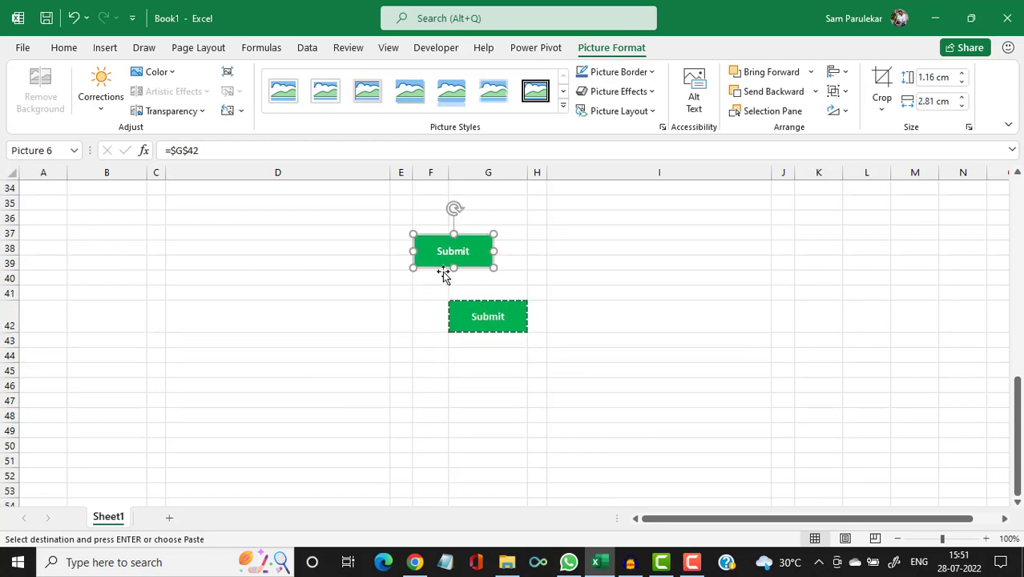
pyautogui.scroll(4, 453, 321)
pyautogui.moveTo(464, 400); pyautogui.dragTo(462, 245)
pyautogui.scroll(4, 513, 318)
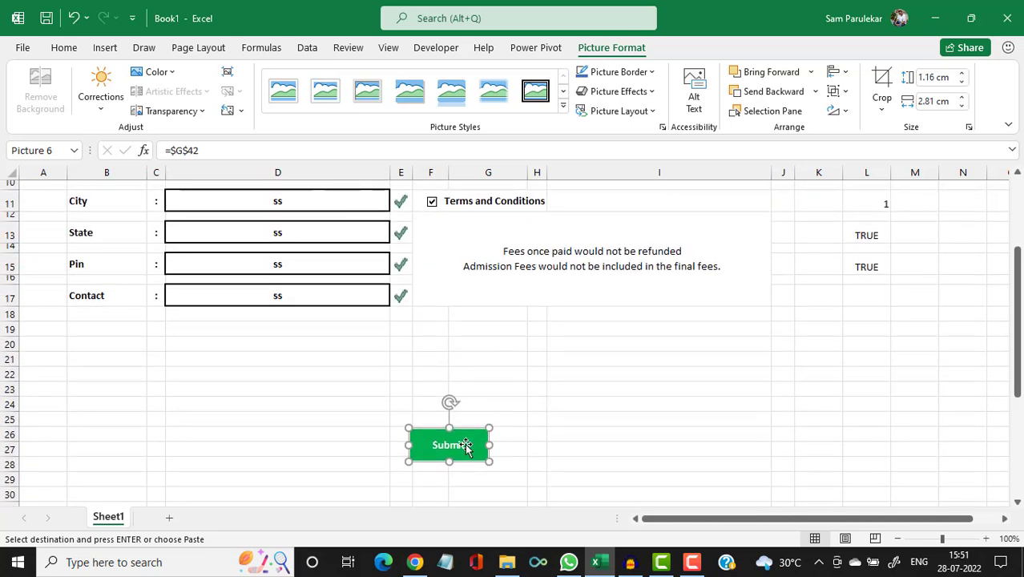
pyautogui.moveTo(466, 446); pyautogui.dragTo(514, 319)
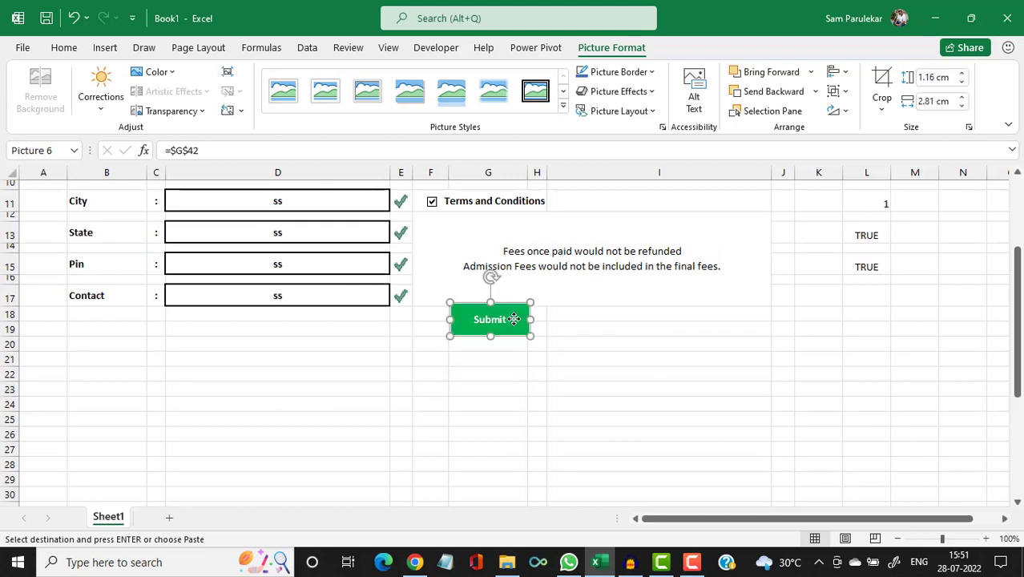
pyautogui.scroll(3, 514, 319)
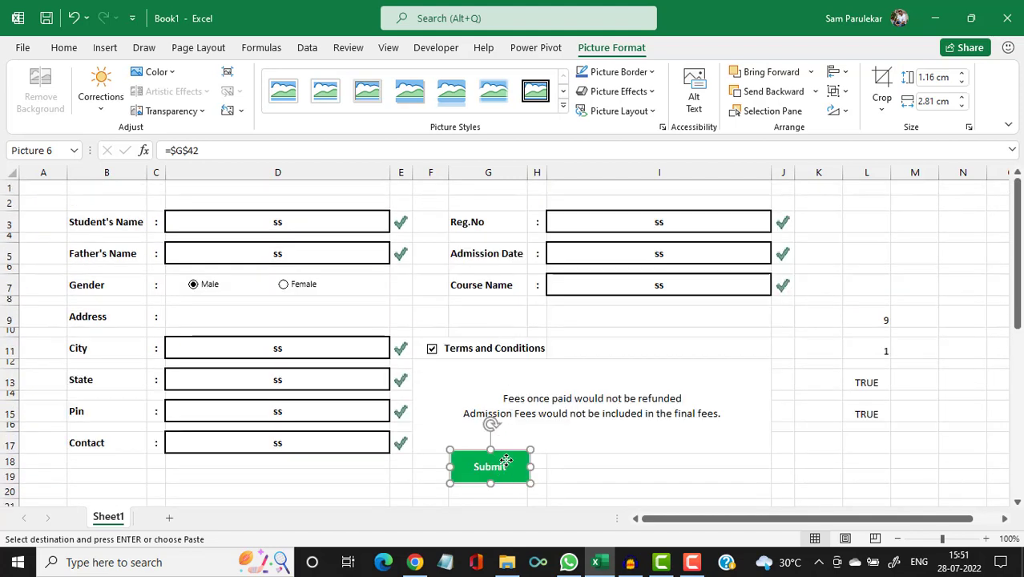
pyautogui.moveTo(506, 461); pyautogui.dragTo(546, 468)
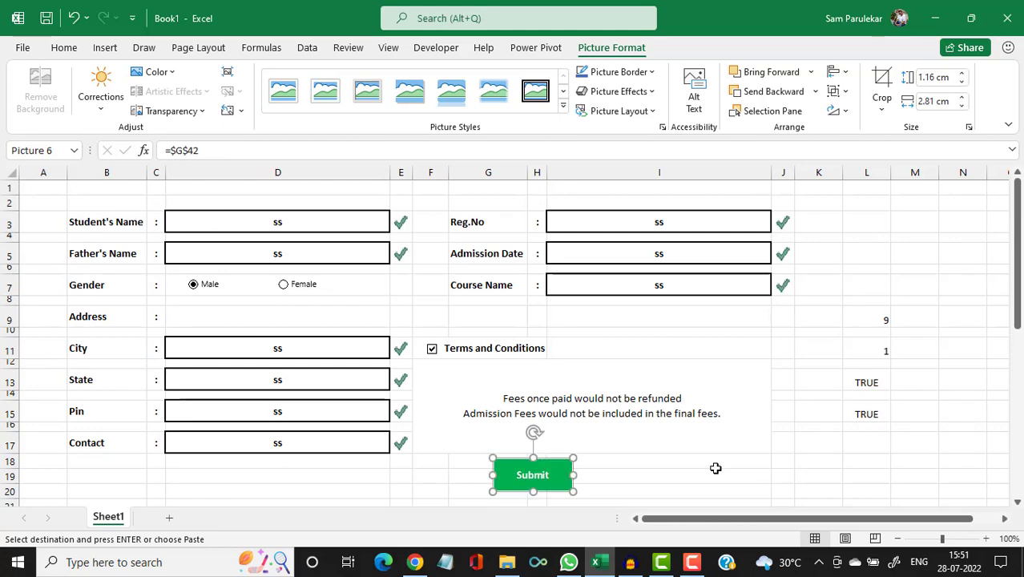
pyautogui.click(713, 468)
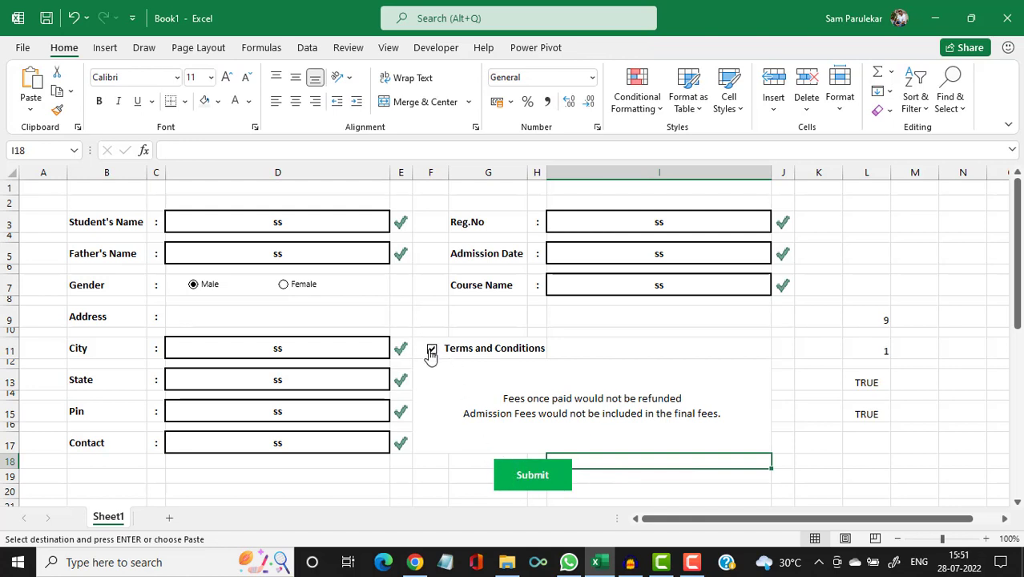
pyautogui.click(431, 351)
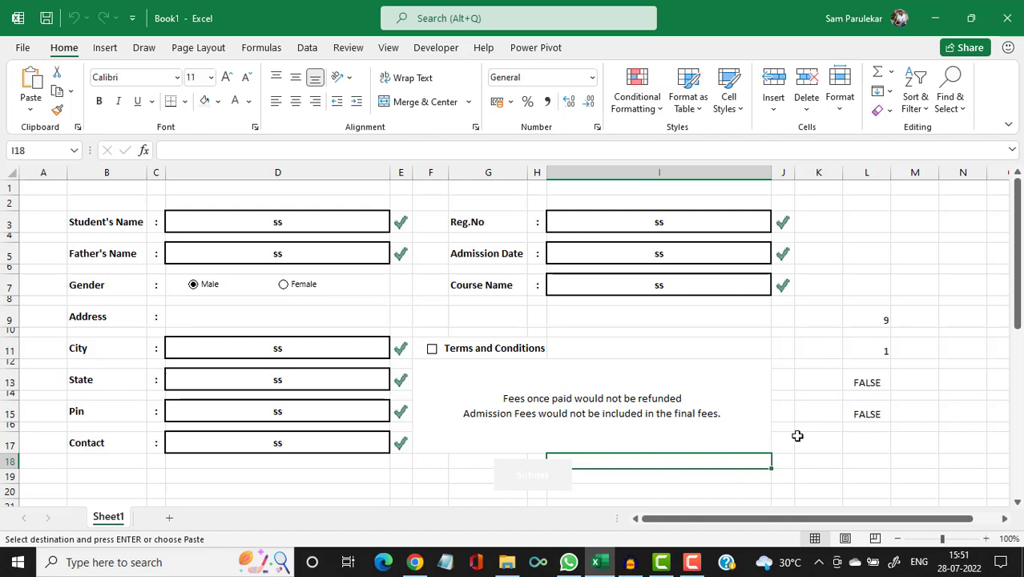
pyautogui.click(919, 455)
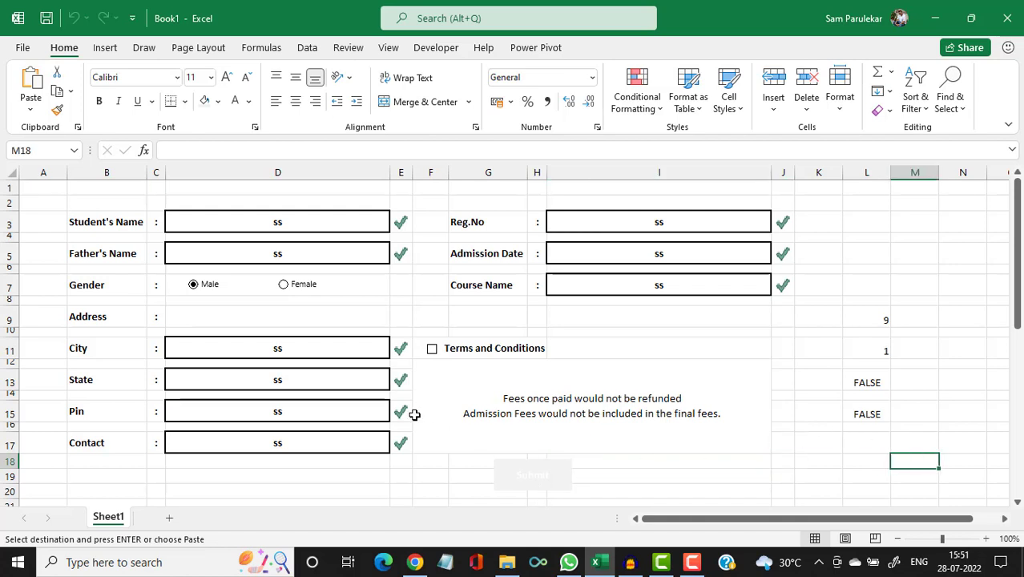
pyautogui.click(431, 351)
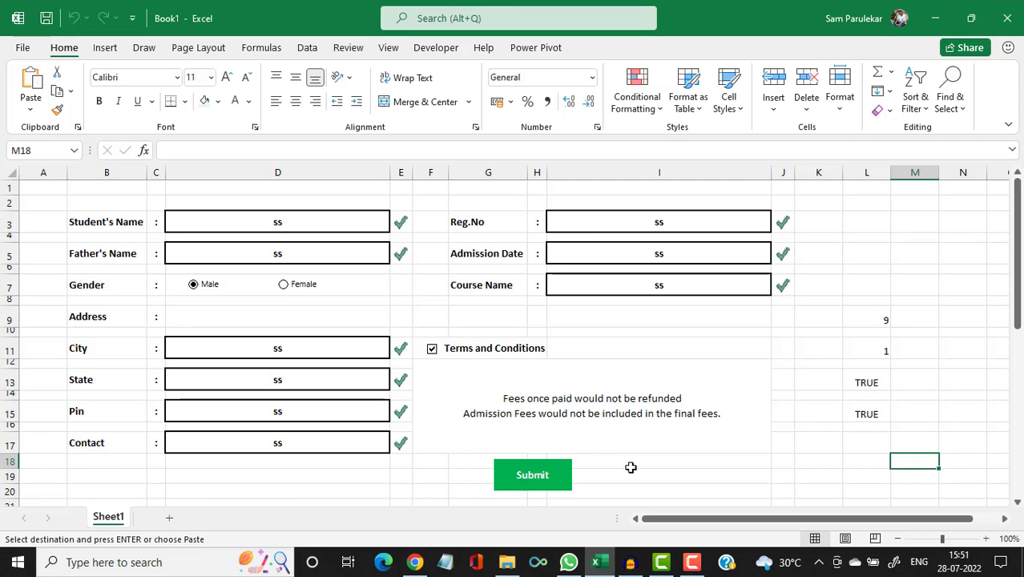
pyautogui.scroll(-8, 630, 467)
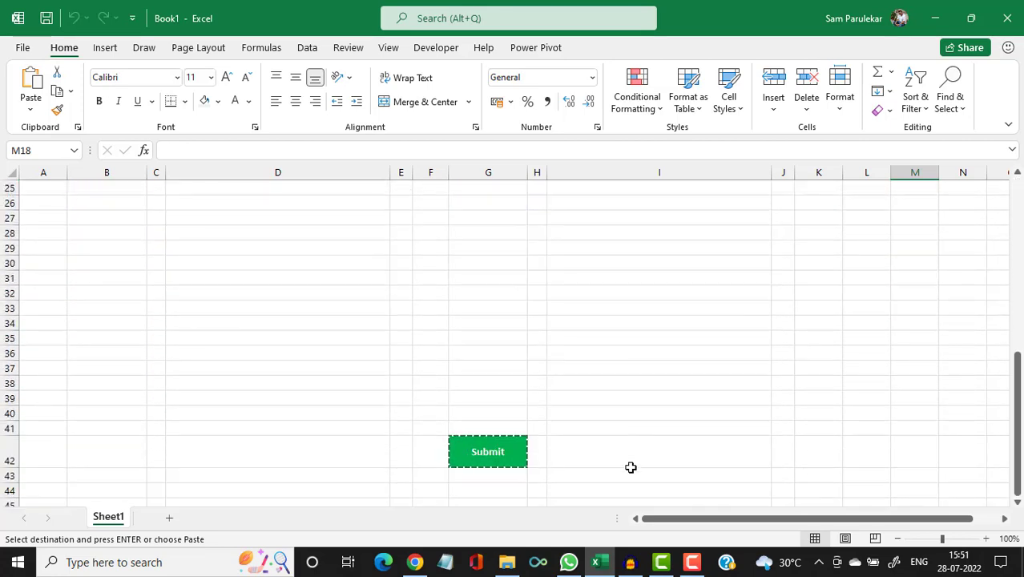
# Enlarge row 45 and check that row 42's height is 32.25.
pyautogui.scroll(-2, 631, 467)
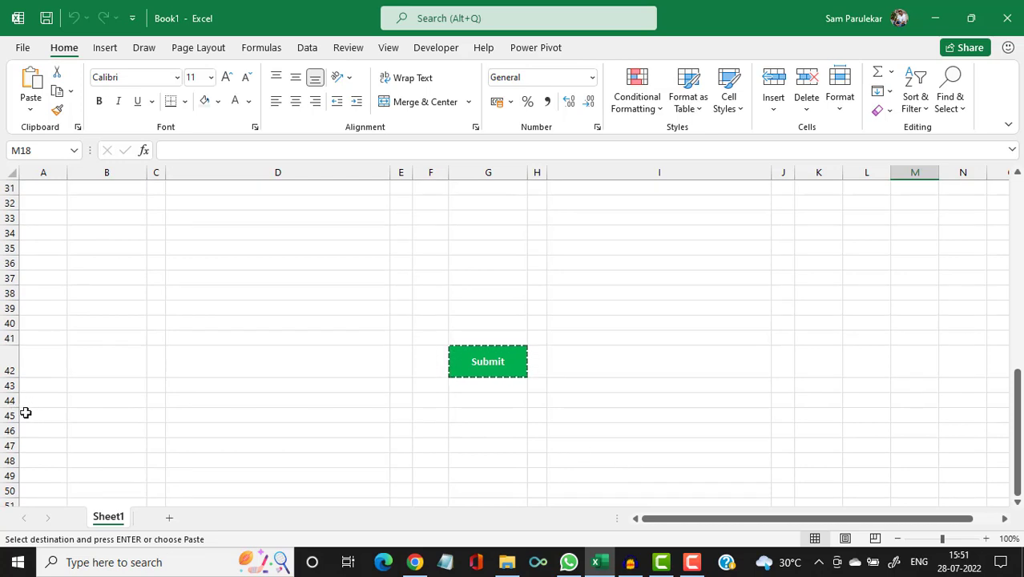
pyautogui.moveTo(8, 419); pyautogui.dragTo(4, 436)
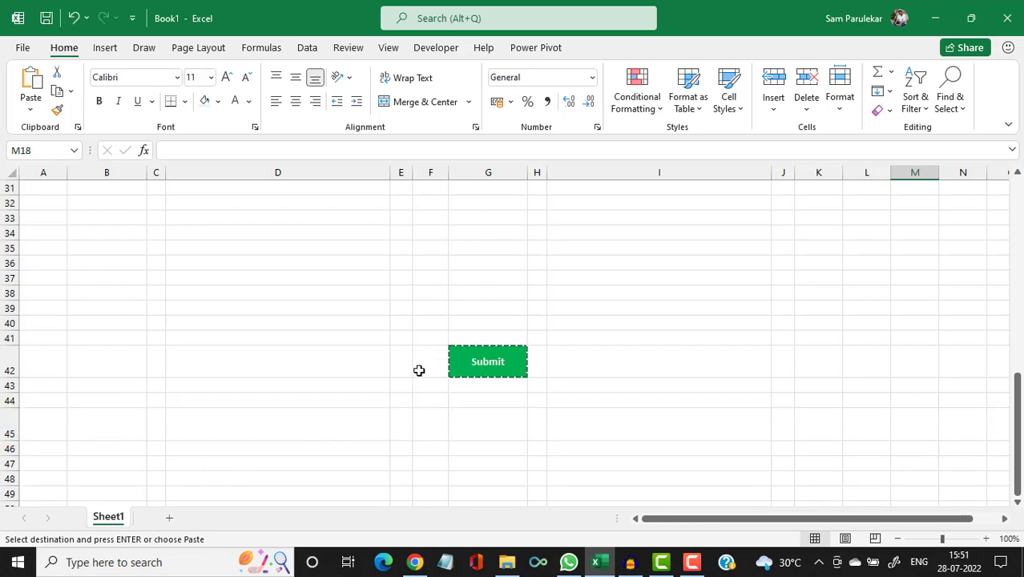
pyautogui.click(8, 362)
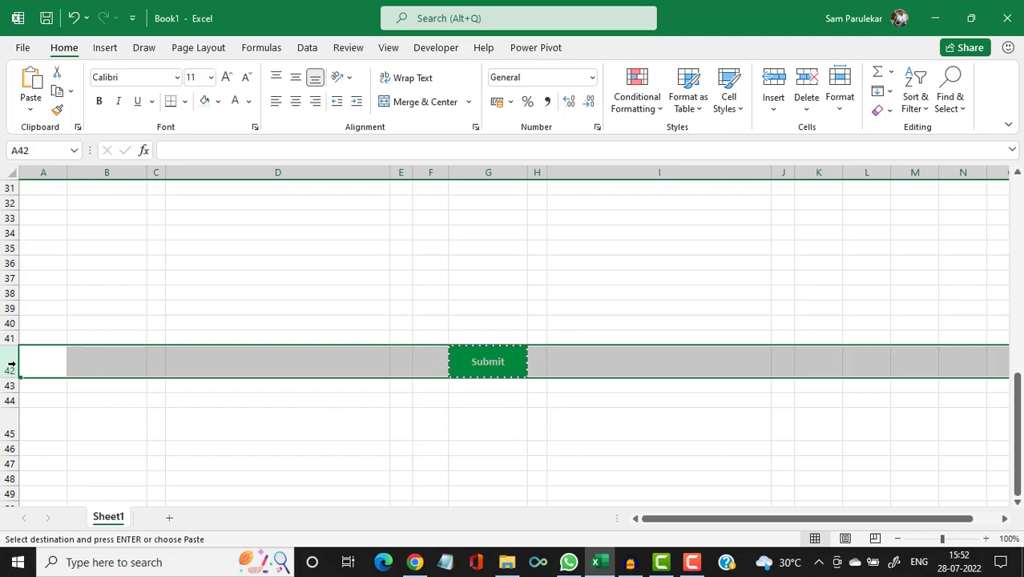
pyautogui.rightClick(546, 365)
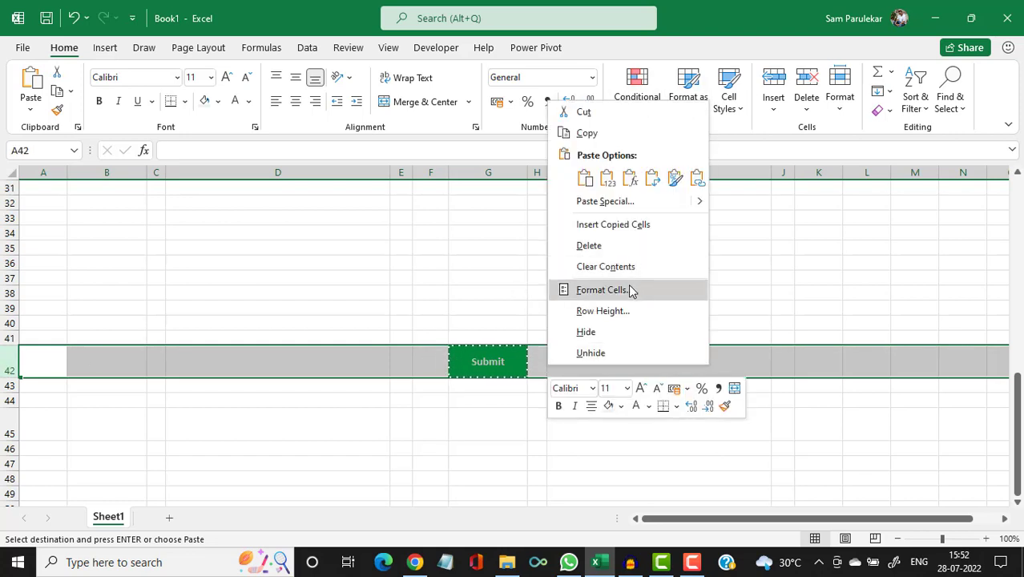
pyautogui.click(624, 312)
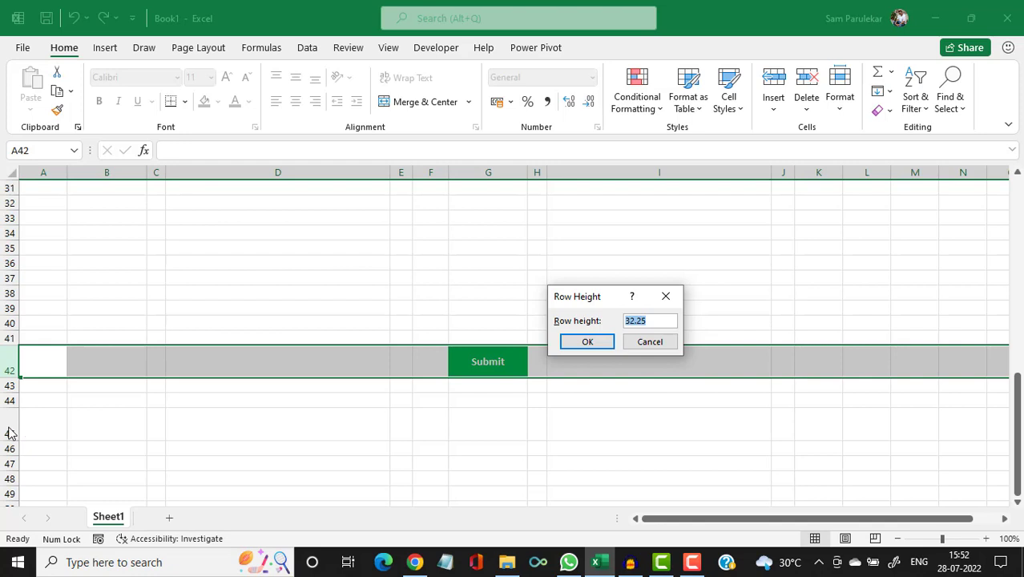
pyautogui.click(648, 344)
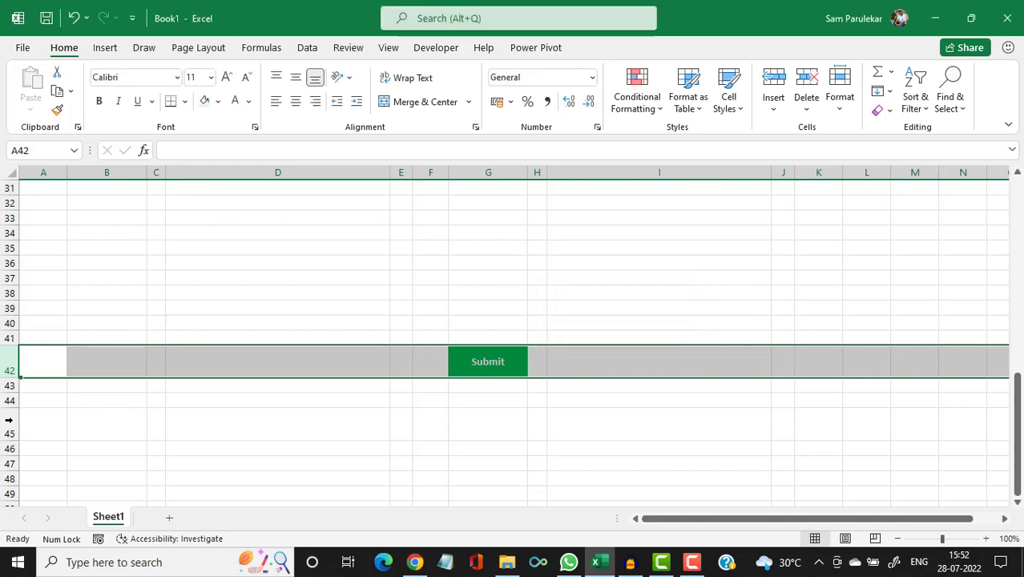
# Set row 45's height to exactly 32.25 and reconfirm it matches row 42.
pyautogui.rightClick(15, 425)
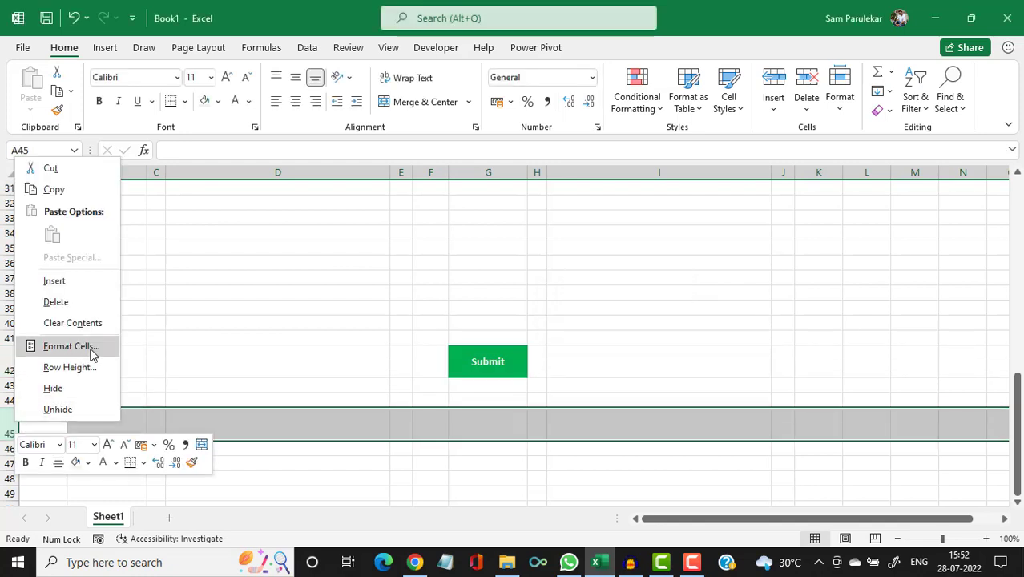
pyautogui.click(87, 369)
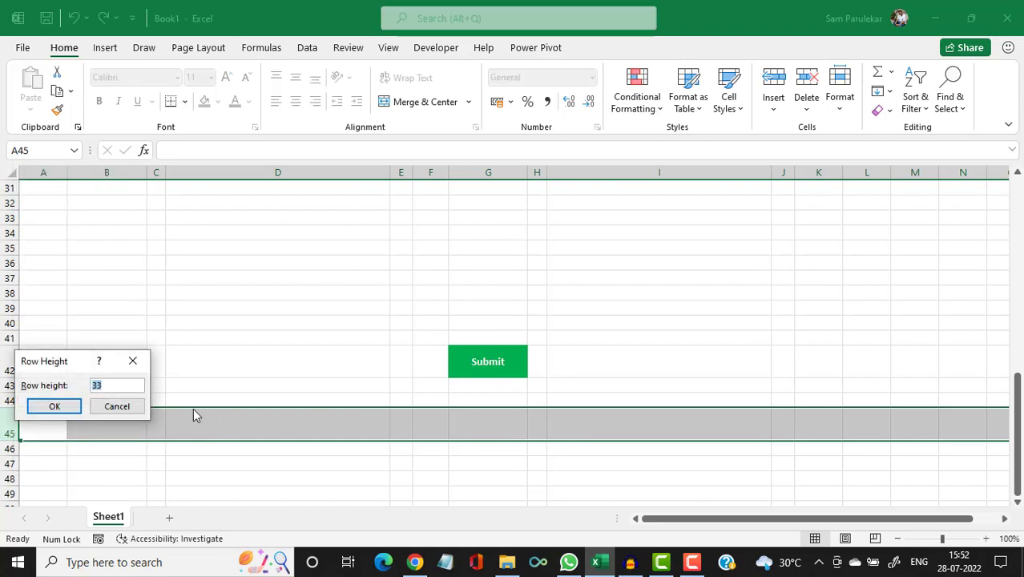
pyautogui.write('32.25')
pyautogui.press('Return')
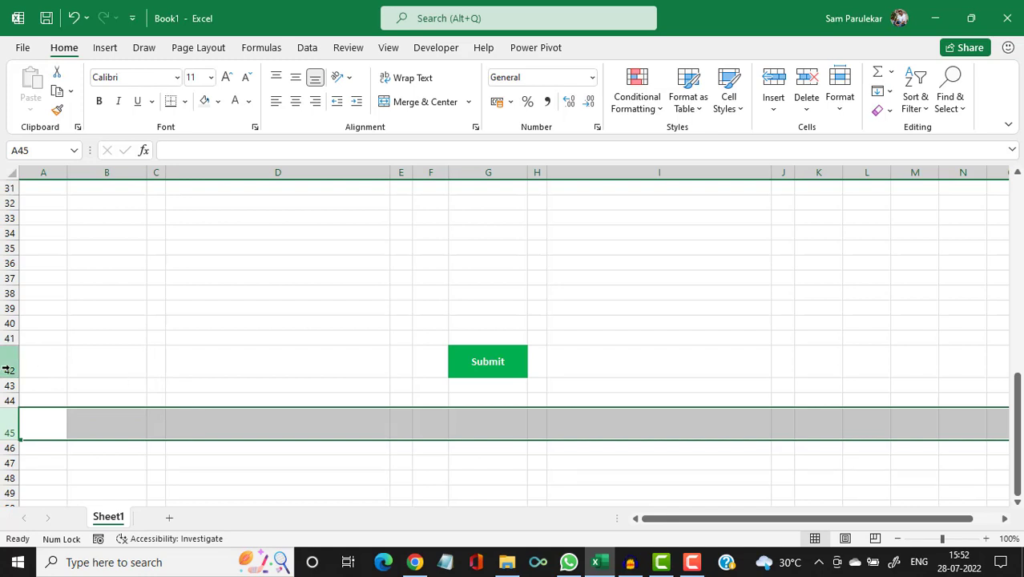
pyautogui.click(6, 370)
pyautogui.rightClick(7, 369)
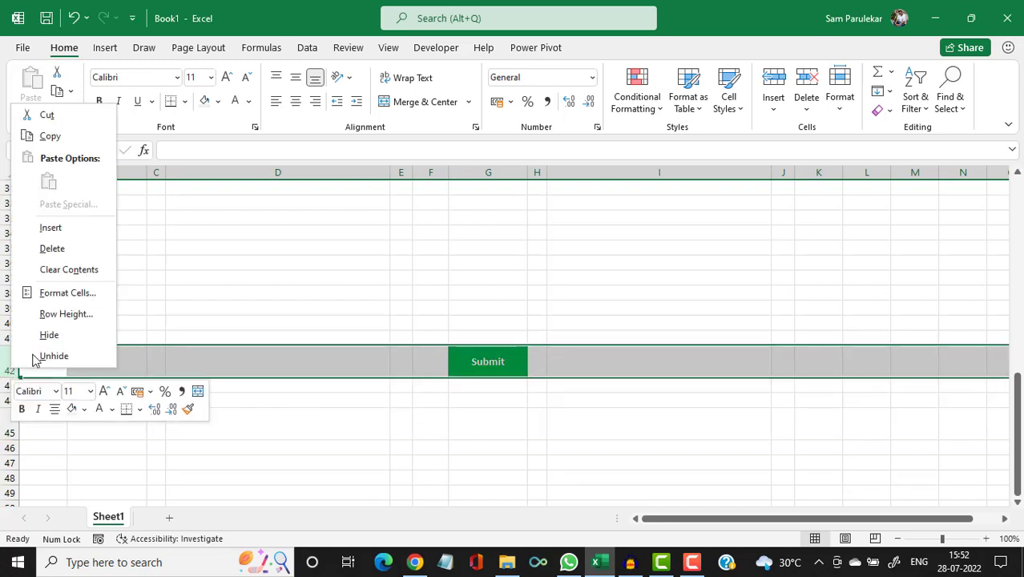
pyautogui.click(57, 315)
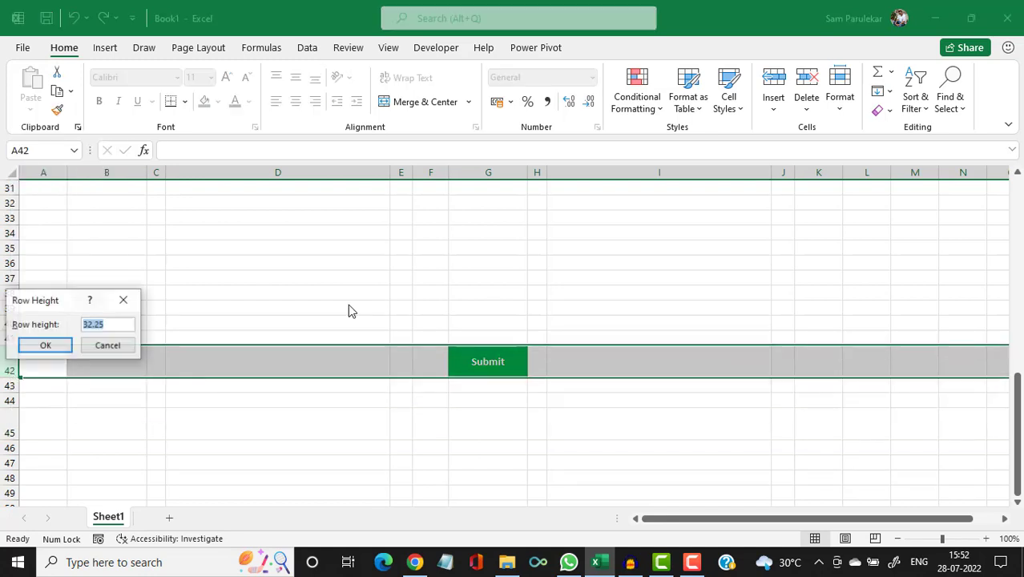
pyautogui.click(108, 345)
pyautogui.click(480, 429)
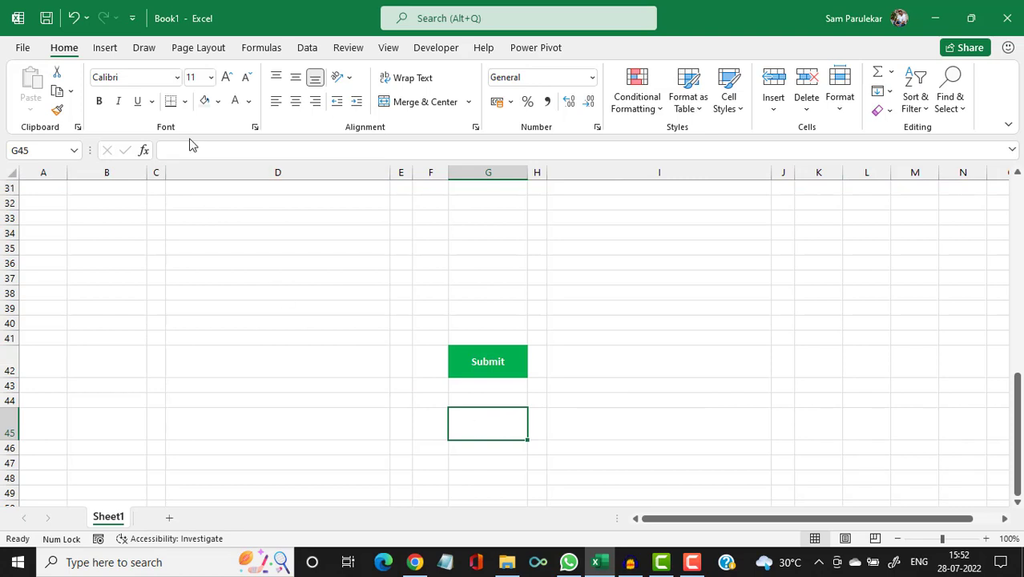
# Fill cell G45 green and enter the label Clear in it.
pyautogui.click(218, 102)
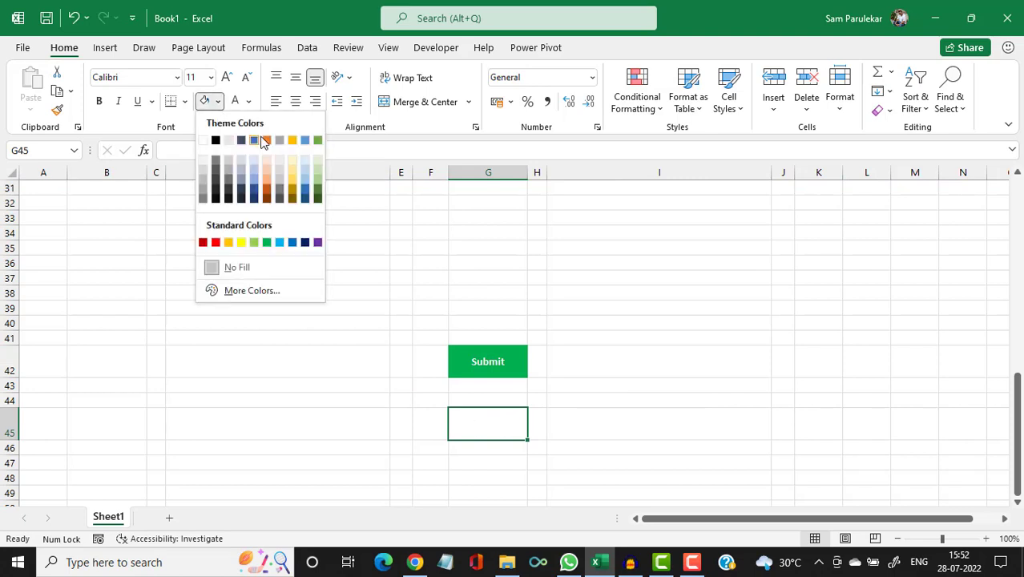
pyautogui.click(265, 243)
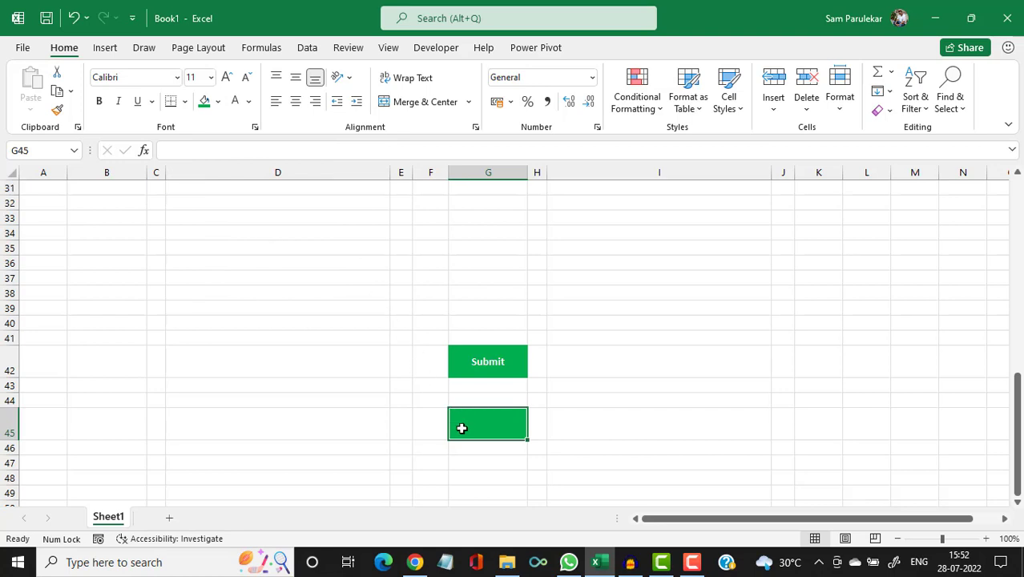
pyautogui.write('Clear')
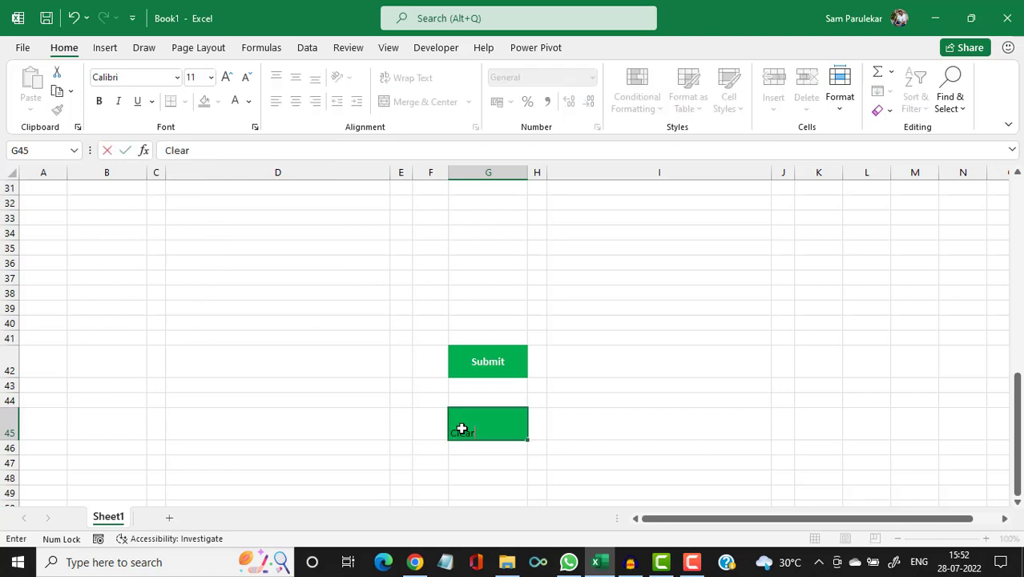
pyautogui.press('Return')
pyautogui.click(461, 430)
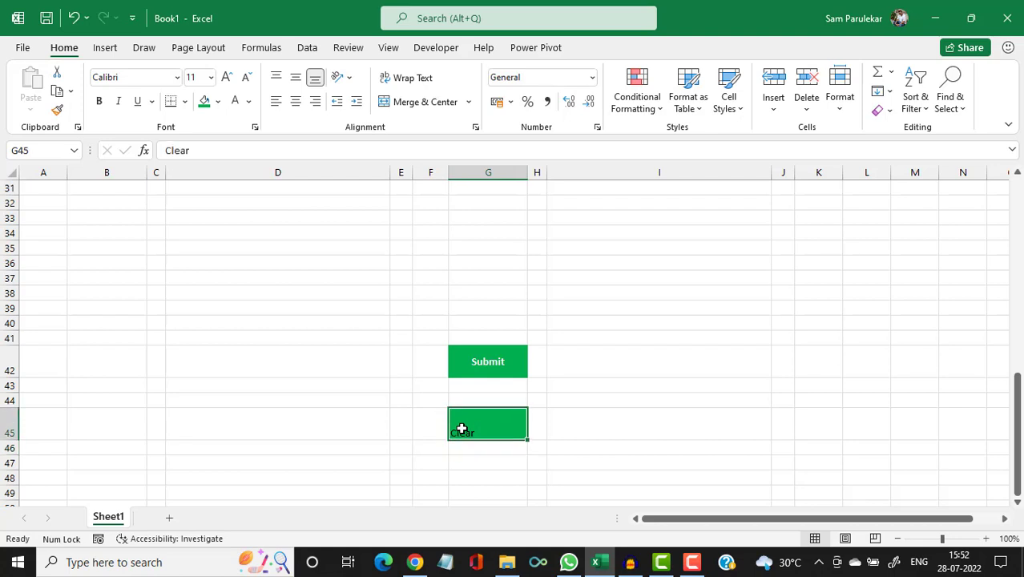
# Centre the Clear text both ways, make it bold white, and copy G45.
pyautogui.click(295, 101)
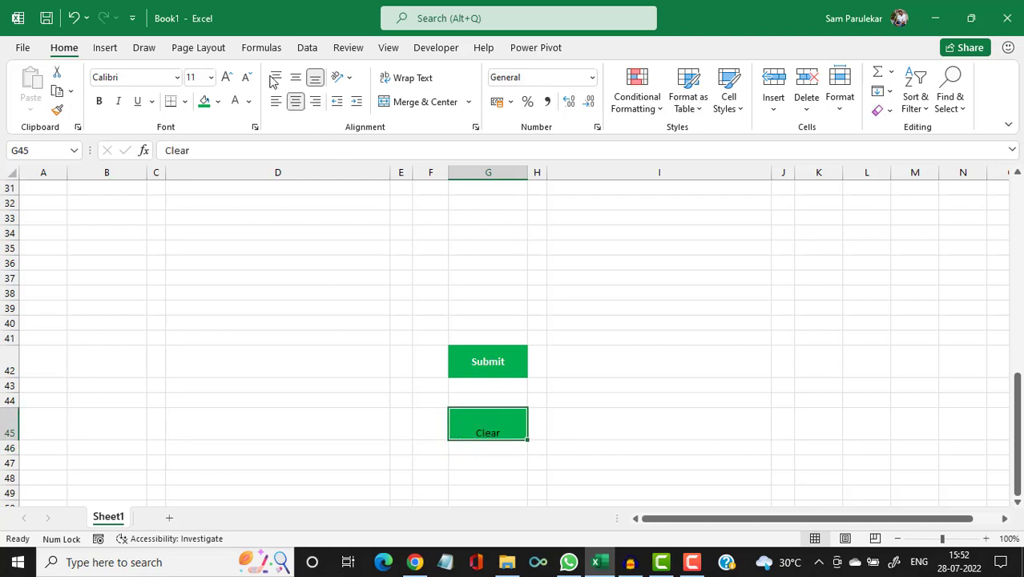
pyautogui.click(295, 78)
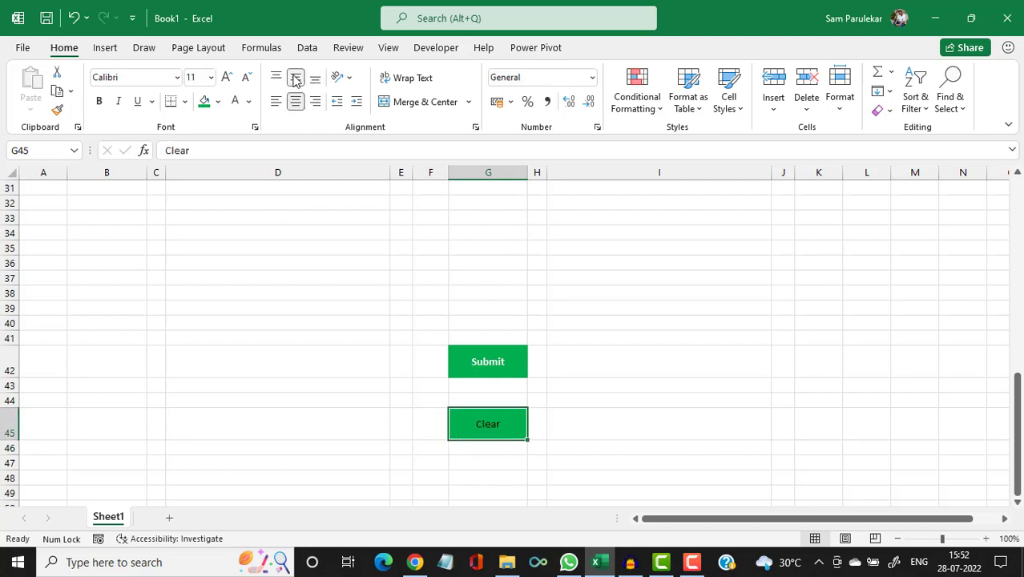
pyautogui.click(249, 103)
pyautogui.click(231, 159)
pyautogui.click(100, 106)
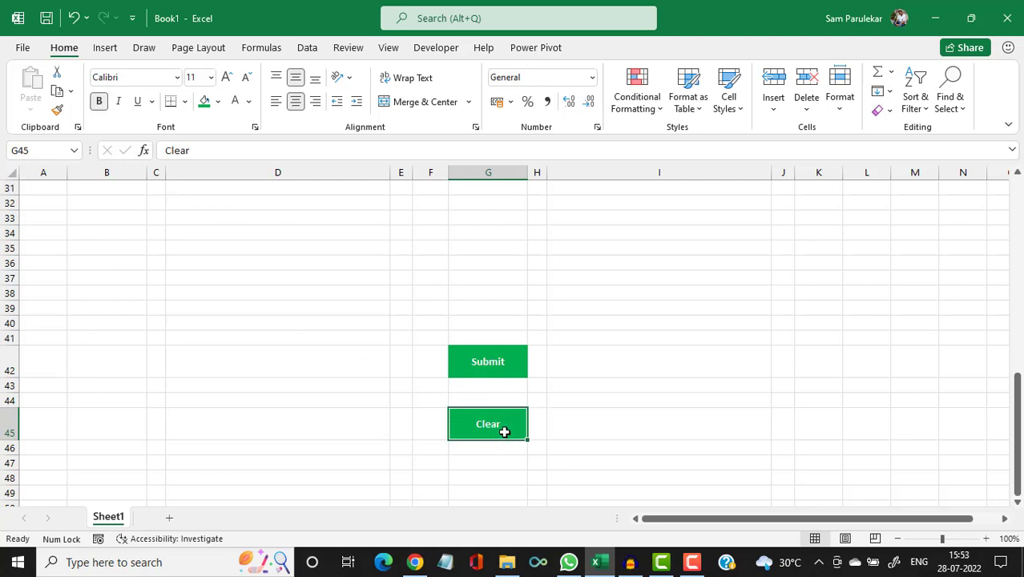
pyautogui.hotkey('ctrl', 'c')
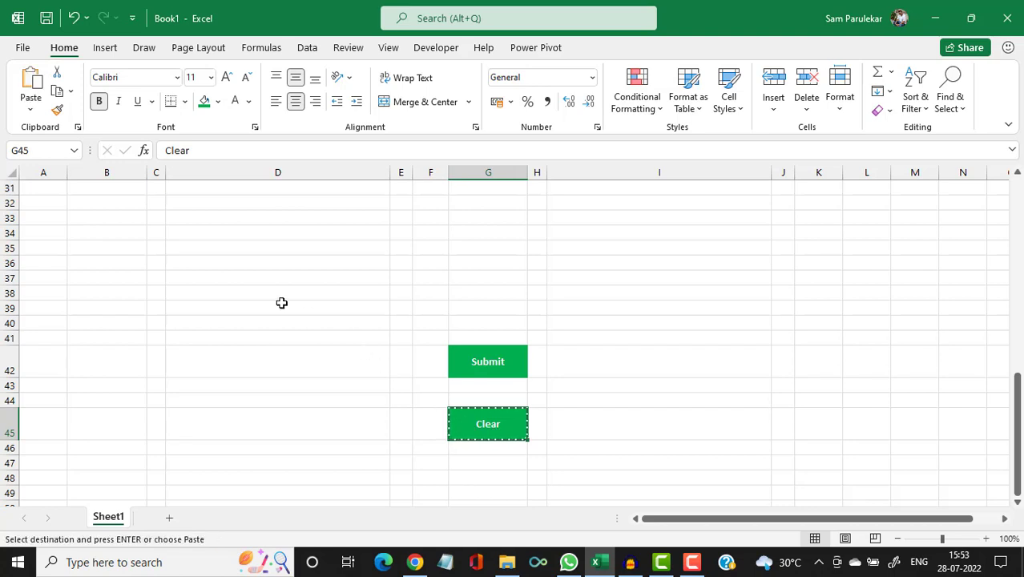
pyautogui.click(32, 110)
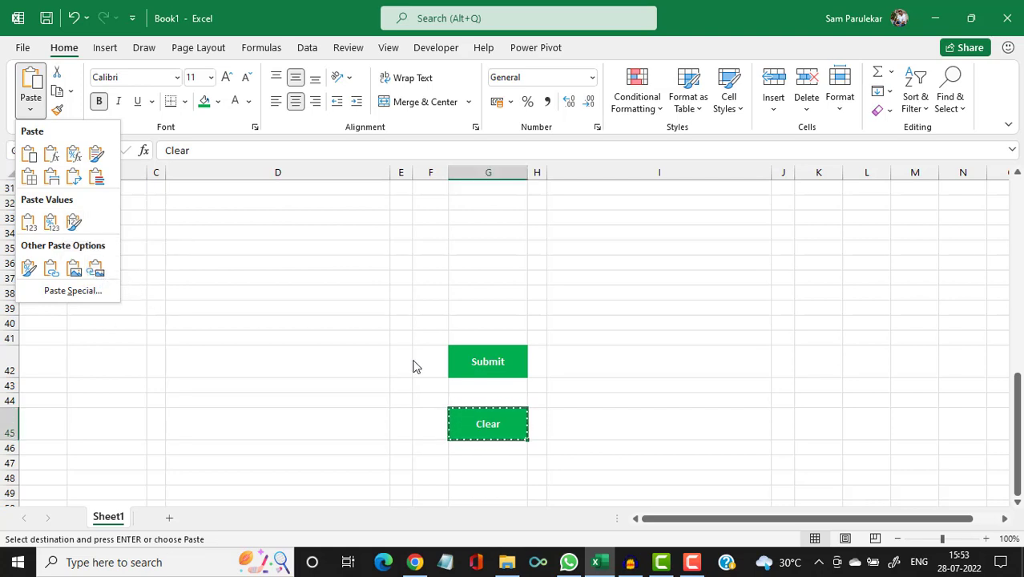
# Reselect the Clear cell G45 and paste it as a linked picture.
pyautogui.click(501, 417)
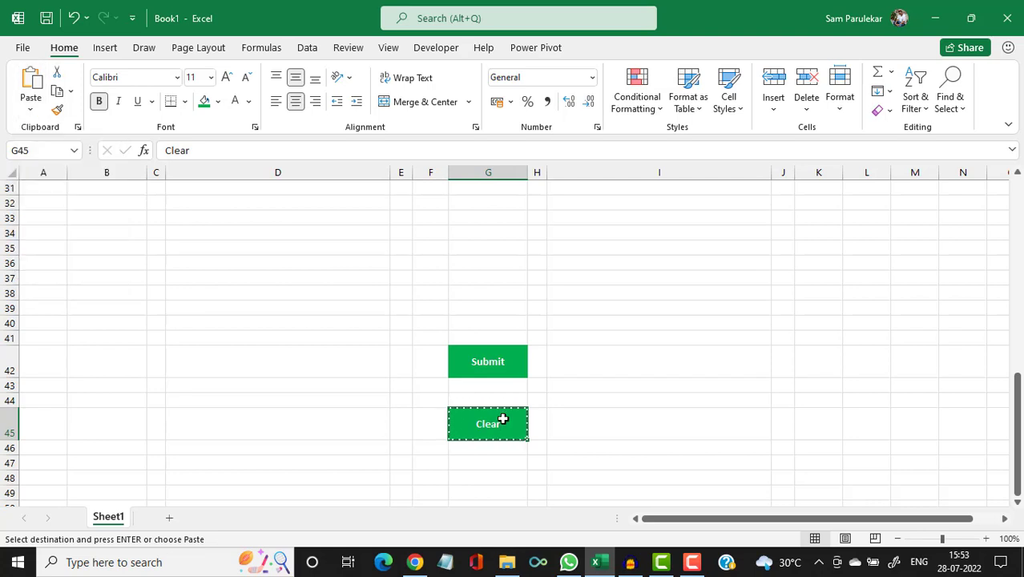
pyautogui.click(326, 413)
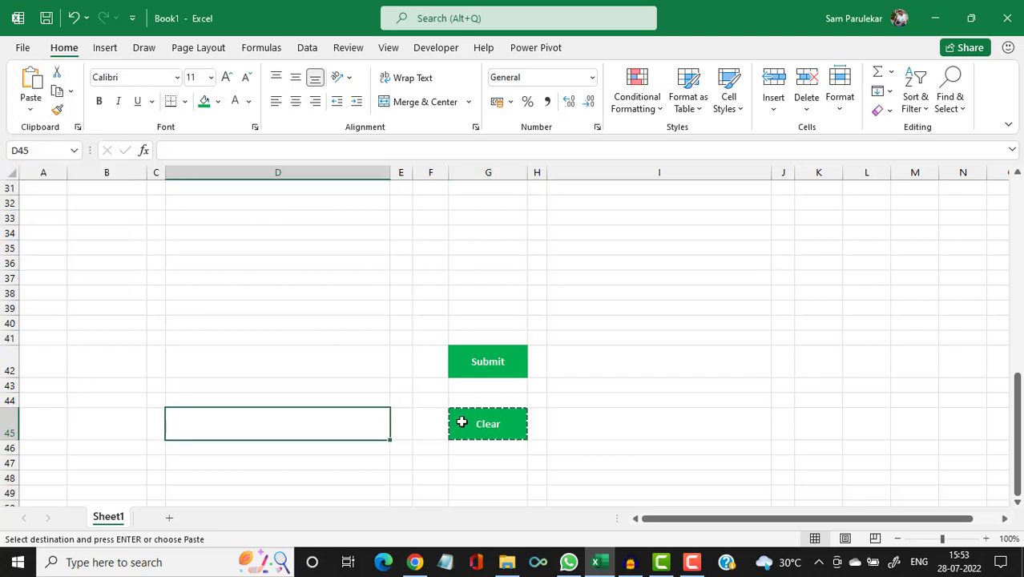
pyautogui.moveTo(461, 422); pyautogui.dragTo(440, 365)
pyautogui.click(587, 436)
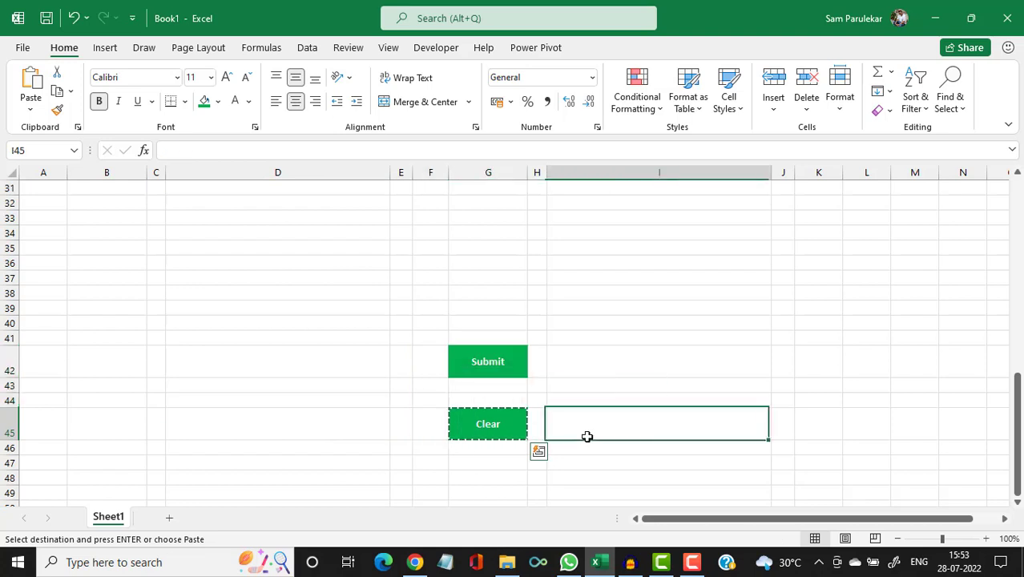
pyautogui.click(514, 427)
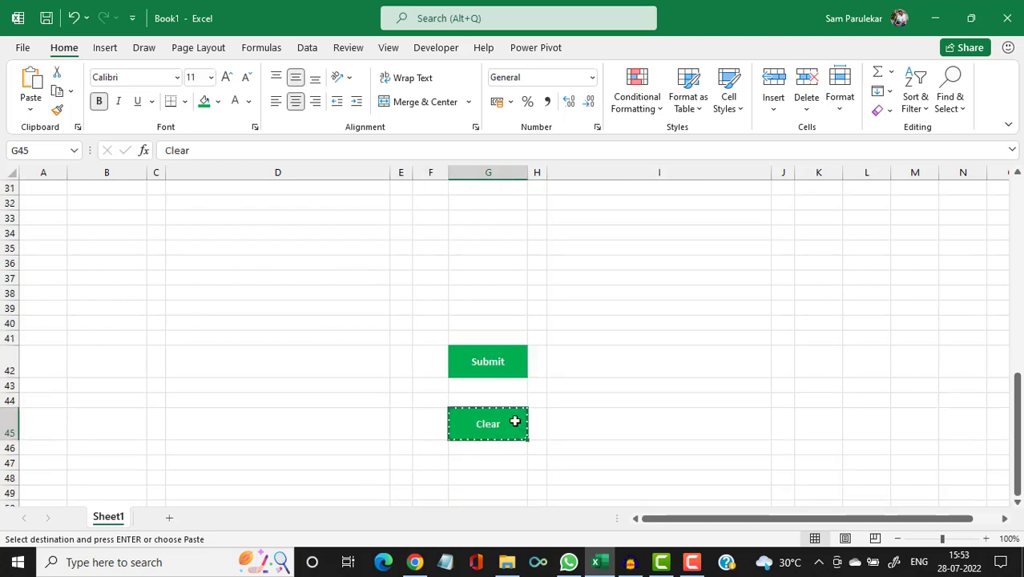
pyautogui.scroll(-1, 501, 383)
pyautogui.click(587, 384)
pyautogui.click(510, 383)
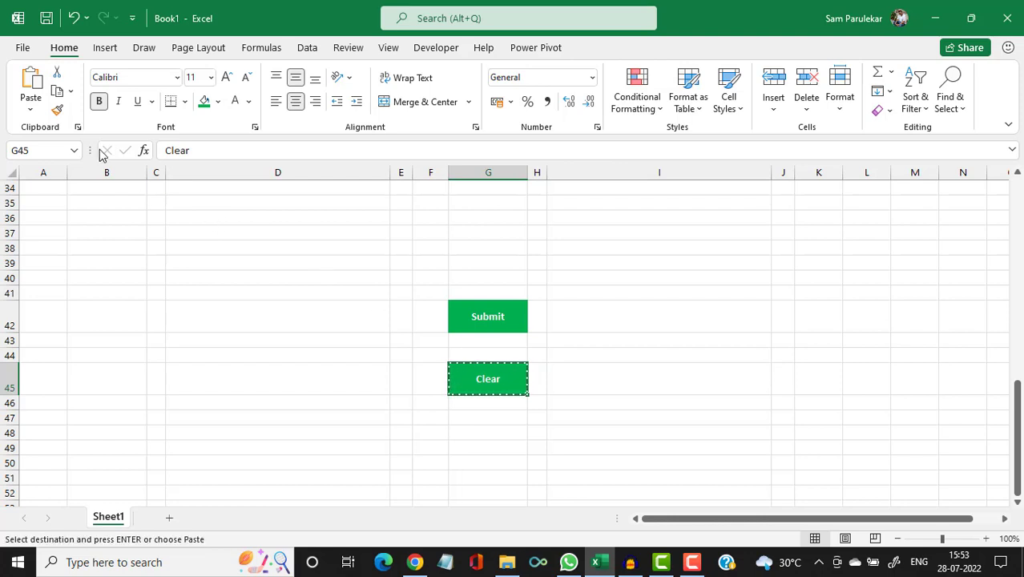
pyautogui.click(30, 104)
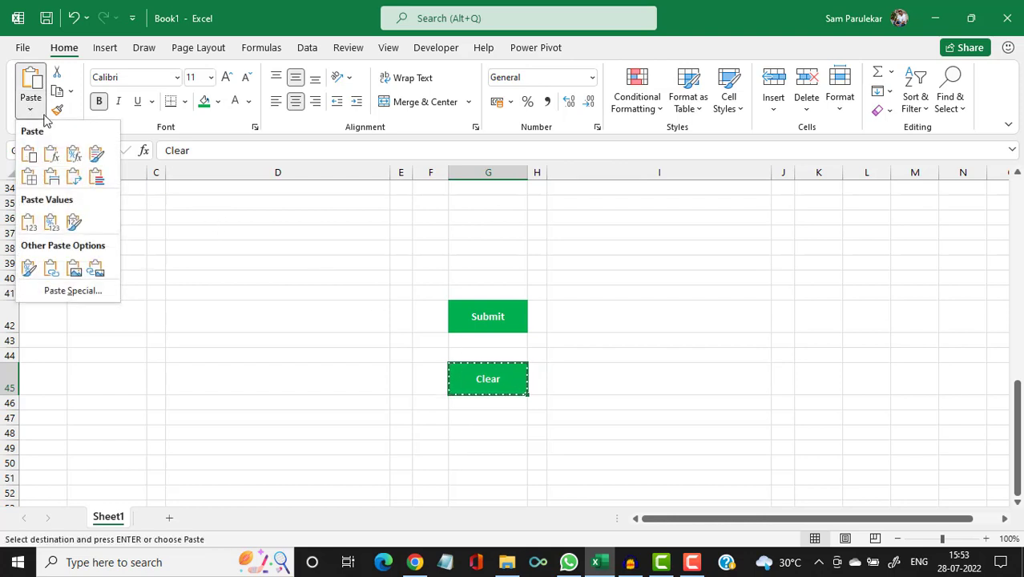
pyautogui.click(97, 270)
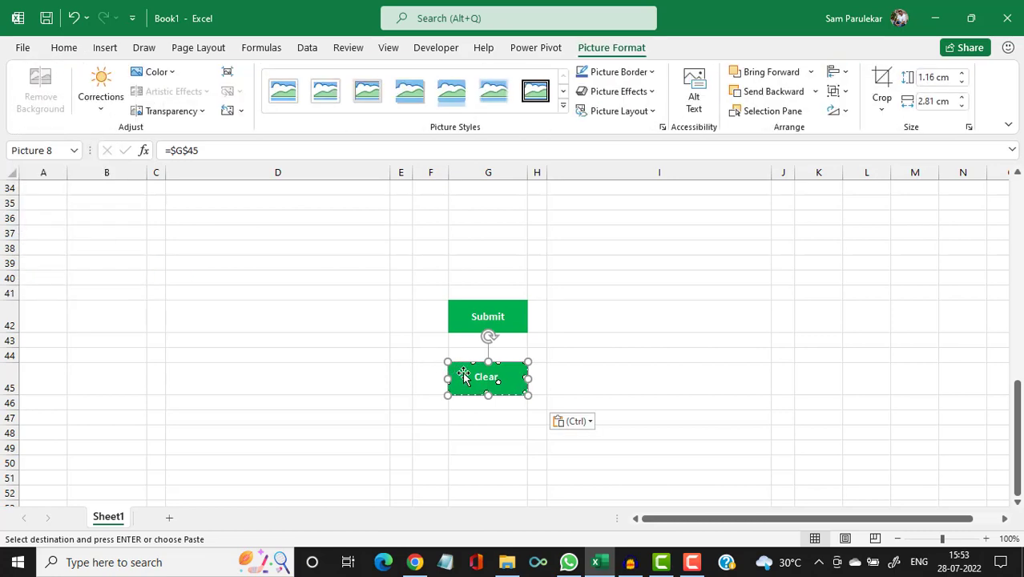
# Drag the Clear picture up beside the Submit button under the terms box.
pyautogui.moveTo(464, 376); pyautogui.dragTo(438, 240)
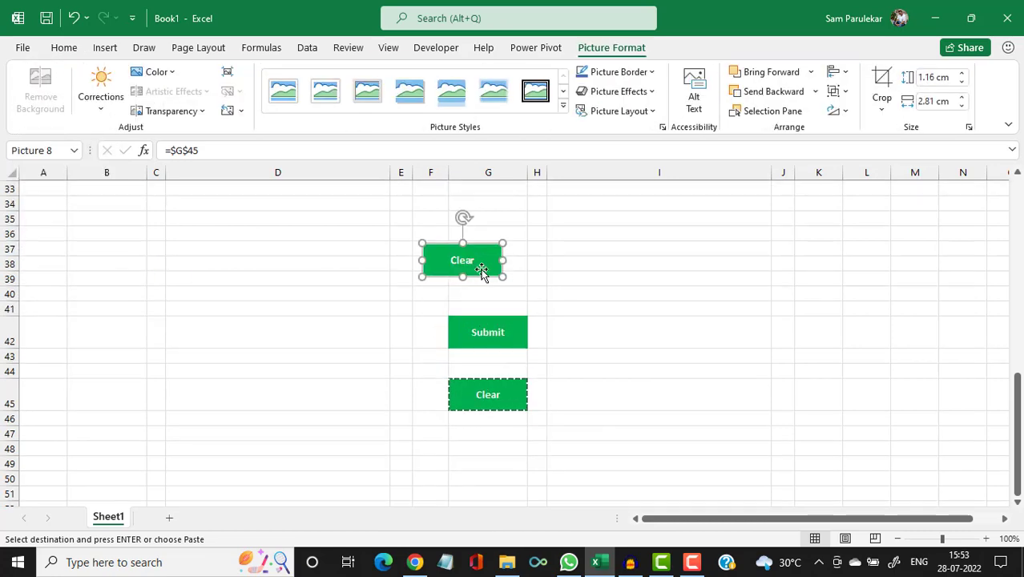
pyautogui.scroll(4, 481, 270)
pyautogui.moveTo(477, 421); pyautogui.dragTo(462, 325)
pyautogui.scroll(4, 503, 325)
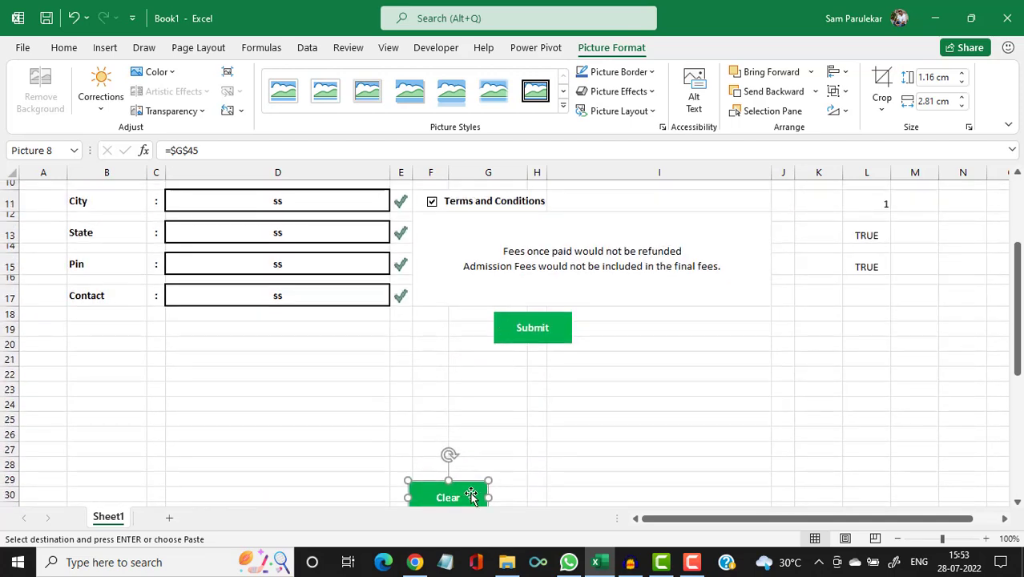
pyautogui.moveTo(471, 497); pyautogui.dragTo(461, 323)
pyautogui.scroll(3, 418, 378)
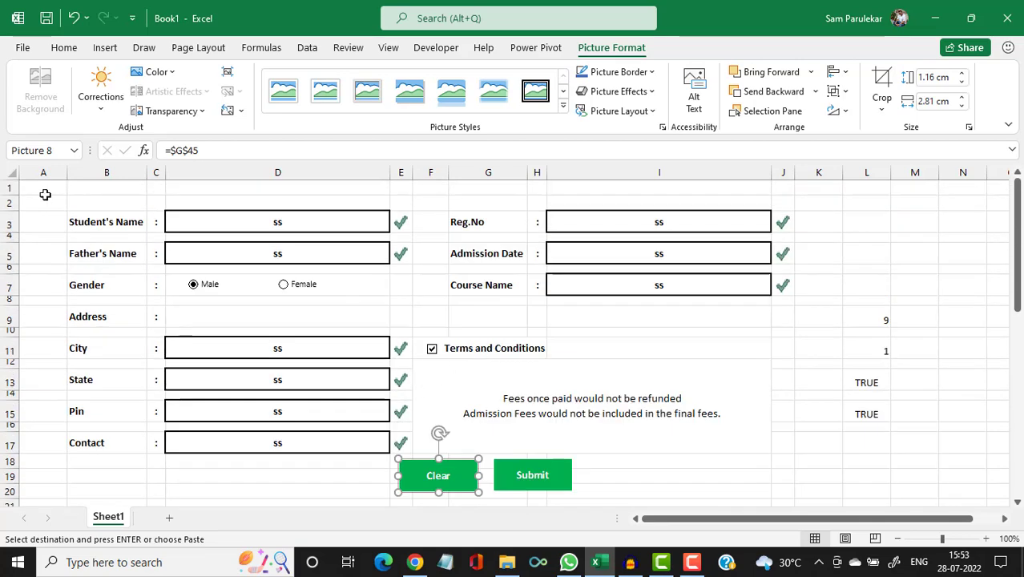
# Align the Clear and Submit button pictures by their middles and nudge them slightly lower.
pyautogui.click(546, 479)
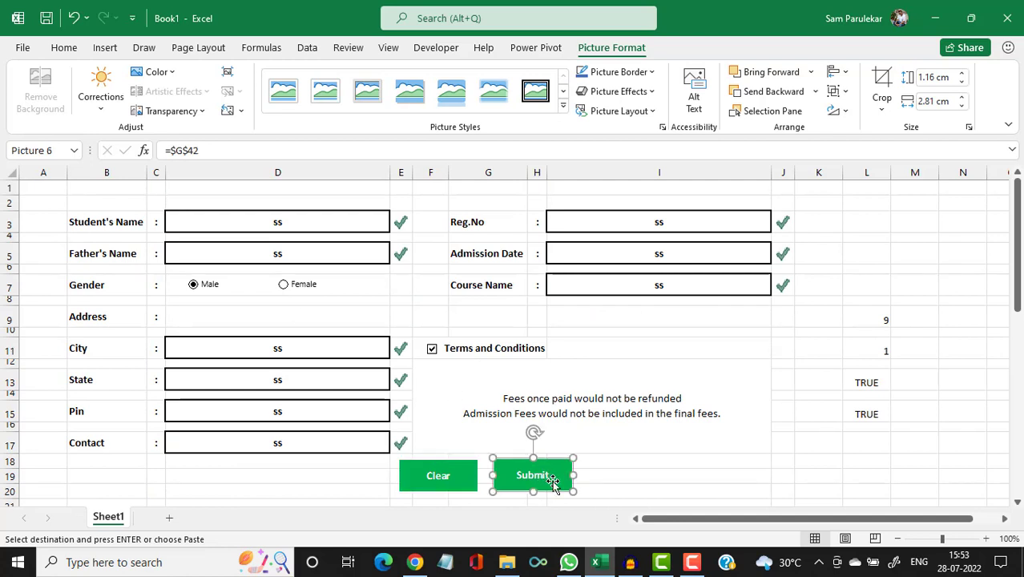
pyautogui.keyDown('ctrl'); pyautogui.click(470, 487); pyautogui.keyUp('ctrl')
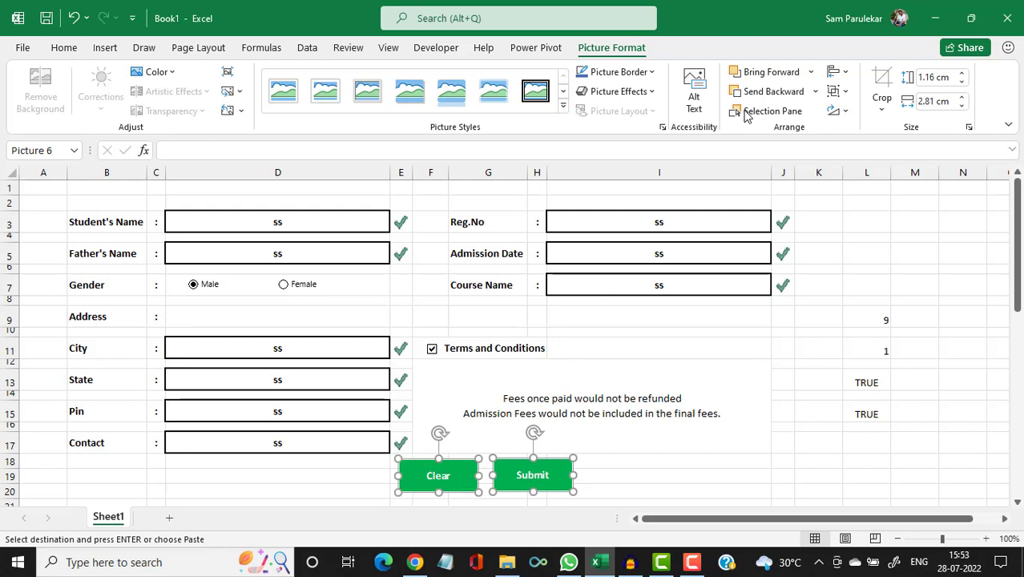
pyautogui.click(838, 72)
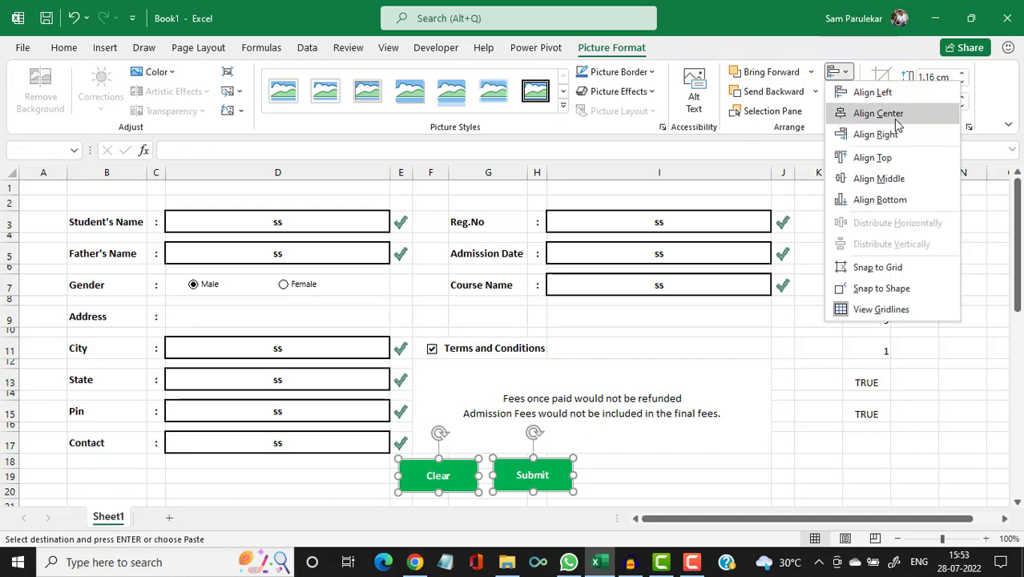
pyautogui.click(895, 180)
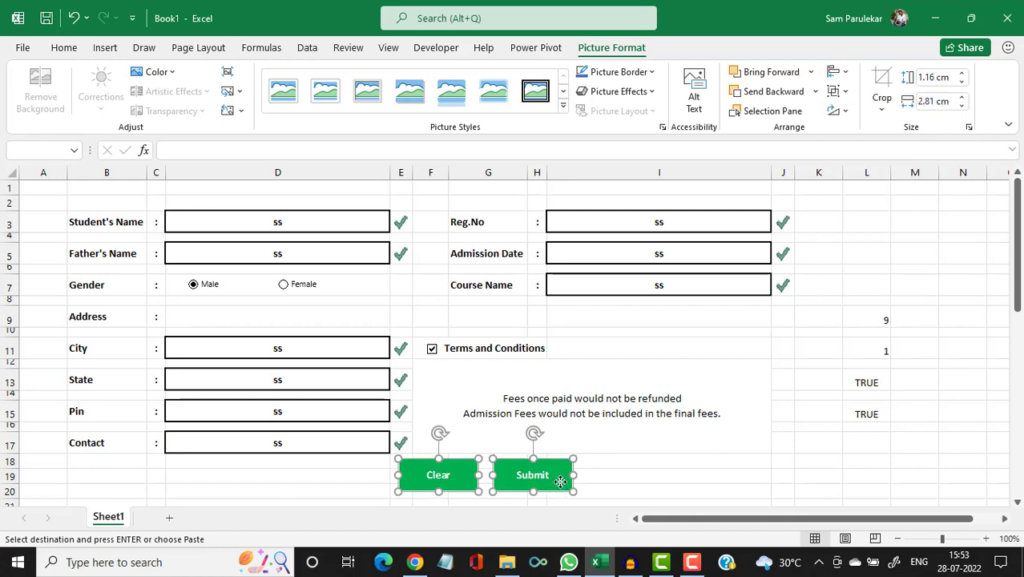
pyautogui.moveTo(559, 481); pyautogui.dragTo(560, 483)
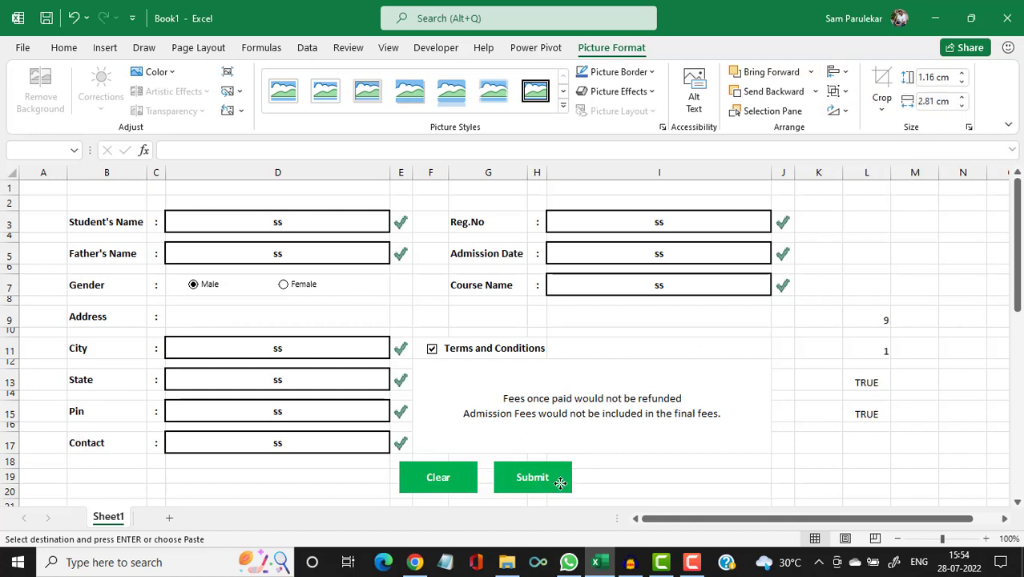
# Make row 1 slightly shorter so the form moves up.
pyautogui.click(665, 474)
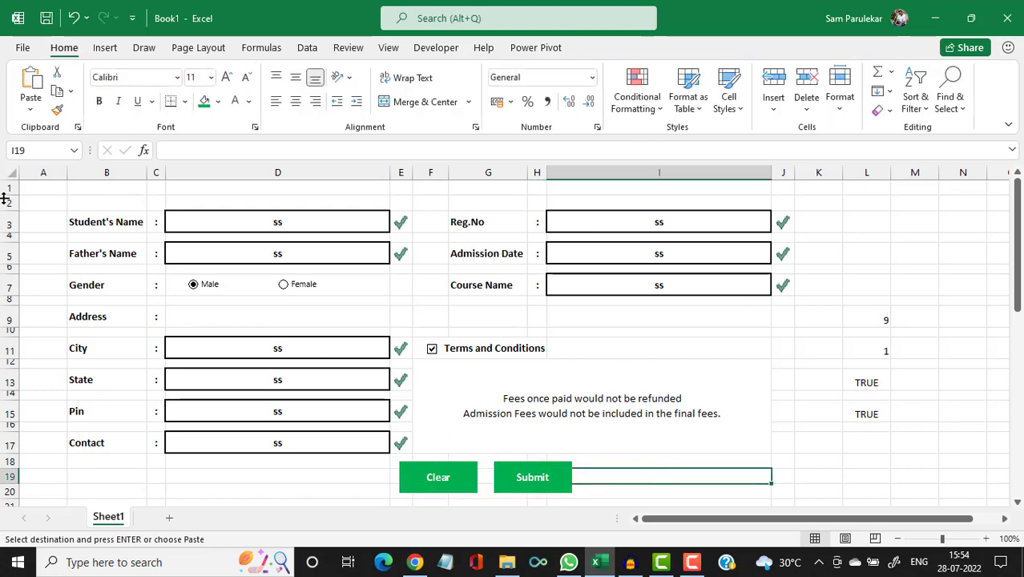
pyautogui.moveTo(4, 193); pyautogui.dragTo(4, 190)
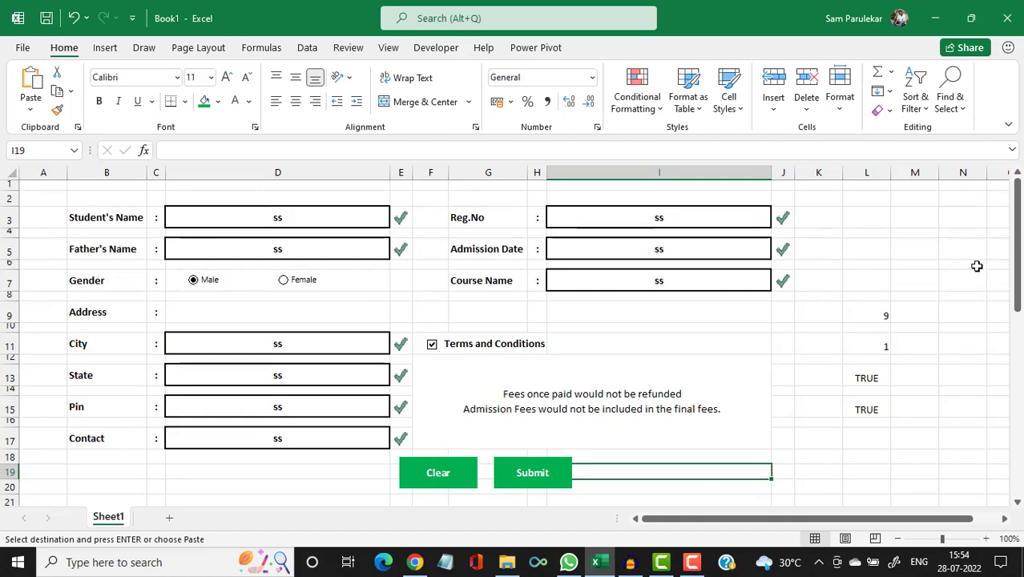
pyautogui.click(976, 265)
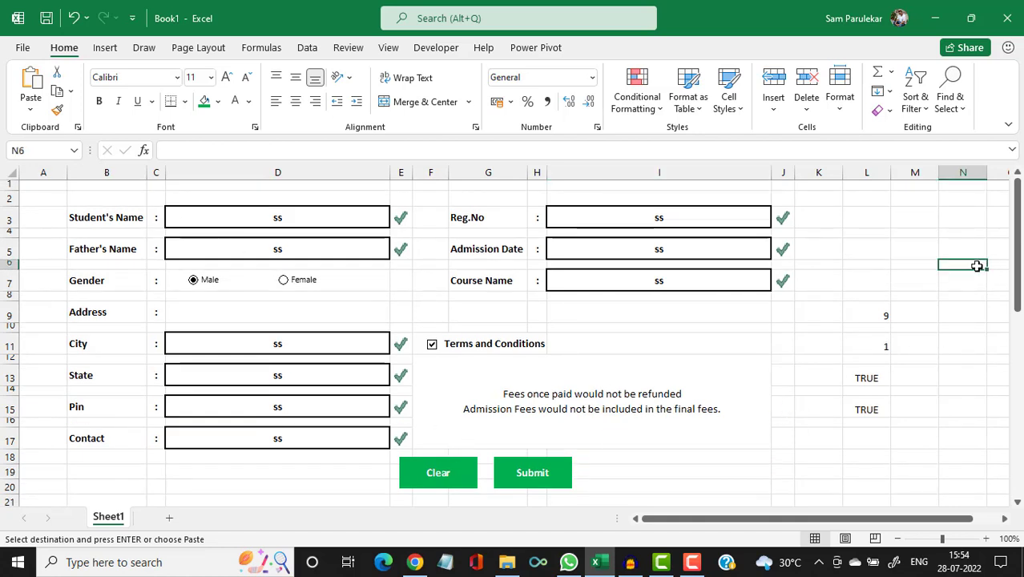
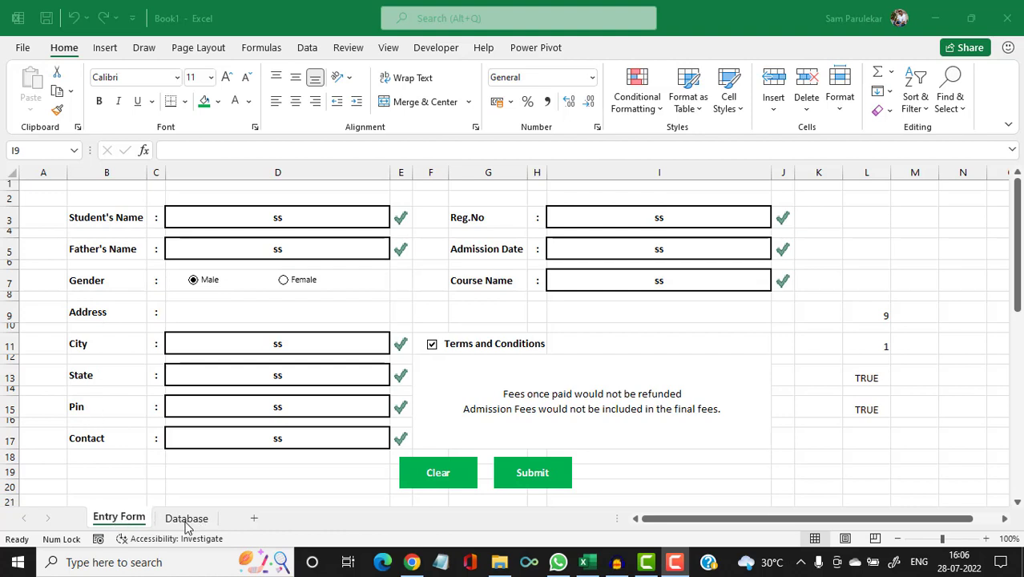
# Copy the Database header cells A1:J1 (Student's Name to Contact), then return to Entry Form.
pyautogui.click(186, 519)
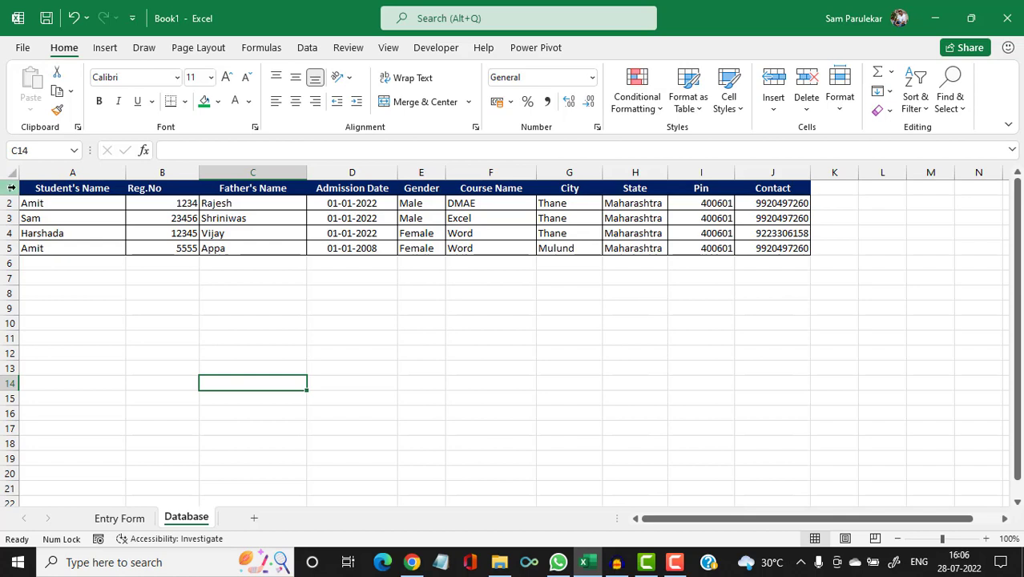
pyautogui.moveTo(25, 187); pyautogui.dragTo(754, 176)
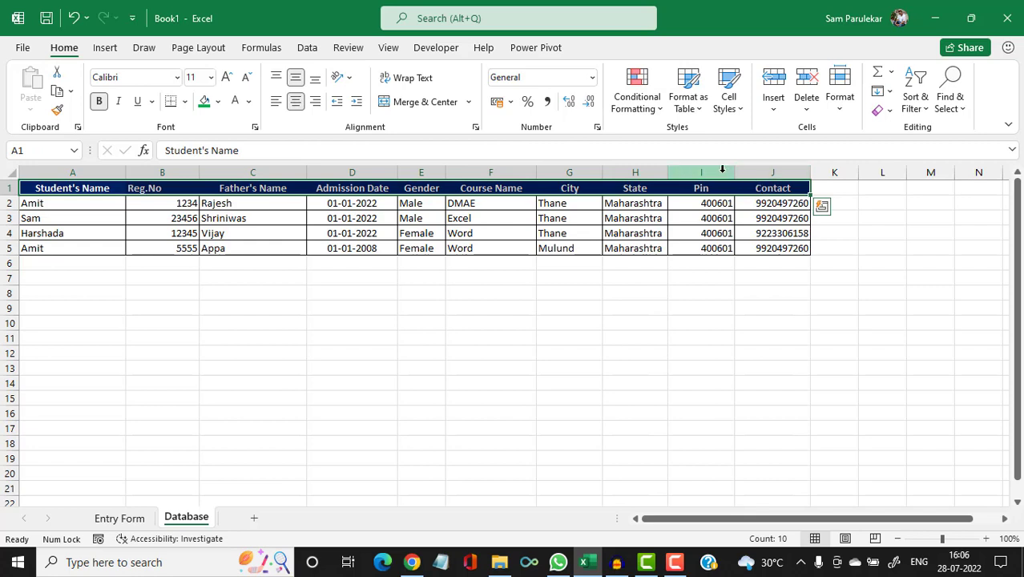
pyautogui.hotkey('ctrl', 'c')
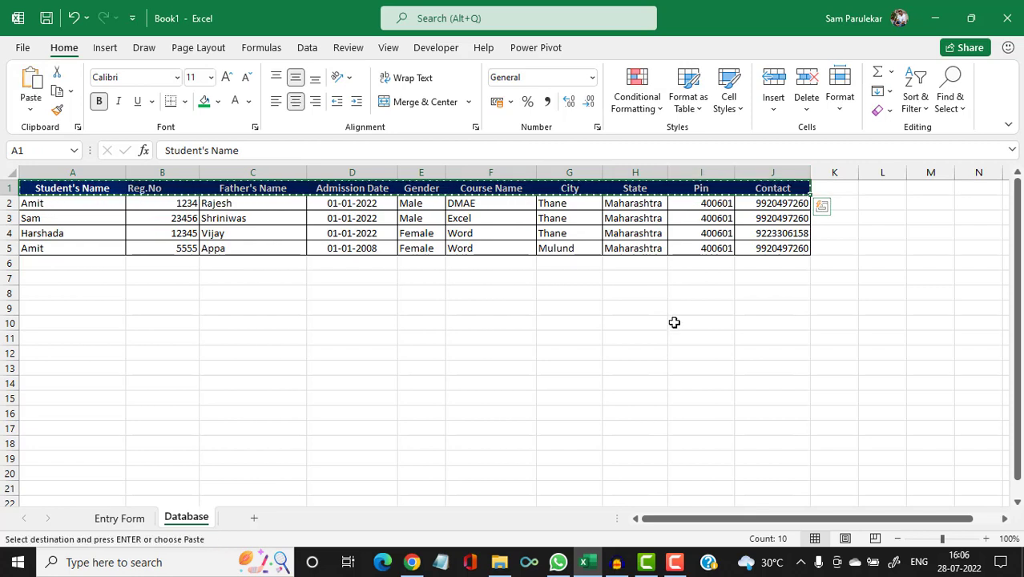
pyautogui.click(119, 519)
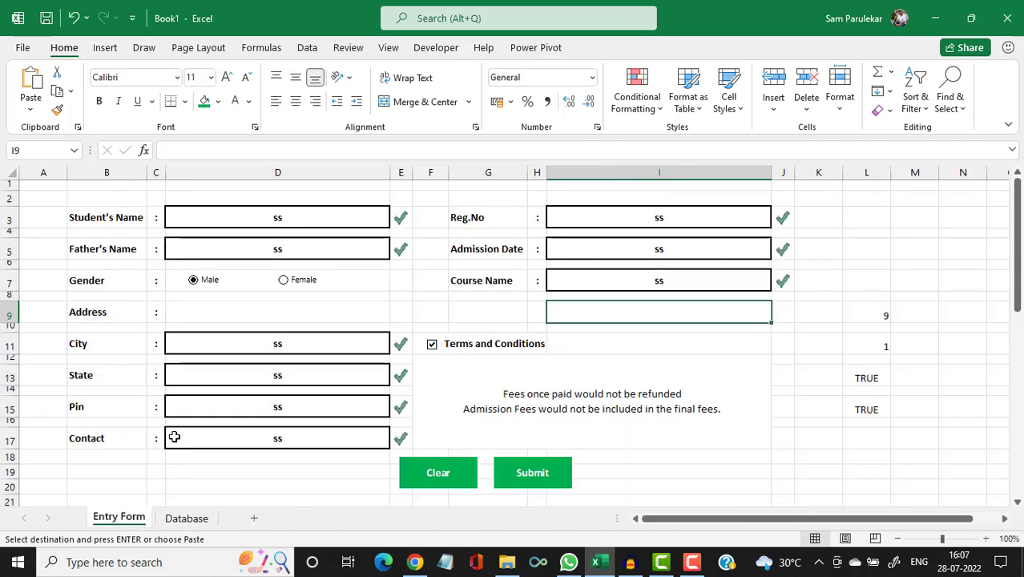
# Paste the copied headers into cell A33 of the Entry Form, below the form, then select A34.
pyautogui.scroll(-5, 174, 436)
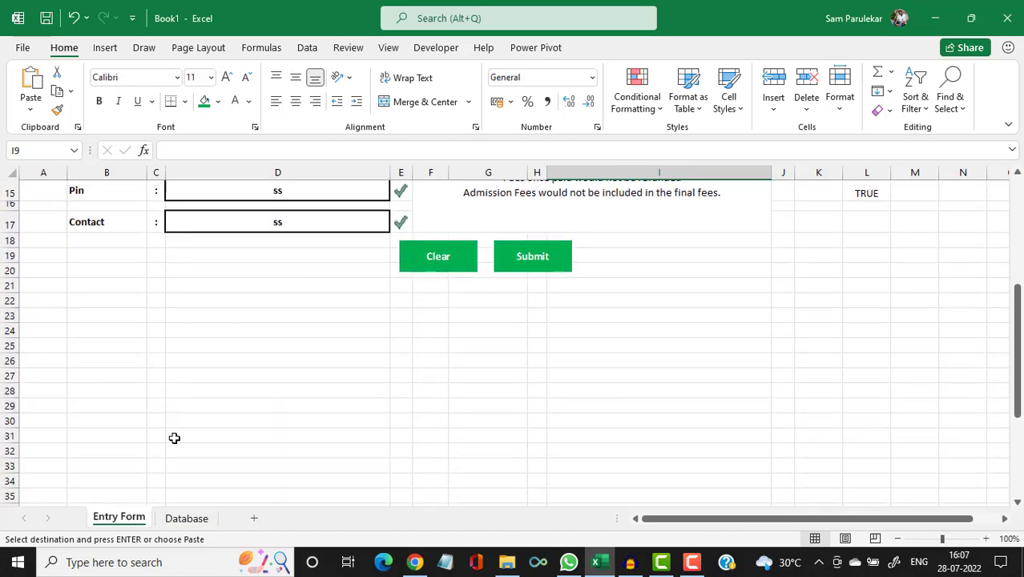
pyautogui.scroll(-1, 174, 438)
pyautogui.scroll(-1, 171, 439)
pyautogui.click(34, 398)
pyautogui.hotkey('ctrl', 'v')
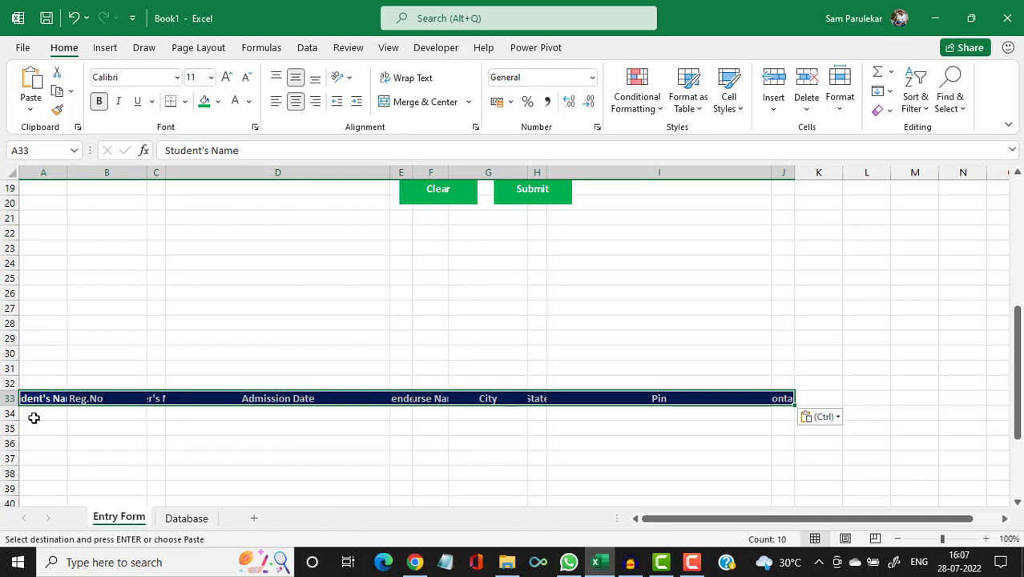
pyautogui.scroll(6, 235, 229)
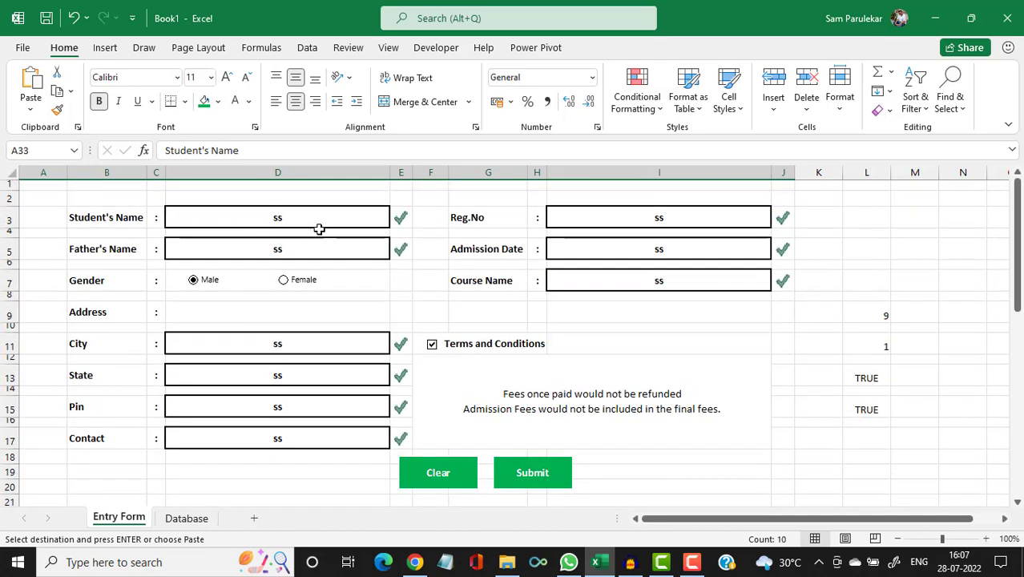
pyautogui.scroll(-5, 303, 339)
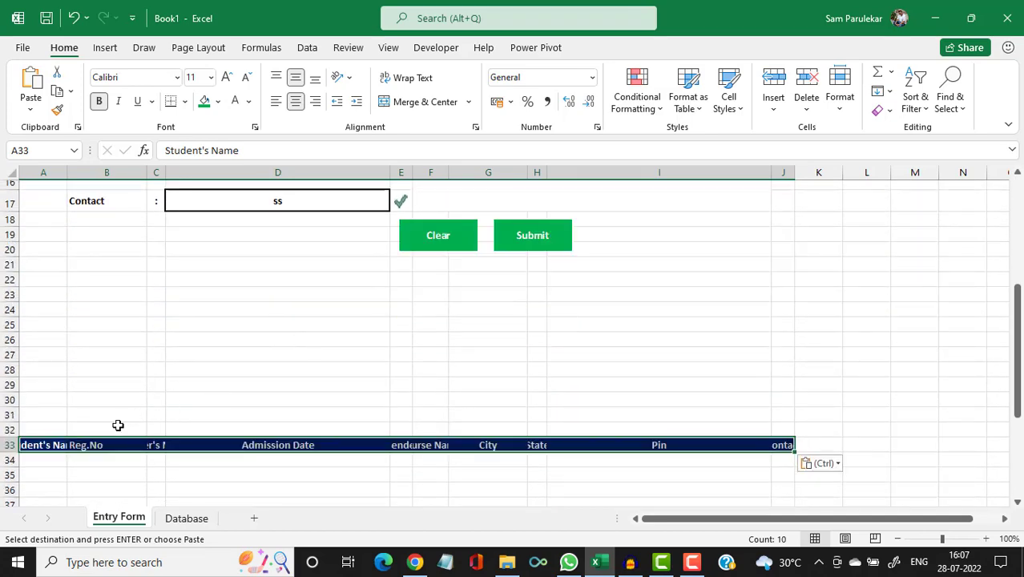
pyautogui.click(50, 460)
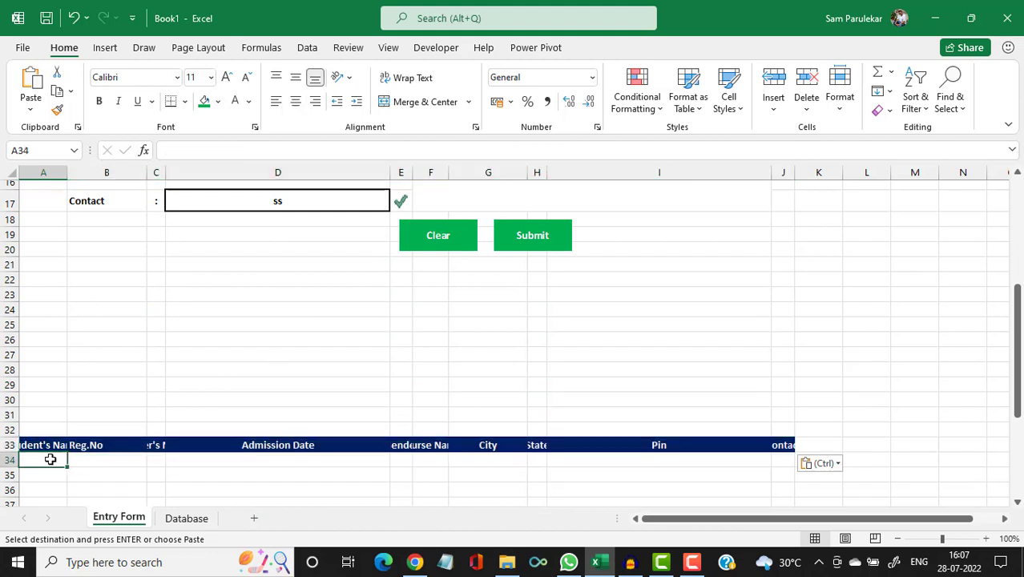
# Link A34 to the Student's Name cell D3 and B34 to the Reg.No cell I3.
pyautogui.write('=')
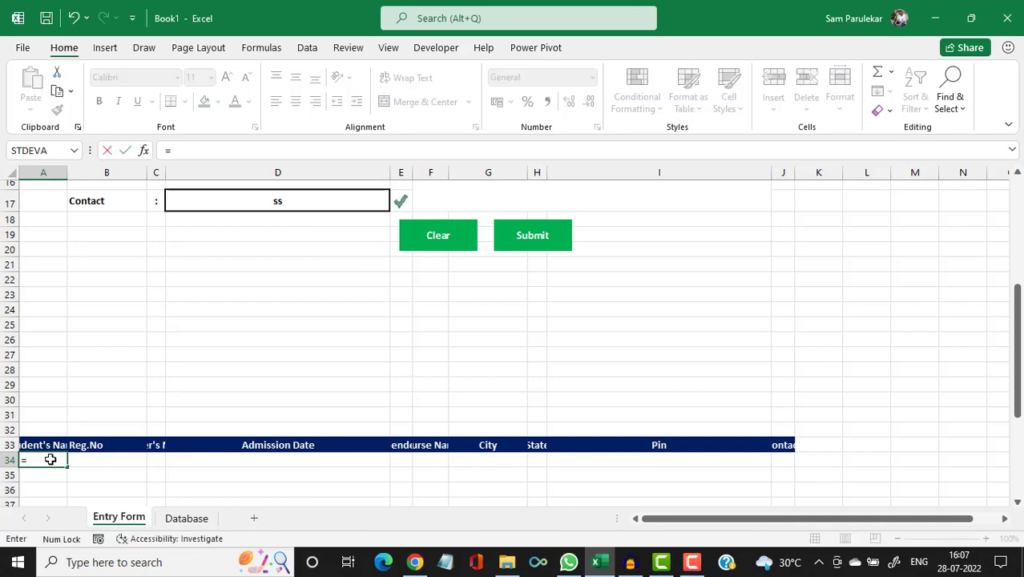
pyautogui.scroll(5, 224, 356)
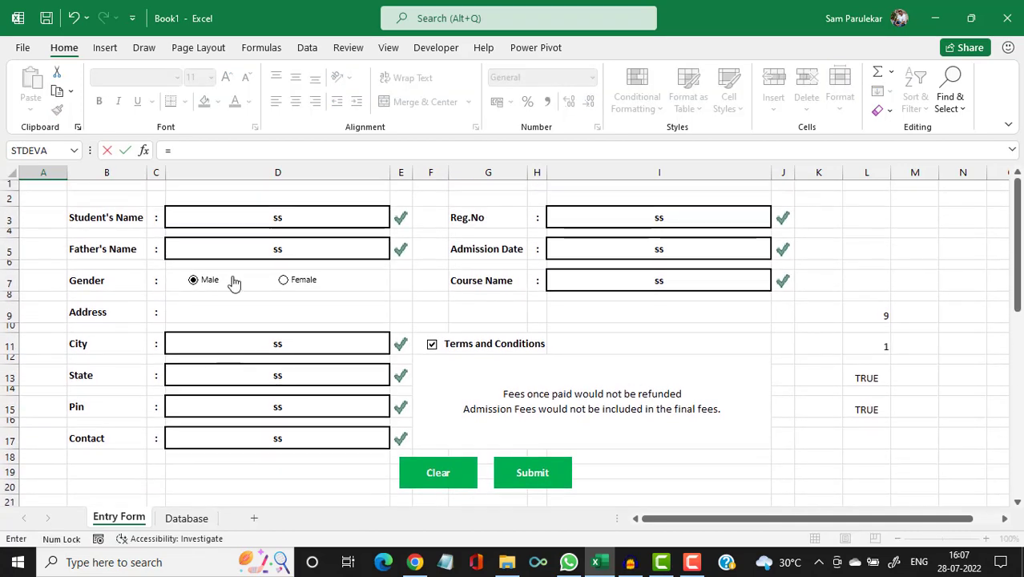
pyautogui.click(259, 215)
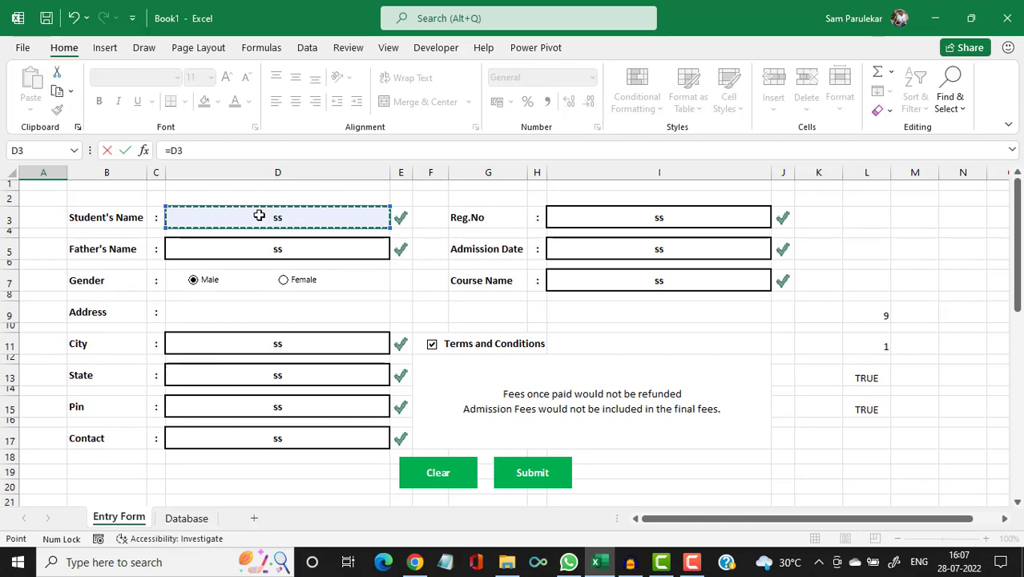
pyautogui.press('Return')
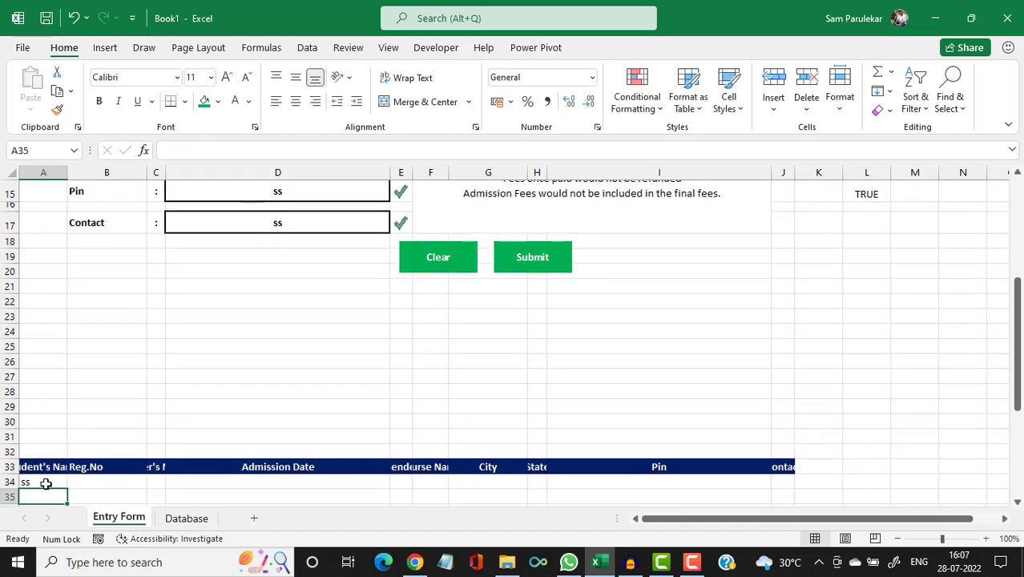
pyautogui.click(94, 482)
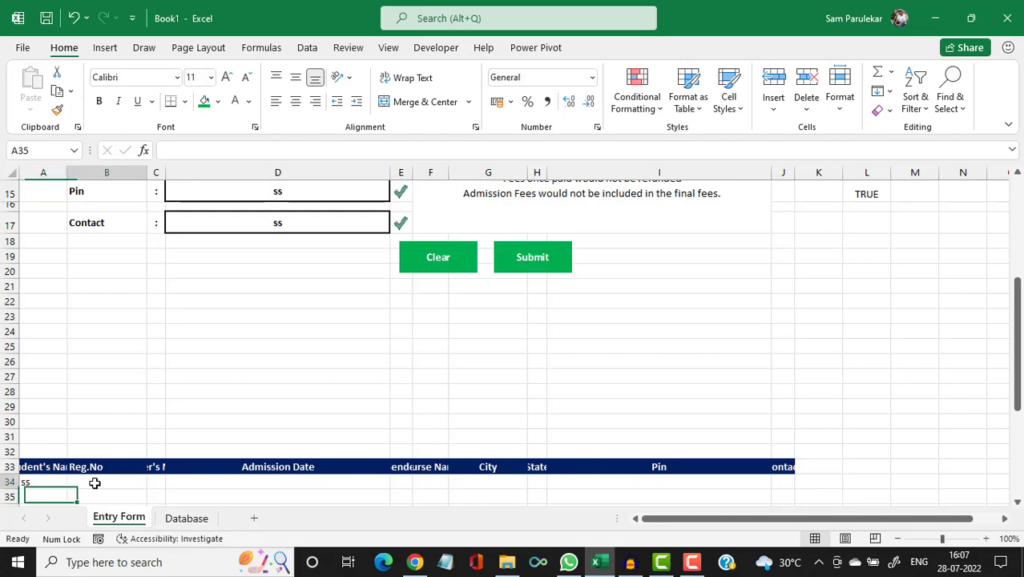
pyautogui.write('=')
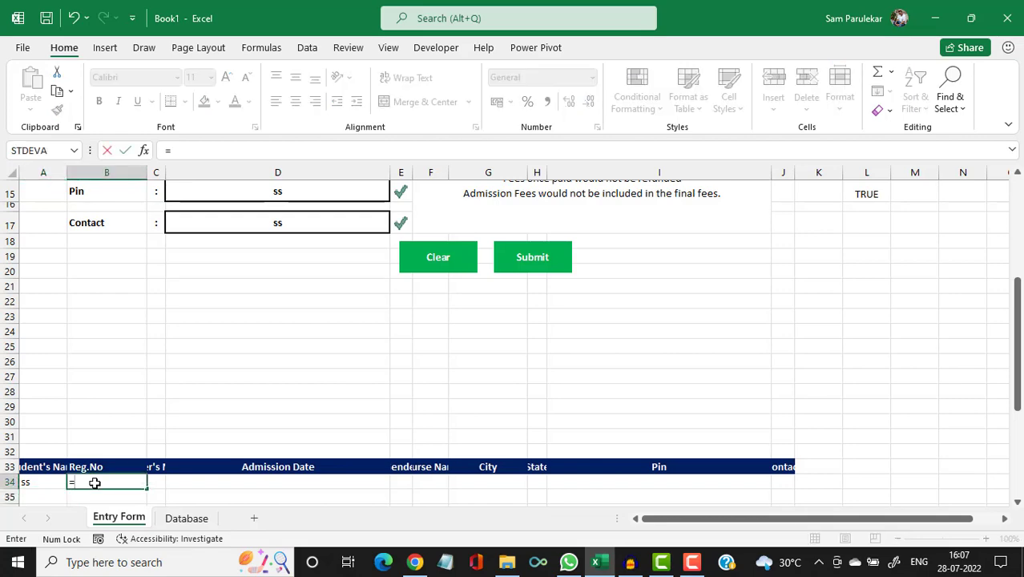
pyautogui.scroll(5, 542, 403)
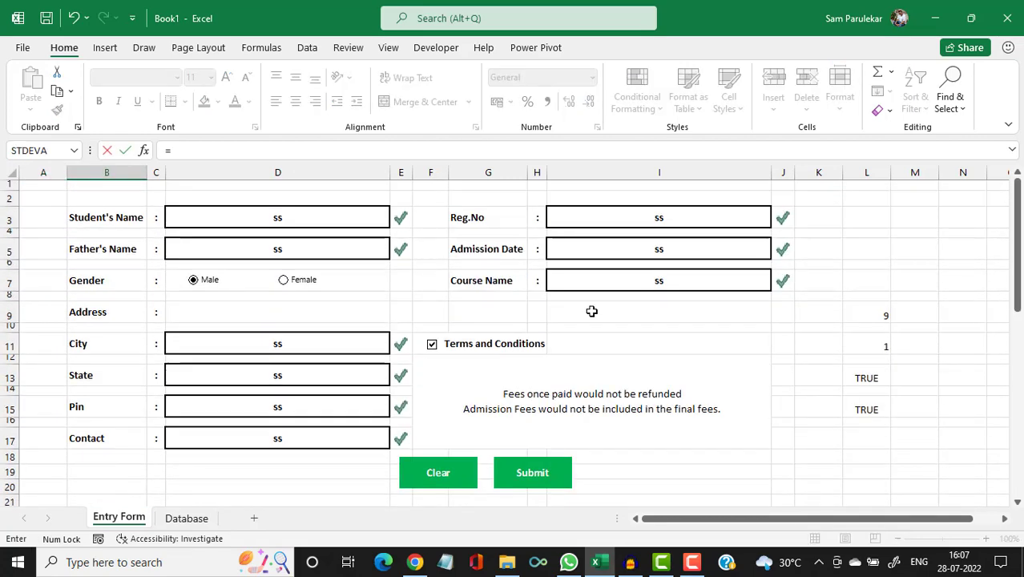
pyautogui.click(632, 228)
pyautogui.press('Tab')
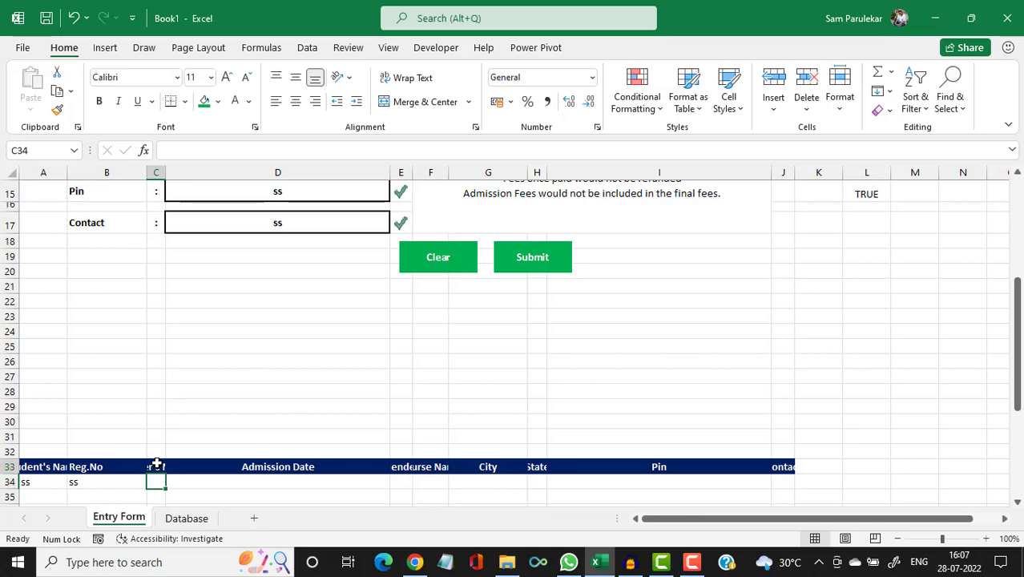
# Link C34 to the Father's Name cell D5 and D34 to the Admission Date cell I5.
pyautogui.click(156, 466)
pyautogui.click(158, 479)
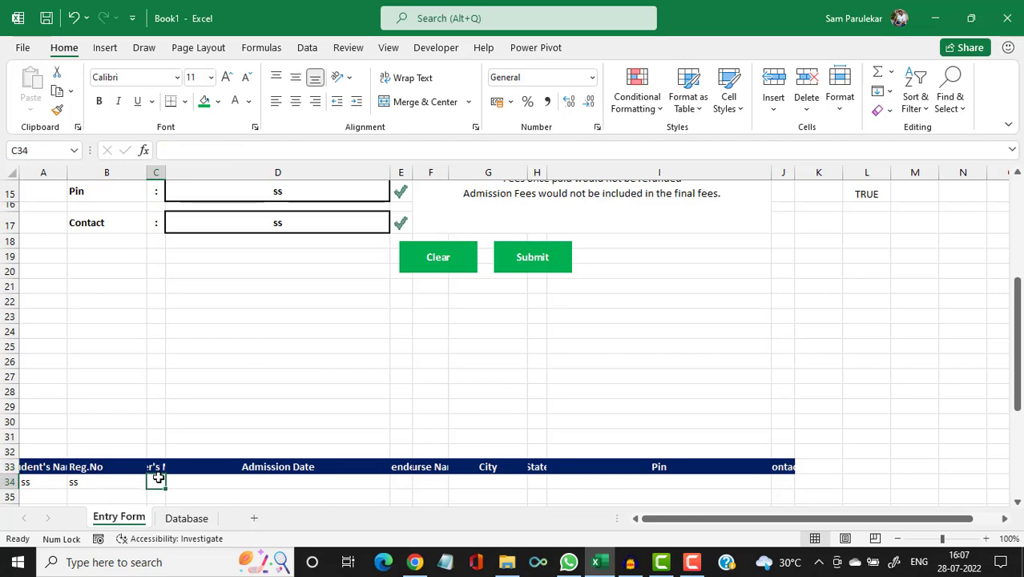
pyautogui.write('=')
pyautogui.scroll(4, 234, 409)
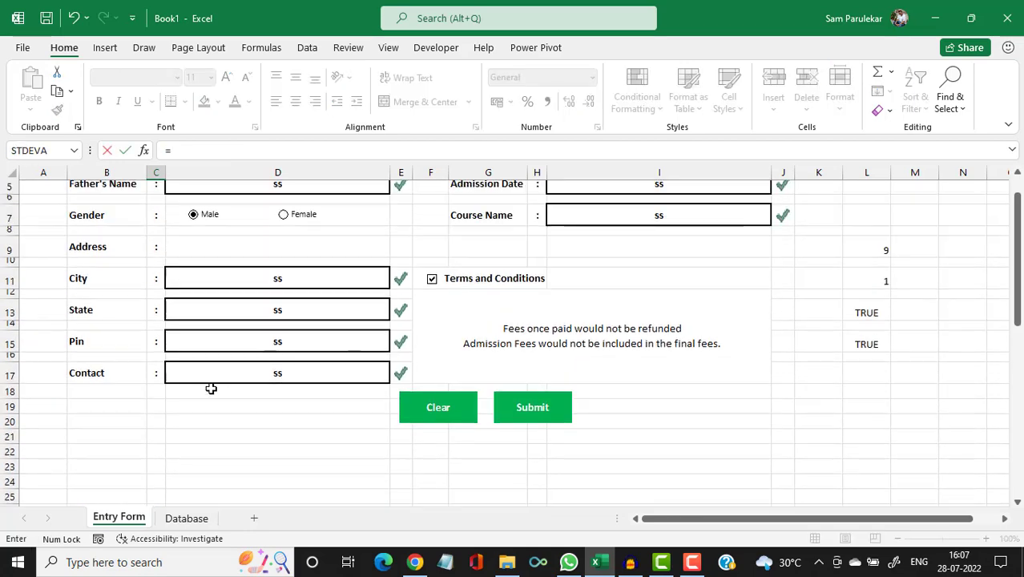
pyautogui.scroll(2, 211, 389)
pyautogui.click(238, 248)
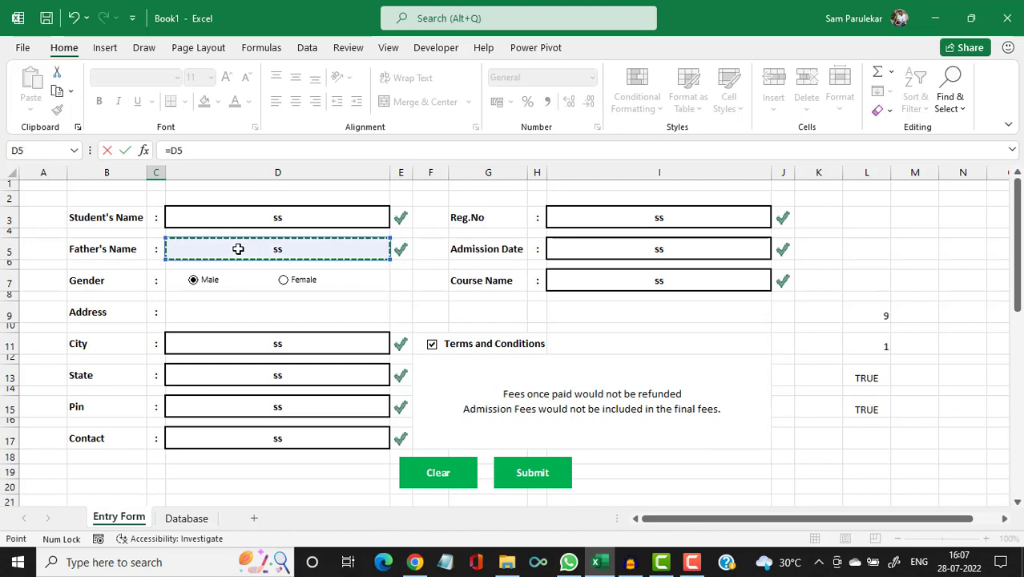
pyautogui.press('Return')
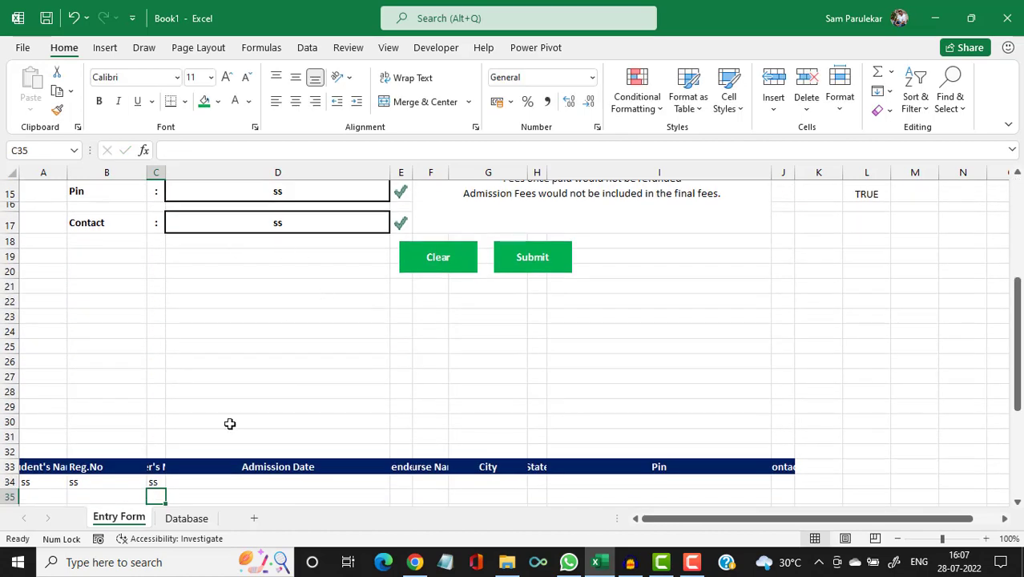
pyautogui.click(227, 494)
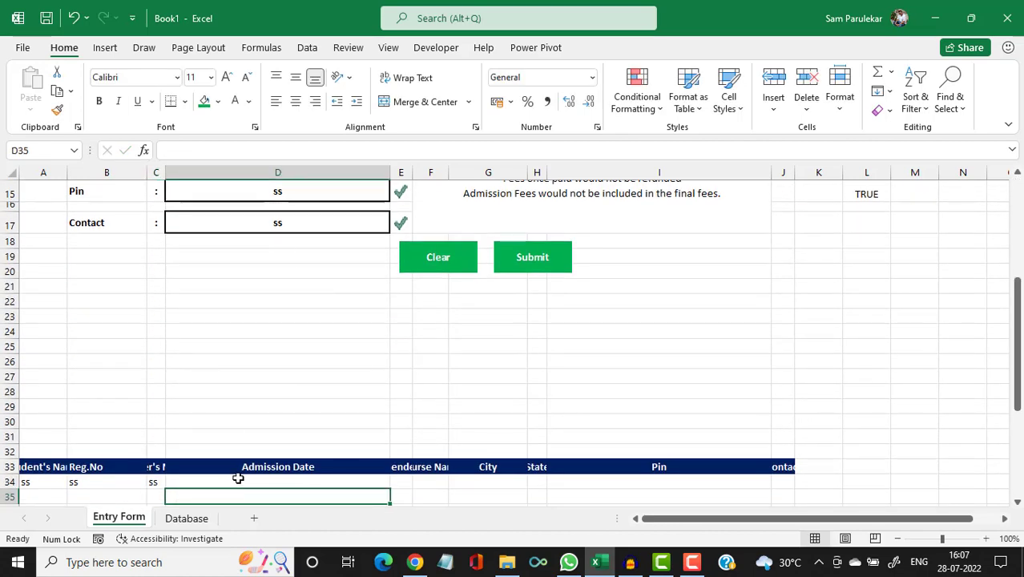
pyautogui.click(238, 477)
pyautogui.write('=')
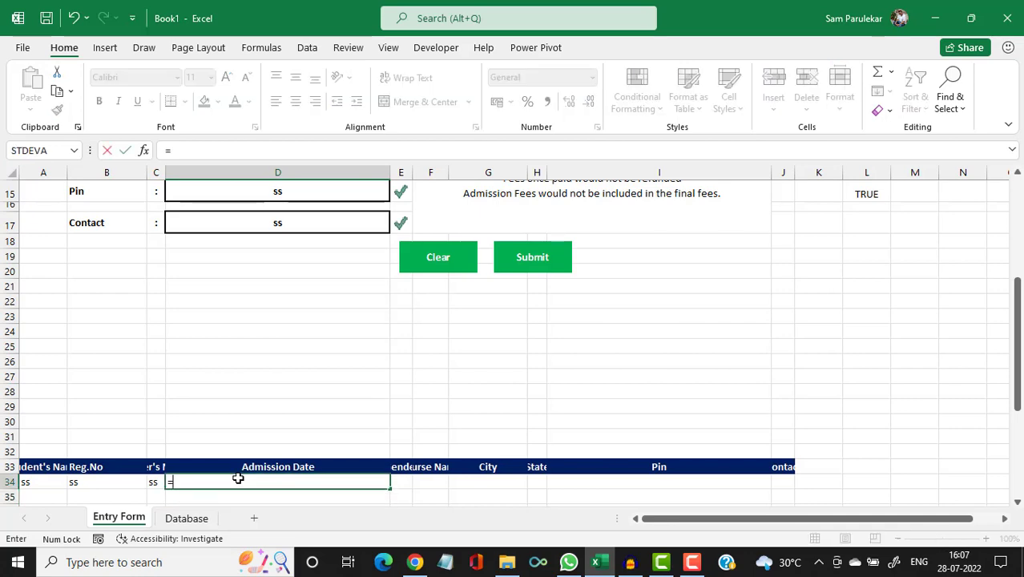
pyautogui.scroll(4, 435, 386)
pyautogui.scroll(1, 435, 387)
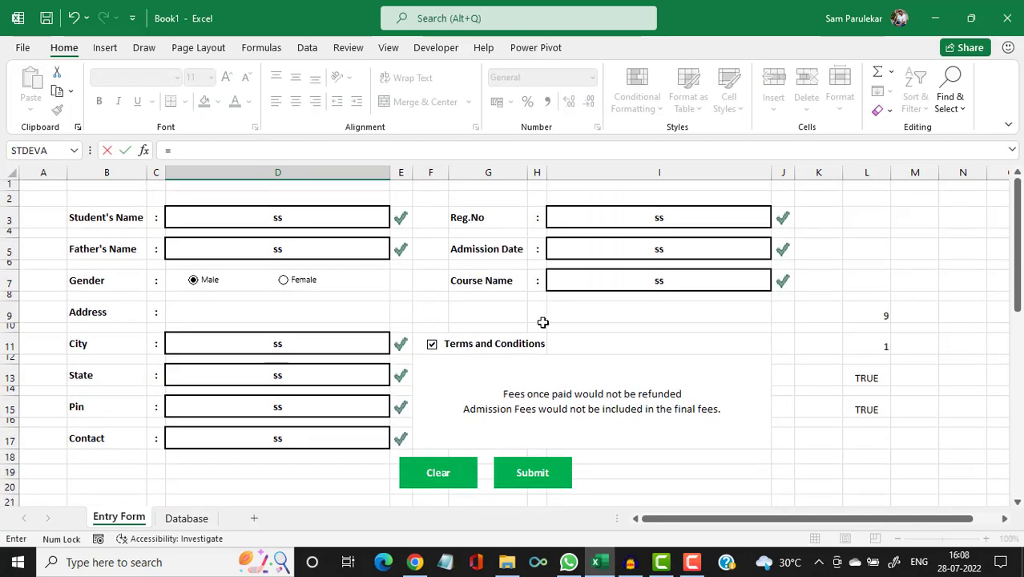
pyautogui.click(631, 249)
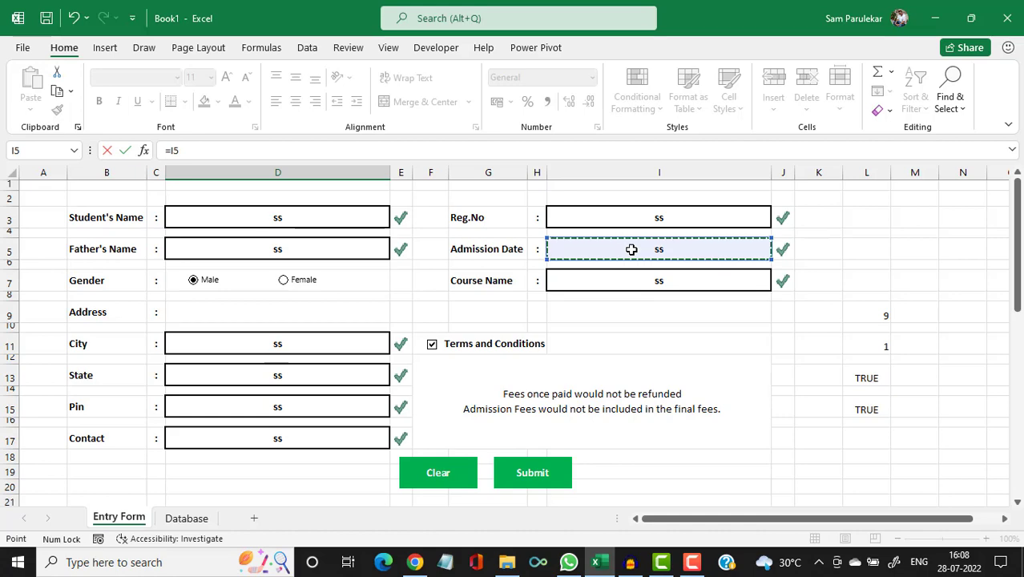
pyautogui.press('Return')
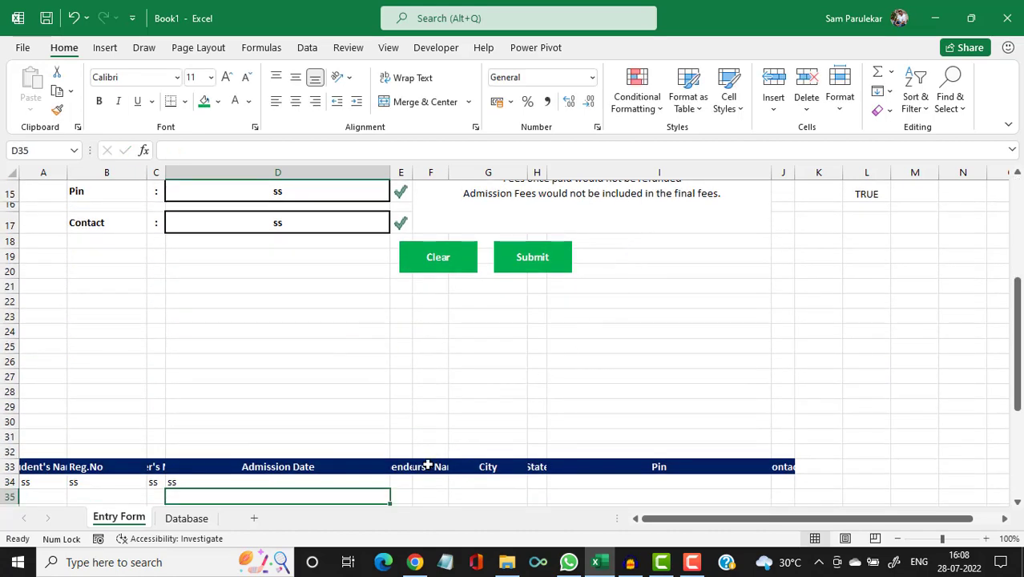
pyautogui.click(398, 486)
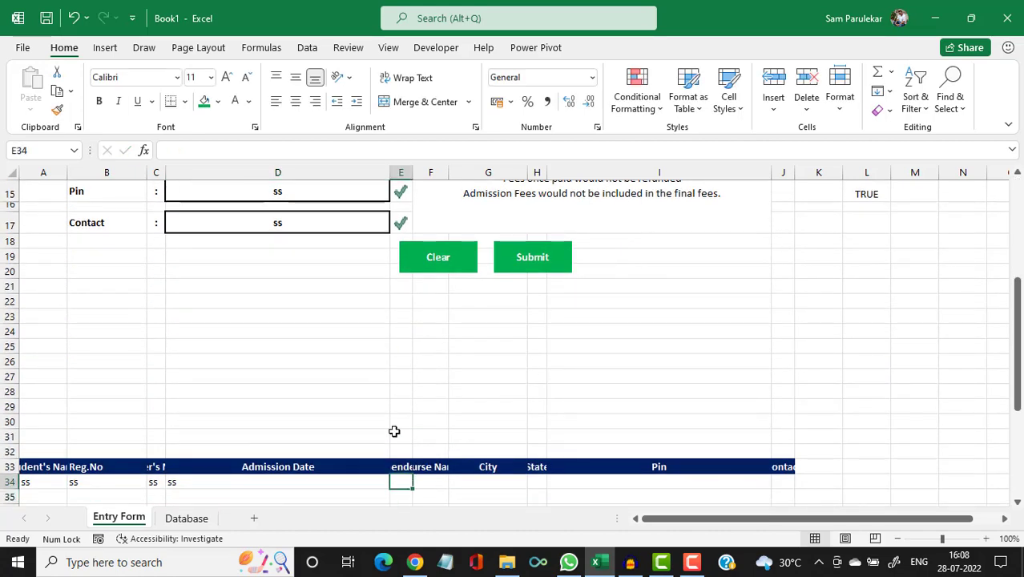
pyautogui.click(396, 466)
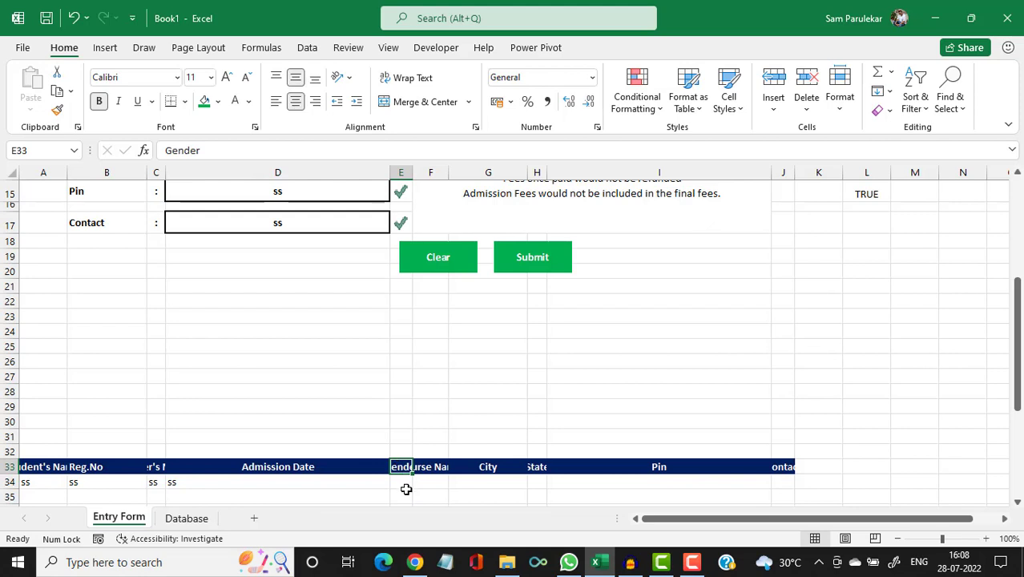
# Enter =IF(L11=1,"Male","Female") in E34 so the Gender column reflects the option buttons.
pyautogui.click(405, 491)
pyautogui.click(393, 481)
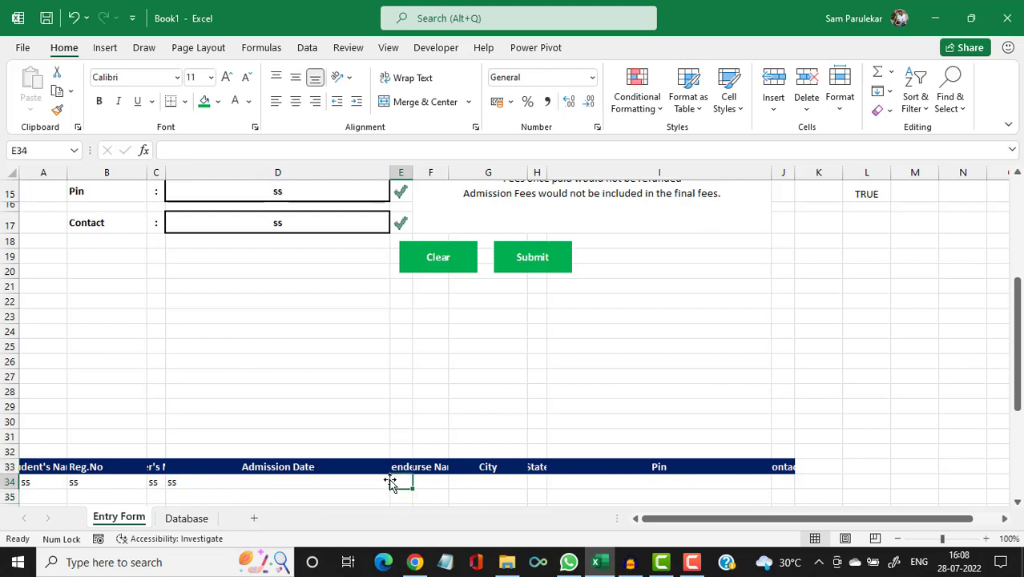
pyautogui.write('=if')
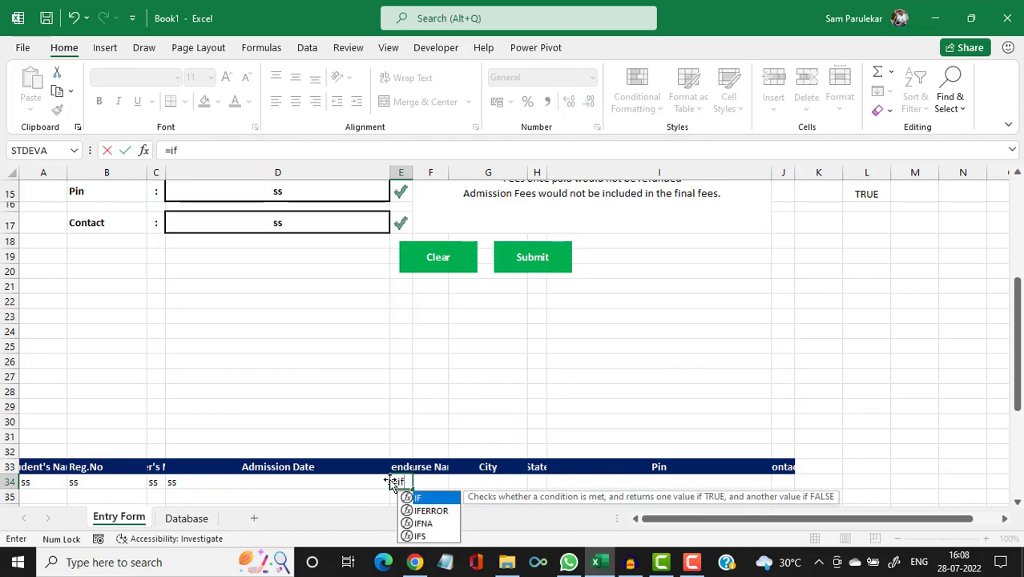
pyautogui.write('(')
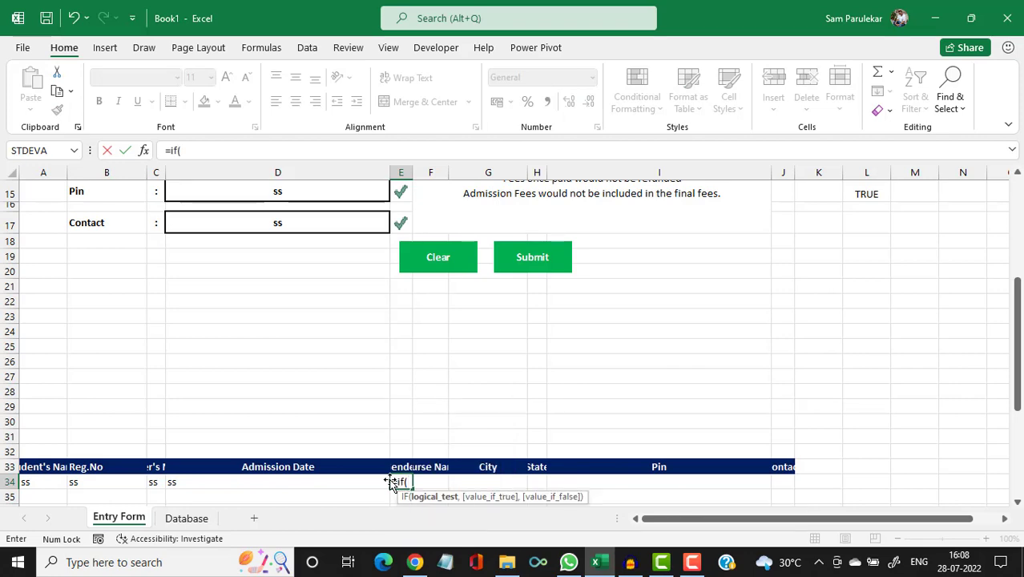
pyautogui.scroll(3, 798, 364)
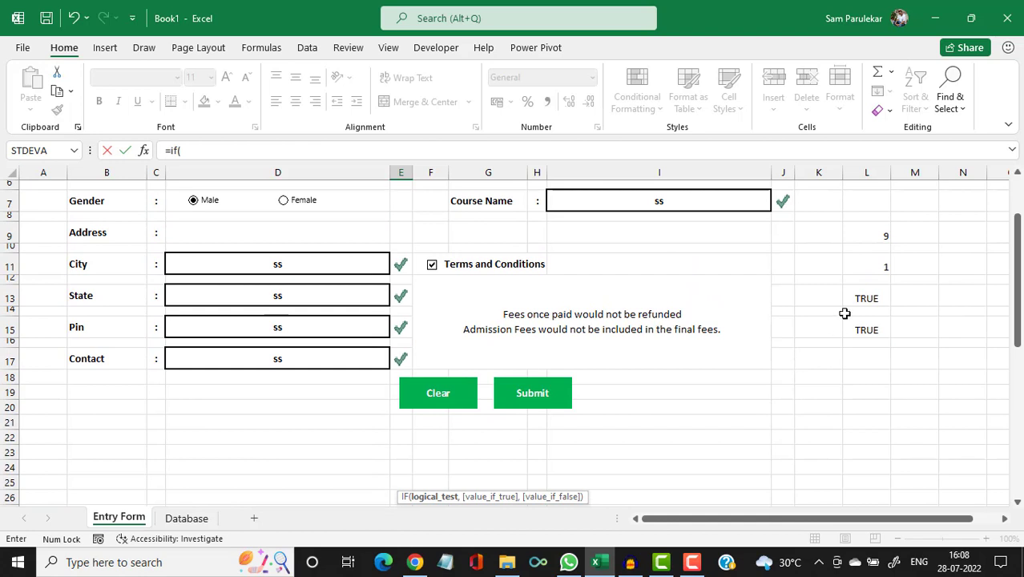
pyautogui.click(861, 266)
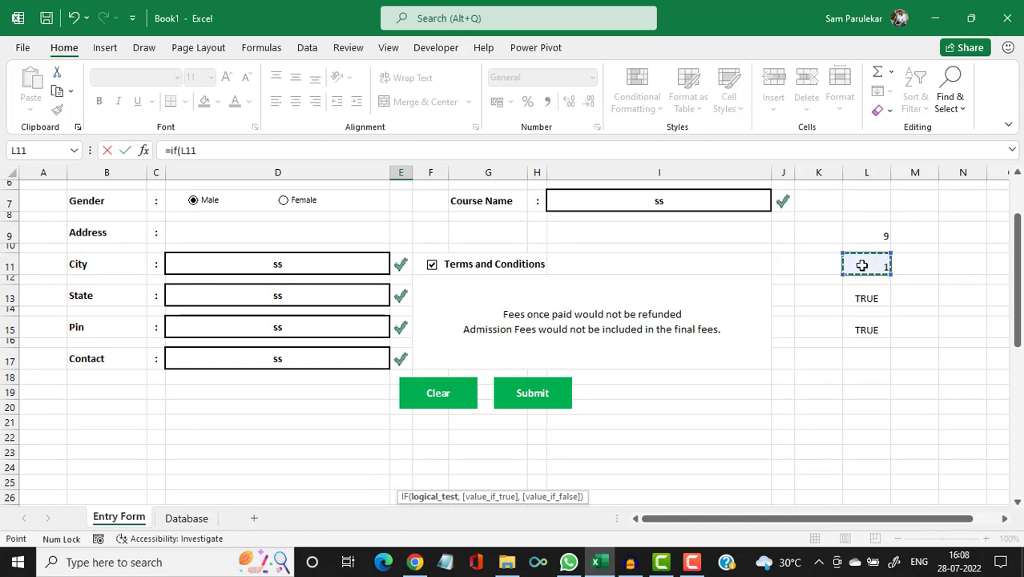
pyautogui.write('=1,"Male')
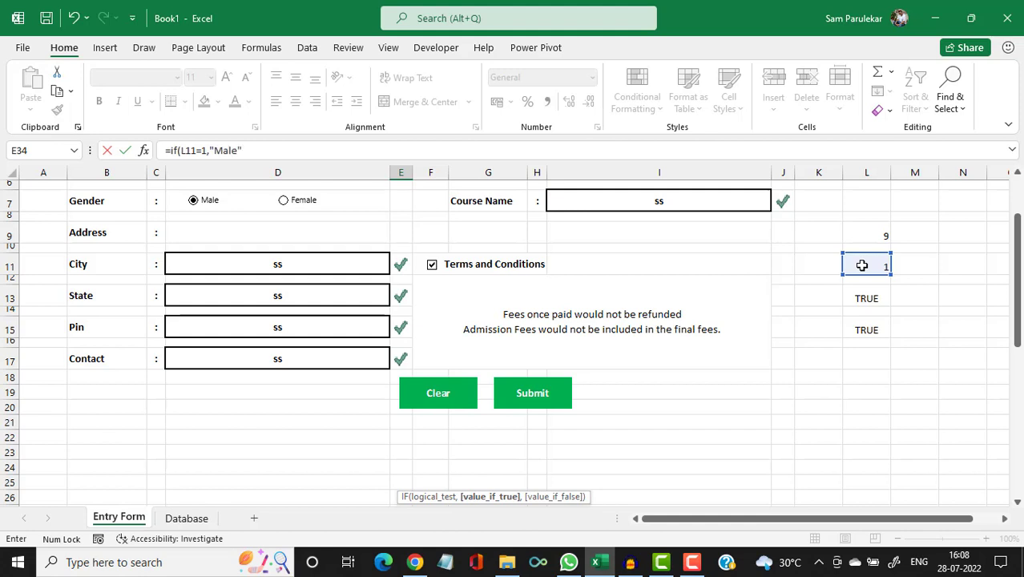
pyautogui.write(',"Female')
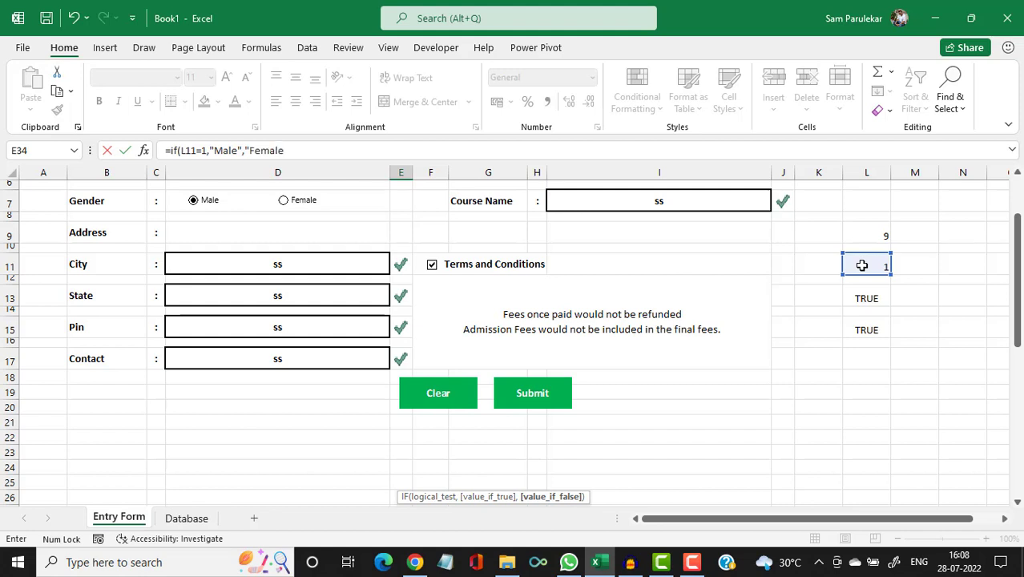
pyautogui.write('")')
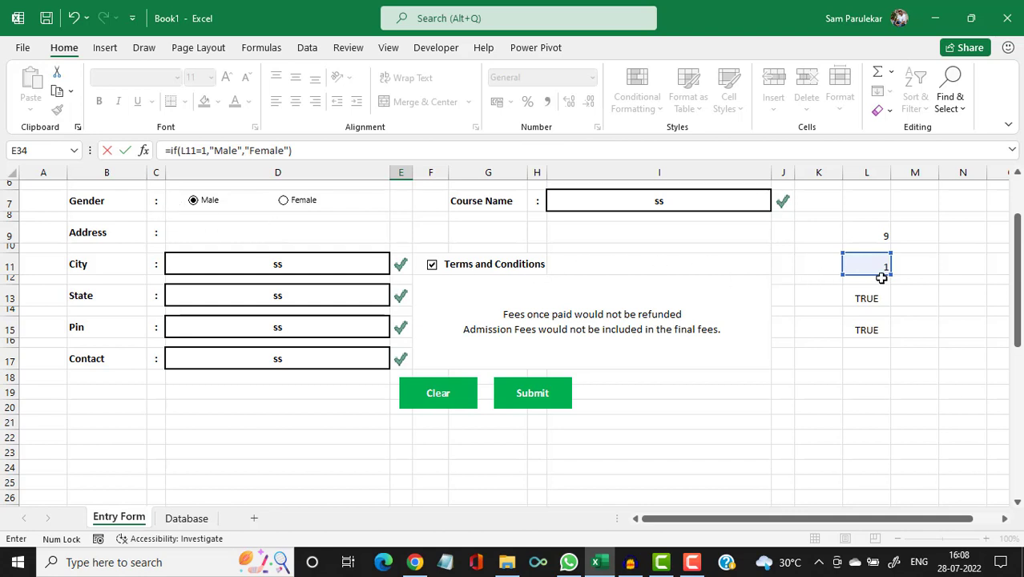
pyautogui.press('Return')
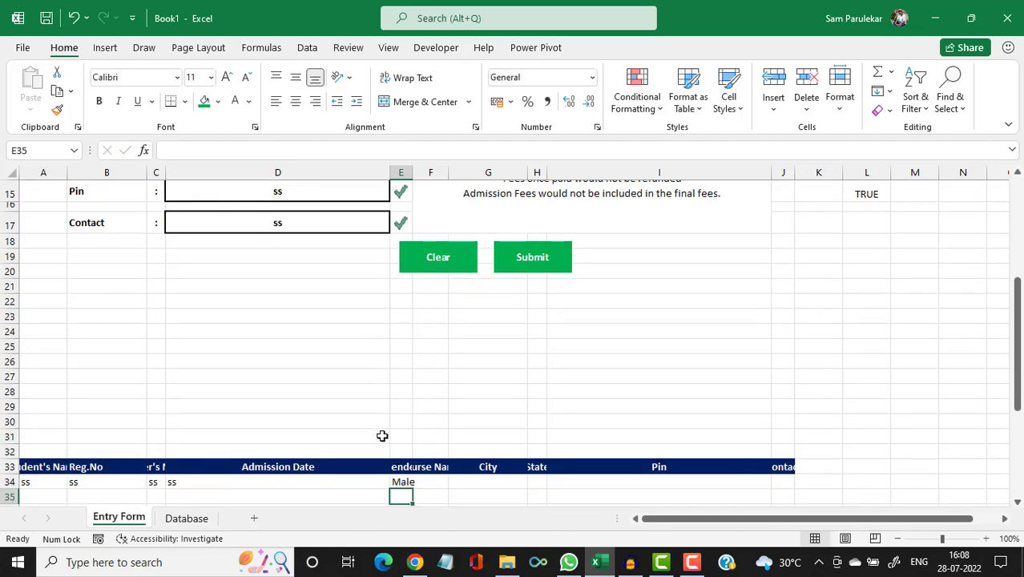
pyautogui.scroll(5, 315, 388)
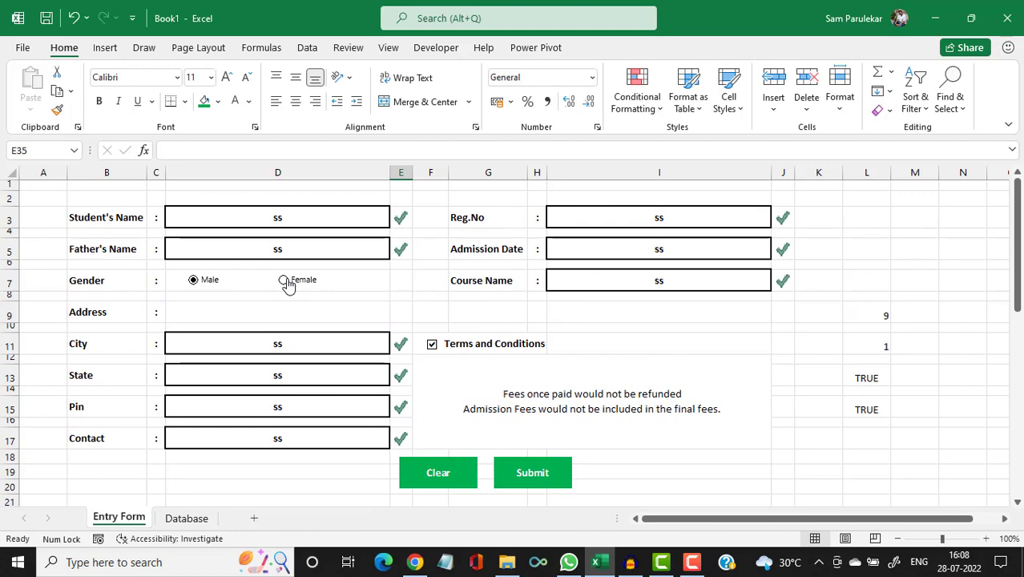
# Choose Female on the form and confirm E34 now shows Female.
pyautogui.click(284, 281)
pyautogui.scroll(-1, 612, 386)
pyautogui.scroll(-6, 612, 385)
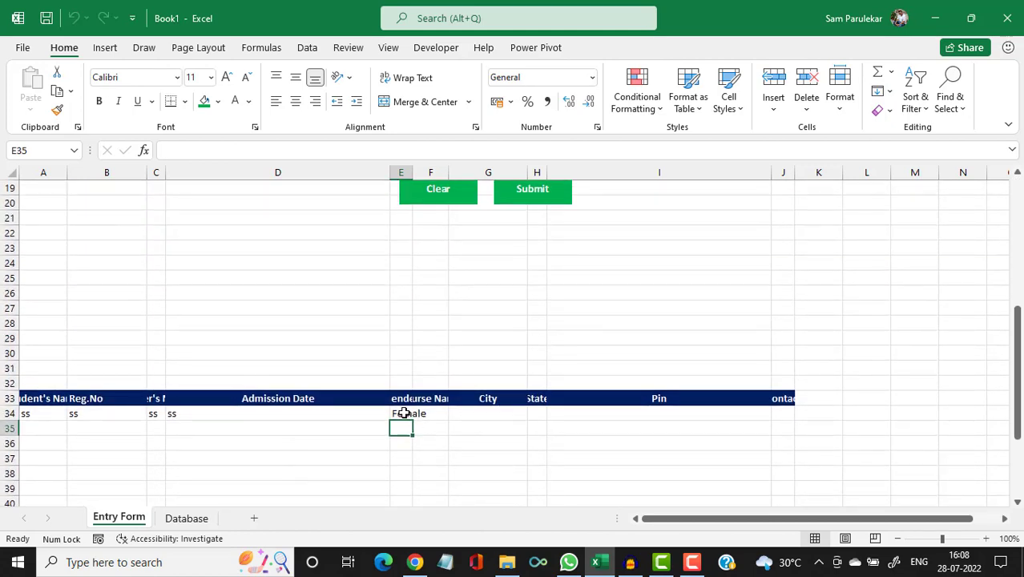
pyautogui.click(433, 413)
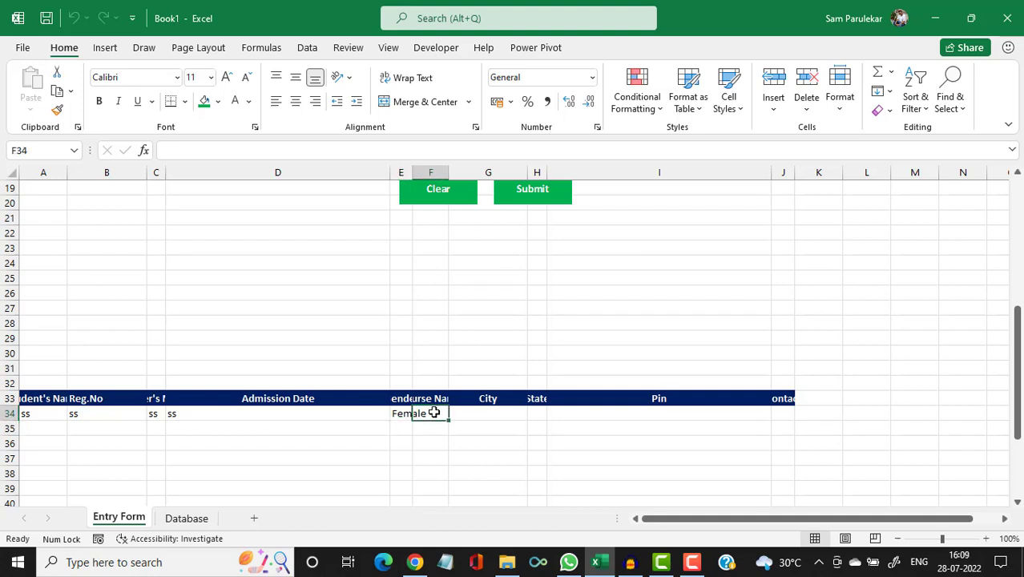
# Link F34 to the Course Name field I7 and G34 to the City field D11.
pyautogui.write('=')
pyautogui.scroll(6, 433, 411)
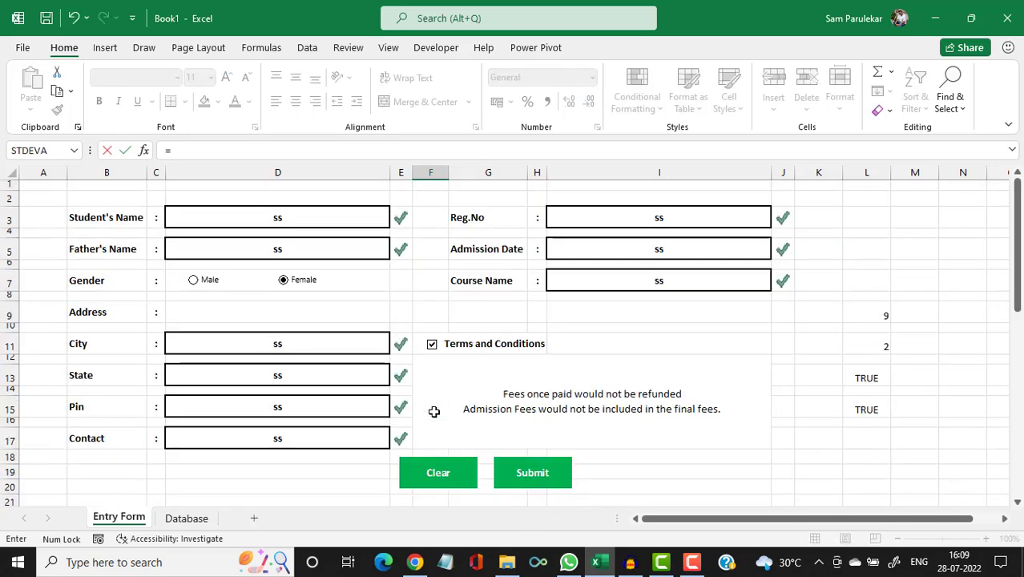
pyautogui.click(591, 277)
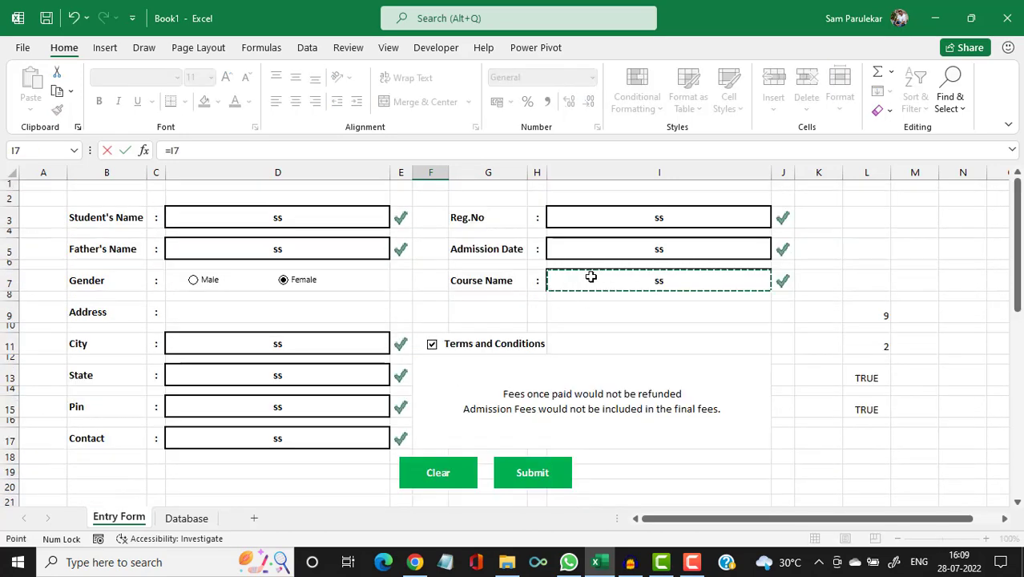
pyautogui.press('Return')
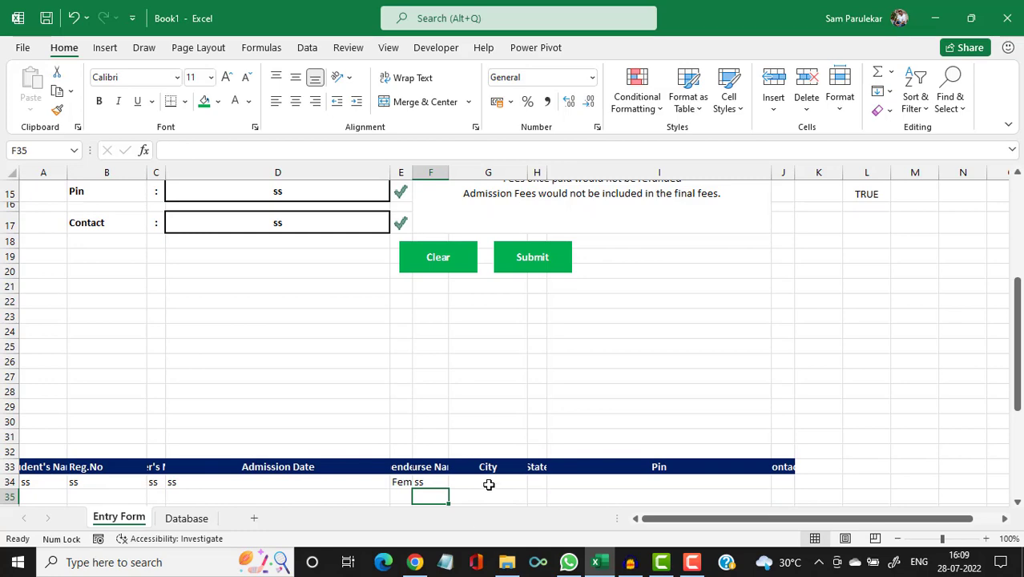
pyautogui.click(490, 483)
pyautogui.write('=')
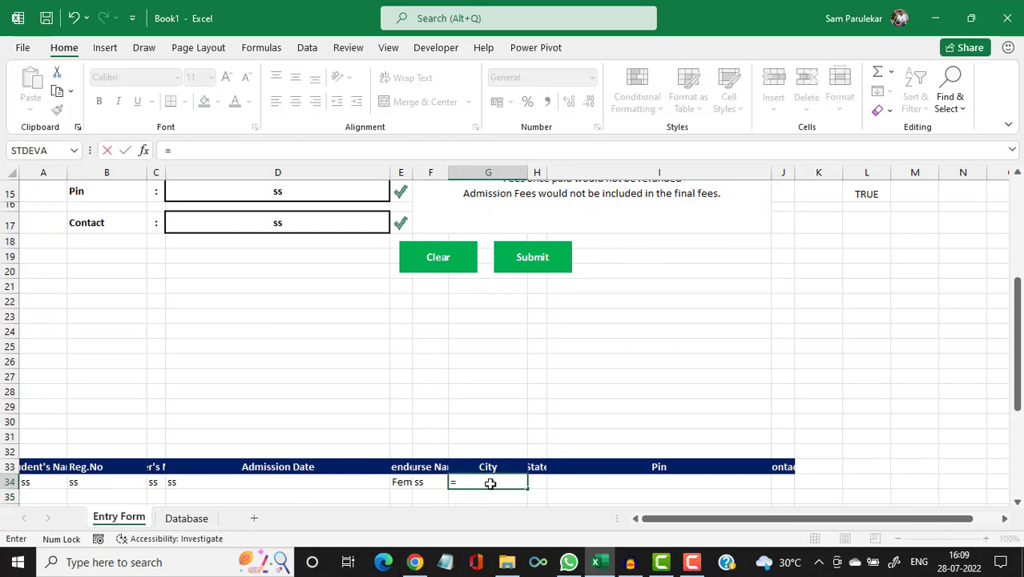
pyautogui.scroll(4, 151, 265)
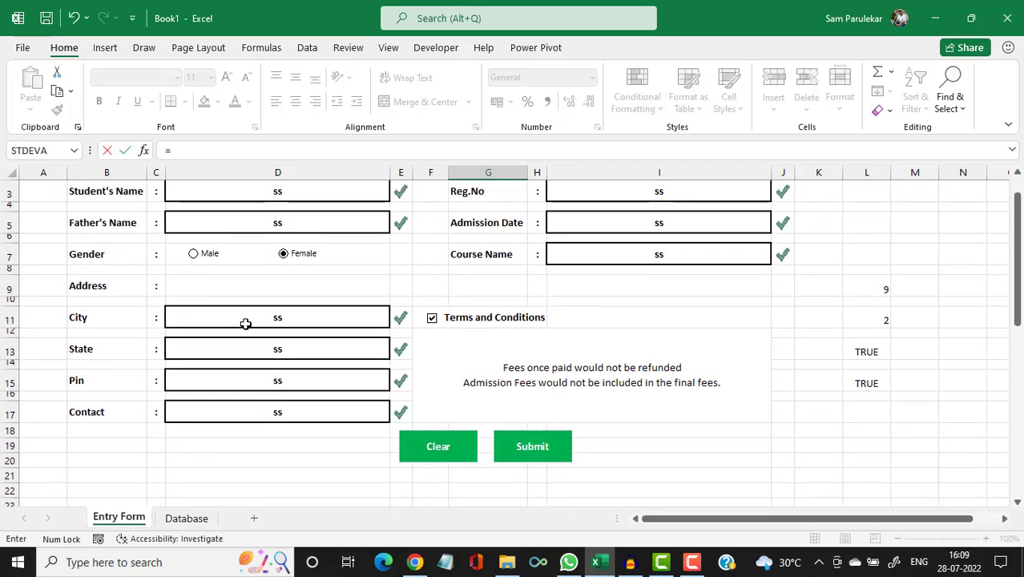
pyautogui.click(245, 323)
pyautogui.press('Return')
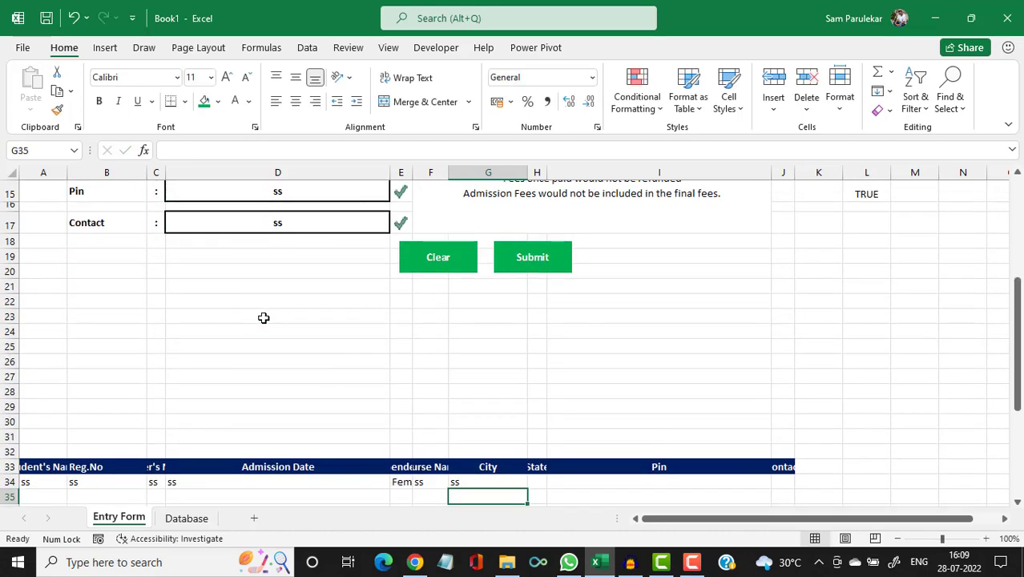
# Link H34 to the State field D13 and I34 to the Pin field D15.
pyautogui.click(539, 480)
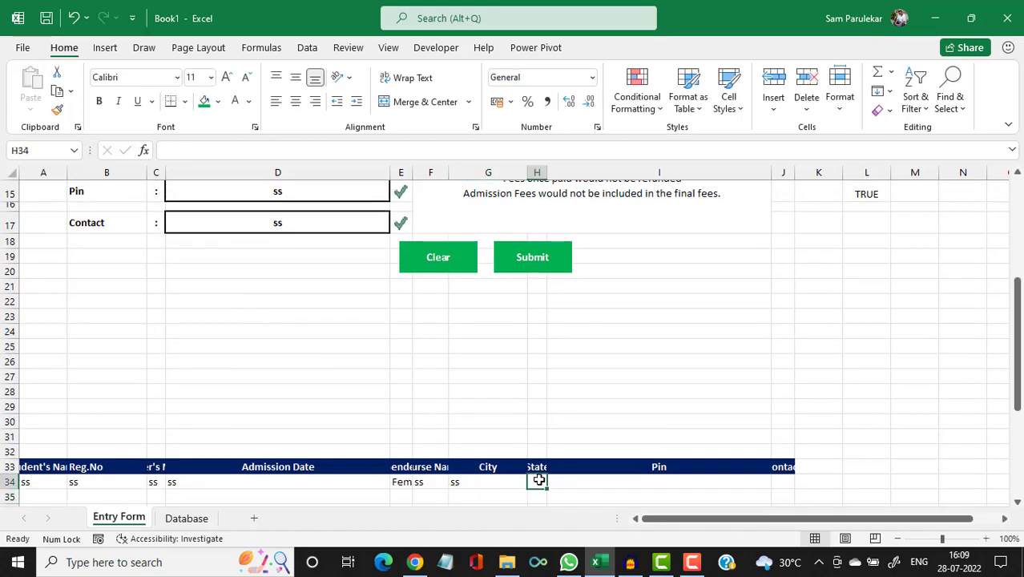
pyautogui.write('=')
pyautogui.scroll(3, 194, 370)
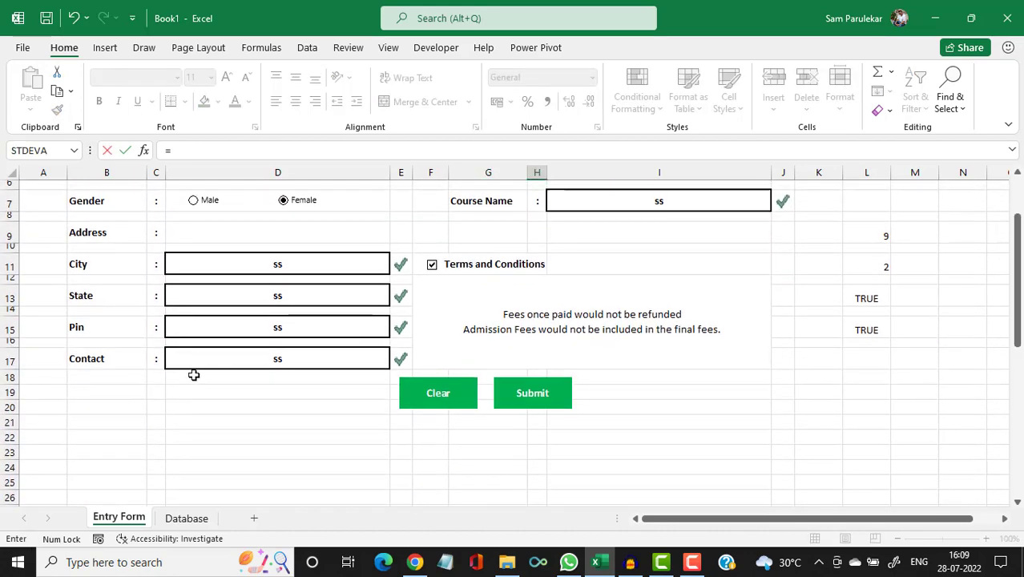
pyautogui.click(247, 299)
pyautogui.press('Return')
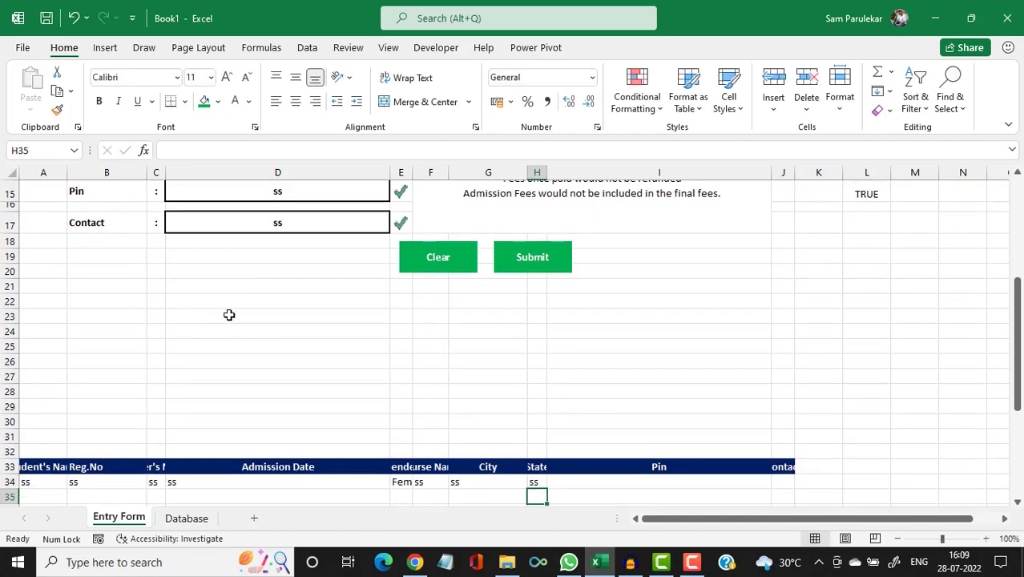
pyautogui.click(602, 480)
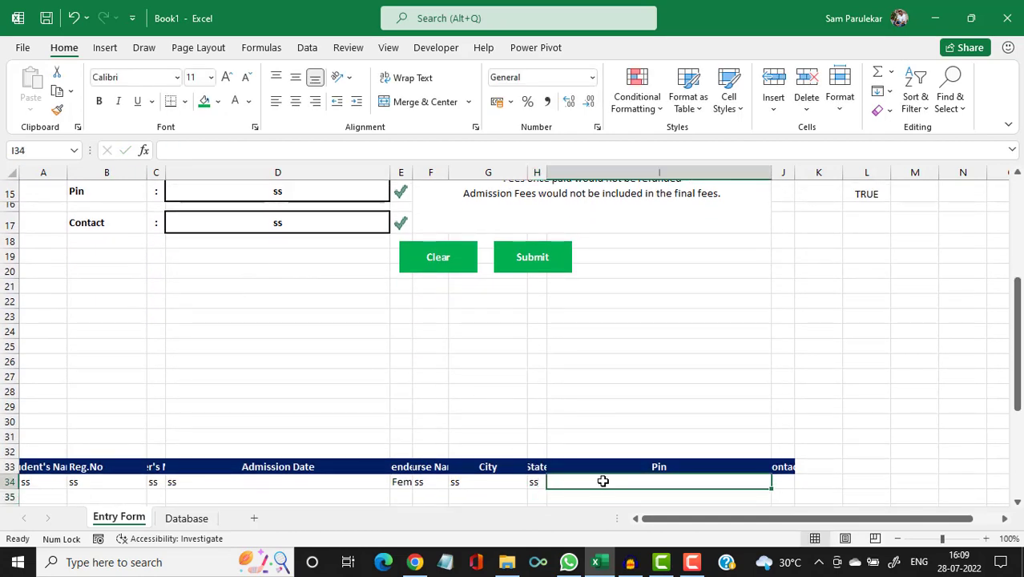
pyautogui.write('=')
pyautogui.scroll(2, 602, 481)
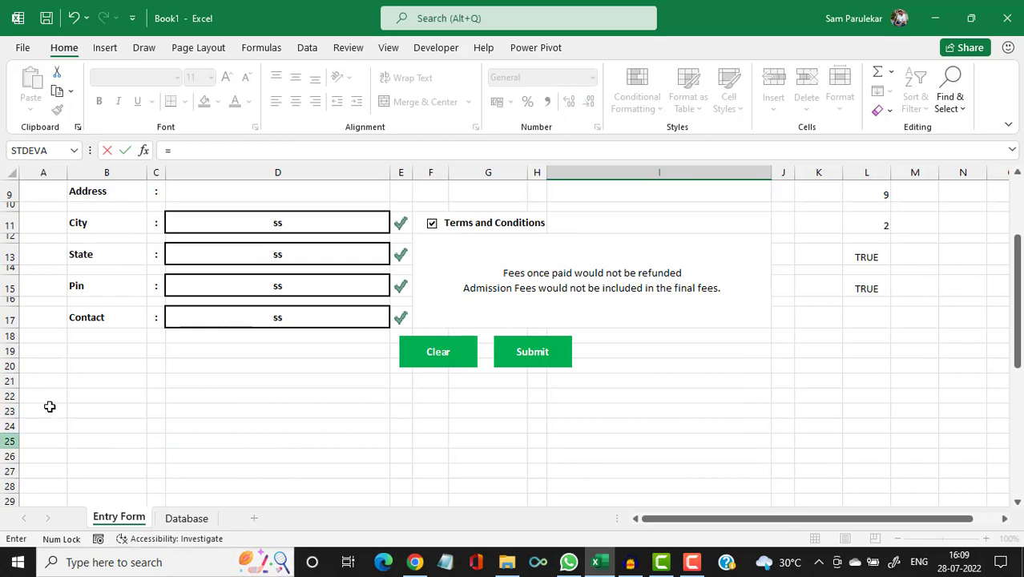
pyautogui.click(255, 288)
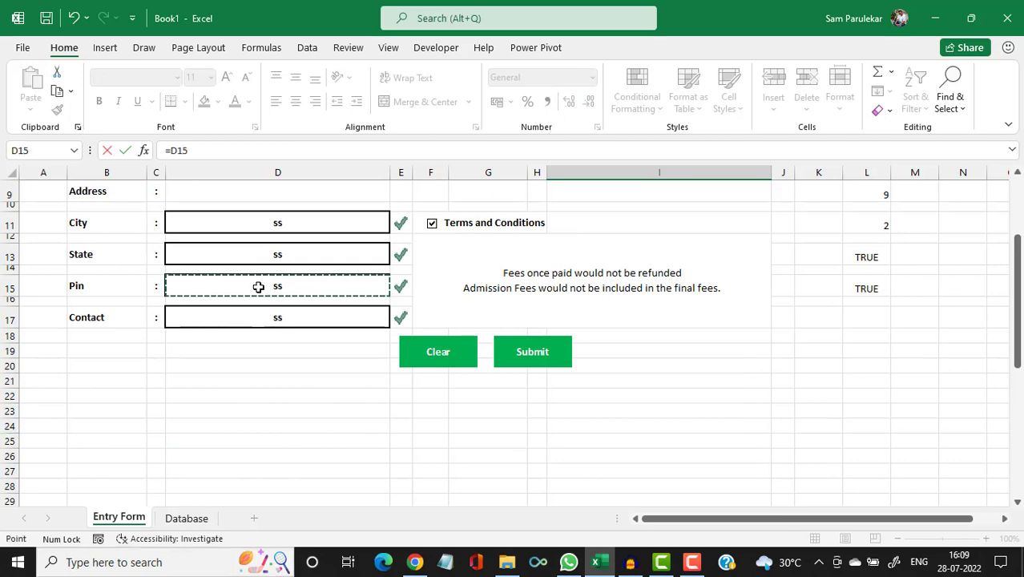
pyautogui.press('Return')
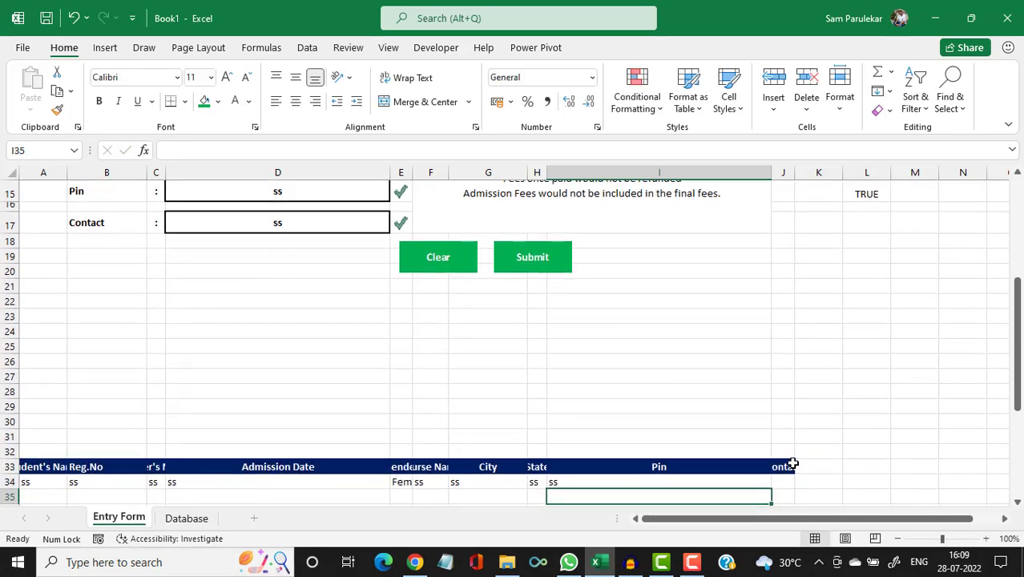
# Link J34 to the Contact field D17 with =D17.
pyautogui.click(782, 480)
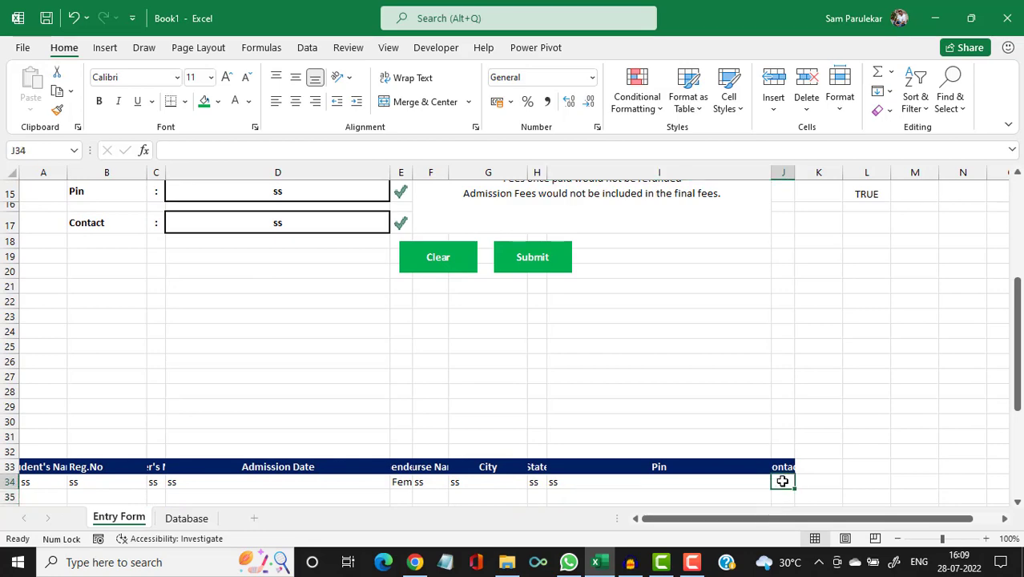
pyautogui.write('=')
pyautogui.scroll(3, 210, 389)
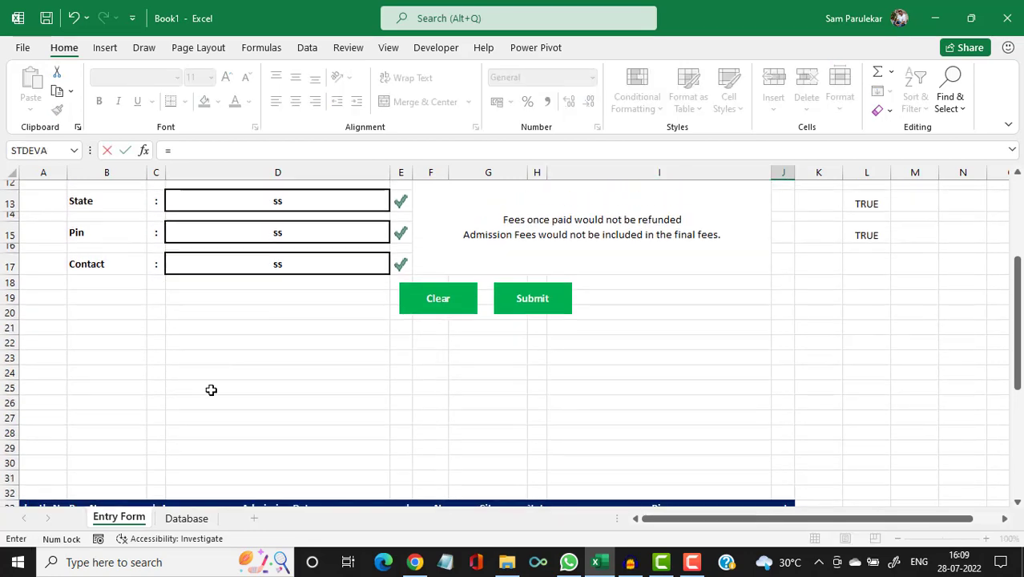
pyautogui.click(227, 355)
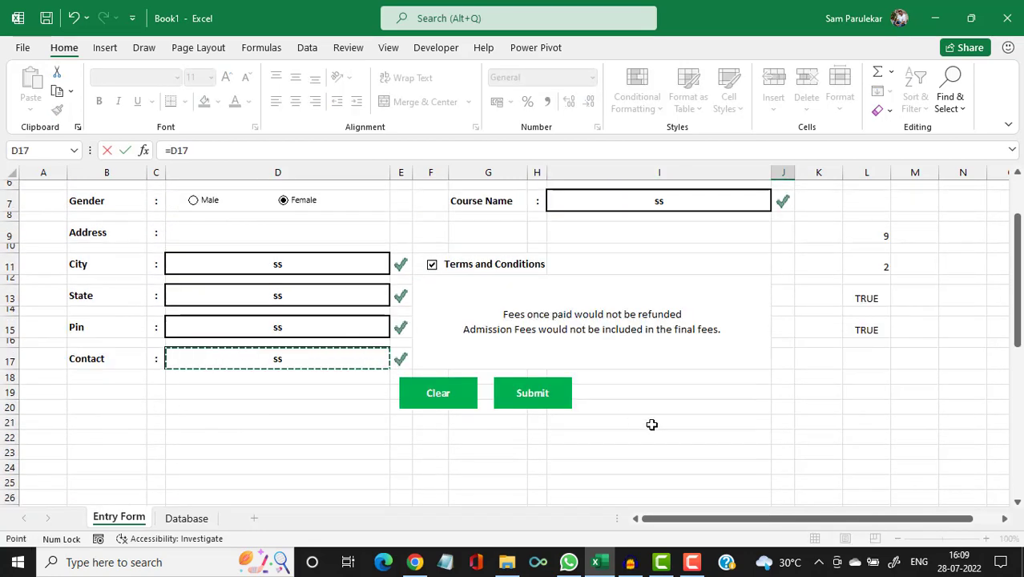
pyautogui.click(702, 420)
pyautogui.scroll(-3, 694, 427)
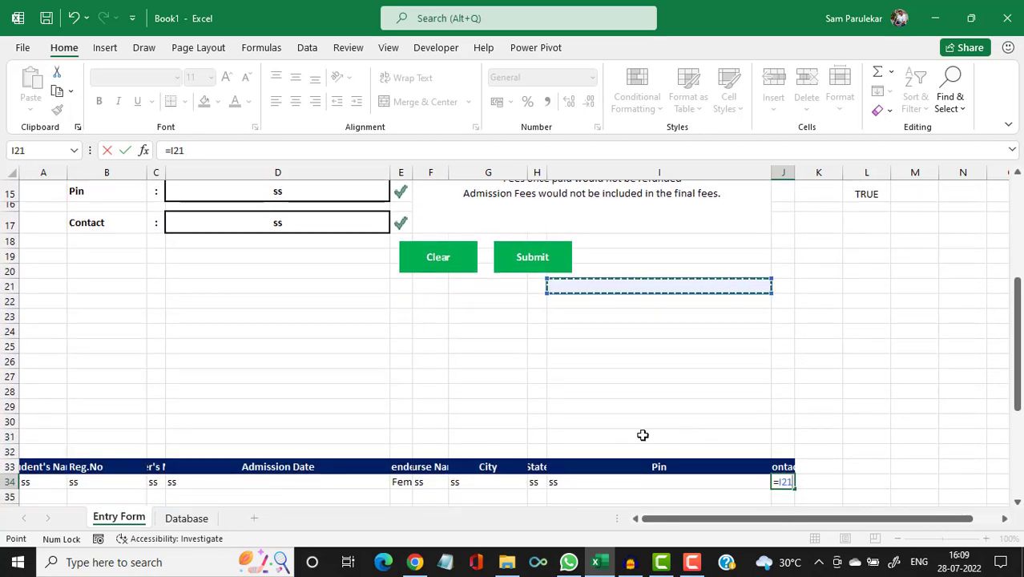
pyautogui.click(254, 228)
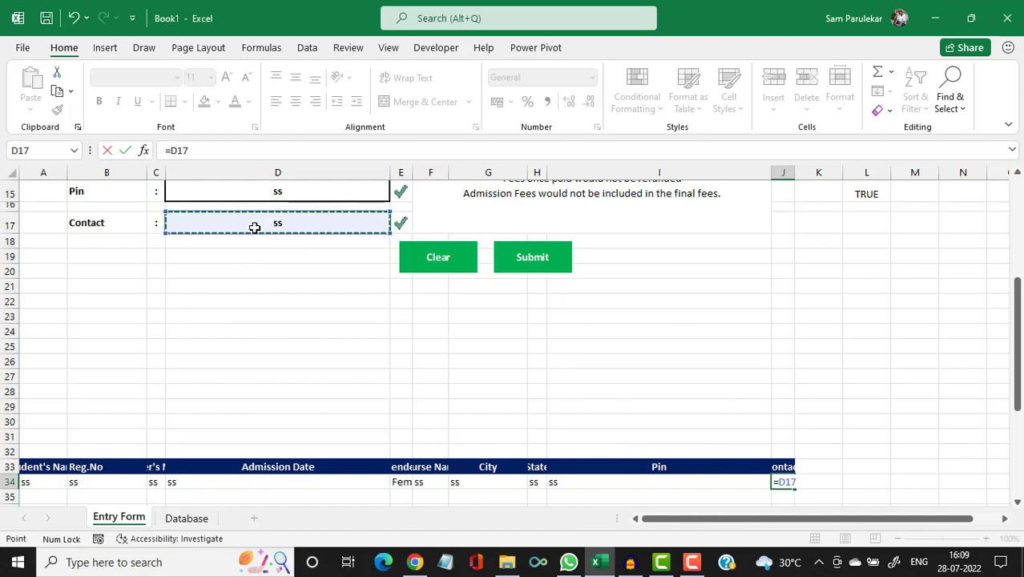
pyautogui.press('Return')
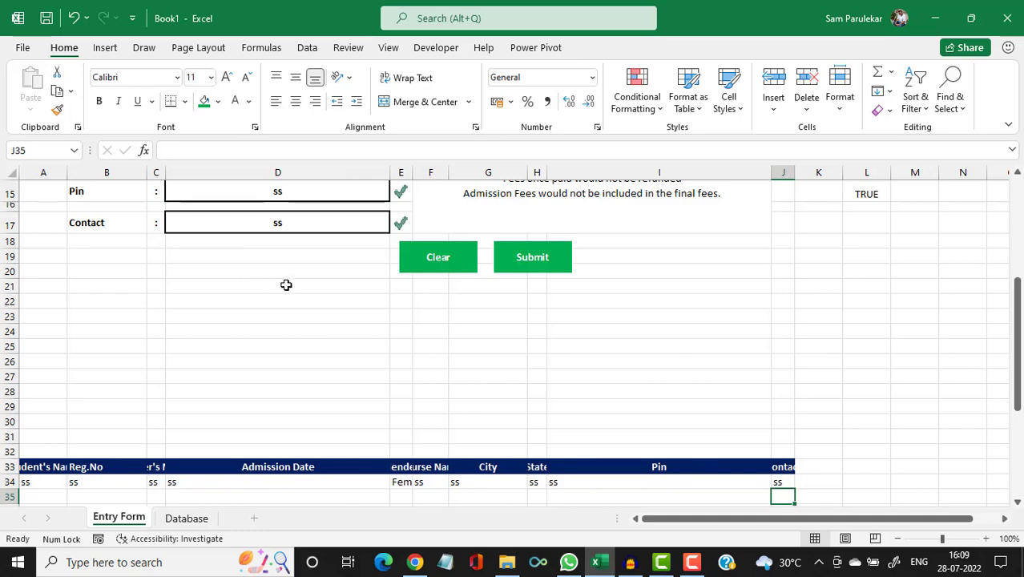
pyautogui.scroll(5, 286, 284)
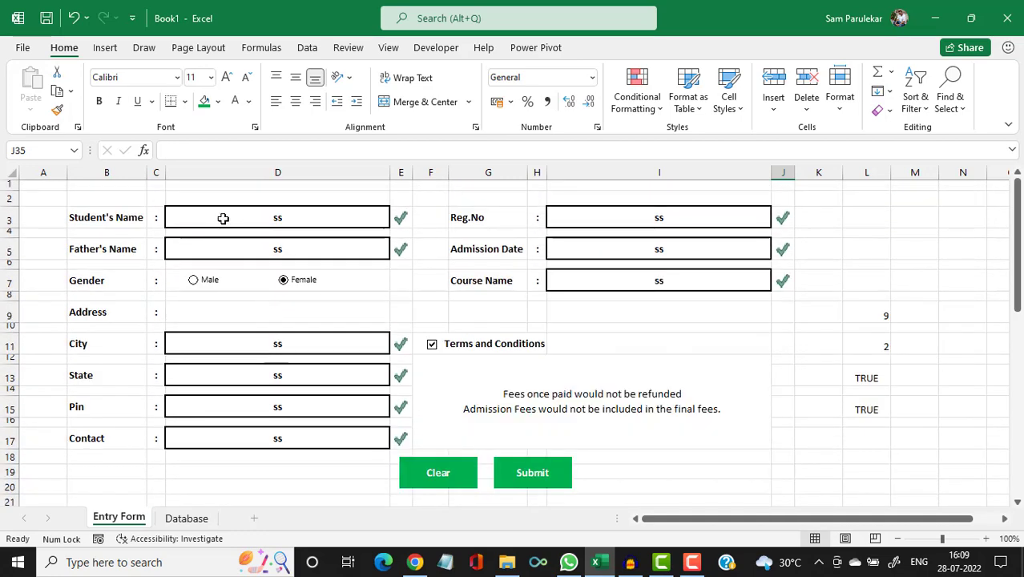
# Enter the student's and father's names, Male gender, Thane, Maharashtra, the pin and contact number.
pyautogui.click(222, 218)
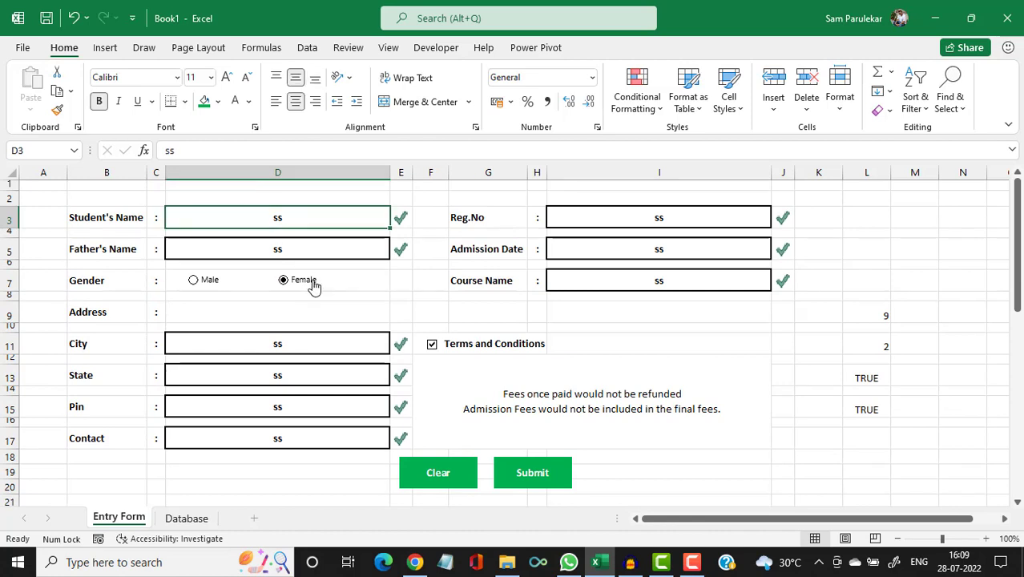
pyautogui.write('Sam')
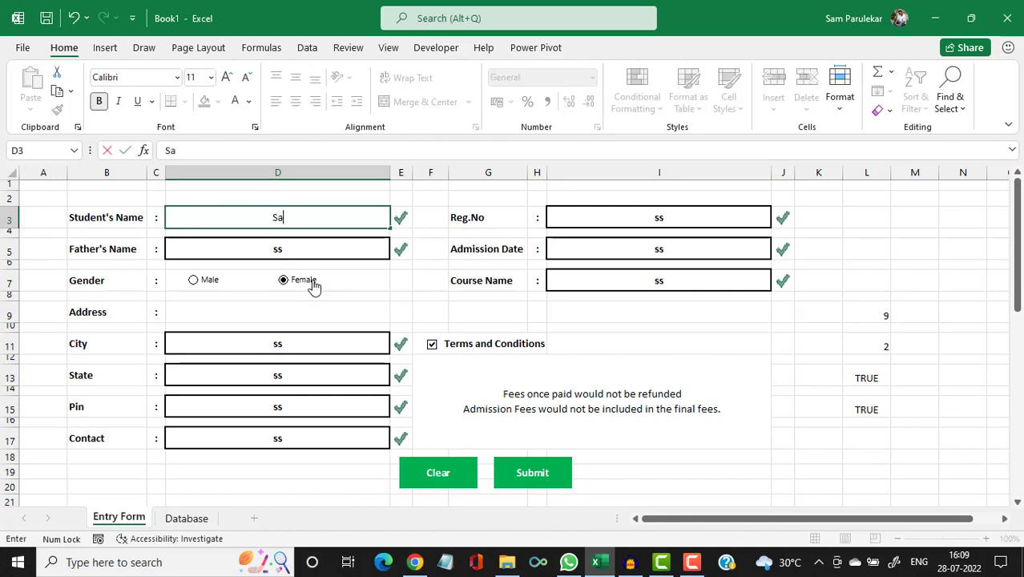
pyautogui.click(293, 239)
pyautogui.write('Sh')
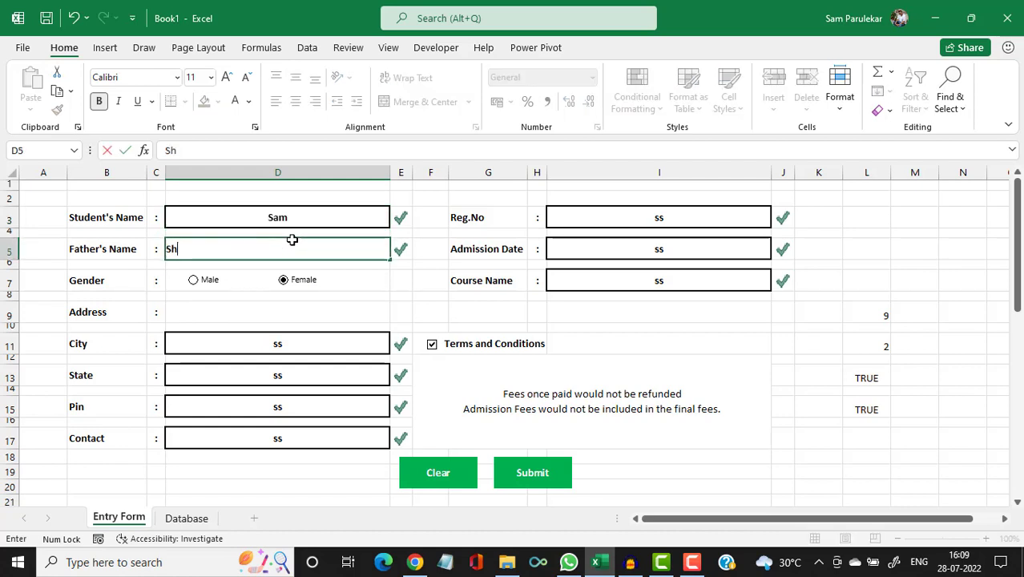
pyautogui.write('riniwas')
pyautogui.click(212, 282)
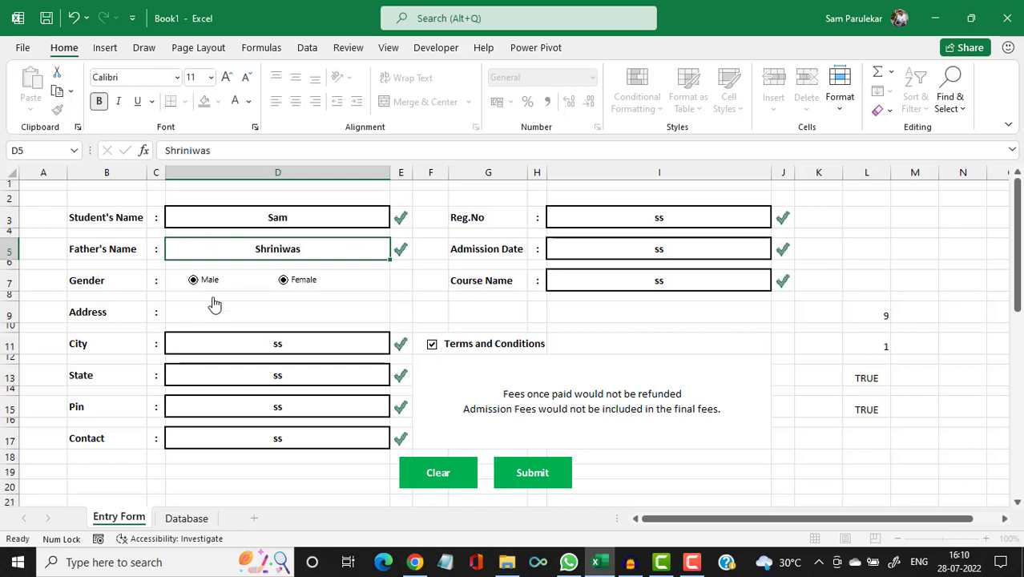
pyautogui.click(232, 343)
pyautogui.write('Thane')
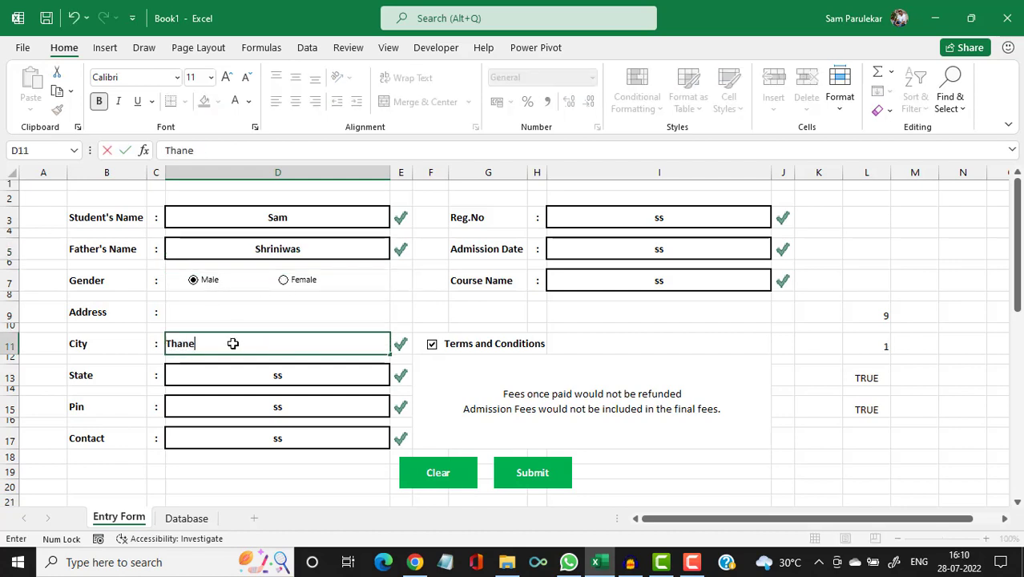
pyautogui.click(232, 370)
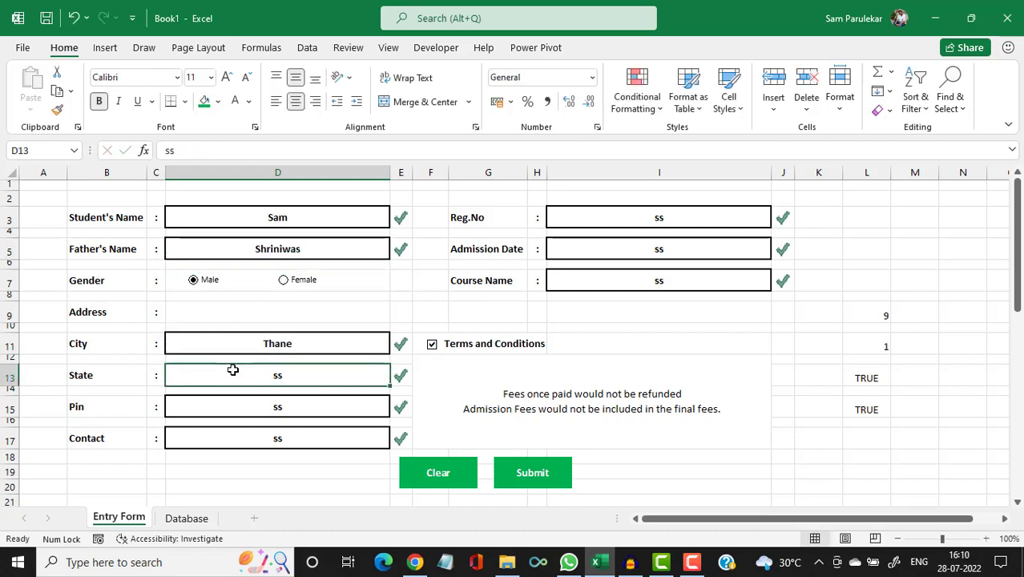
pyautogui.write('Maharashtra')
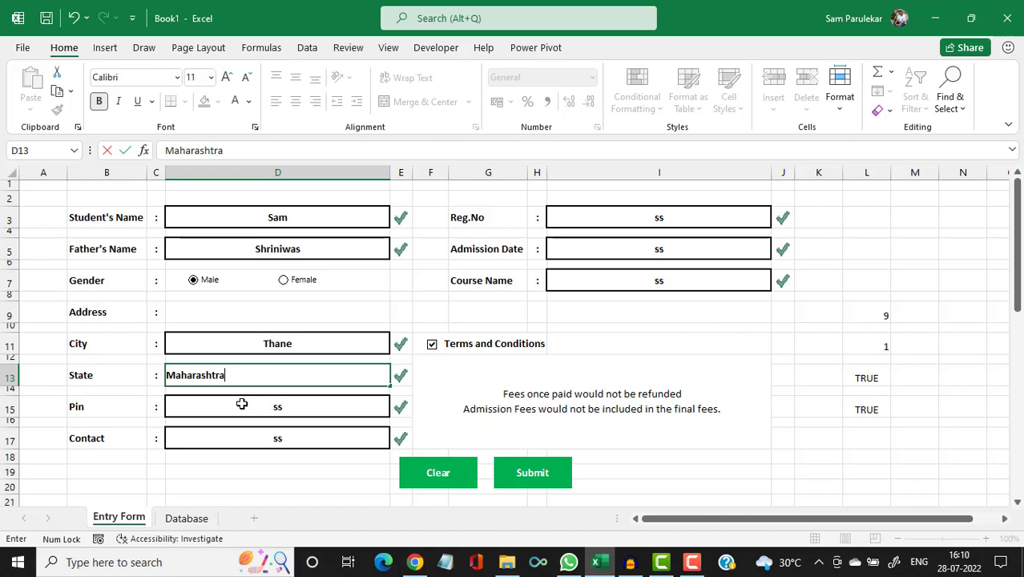
pyautogui.click(241, 404)
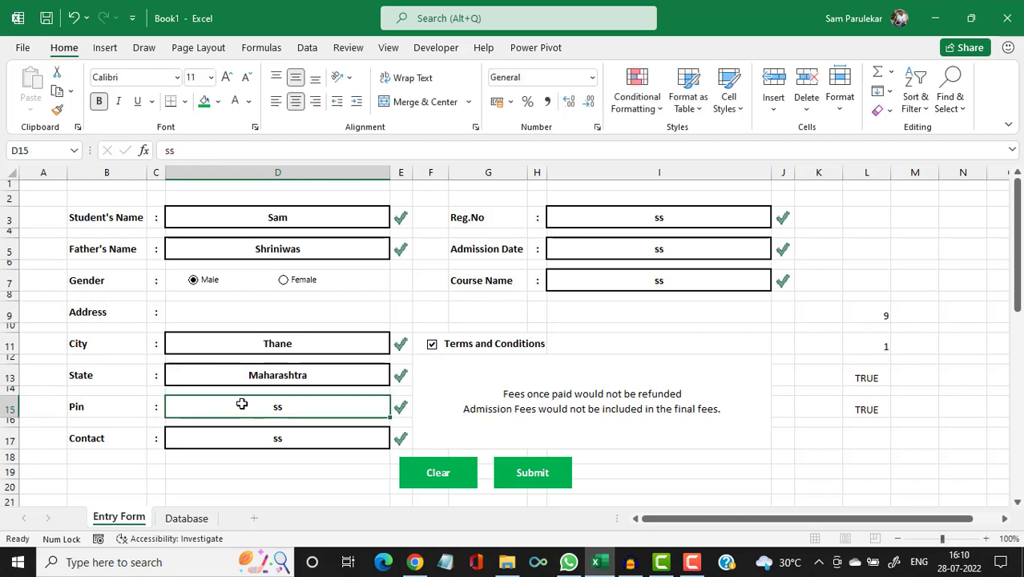
pyautogui.write('400601')
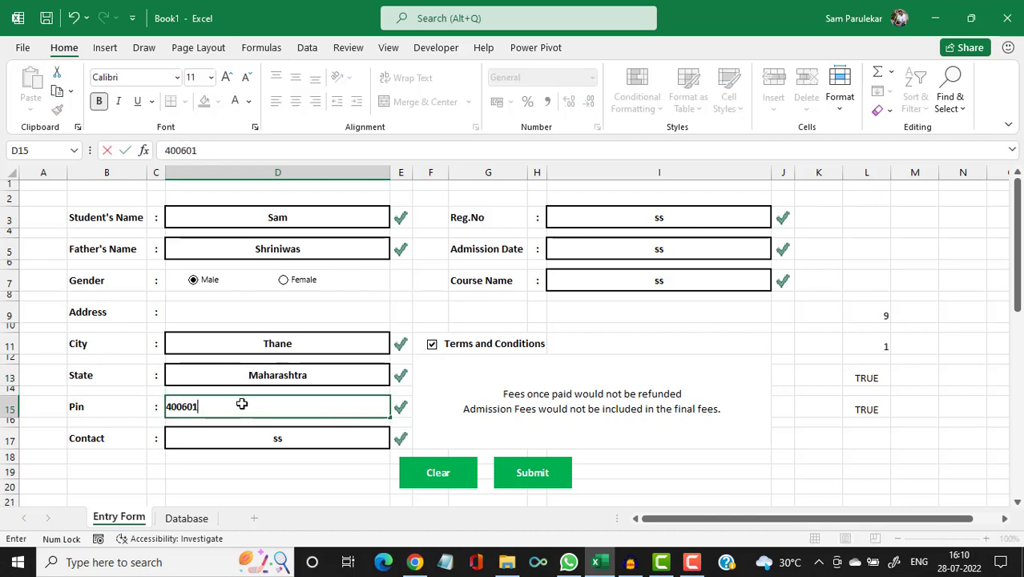
pyautogui.click(231, 441)
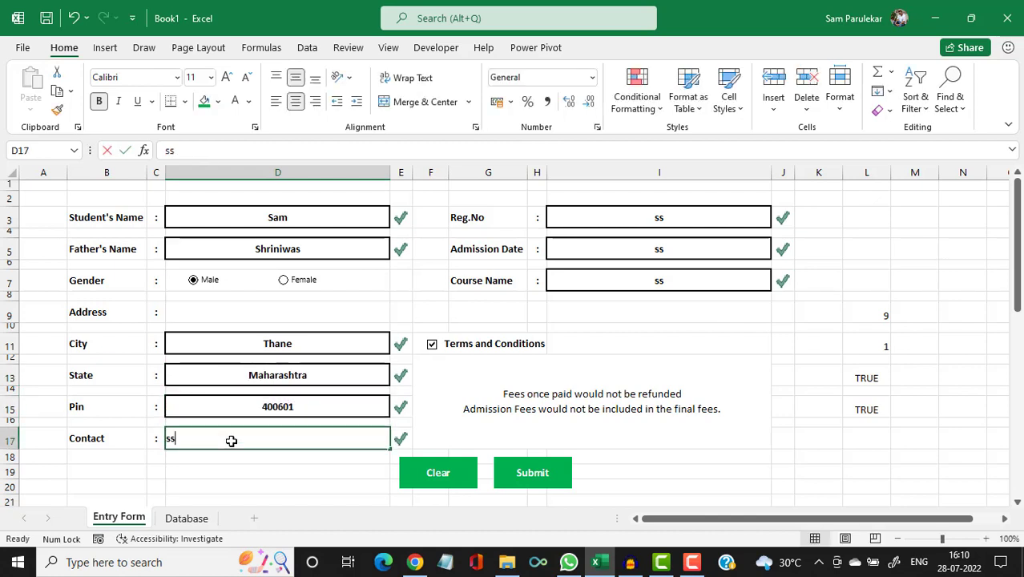
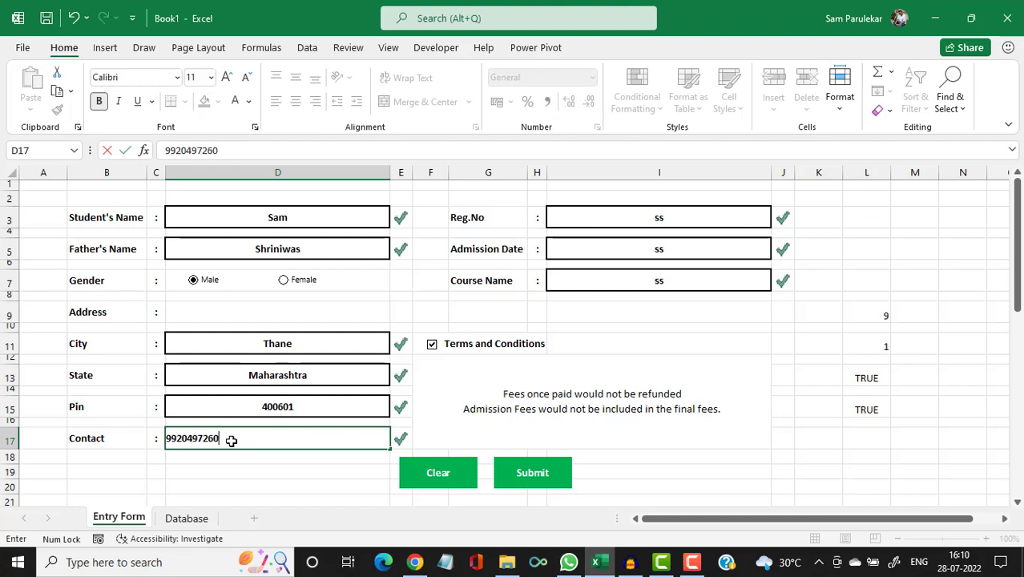
# Fill in the registration number, admission date 22/07/2022 and course name Excel.
pyautogui.doubleClick(629, 217)
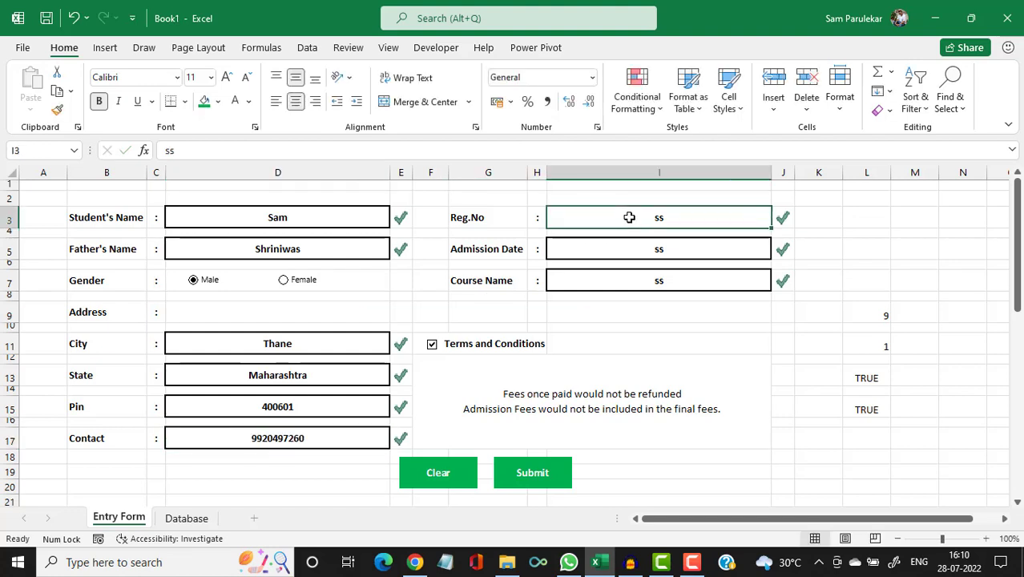
pyautogui.write('123')
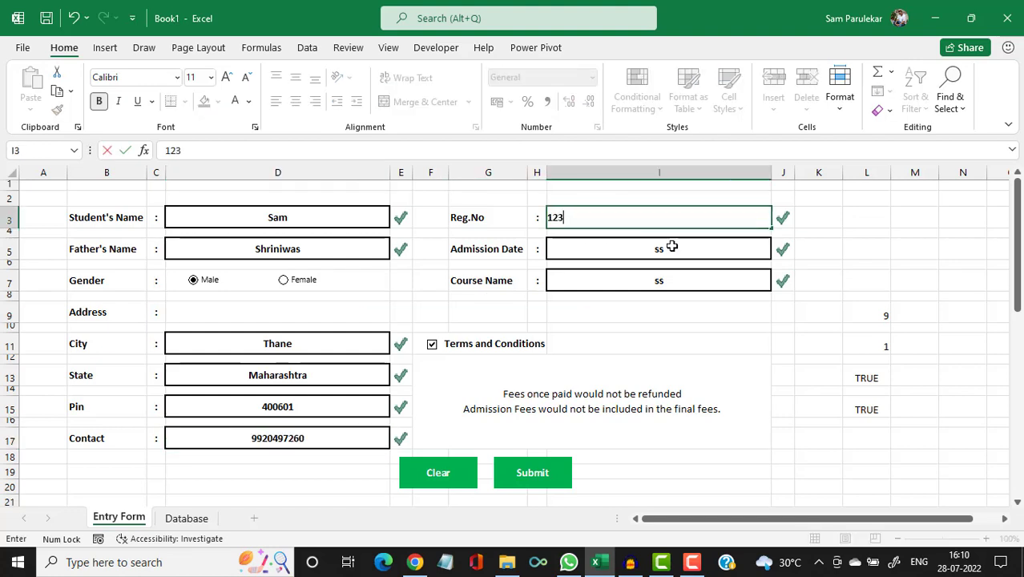
pyautogui.click(672, 246)
pyautogui.write('22/07')
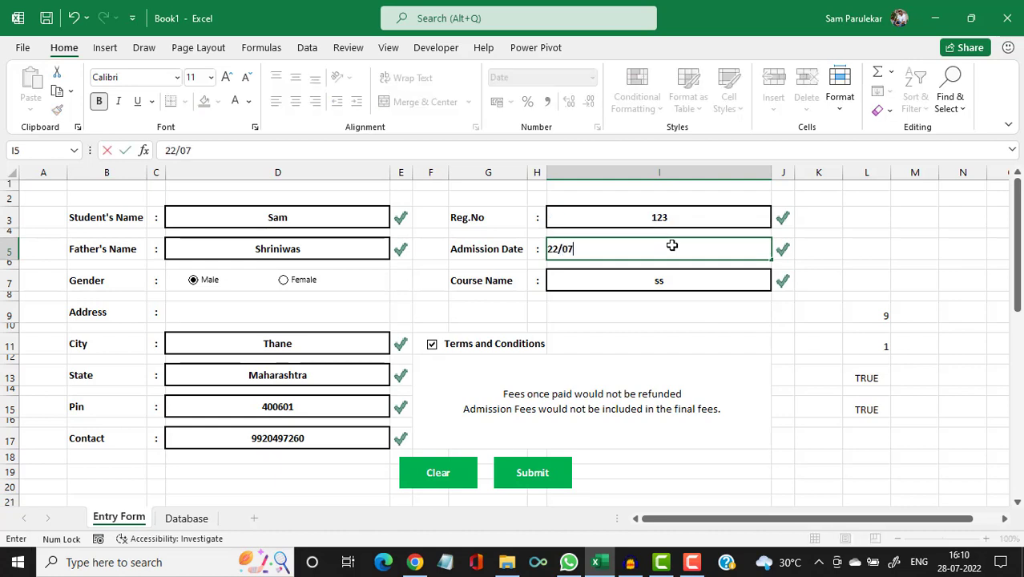
pyautogui.write('/2022')
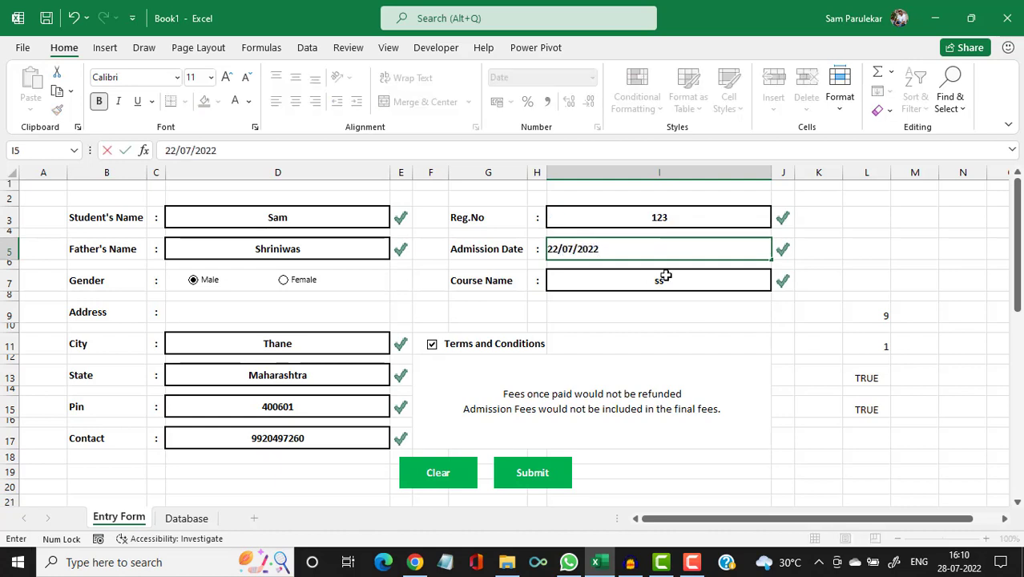
pyautogui.click(665, 275)
pyautogui.write('Excel')
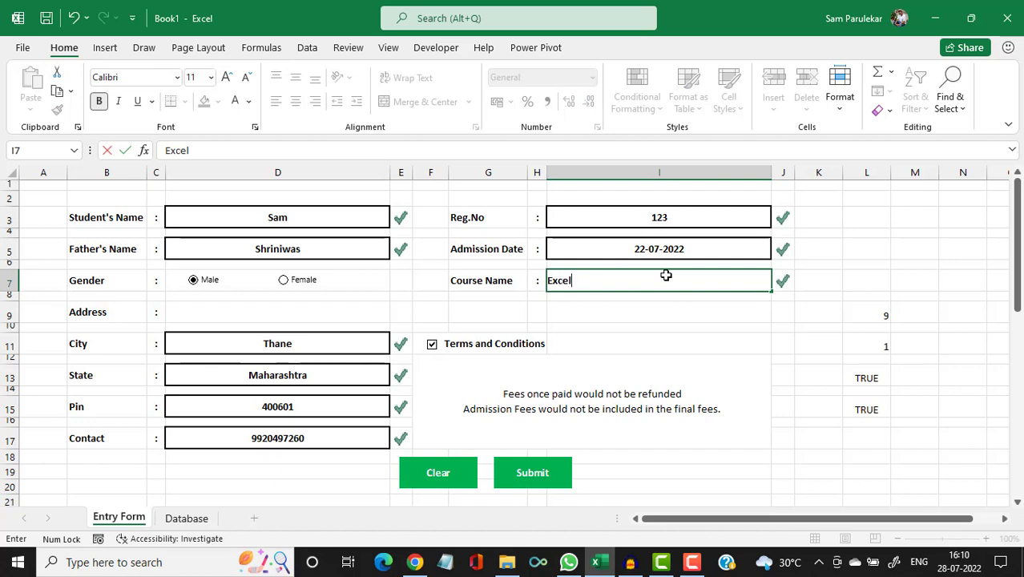
pyautogui.press('Return')
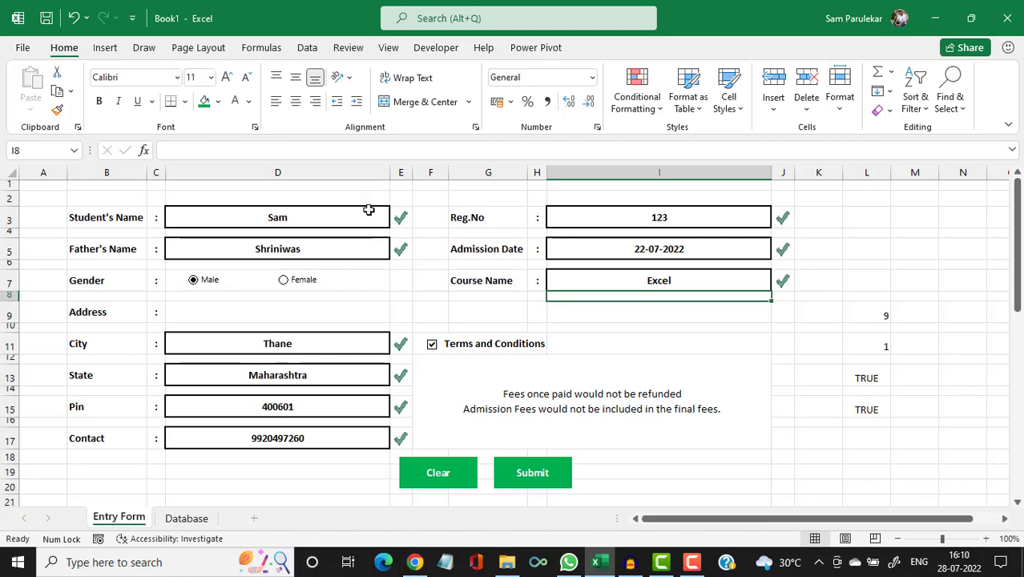
pyautogui.scroll(-2, 340, 405)
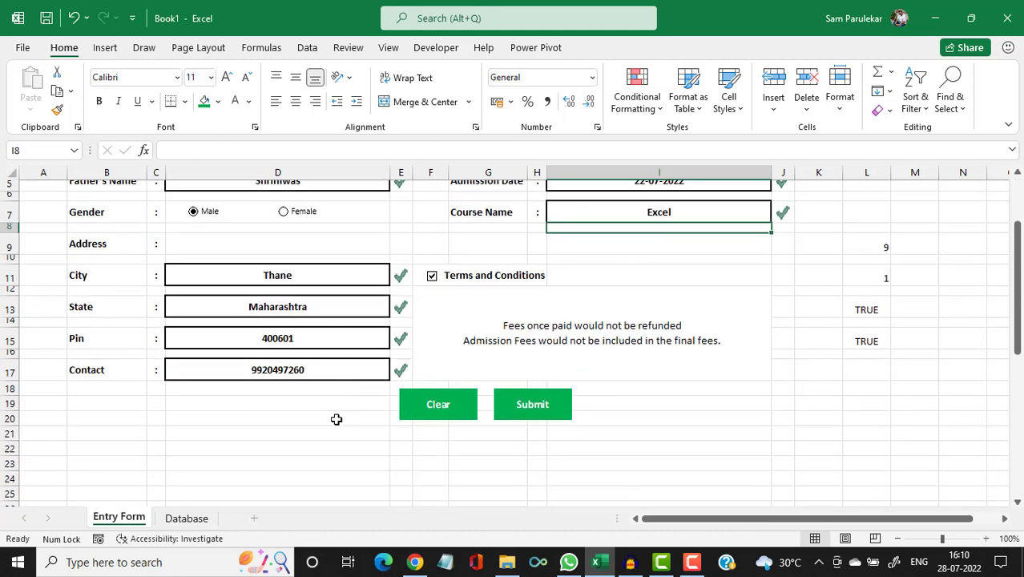
pyautogui.scroll(-5, 337, 419)
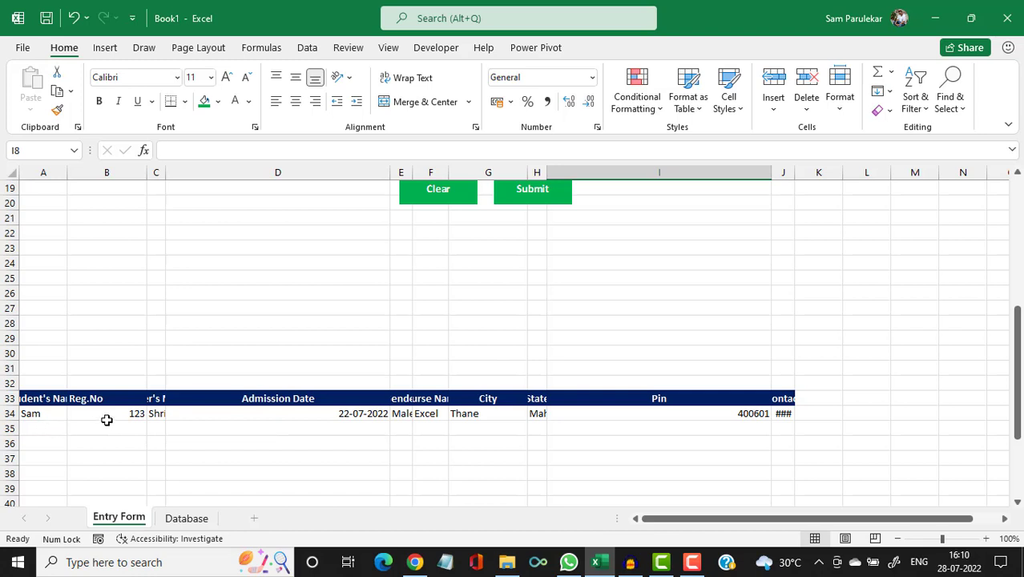
pyautogui.click(39, 413)
pyautogui.click(96, 412)
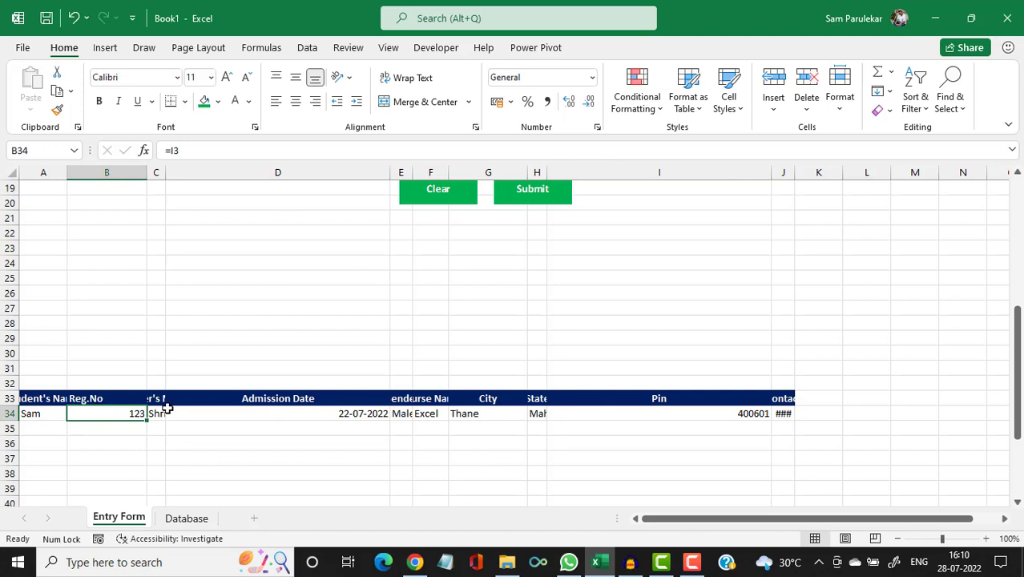
pyautogui.click(157, 412)
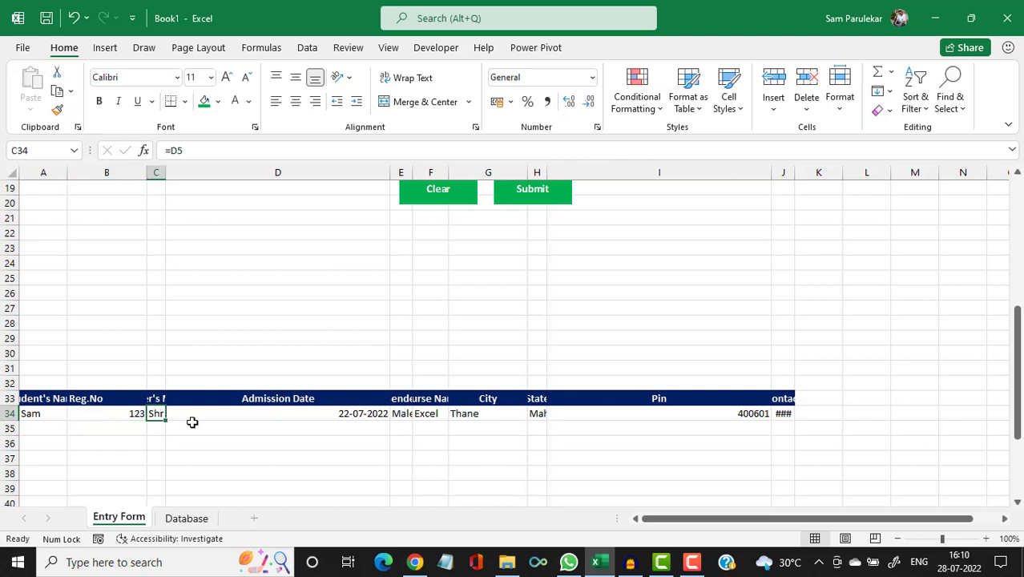
pyautogui.click(226, 412)
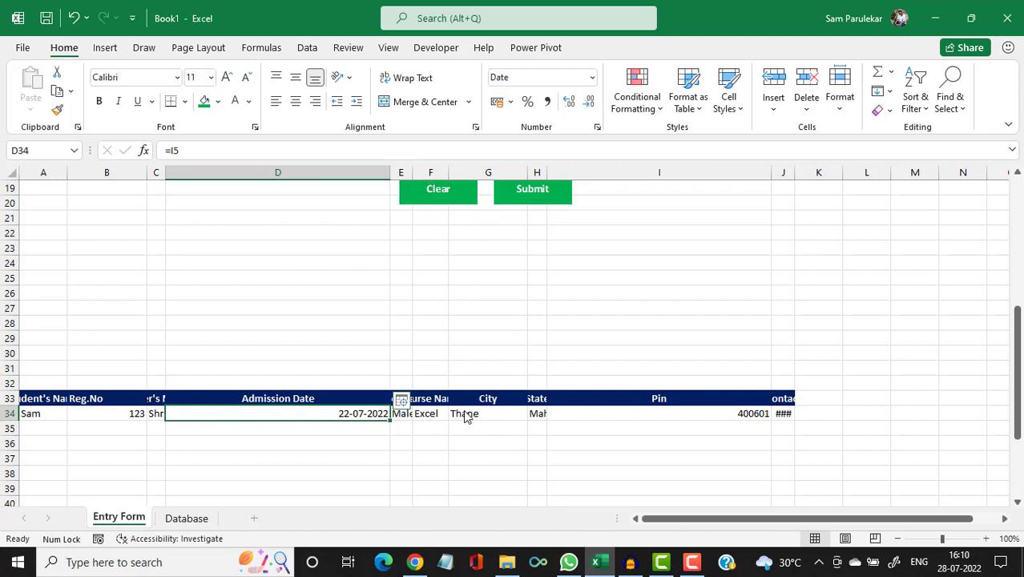
pyautogui.click(539, 417)
pyautogui.click(737, 412)
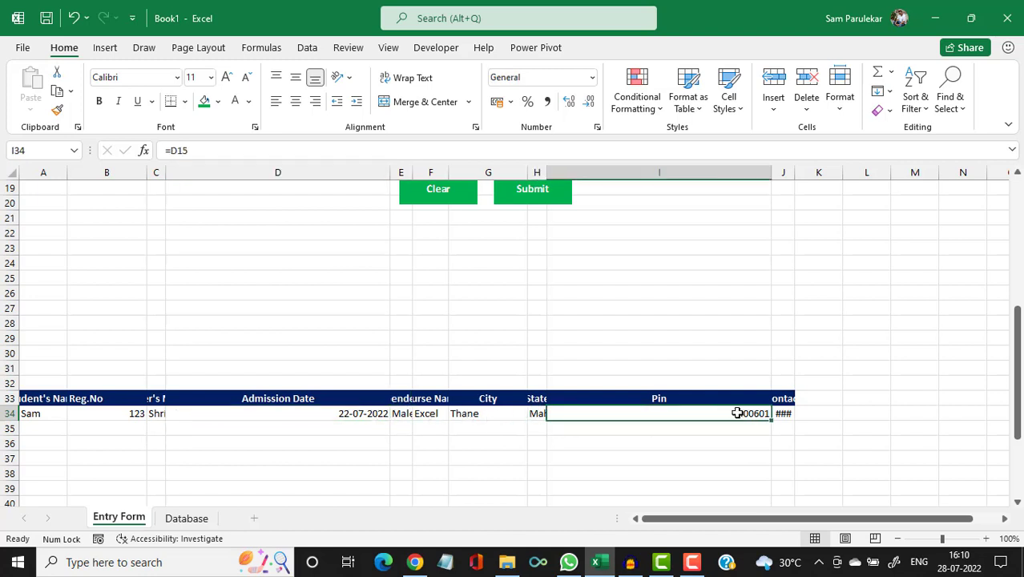
pyautogui.click(786, 413)
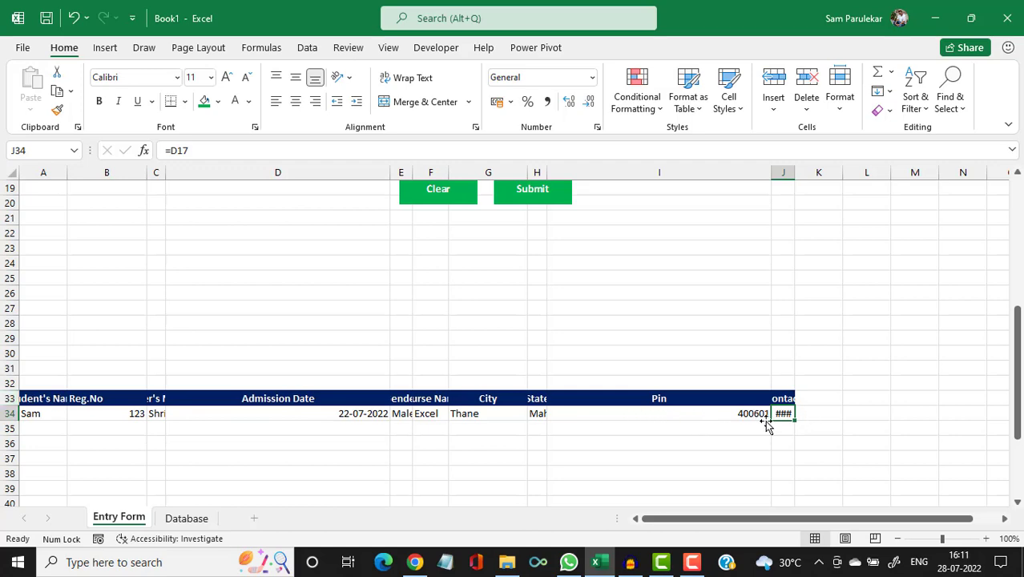
pyautogui.scroll(6, 472, 400)
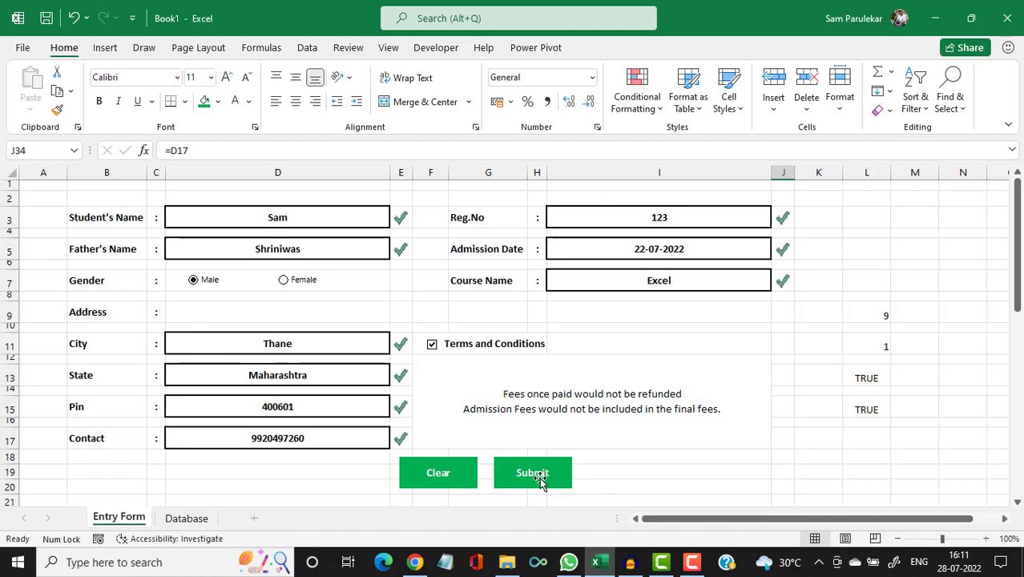
pyautogui.scroll(-6, 540, 477)
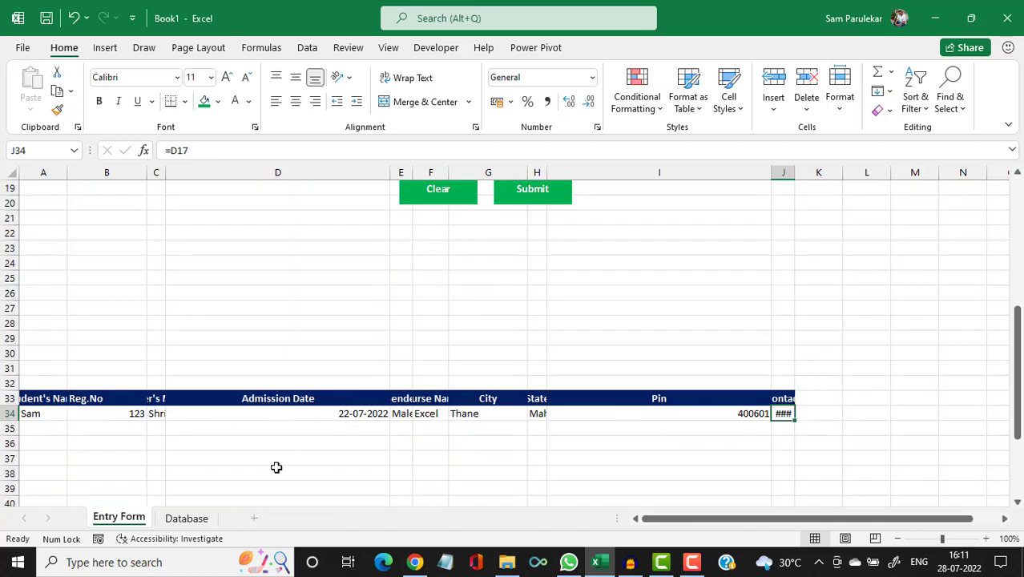
pyautogui.click(198, 519)
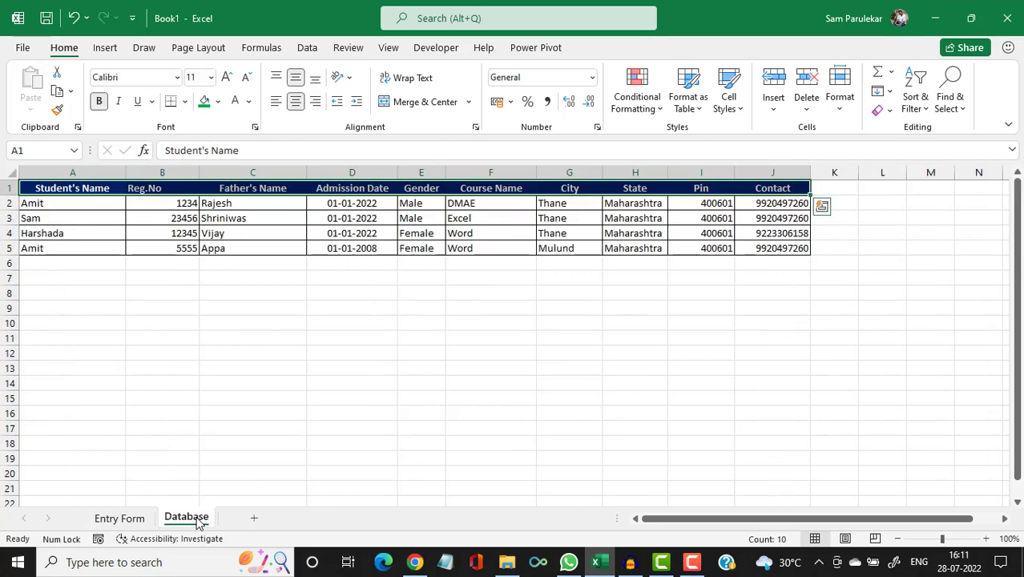
pyautogui.click(58, 265)
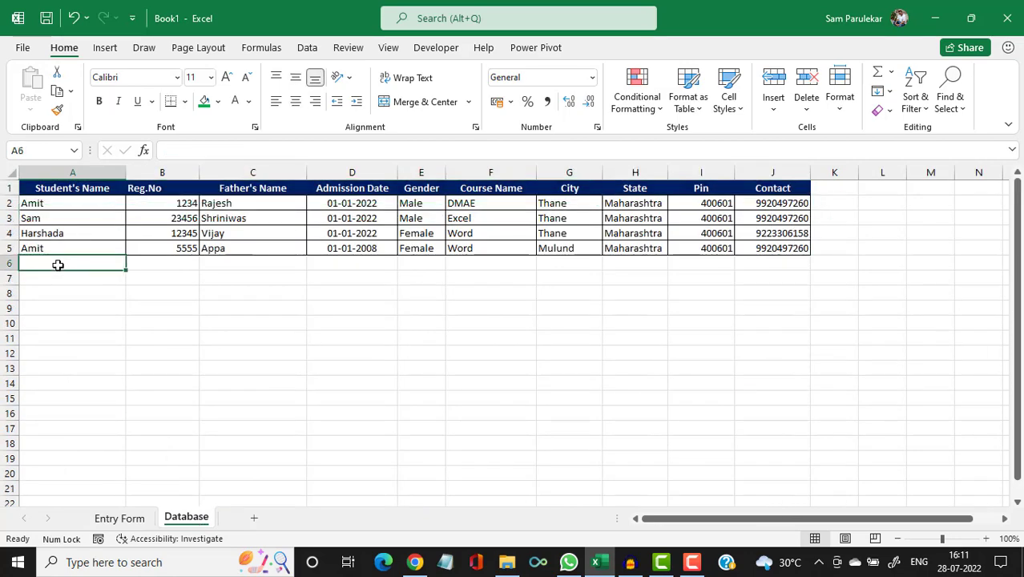
pyautogui.click(137, 521)
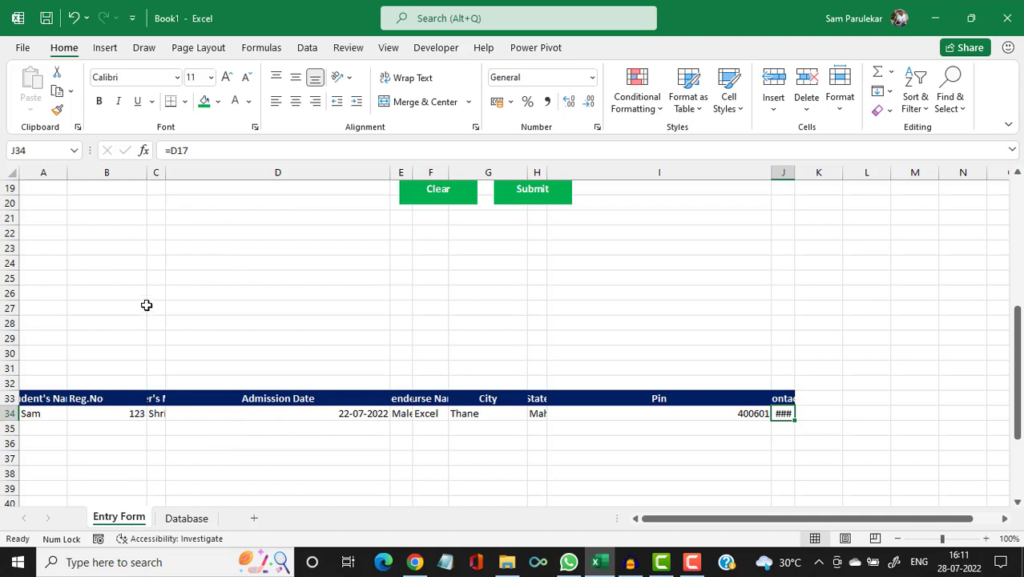
# Start recording a macro named Macro1 stored in This Workbook from the Developer tab.
pyautogui.click(436, 49)
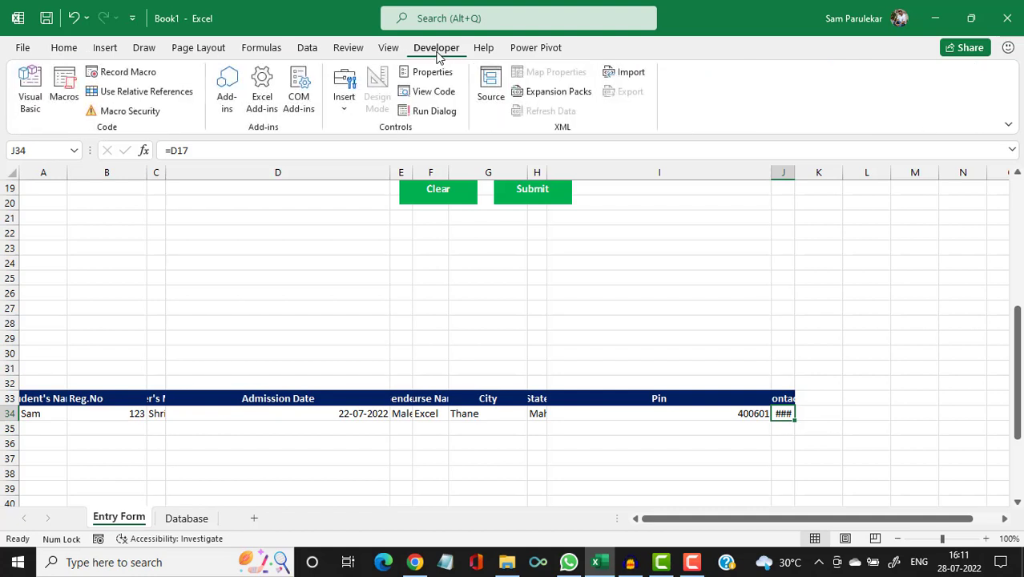
pyautogui.click(144, 74)
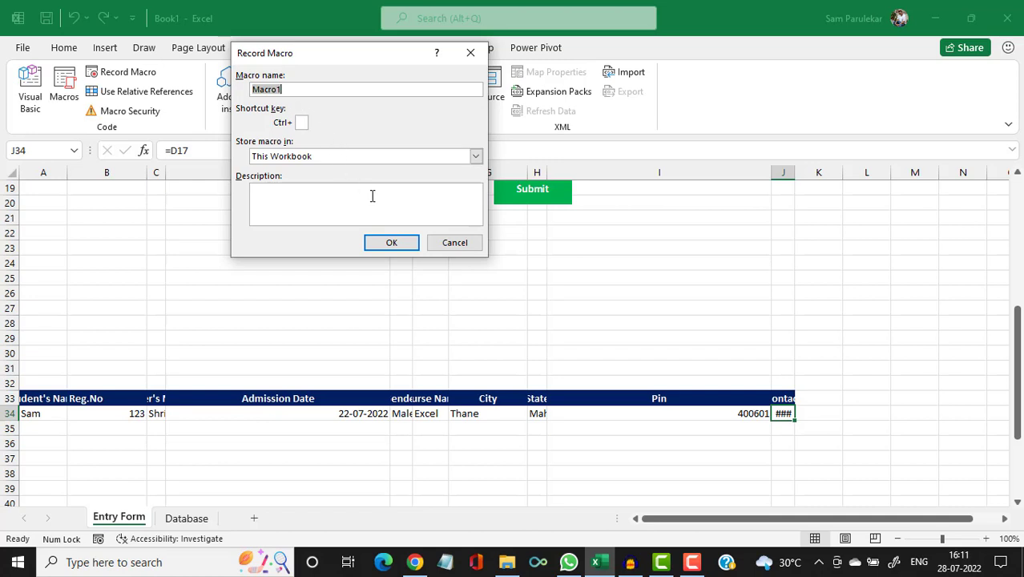
pyautogui.click(391, 244)
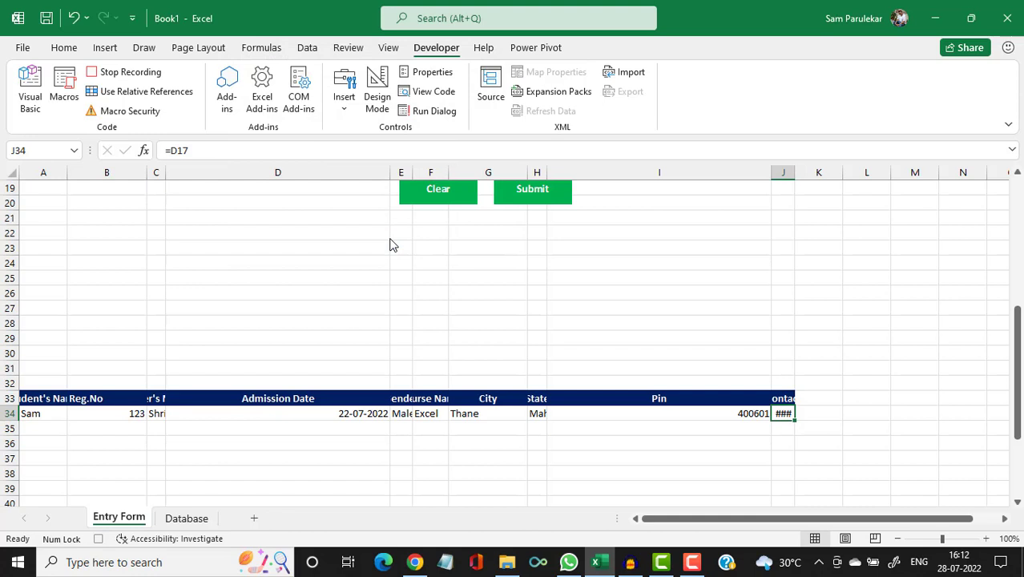
# Copy the linked student record A34:J34 and switch to the Database sheet.
pyautogui.click(35, 415)
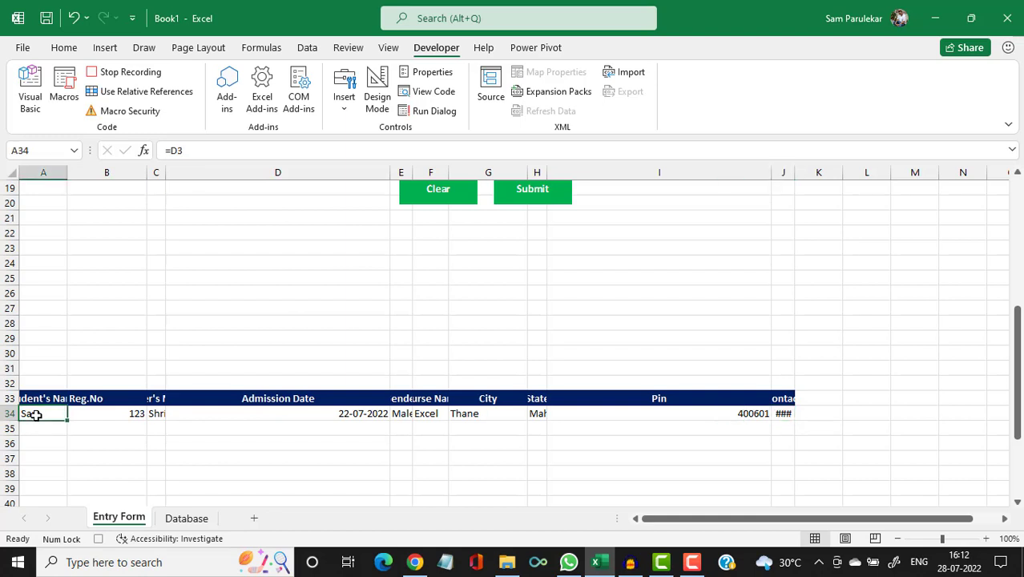
pyautogui.hotkey('shift', 'Right')
pyautogui.hotkey('shift', 'Right')
pyautogui.hotkey('shift', 'Right')
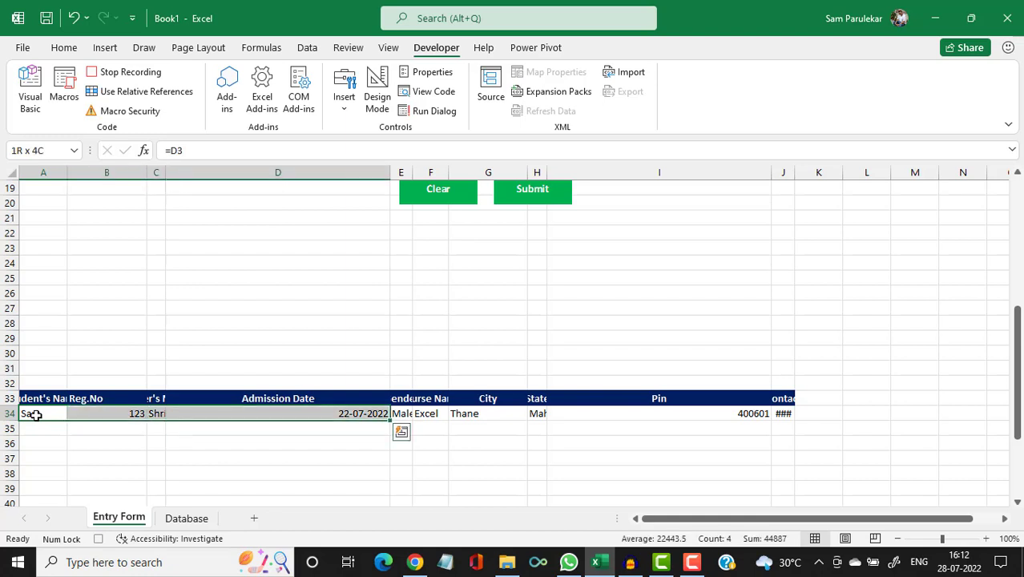
pyautogui.hotkey('shift', 'Right')
pyautogui.hotkey('shift', 'Right')
pyautogui.hotkey('shift', 'Right')
pyautogui.hotkey('shift', 'Right')
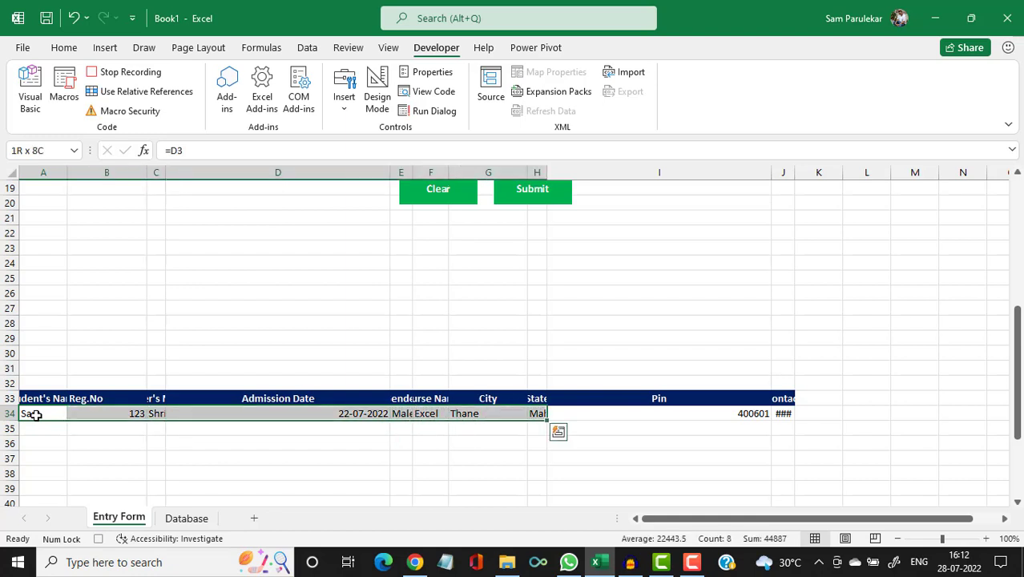
pyautogui.hotkey('shift', 'Right')
pyautogui.hotkey('shift', 'Right')
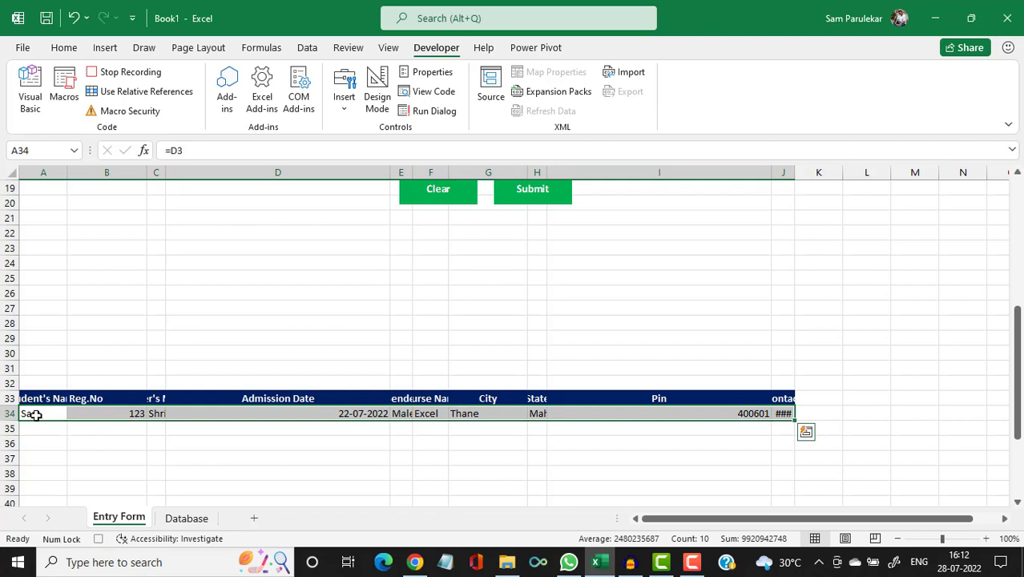
pyautogui.hotkey('ctrl', 'c')
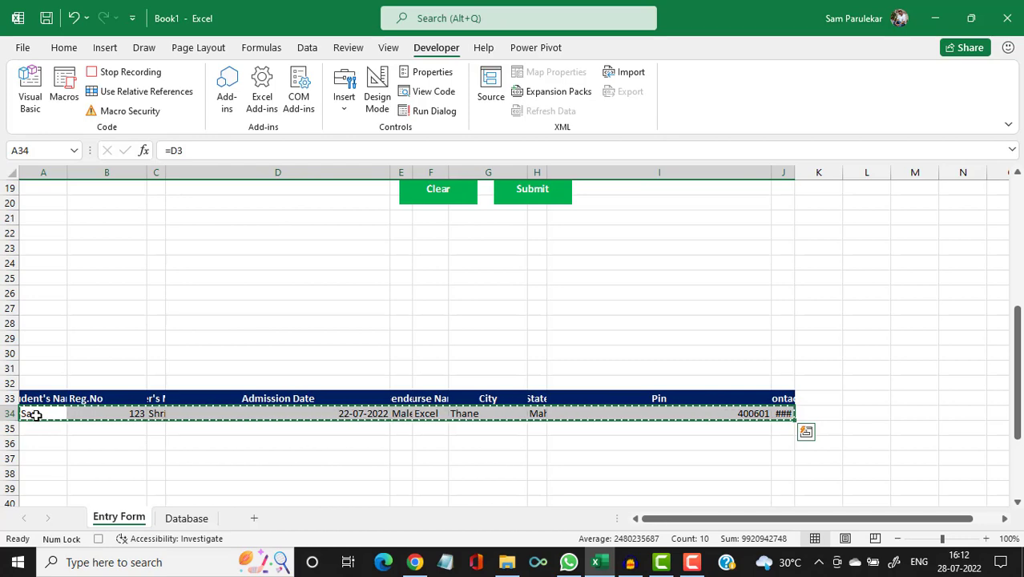
pyautogui.click(184, 519)
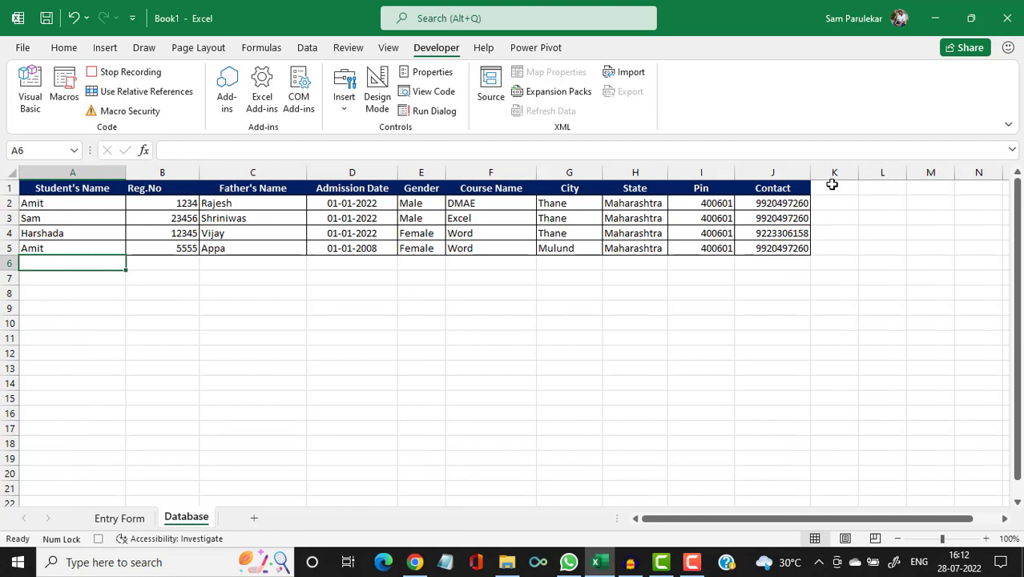
# With relative references on, move to the first empty row under the records and open Paste Special.
pyautogui.click(833, 184)
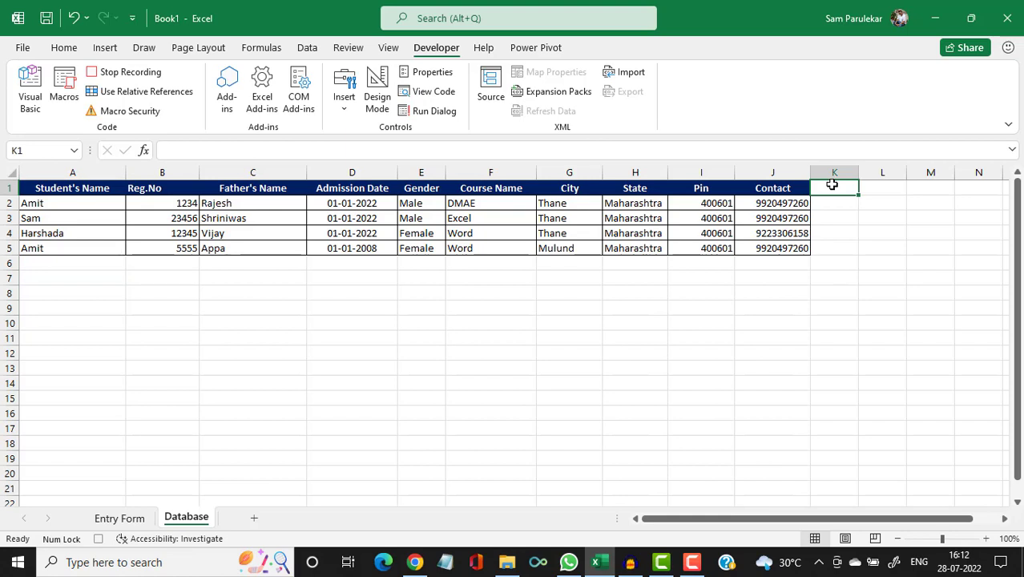
pyautogui.hotkey('ctrl', 'Down')
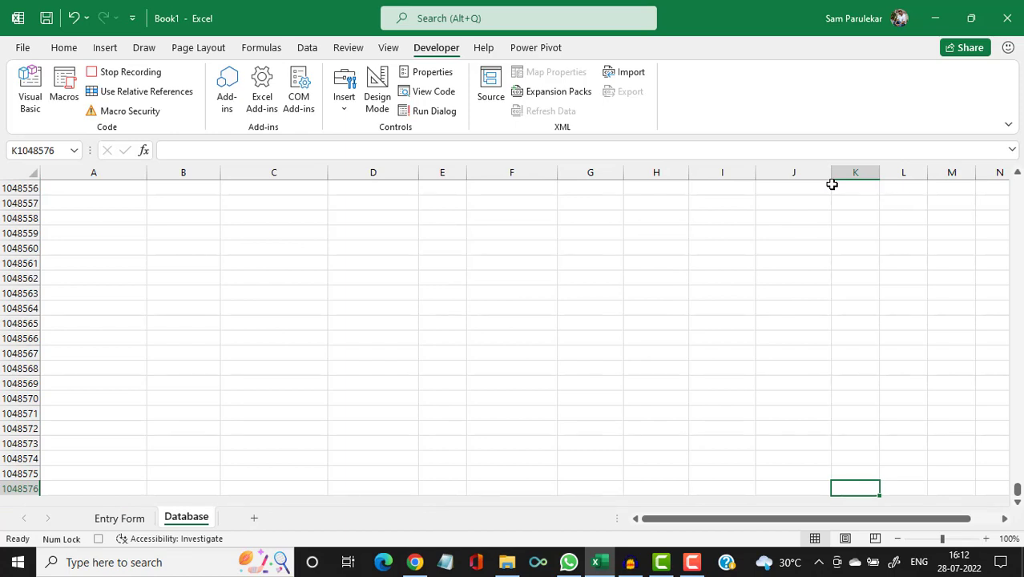
pyautogui.hotkey('ctrl', 'Left')
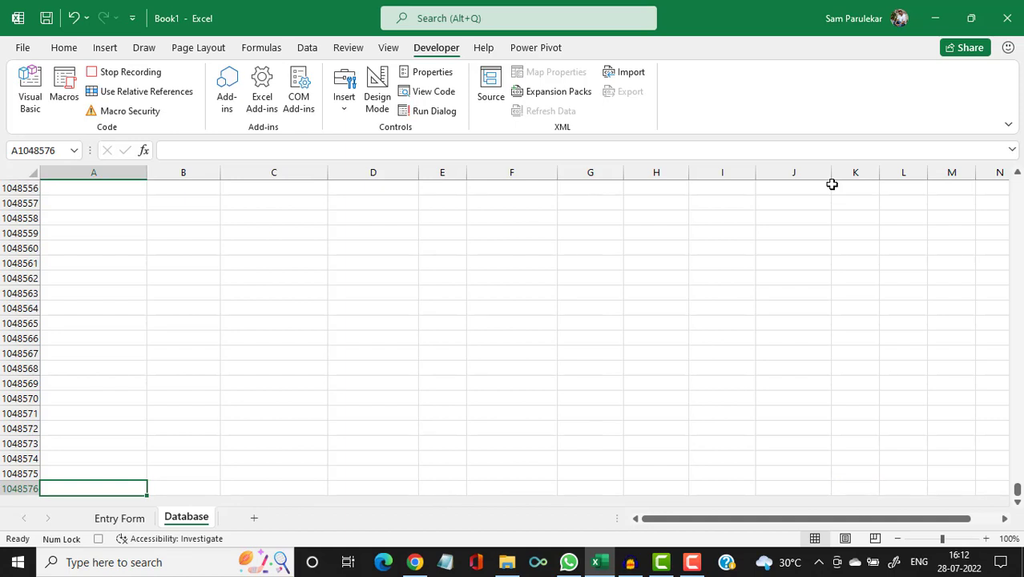
pyautogui.hotkey('ctrl', 'Up')
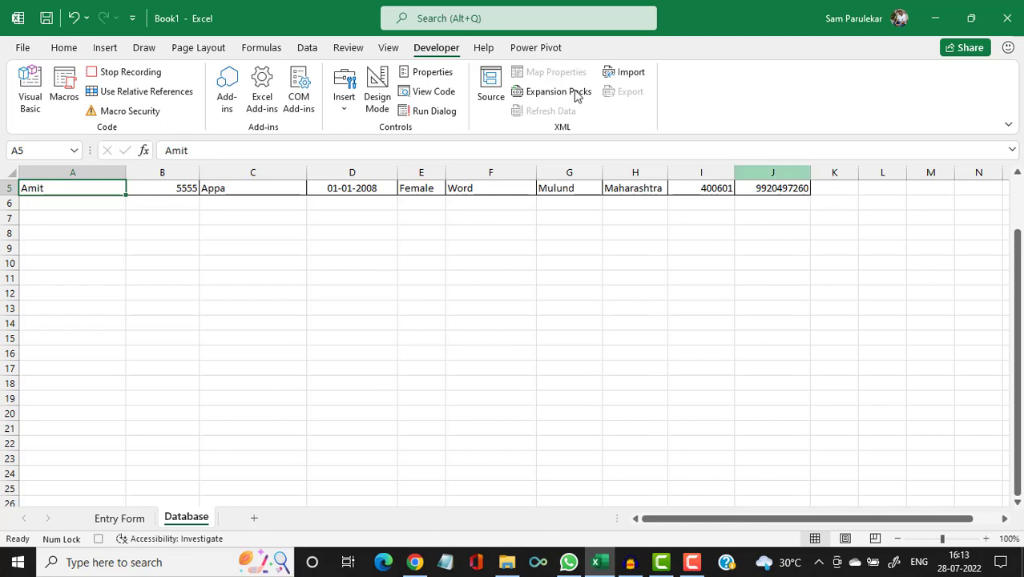
pyautogui.click(149, 93)
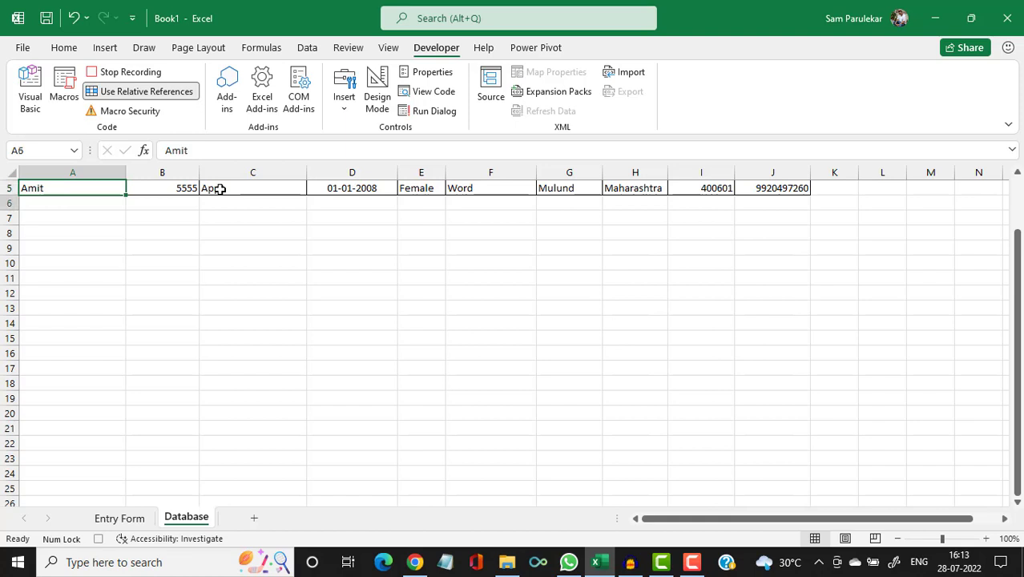
pyautogui.press('Down')
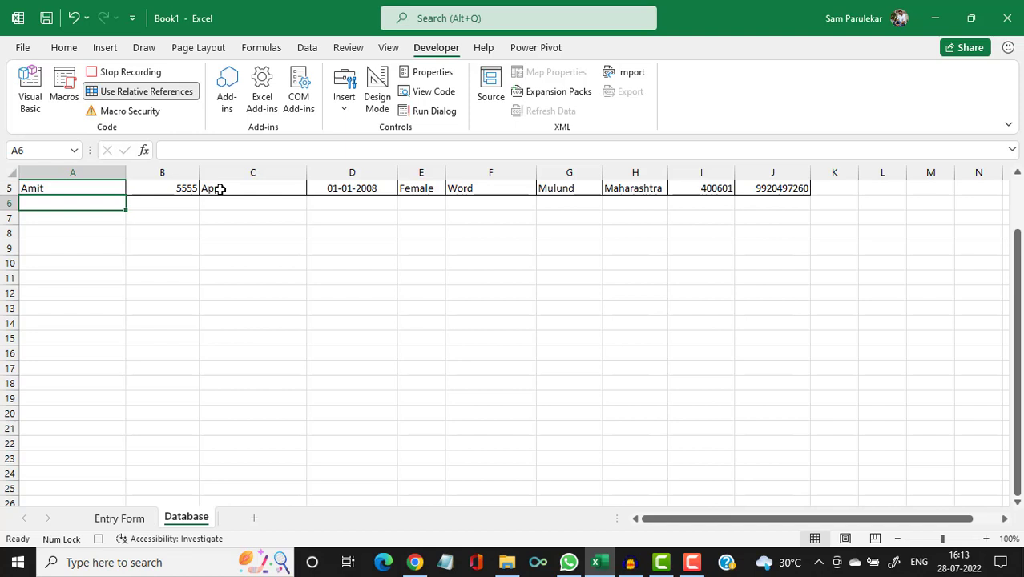
pyautogui.hotkey('ctrl', 'alt', 'v')
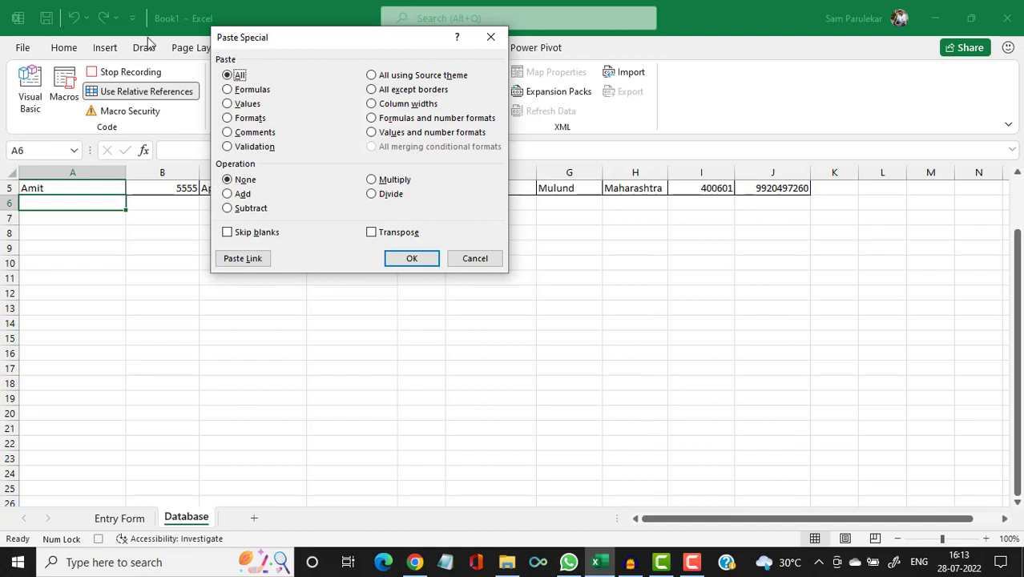
# Paste the new student's record as values into Database row 6, then switch off Use Relative References.
pyautogui.click(231, 106)
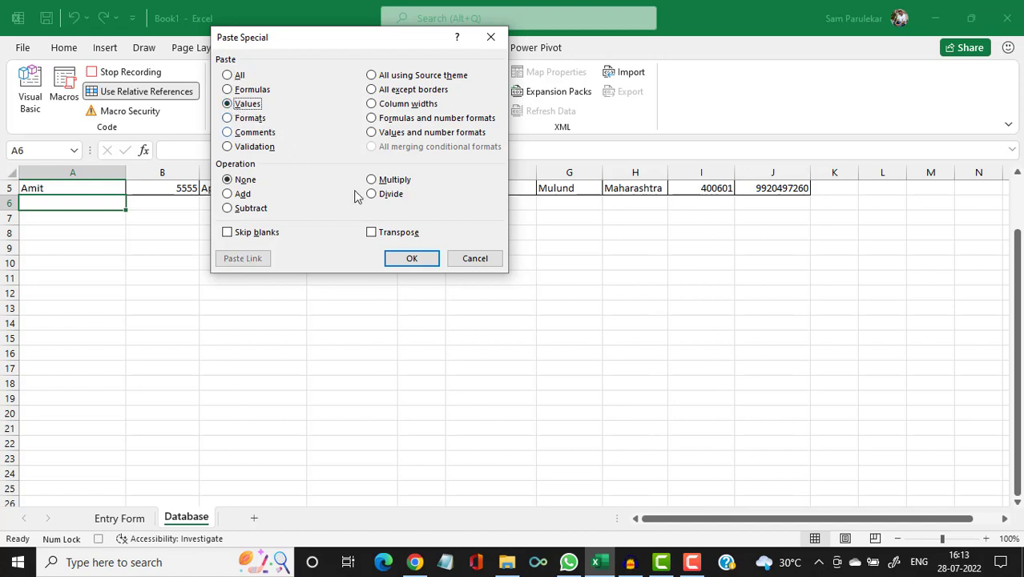
pyautogui.click(412, 258)
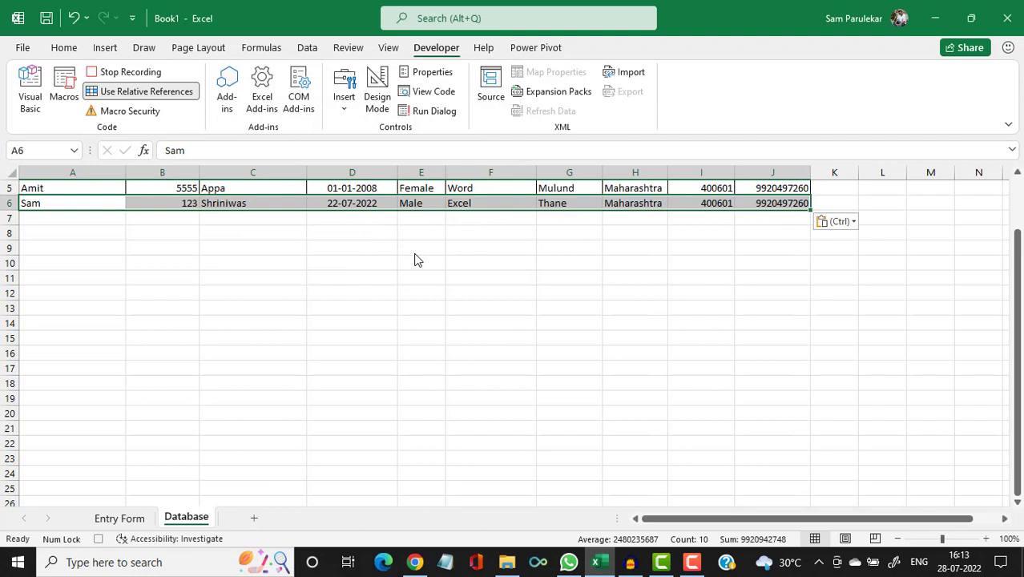
pyautogui.press('Right')
pyautogui.press('Right')
pyautogui.press('Right')
pyautogui.press('Right')
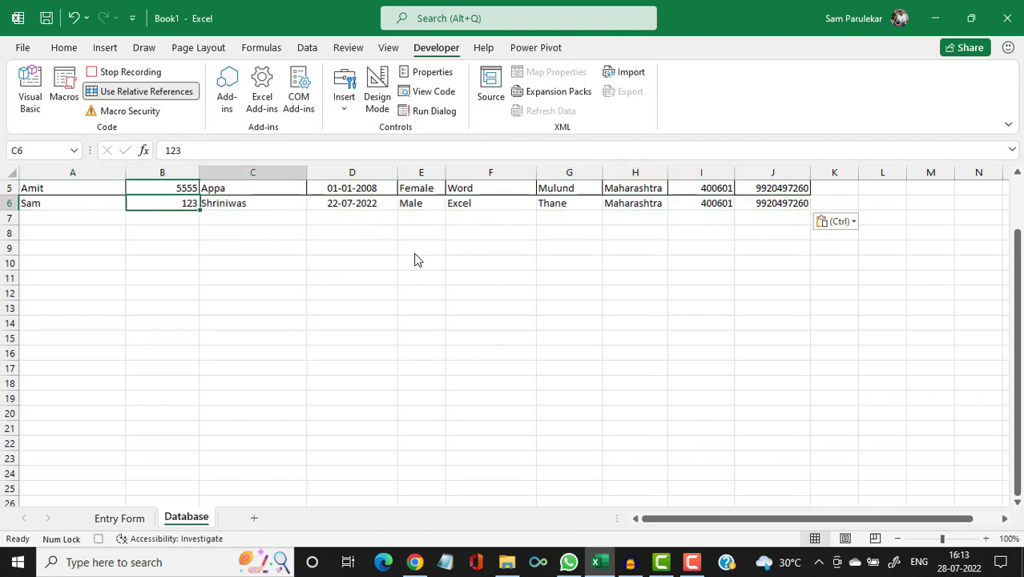
pyautogui.press('Right')
pyautogui.press('Right')
pyautogui.press('Right')
pyautogui.press('Right')
pyautogui.press('Right')
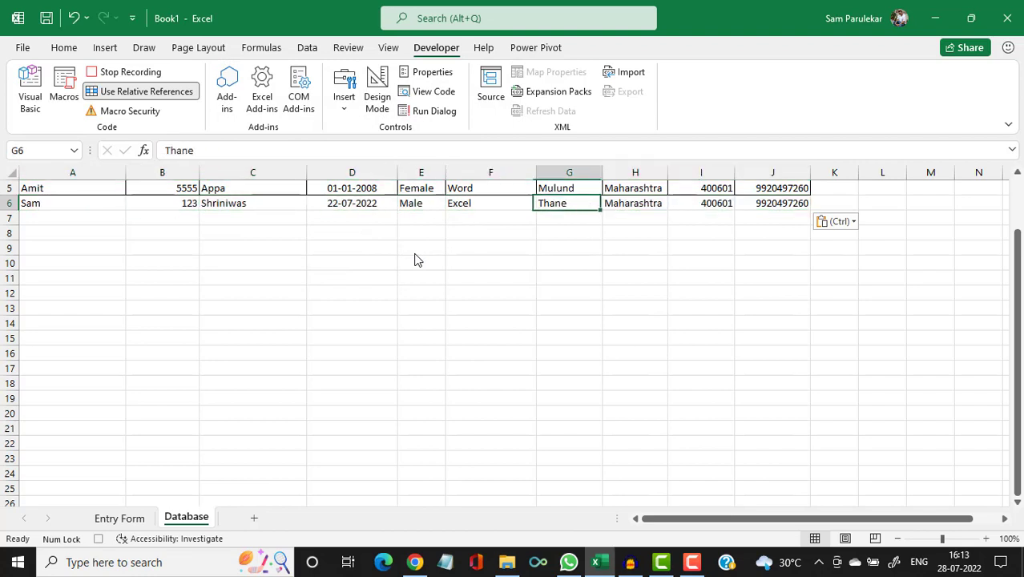
pyautogui.press('Right')
pyautogui.press('Right')
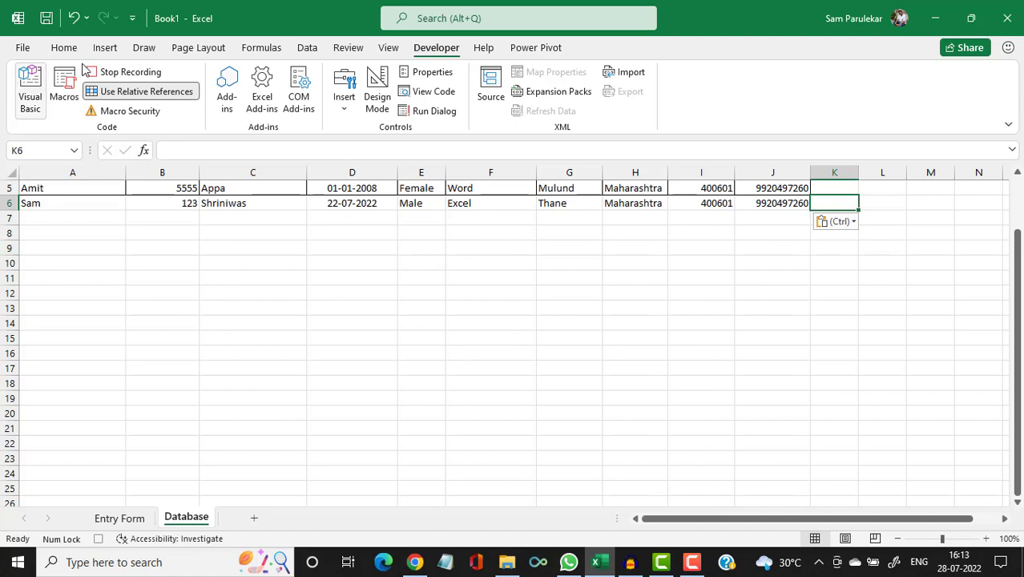
pyautogui.click(143, 94)
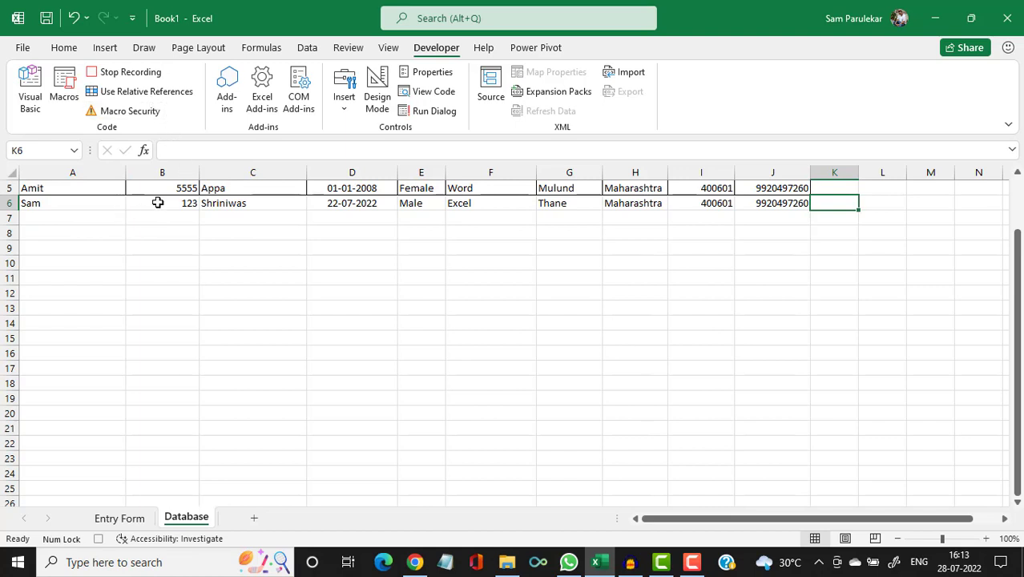
# On the Entry Form, clear Student's Name, Father's Name, City, State, Pin and Contact.
pyautogui.click(134, 519)
pyautogui.scroll(6, 295, 362)
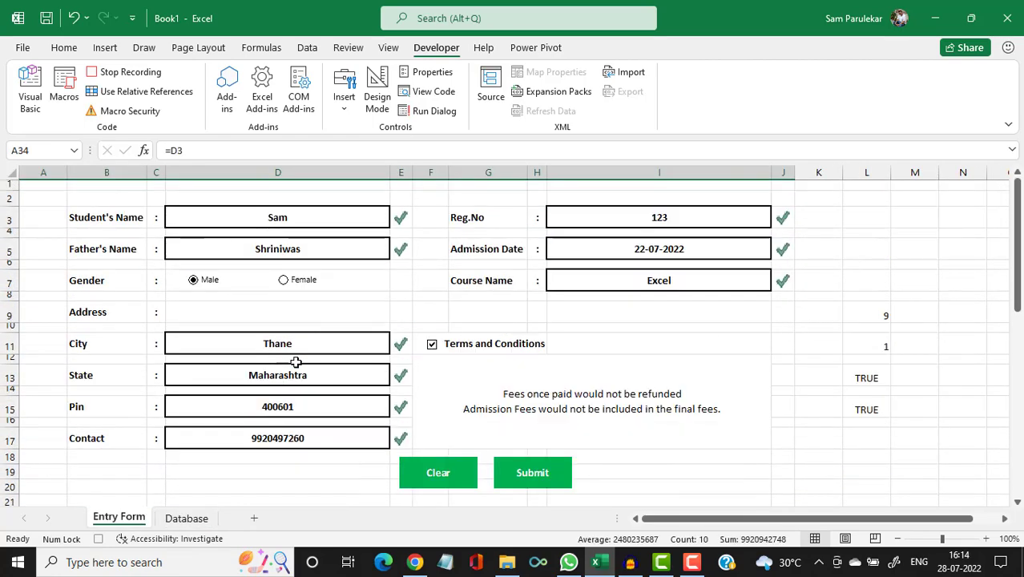
pyautogui.click(331, 213)
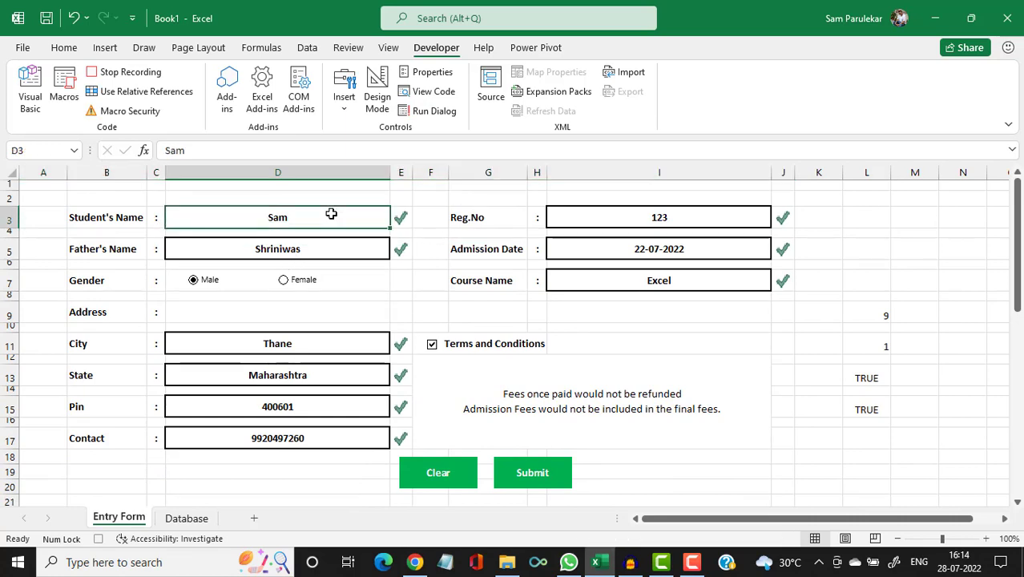
pyautogui.press('Delete')
pyautogui.click(326, 248)
pyautogui.press('Delete')
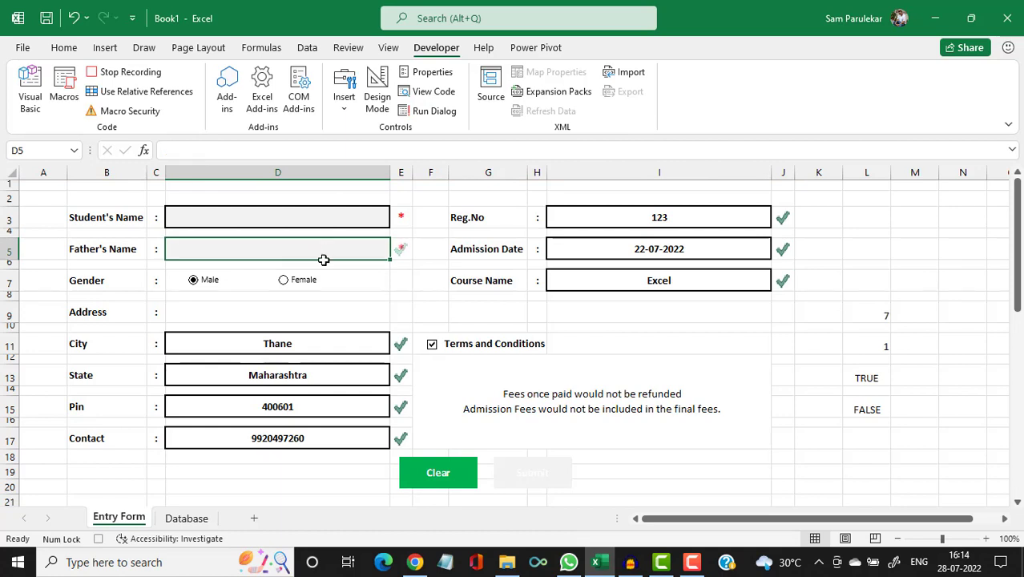
pyautogui.click(298, 341)
pyautogui.press('Delete')
pyautogui.click(307, 376)
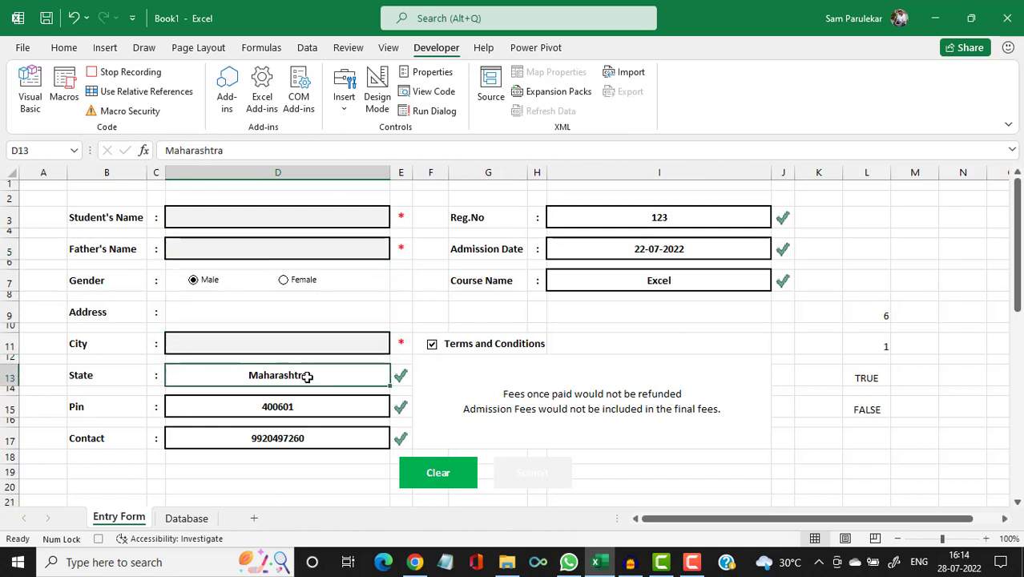
pyautogui.press('Delete')
pyautogui.click(304, 403)
pyautogui.press('Delete')
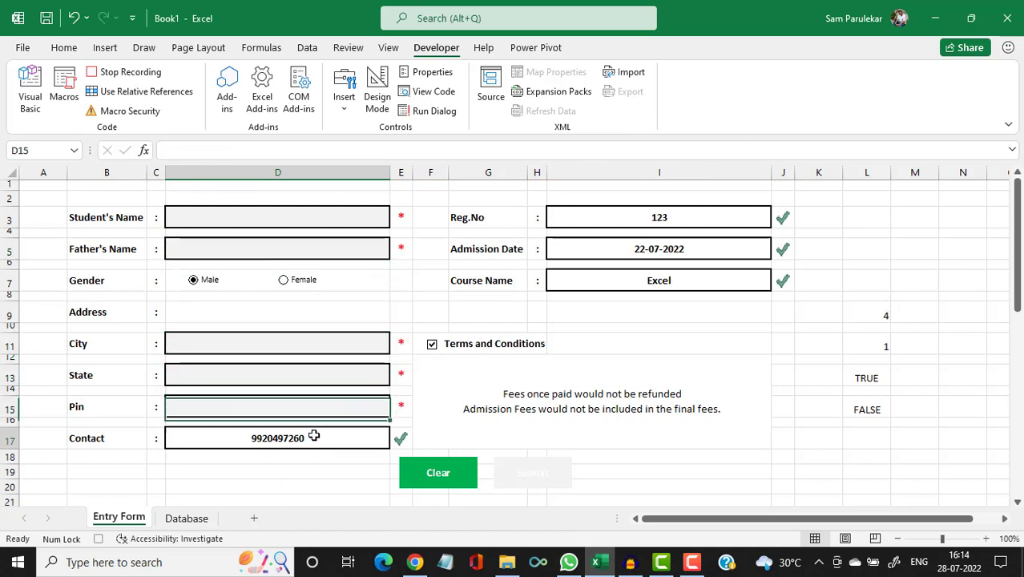
pyautogui.click(314, 435)
pyautogui.press('Delete')
# Clear the Reg.No and Course Name fields and untick Terms and Conditions.
pyautogui.click(596, 220)
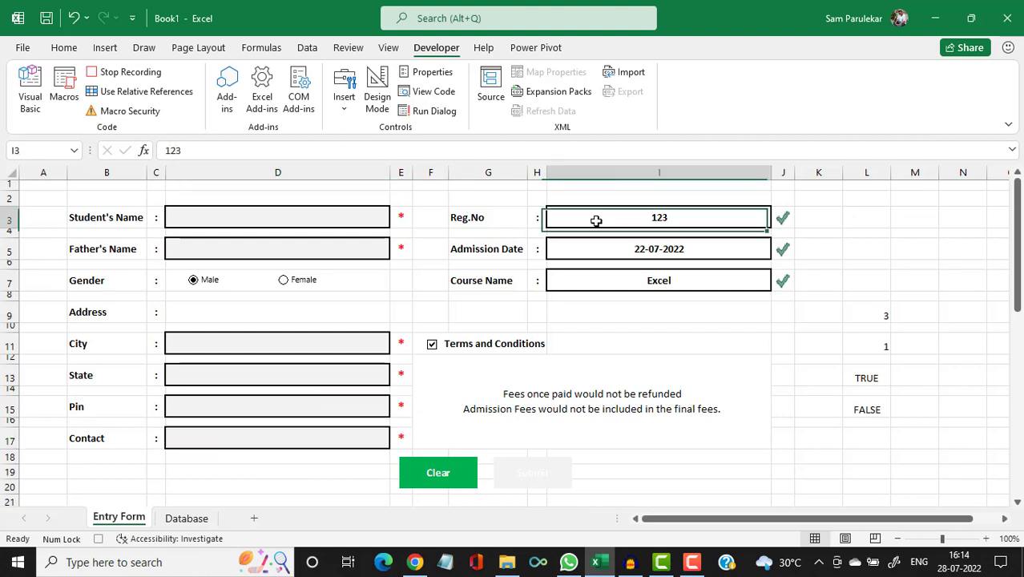
pyautogui.press('Delete')
pyautogui.press('Delete')
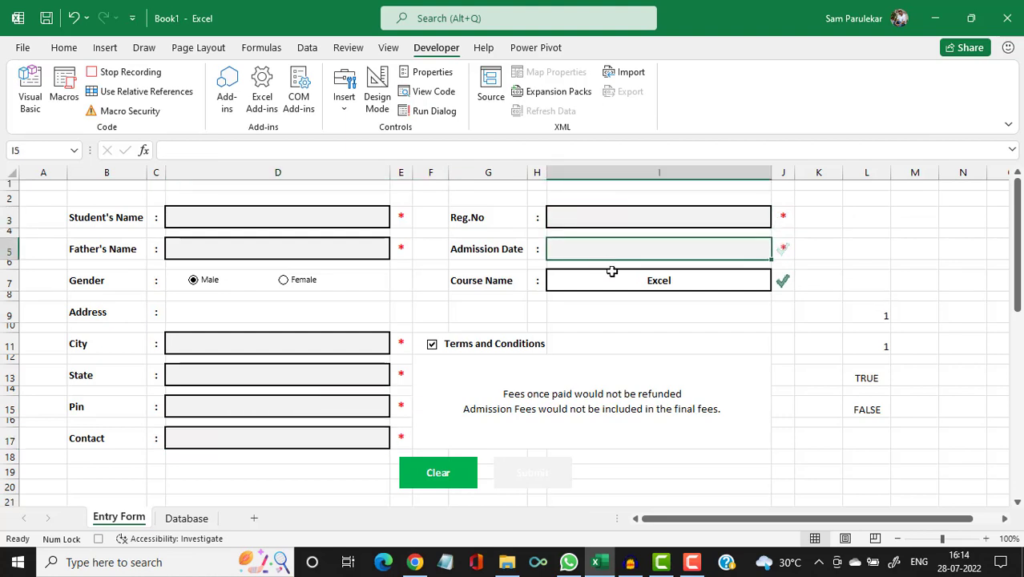
pyautogui.click(613, 276)
pyautogui.press('Delete')
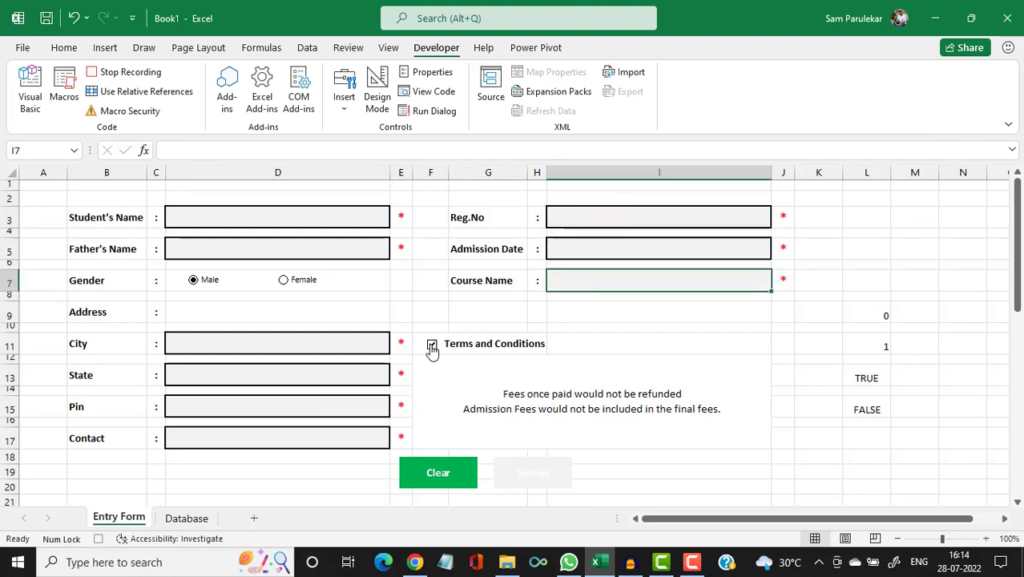
pyautogui.click(431, 346)
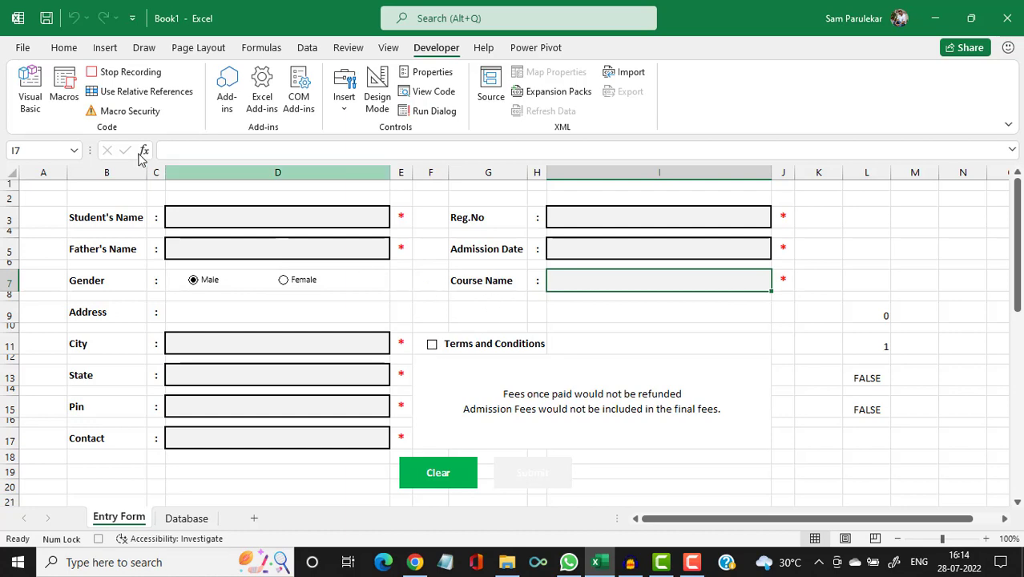
# Stop the macro recording and select the Student's Name cell for a new entry.
pyautogui.click(128, 72)
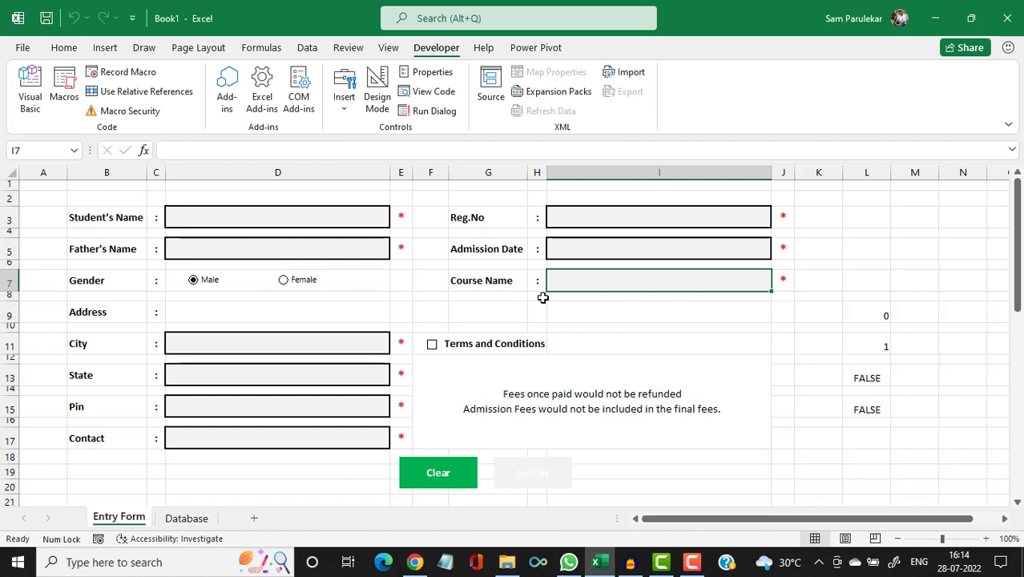
pyautogui.click(260, 223)
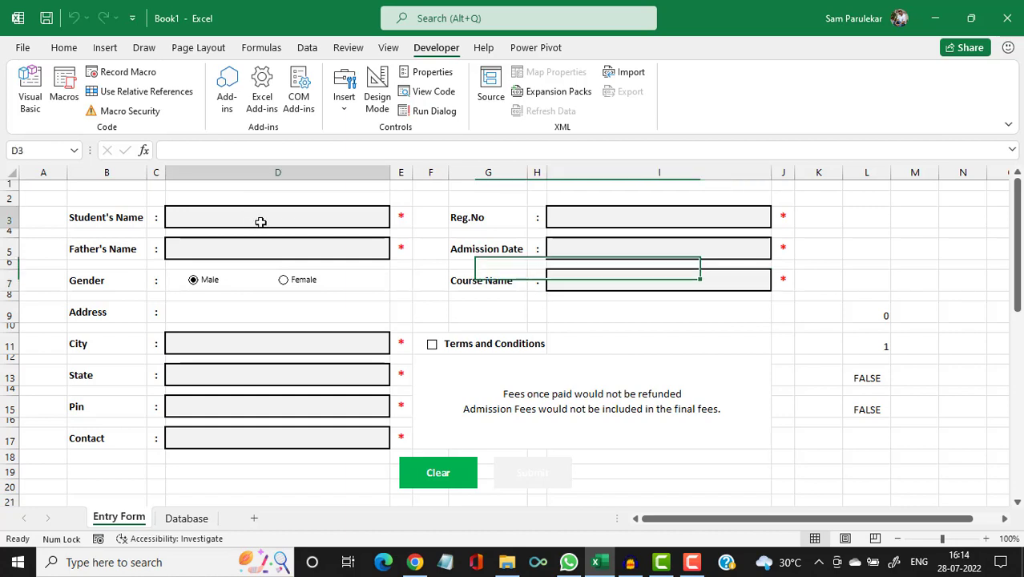
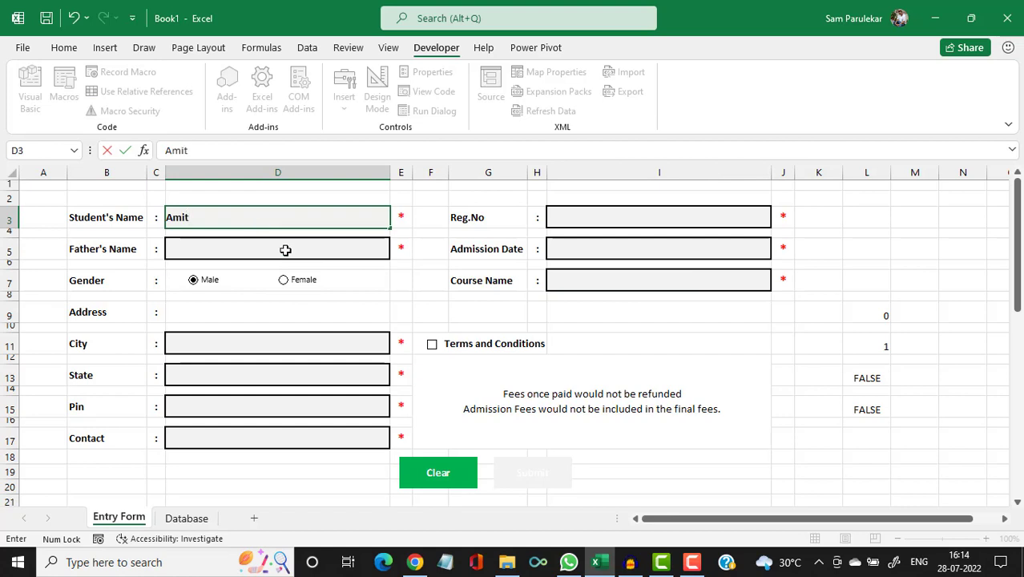
# Enter the student's name, father's name, city, state, pin code and contact number.
pyautogui.click(286, 249)
pyautogui.write('La')
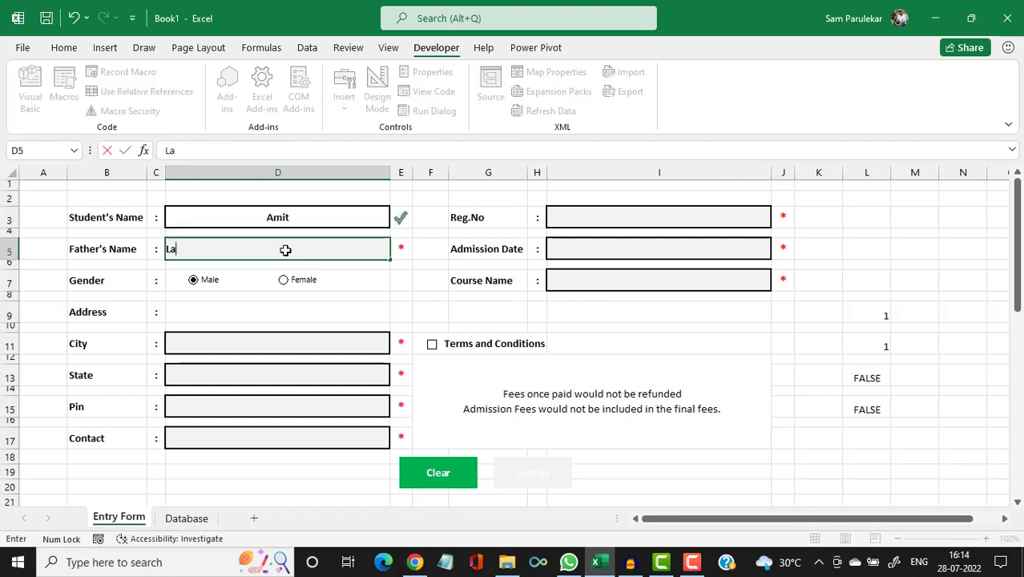
pyautogui.write('keshri')
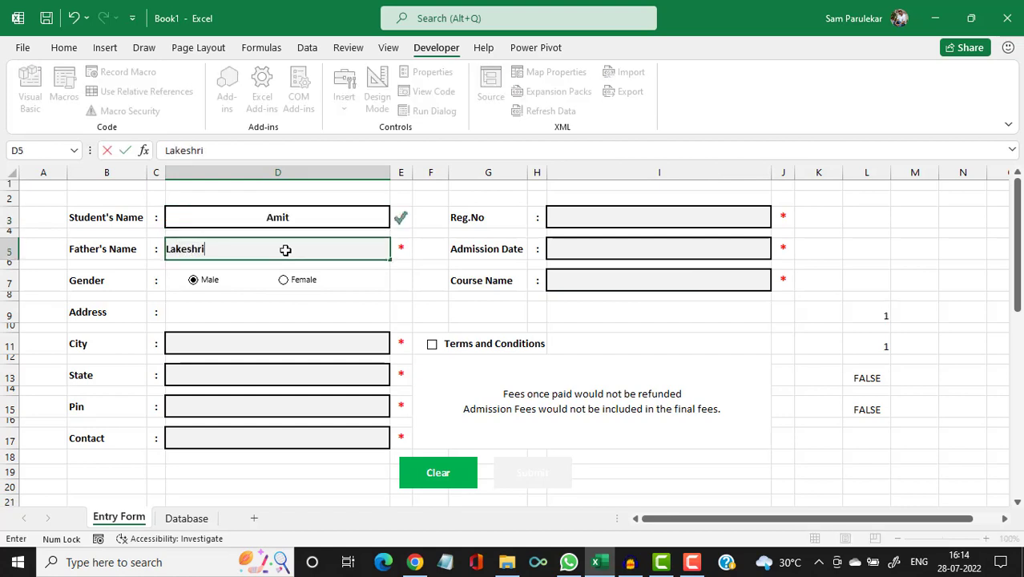
pyautogui.click(258, 337)
pyautogui.write('M')
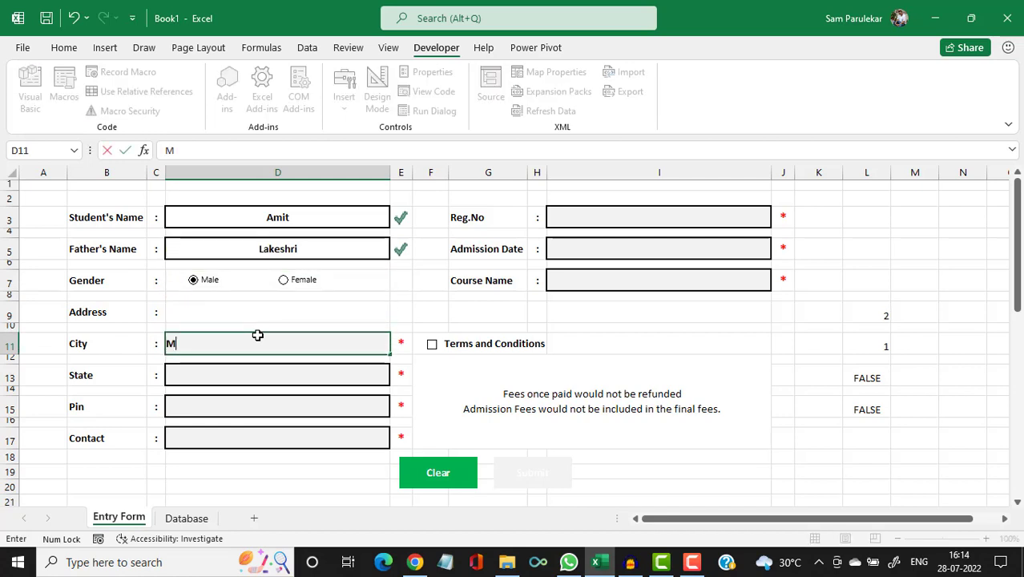
pyautogui.write('ulund')
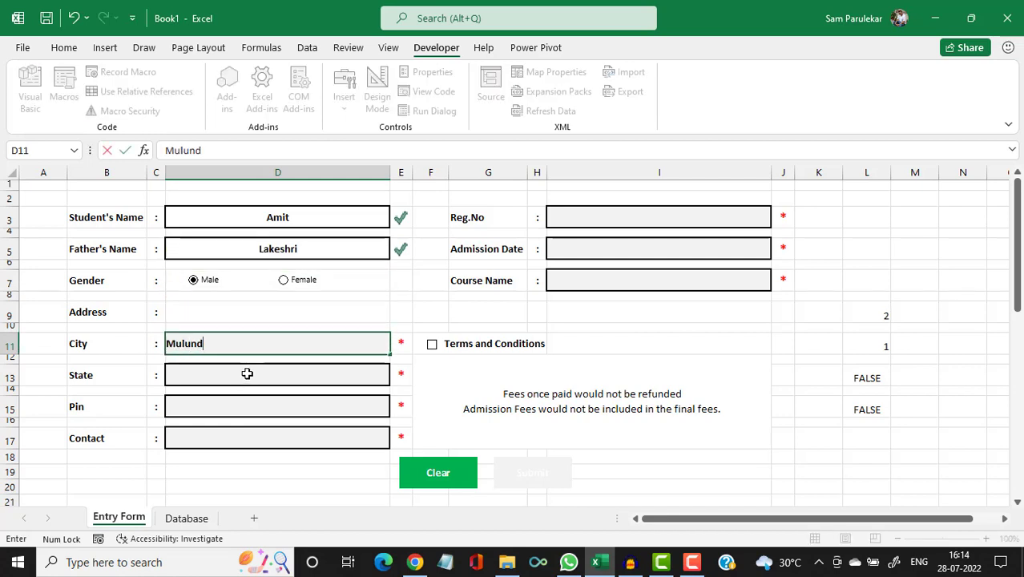
pyautogui.click(247, 373)
pyautogui.write('Maha')
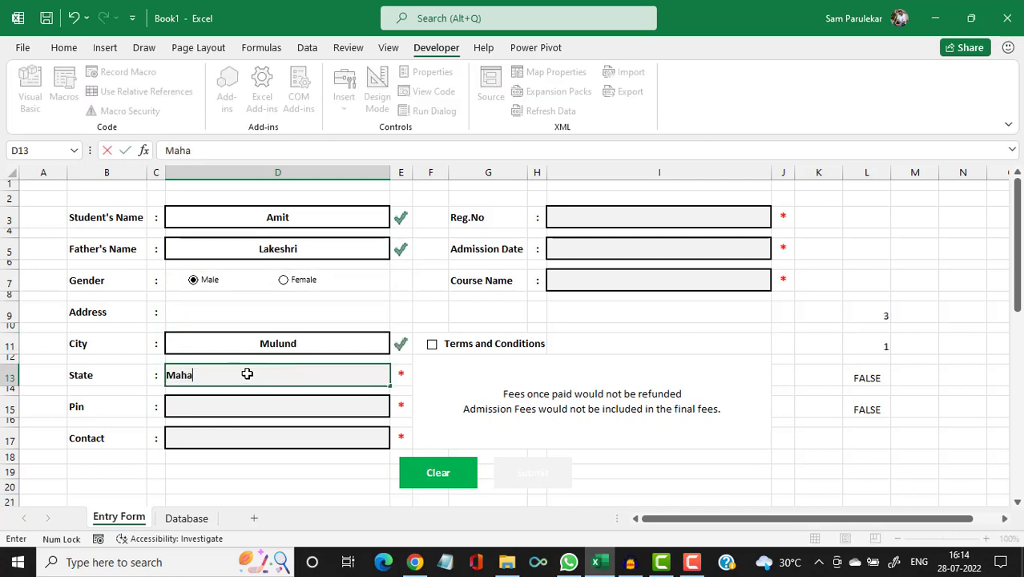
pyautogui.write('rashtra')
pyautogui.click(253, 400)
pyautogui.write('4')
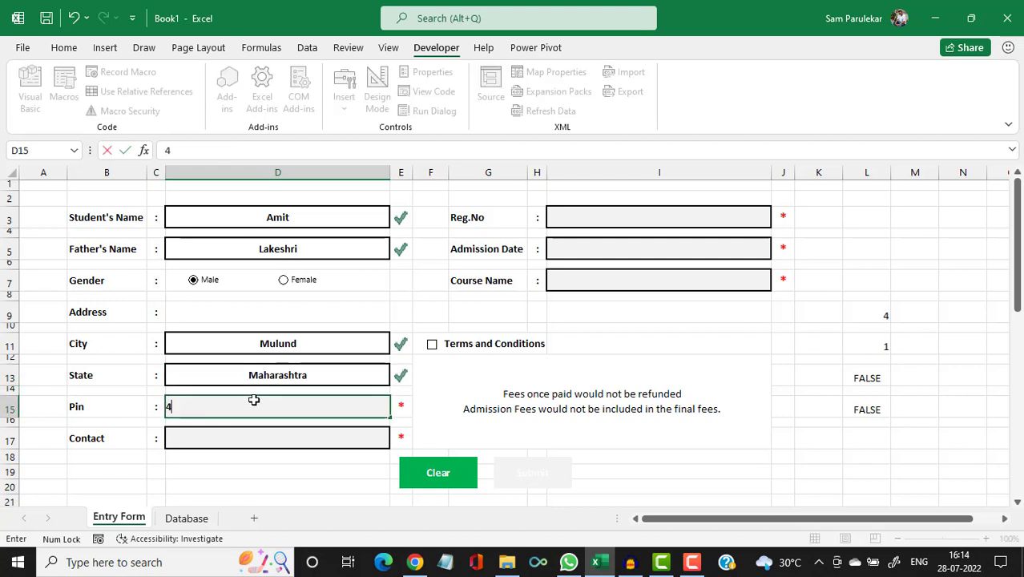
pyautogui.write('00601')
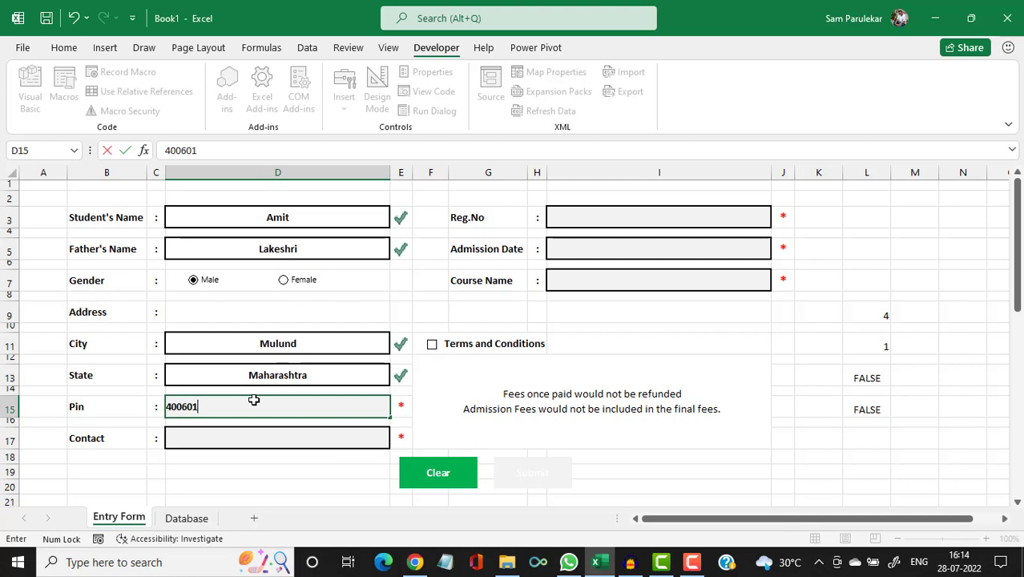
pyautogui.press('Return')
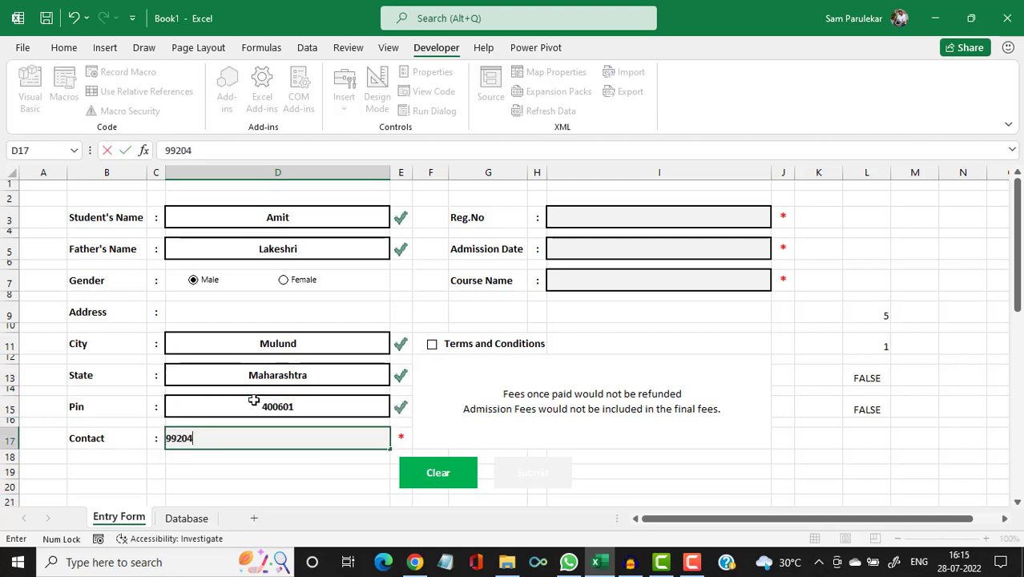
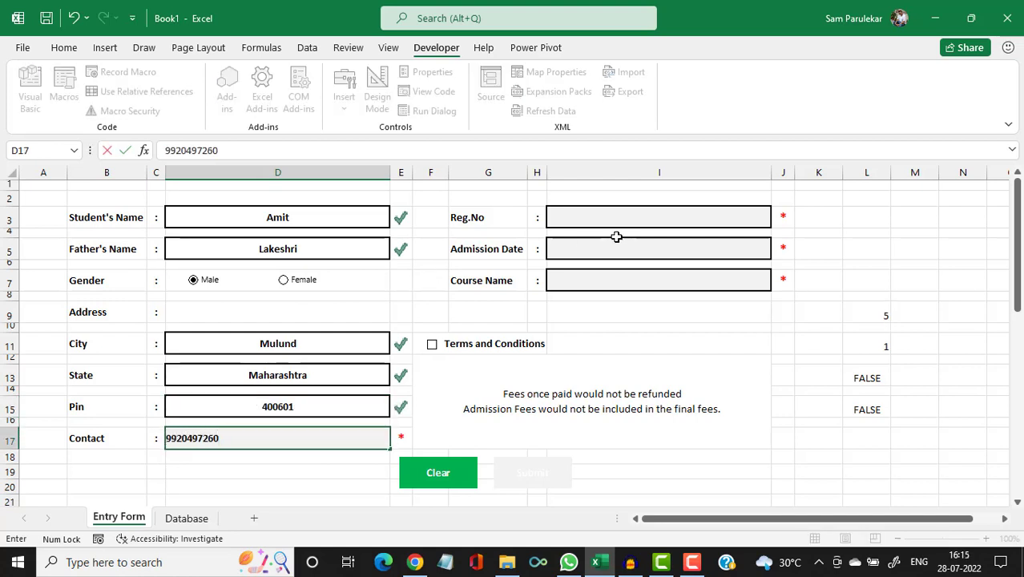
# Enter Reg.No 222, admission date 23/07/2022 in the correct cell, and course Excel.
pyautogui.click(633, 218)
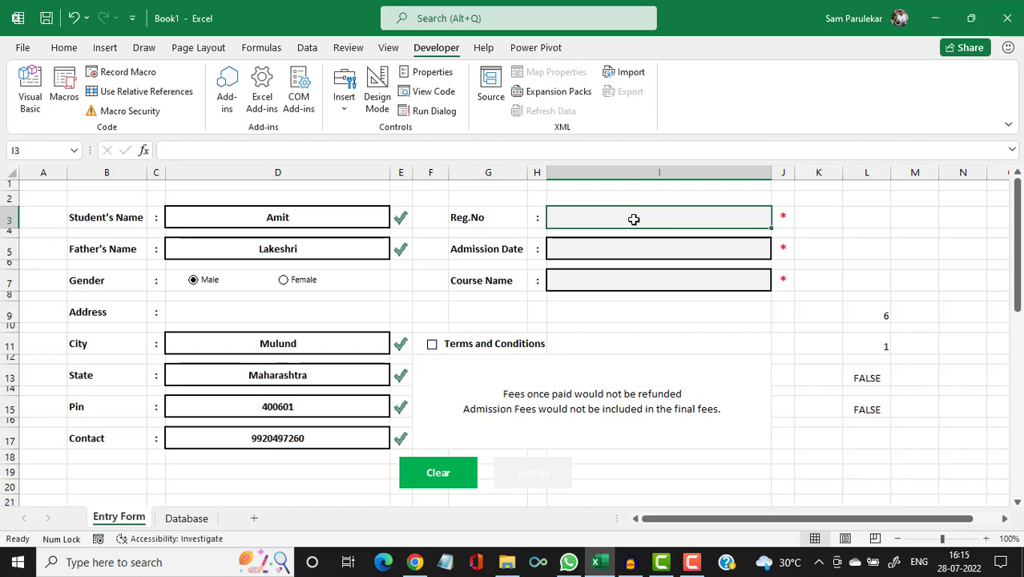
pyautogui.write('222')
pyautogui.press('Return')
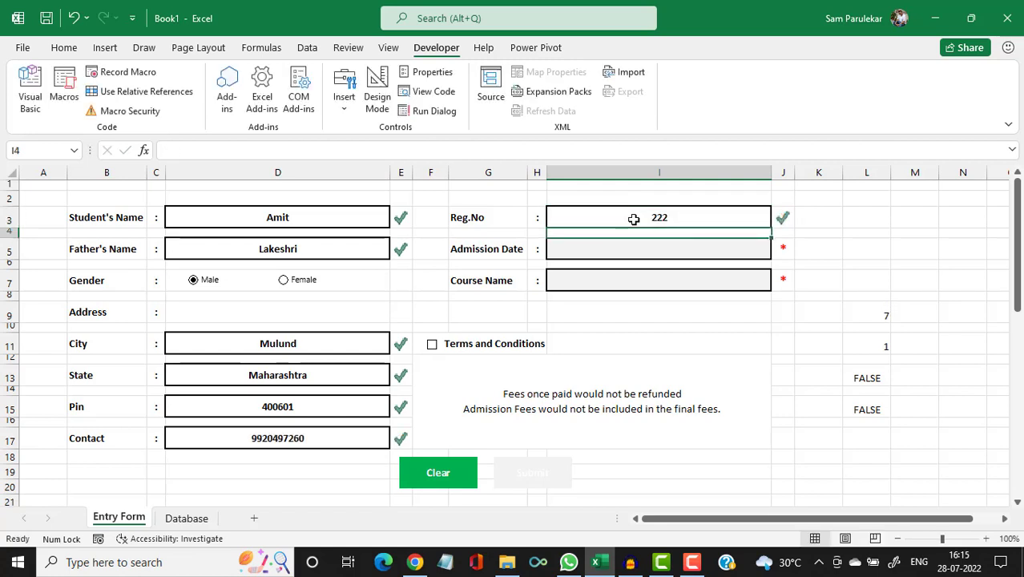
pyautogui.write('23/07')
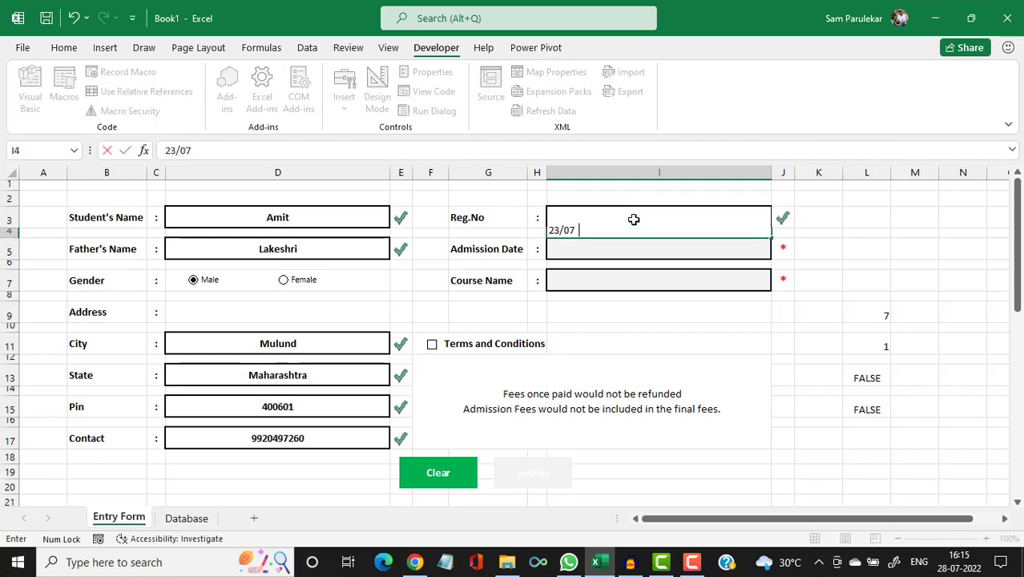
pyautogui.write('/2022')
pyautogui.press('Return')
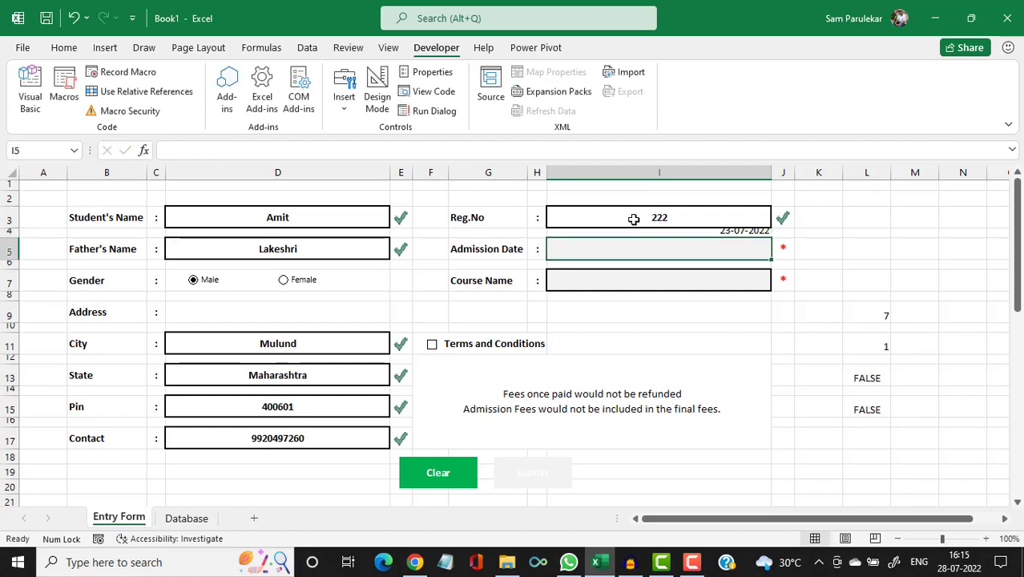
pyautogui.press('Up')
pyautogui.press('Delete')
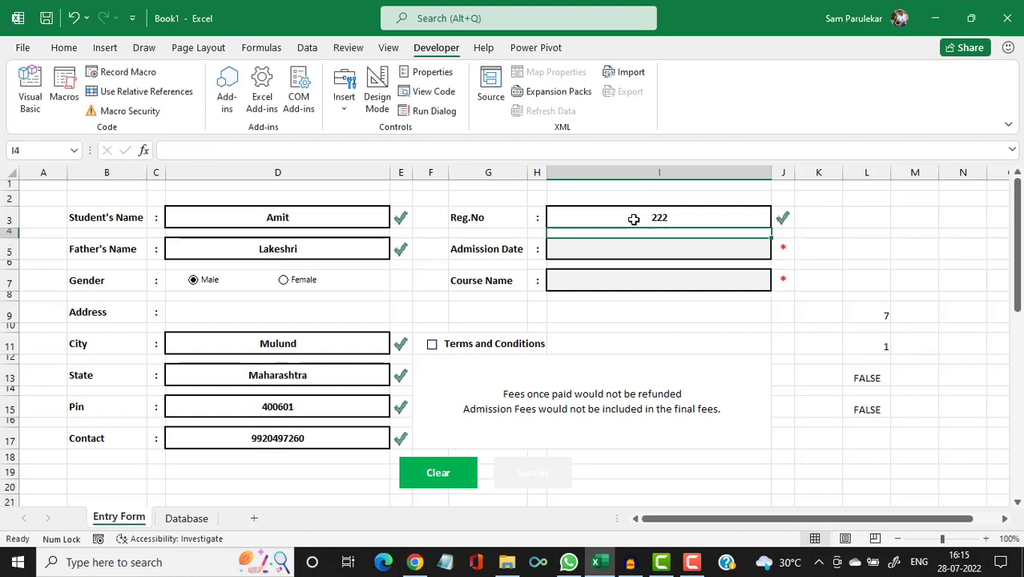
pyautogui.press('Down')
pyautogui.write('23')
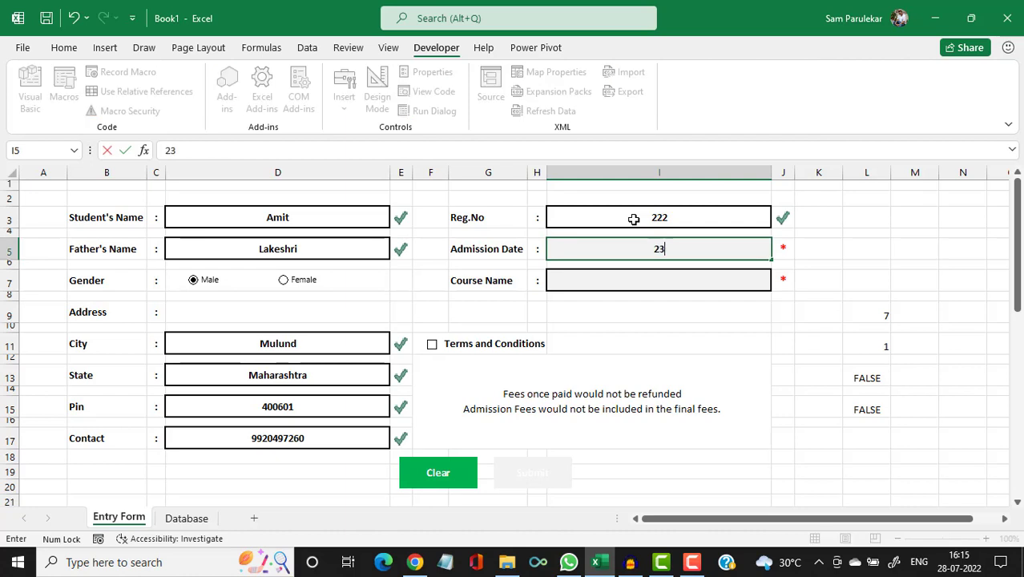
pyautogui.write('/07/2022')
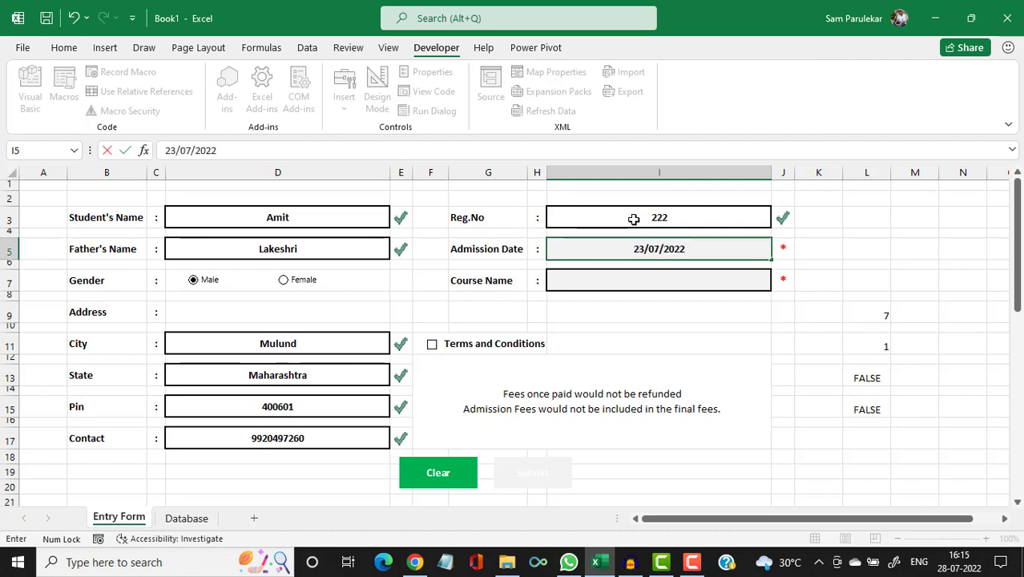
pyautogui.press('Return')
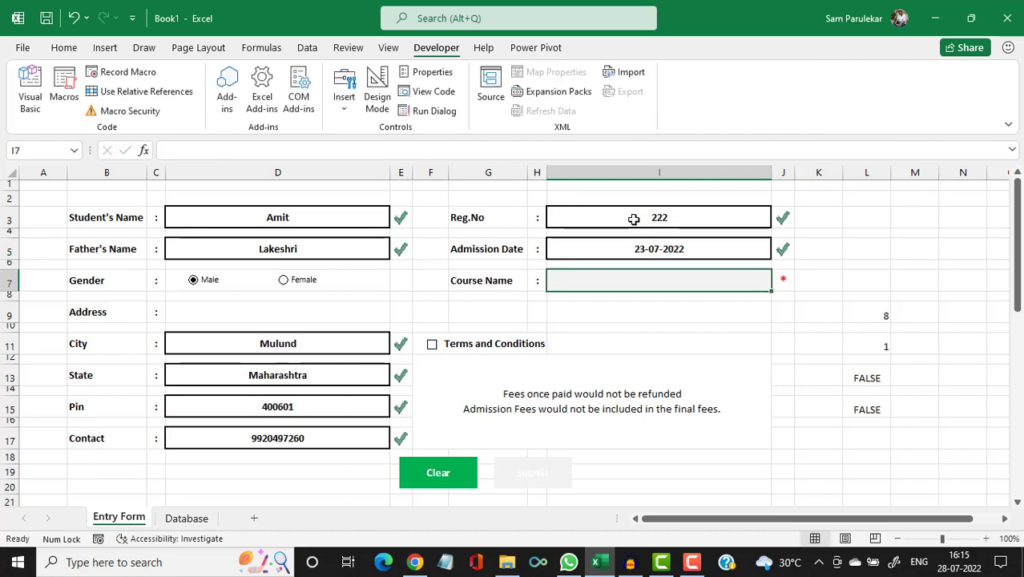
pyautogui.write('Excel')
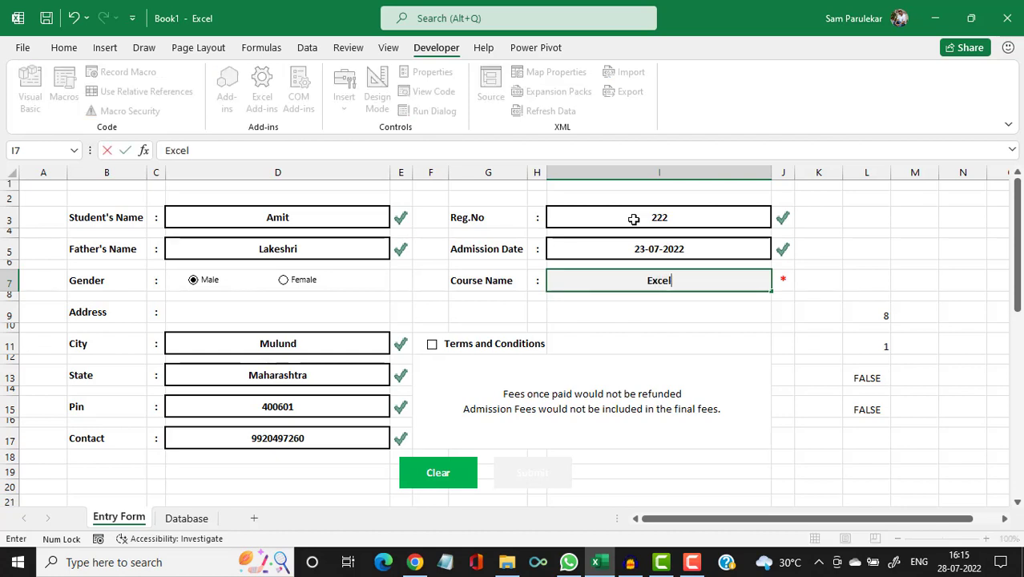
pyautogui.press('Return')
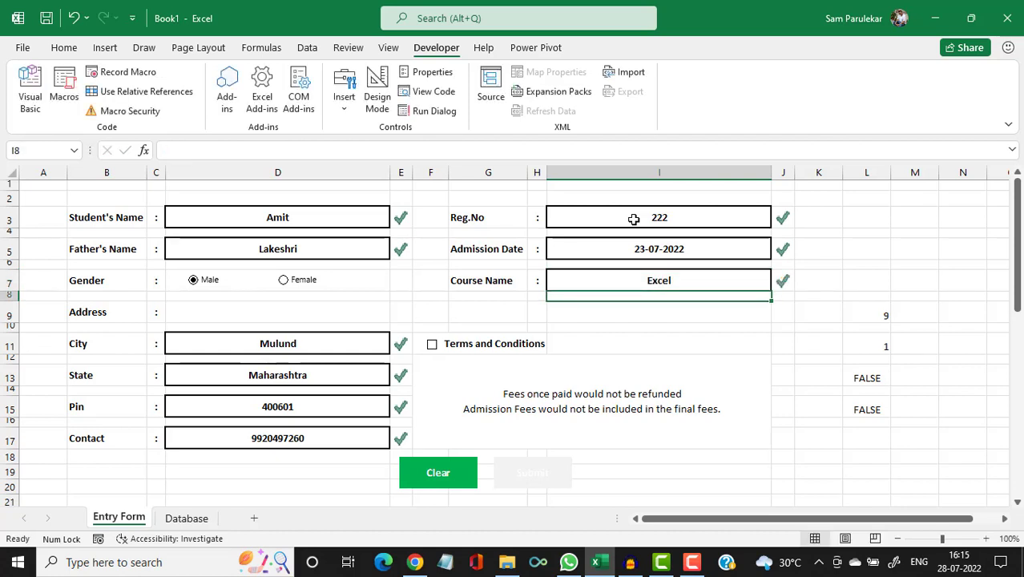
pyautogui.press('Down')
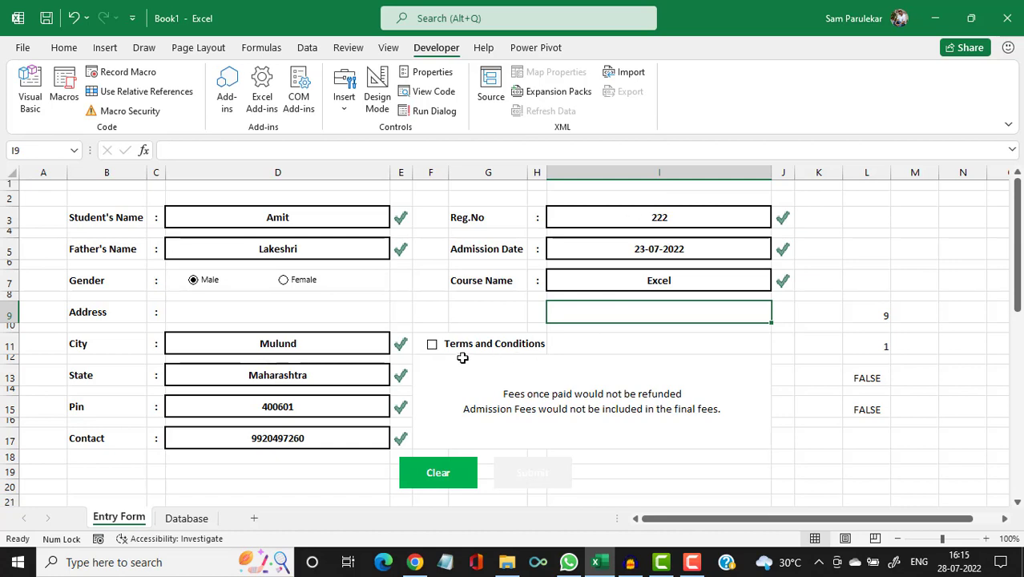
# Tick Terms and Conditions and run Macro1 to submit and clear the entry.
pyautogui.click(433, 346)
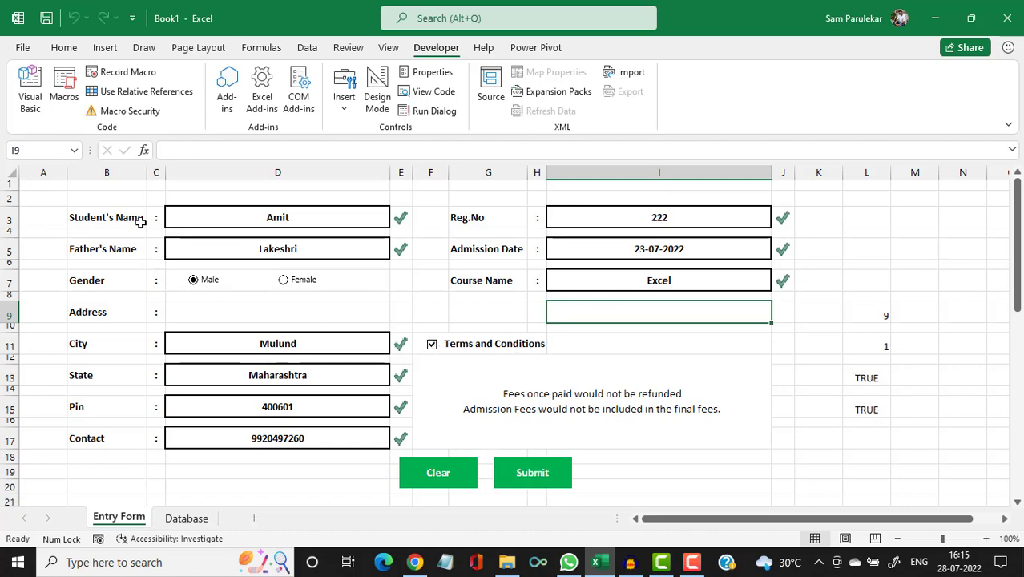
pyautogui.click(63, 88)
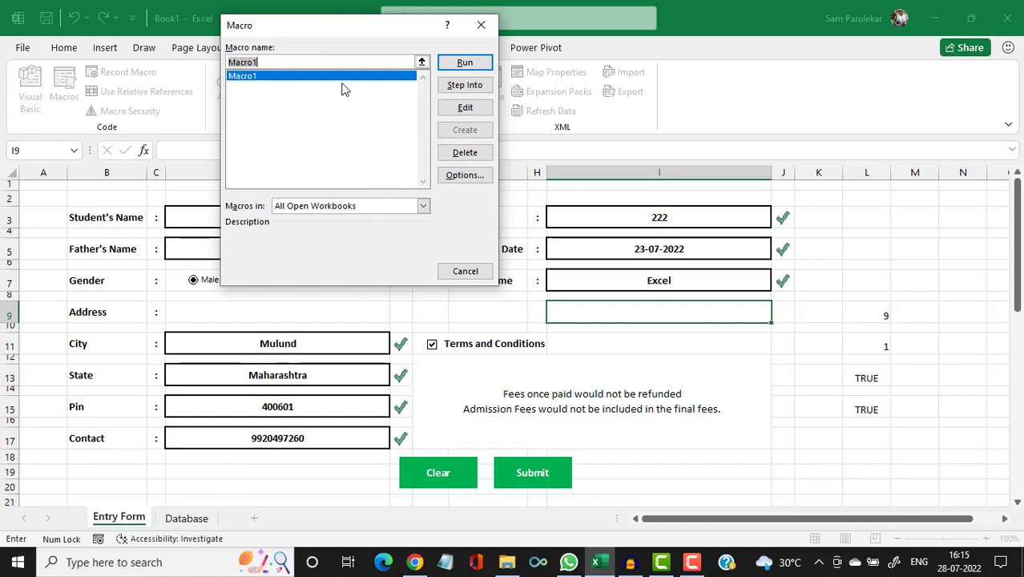
pyautogui.moveTo(389, 28); pyautogui.dragTo(567, 64)
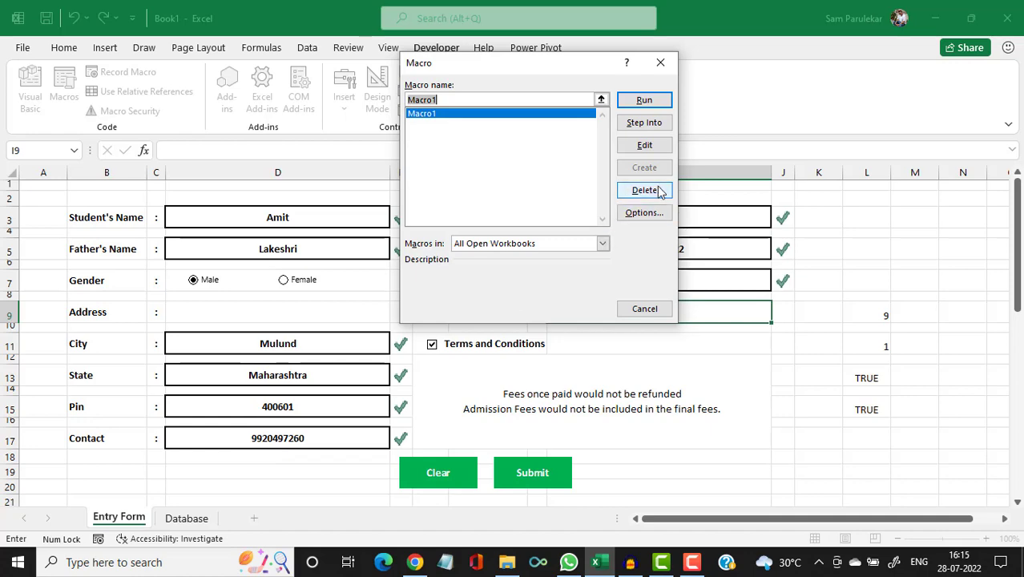
pyautogui.click(644, 101)
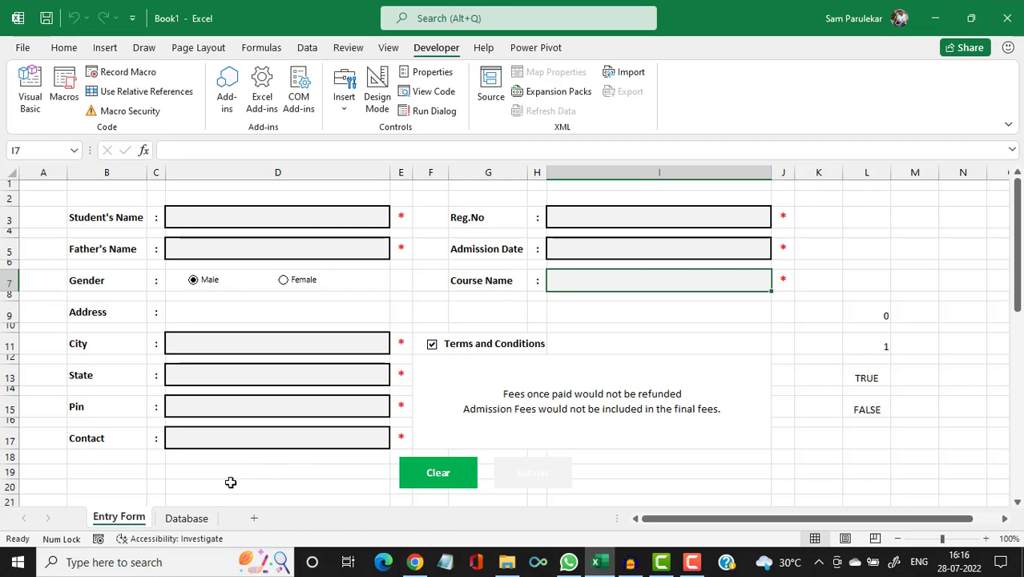
pyautogui.click(184, 519)
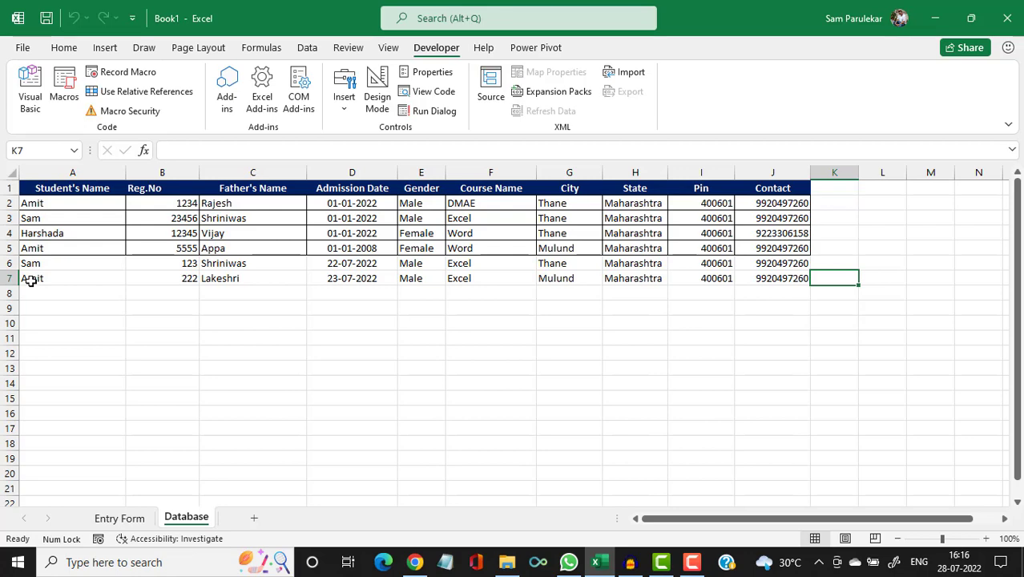
pyautogui.click(112, 519)
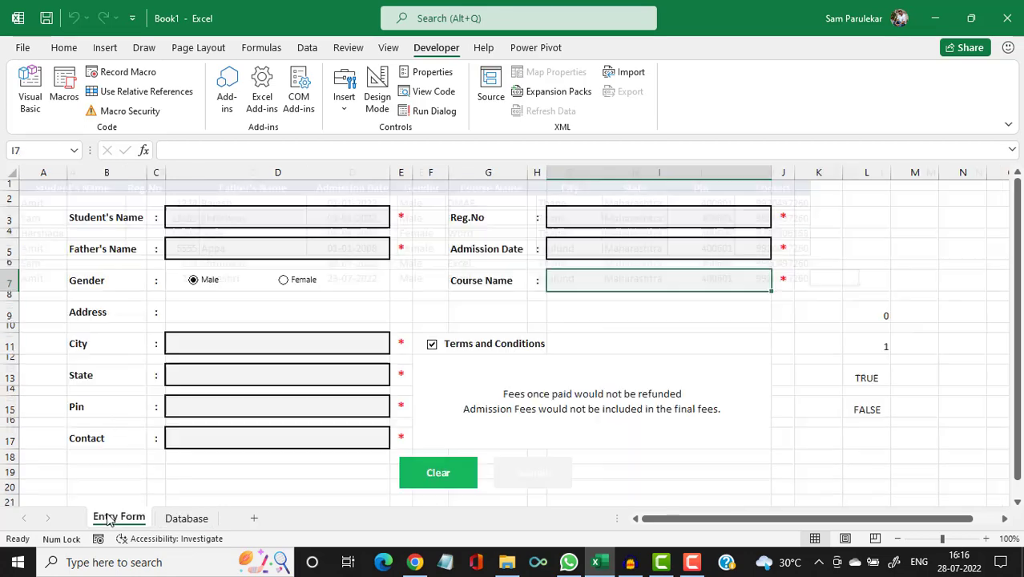
# Enter the student's name, father's name, city, state and pin code.
pyautogui.click(183, 221)
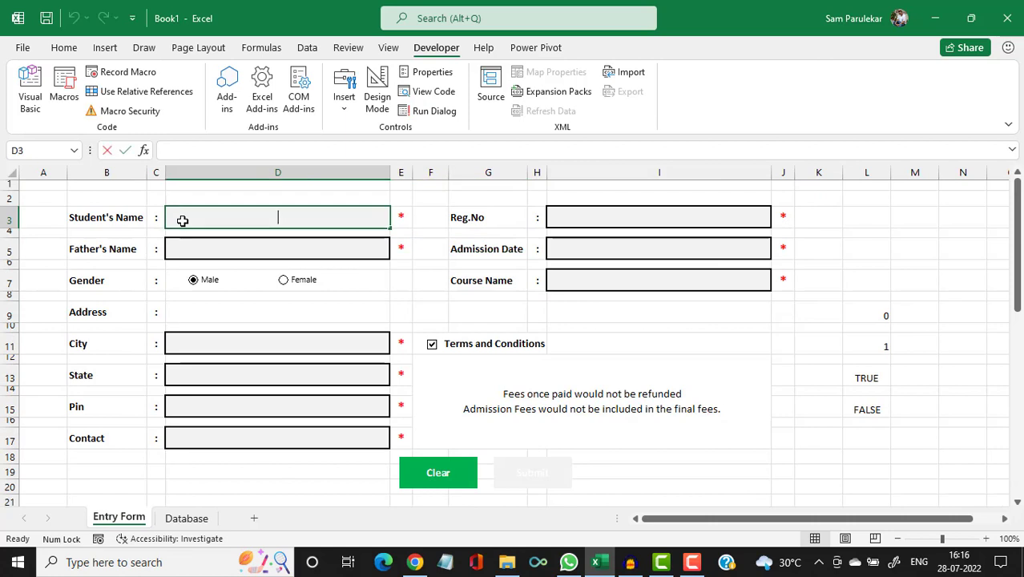
pyautogui.write('Carl')
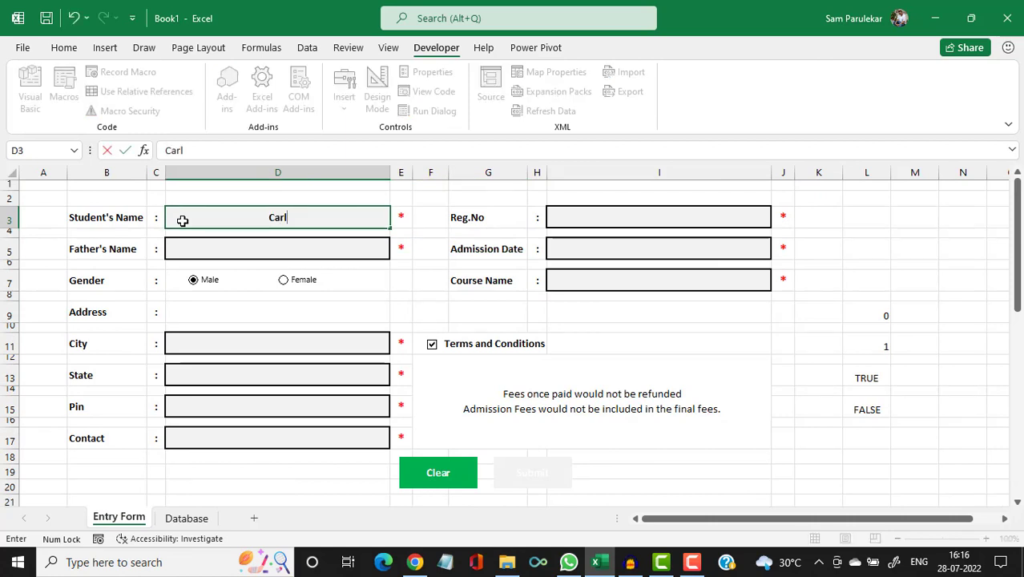
pyautogui.press('Return')
pyautogui.press('Return')
pyautogui.write('Fali')
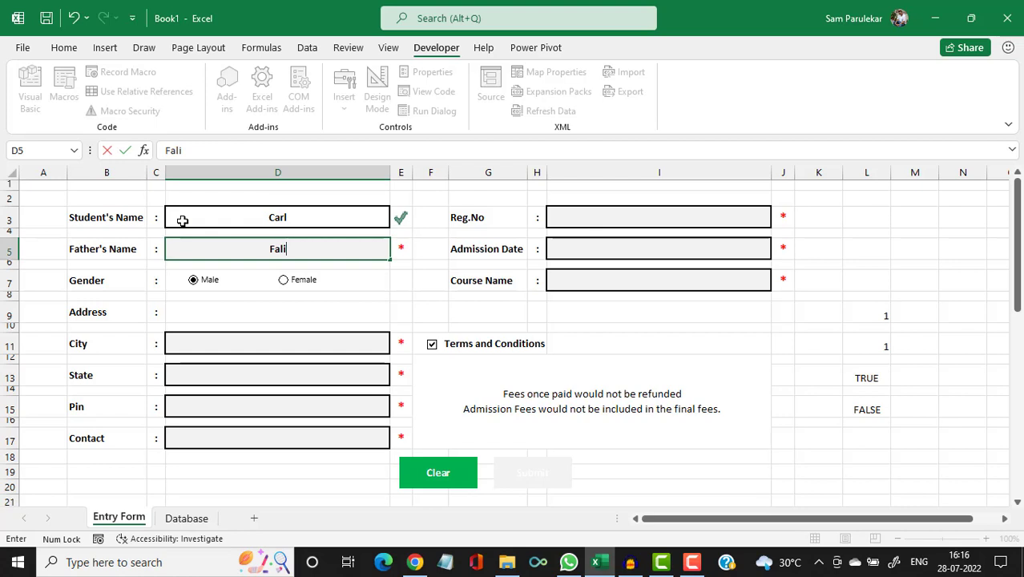
pyautogui.press('Return')
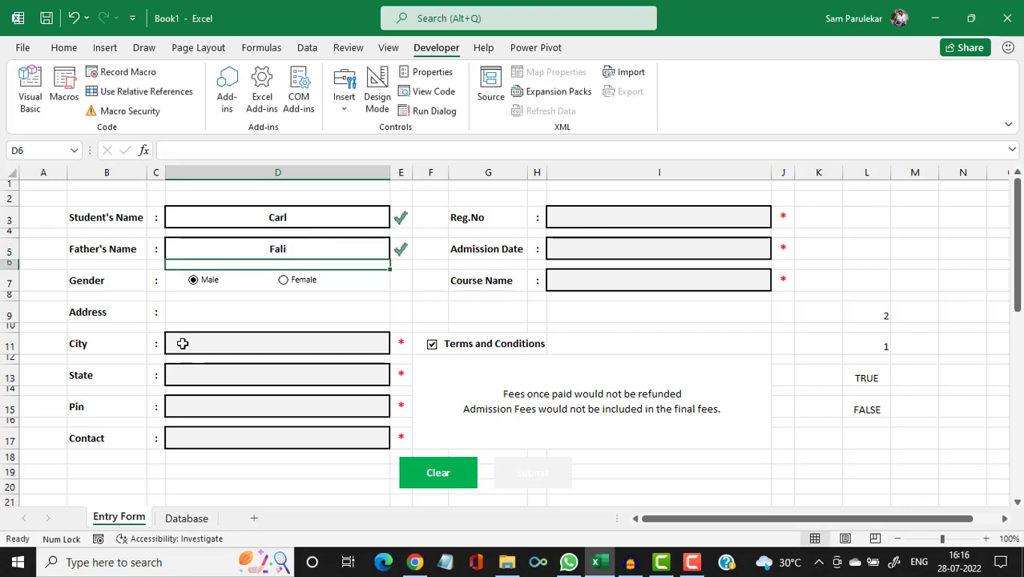
pyautogui.press('Return')
pyautogui.press('Return')
pyautogui.write('Thane')
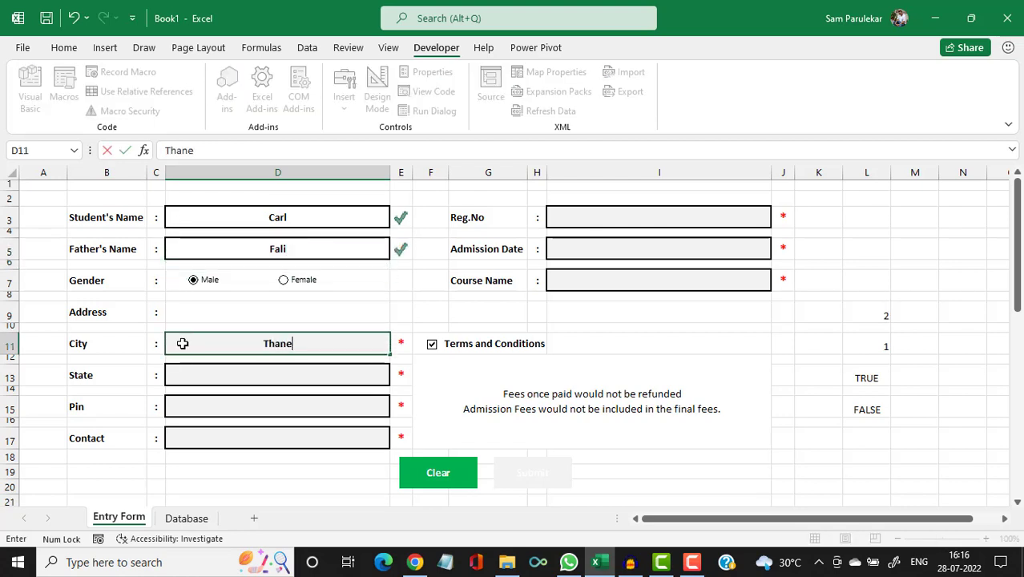
pyautogui.click(247, 370)
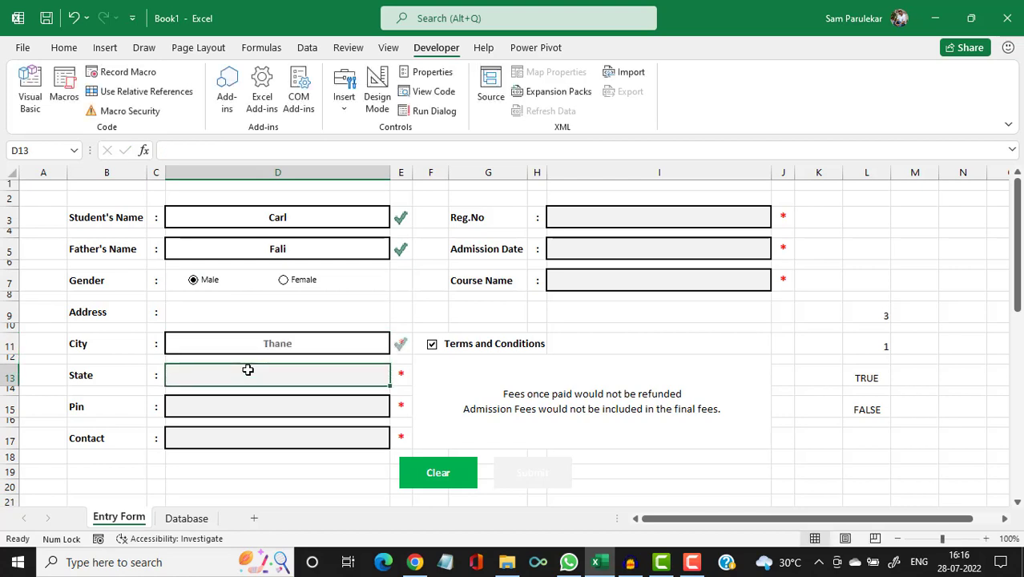
pyautogui.write('Maharashtra')
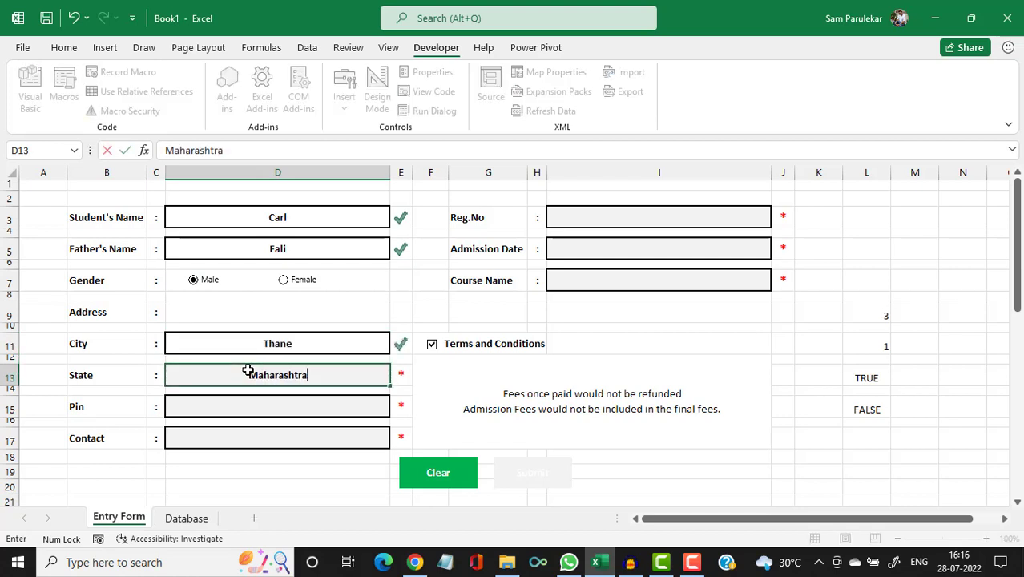
pyautogui.press('Return')
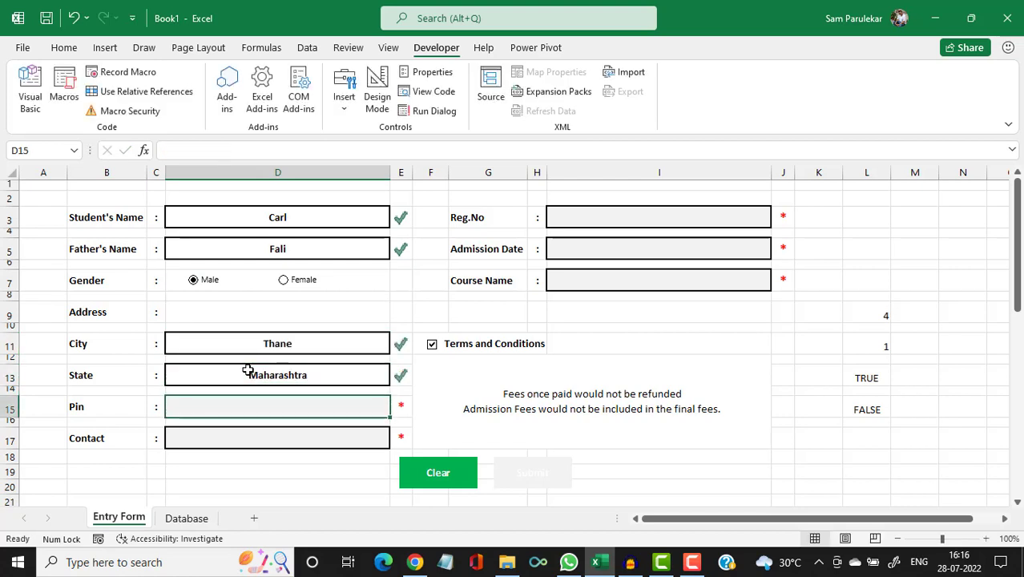
pyautogui.write('55555')
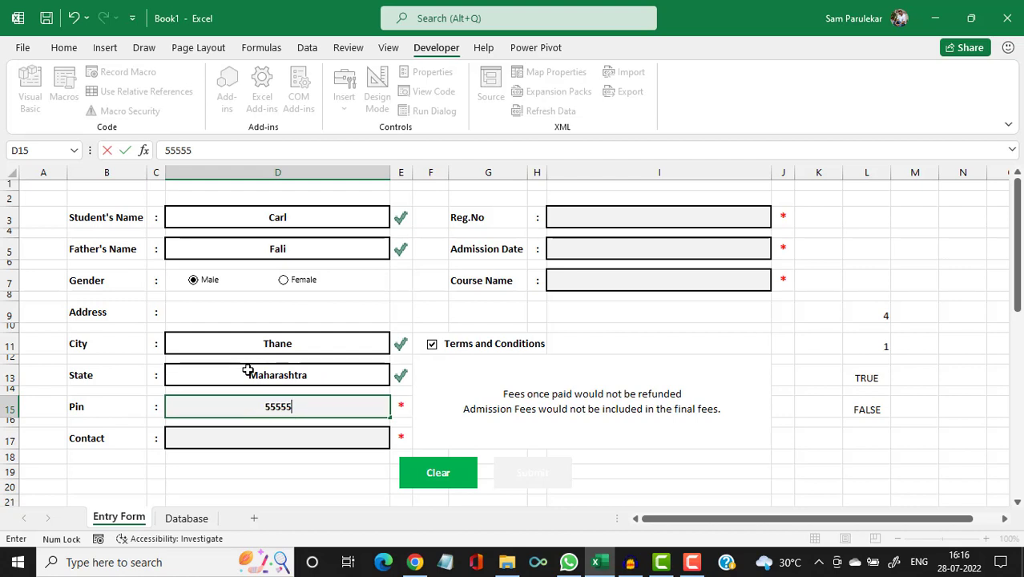
pyautogui.press('Return')
pyautogui.press('Return')
# Enter the contact number, Reg.No 23, admission date 28/07/2022 and course excel.
pyautogui.write('9999999')
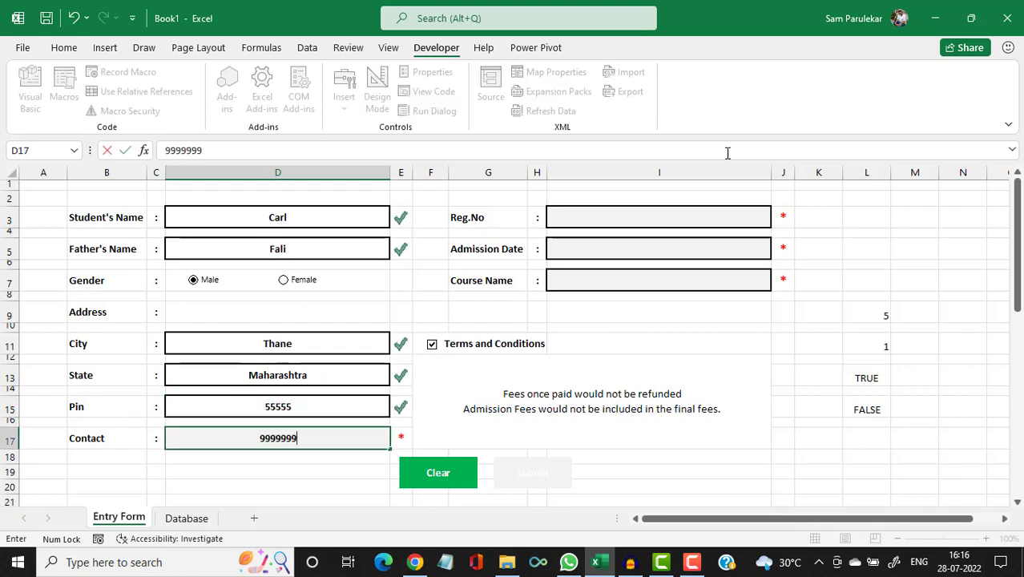
pyautogui.click(676, 217)
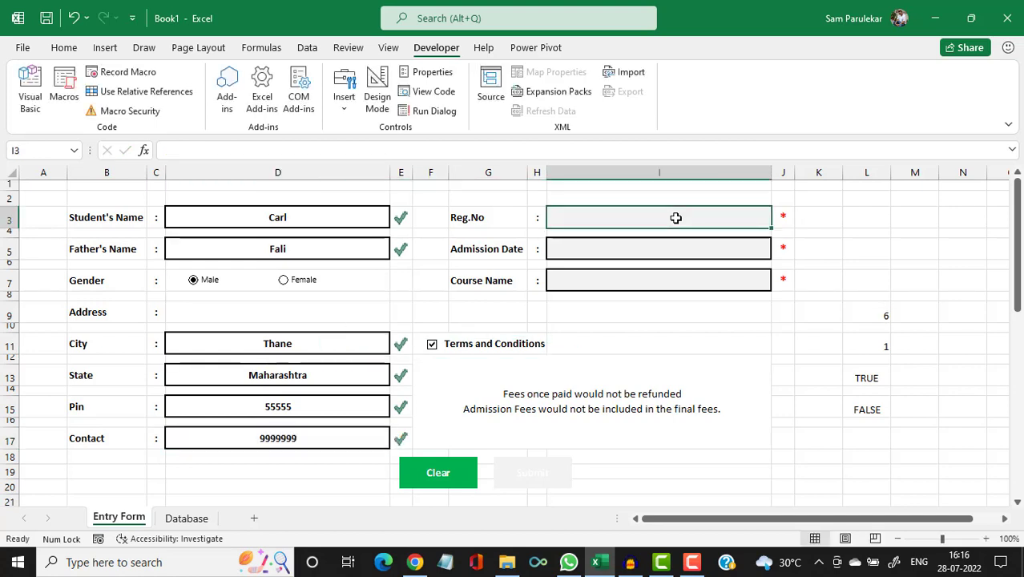
pyautogui.write('23')
pyautogui.press('Return')
pyautogui.press('Return')
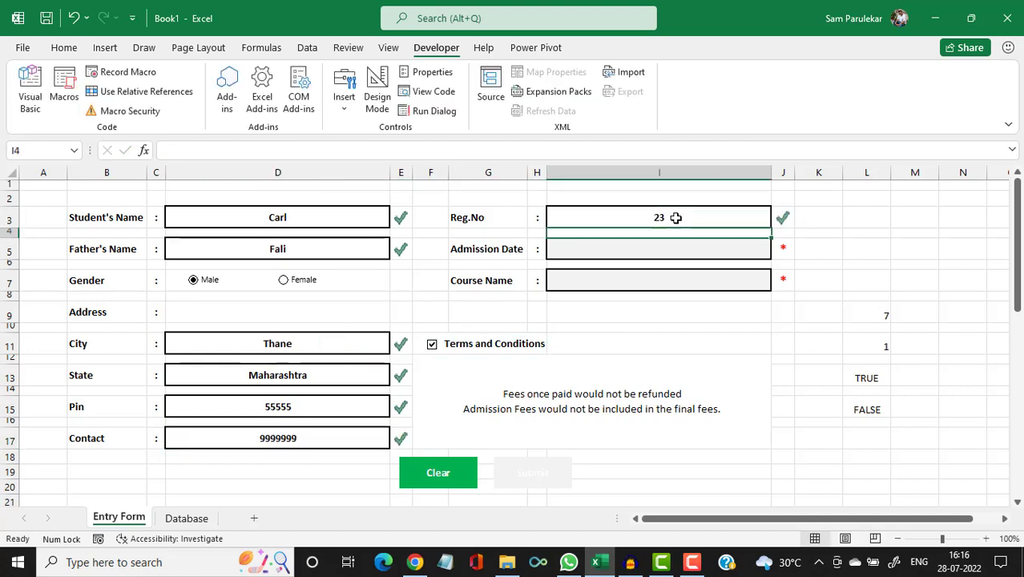
pyautogui.write('28/0')
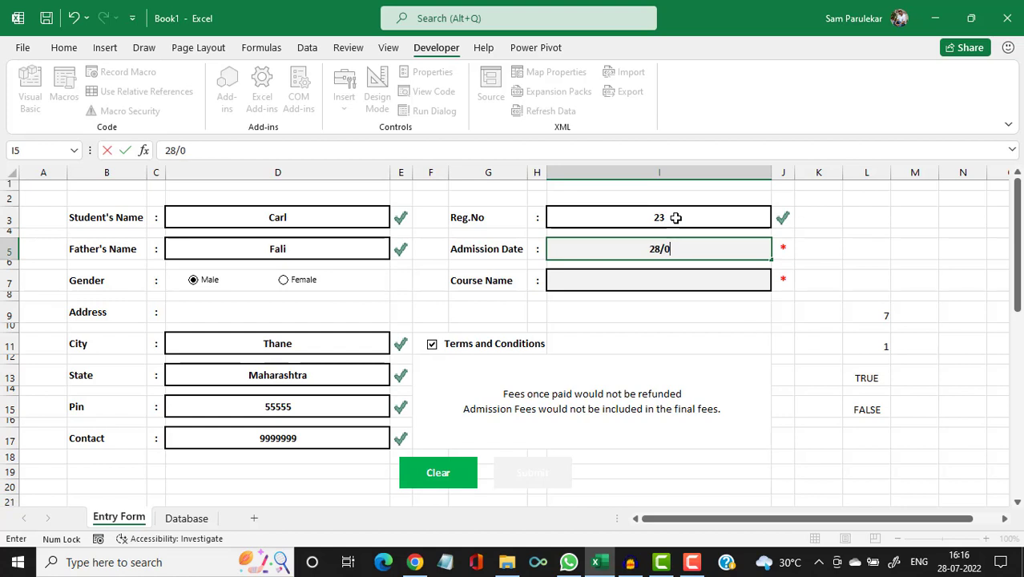
pyautogui.write('7/20222')
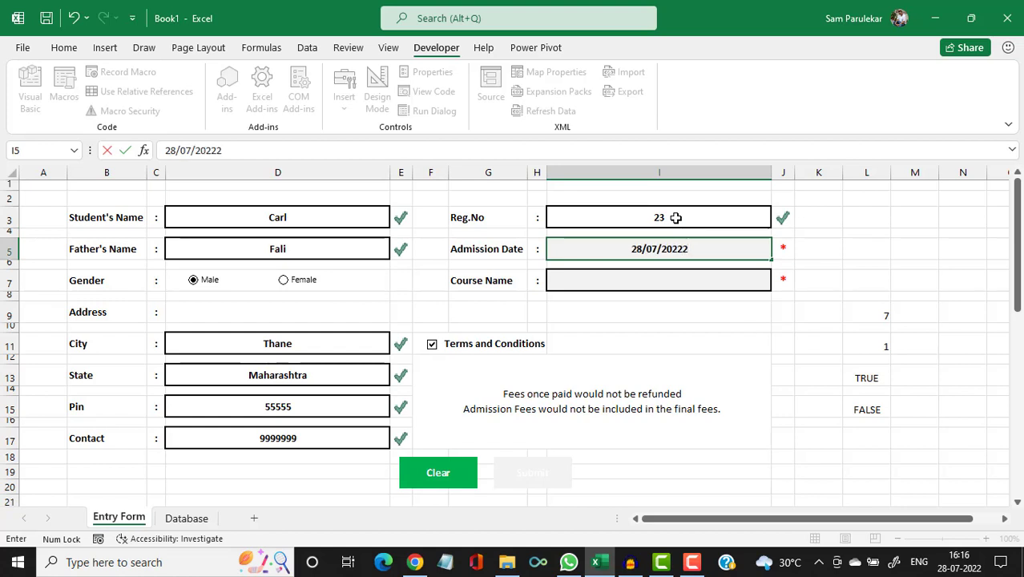
pyautogui.press('BackSpace')
pyautogui.press('Return')
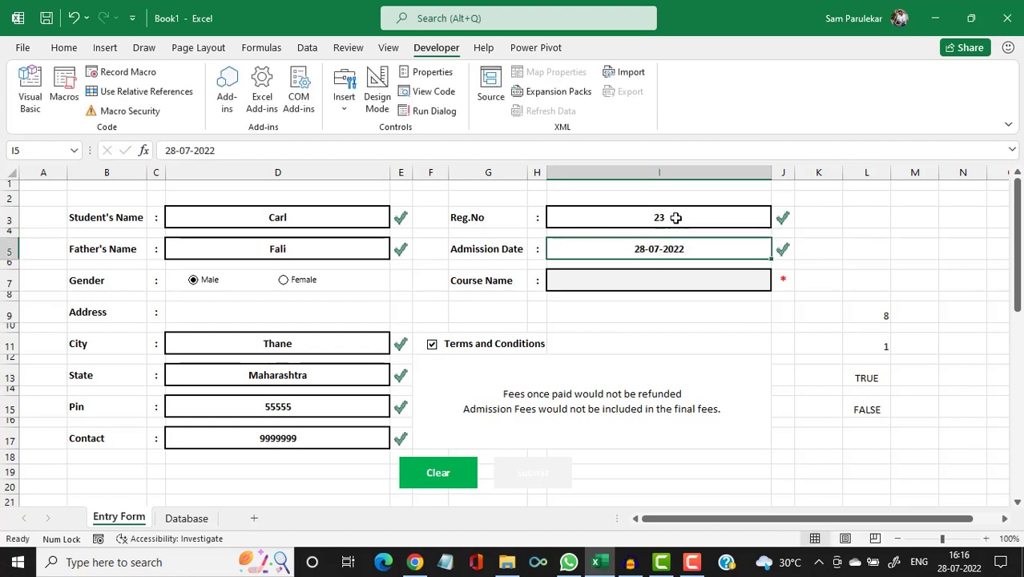
pyautogui.press('Return')
pyautogui.write('excel')
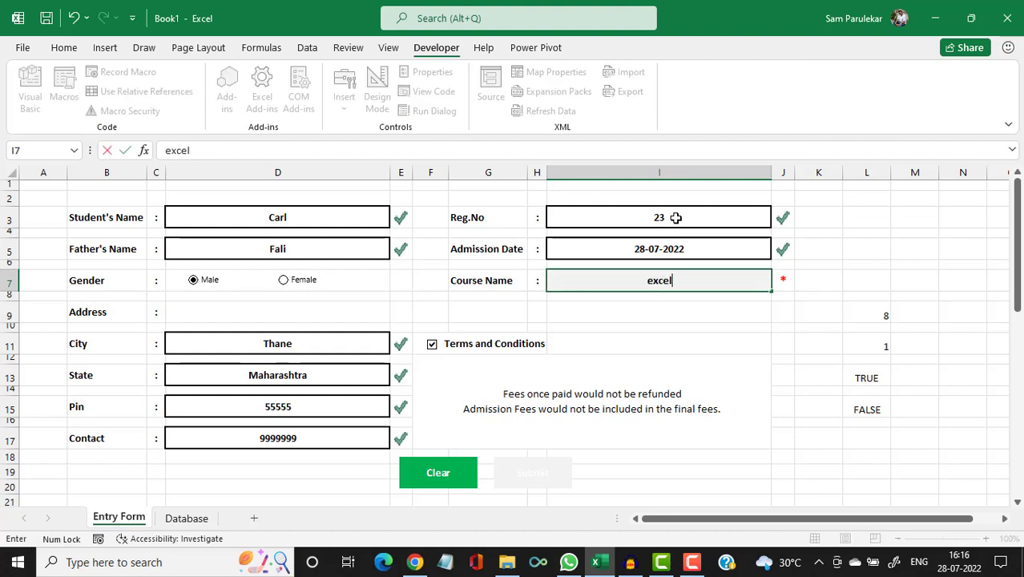
pyautogui.press('Return')
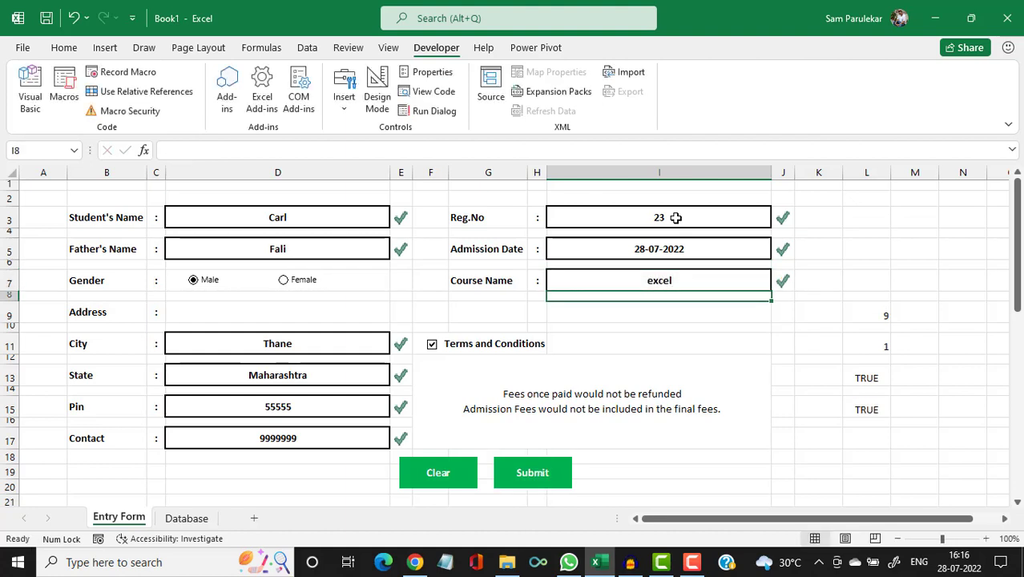
pyautogui.scroll(-1, 345, 89)
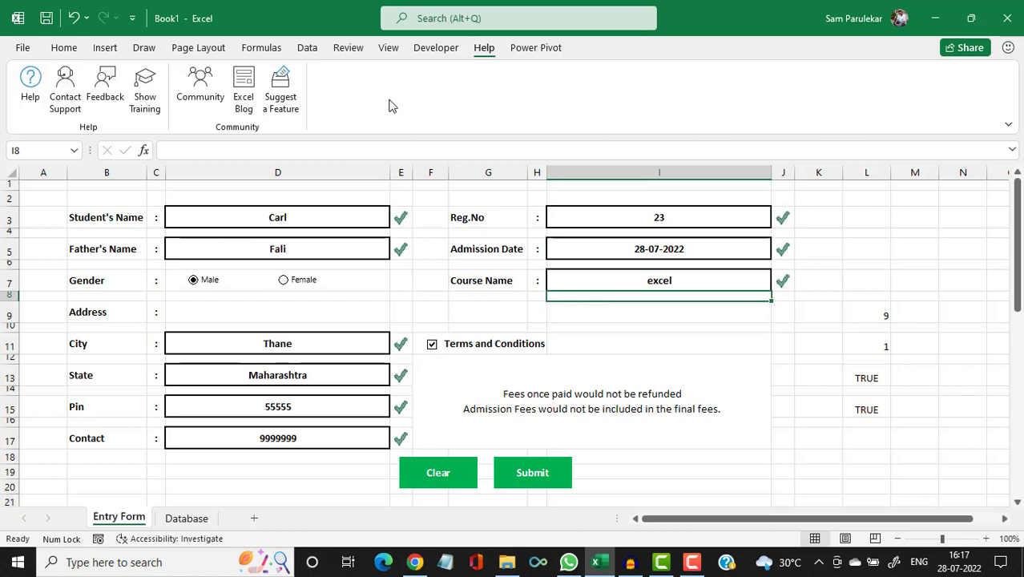
# Run Macro1 to submit the third student, check the new Database row, then return.
pyautogui.click(436, 48)
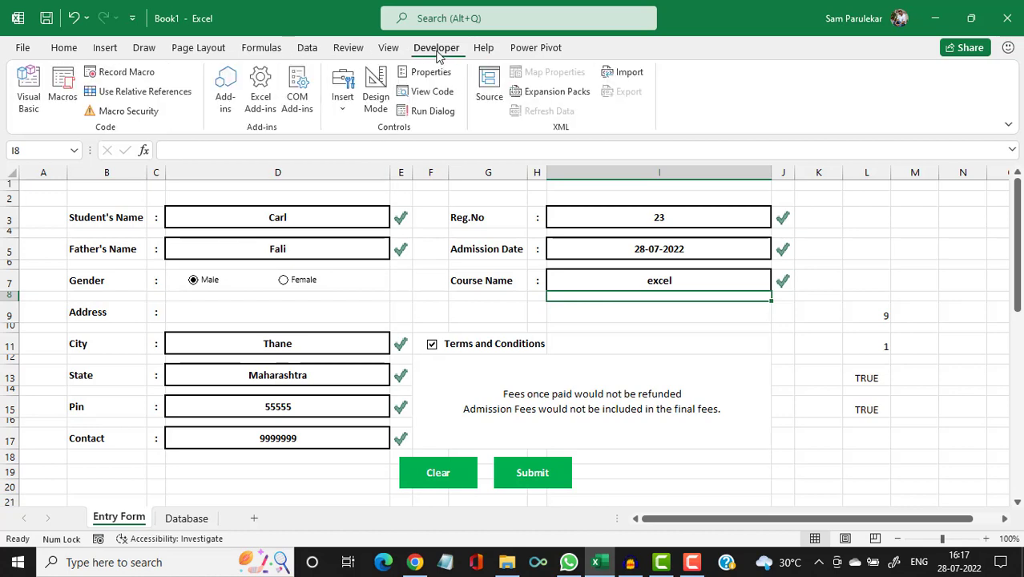
pyautogui.click(64, 94)
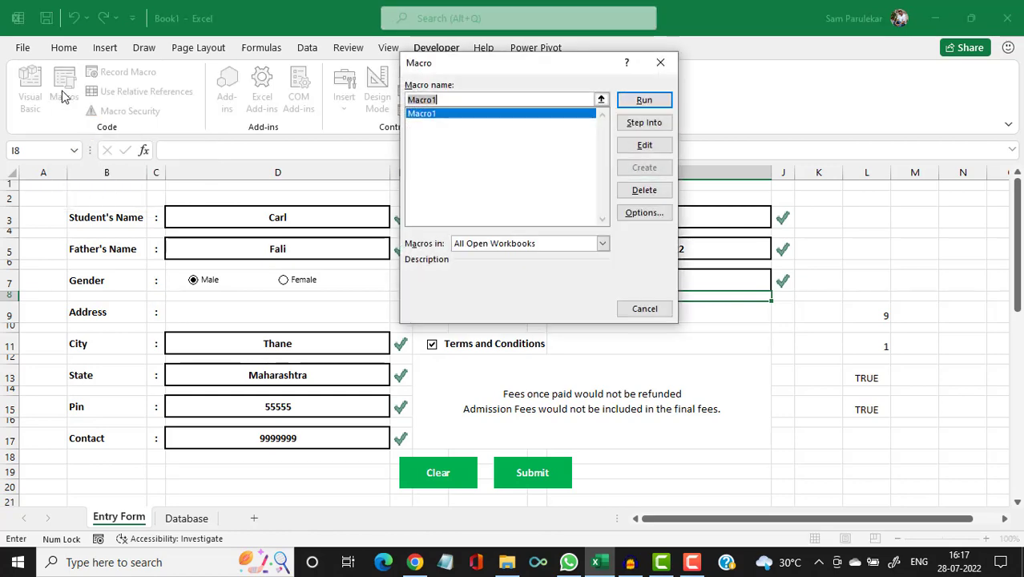
pyautogui.click(427, 115)
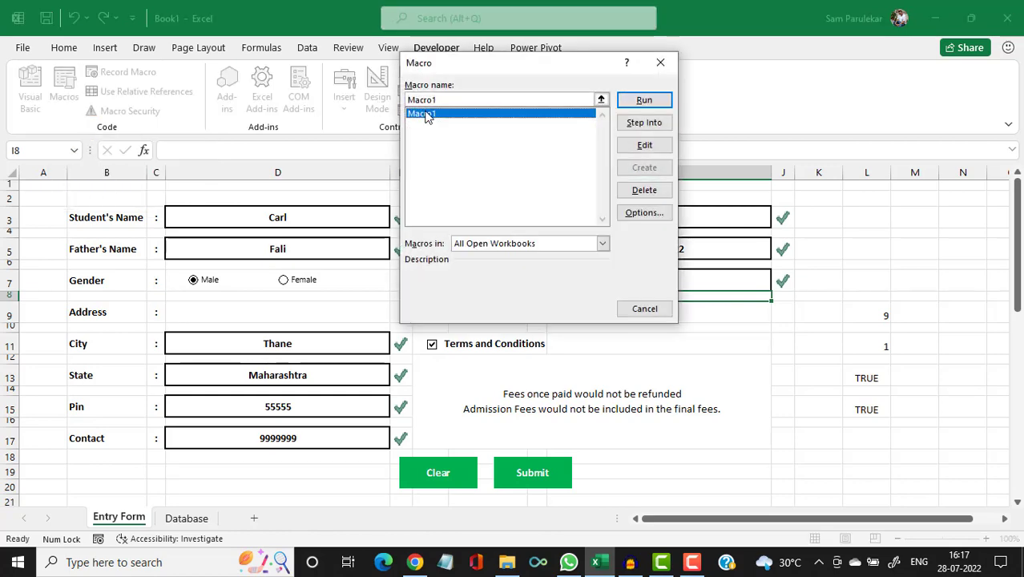
pyautogui.click(650, 103)
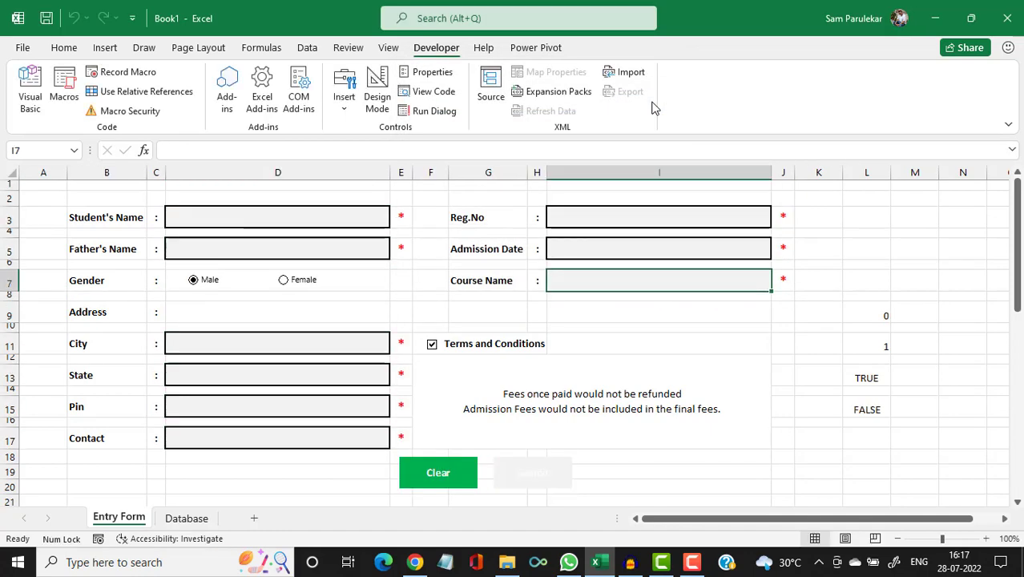
pyautogui.click(186, 518)
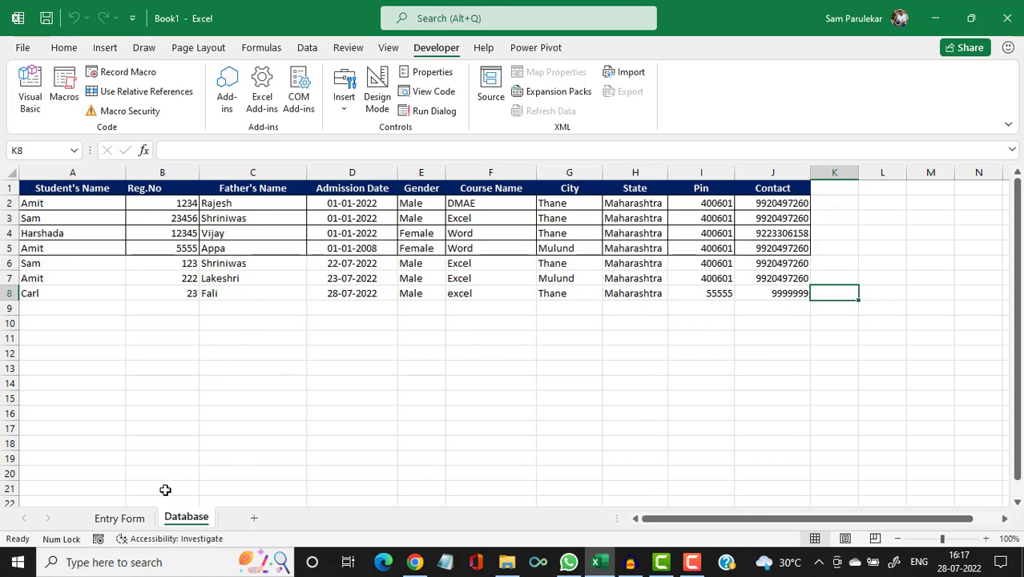
pyautogui.click(134, 521)
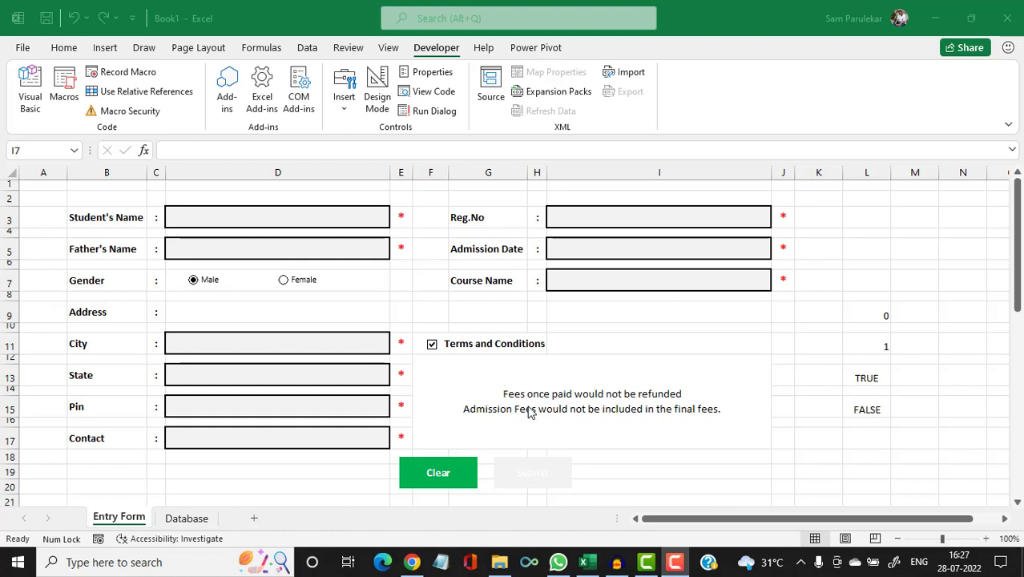
# Assign Macro1 to the Submit picture through its Assign Macro option.
pyautogui.click(562, 476)
pyautogui.click(560, 470)
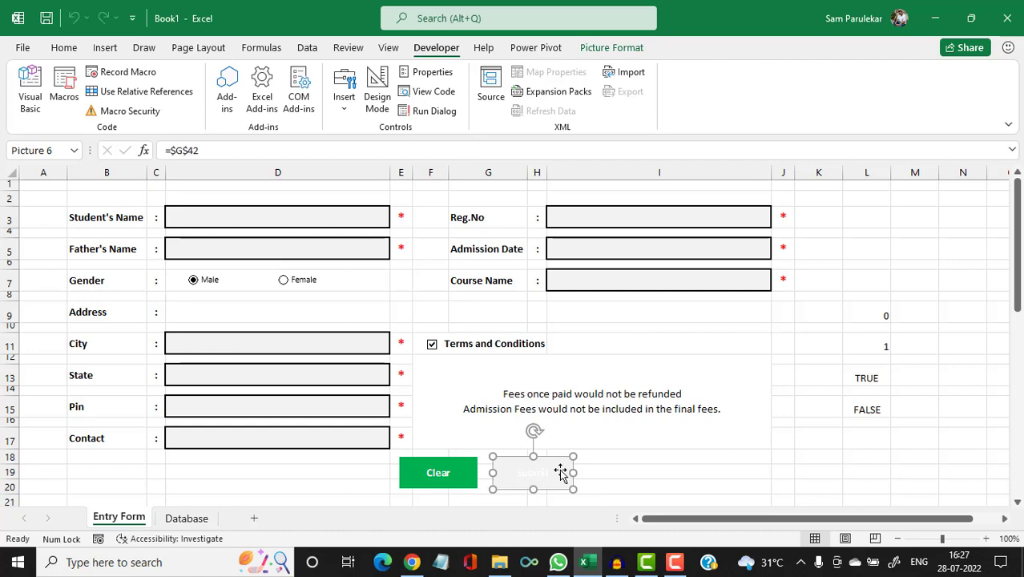
pyautogui.rightClick(560, 472)
pyautogui.rightClick(560, 455)
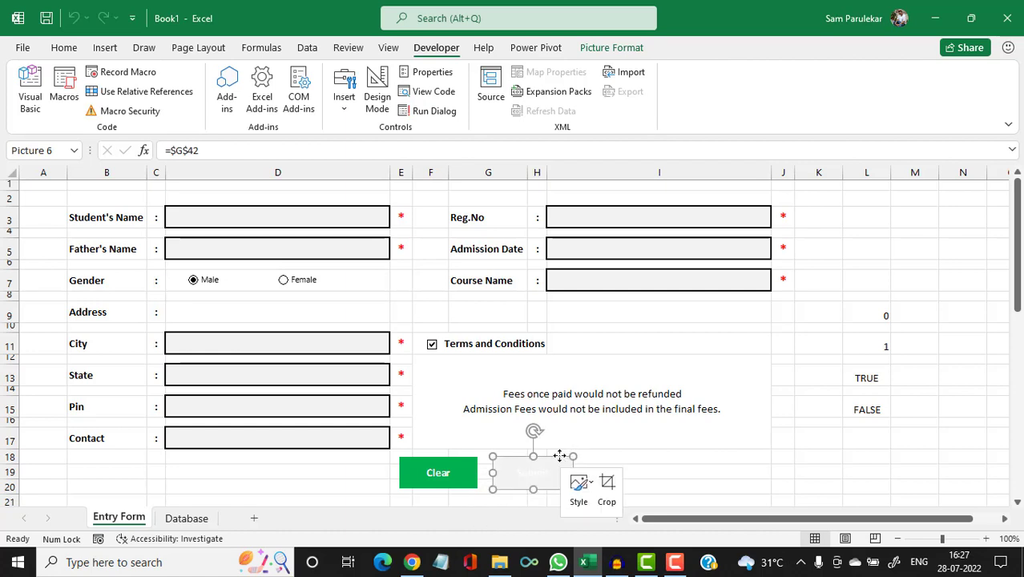
pyautogui.click(561, 456)
pyautogui.rightClick(559, 456)
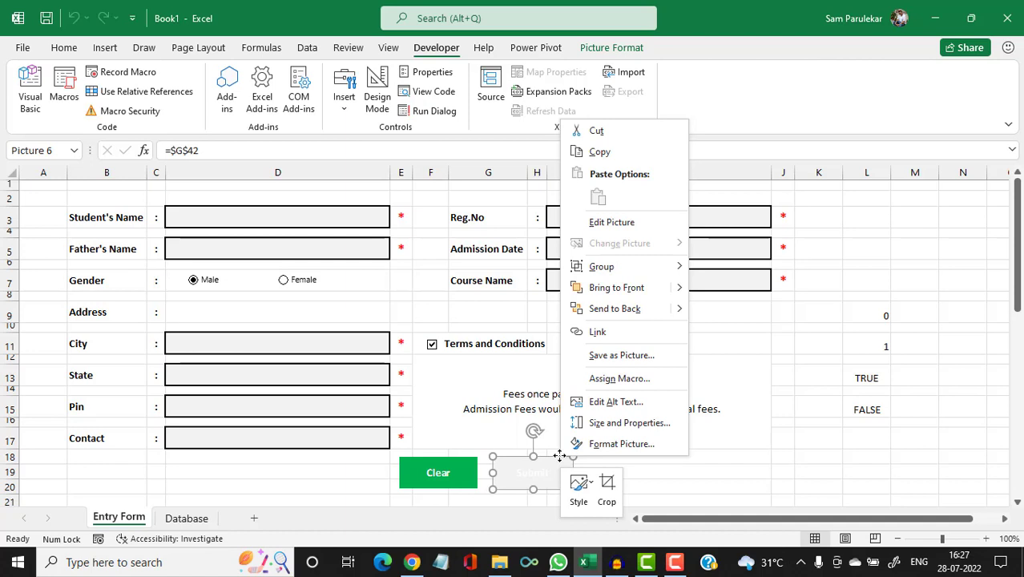
pyautogui.click(631, 384)
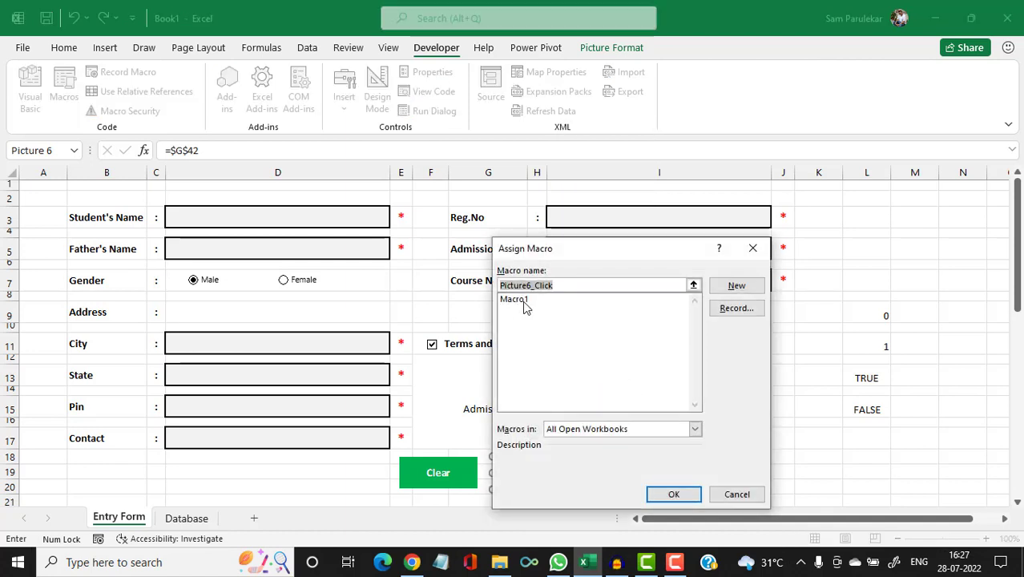
pyautogui.click(519, 300)
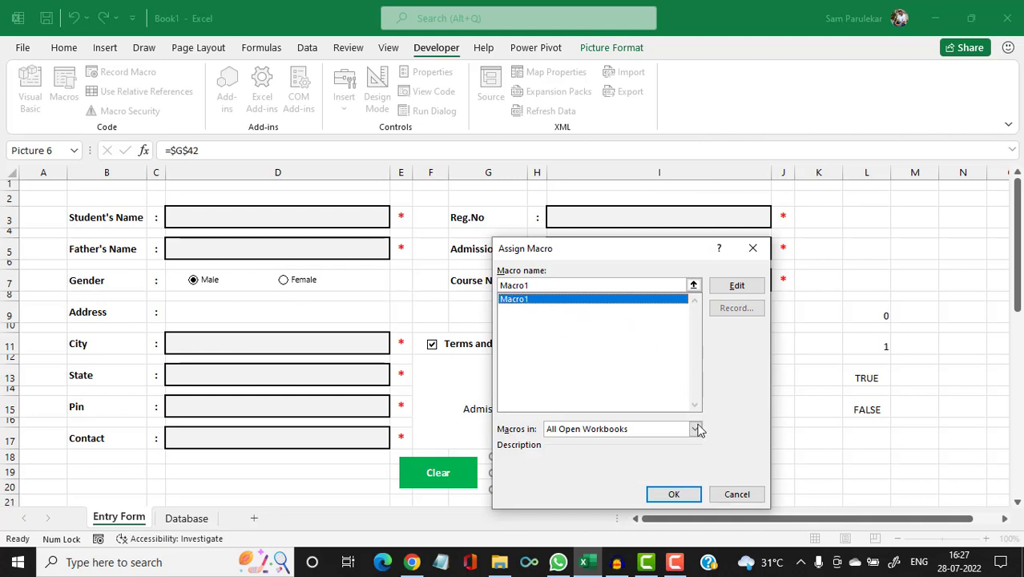
pyautogui.click(676, 495)
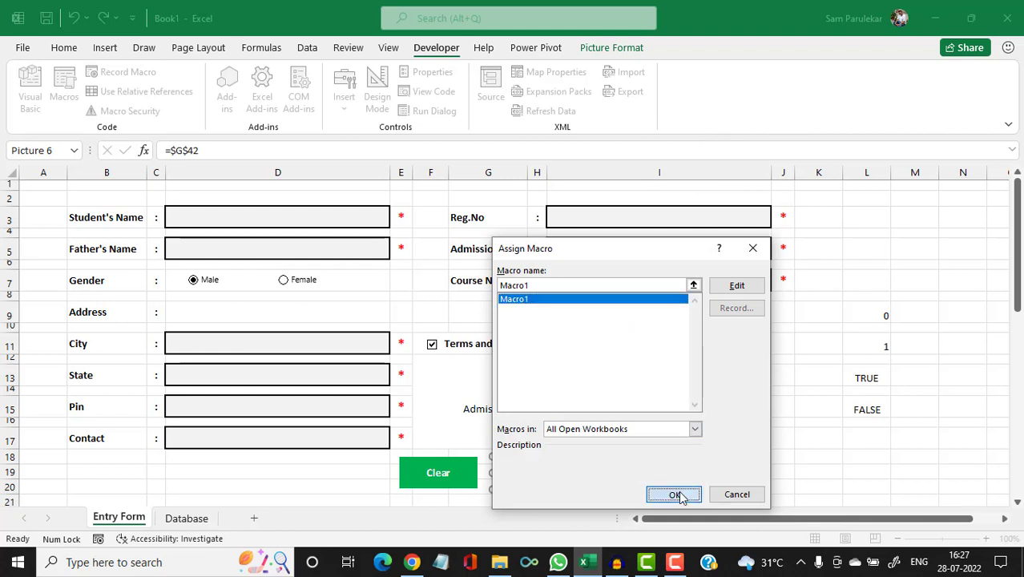
pyautogui.doubleClick(288, 225)
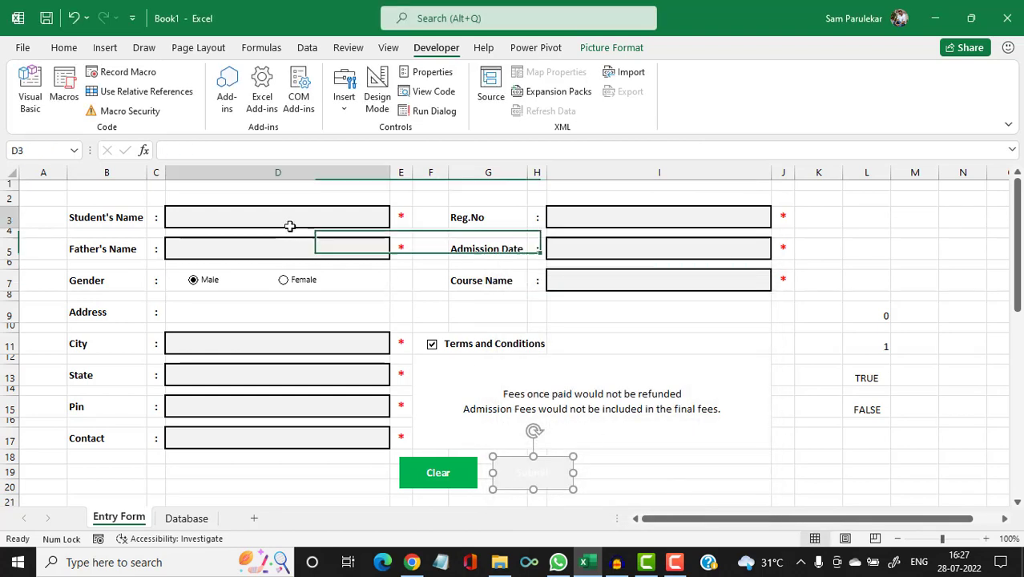
pyautogui.write('dd')
pyautogui.press('Return')
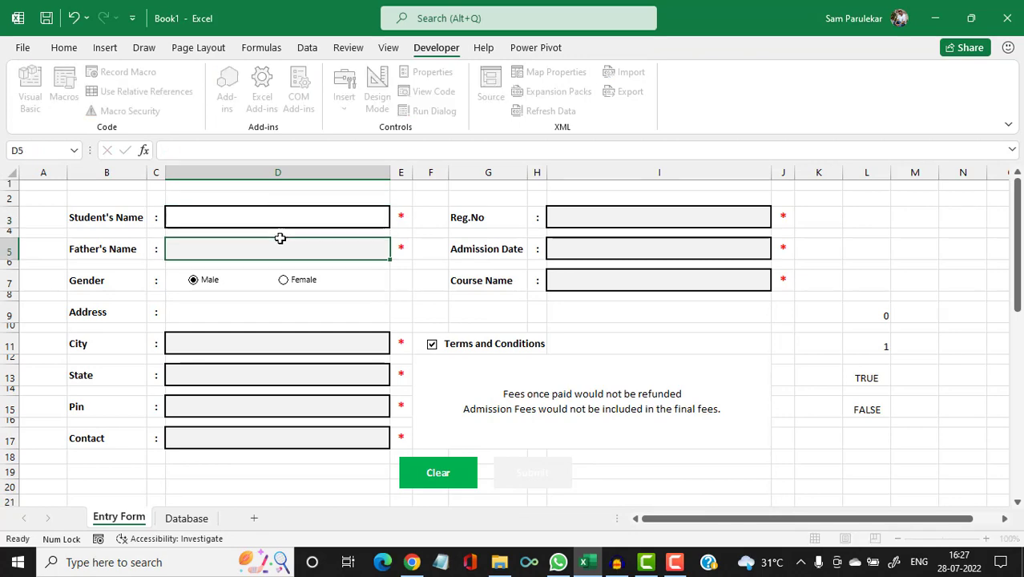
pyautogui.write('dd')
pyautogui.press('Return')
pyautogui.write('dd')
pyautogui.press('Return')
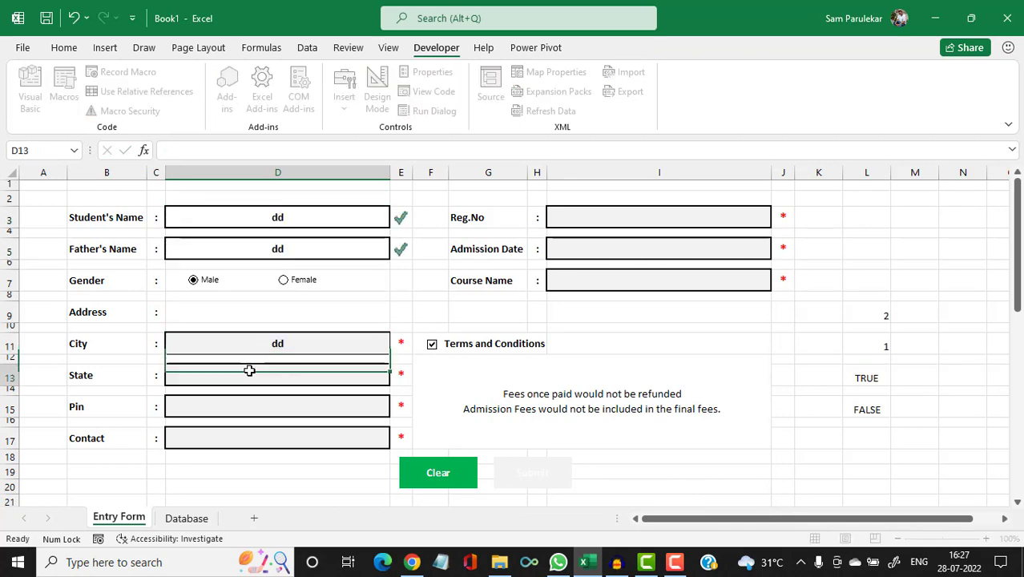
pyautogui.write('dd')
pyautogui.press('Return')
pyautogui.write('dd')
pyautogui.press('Return')
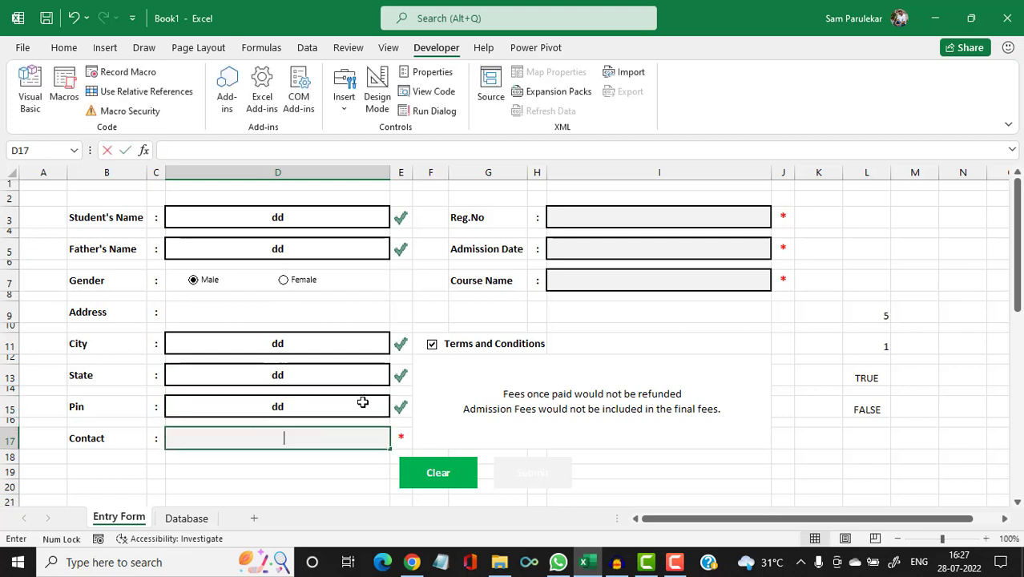
pyautogui.write('dd')
pyautogui.click(618, 223)
pyautogui.write('dd')
pyautogui.click(608, 246)
pyautogui.write('dd')
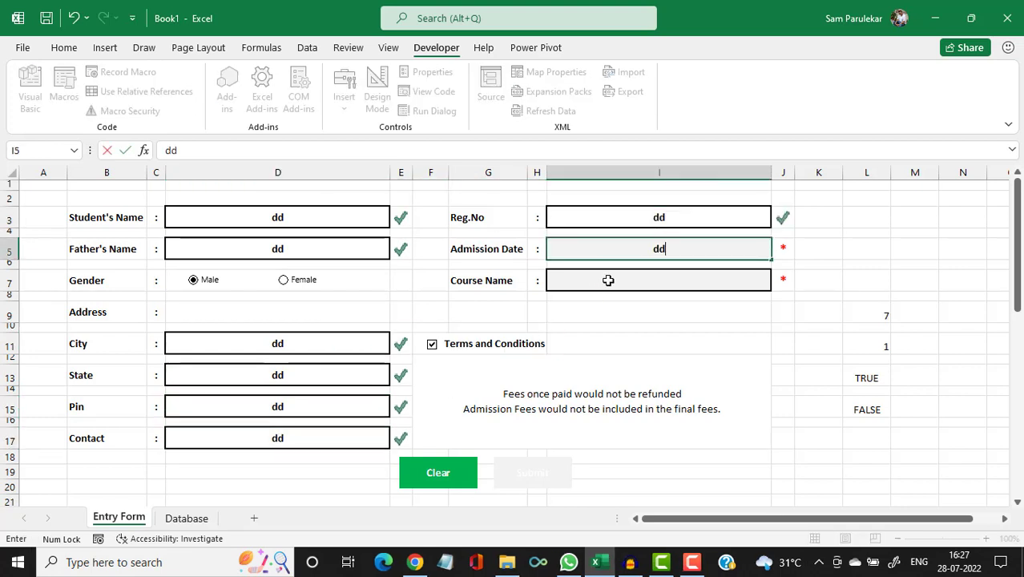
pyautogui.click(608, 280)
pyautogui.write('dd')
pyautogui.click(556, 318)
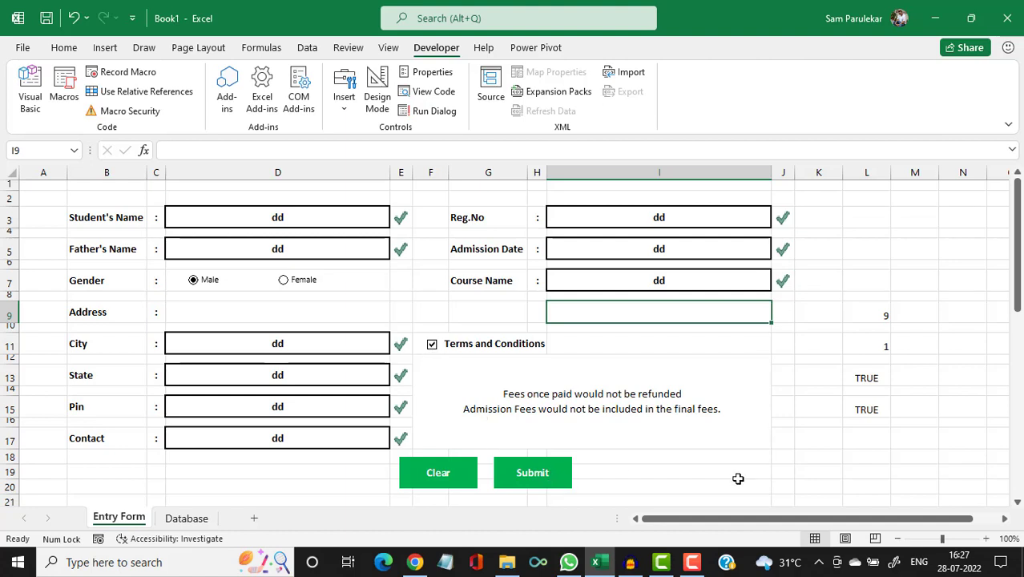
pyautogui.click(533, 473)
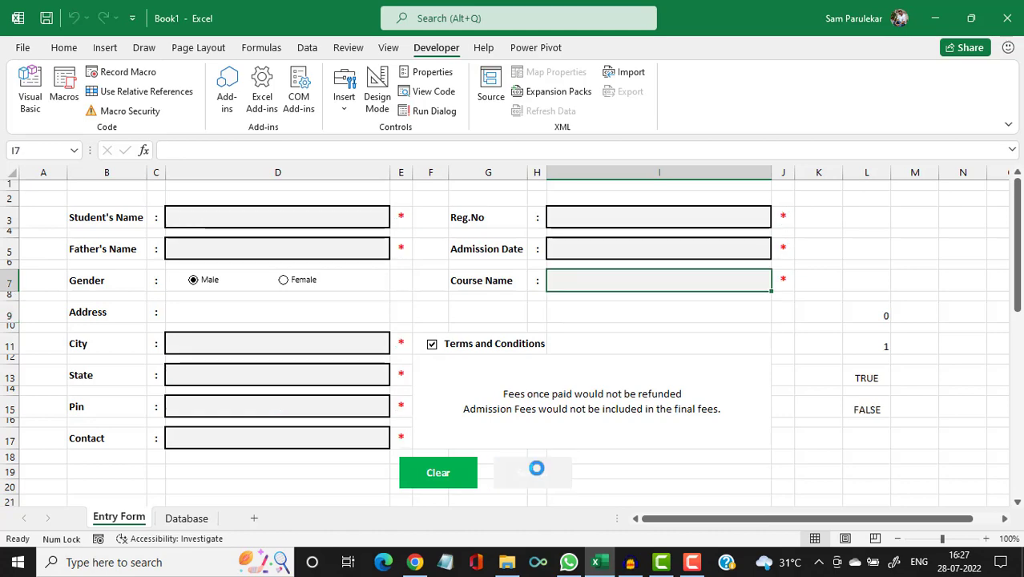
pyautogui.click(186, 518)
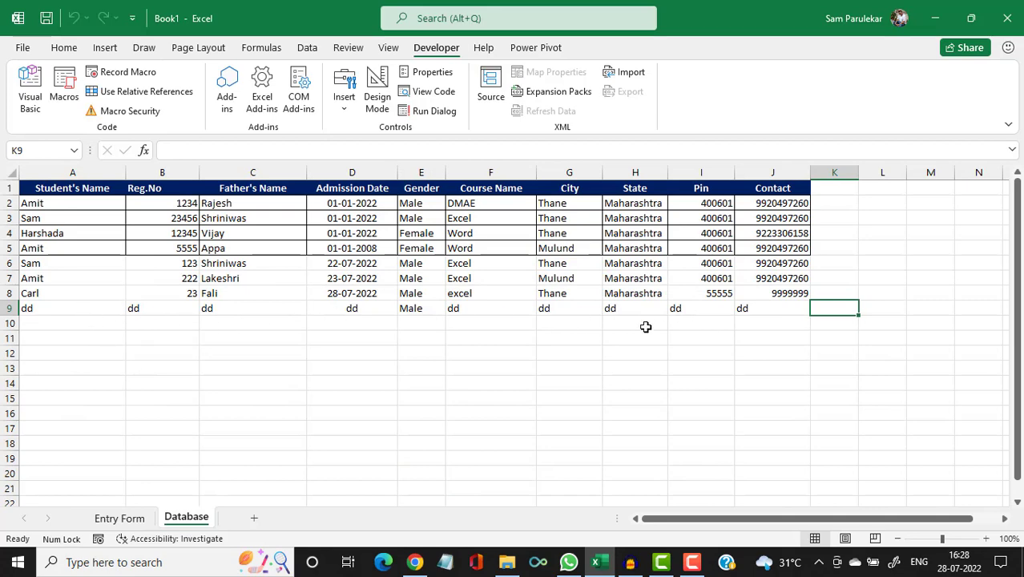
pyautogui.click(110, 521)
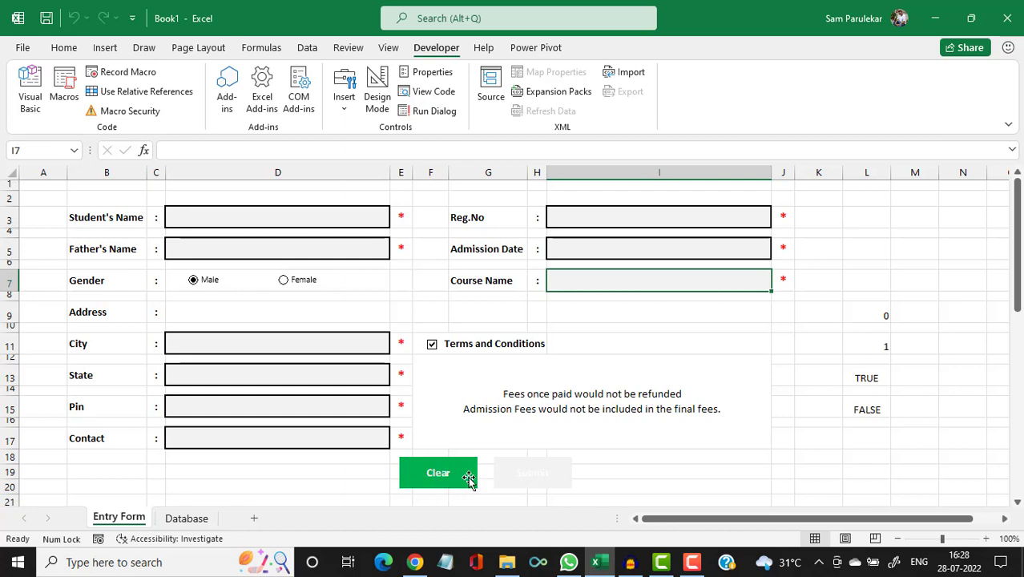
# Type 'ff' into all nine form fields, from Student's Name through Course Name.
pyautogui.click(293, 220)
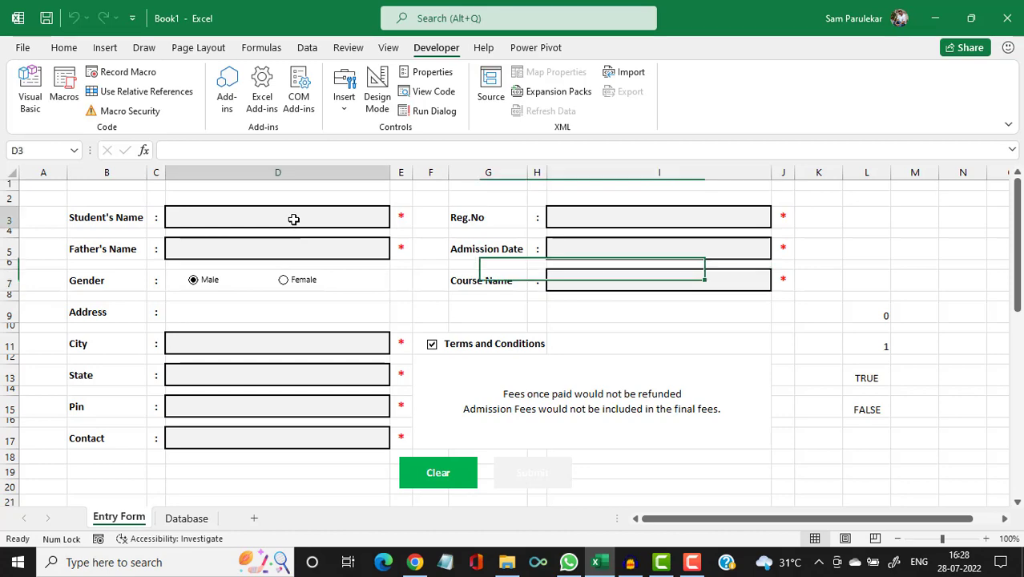
pyautogui.write('ff')
pyautogui.click(280, 255)
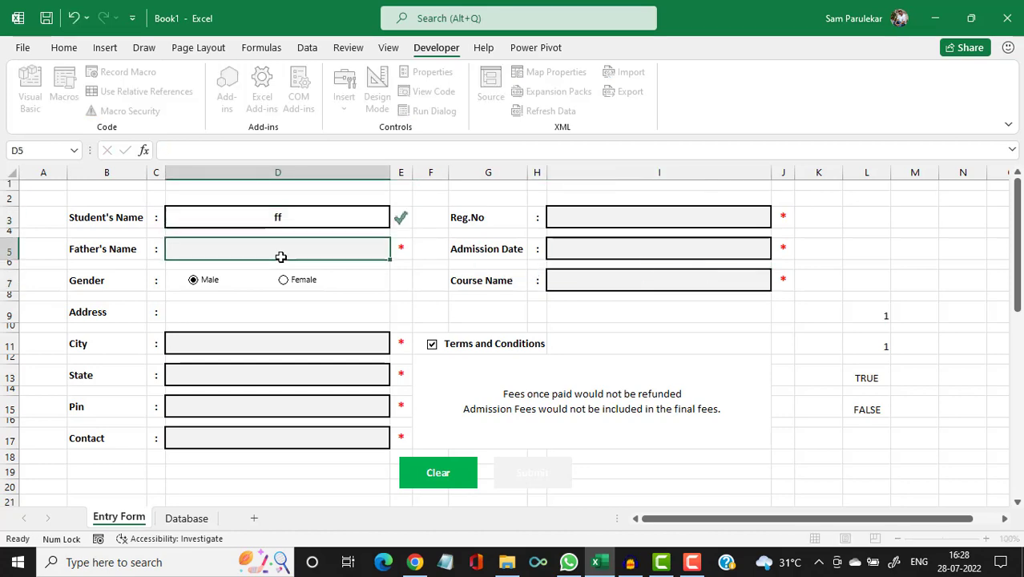
pyautogui.write('ff')
pyautogui.click(263, 343)
pyautogui.write('ff')
pyautogui.click(271, 367)
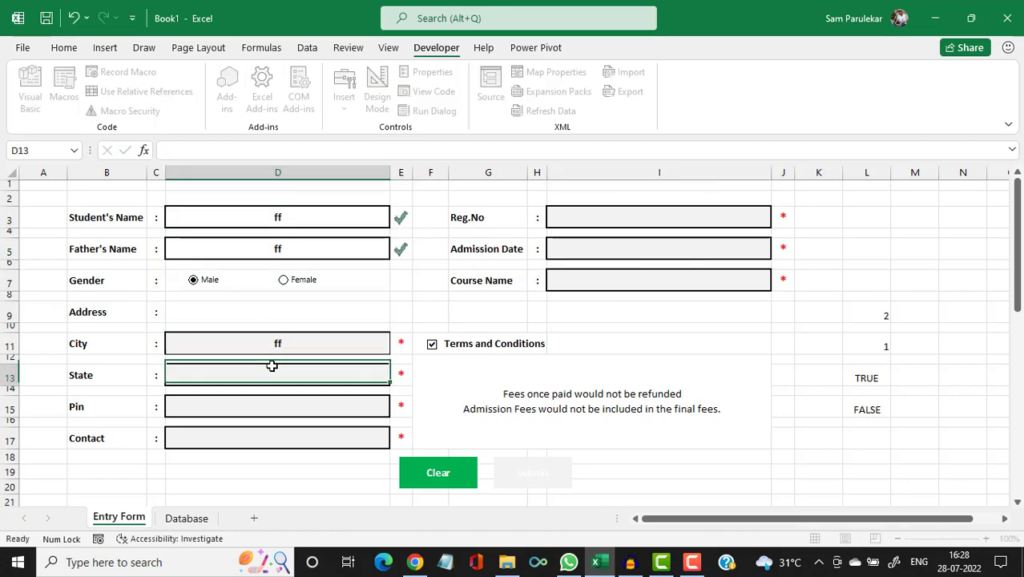
pyautogui.write('ff')
pyautogui.click(277, 399)
pyautogui.write('ff')
pyautogui.click(275, 433)
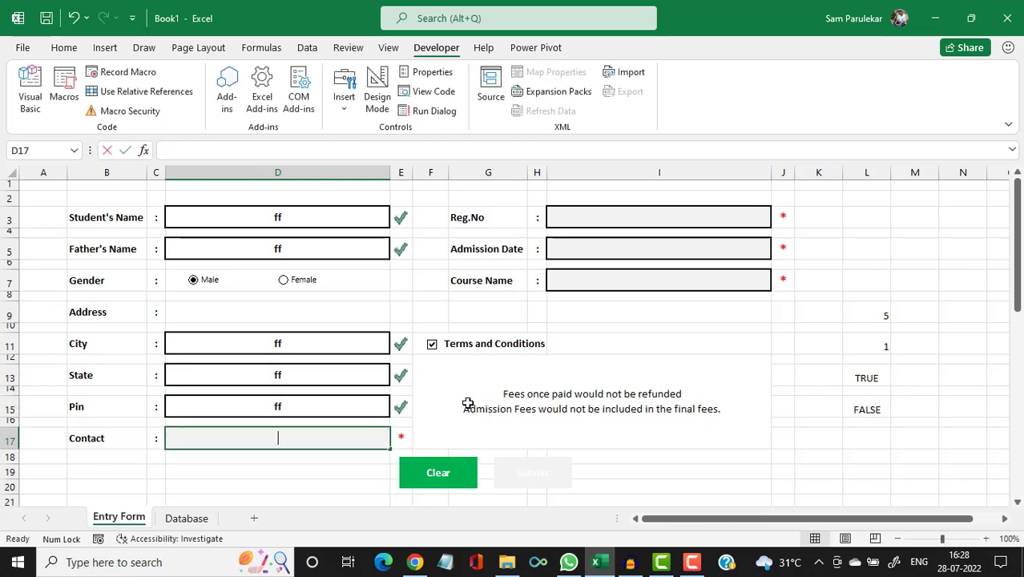
pyautogui.write('ff')
pyautogui.click(609, 230)
pyautogui.write('ff')
pyautogui.click(616, 254)
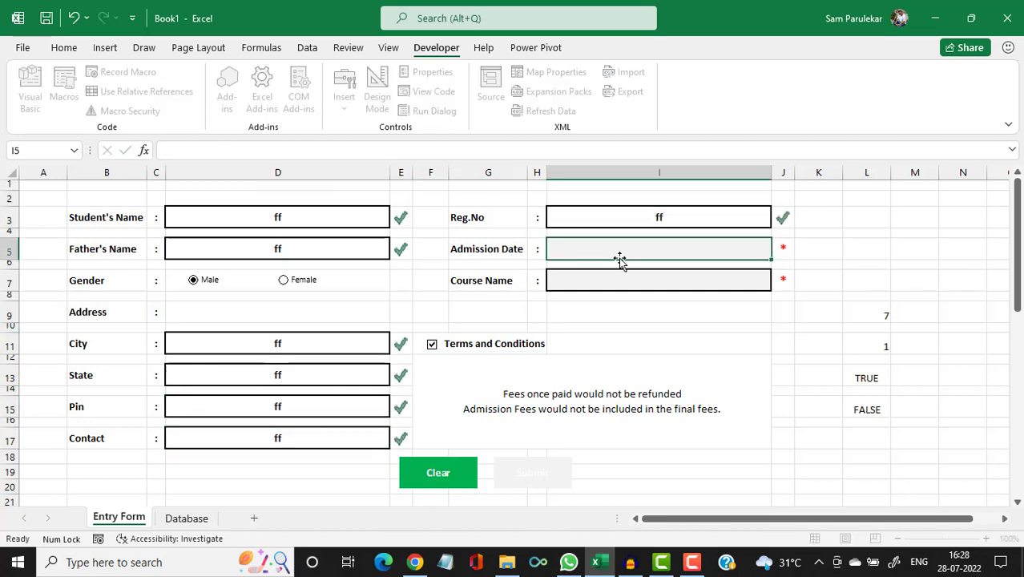
pyautogui.write('ff')
pyautogui.click(619, 271)
pyautogui.write('ff')
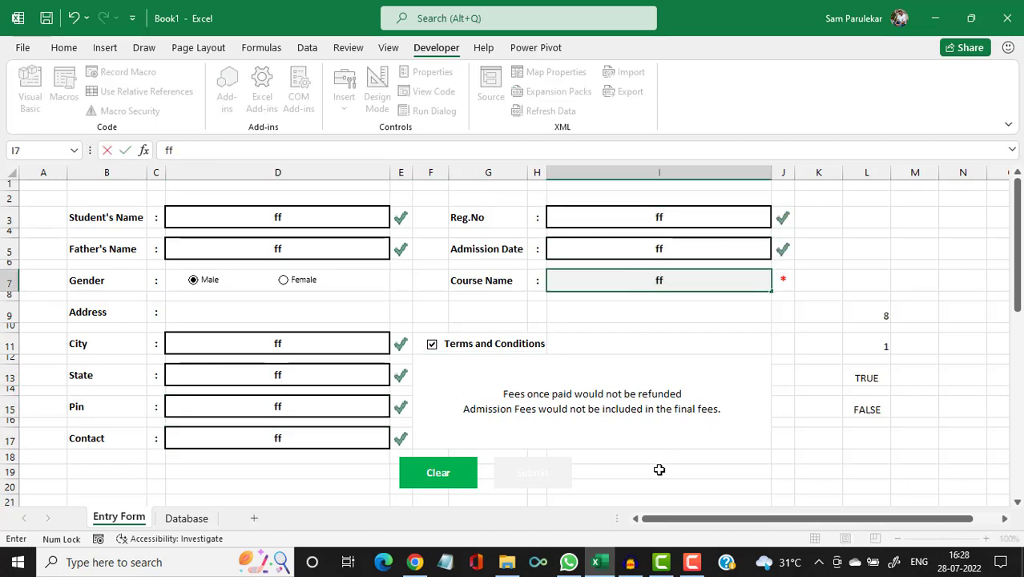
pyautogui.click(657, 470)
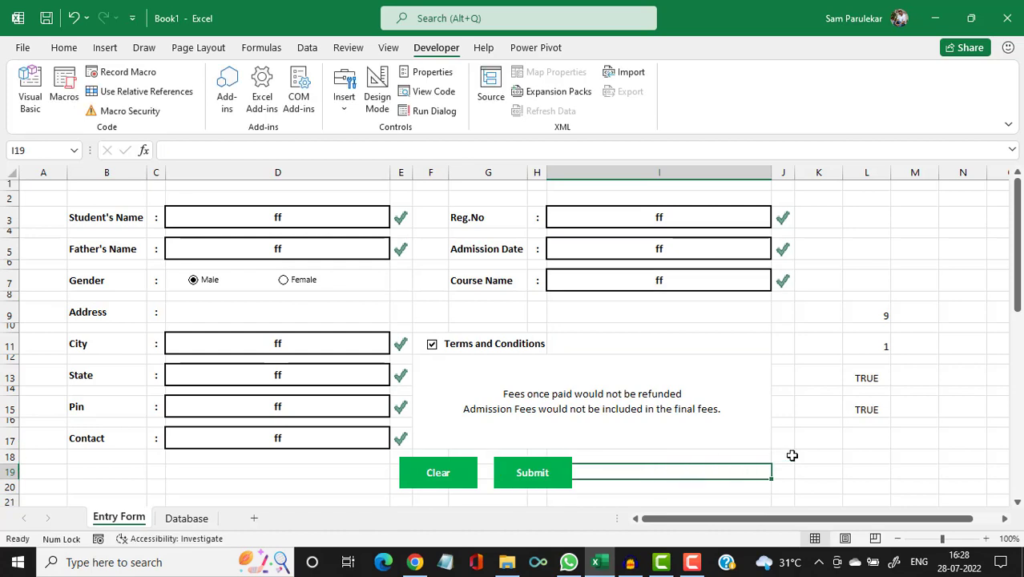
pyautogui.click(827, 459)
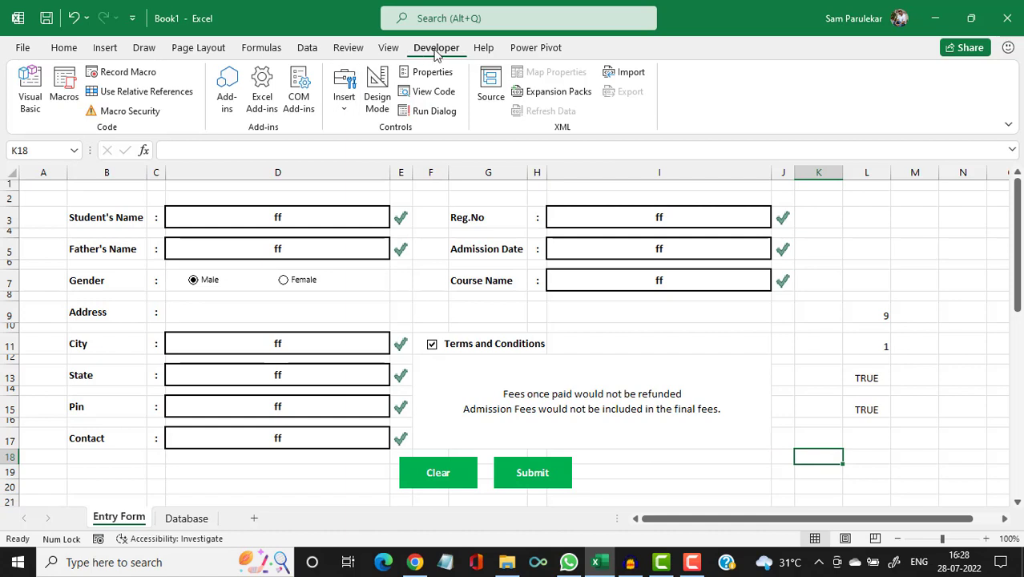
# Start recording Macro2 and clear Student's Name, Father's Name, City, State, Pin and Contact.
pyautogui.click(126, 74)
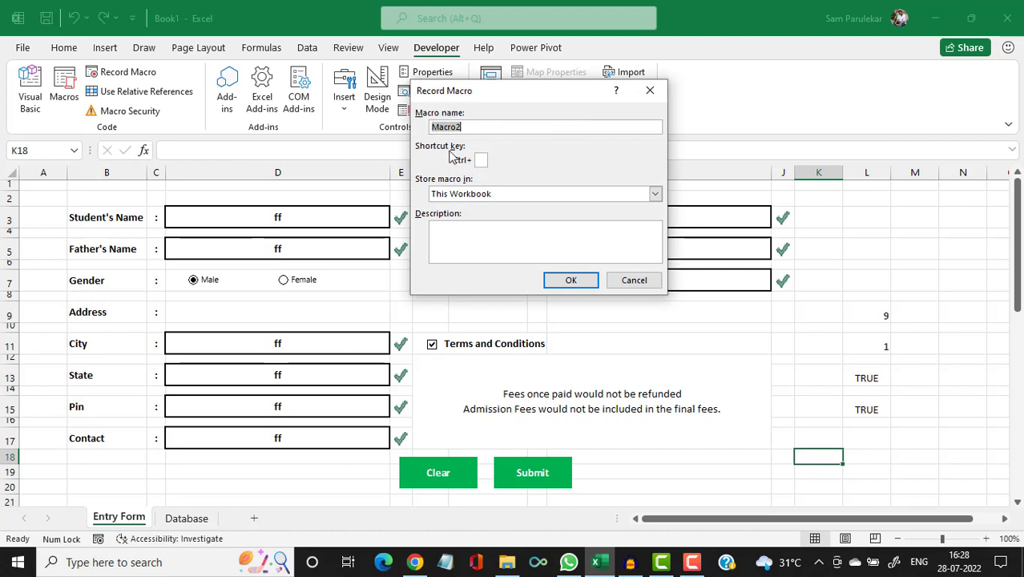
pyautogui.click(568, 281)
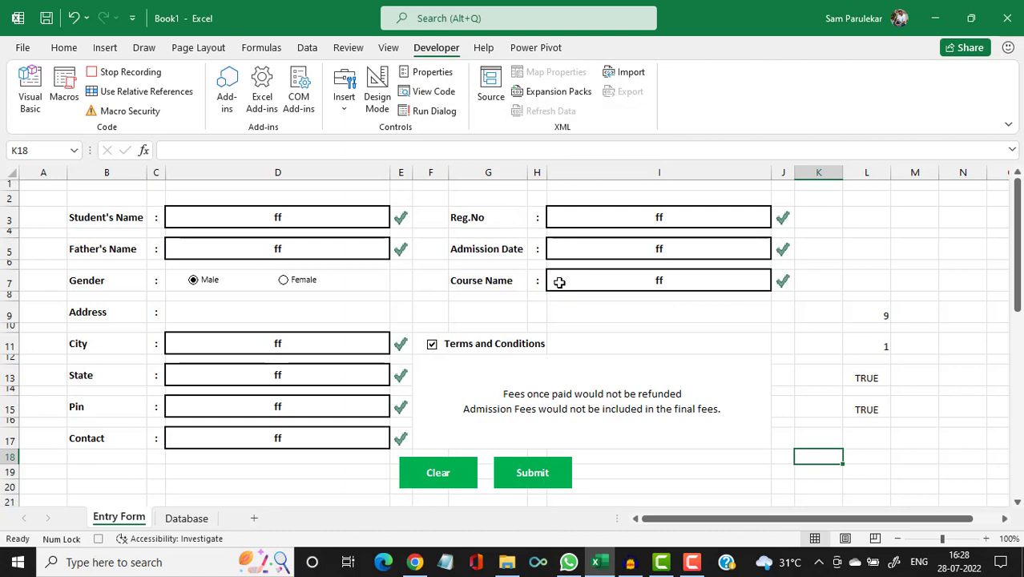
pyautogui.click(336, 217)
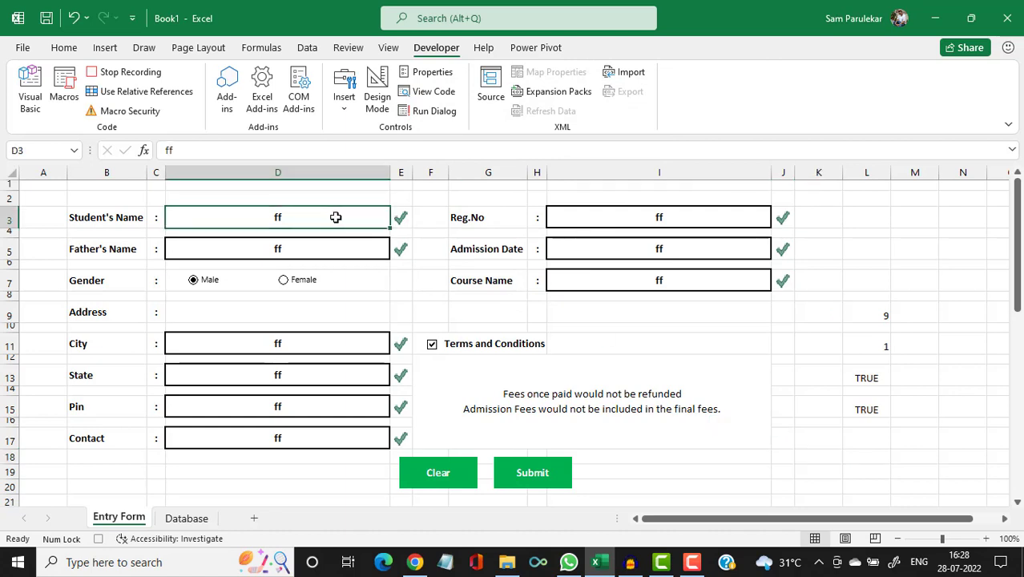
pyautogui.press('Delete')
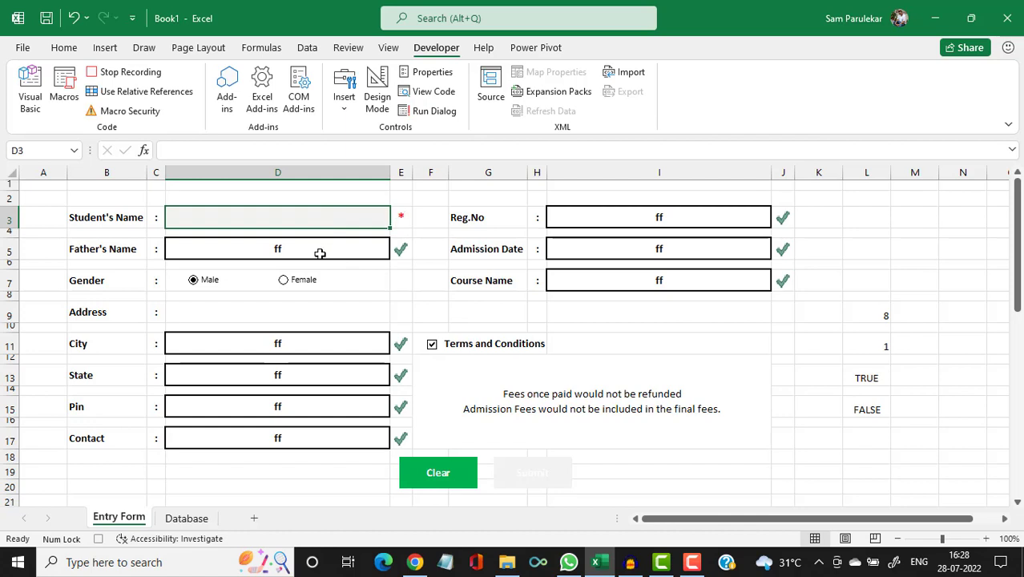
pyautogui.click(319, 251)
pyautogui.press('Delete')
pyautogui.click(306, 344)
pyautogui.press('Delete')
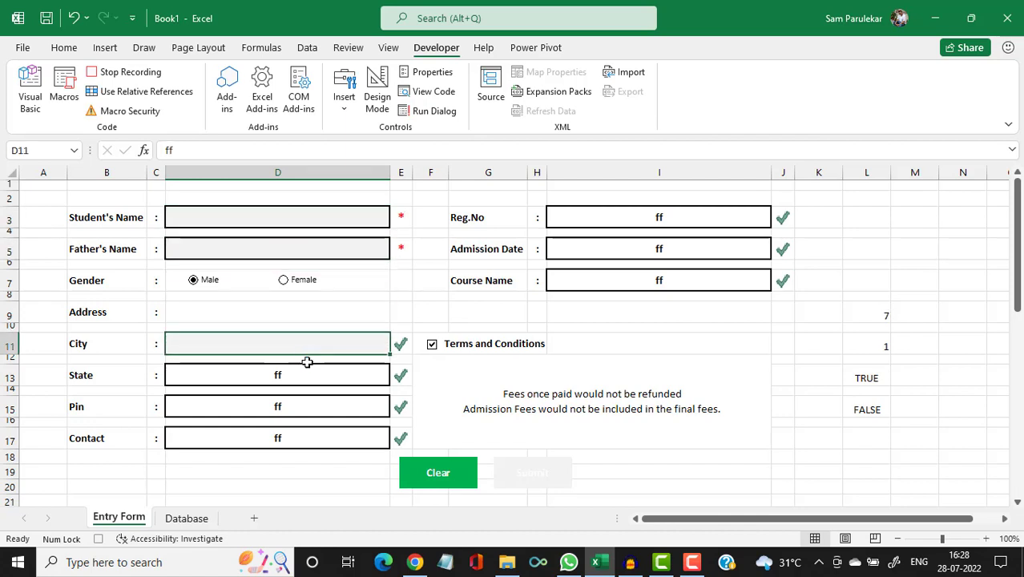
pyautogui.click(297, 377)
pyautogui.press('Delete')
pyautogui.click(286, 401)
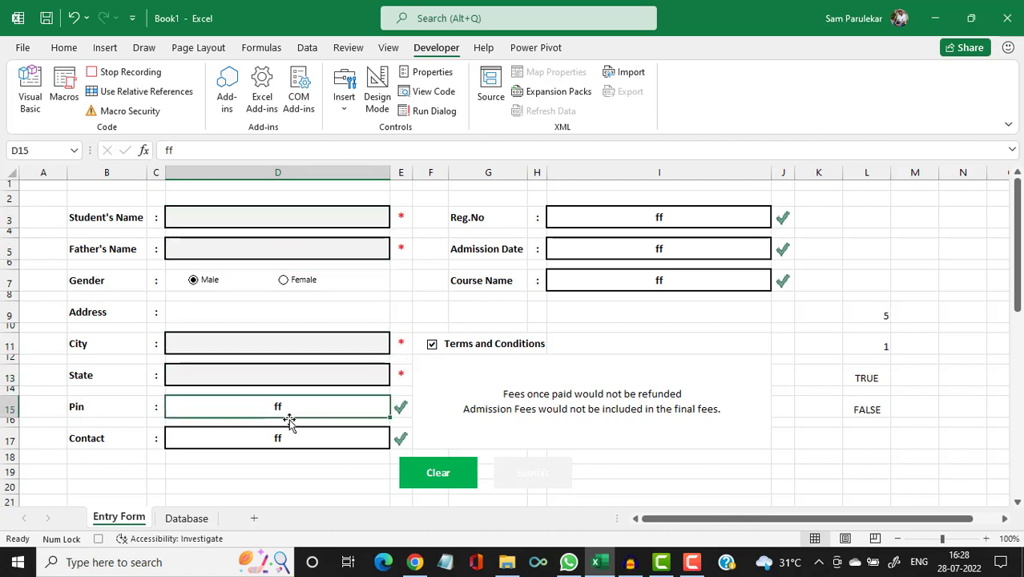
pyautogui.press('Delete')
pyautogui.click(278, 432)
pyautogui.press('Delete')
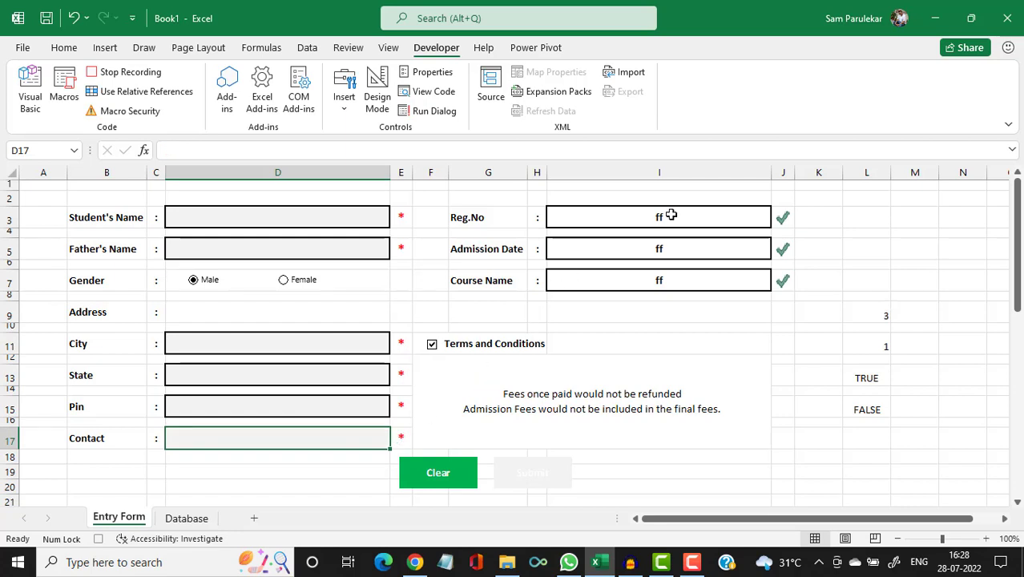
# Clear Reg.No, Admission Date and Course Name, untick Terms and Conditions, and stop recording.
pyautogui.click(670, 215)
pyautogui.press('Delete')
pyautogui.click(673, 250)
pyautogui.press('Delete')
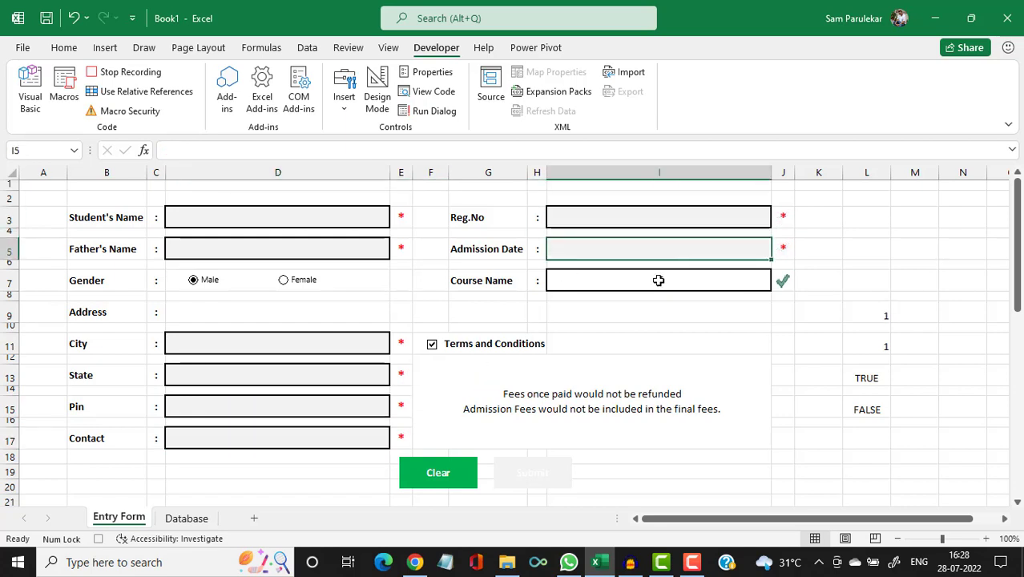
pyautogui.click(661, 279)
pyautogui.press('Delete')
pyautogui.click(431, 344)
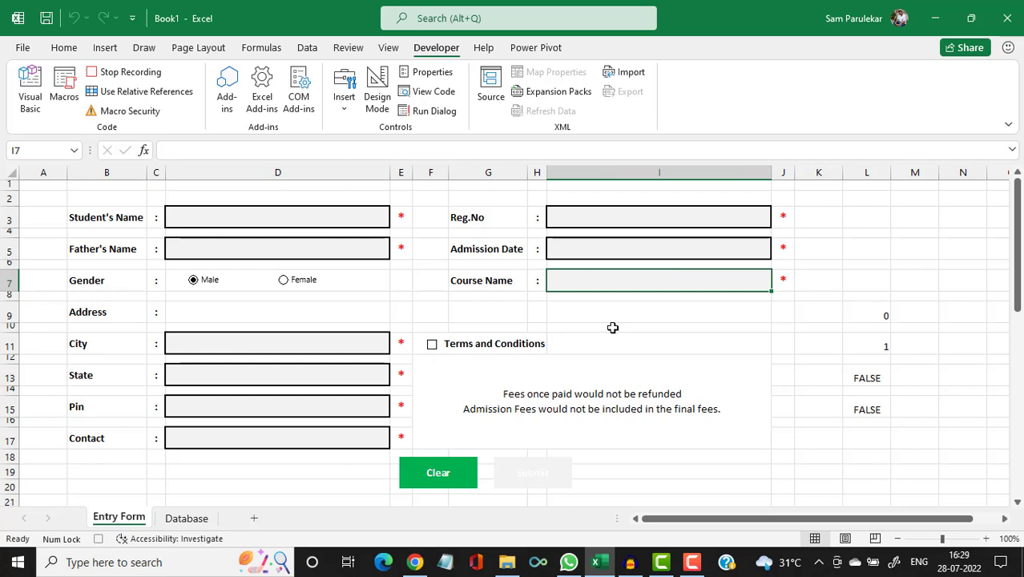
pyautogui.click(146, 73)
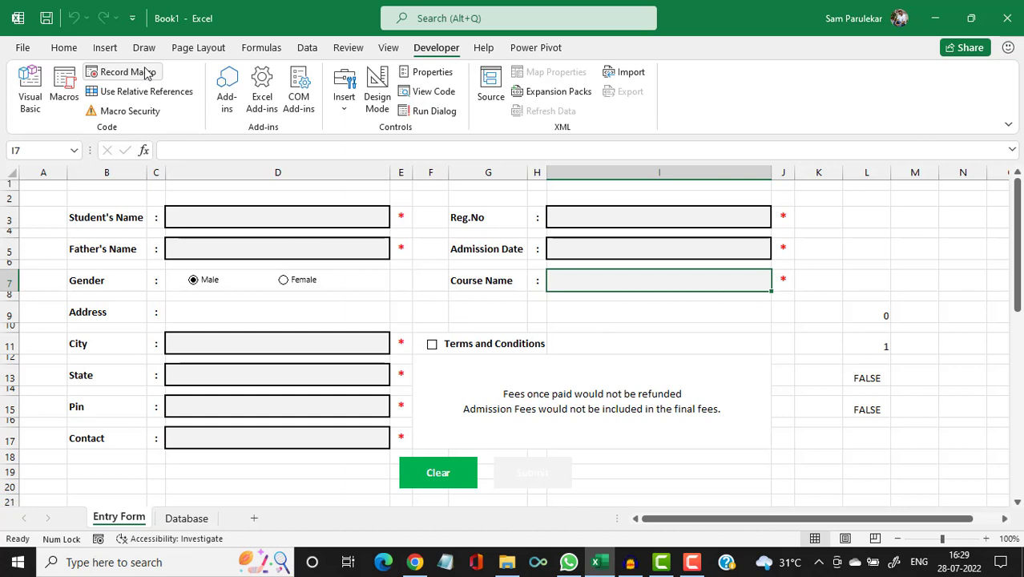
# Assign Macro2 to the green Clear button picture.
pyautogui.rightClick(455, 474)
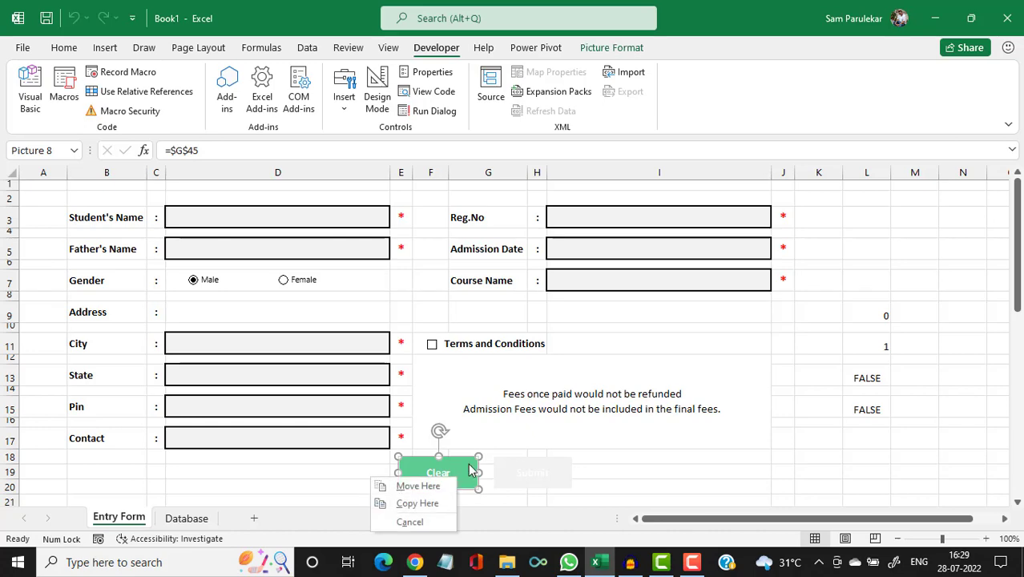
pyautogui.rightClick(469, 466)
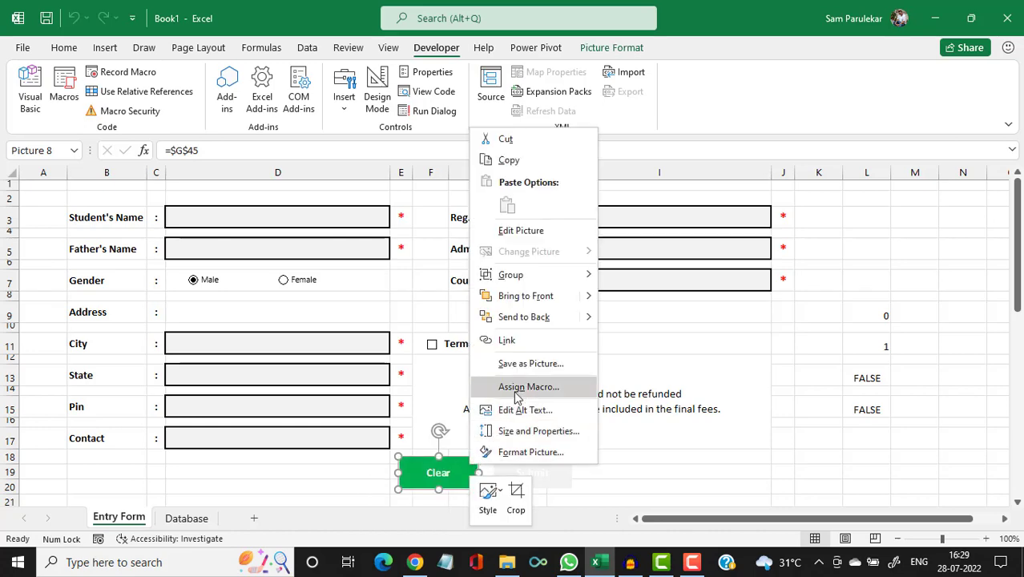
pyautogui.click(517, 387)
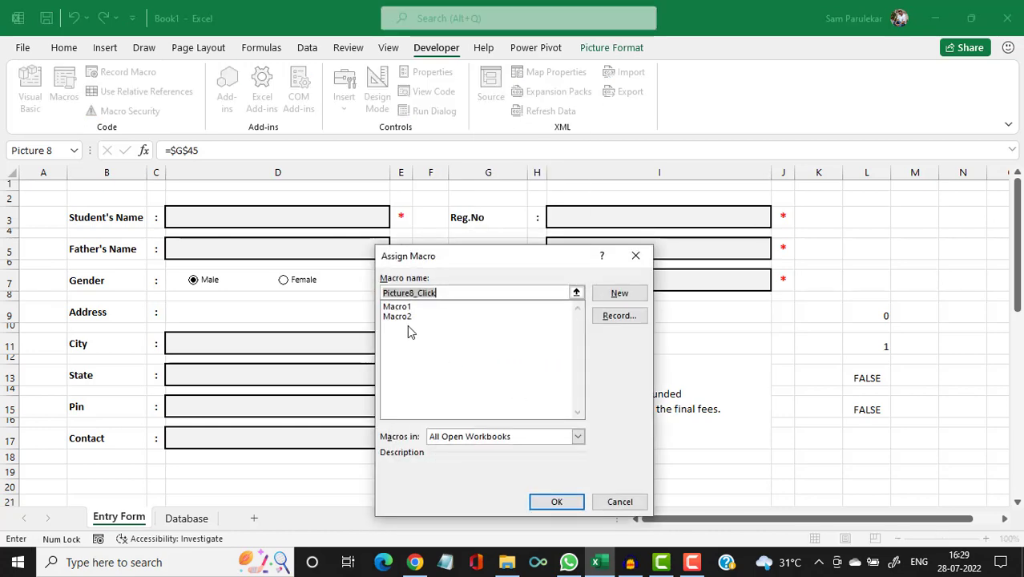
pyautogui.click(405, 317)
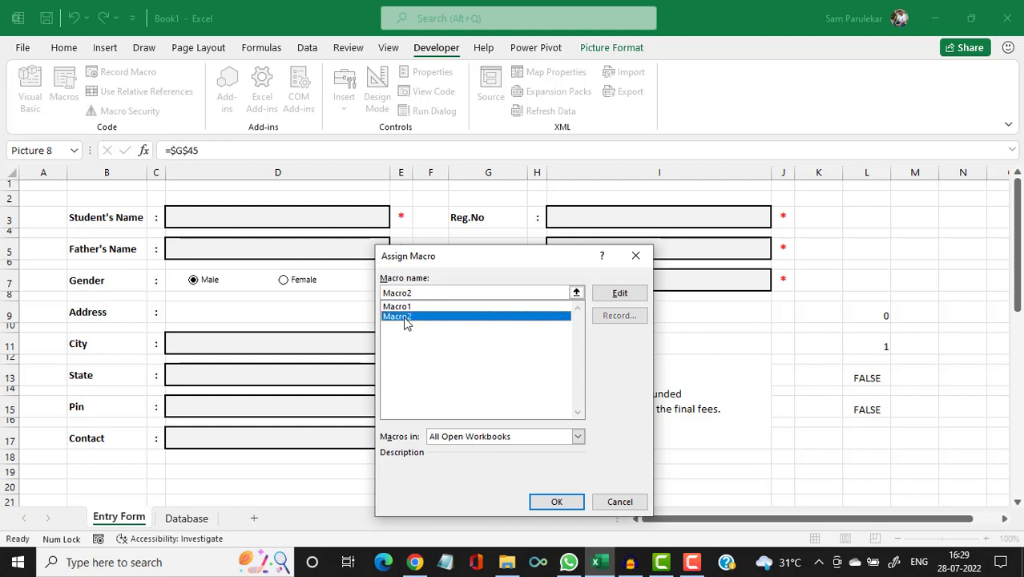
pyautogui.click(557, 502)
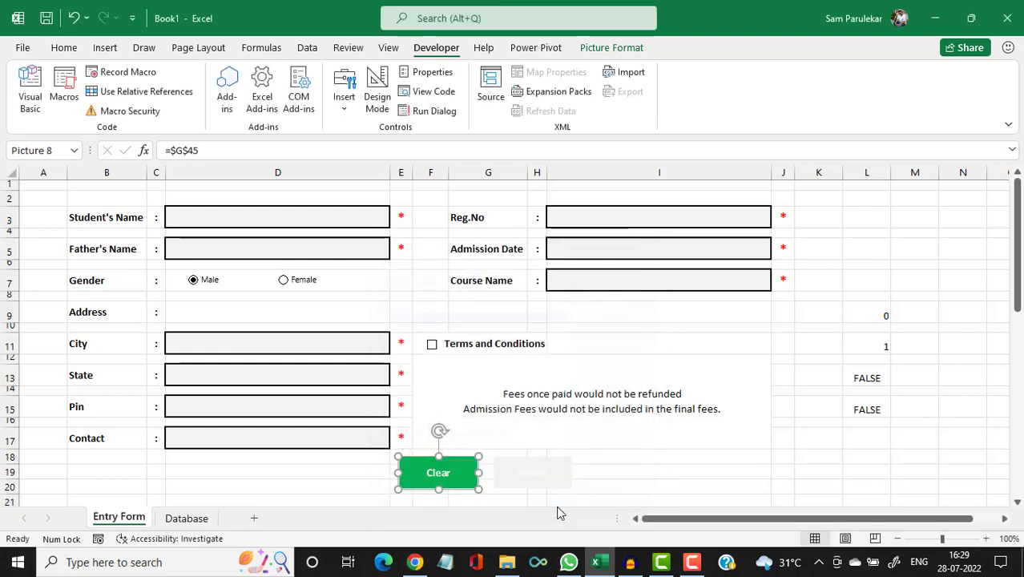
pyautogui.click(665, 472)
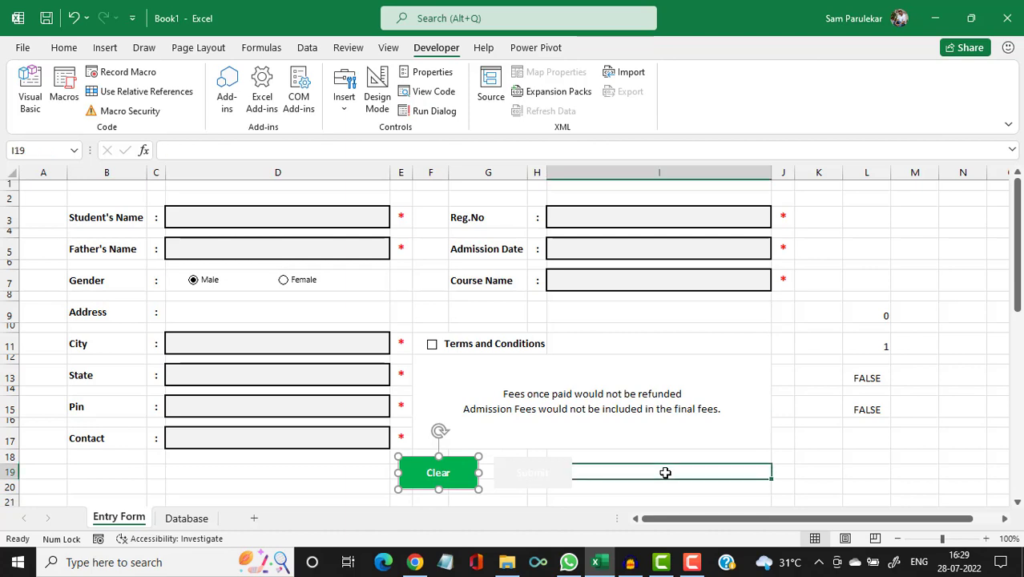
# Enter 'kk' test values in Student's Name, Father's Name, City, State and Pin.
pyautogui.click(245, 220)
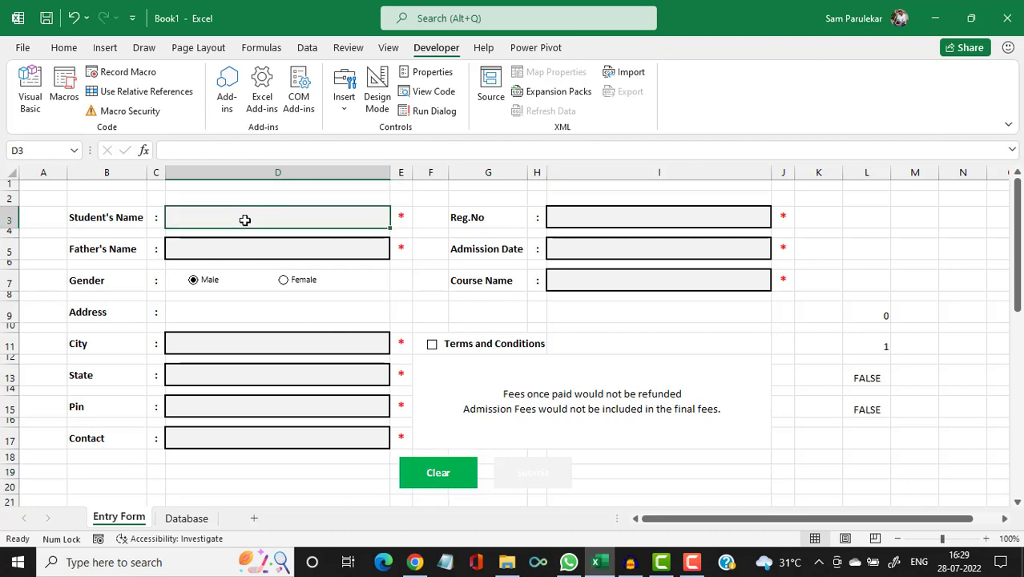
pyautogui.write('kk')
pyautogui.click(249, 252)
pyautogui.write('kk')
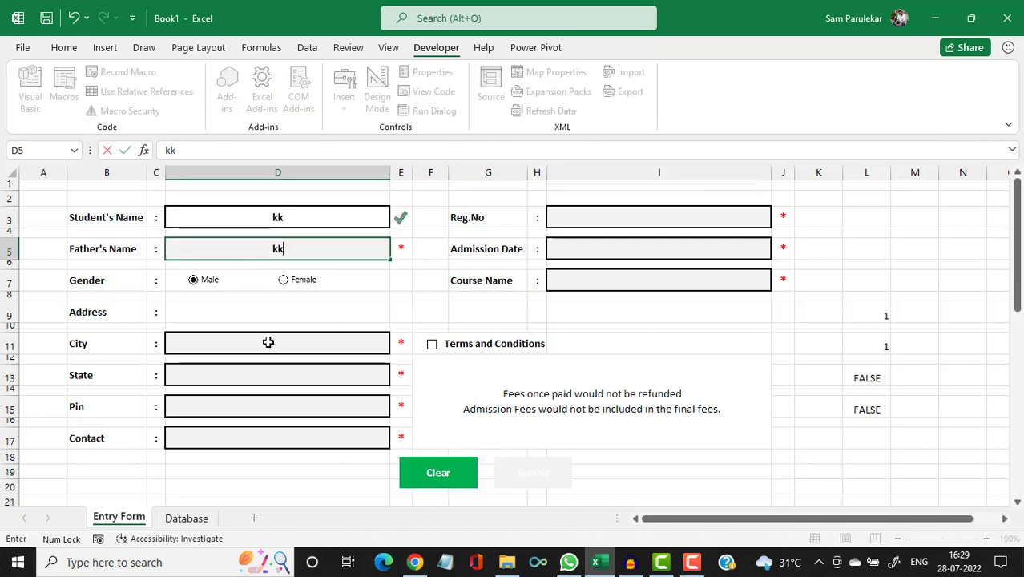
pyautogui.click(281, 343)
pyautogui.write('kk')
pyautogui.click(290, 373)
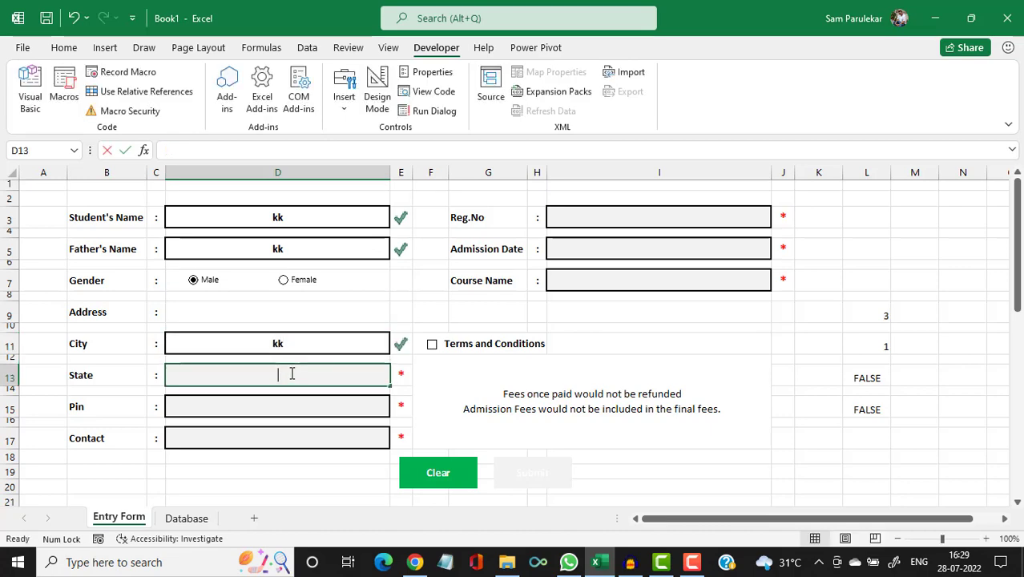
pyautogui.write('kk')
pyautogui.click(350, 408)
pyautogui.write('kk')
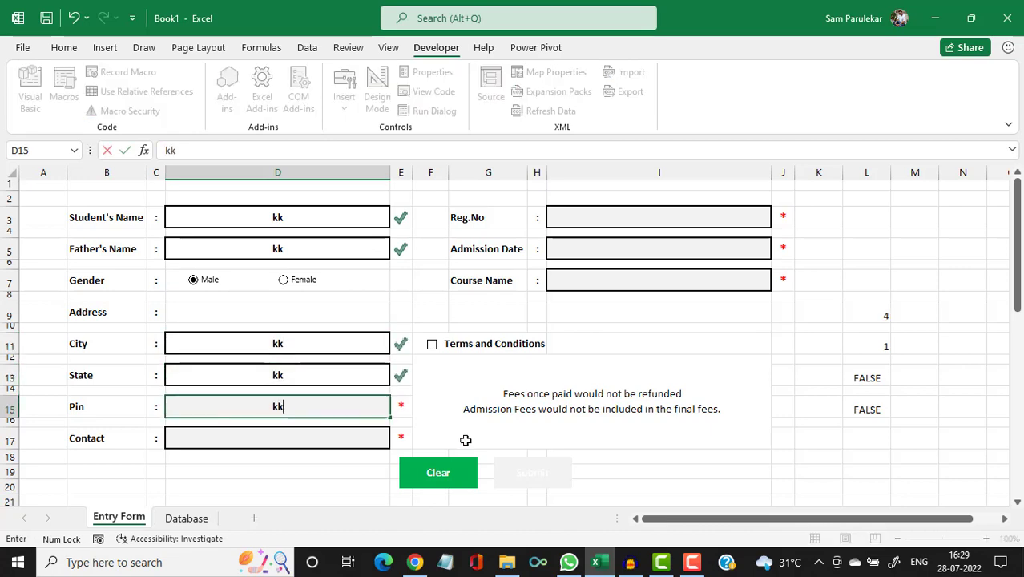
# Run the Clear button to blank every form field.
pyautogui.click(503, 435)
pyautogui.click(783, 475)
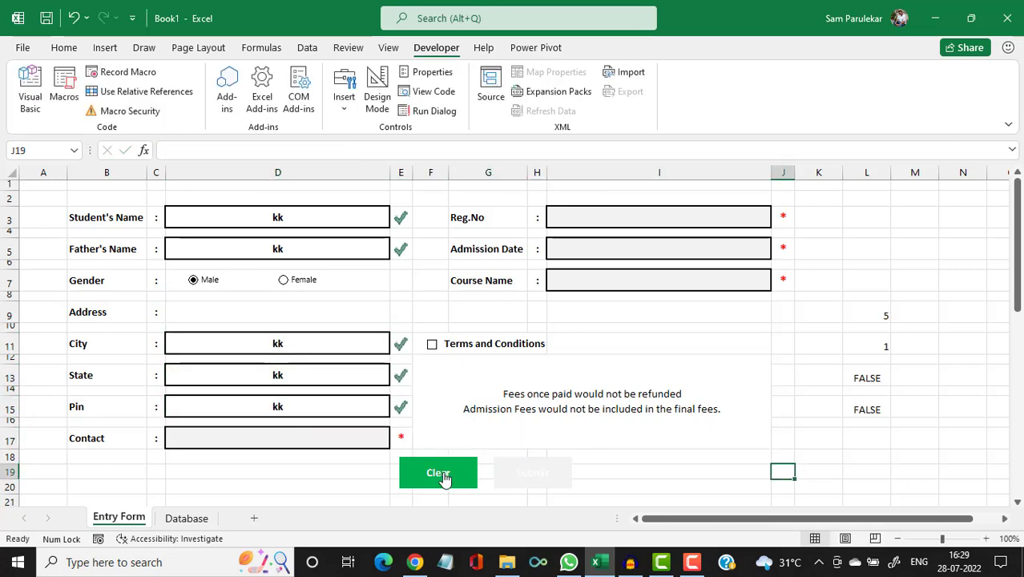
pyautogui.click(437, 473)
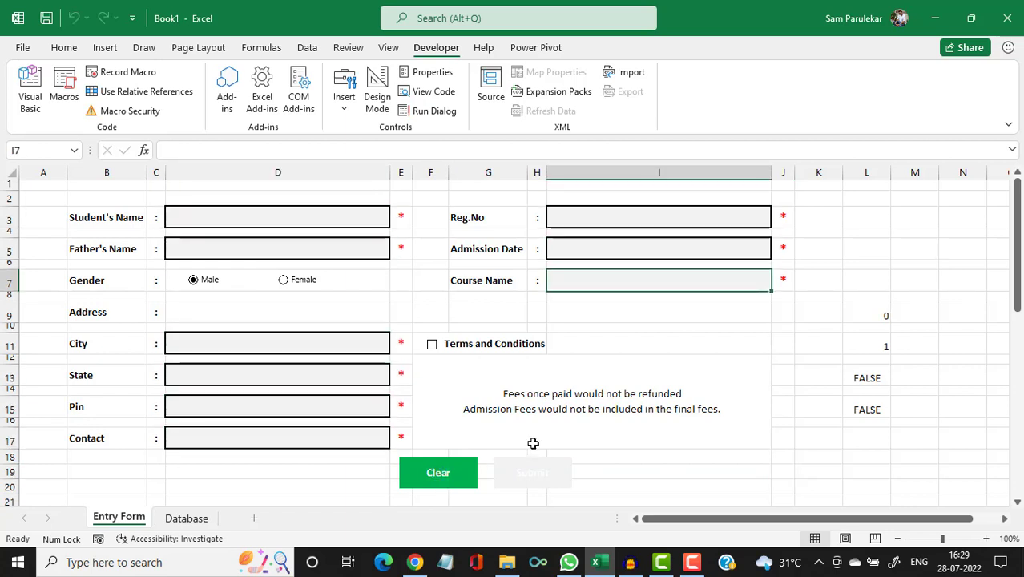
# Set the font colour of L9:L15 to white so the helper values are hidden.
pyautogui.moveTo(879, 315); pyautogui.dragTo(866, 406)
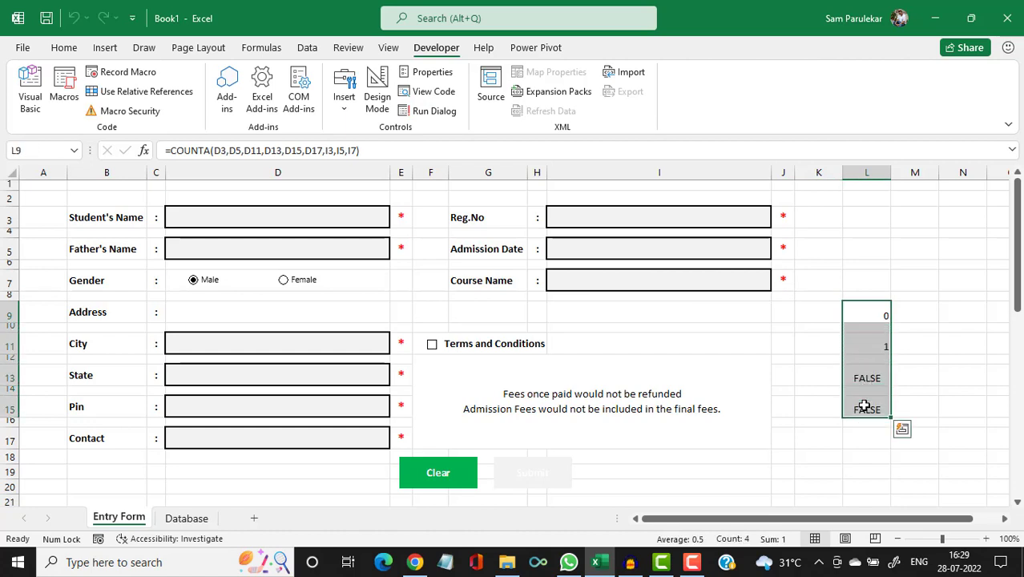
pyautogui.click(64, 47)
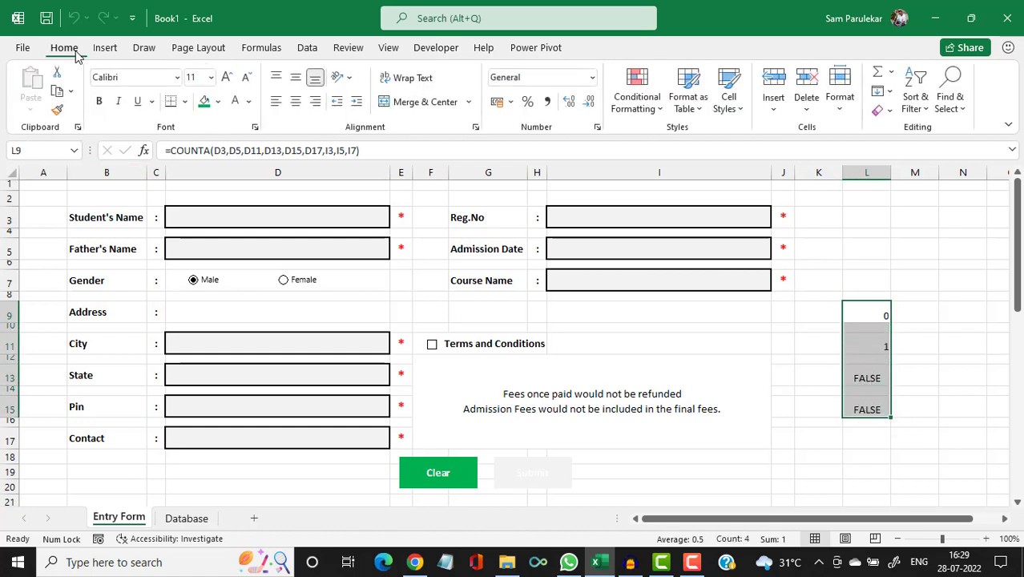
pyautogui.click(235, 101)
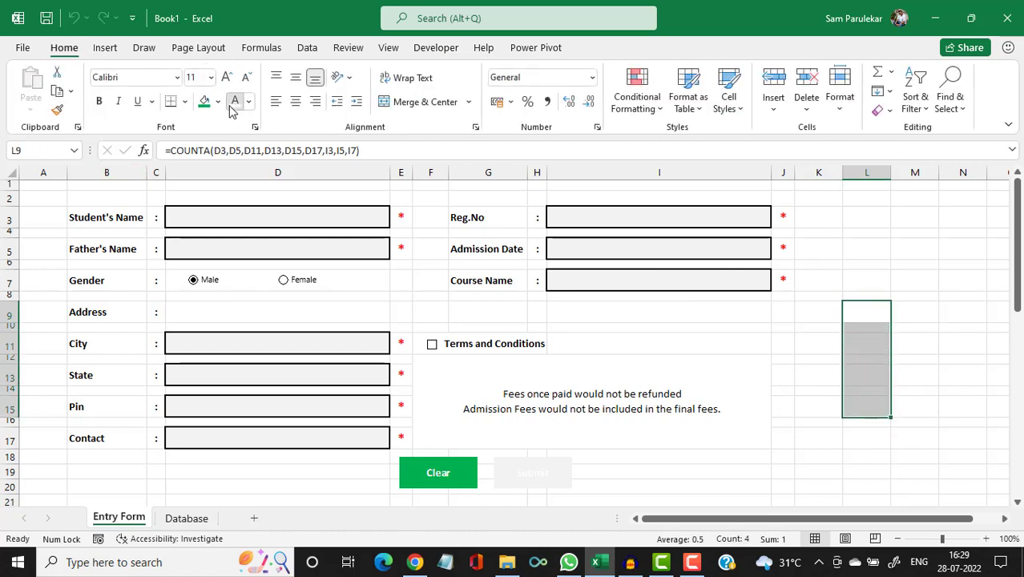
pyautogui.click(852, 241)
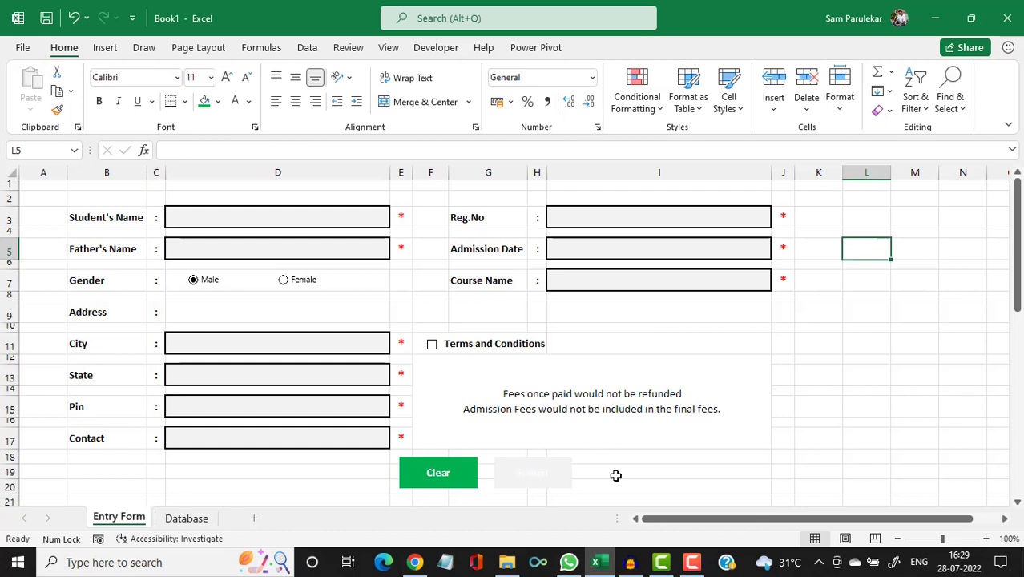
# Enter a student's name and father's name, with 'ddd' in City, State, Pin and Contact.
pyautogui.click(253, 218)
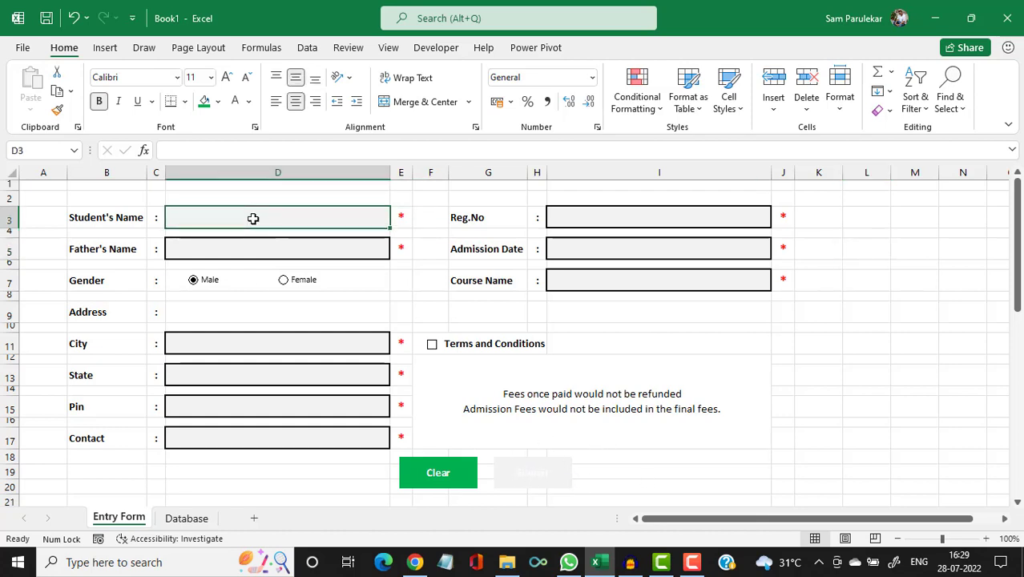
pyautogui.write('Sam')
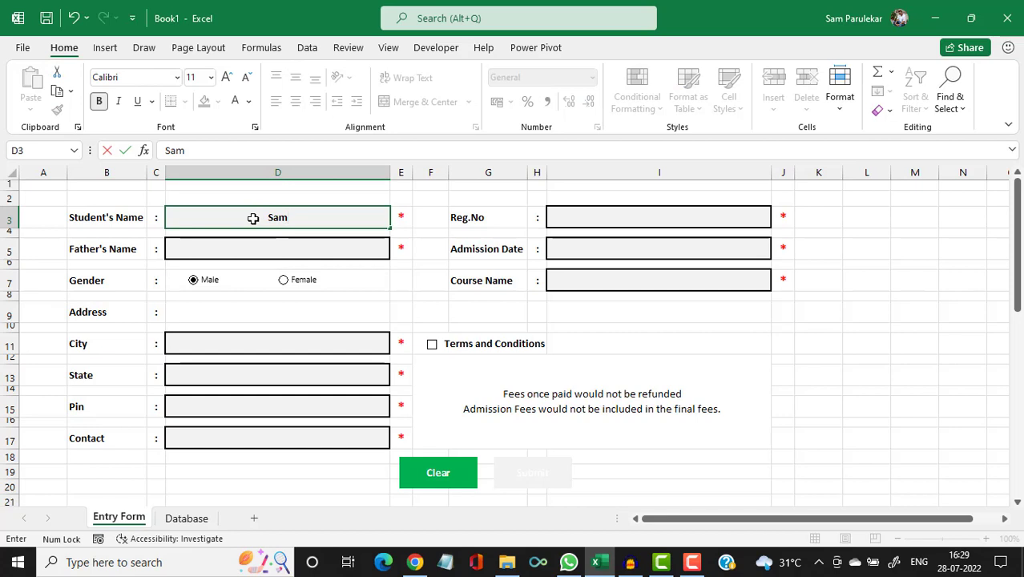
pyautogui.press('Return')
pyautogui.write('S')
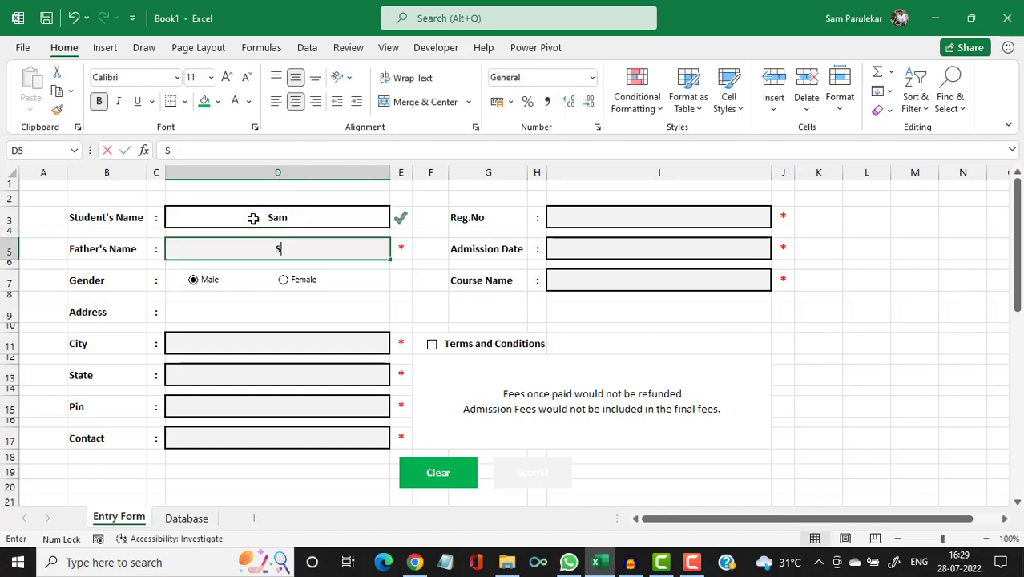
pyautogui.write('hriniwas')
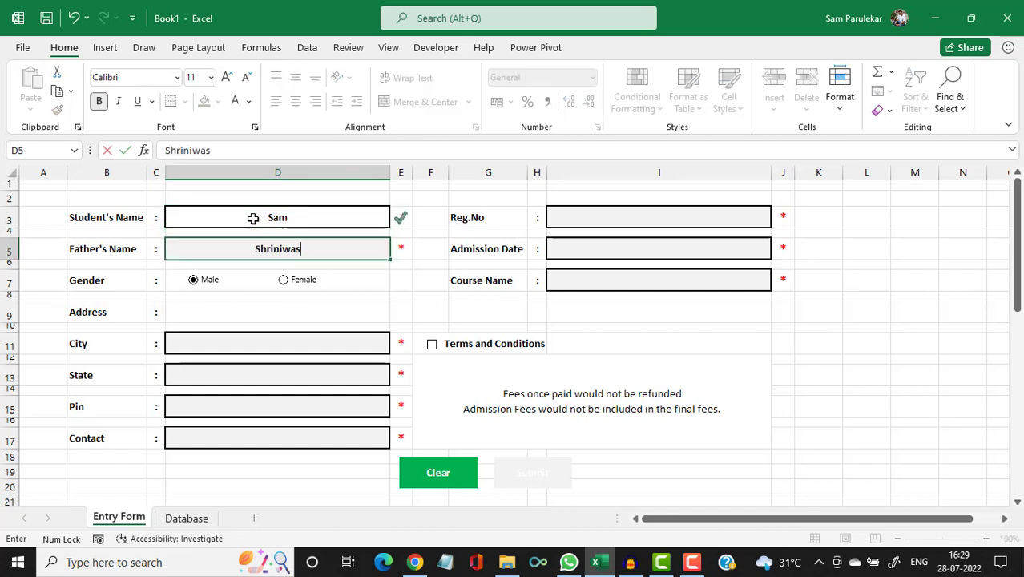
pyautogui.click(232, 337)
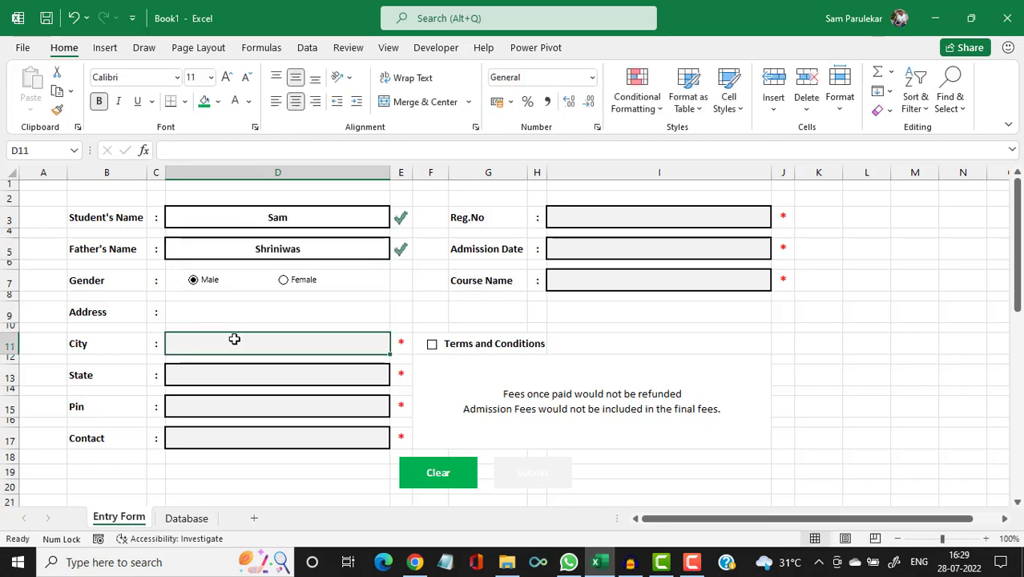
pyautogui.write('ddd')
pyautogui.click(215, 368)
pyautogui.write('ddd')
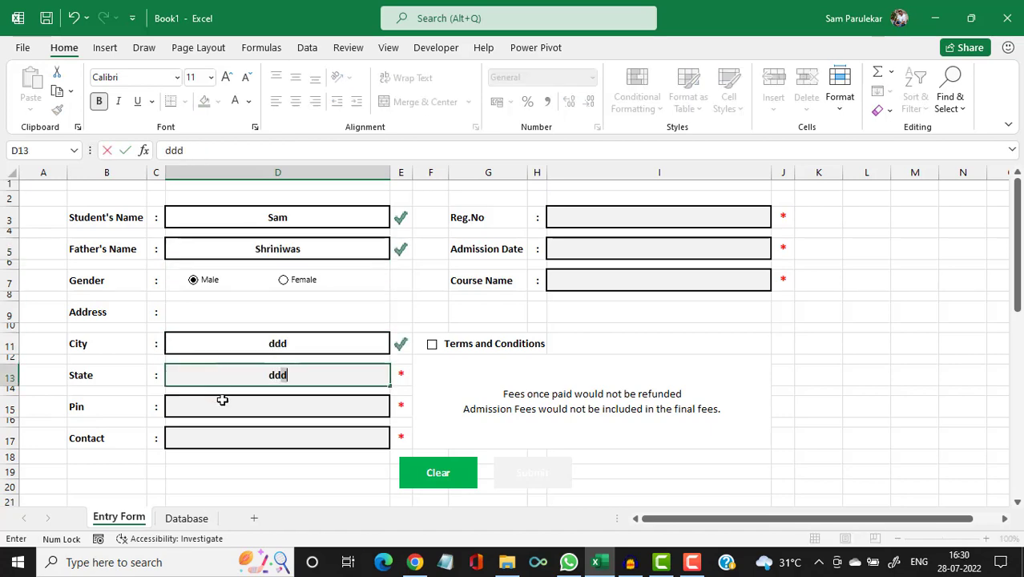
pyautogui.click(222, 400)
pyautogui.write('ddd')
pyautogui.click(260, 433)
pyautogui.write('ddd')
# Fill Reg.No, Admission Date and Course Name with 'dd' and accept the terms.
pyautogui.click(631, 215)
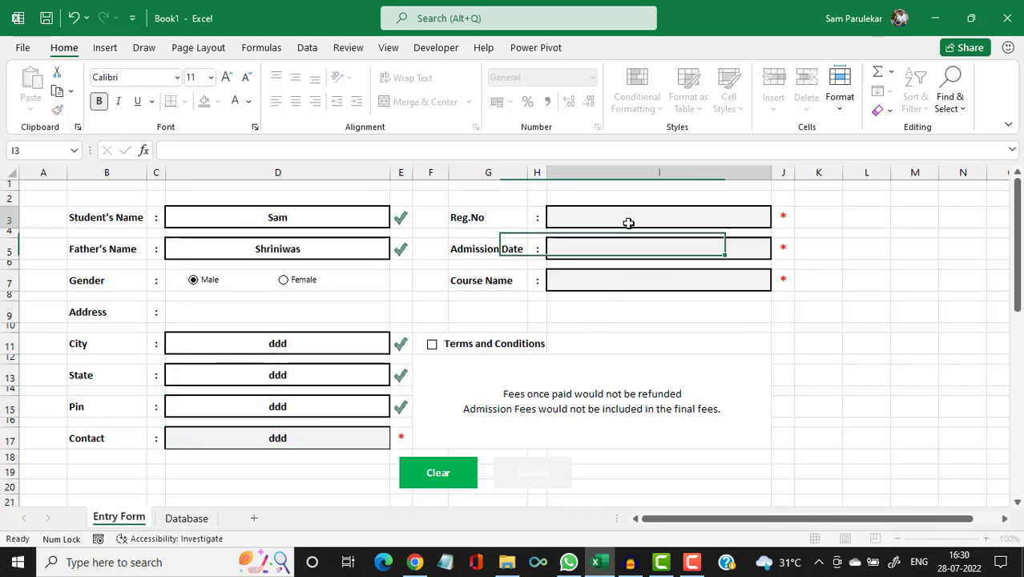
pyautogui.write('dd')
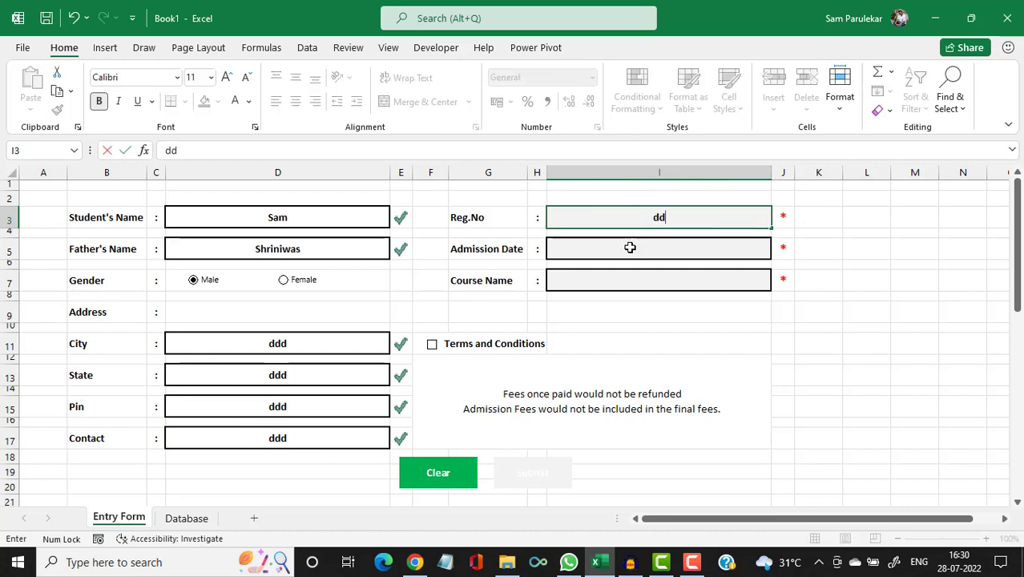
pyautogui.click(630, 247)
pyautogui.write('dd')
pyautogui.click(620, 283)
pyautogui.write('dd')
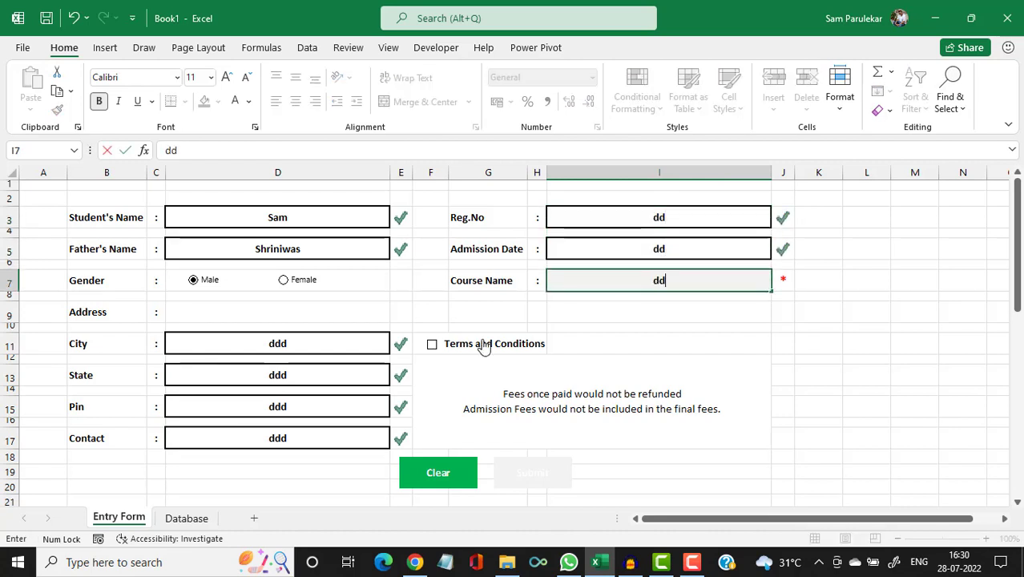
pyautogui.click(432, 345)
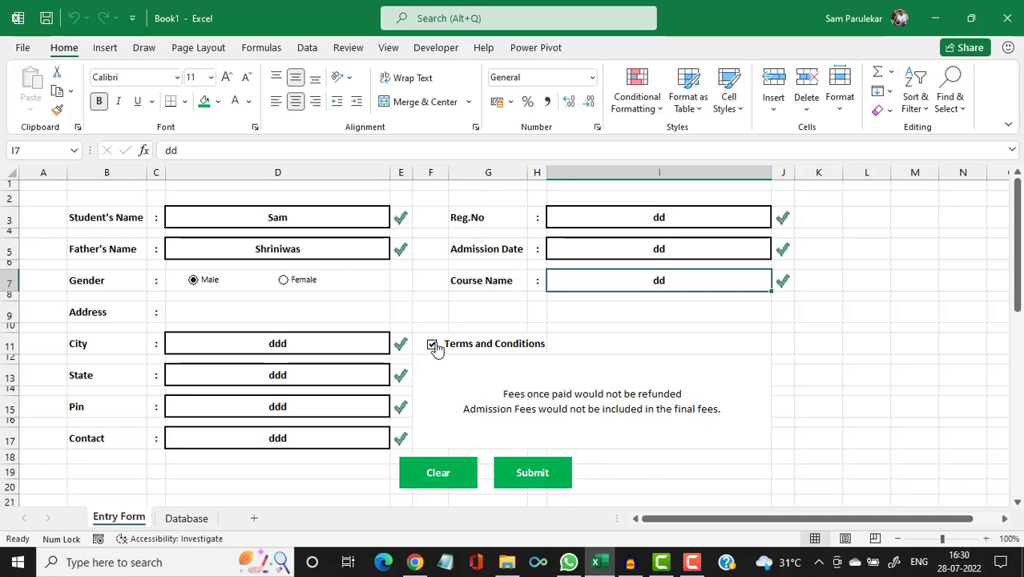
# Submit the record, verify it as row 10 on the Database sheet, then return to Entry Form.
pyautogui.click(558, 475)
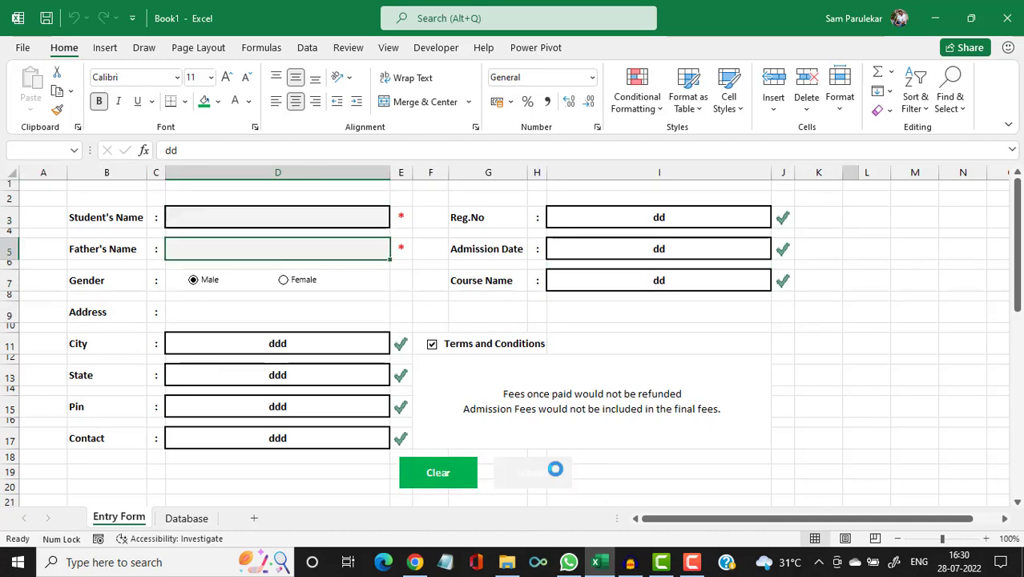
pyautogui.click(179, 523)
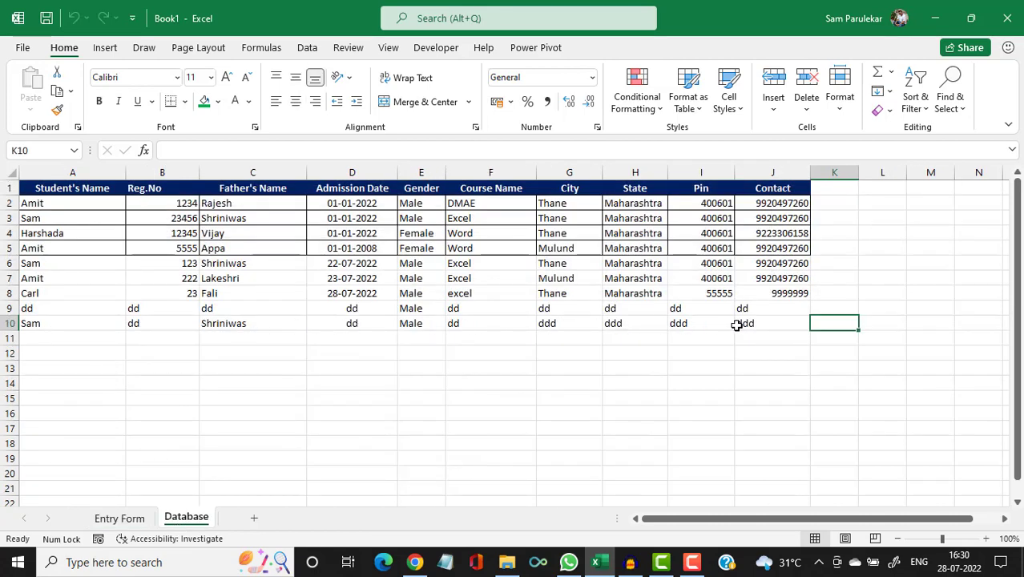
pyautogui.click(132, 519)
pyautogui.click(275, 222)
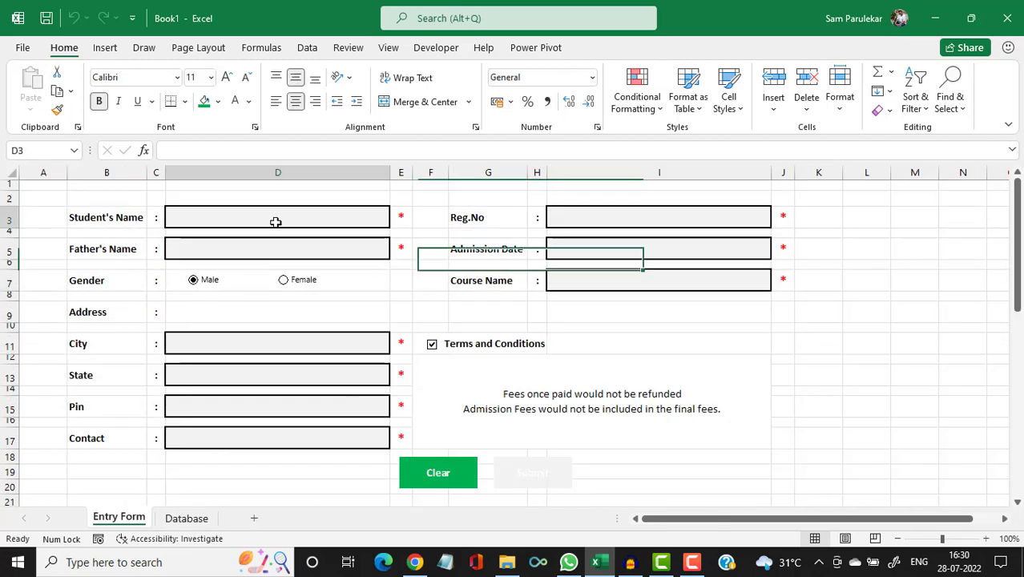
pyautogui.write('dd')
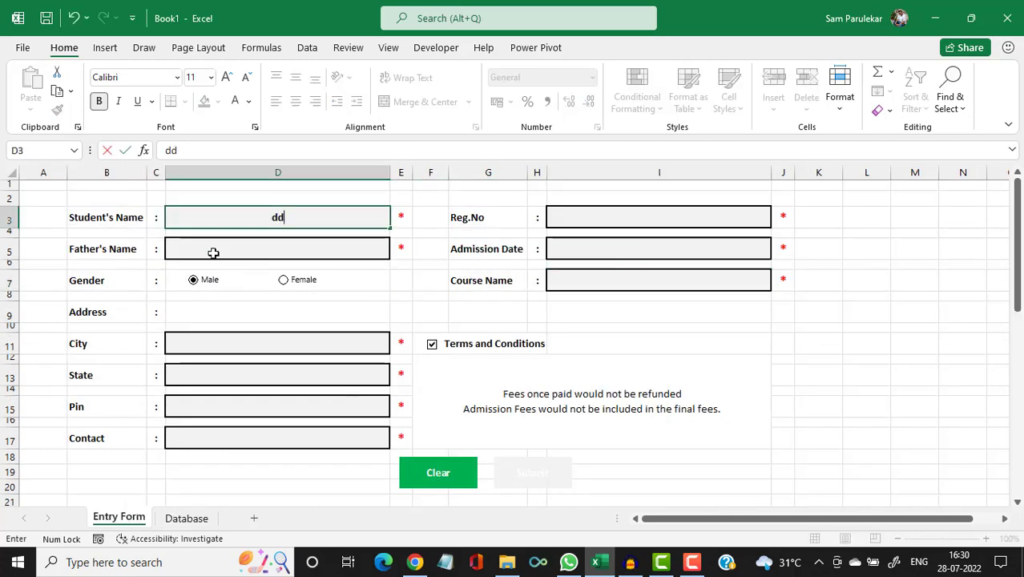
pyautogui.press('Return')
pyautogui.write('dd')
pyautogui.press('Return')
pyautogui.click(277, 347)
pyautogui.write('dd')
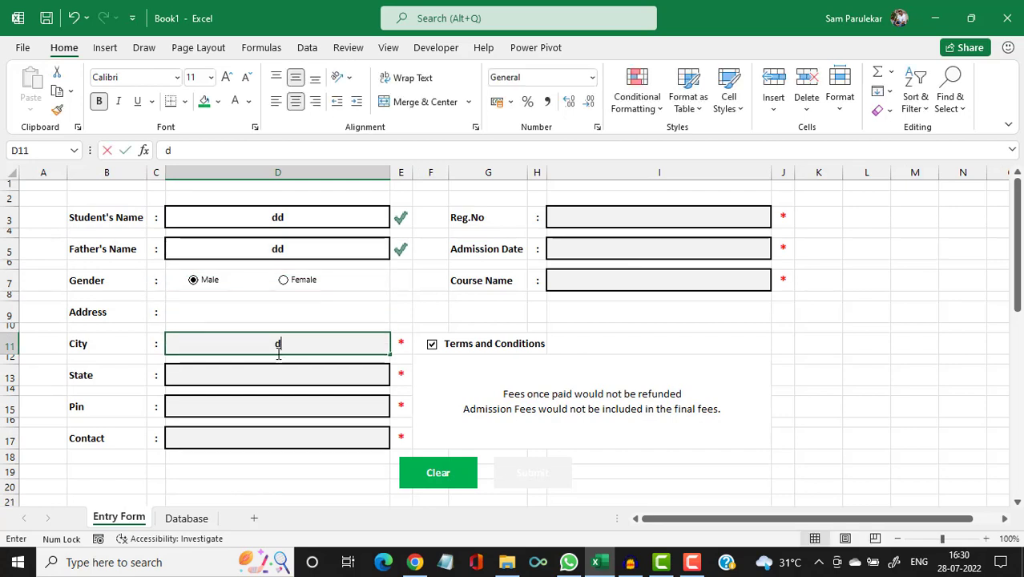
pyautogui.click(256, 377)
pyautogui.write('dd')
pyautogui.click(672, 377)
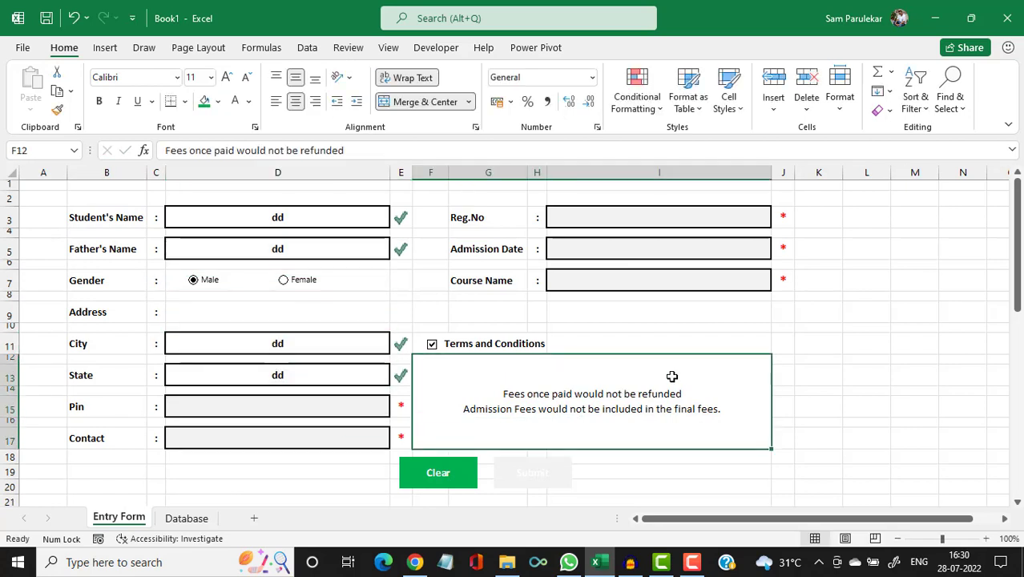
pyautogui.click(438, 480)
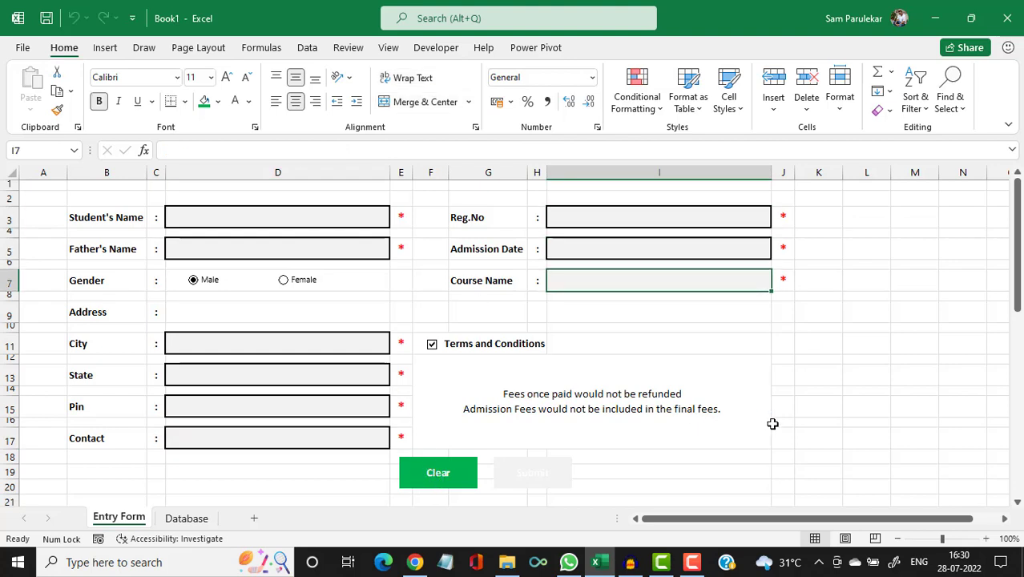
# Fill cell D8 blue and shrink row 8 to a 9.75-high separator bar.
pyautogui.click(185, 296)
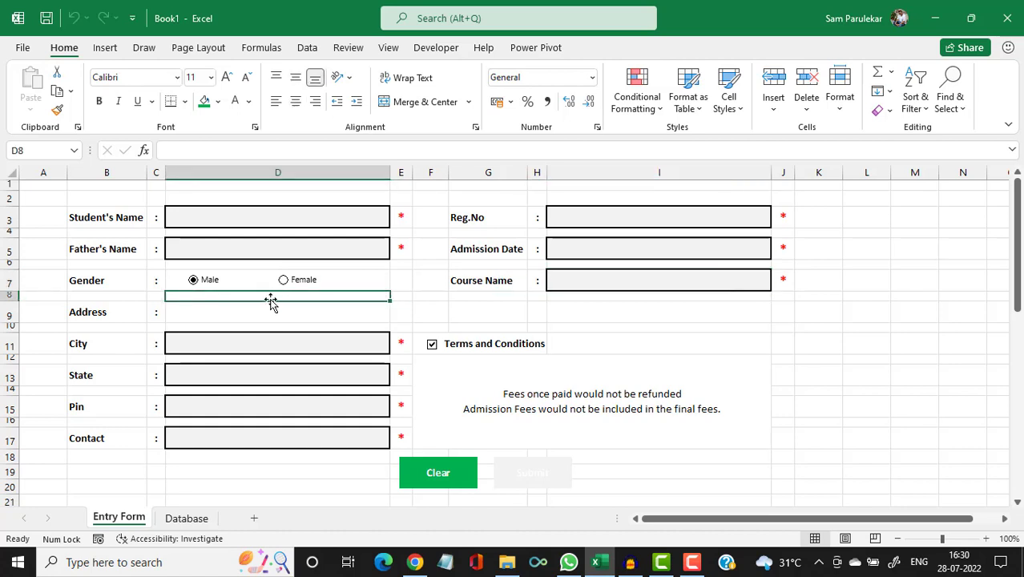
pyautogui.click(217, 102)
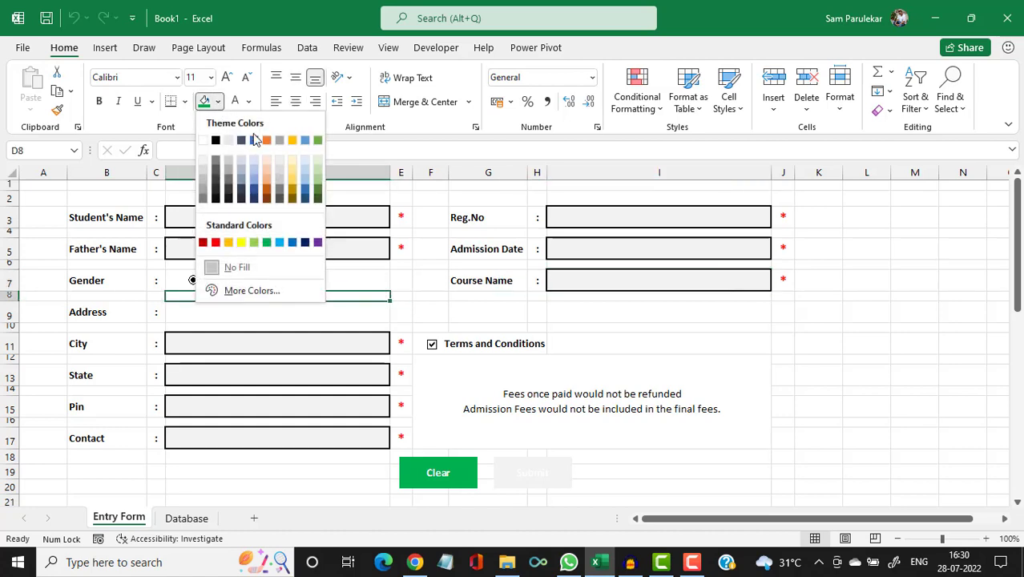
pyautogui.click(293, 244)
pyautogui.click(685, 334)
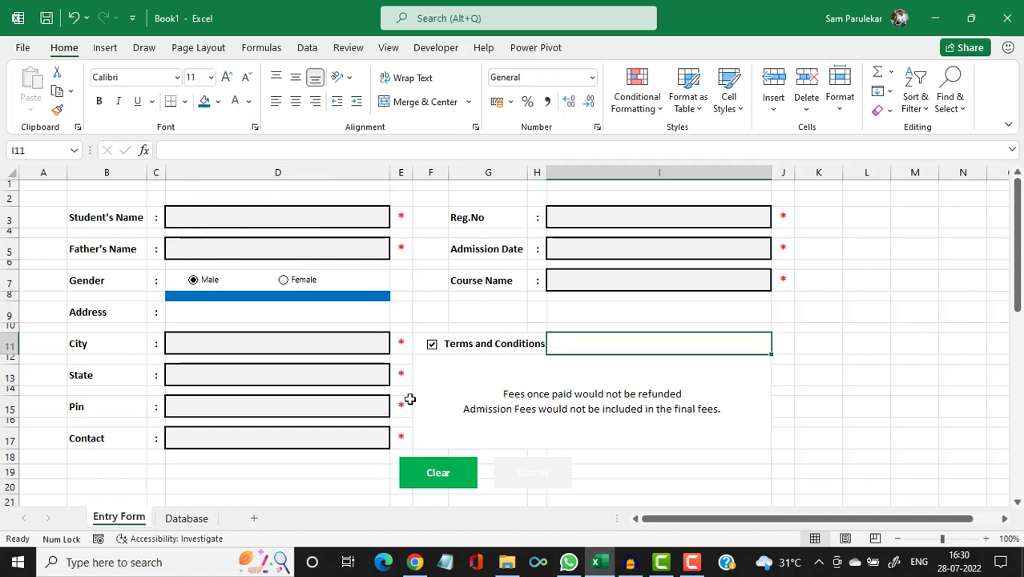
pyautogui.moveTo(7, 298); pyautogui.dragTo(7, 297)
pyautogui.click(850, 358)
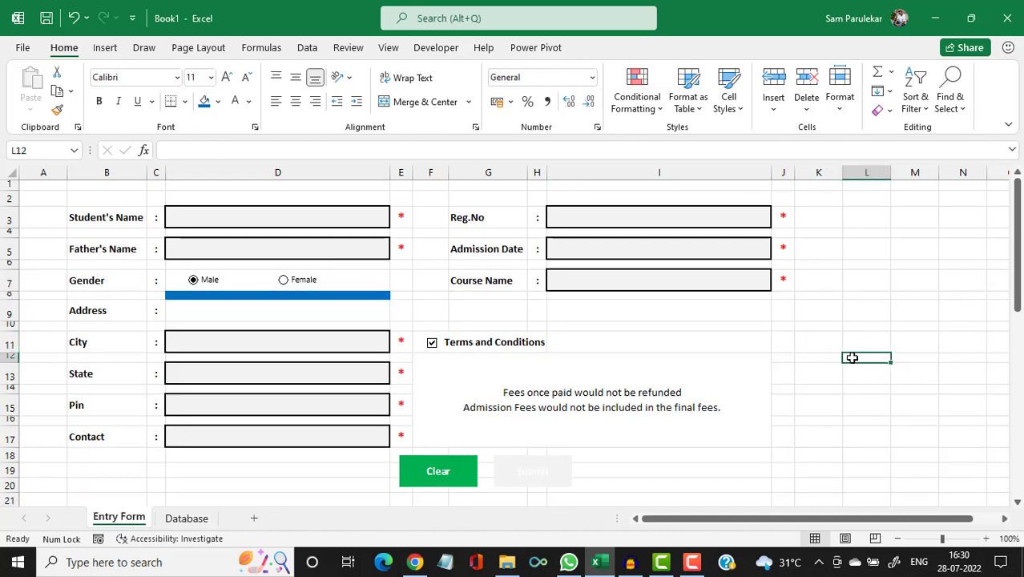